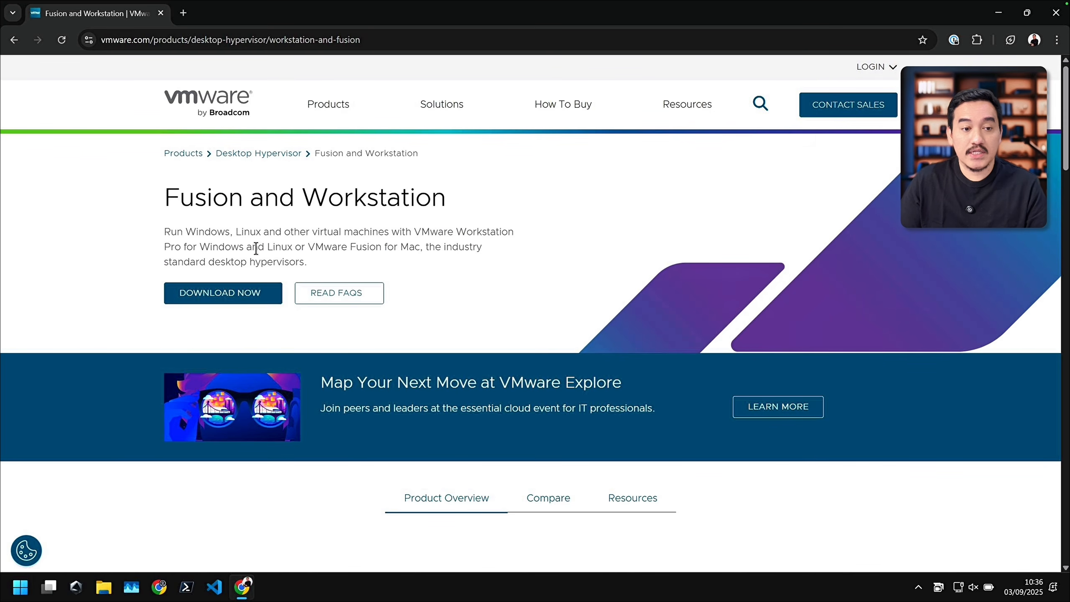
# Step: Start the Fusion and Workstation download from the VMware product page and go to the username field of the Broadcom sign-in
pyautogui.click(203, 304)
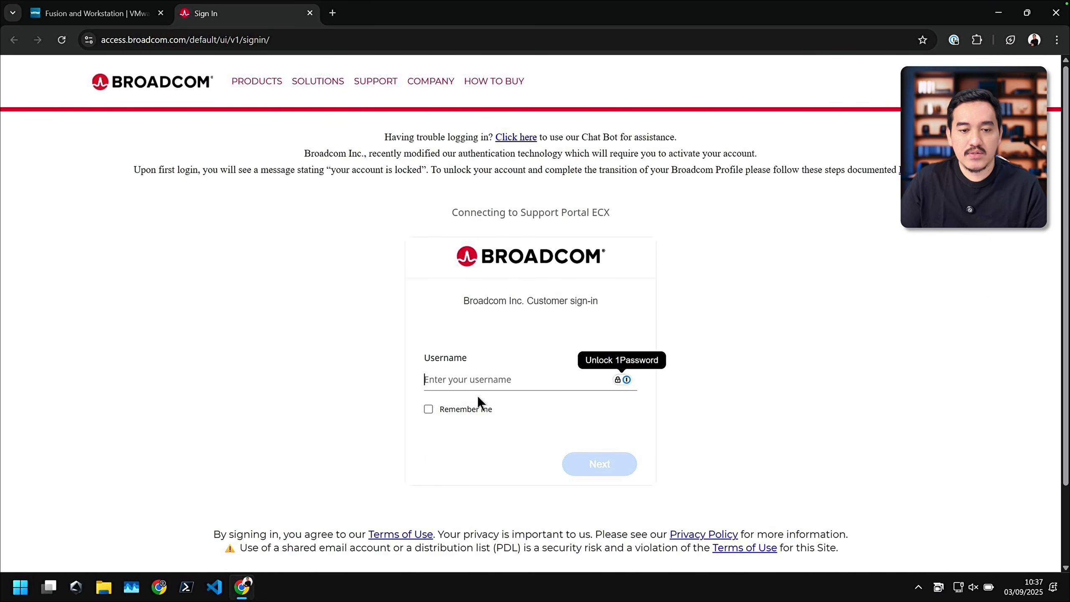
pyautogui.click(498, 381)
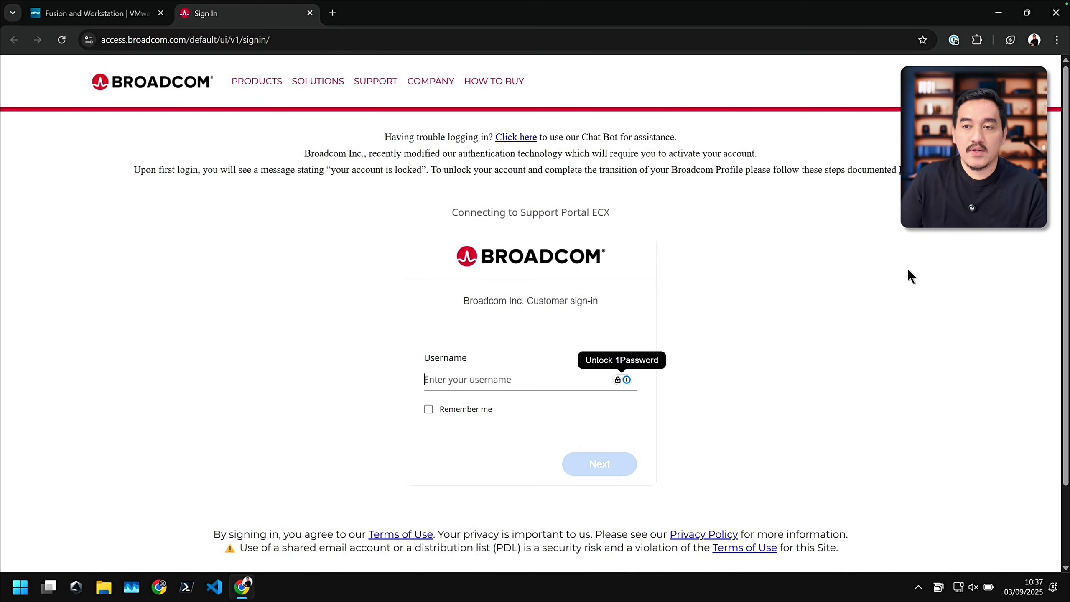
pyautogui.click(948, 83)
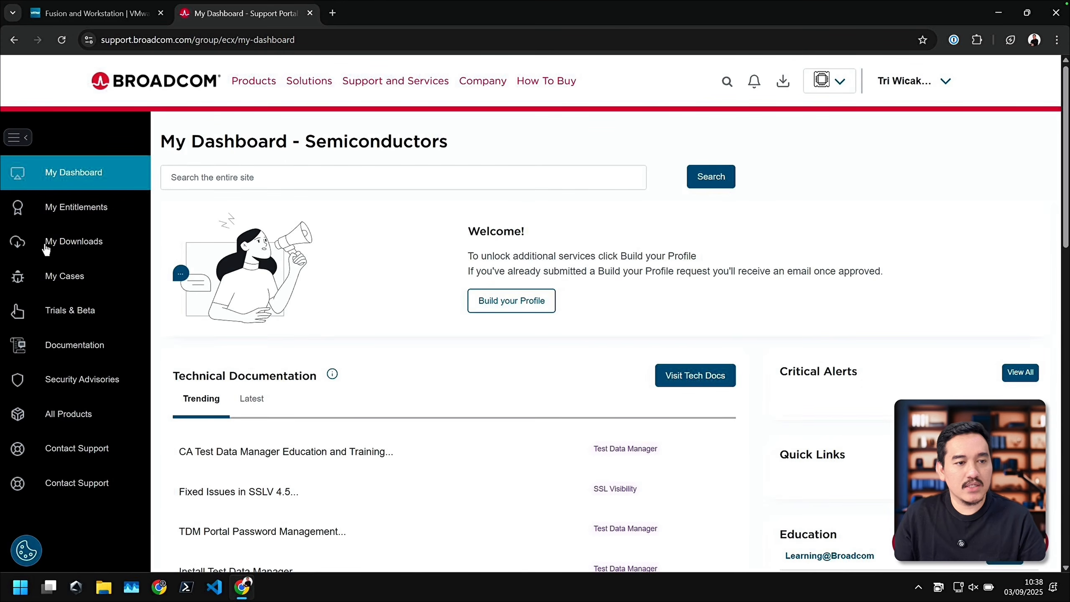
# Step: Open the free software downloads in the Broadcom support portal and choose VMware Workstation Pro
pyautogui.click(67, 249)
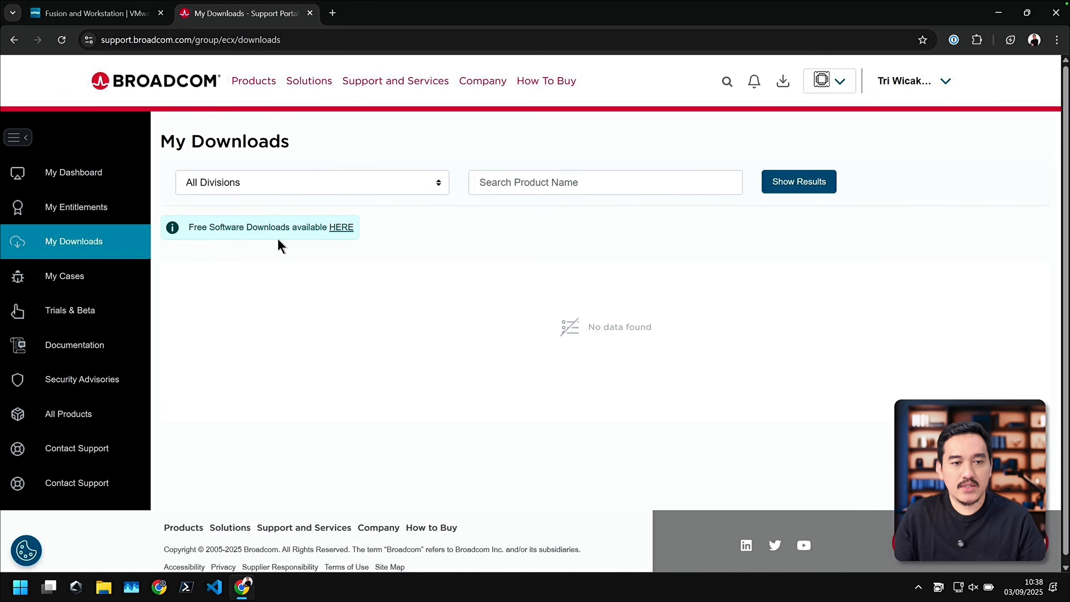
pyautogui.click(341, 232)
pyautogui.scroll(-7, 486, 292)
pyautogui.scroll(-2, 487, 291)
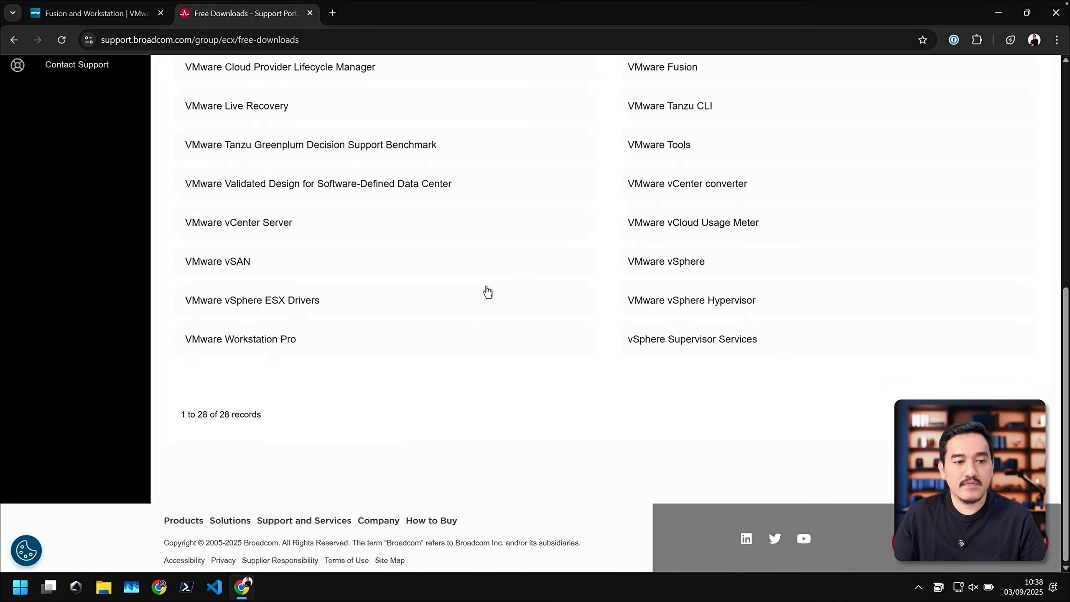
pyautogui.click(285, 345)
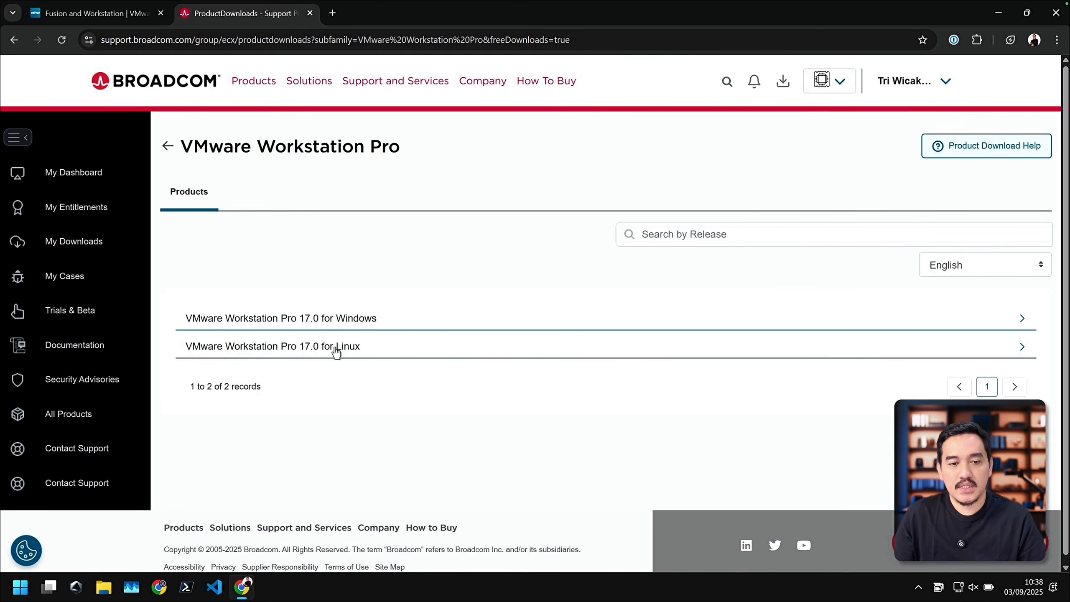
# Step: Expand VMware Workstation Pro 17.0 for Windows and open release 17.6.4
pyautogui.click(332, 327)
pyautogui.scroll(-2, 351, 392)
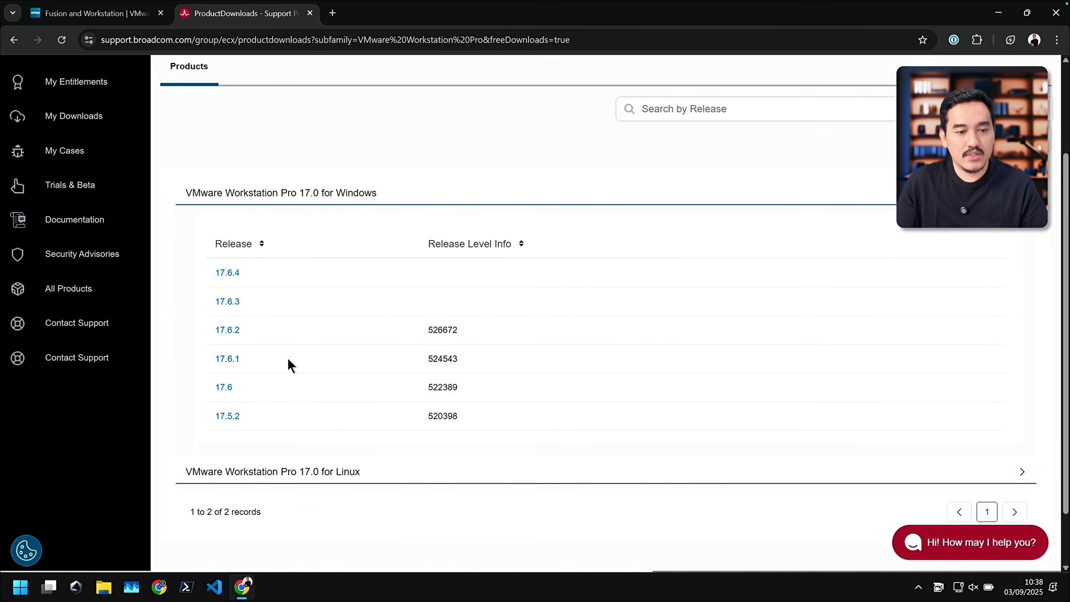
pyautogui.click(226, 272)
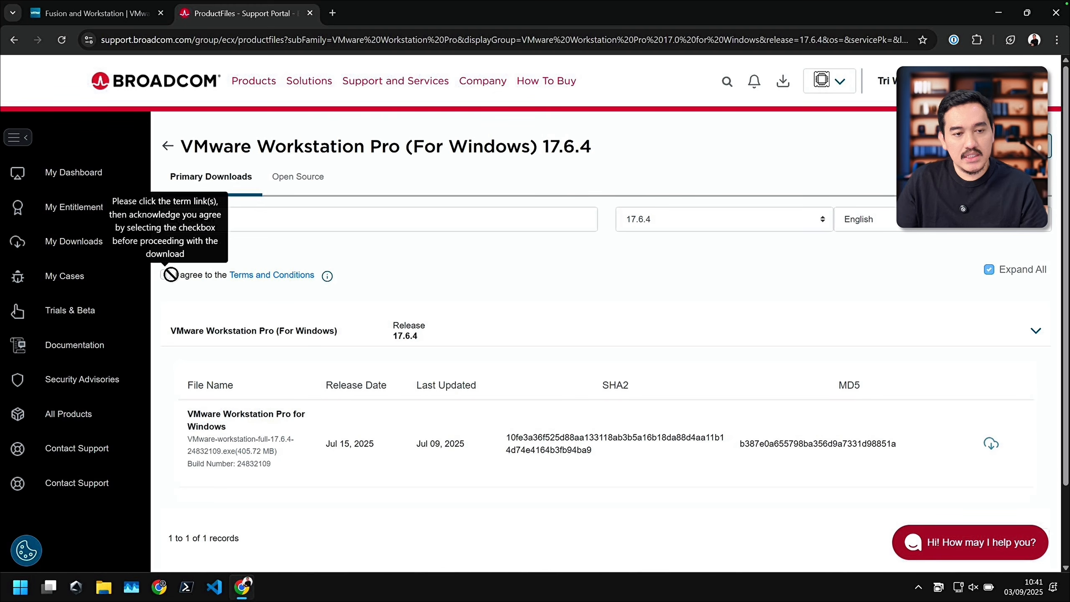
# Step: View and agree to the Terms and Conditions, and download the Workstation Pro 17.6.4 Windows installer, proceeding with the additional verification
pyautogui.click(272, 280)
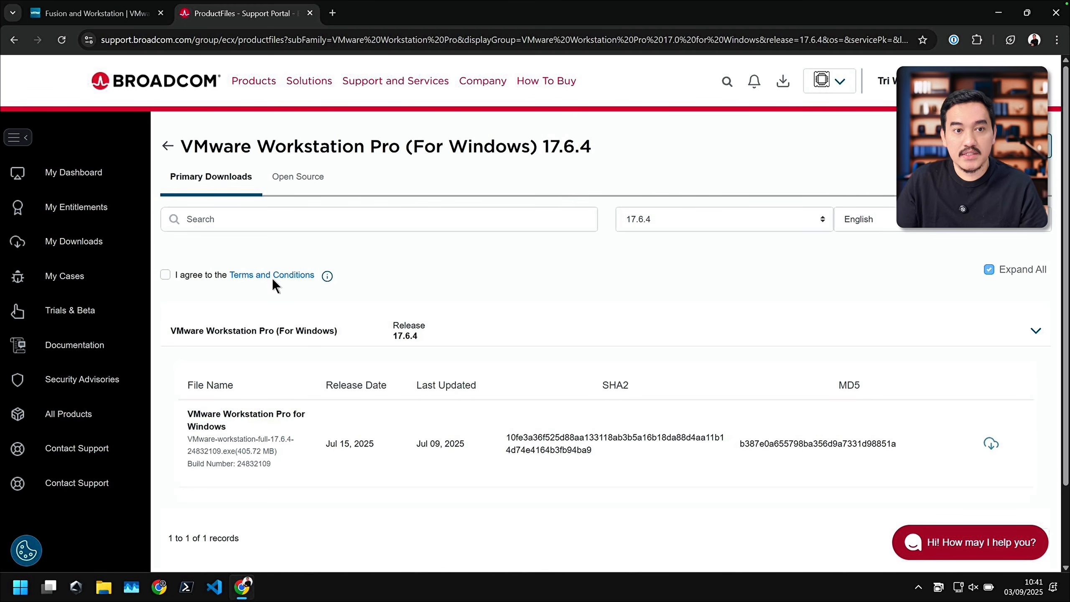
pyautogui.click(243, 13)
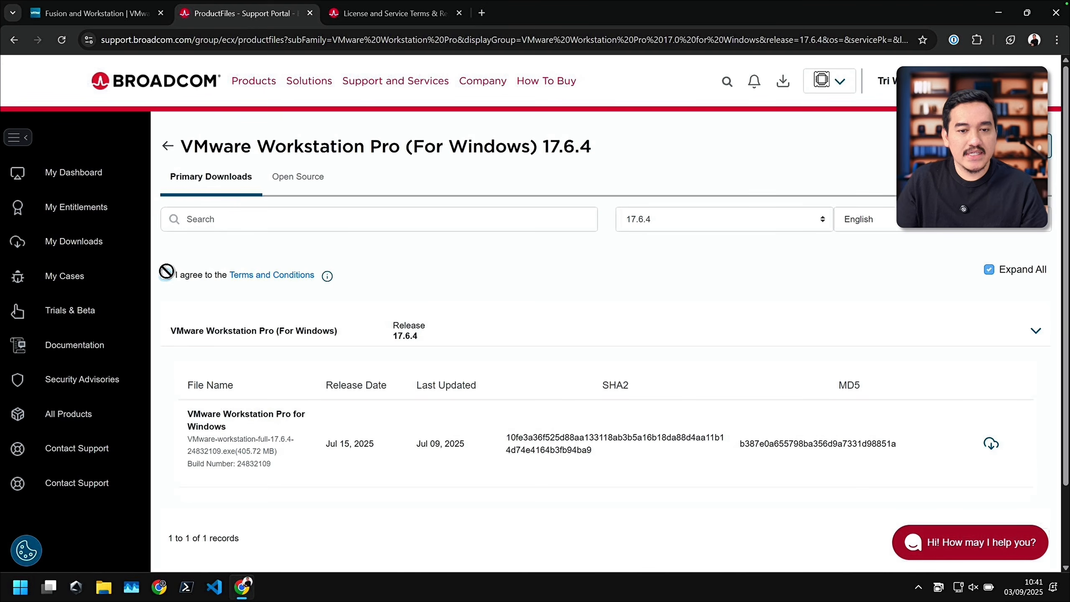
pyautogui.click(166, 274)
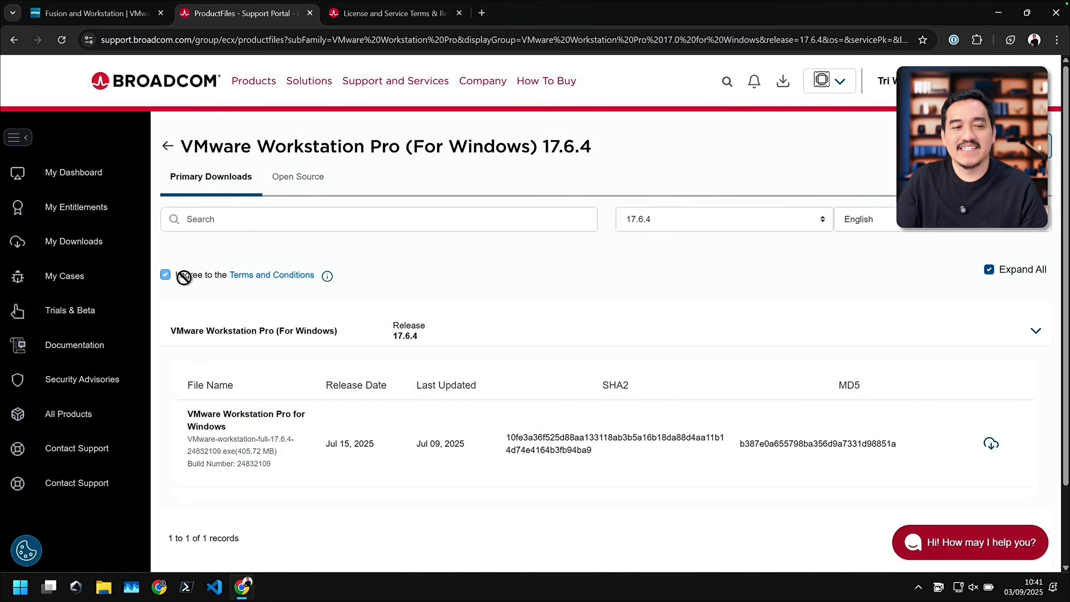
pyautogui.click(992, 448)
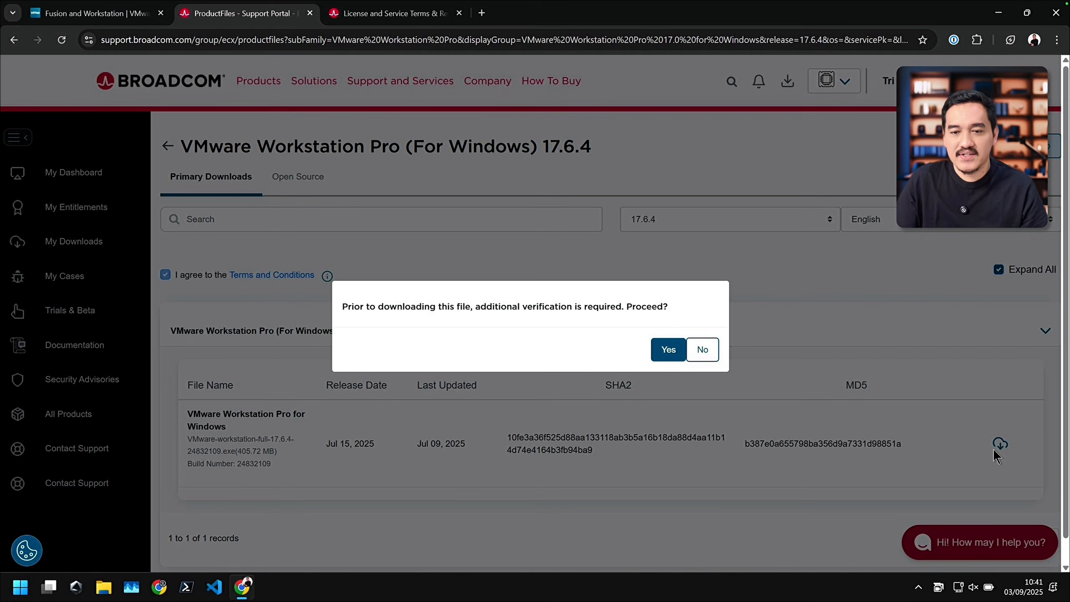
pyautogui.click(666, 351)
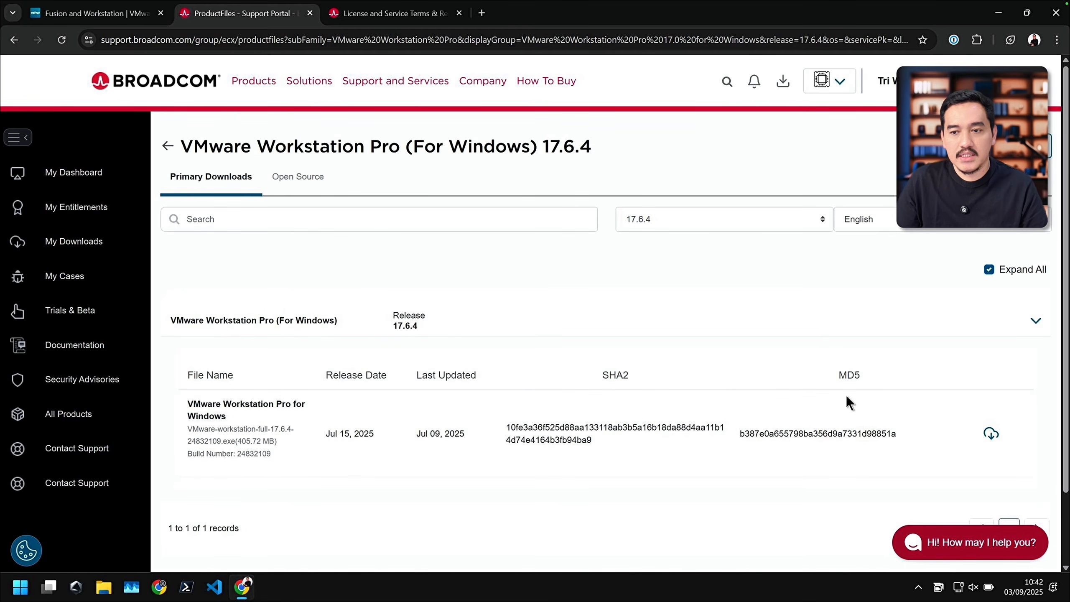
pyautogui.click(990, 434)
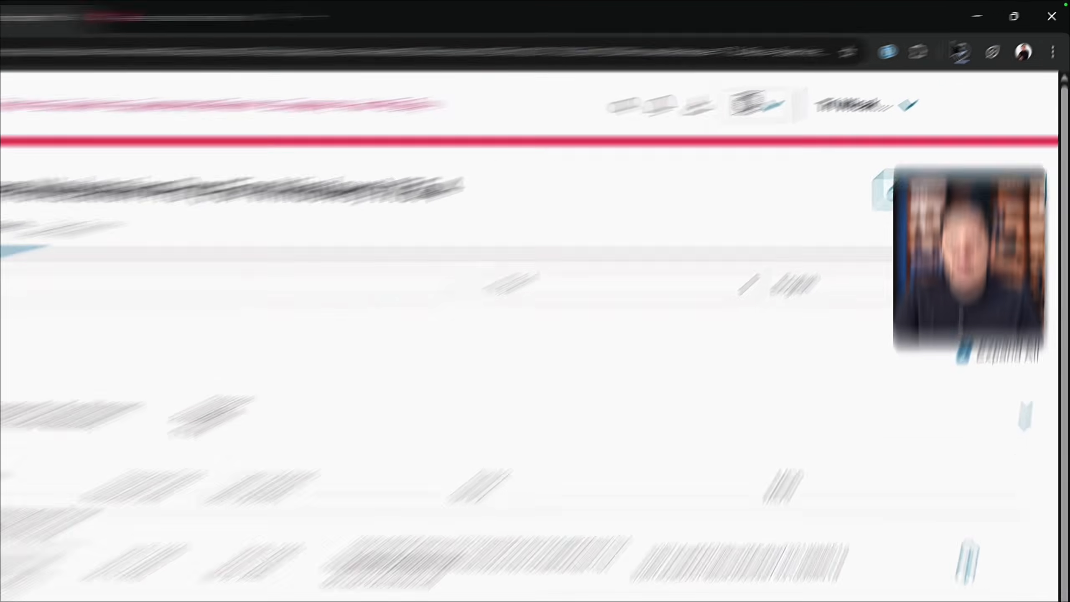
# Step: Go to the Proxmox Virtual Environment downloads on proxmox.com and download the Proxmox VE 9.0 ISO Installer
pyautogui.click(959, 55)
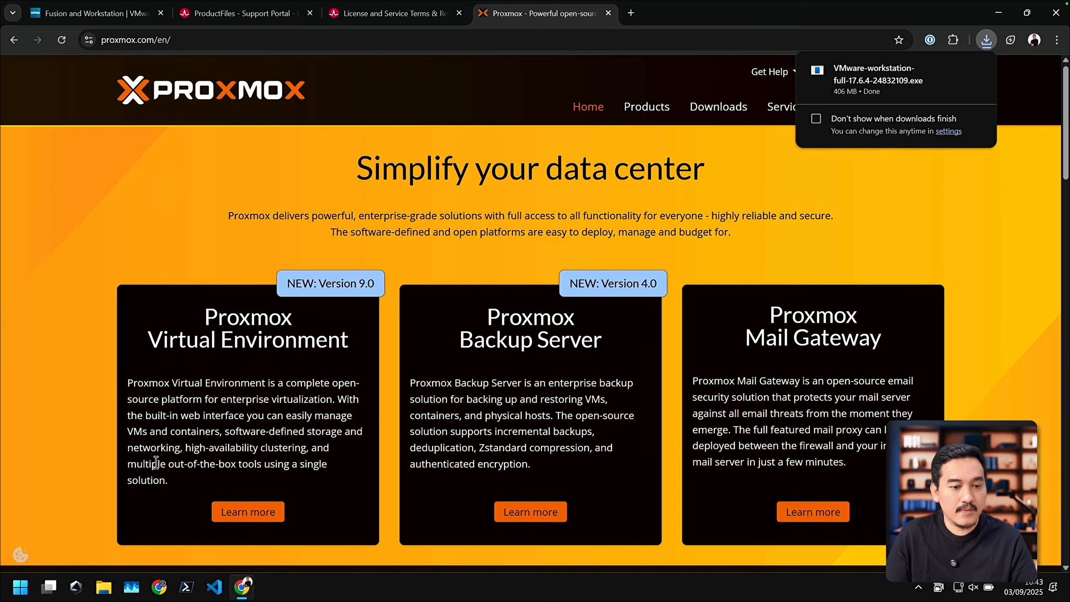
pyautogui.click(249, 510)
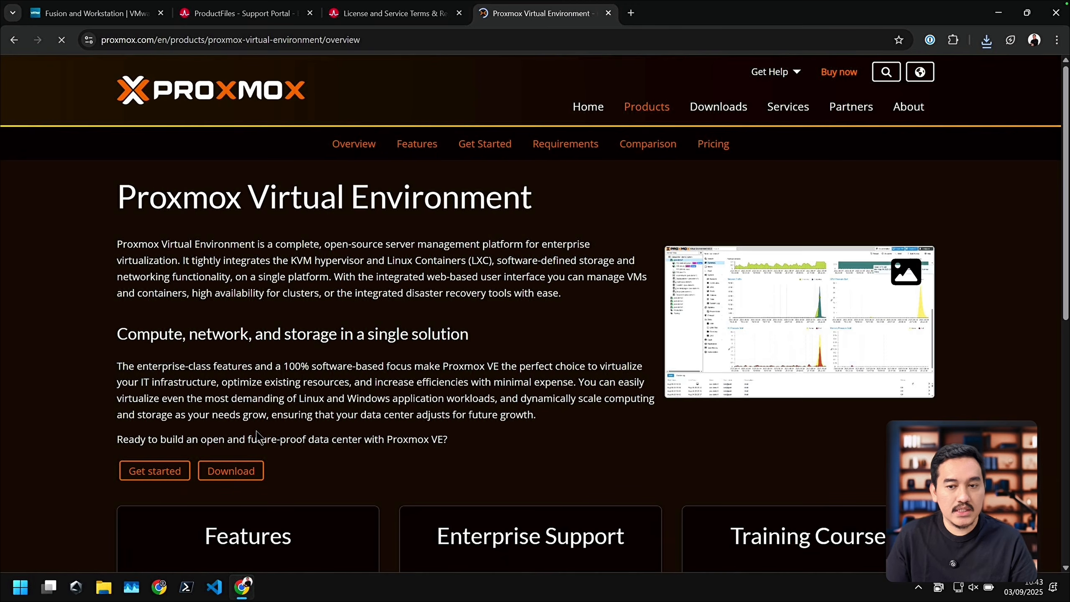
pyautogui.click(231, 470)
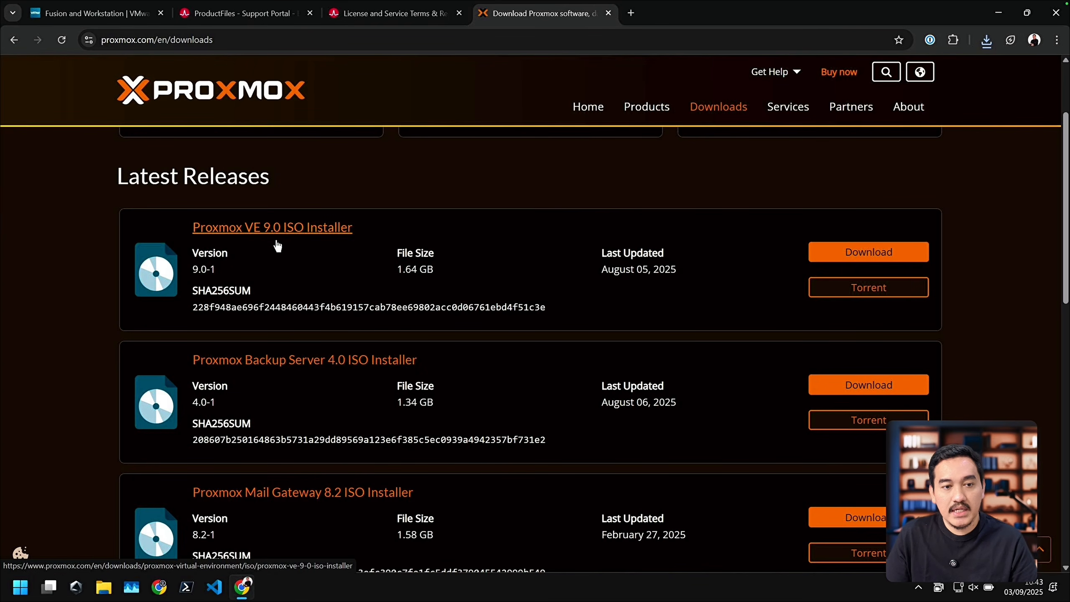
pyautogui.scroll(3, 716, 316)
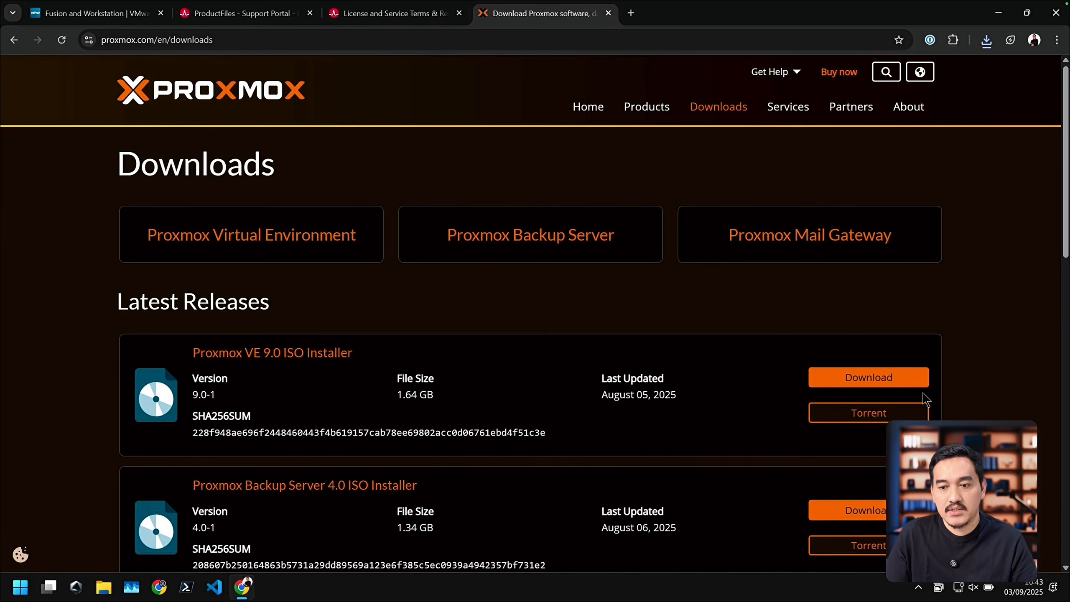
pyautogui.click(892, 386)
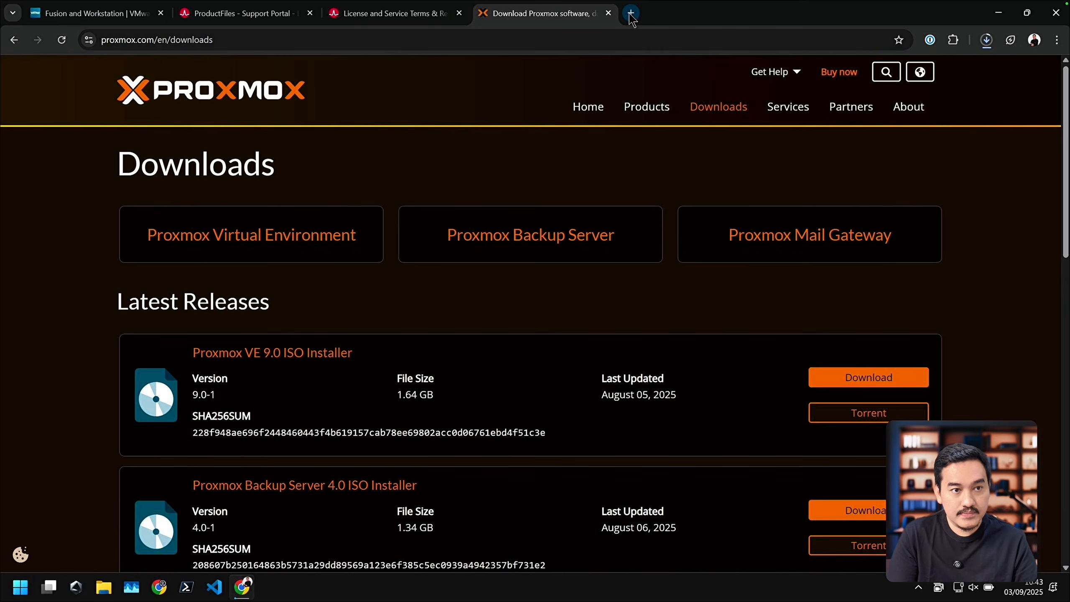
# Step: Open ubuntu.com in a new tab, accept all trackers, and go to the Ubuntu Server download page
pyautogui.click(631, 13)
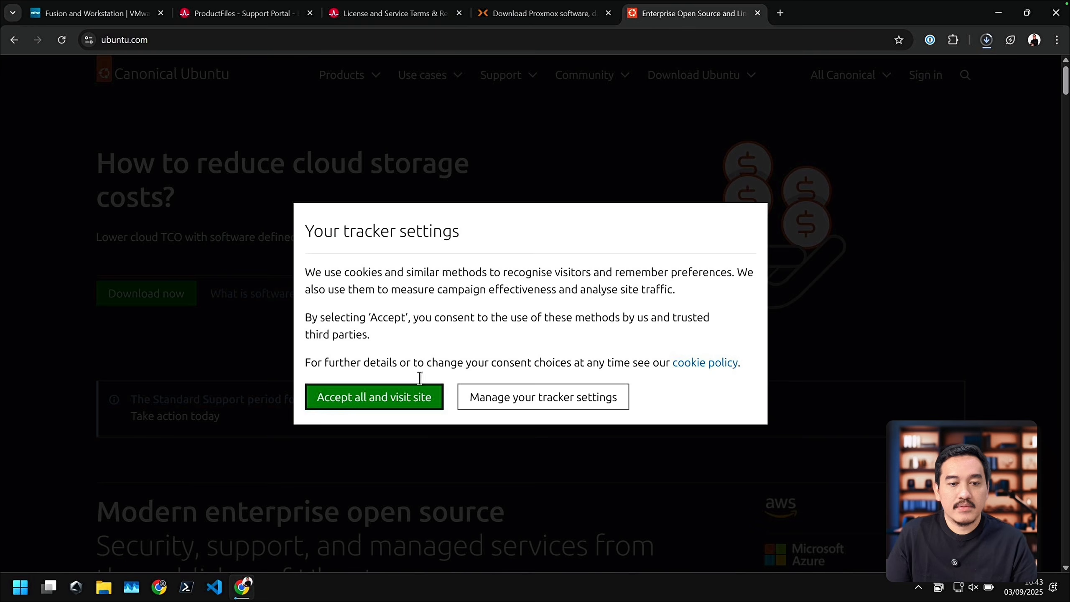
pyautogui.click(415, 407)
pyautogui.click(349, 74)
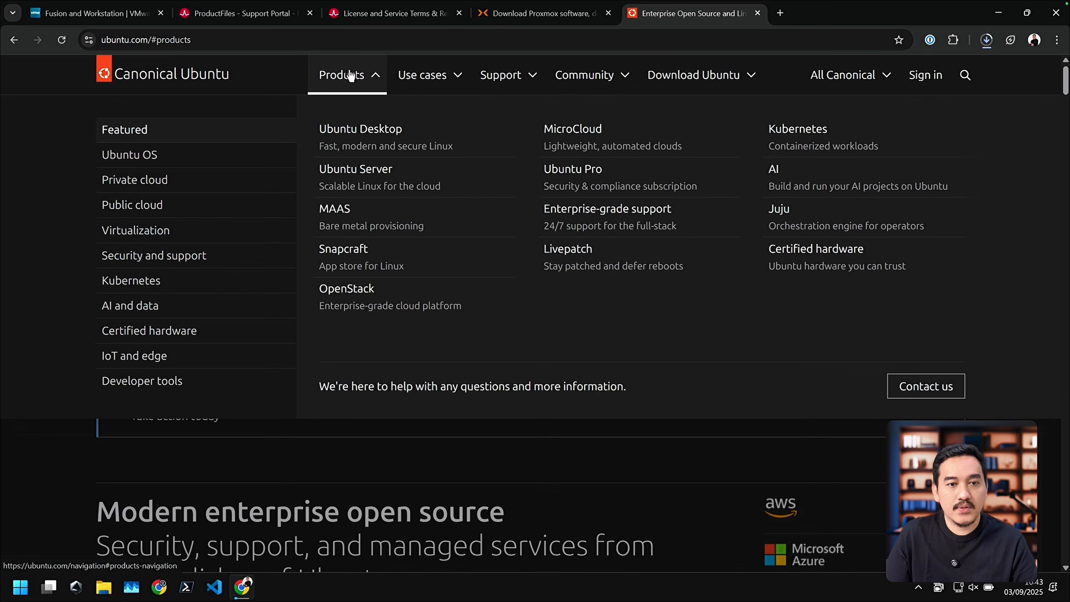
pyautogui.click(354, 173)
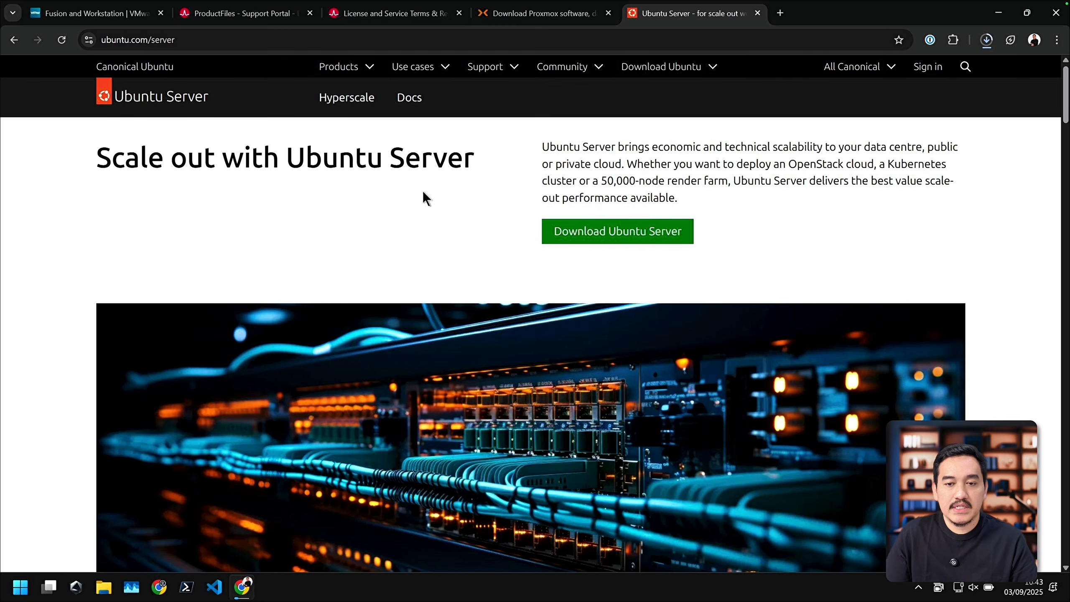
pyautogui.click(595, 241)
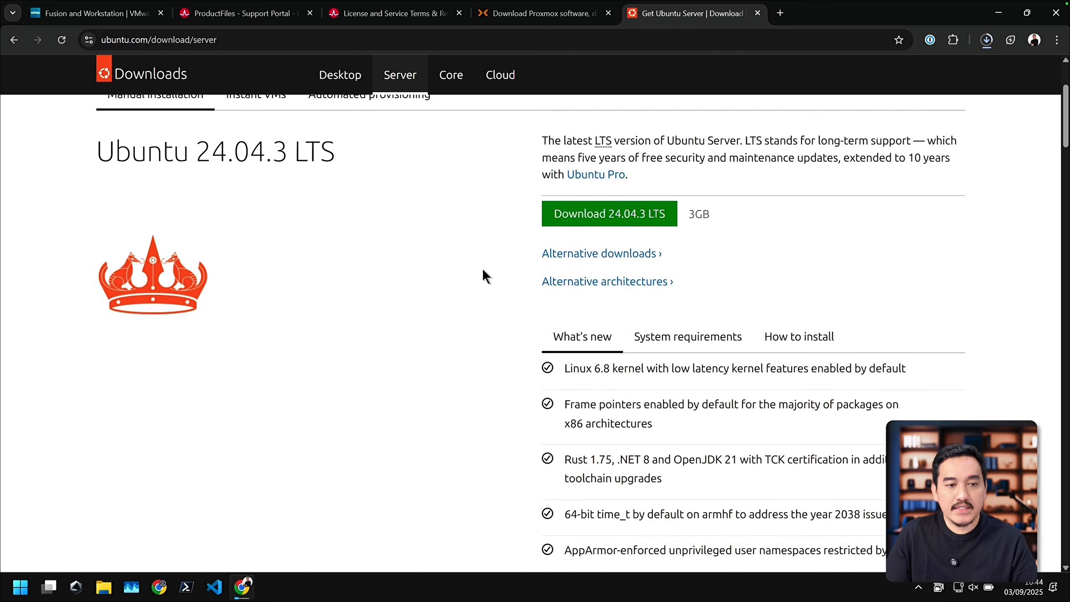
# Step: Compare the support periods of Ubuntu Server 24.04.3 LTS and Ubuntu 25.04 in their release descriptions
pyautogui.scroll(-10, 483, 271)
pyautogui.scroll(4, 483, 272)
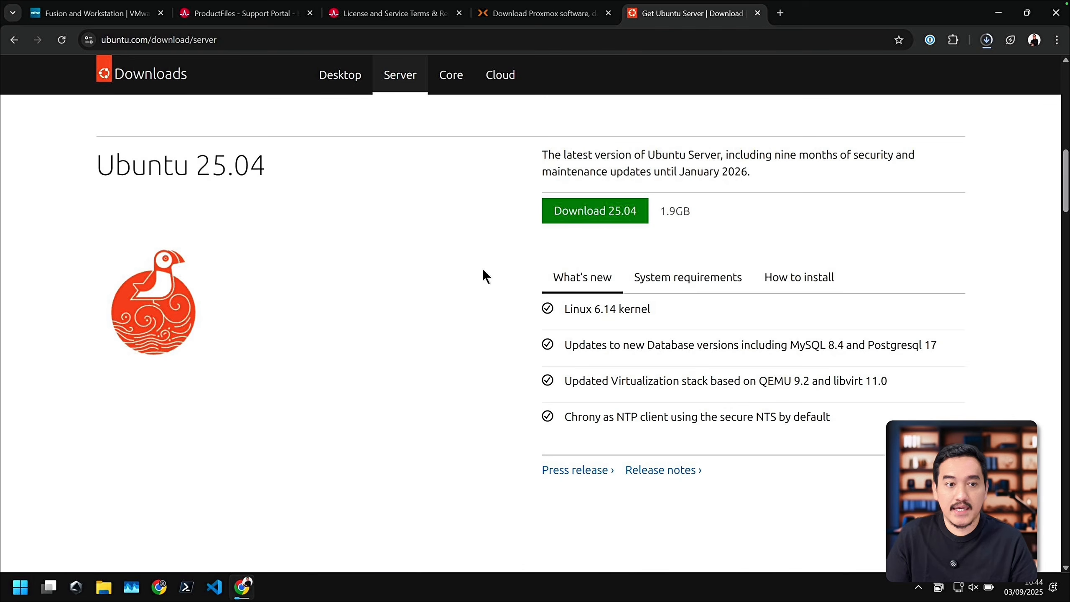
pyautogui.scroll(7, 483, 268)
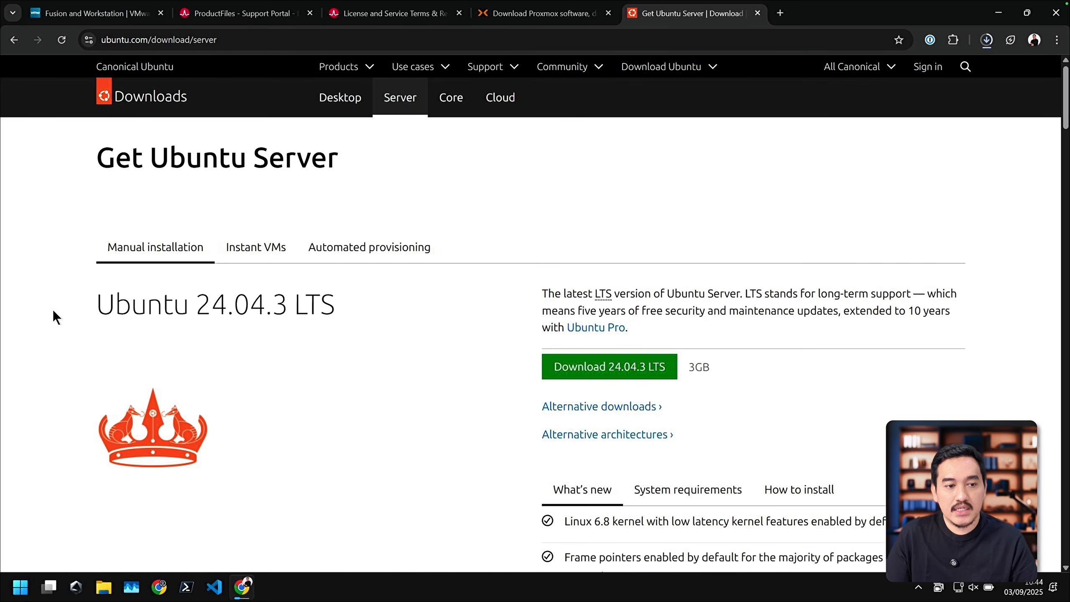
pyautogui.moveTo(53, 314); pyautogui.dragTo(392, 309)
pyautogui.click(418, 337)
pyautogui.scroll(-3, 417, 336)
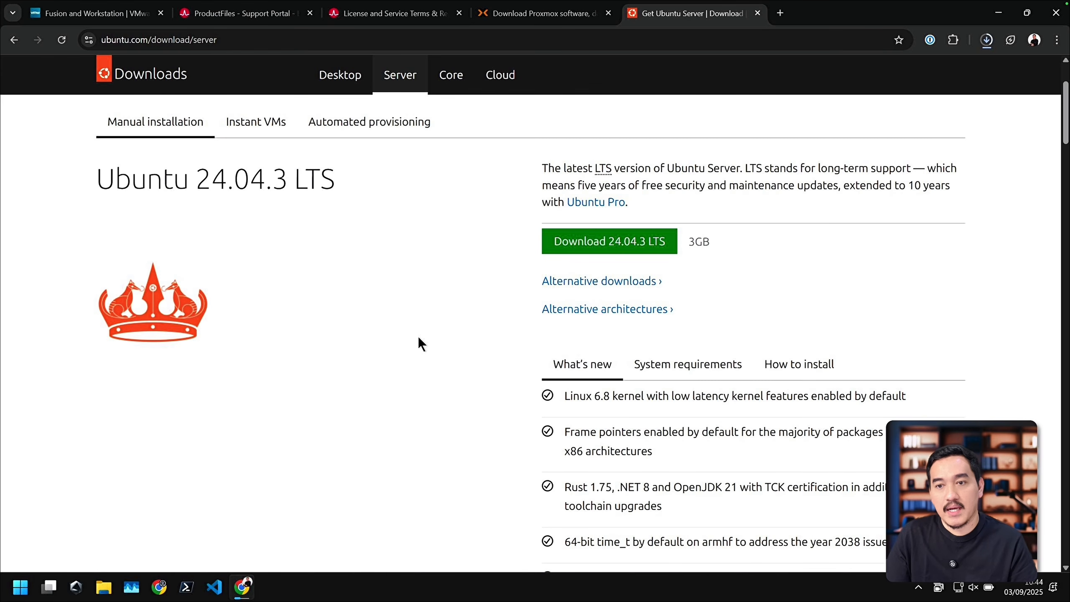
pyautogui.moveTo(901, 170); pyautogui.dragTo(947, 187)
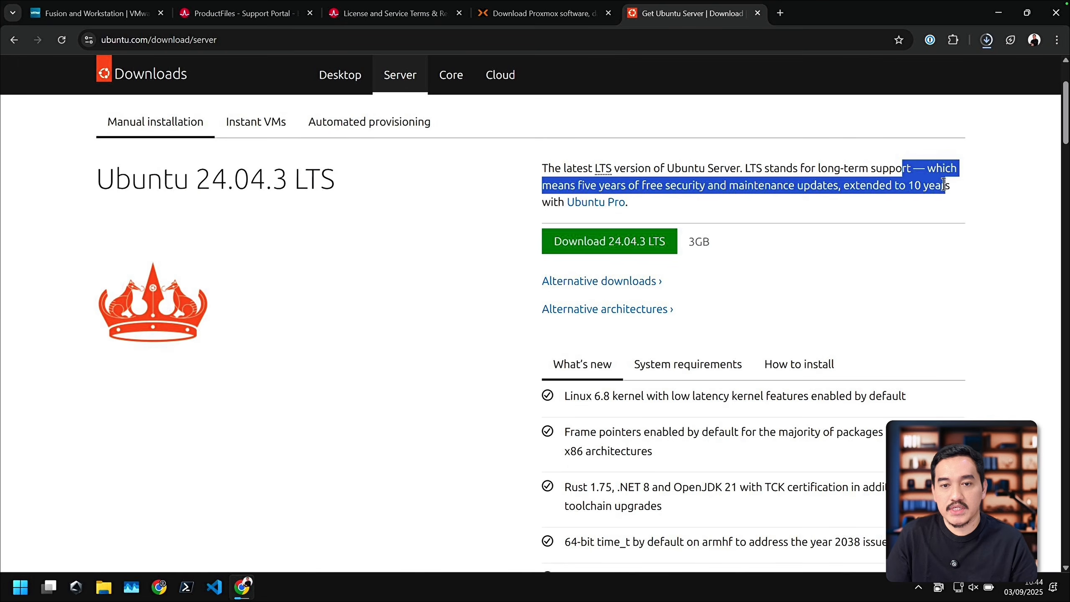
pyautogui.click(941, 206)
pyautogui.scroll(-10, 290, 390)
pyautogui.moveTo(767, 302); pyautogui.dragTo(638, 298)
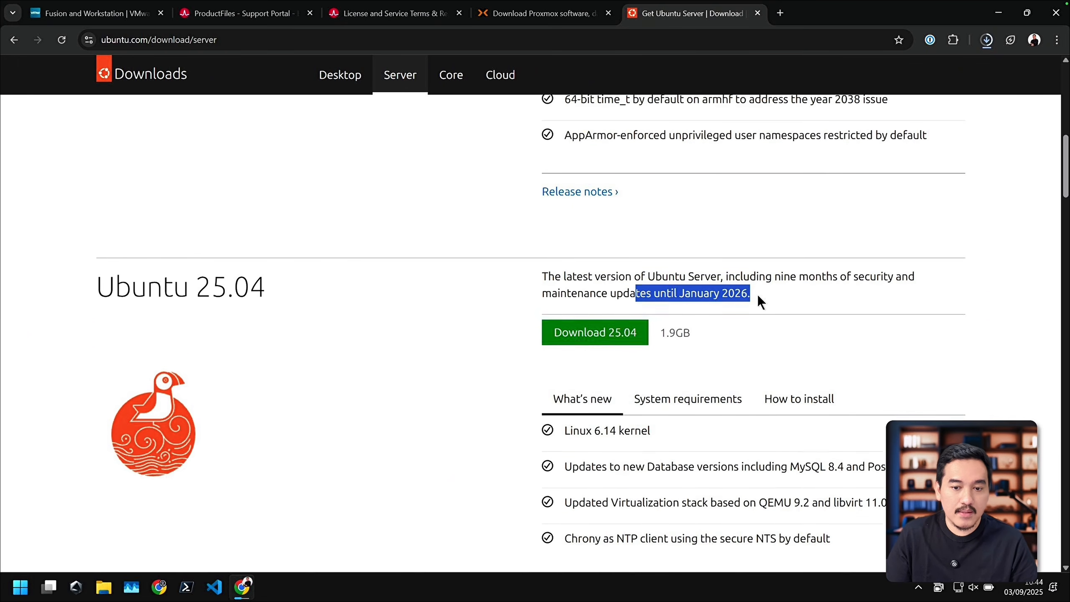
pyautogui.scroll(10, 649, 331)
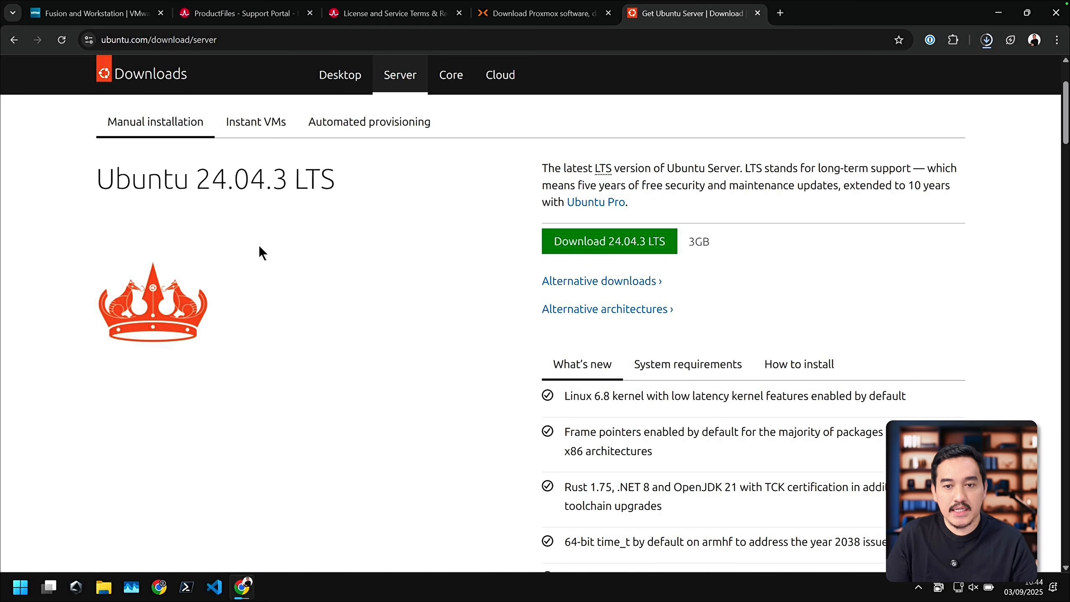
# Step: Download the Ubuntu Server 24.04.3 LTS image
pyautogui.scroll(1, 260, 247)
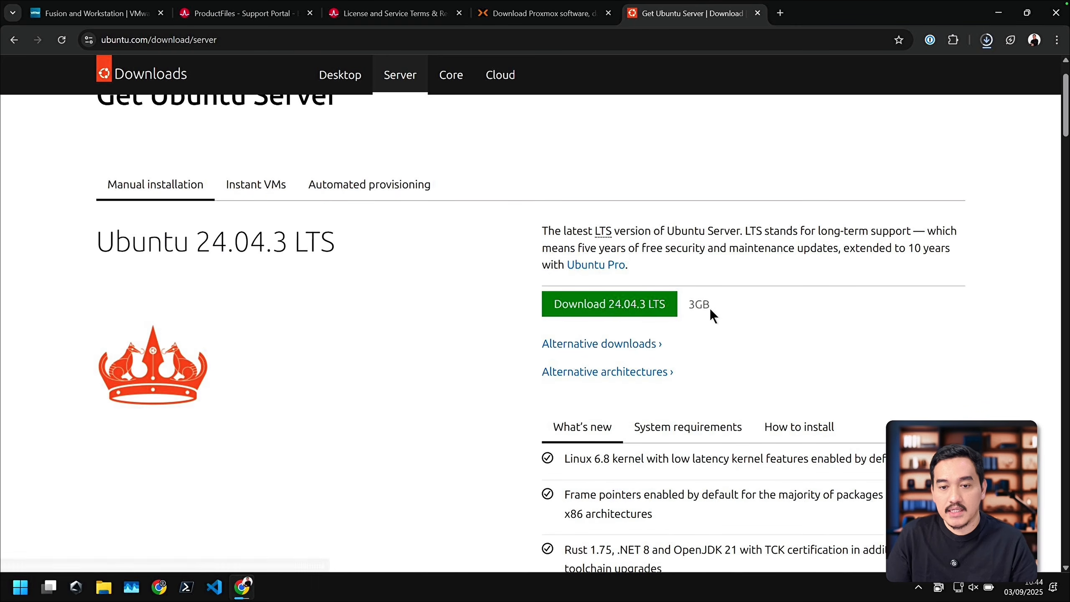
pyautogui.click(632, 318)
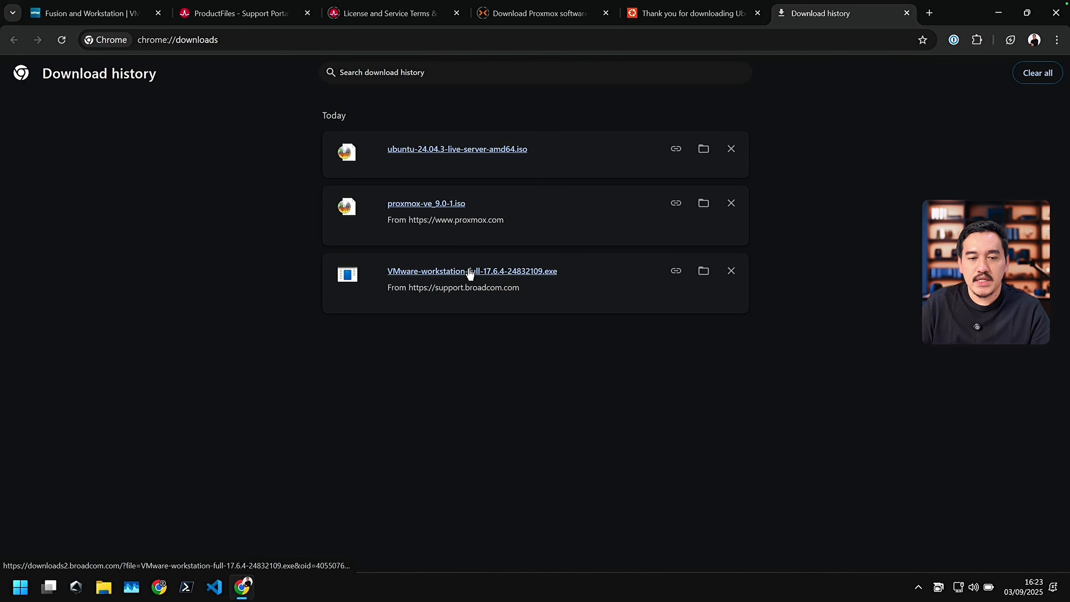
# Step: Run the downloaded VMware Workstation installer, accept the License Agreement, and continue to Custom Setup with automatic WHP installation left off
pyautogui.click(470, 272)
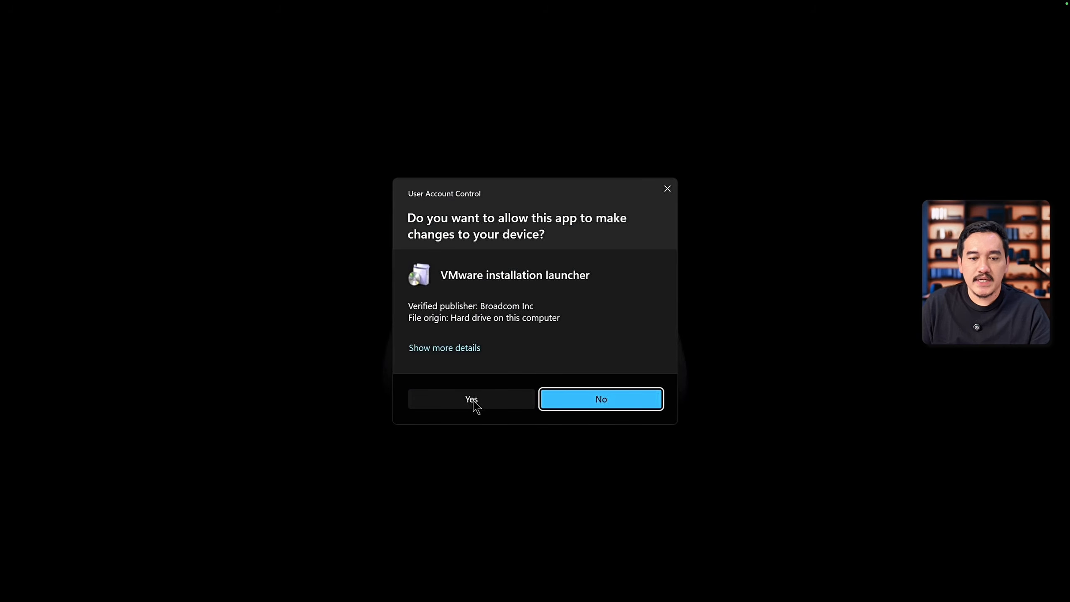
pyautogui.click(472, 399)
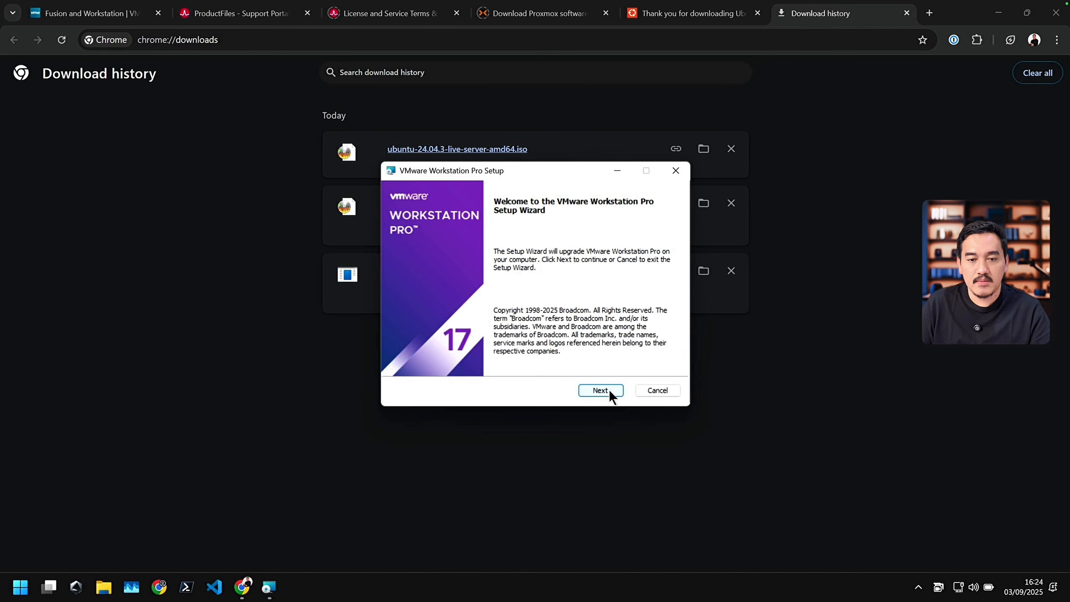
pyautogui.click(601, 390)
pyautogui.click(457, 360)
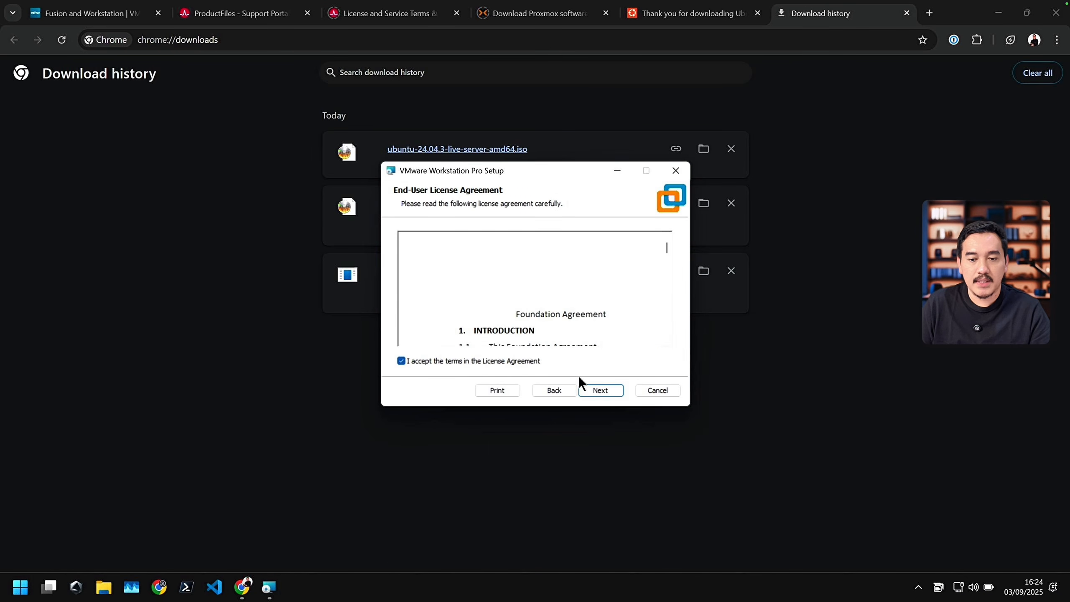
pyautogui.click(600, 390)
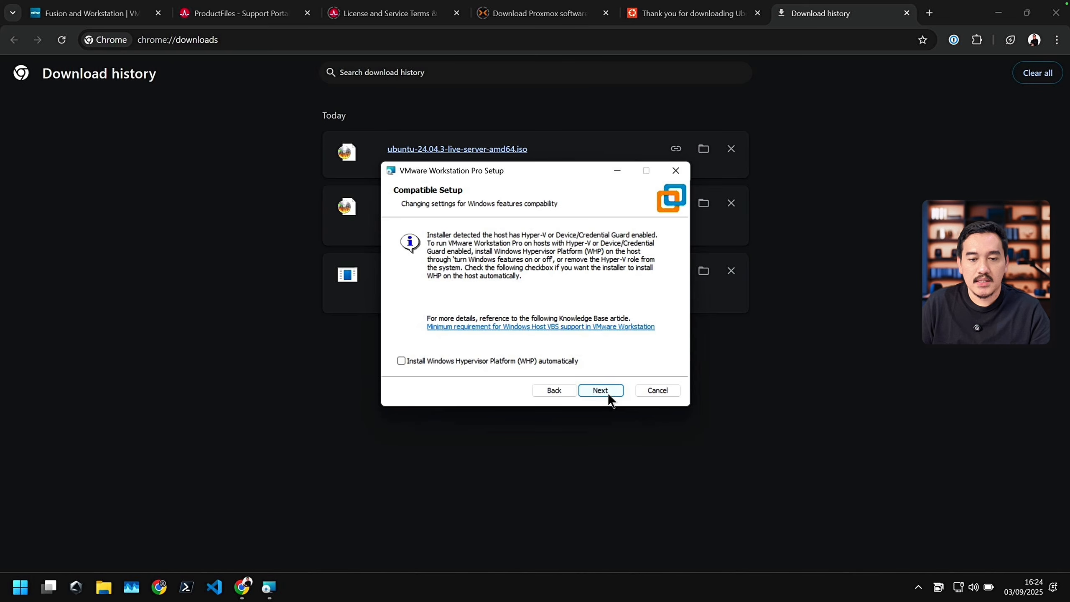
pyautogui.click(607, 390)
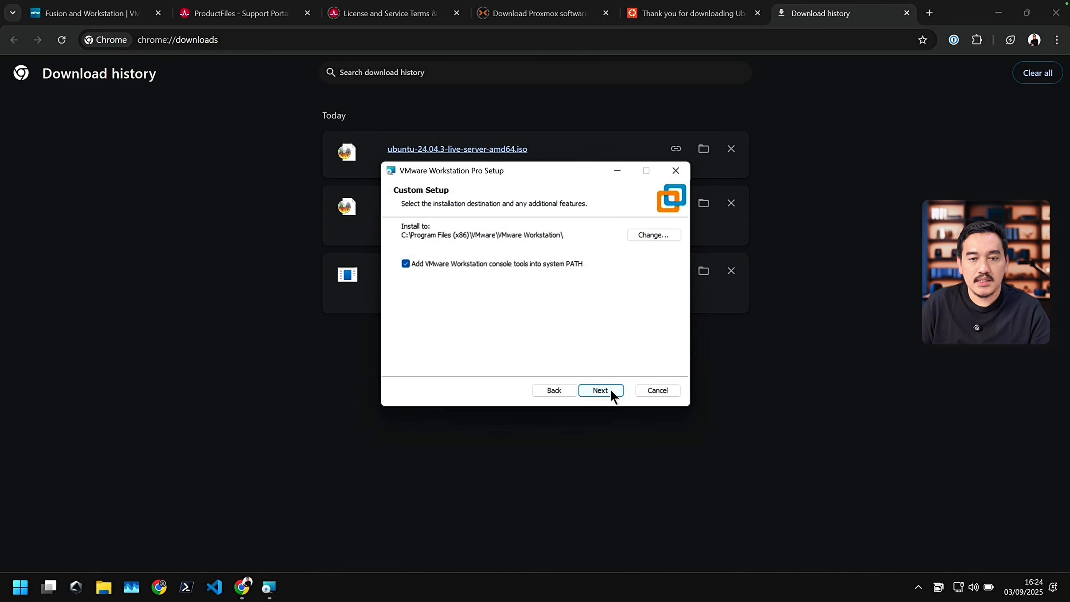
# Step: Accept the custom setup defaults and turn off startup update checks and the VMware Customer Experience Improvement Program
pyautogui.click(610, 390)
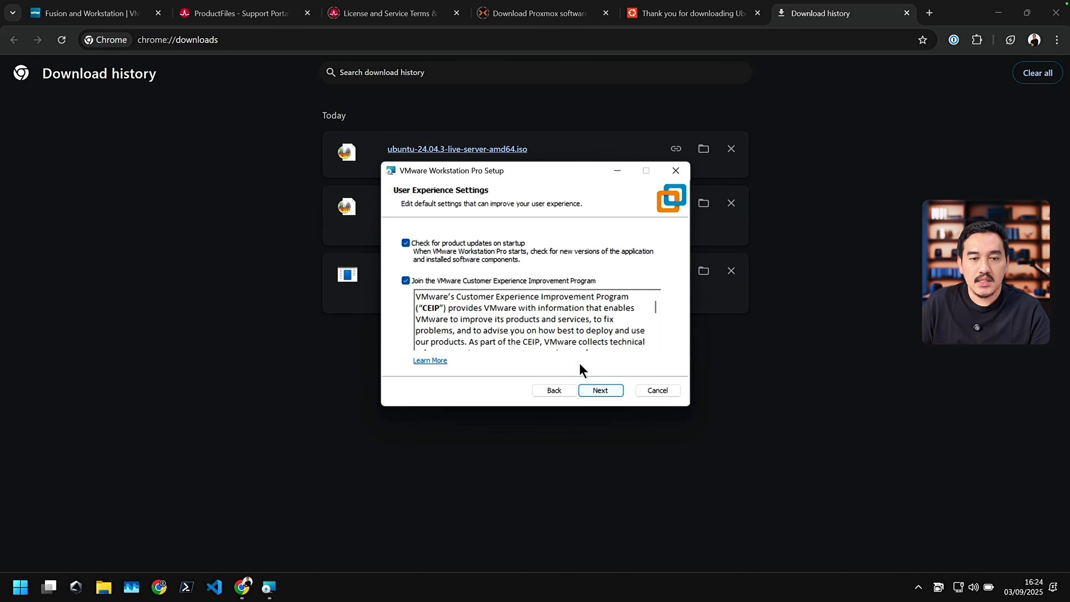
pyautogui.click(448, 282)
pyautogui.click(465, 243)
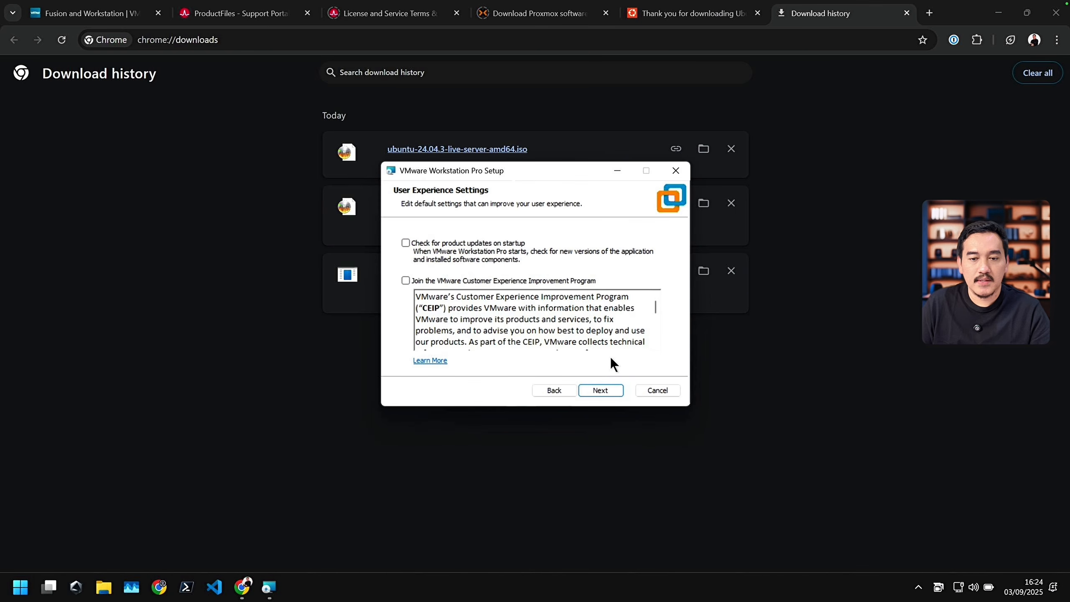
# Step: Run the VMware Workstation Pro upgrade with the chosen settings and finish the setup wizard
pyautogui.click(606, 390)
pyautogui.click(609, 391)
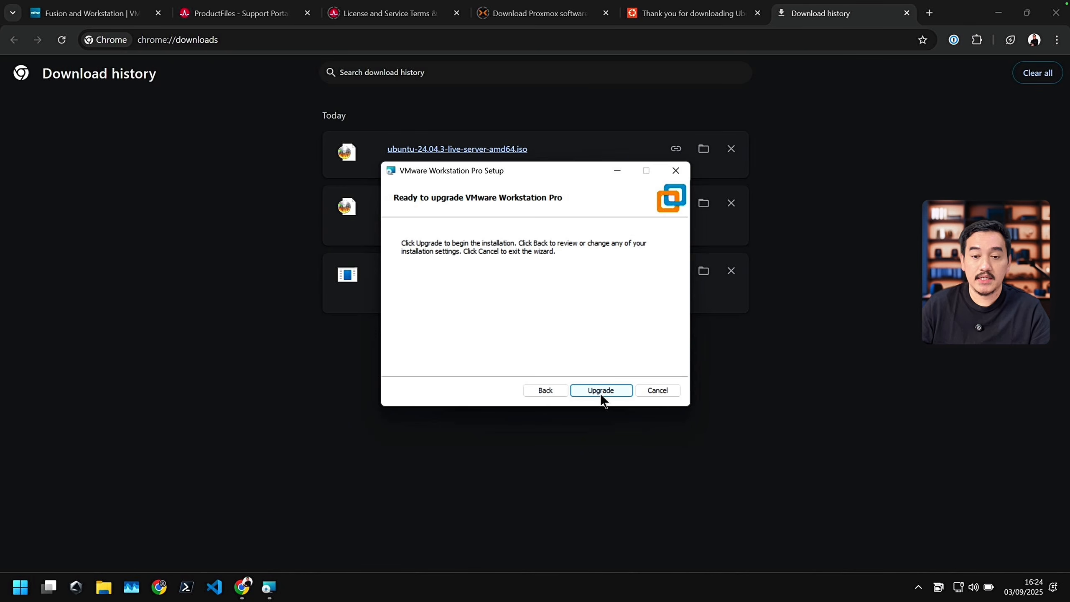
pyautogui.click(601, 390)
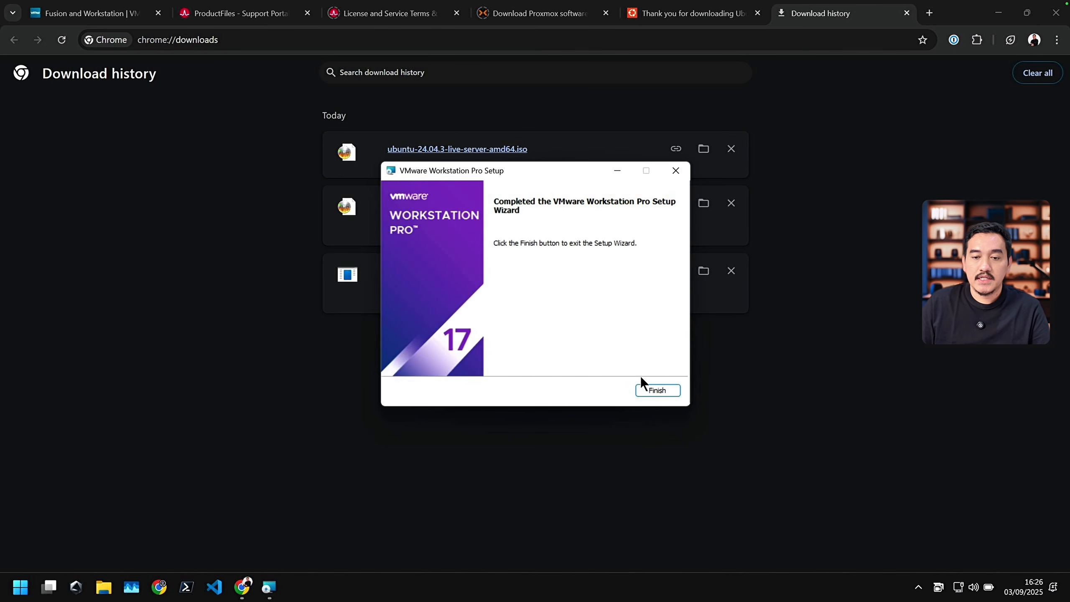
pyautogui.click(662, 394)
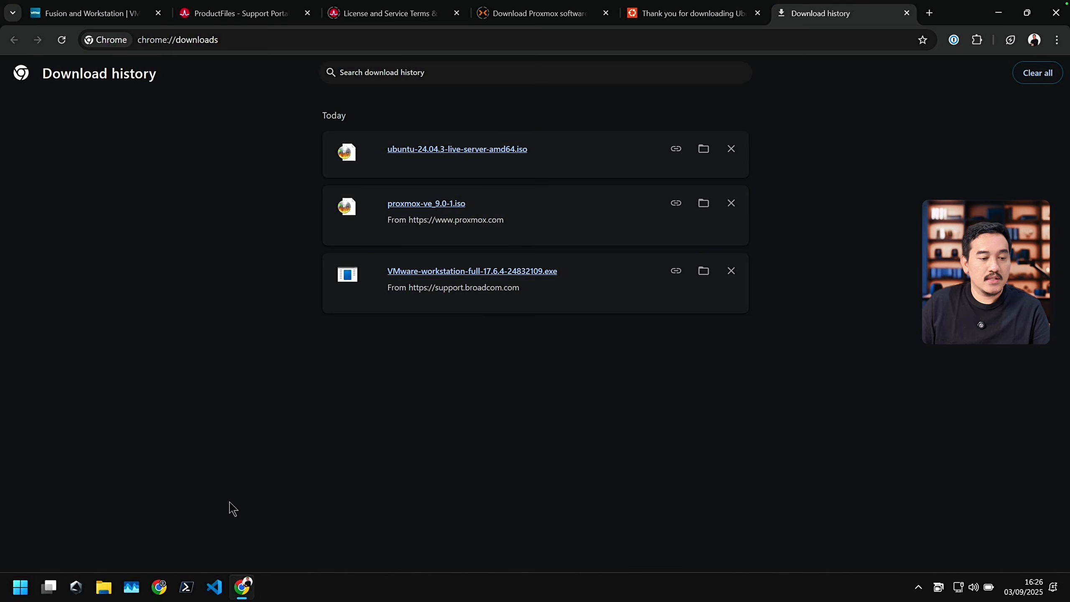
# Step: Search Windows for "vm" and launch VMware Workstation Pro
pyautogui.click(20, 587)
pyautogui.write('vmware Workstation Pro')
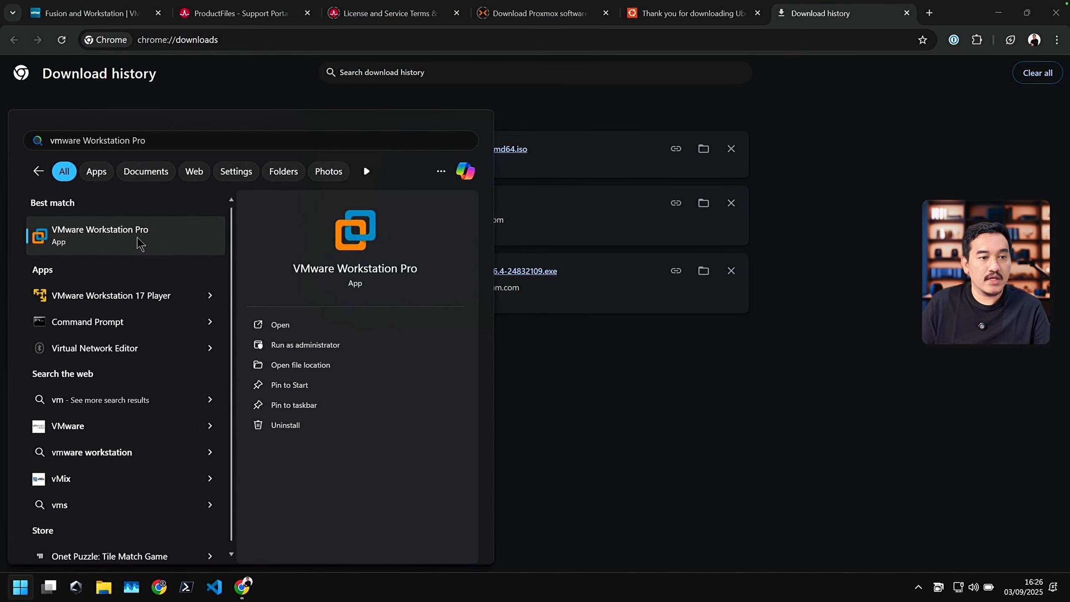
pyautogui.click(121, 237)
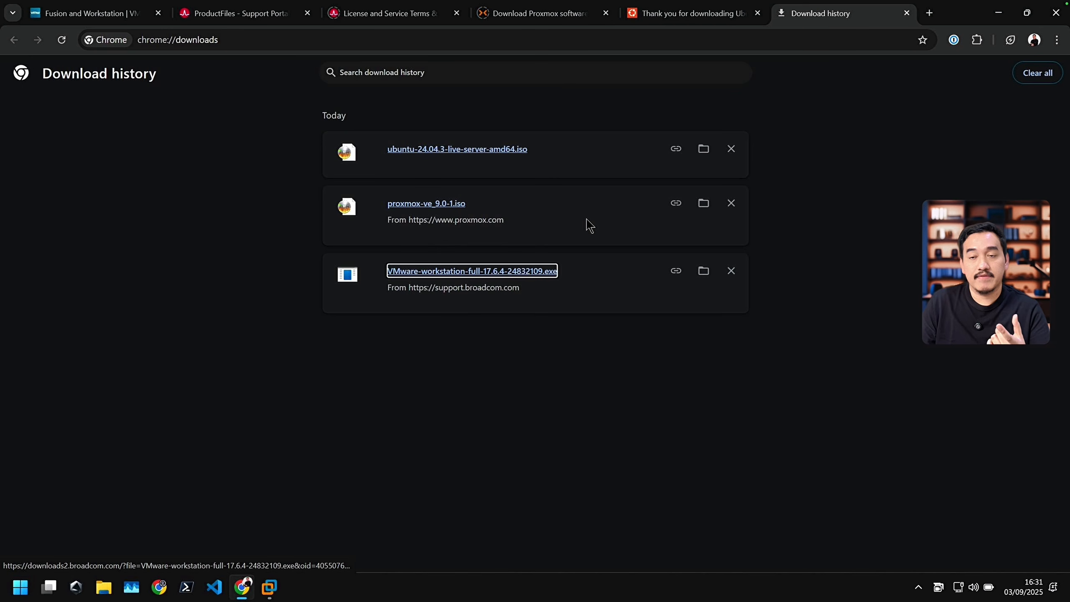
# Step: Search the web for rufus in a new browser tab and open the Rufus website
pyautogui.click(930, 13)
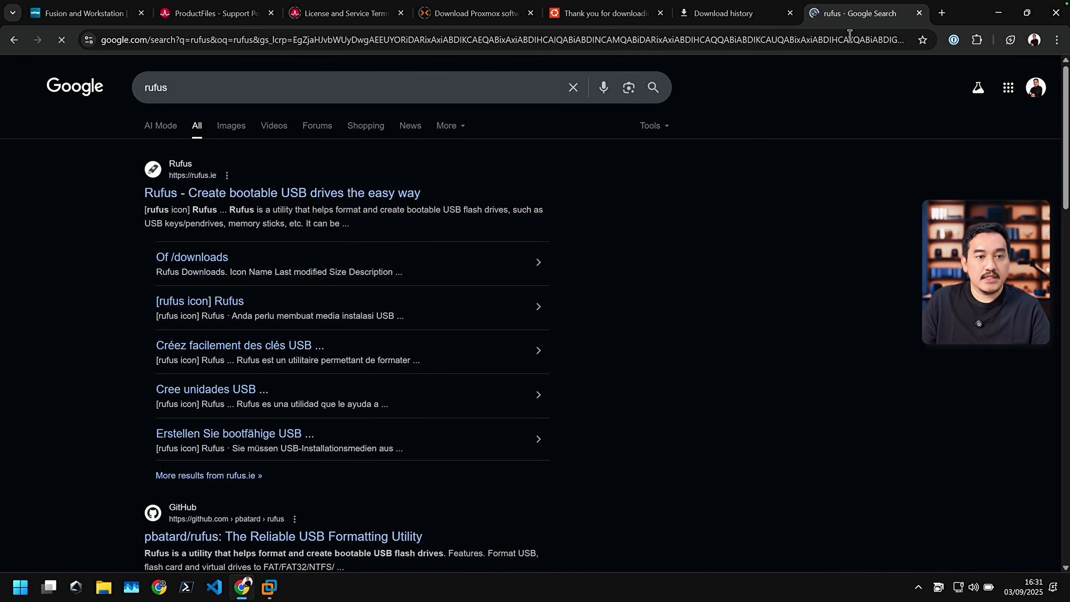
pyautogui.click(202, 195)
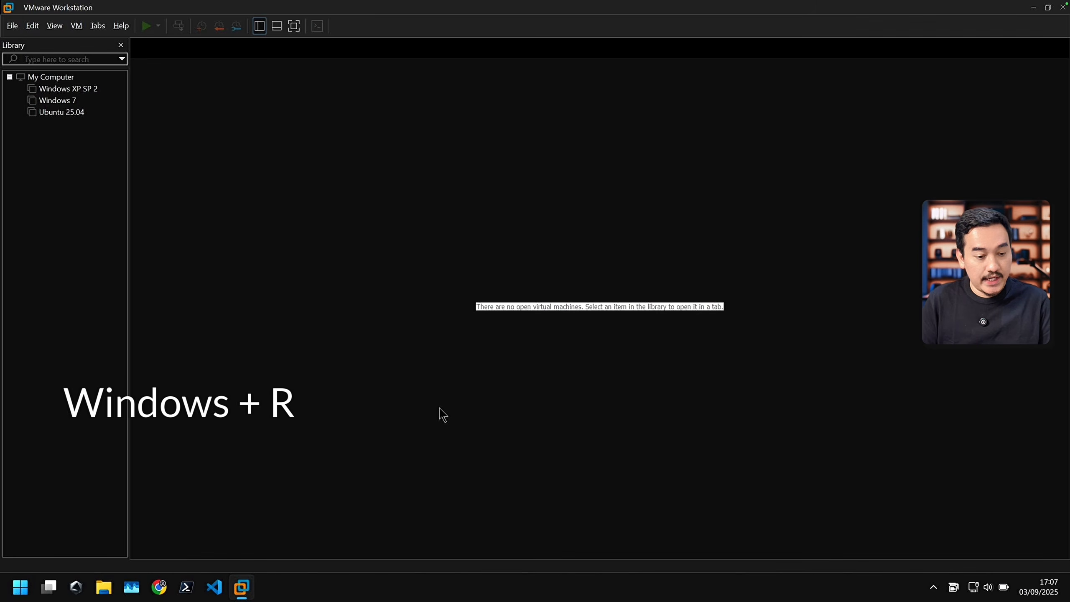
# Step: Run optionalfeatures in Windows and go to the virtualization entries in the Windows Features list
pyautogui.press('super+r')
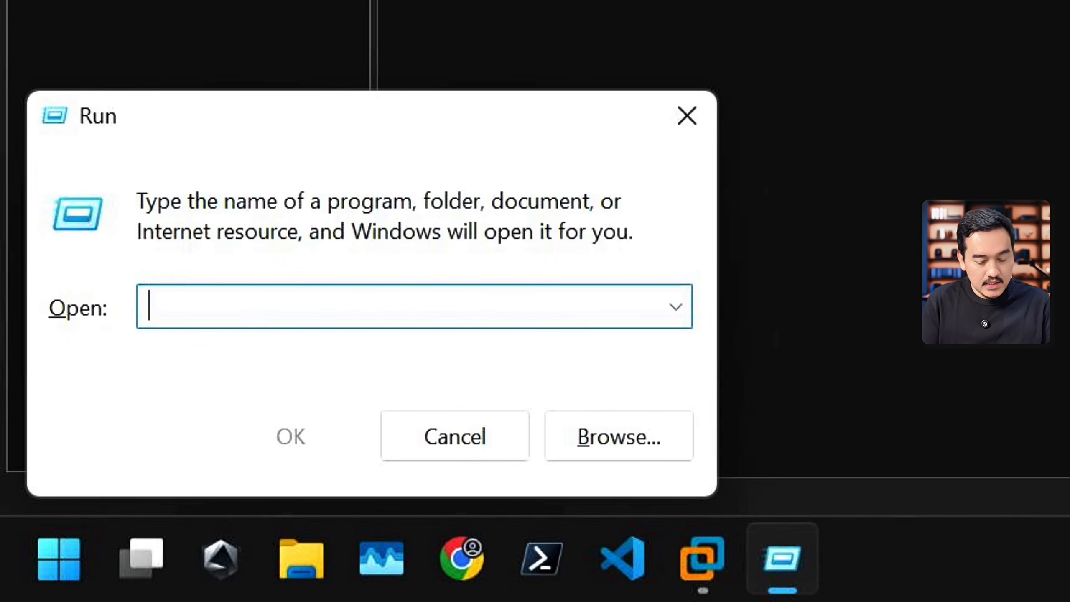
pyautogui.write('optionalfeatures')
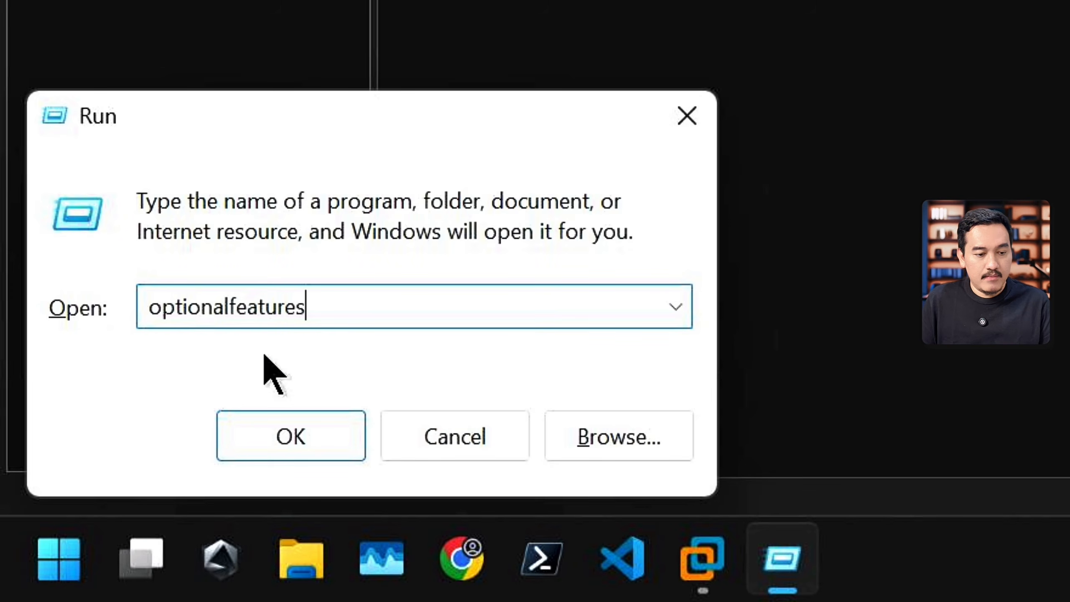
pyautogui.click(329, 442)
pyautogui.scroll(-2, 492, 369)
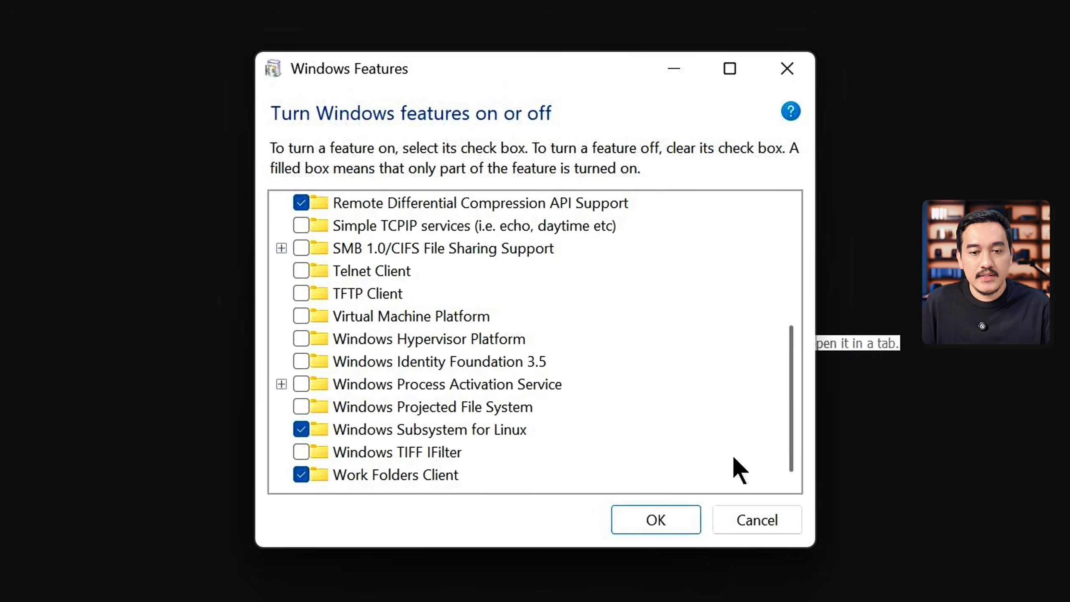
# Step: Turn on Virtual Machine Platform and Windows Hypervisor Platform, and switch Virtual Machine Platform back off
pyautogui.click(301, 315)
pyautogui.click(301, 339)
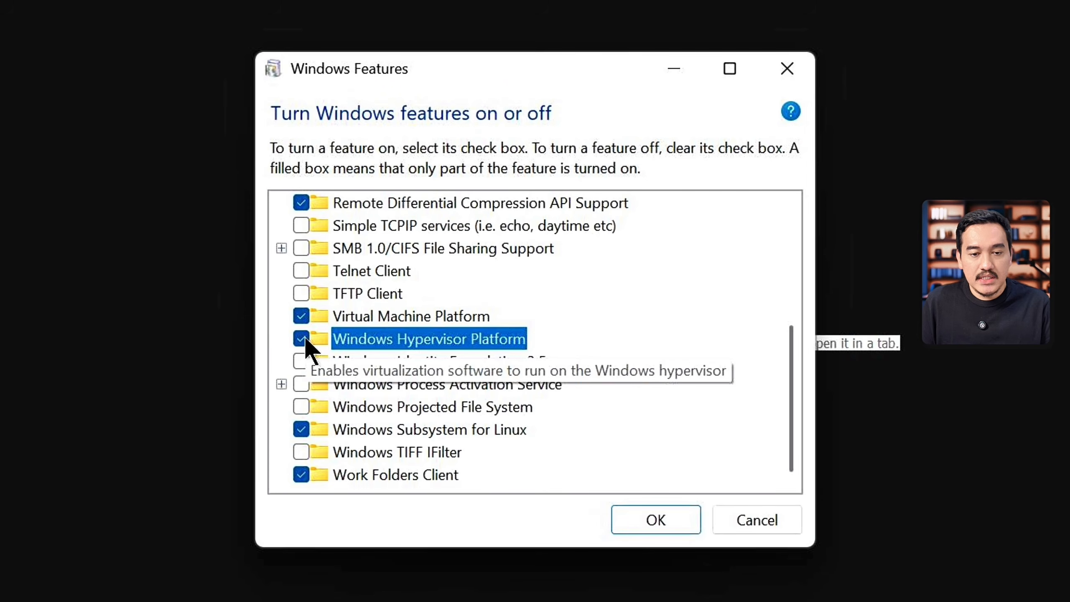
pyautogui.click(301, 316)
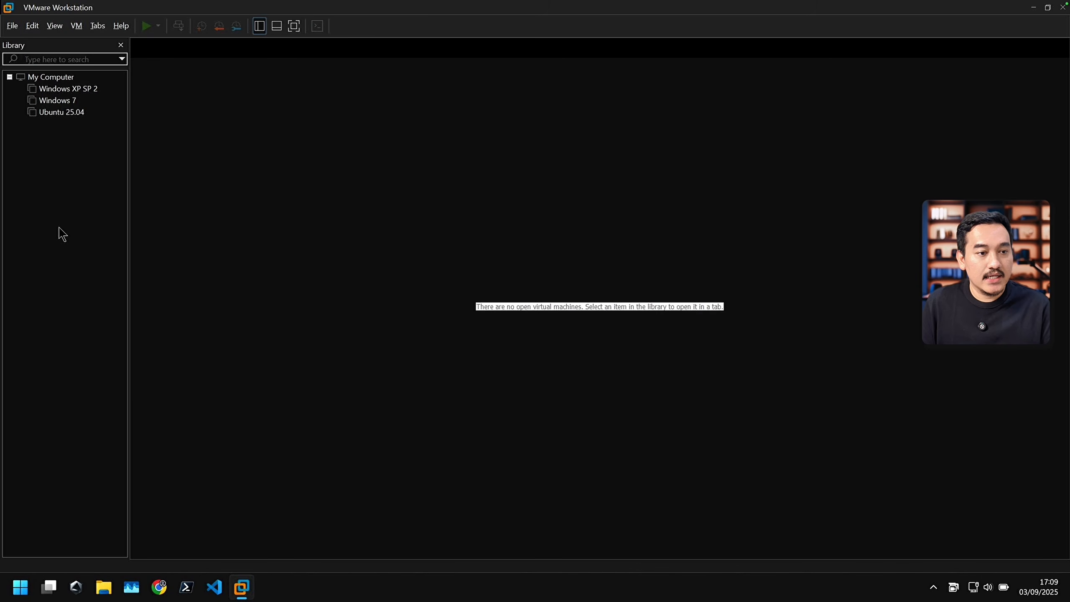
# Step: Start a new virtual machine in VMware Workstation with the Typical configuration and proxmox-ve_9.0-1.iso as its installer image
pyautogui.rightClick(59, 228)
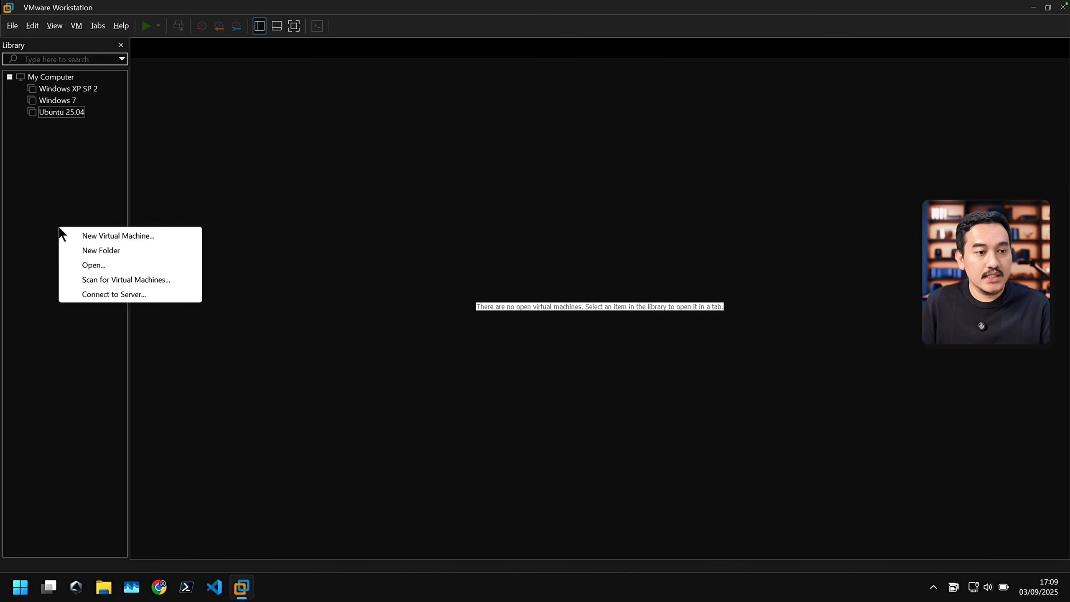
pyautogui.click(96, 239)
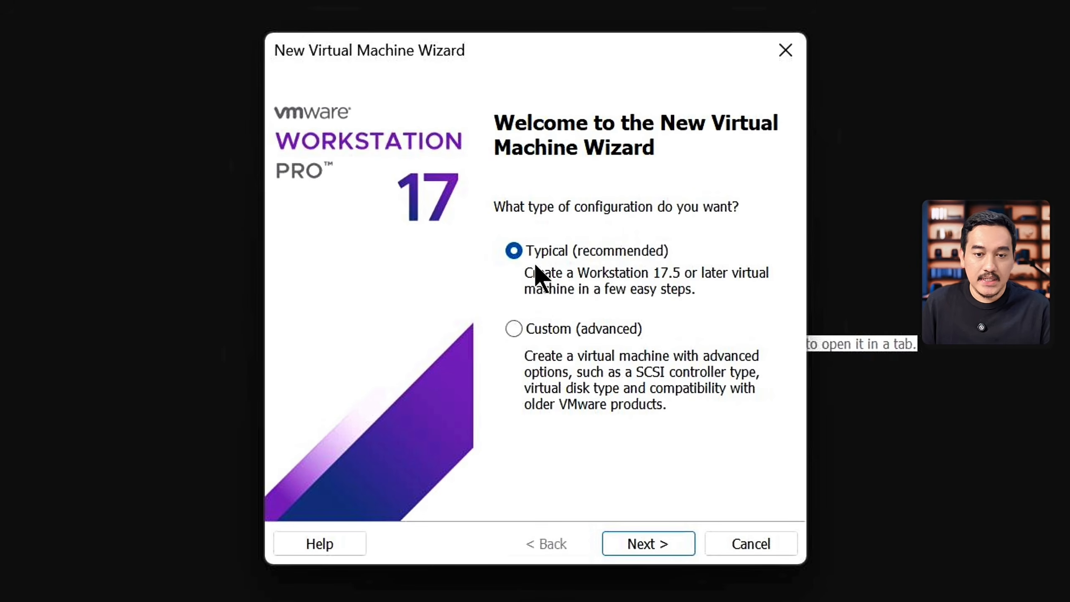
pyautogui.press('Return')
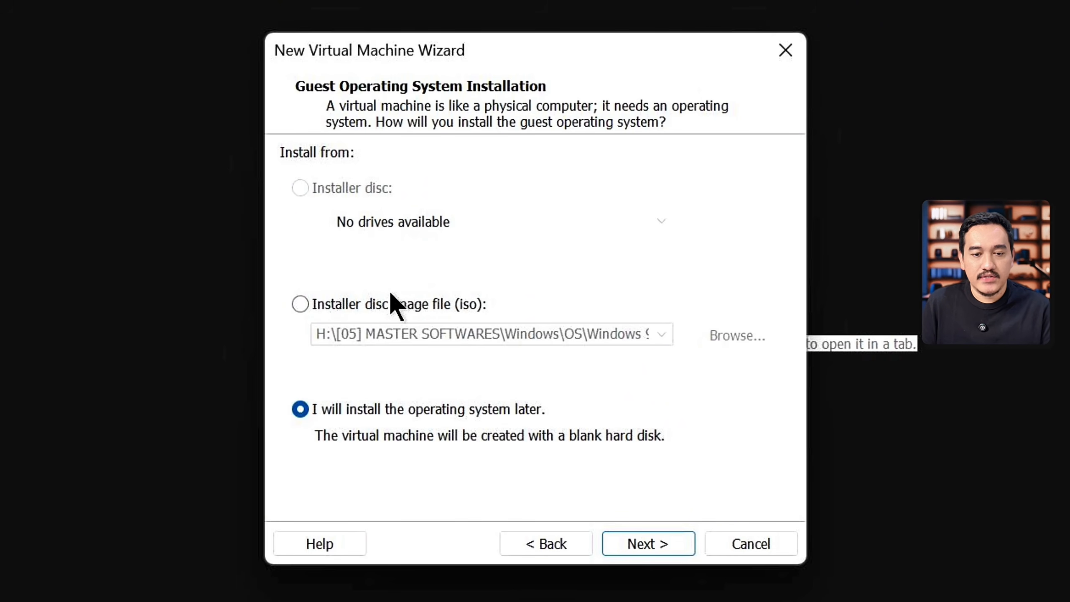
pyautogui.click(397, 313)
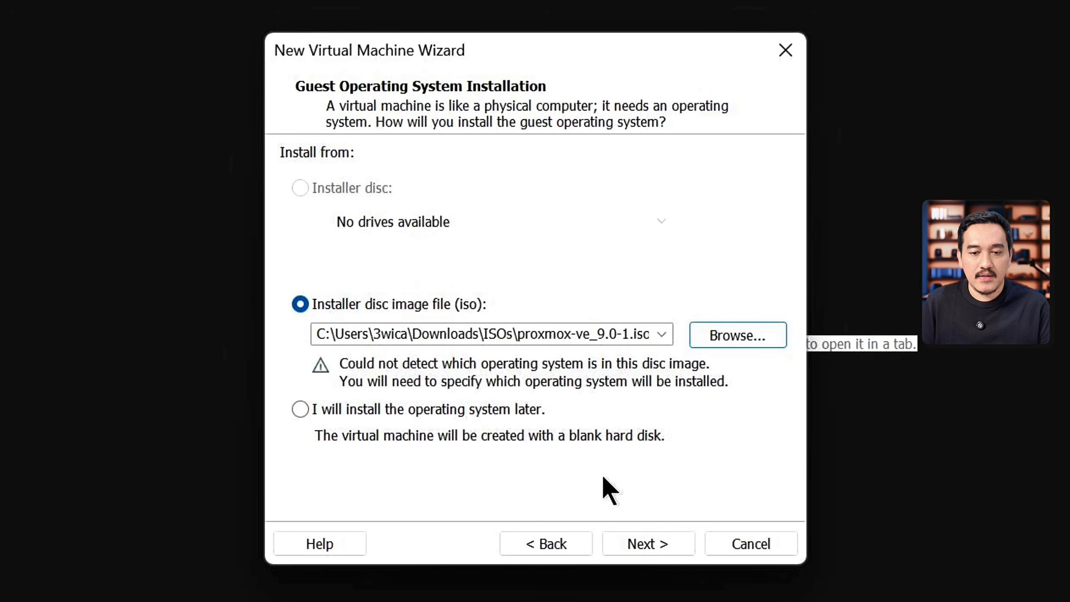
pyautogui.click(675, 544)
# Step: Use Linux with Debian 12.x 64-bit as the guest operating system and name the virtual machine Proxmox
pyautogui.click(366, 312)
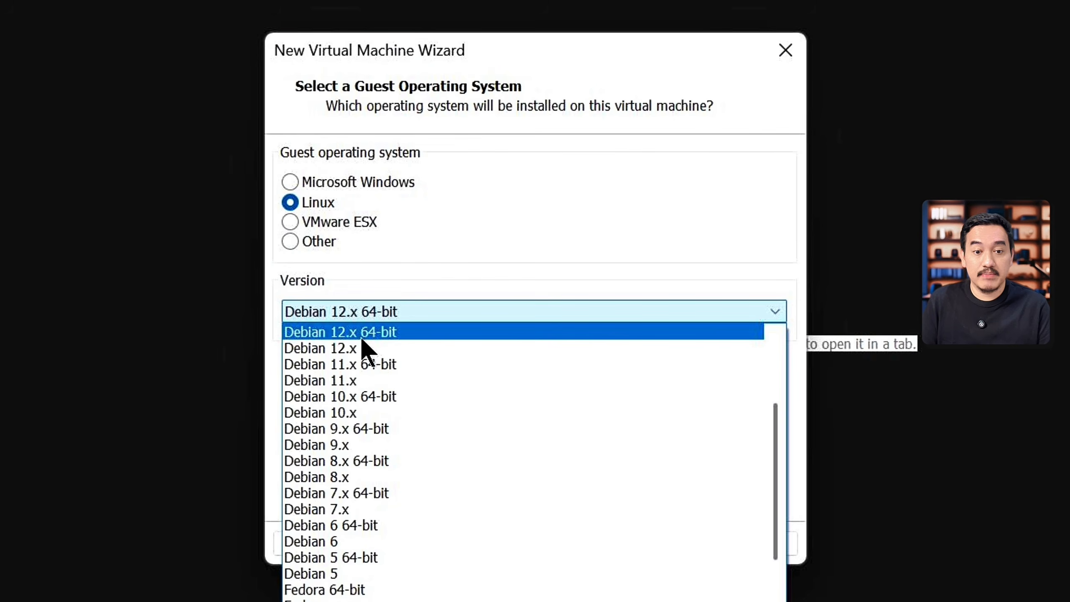
pyautogui.scroll(1, 360, 347)
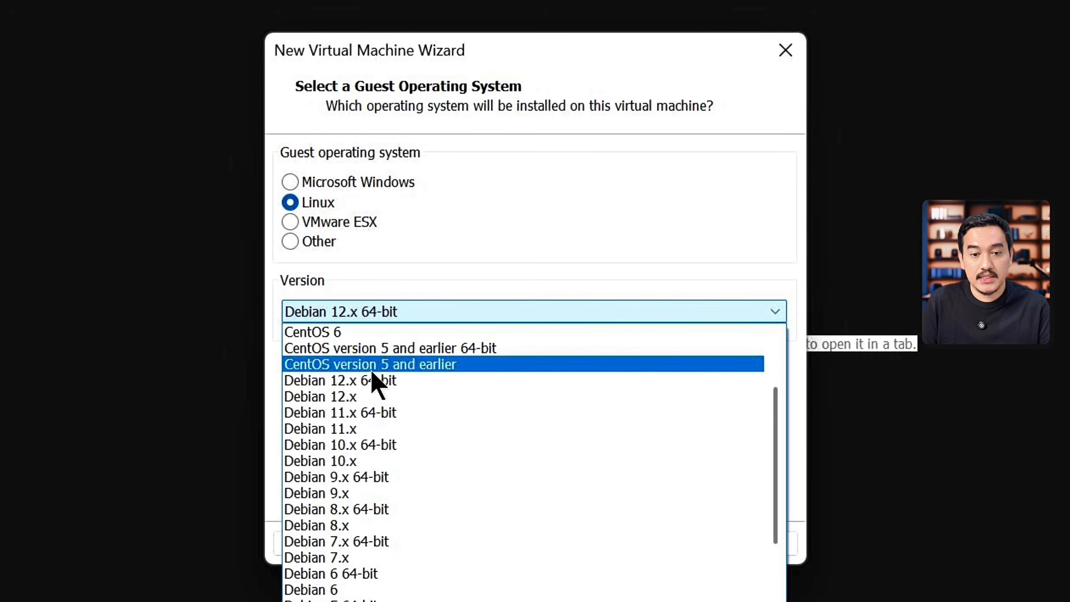
pyautogui.click(644, 548)
pyautogui.click(644, 548)
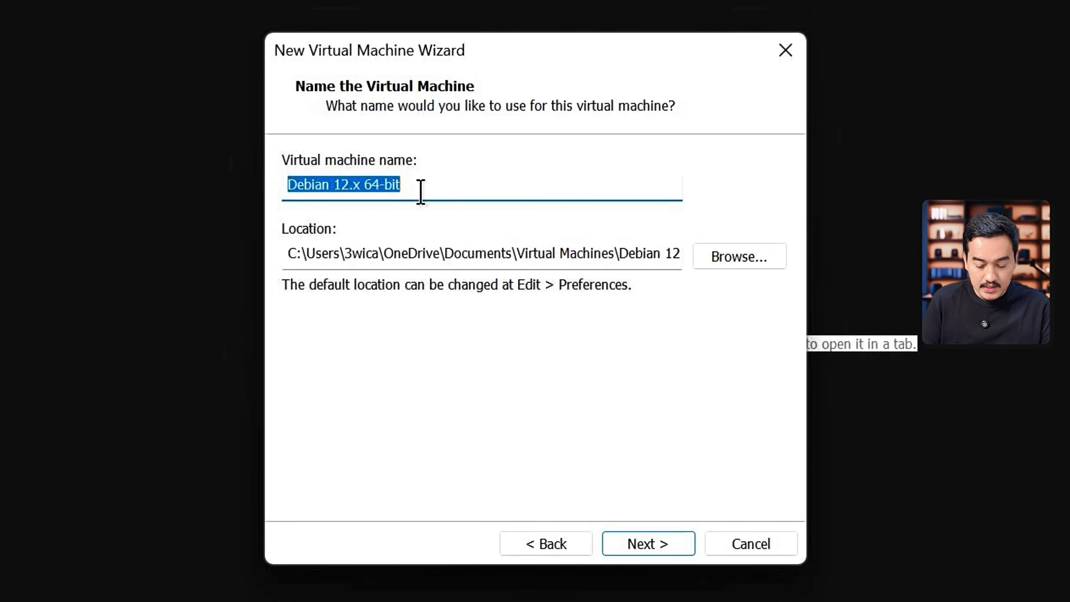
pyautogui.write('Proxmox')
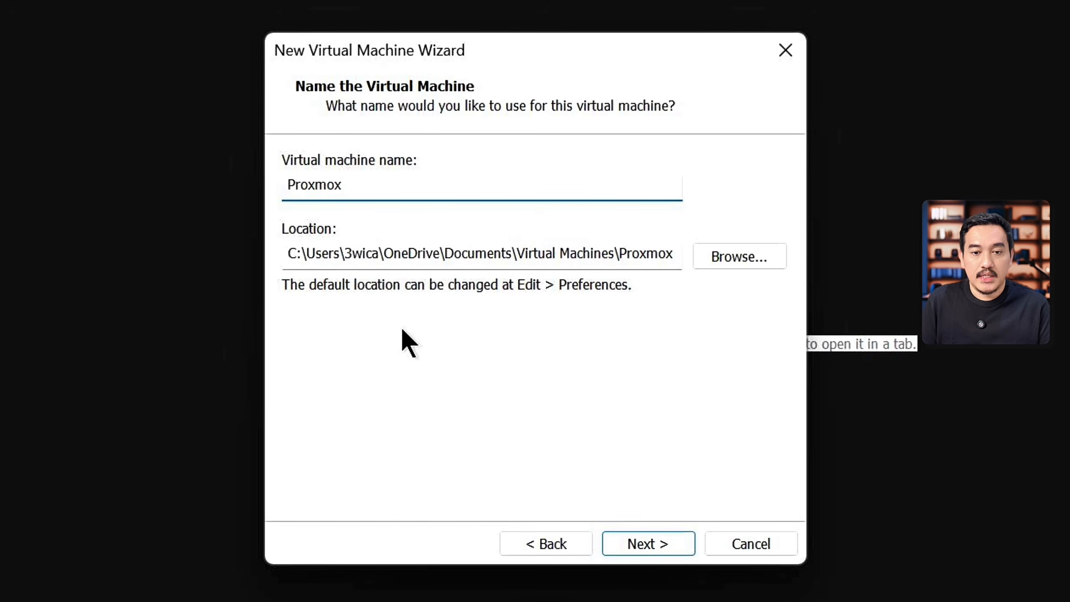
pyautogui.click(623, 538)
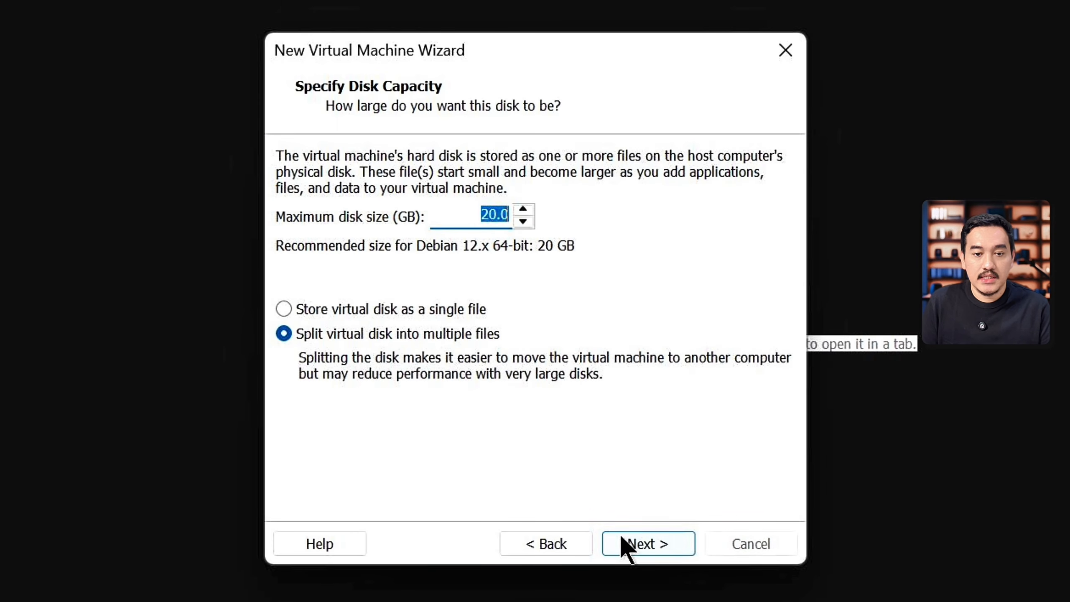
# Step: Set the maximum disk size to 64 GB and keep the virtual disk split into multiple files
pyautogui.click(479, 213)
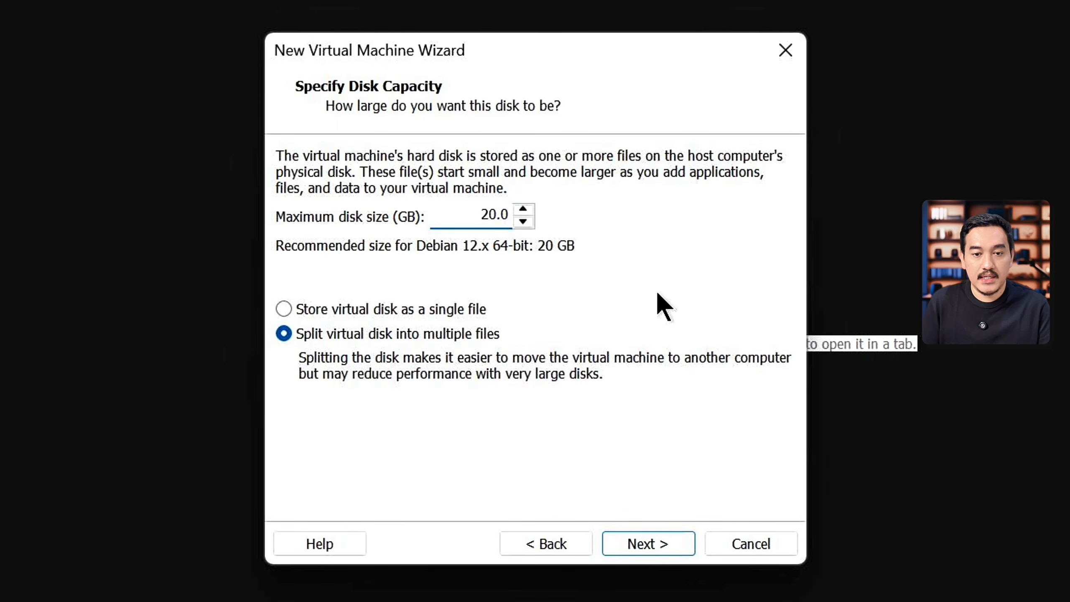
pyautogui.press('Right')
pyautogui.press('Right')
pyautogui.press('BackSpace')
pyautogui.press('BackSpace')
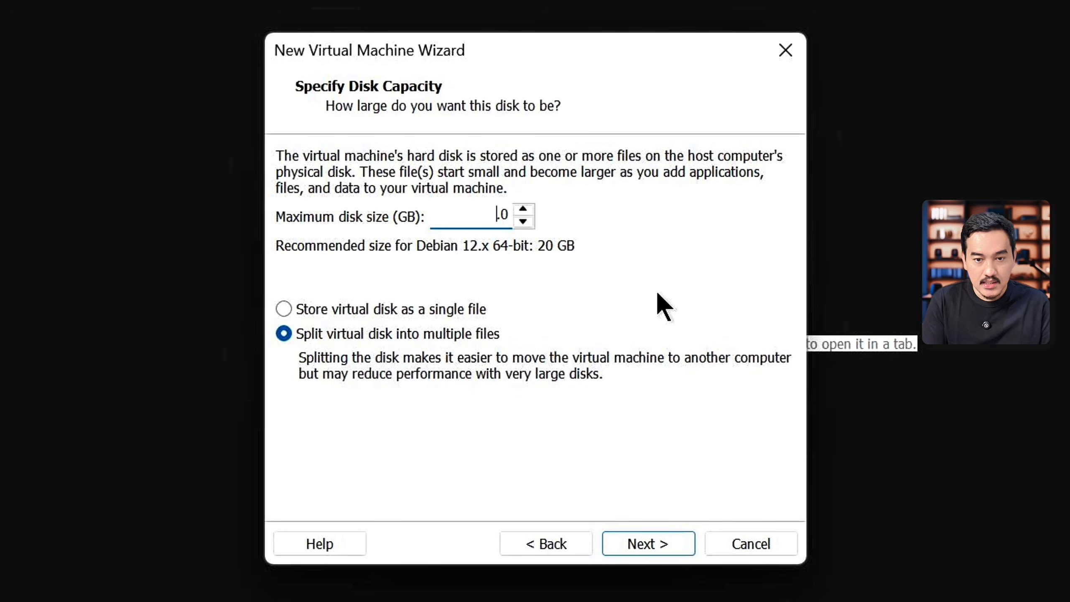
pyautogui.write('64')
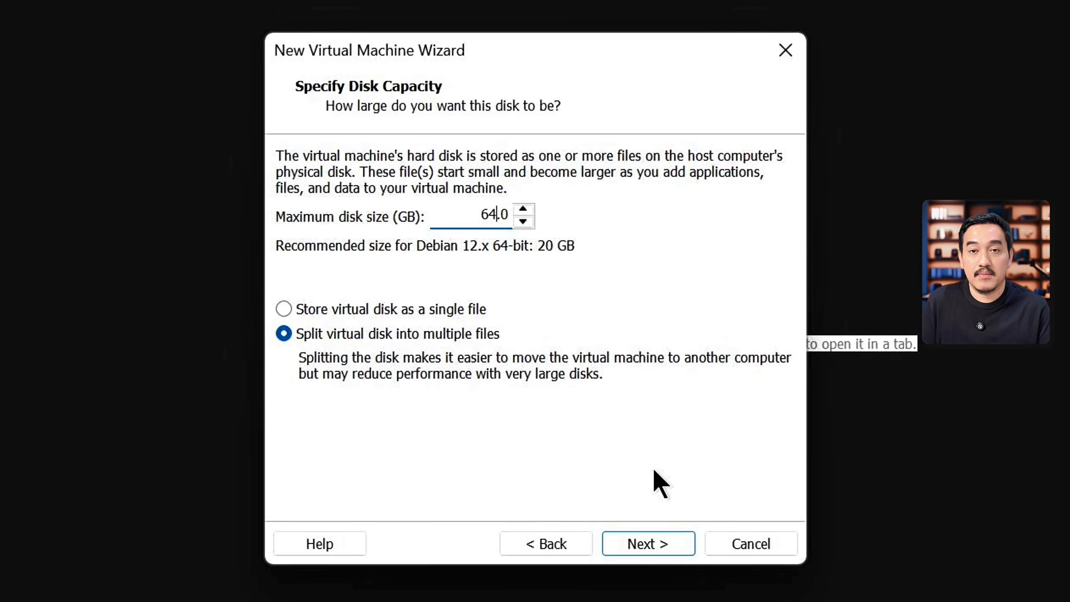
pyautogui.click(634, 545)
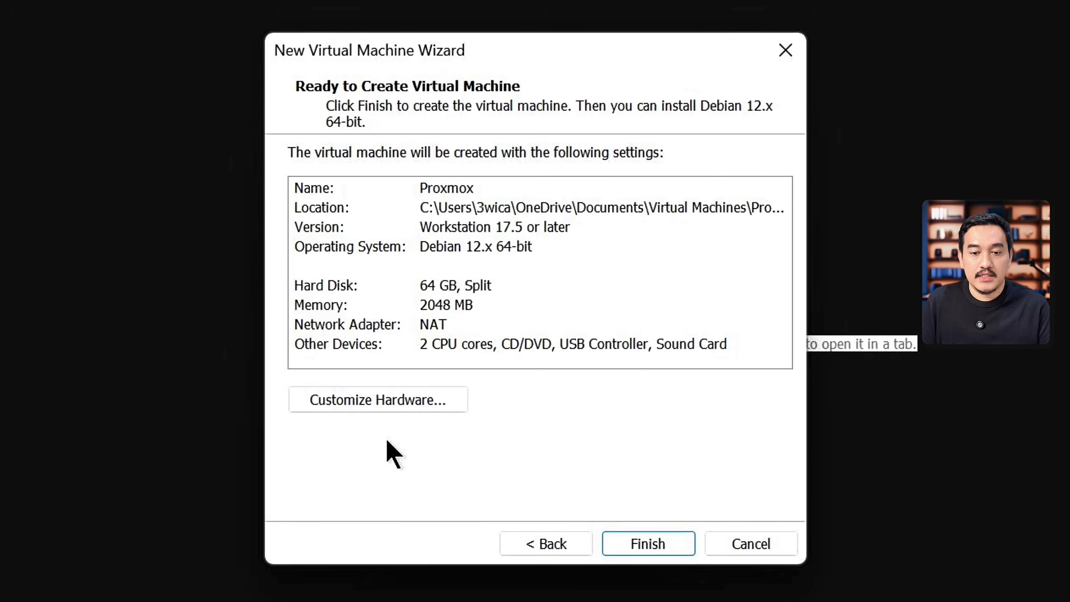
# Step: Customize the virtual machine's hardware with 4096 MB of memory and a Bridged network adapter
pyautogui.click(387, 400)
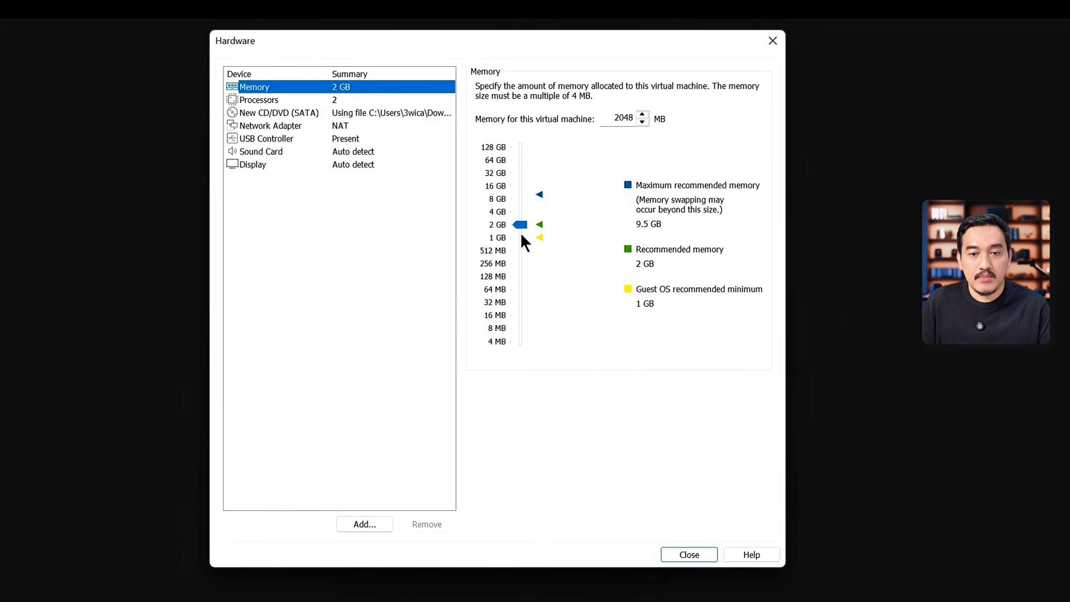
pyautogui.click(495, 213)
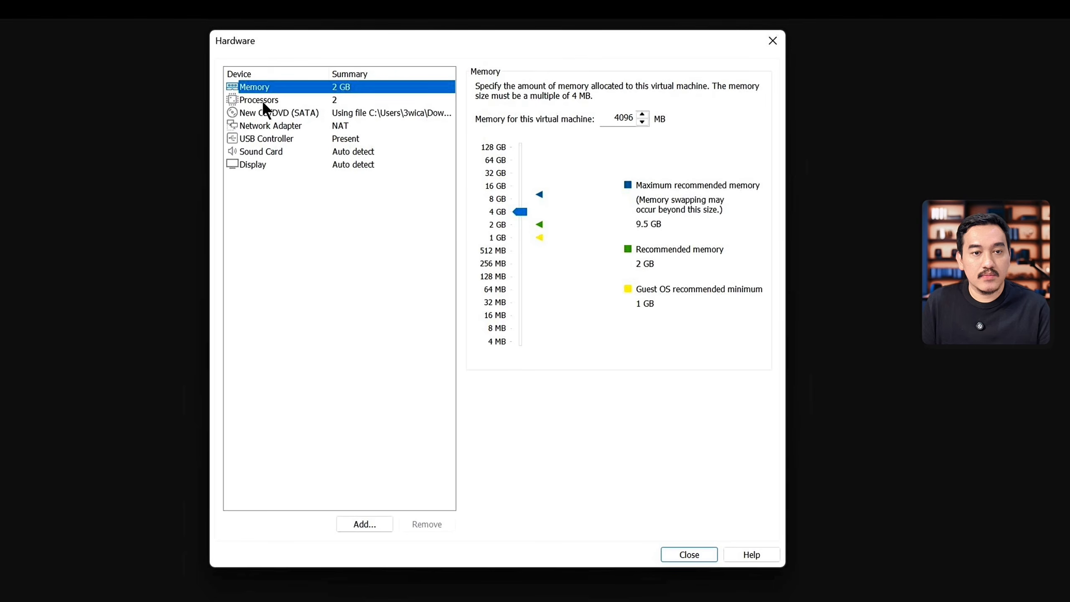
pyautogui.click(276, 100)
pyautogui.click(358, 113)
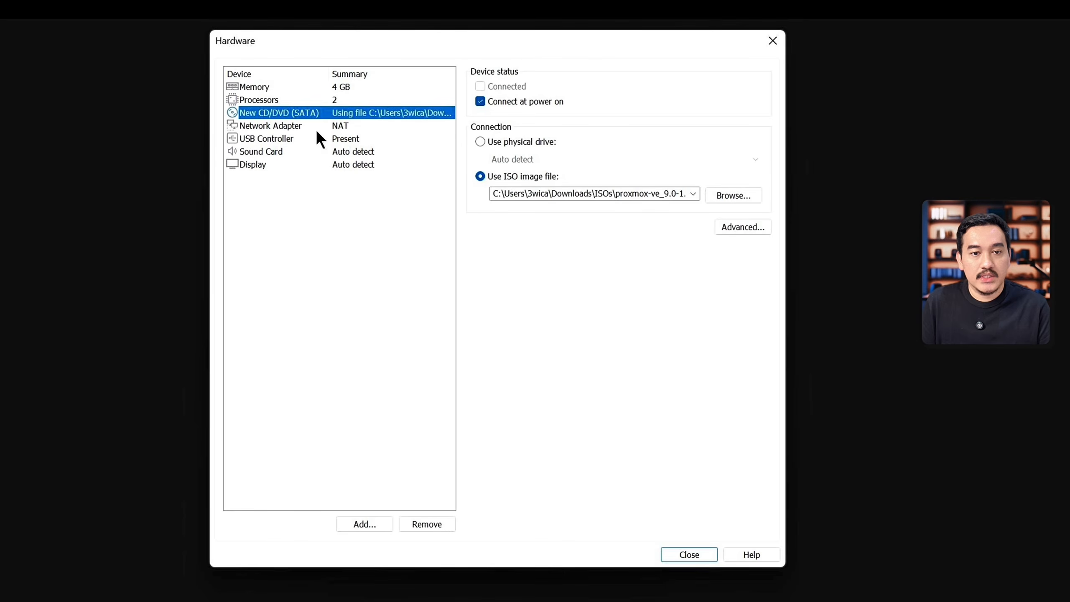
pyautogui.click(316, 127)
pyautogui.click(488, 141)
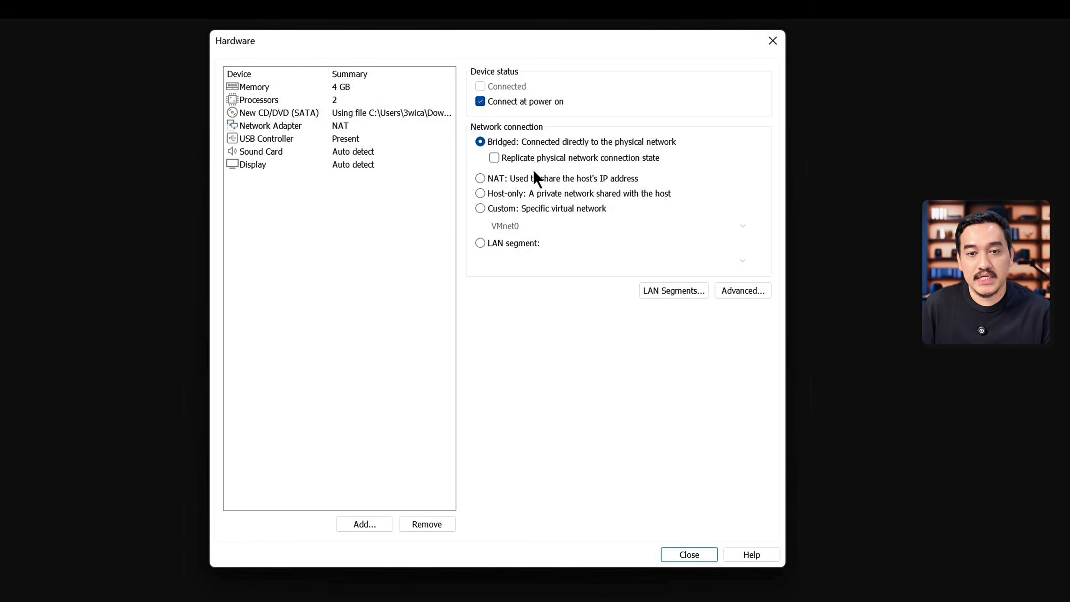
# Step: Enable Virtualize Intel VT-x/EPT or AMD-V/RVI for the processors and finish creating the virtual machine
pyautogui.click(264, 112)
pyautogui.click(257, 101)
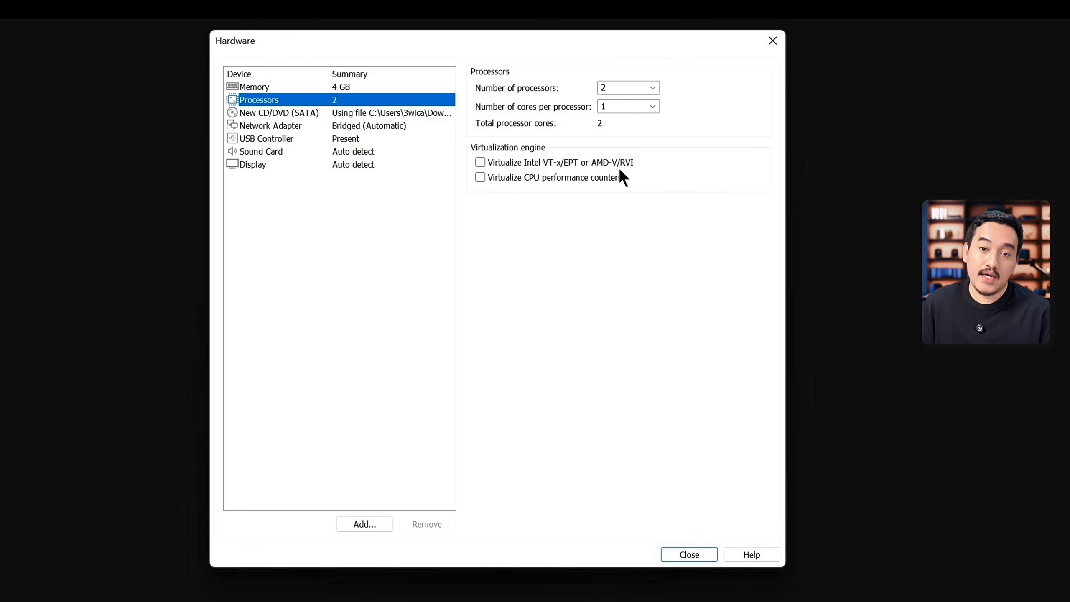
pyautogui.click(583, 162)
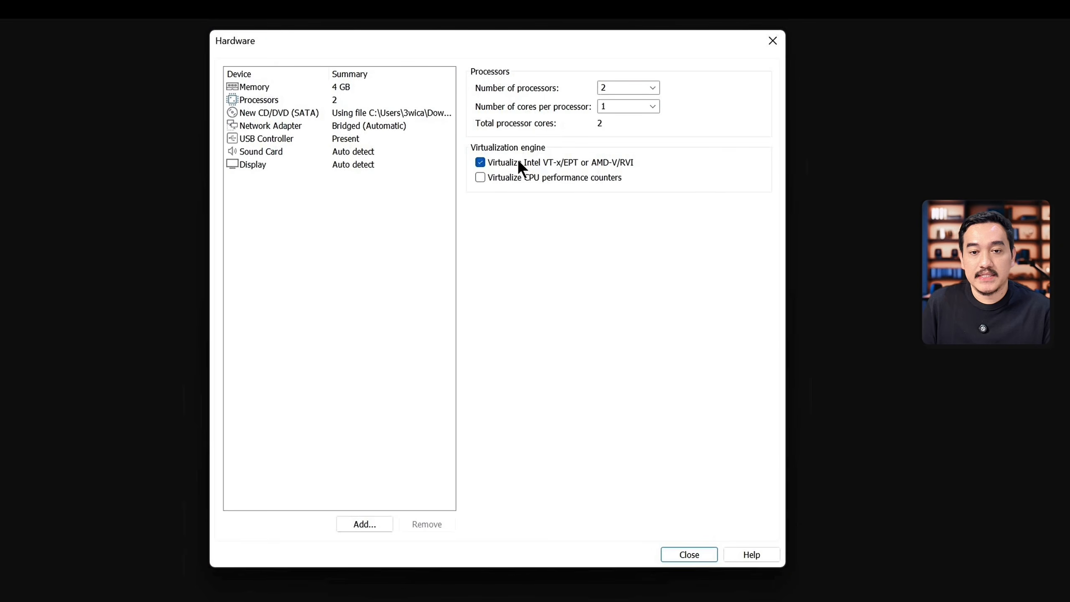
pyautogui.click(687, 556)
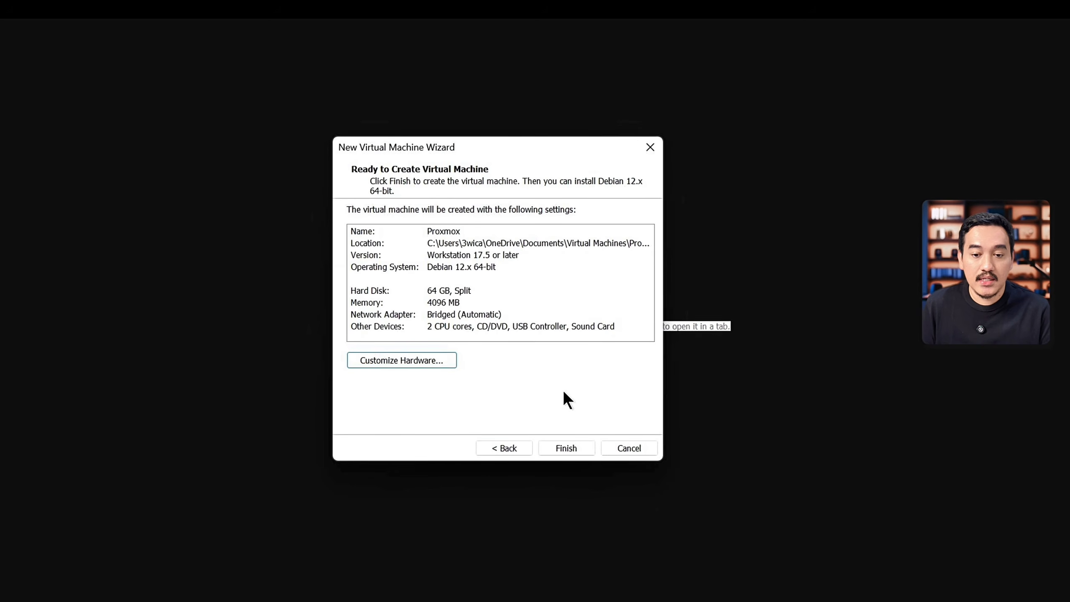
pyautogui.click(567, 447)
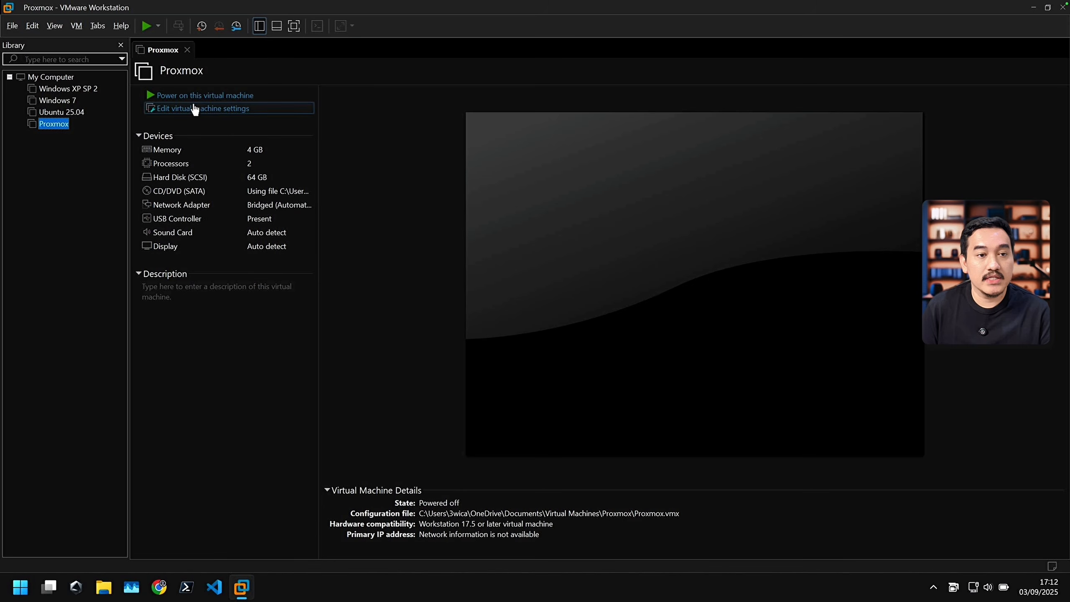
# Step: Power on the Proxmox virtual machine and start the graphical Proxmox VE installation
pyautogui.click(214, 99)
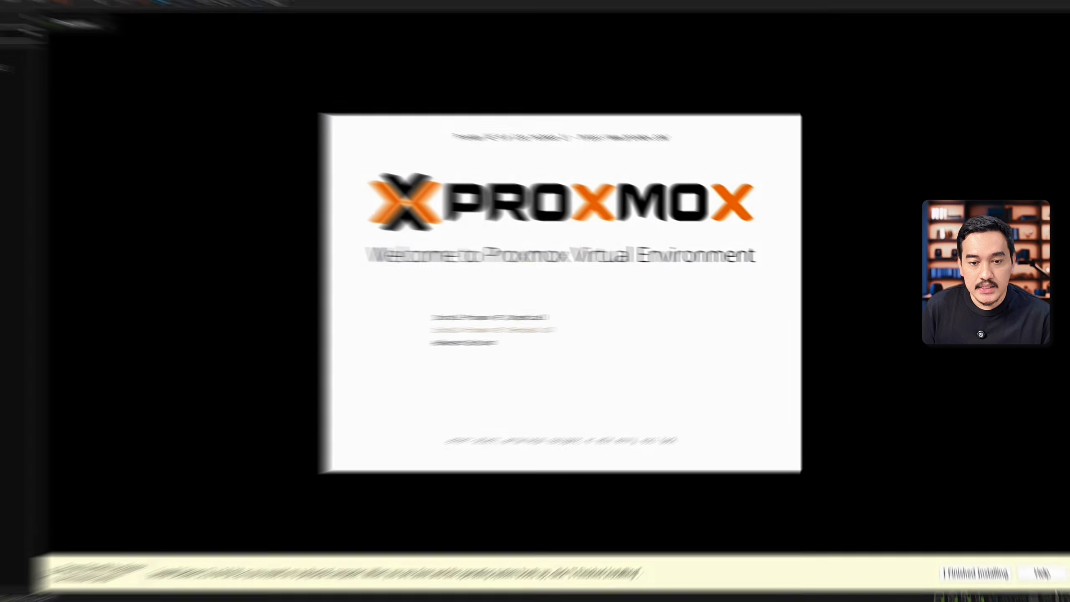
pyautogui.press('Down')
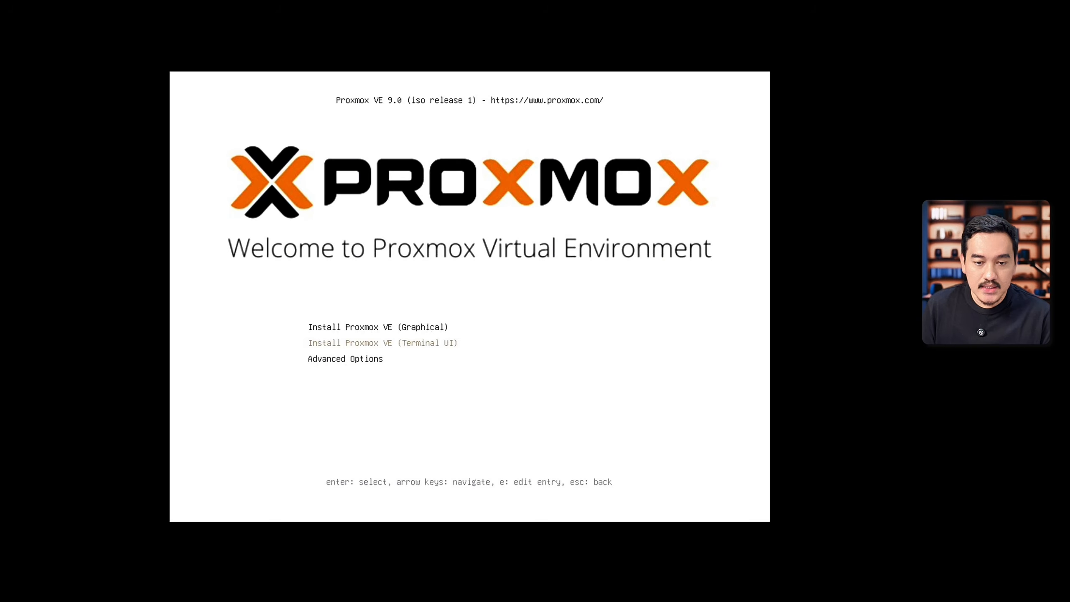
pyautogui.press('Up')
pyautogui.press('Down')
pyautogui.press('Up')
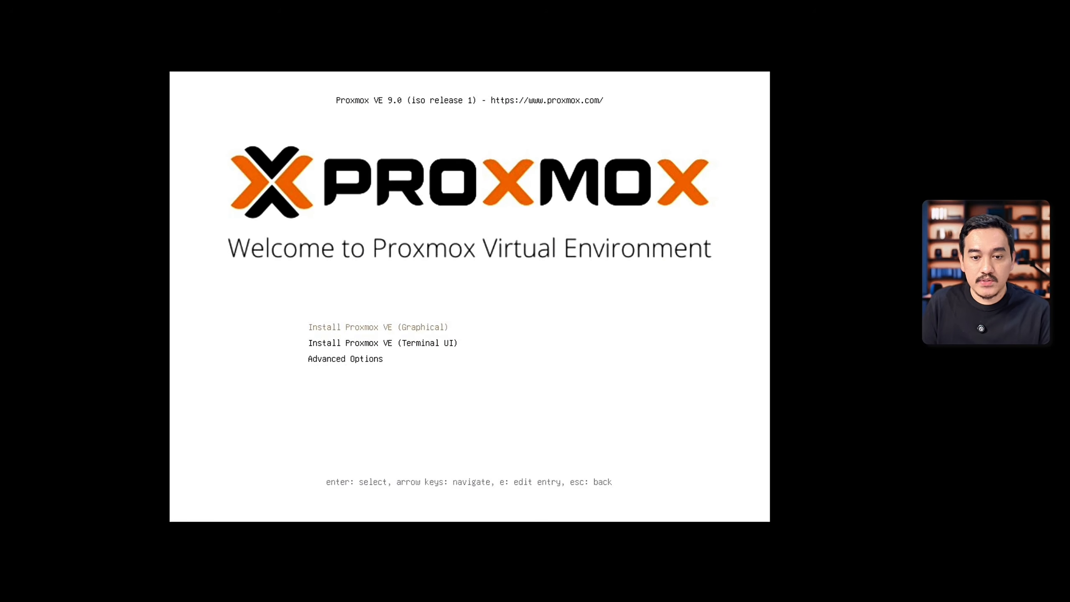
pyautogui.press('Return')
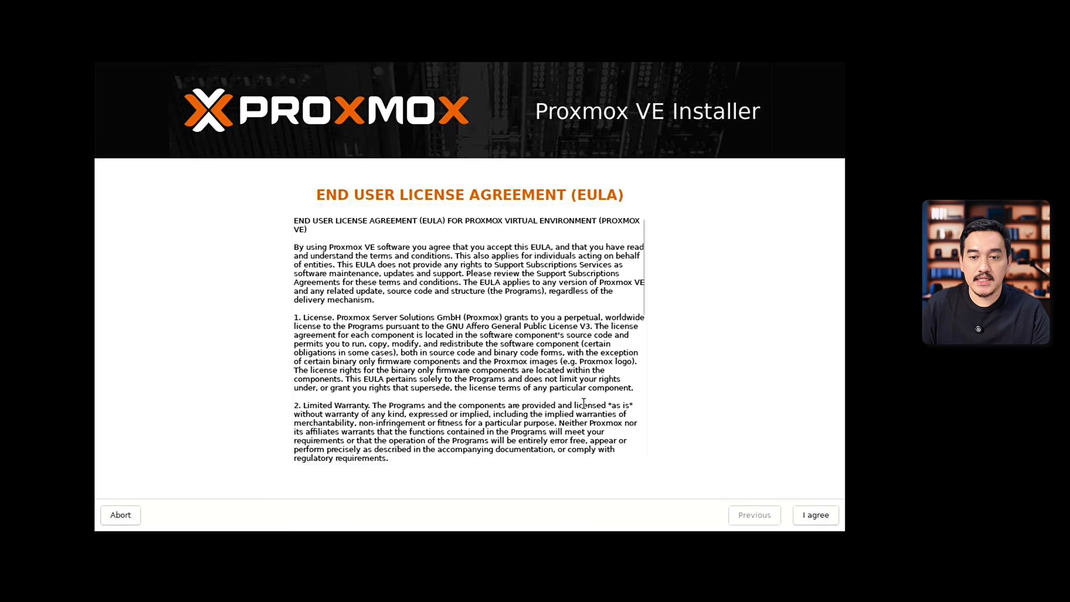
# Step: Look through the Proxmox end user license agreement and accept it
pyautogui.scroll(-10, 583, 404)
pyautogui.scroll(10, 583, 403)
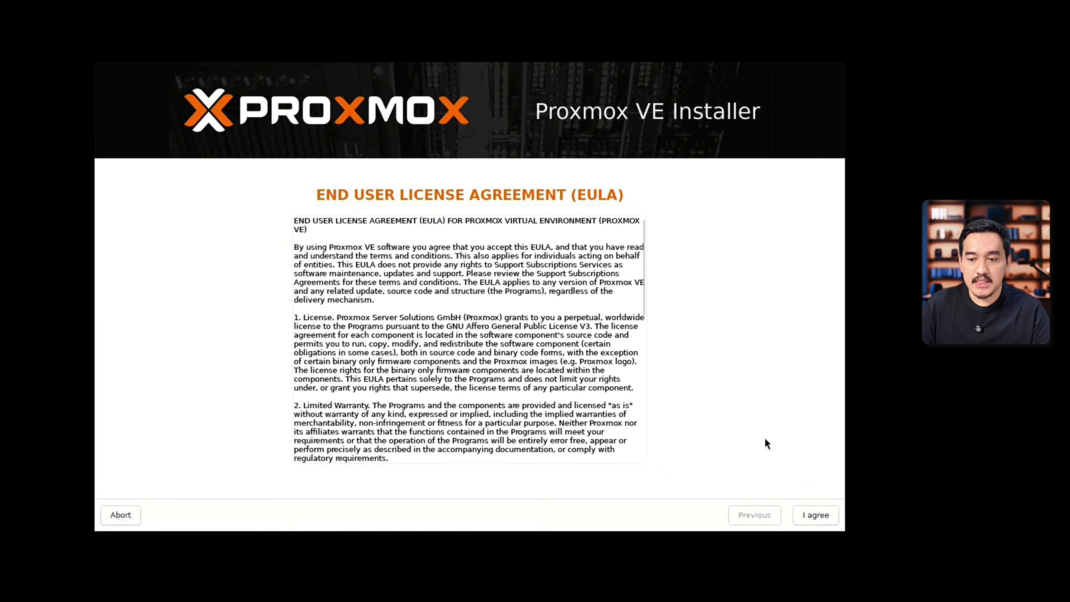
pyautogui.click(814, 516)
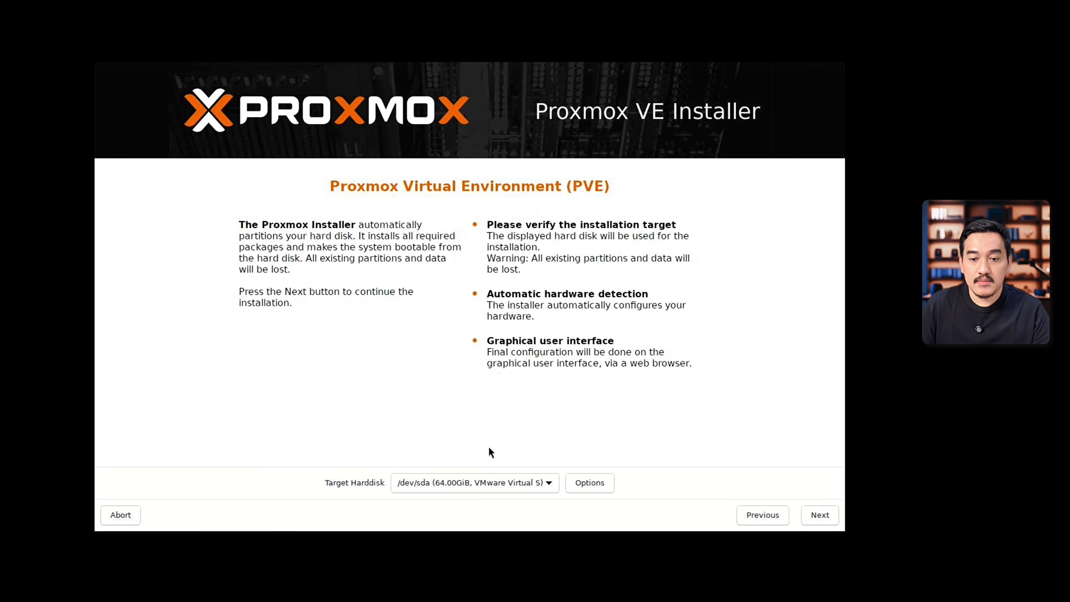
# Step: Use /dev/sda (64.00GiB) as the target harddisk and accept Indonesia, the Asia/Jakarta time zone and the U.S. English keyboard layout
pyautogui.click(480, 484)
pyautogui.click(446, 490)
pyautogui.click(457, 489)
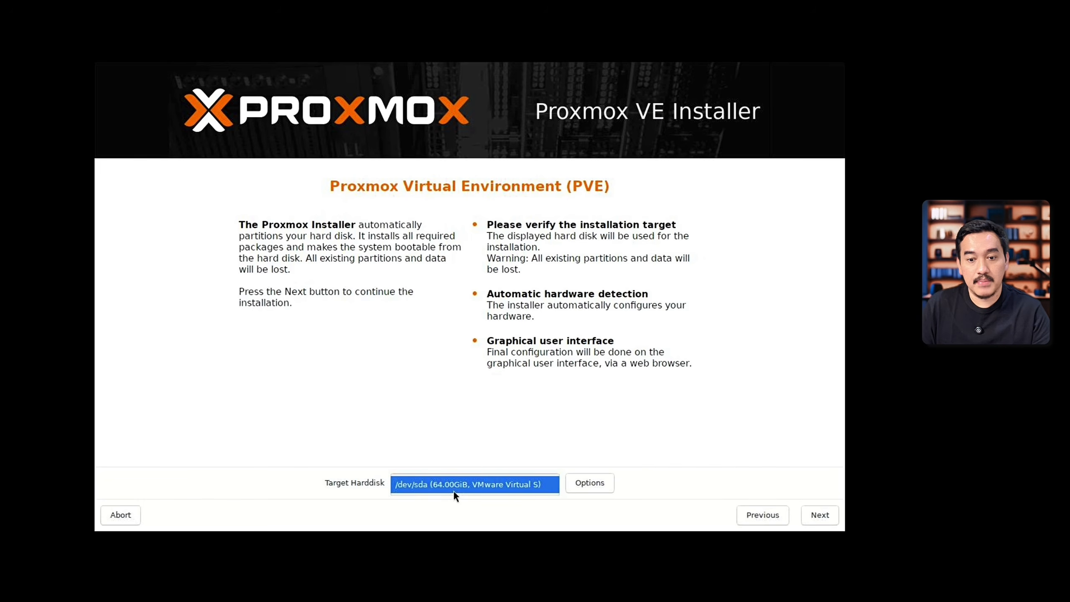
pyautogui.click(453, 492)
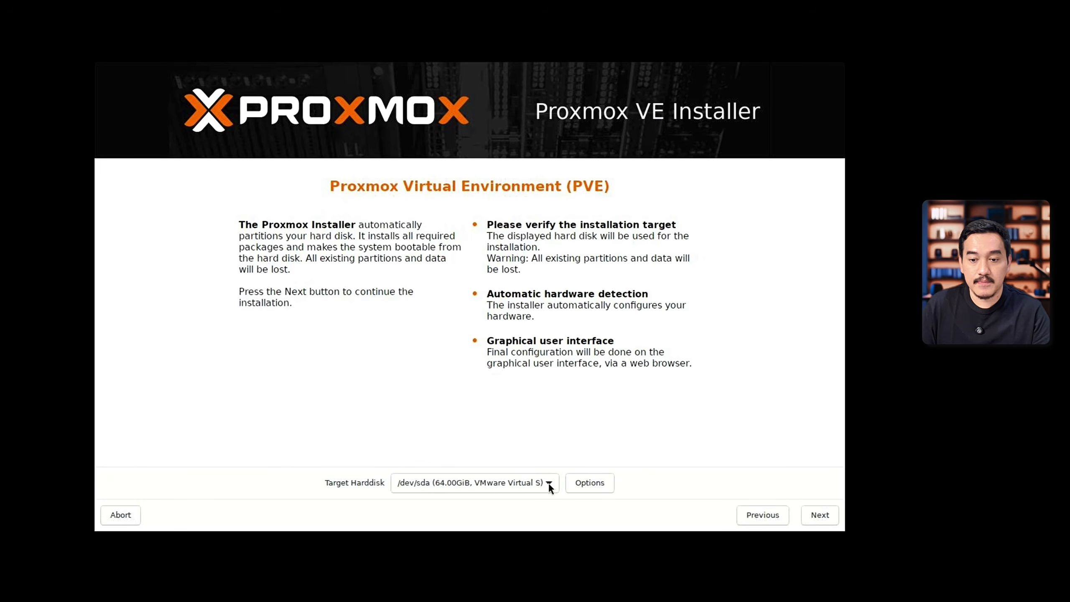
pyautogui.click(819, 514)
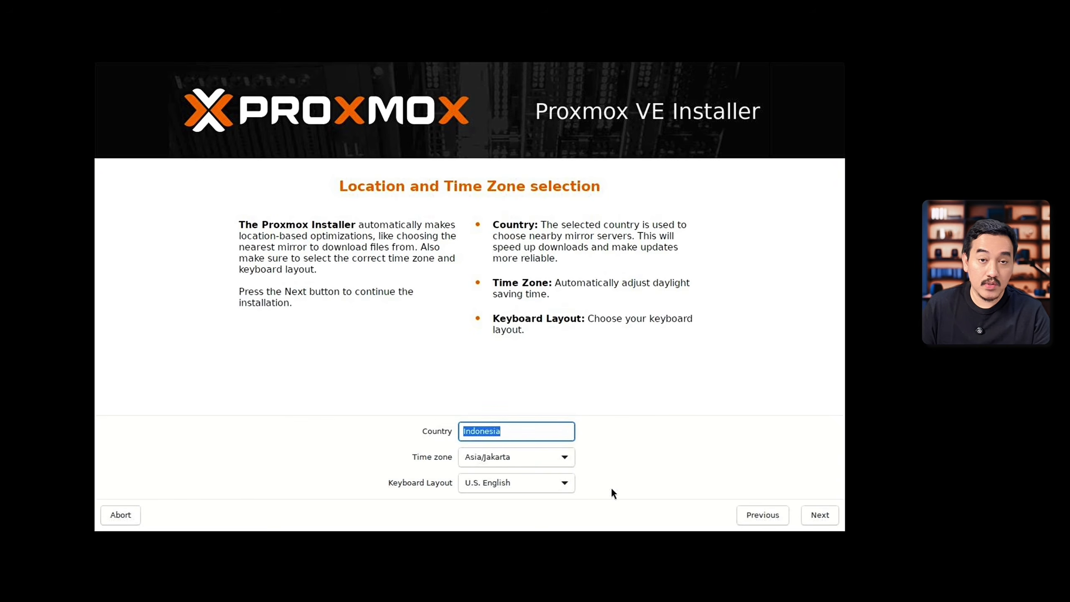
pyautogui.click(819, 515)
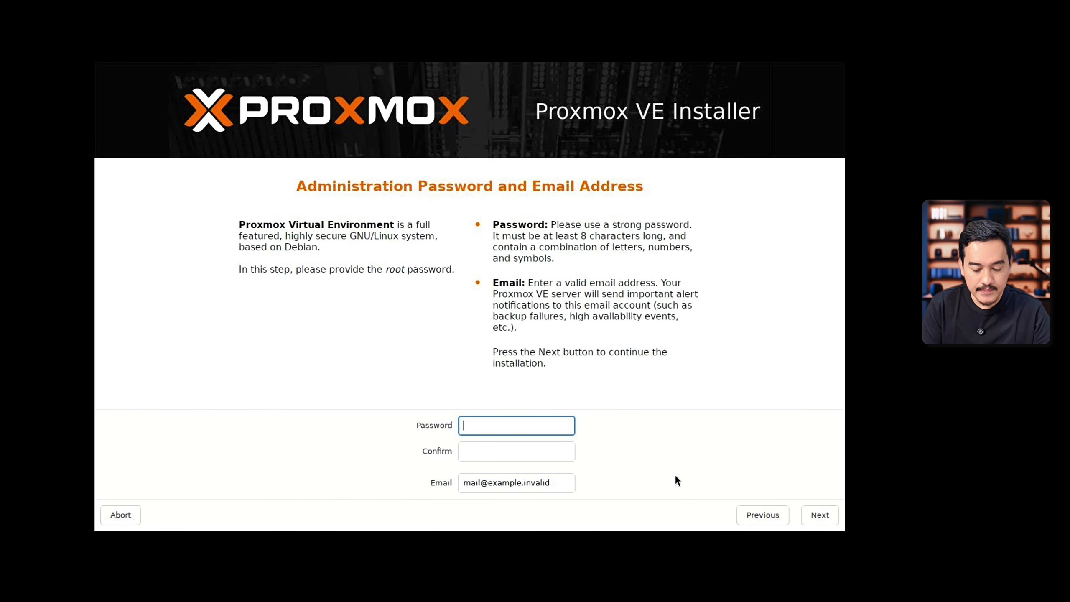
# Step: Enter and confirm the root password, fill in the administrator's email address and continue to the network configuration
pyautogui.write('••••••••••')
pyautogui.press('Tab')
pyautogui.write('•••••')
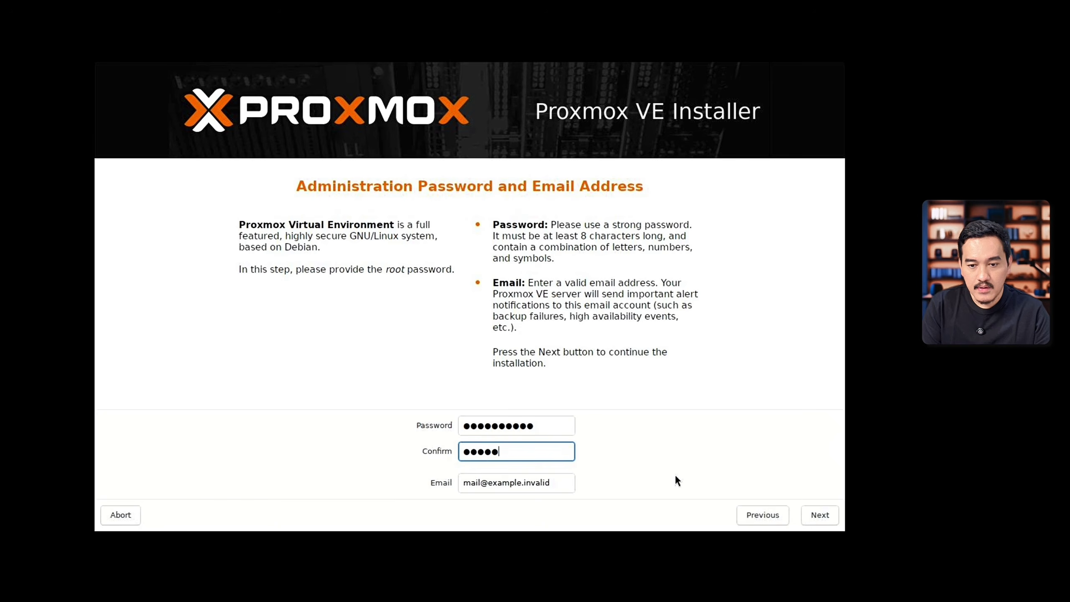
pyautogui.write('•••••')
pyautogui.press('Tab')
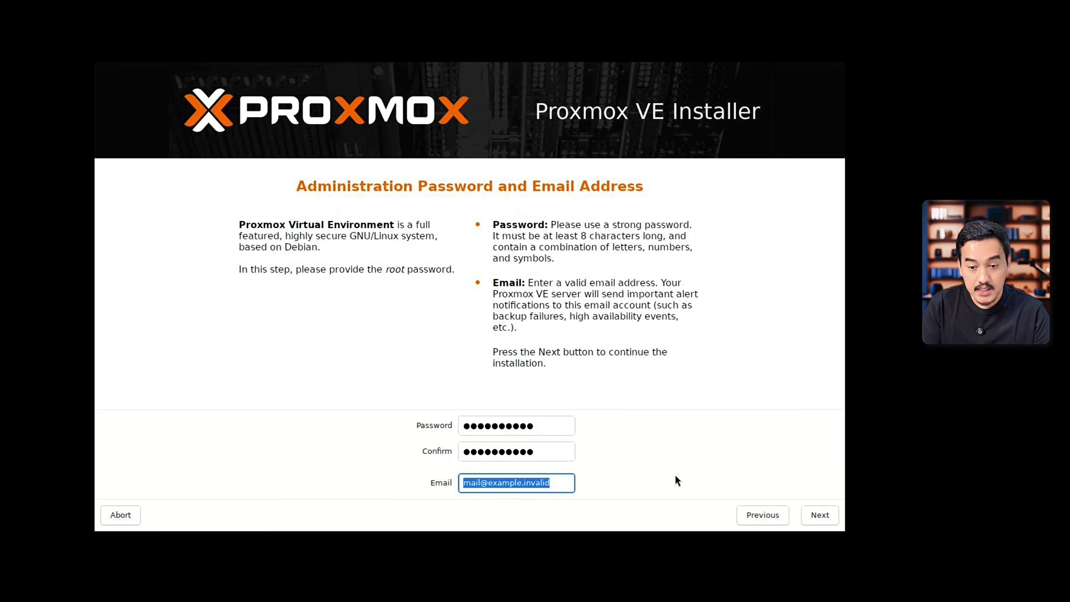
pyautogui.hotkey('ctrl', 'v')
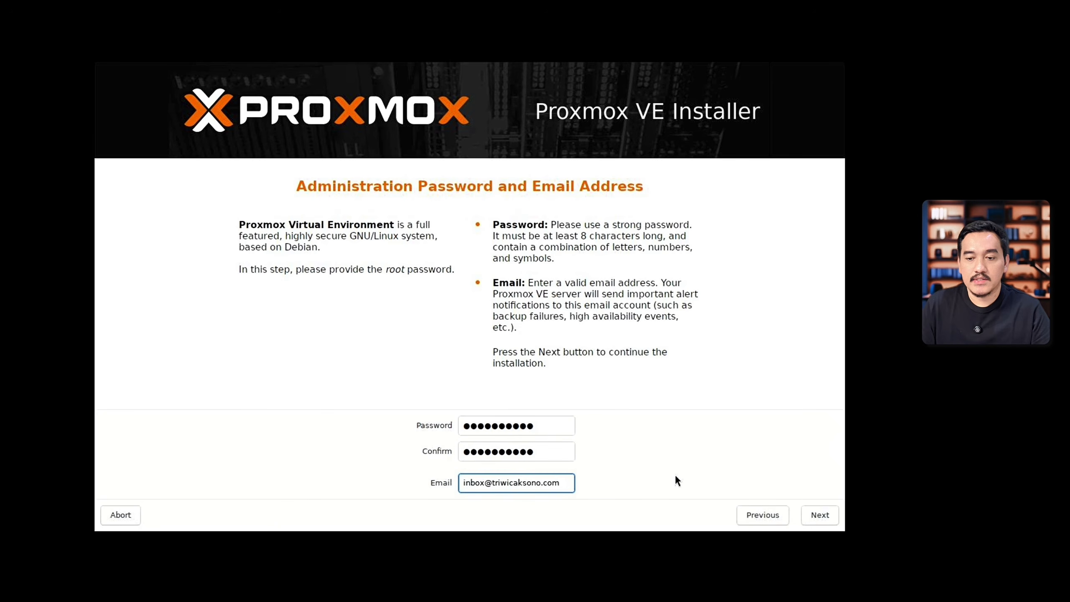
pyautogui.click(822, 513)
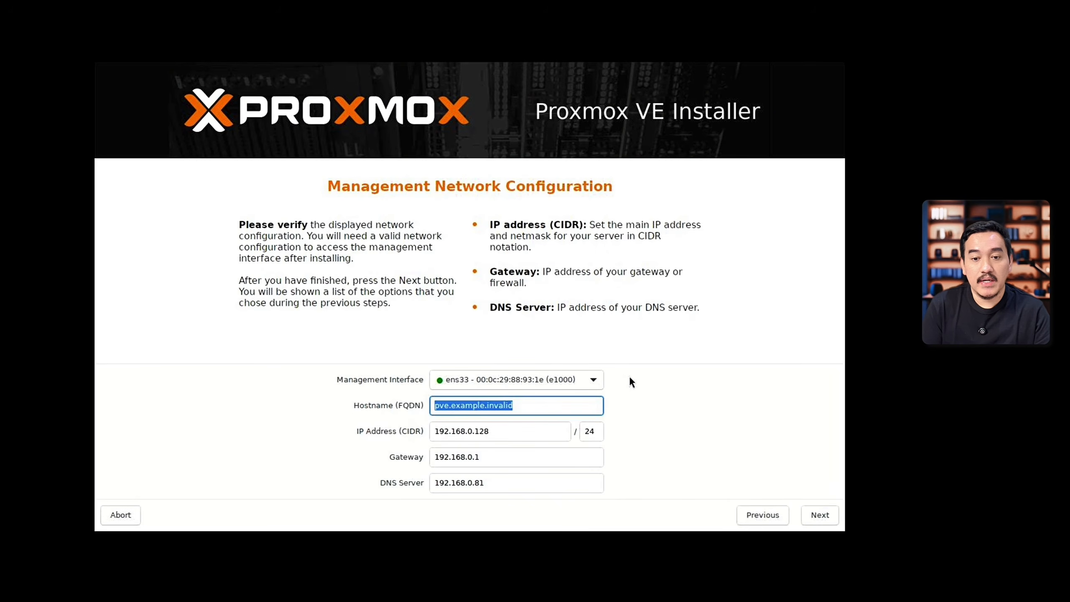
# Step: Set the management hostname (FQDN) to pve.local
pyautogui.click(503, 431)
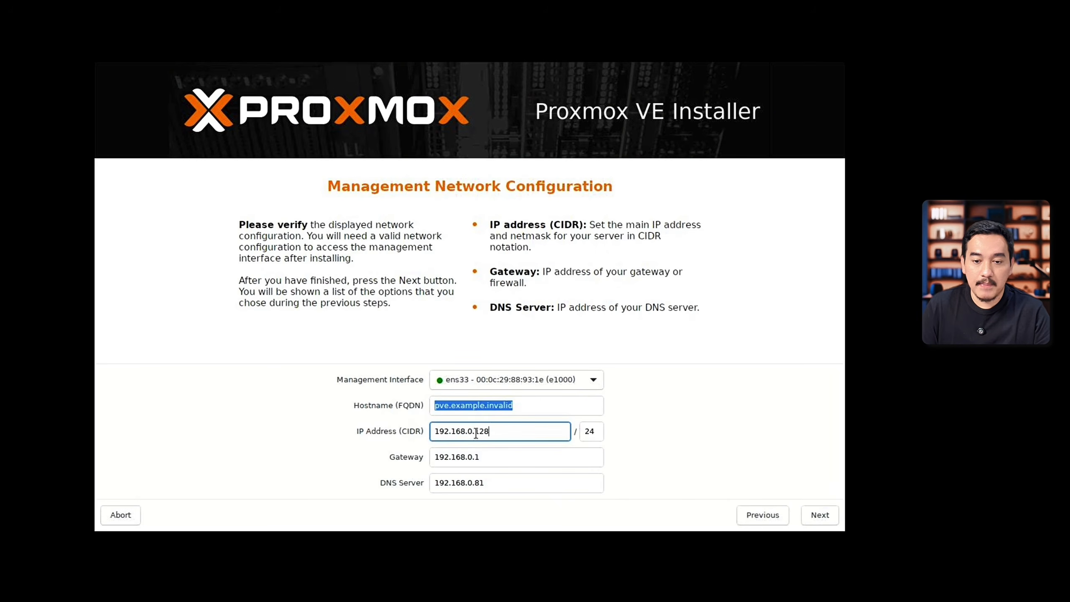
pyautogui.click(528, 405)
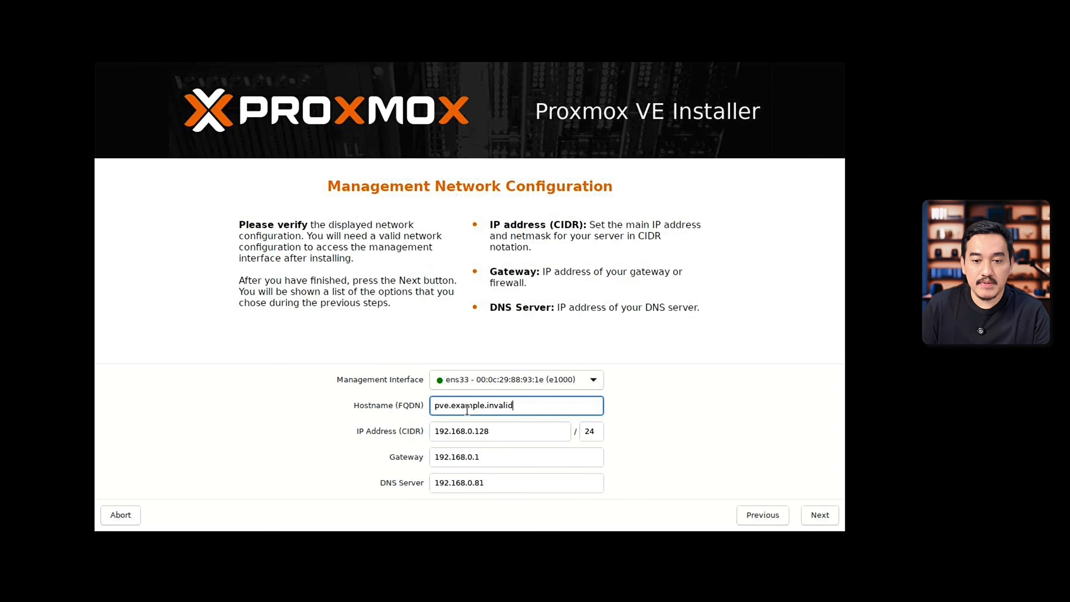
pyautogui.moveTo(451, 407)
pyautogui.mouseDown()
pyautogui.moveTo(505, 416)
pyautogui.moveTo(541, 405)
pyautogui.moveTo(456, 406)
pyautogui.mouseUp()
pyautogui.press('BackSpace')
pyautogui.write('loca')
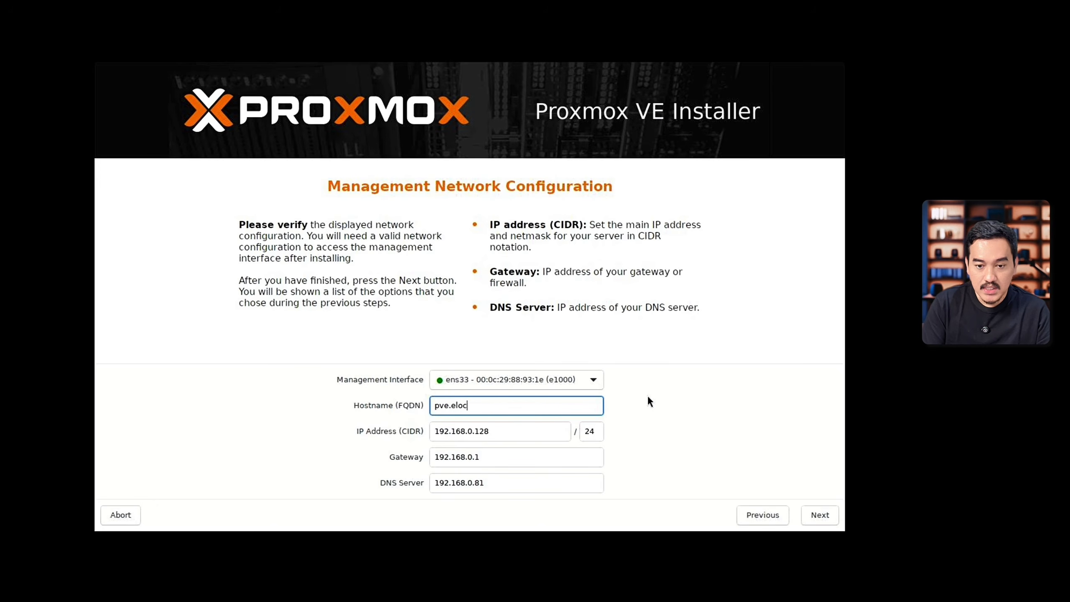
pyautogui.press('BackSpace')
pyautogui.press('BackSpace')
pyautogui.press('BackSpace')
pyautogui.press('BackSpace')
pyautogui.press('BackSpace')
pyautogui.write('local')
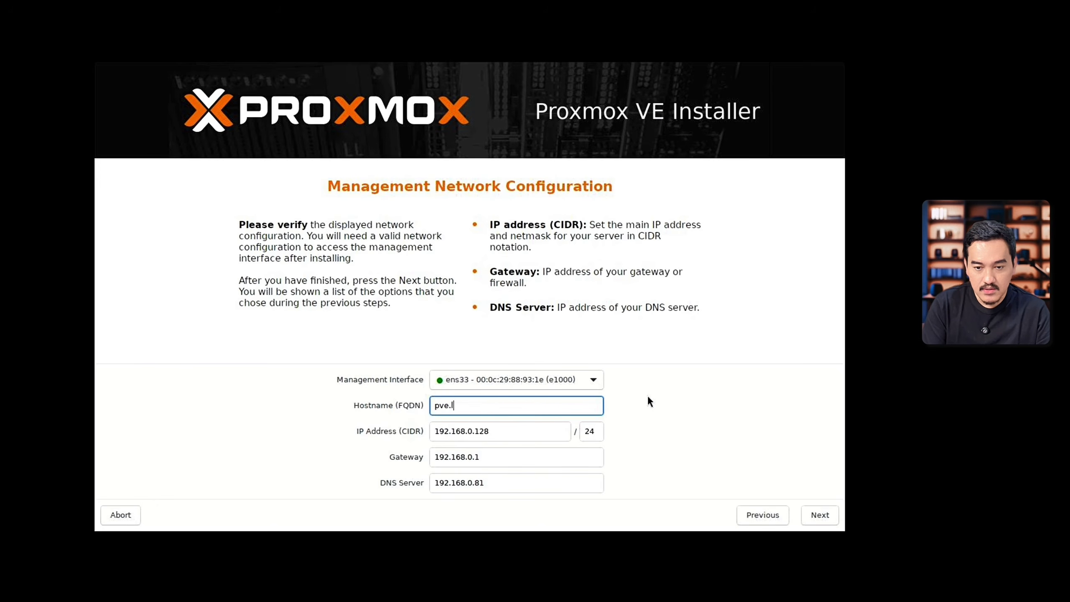
# Step: Keep IP address 192.168.0.128/24, gateway 192.168.0.1 and DNS server 192.168.0.81, and start the installation from the summary with automatic reboot enabled
pyautogui.click(527, 463)
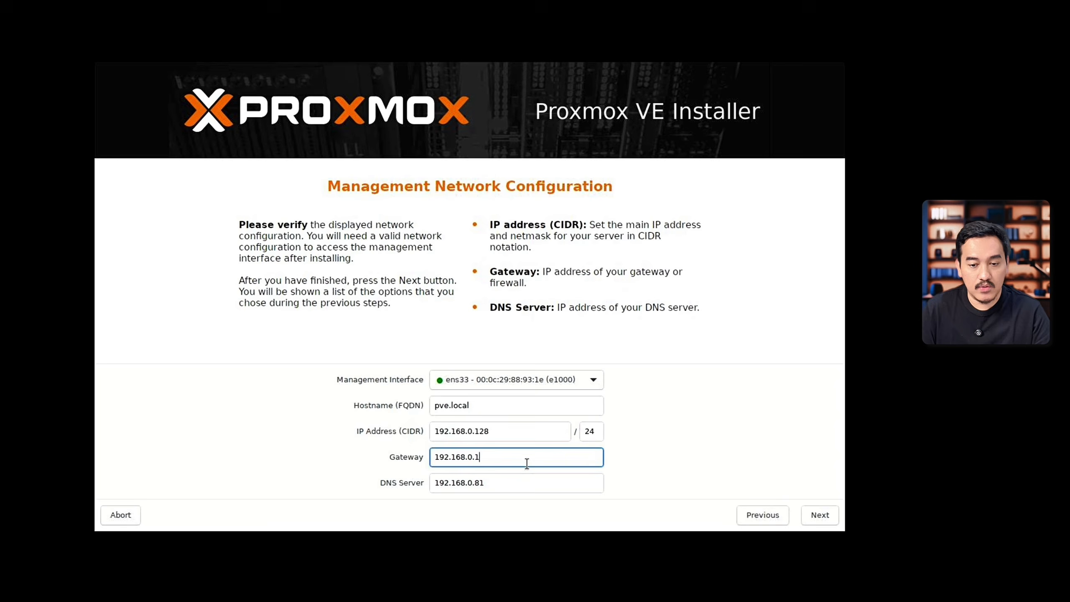
pyautogui.click(542, 482)
pyautogui.click(498, 431)
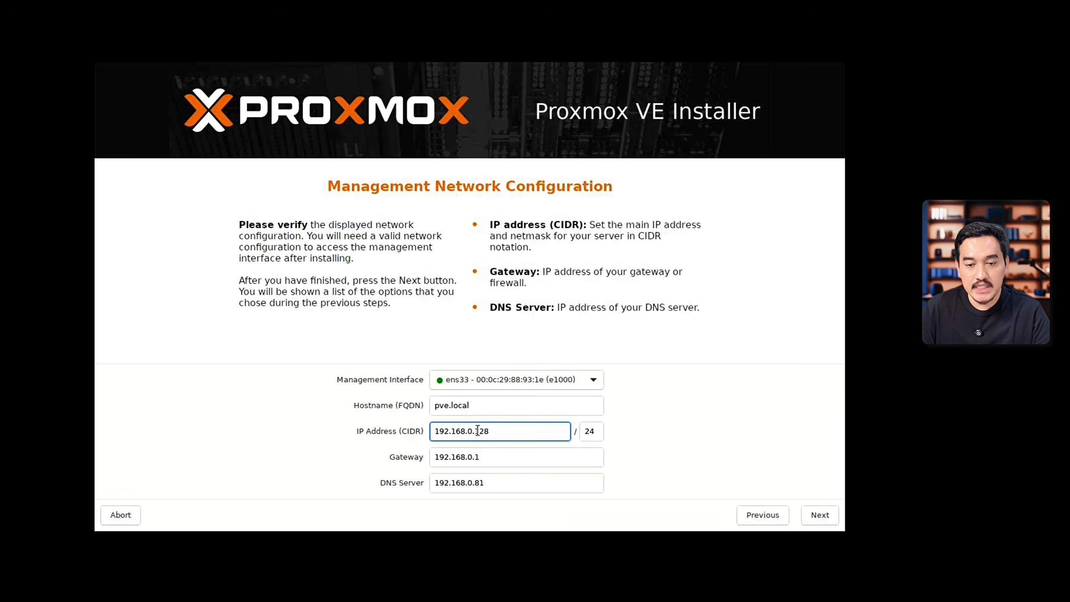
pyautogui.moveTo(475, 431); pyautogui.dragTo(513, 431)
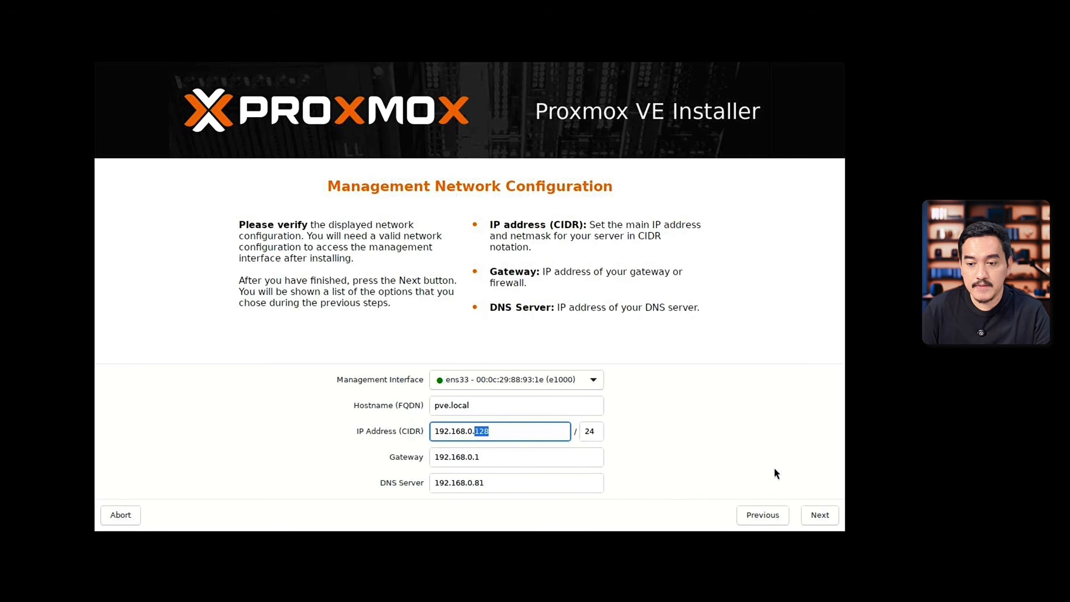
pyautogui.click(820, 515)
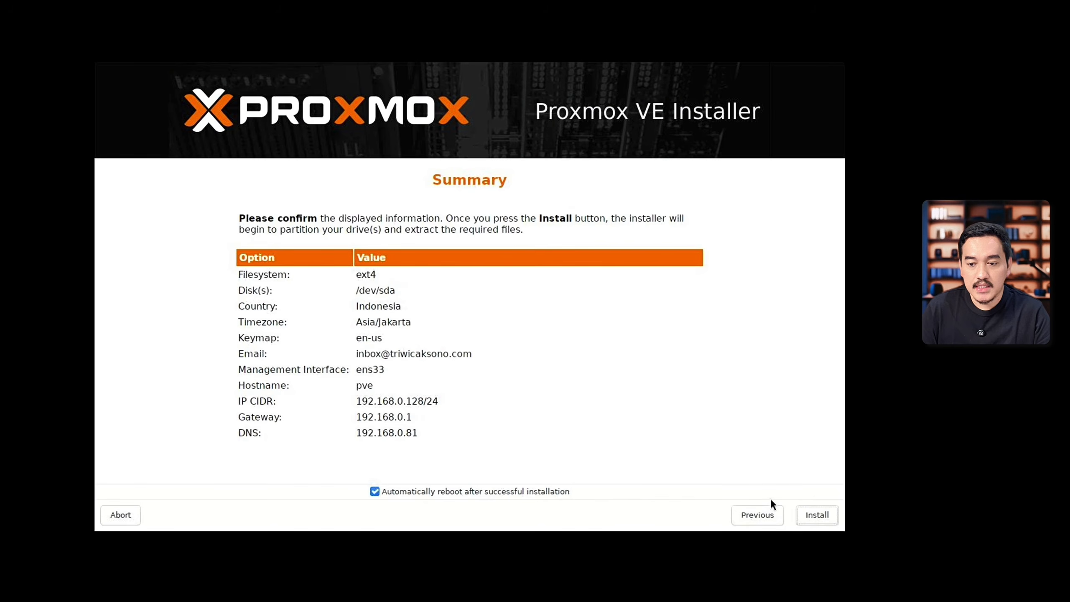
pyautogui.click(816, 515)
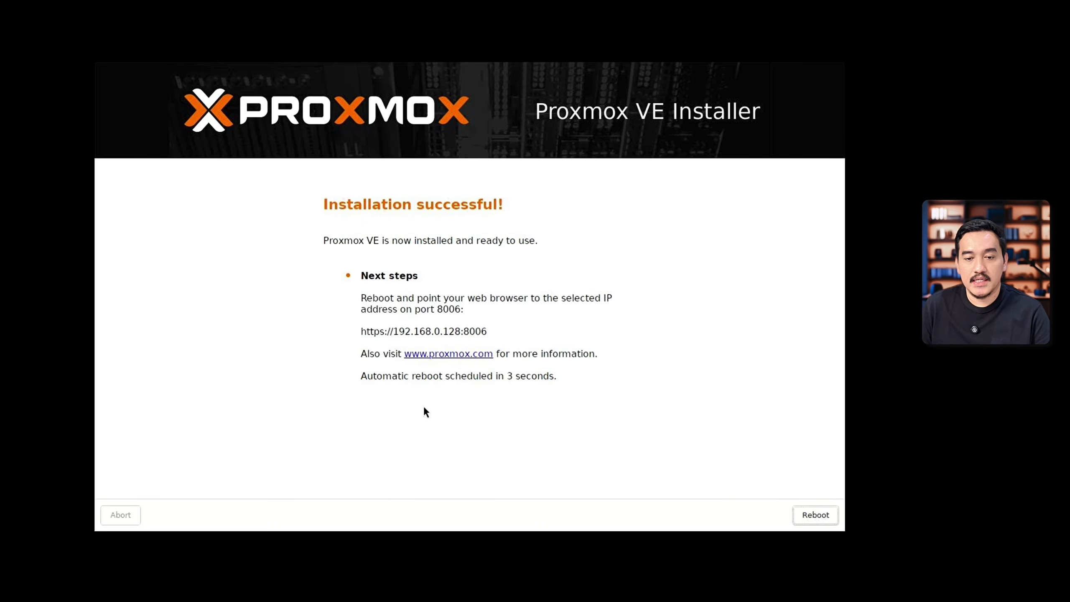
# Step: Let the machine reboot after installation and boot the Proxmox VE GNU/Linux entry
pyautogui.moveTo(358, 328); pyautogui.dragTo(375, 324)
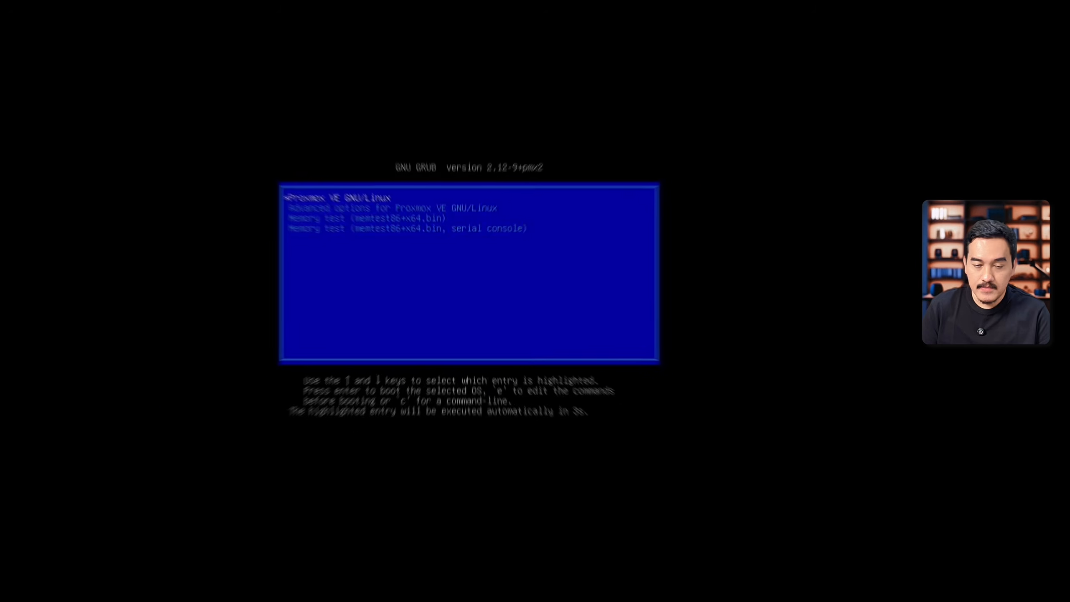
pyautogui.press('Down')
pyautogui.press('Up')
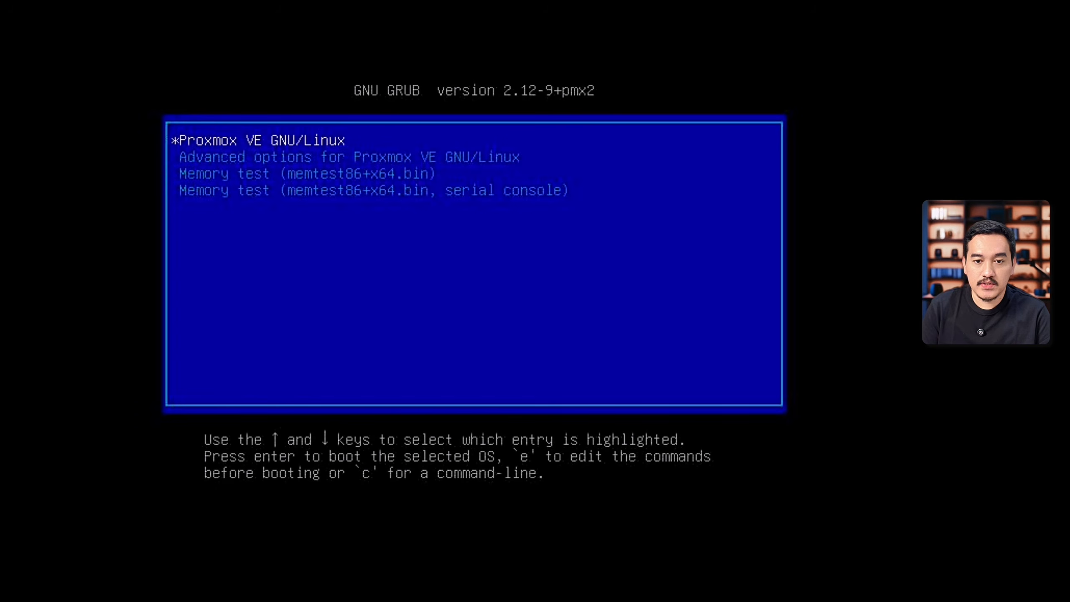
pyautogui.press('Return')
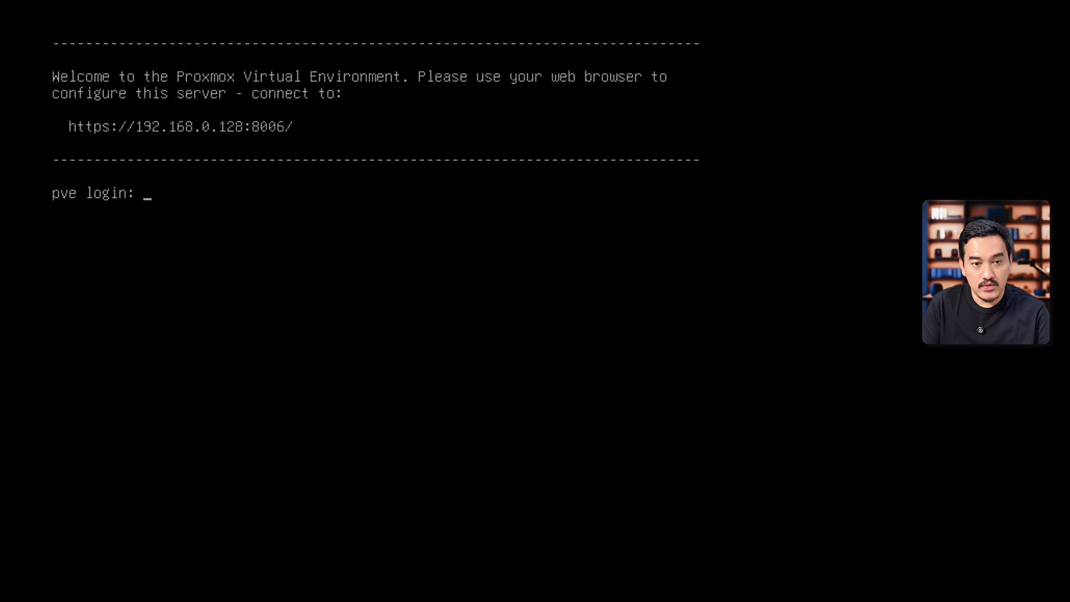
# Step: Log in to the pve console as root with the root password
pyautogui.write('root')
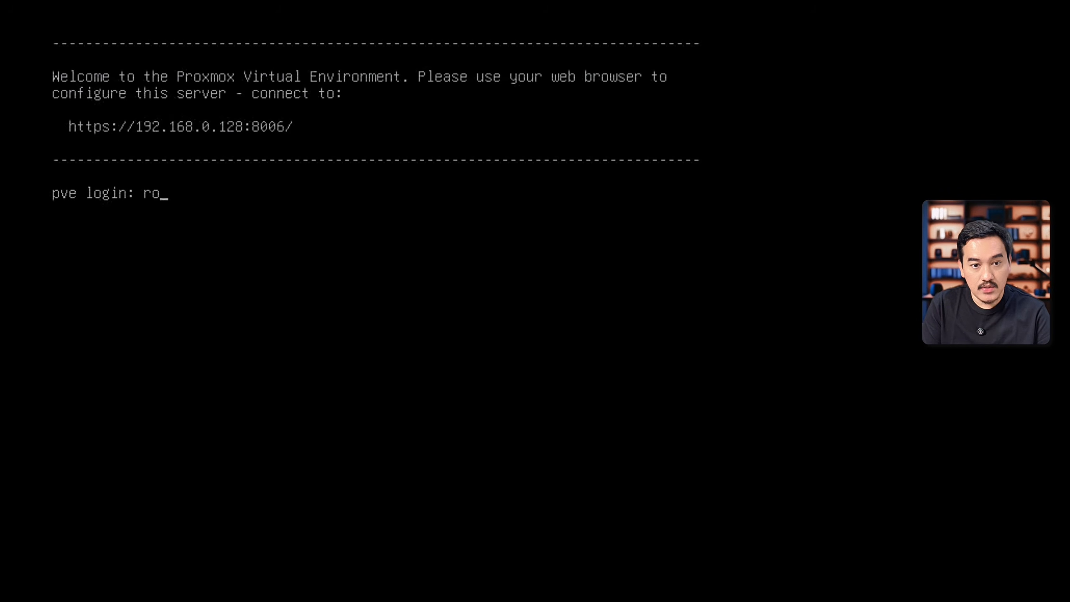
pyautogui.press('Return')
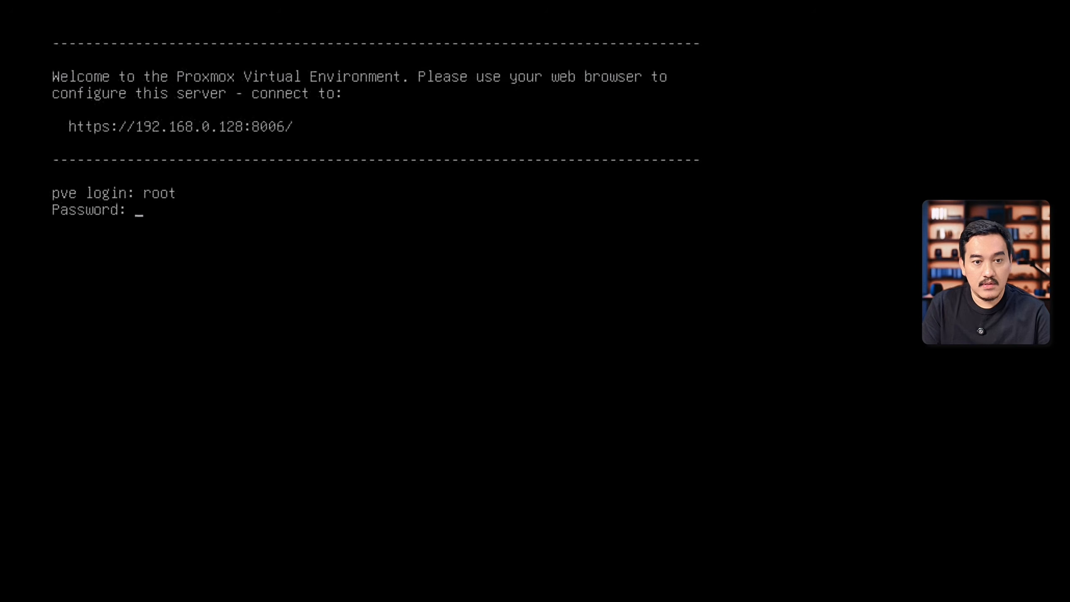
pyautogui.press('Return')
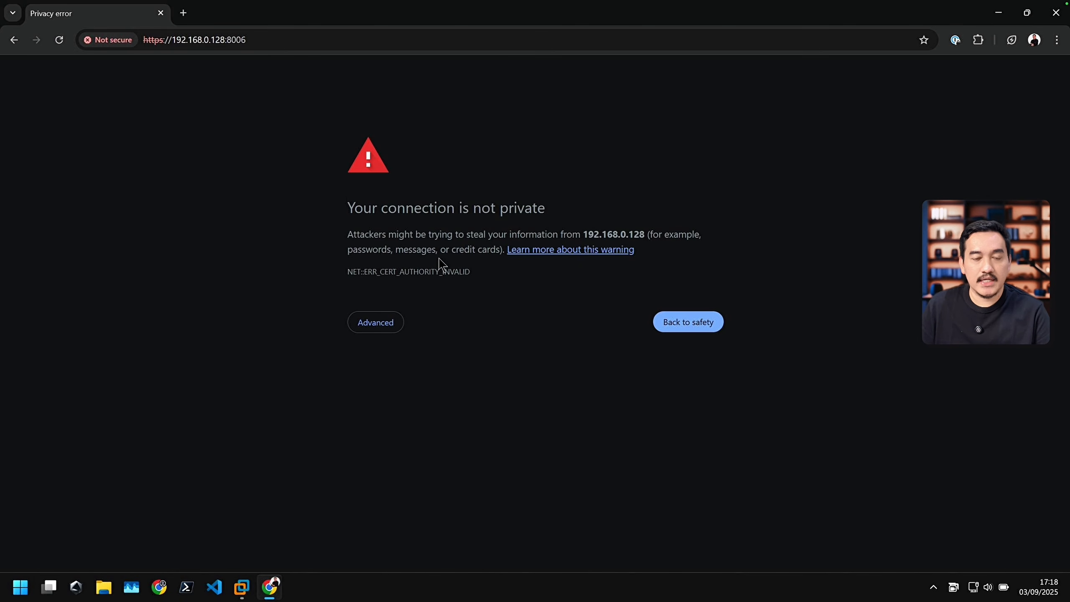
pyautogui.click(371, 333)
pyautogui.click(376, 419)
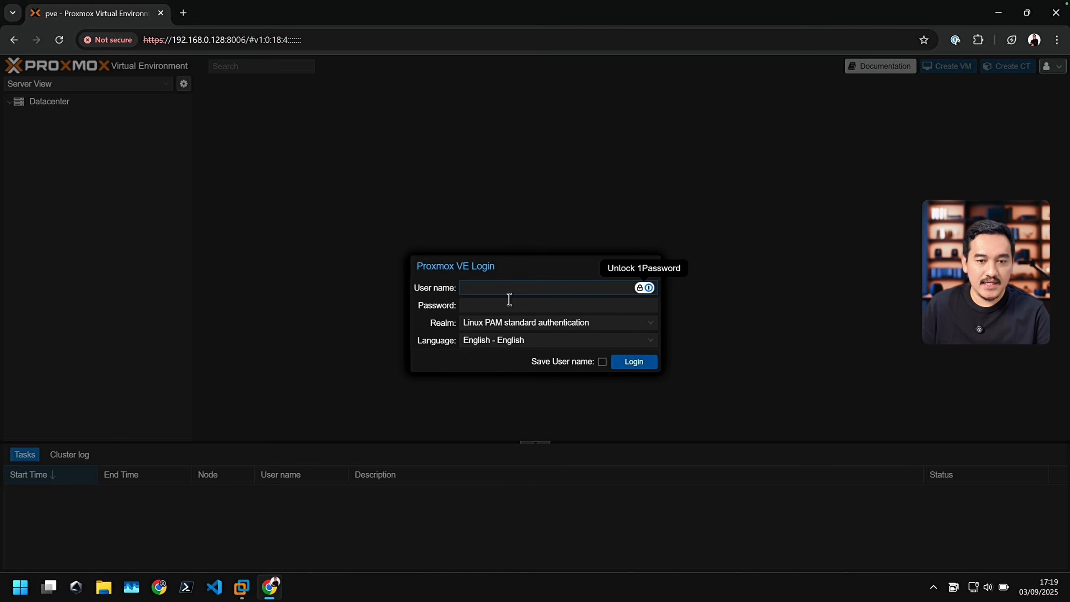
pyautogui.write('root')
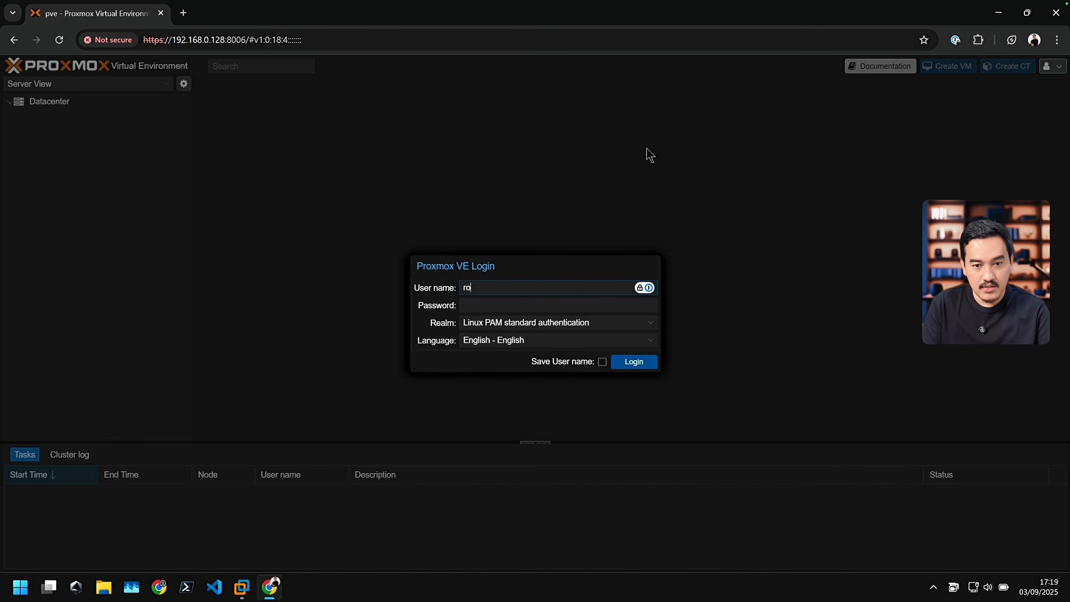
pyautogui.press('Tab')
pyautogui.write('********')
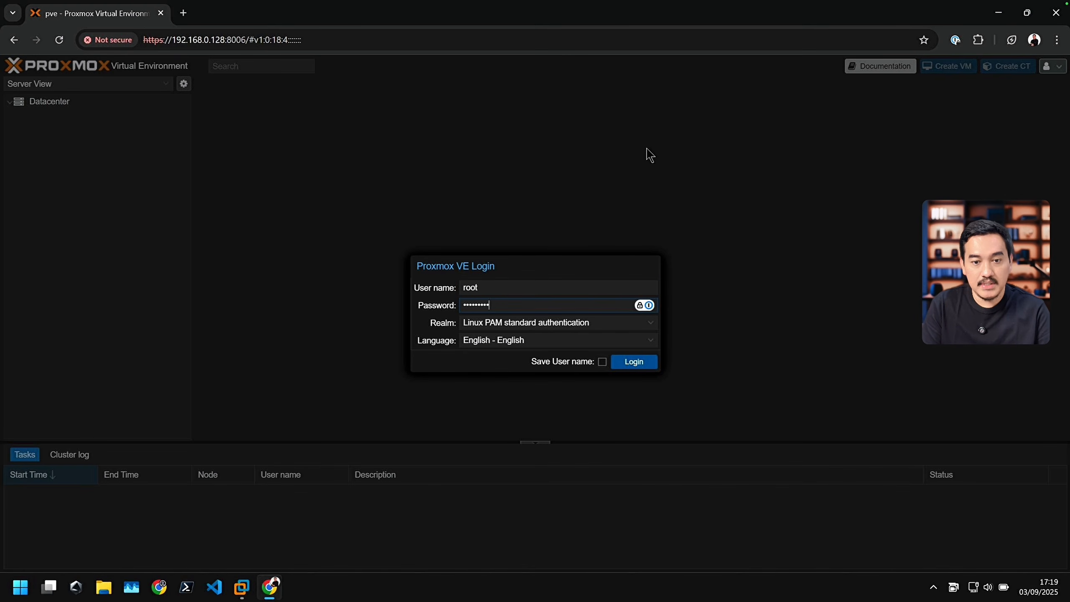
pyautogui.press('Return')
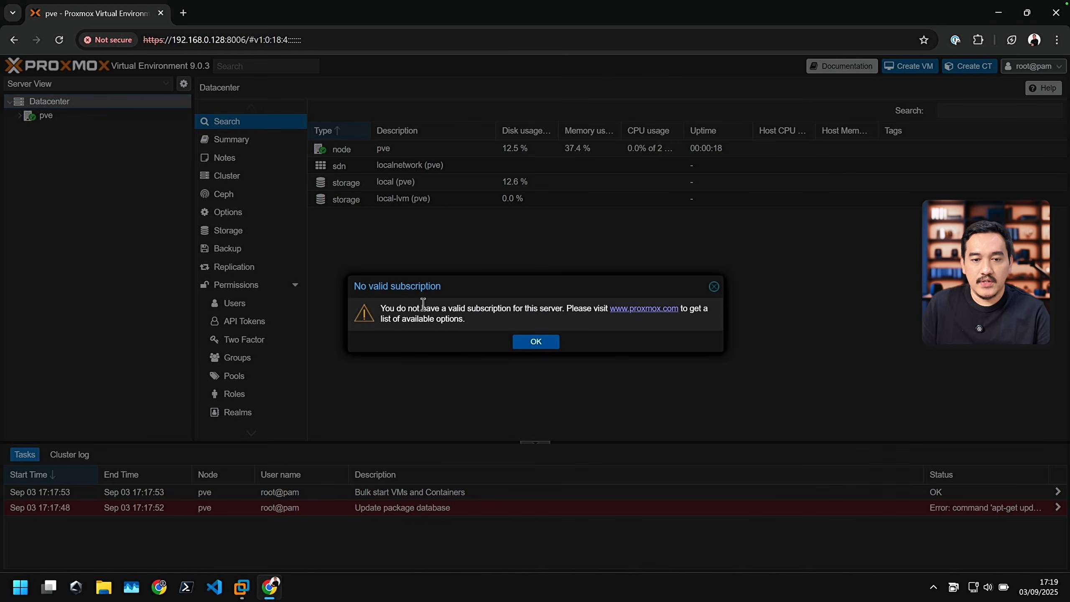
# Step: Dismiss the subscription notice and open the pve node under Datacenter
pyautogui.moveTo(422, 308); pyautogui.dragTo(553, 306)
pyautogui.click(543, 316)
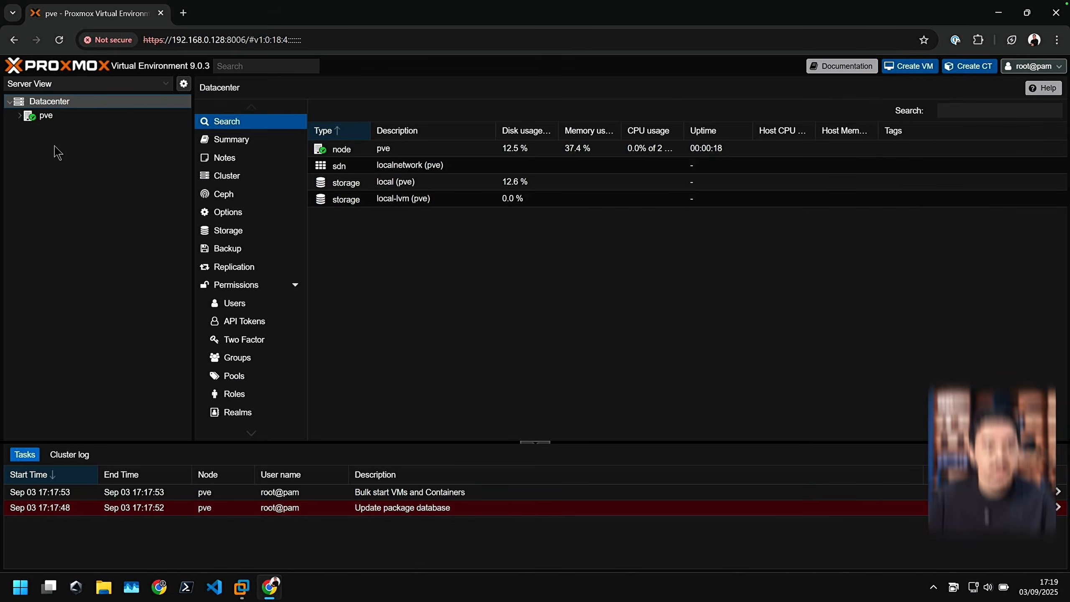
pyautogui.click(58, 117)
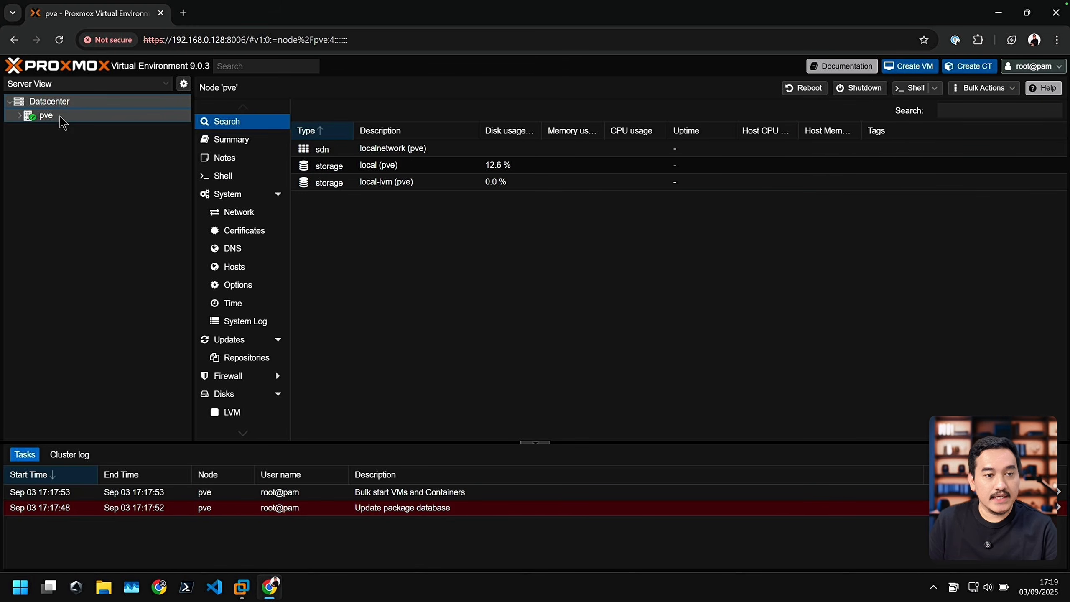
# Step: Expand the pve node and check its RAM usage and HD space in the node summary
pyautogui.click(20, 116)
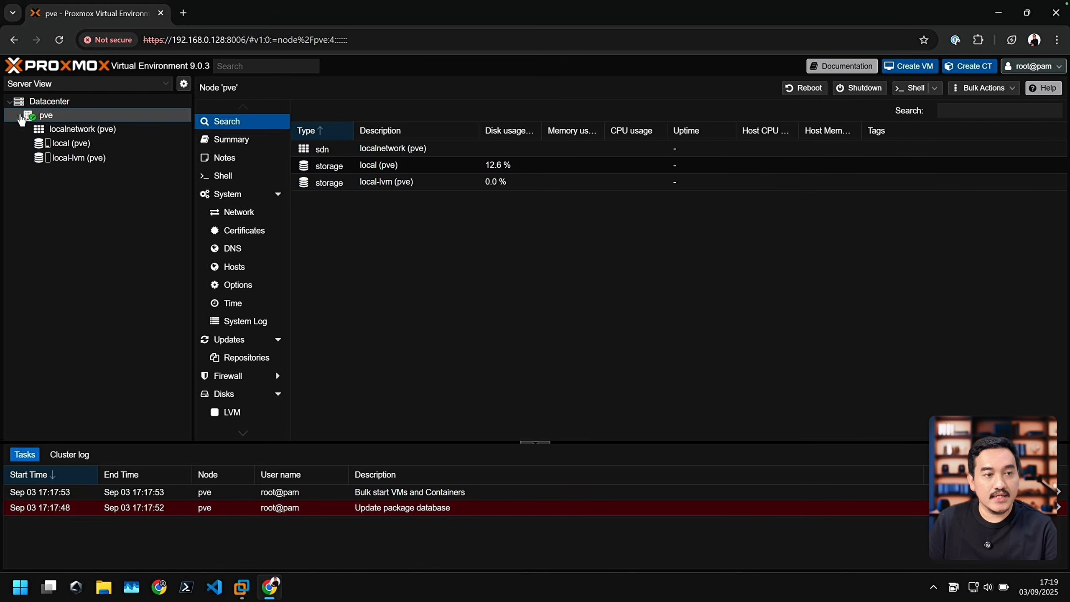
pyautogui.click(250, 140)
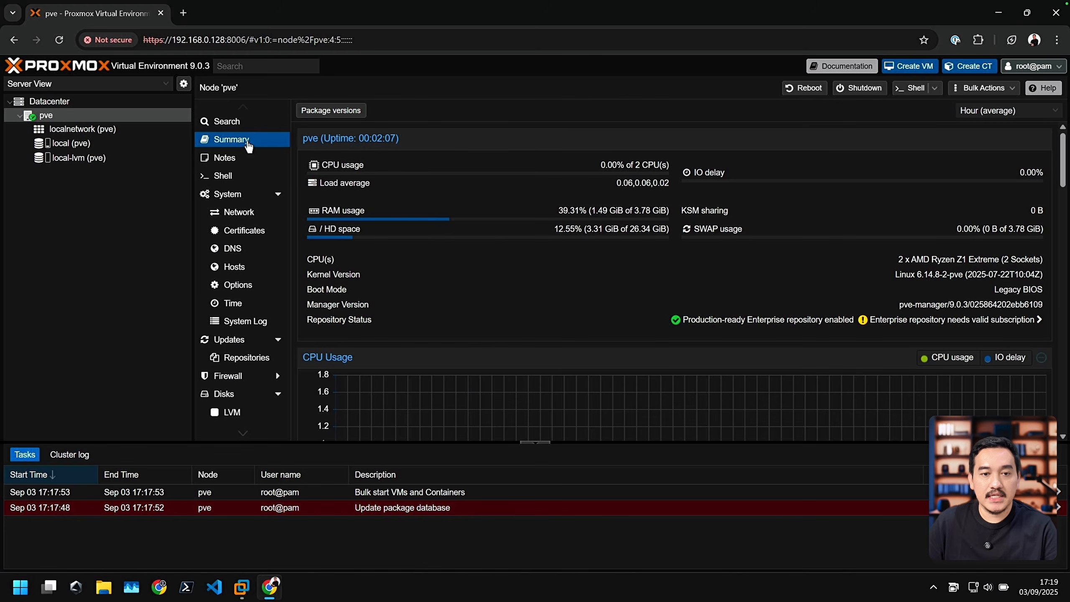
pyautogui.moveTo(582, 214); pyautogui.dragTo(685, 210)
pyautogui.click(603, 224)
pyautogui.moveTo(555, 231); pyautogui.dragTo(669, 231)
pyautogui.click(611, 234)
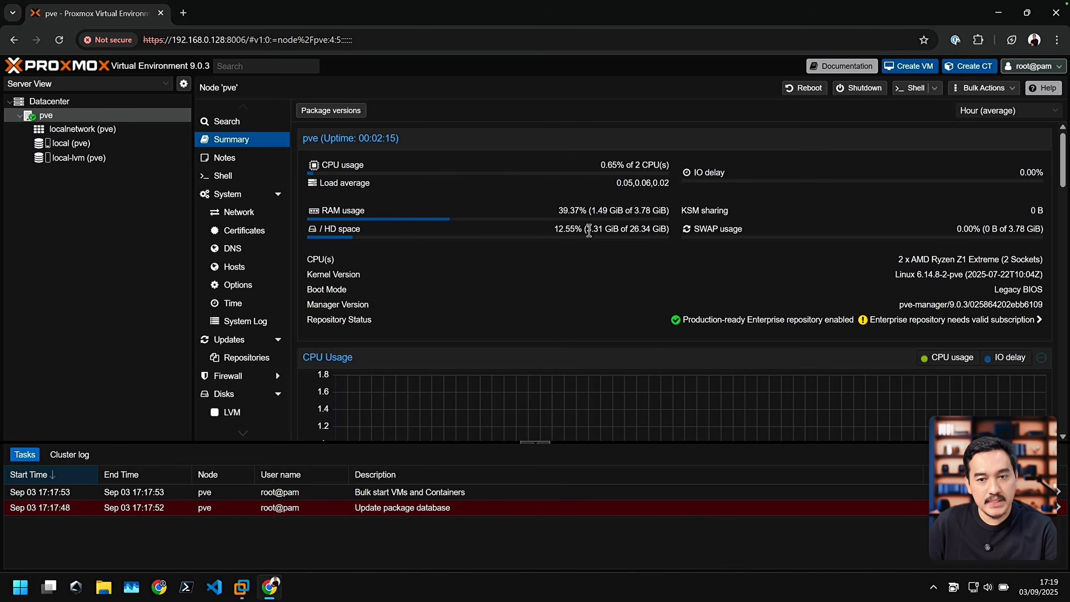
pyautogui.moveTo(591, 230); pyautogui.dragTo(652, 230)
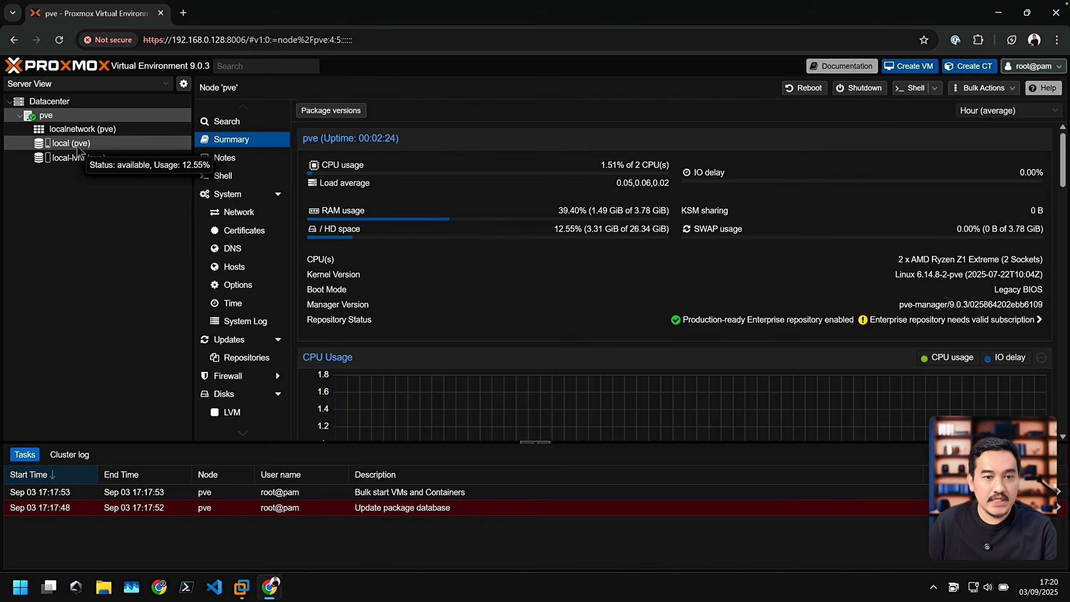
# Step: Compare the content types and usage of the local and local-lvm storages with the pve node's summary
pyautogui.click(96, 146)
pyautogui.click(70, 159)
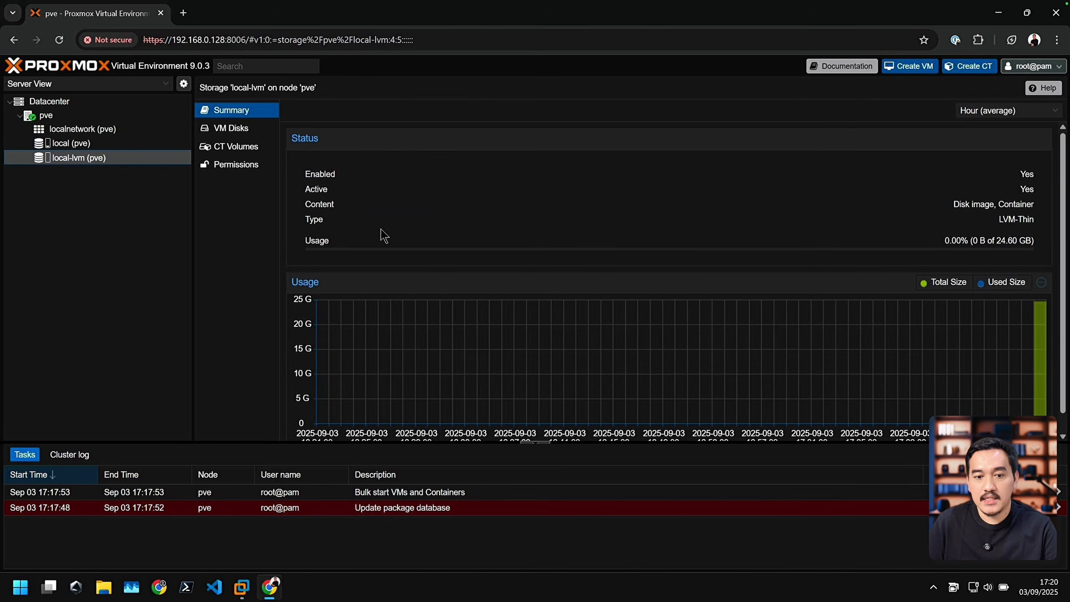
pyautogui.scroll(-1, 511, 289)
pyautogui.scroll(1, 511, 288)
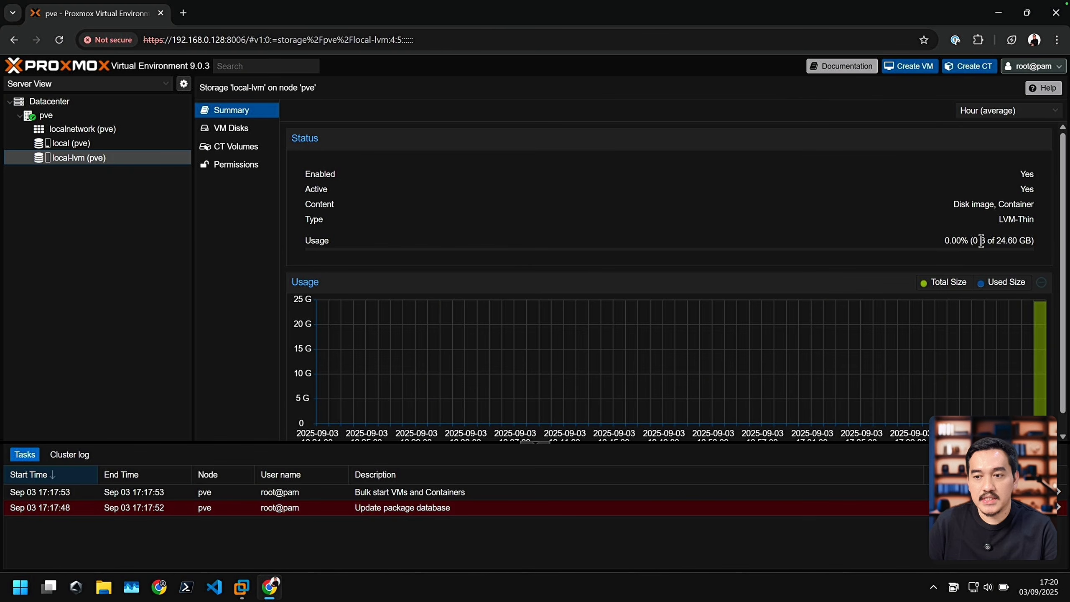
pyautogui.click(69, 144)
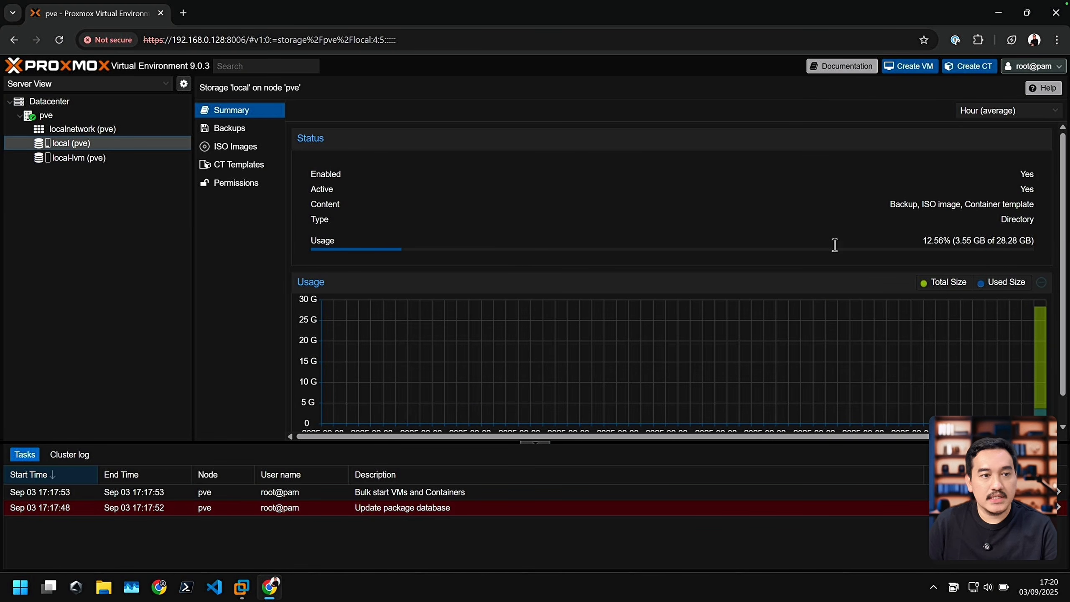
pyautogui.click(108, 161)
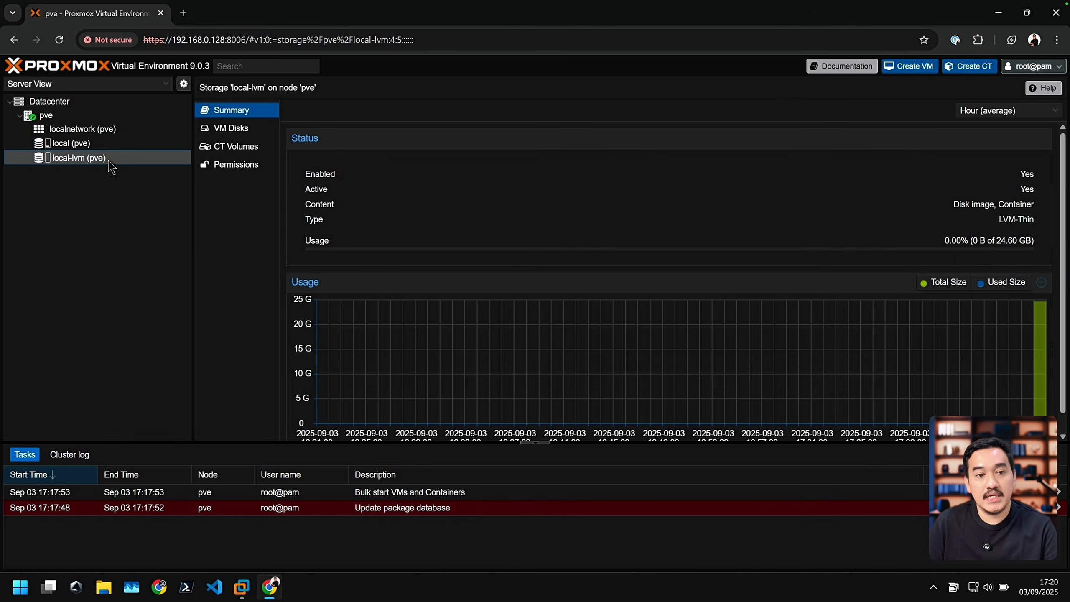
pyautogui.click(100, 144)
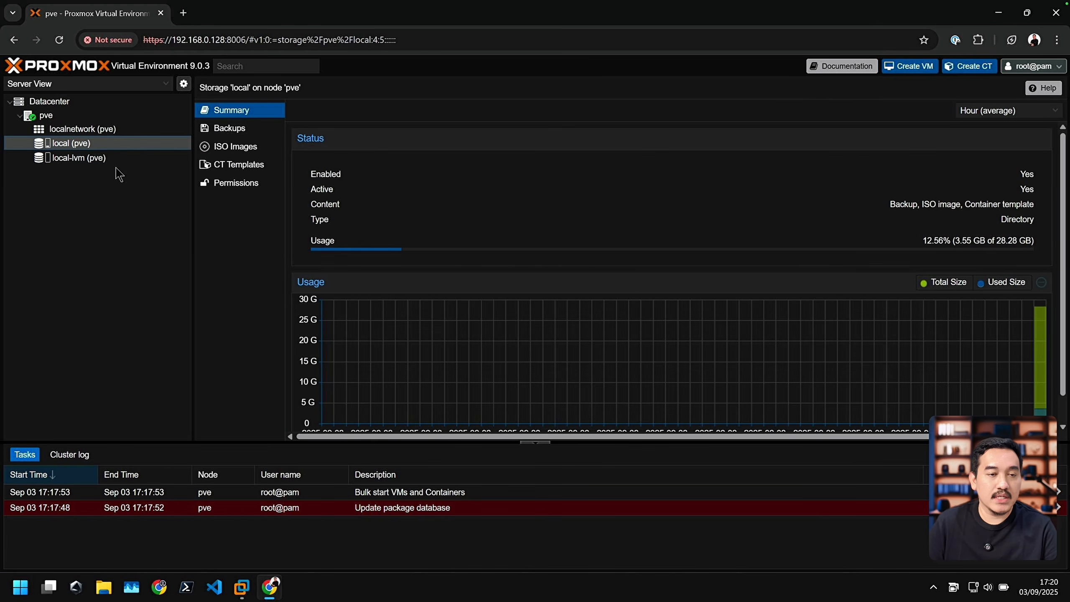
pyautogui.click(63, 115)
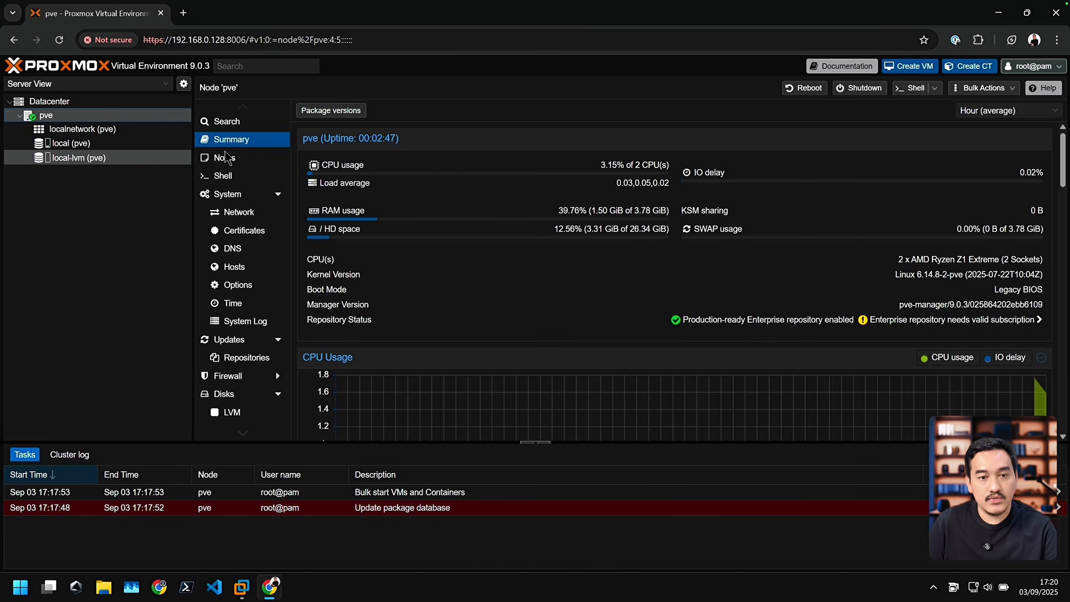
pyautogui.click(101, 159)
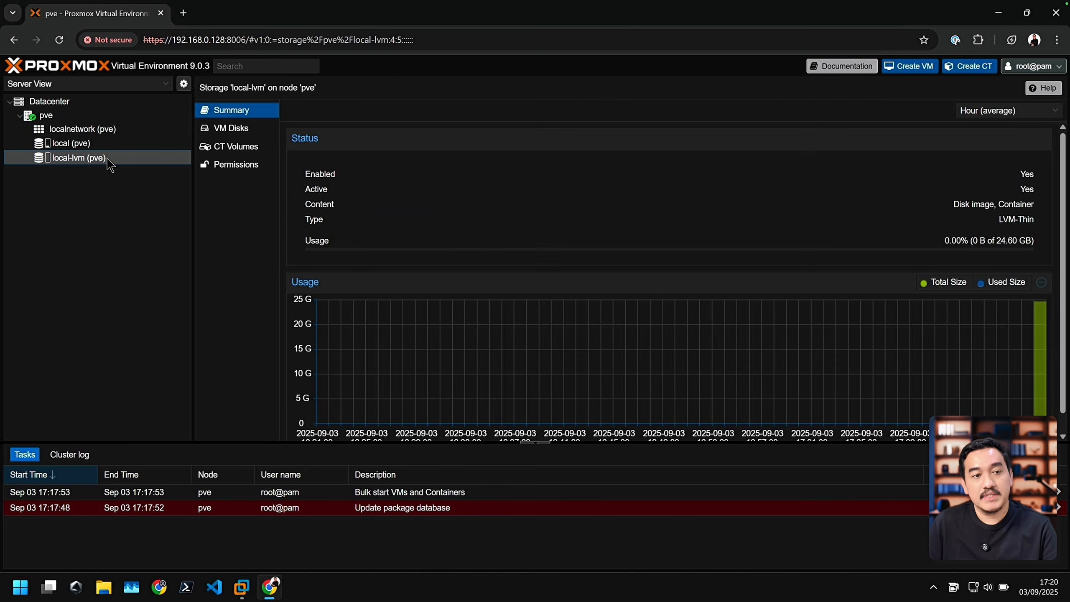
pyautogui.click(96, 144)
pyautogui.click(63, 115)
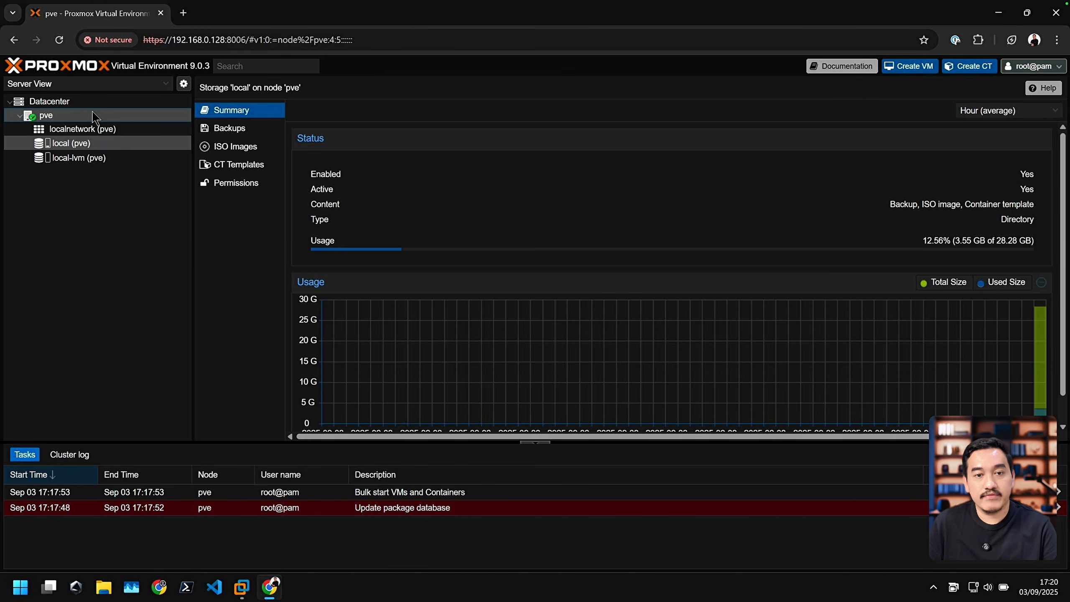
pyautogui.click(59, 101)
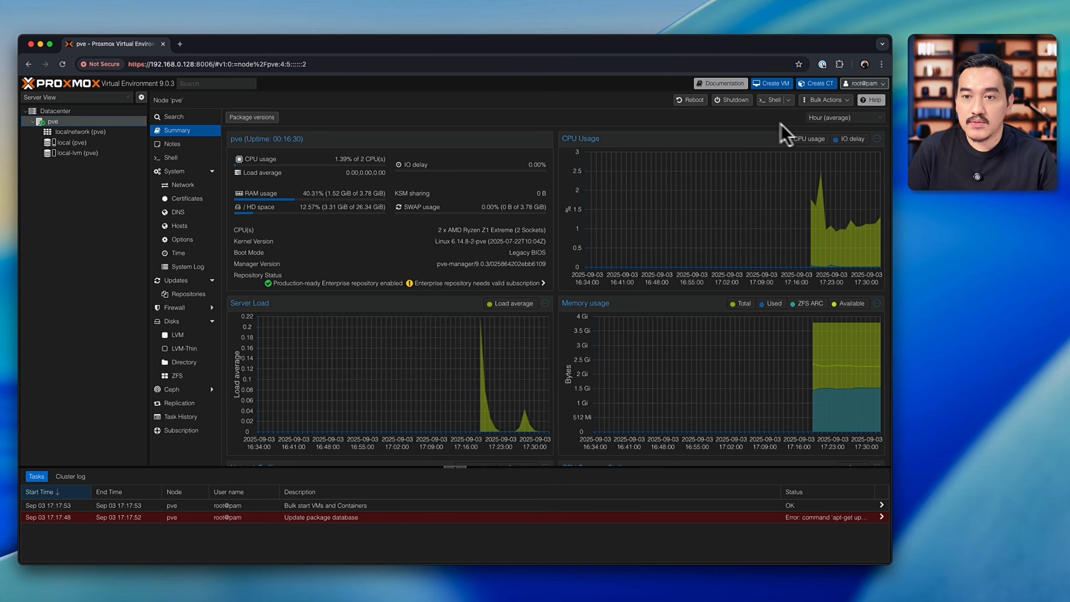
# Step: Switch the Proxmox web interface's color theme to light and apply it
pyautogui.click(861, 87)
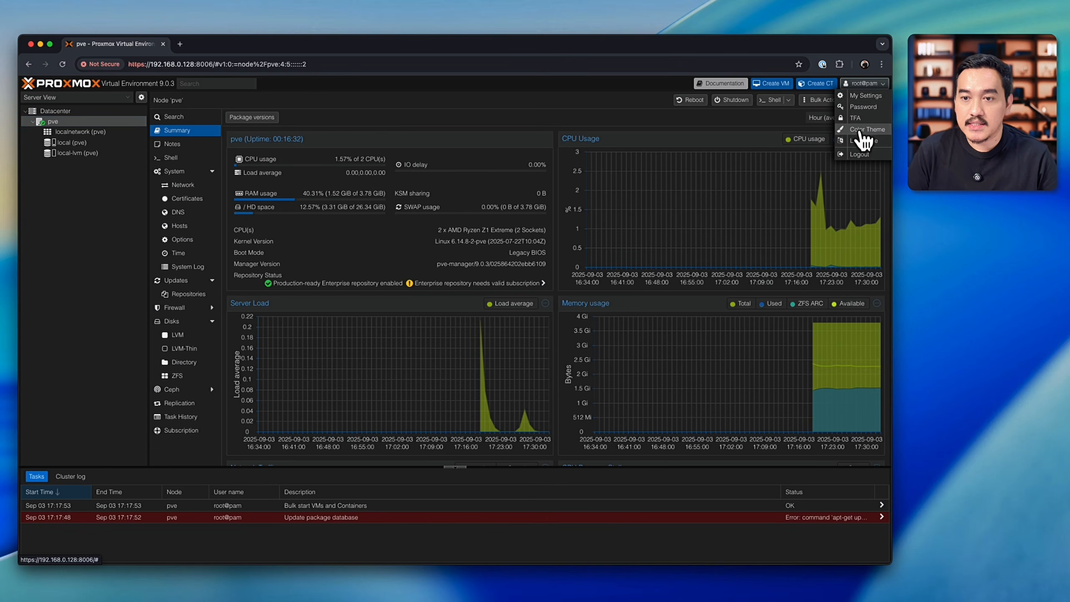
pyautogui.click(864, 131)
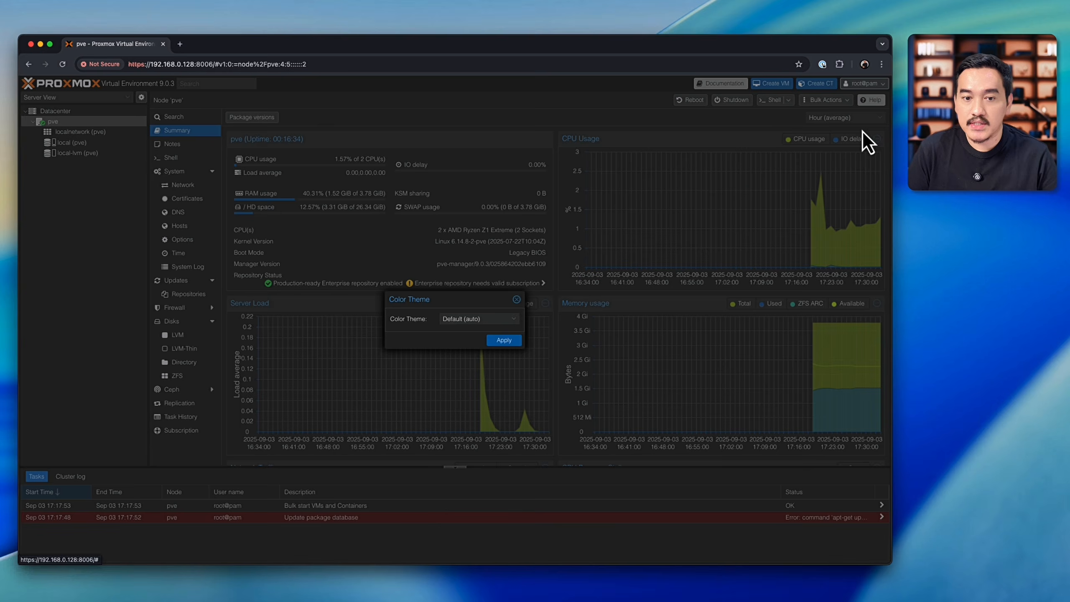
pyautogui.click(510, 318)
pyautogui.click(484, 340)
pyautogui.click(503, 341)
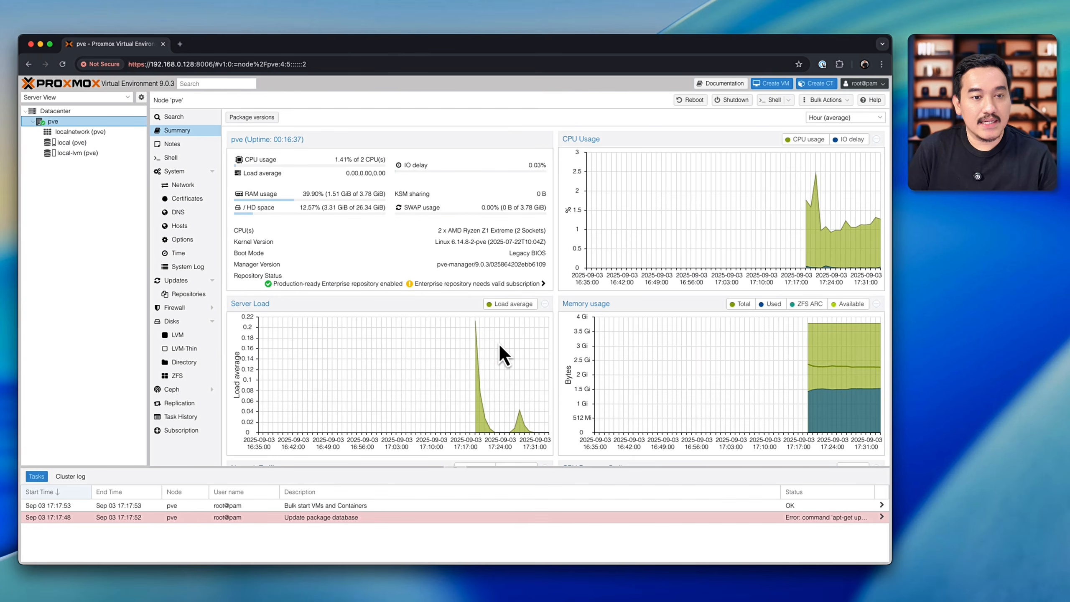
# Step: Review the status and usage of local-lvm and local again, and return to the pve node summary
pyautogui.press('super+equal')
pyautogui.press('super+equal')
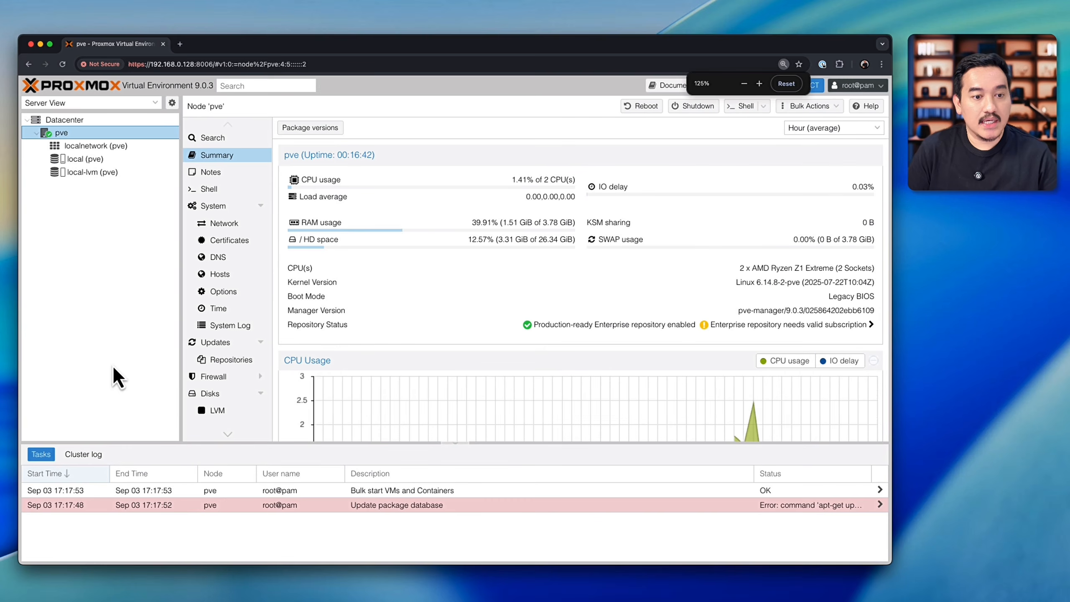
pyautogui.click(103, 172)
pyautogui.click(94, 163)
pyautogui.click(90, 168)
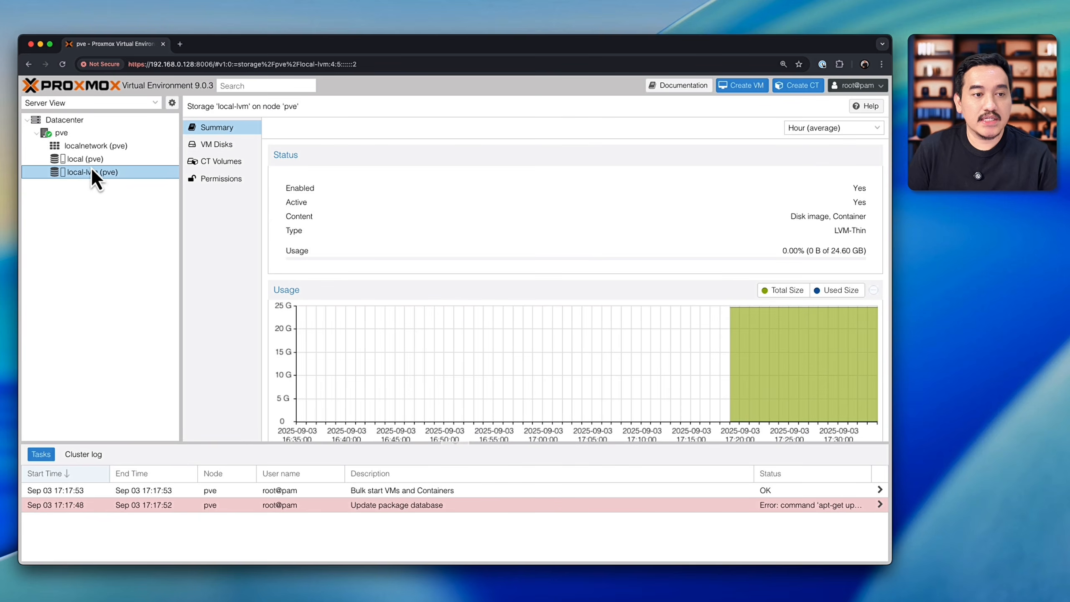
pyautogui.click(91, 164)
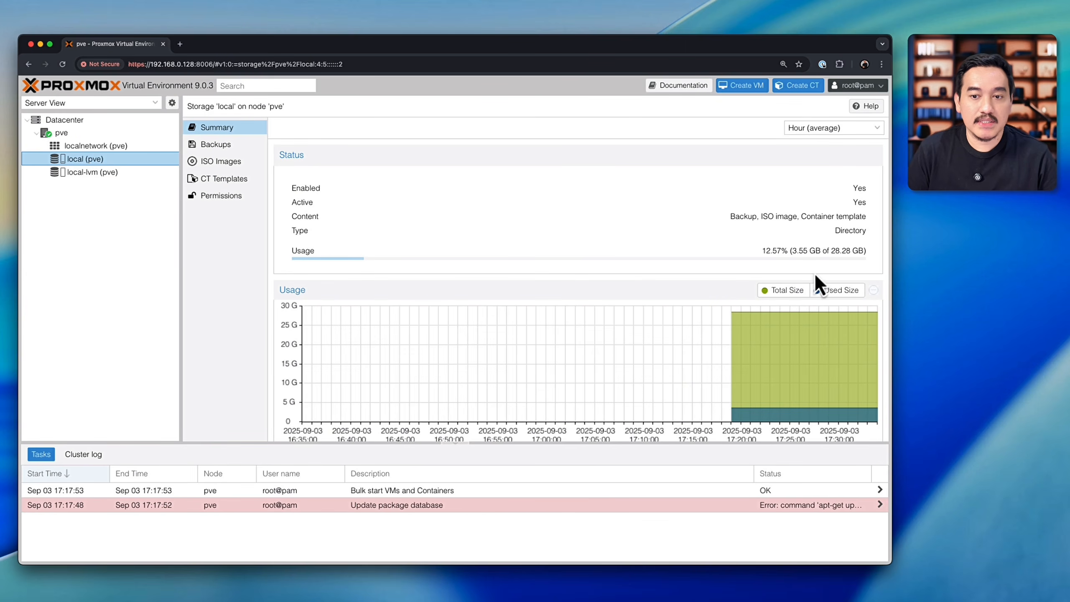
pyautogui.click(66, 131)
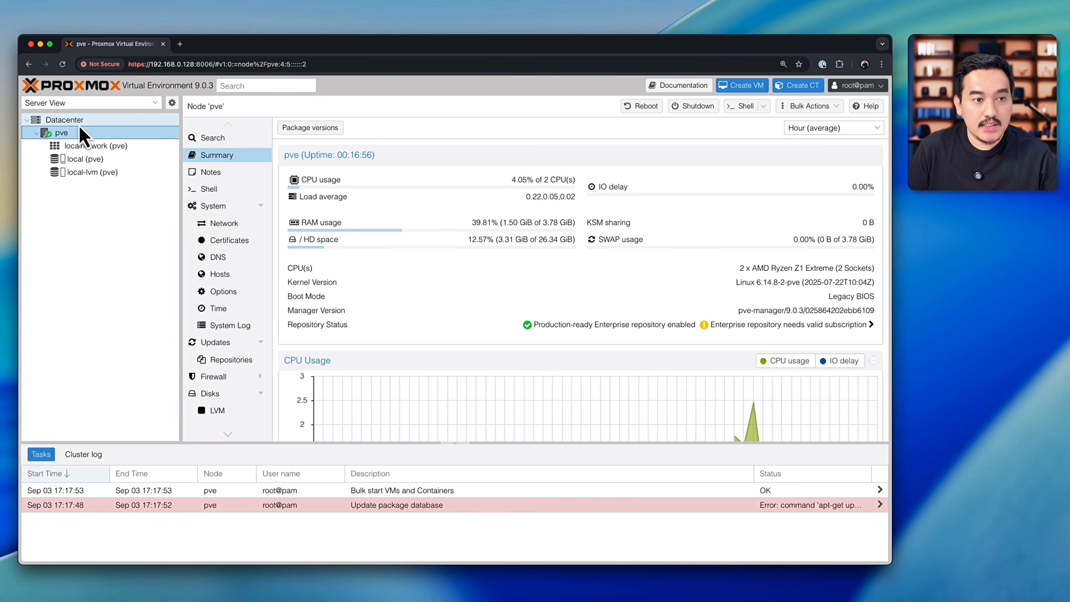
# Step: Remove the local-lvm storage from the Datacenter storage list and confirm the removal
pyautogui.click(79, 122)
pyautogui.click(229, 257)
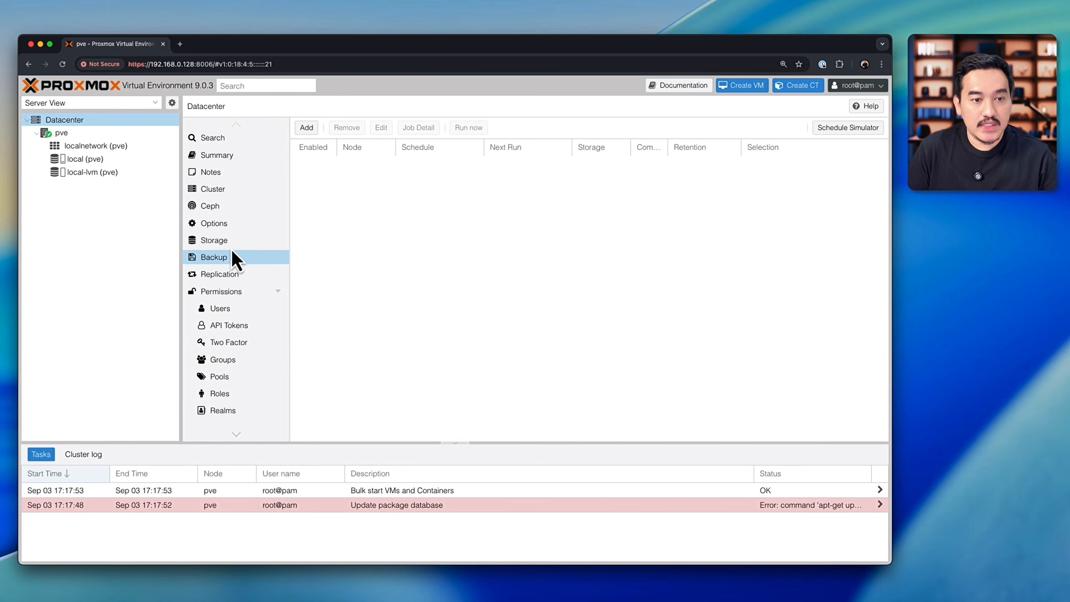
pyautogui.click(229, 241)
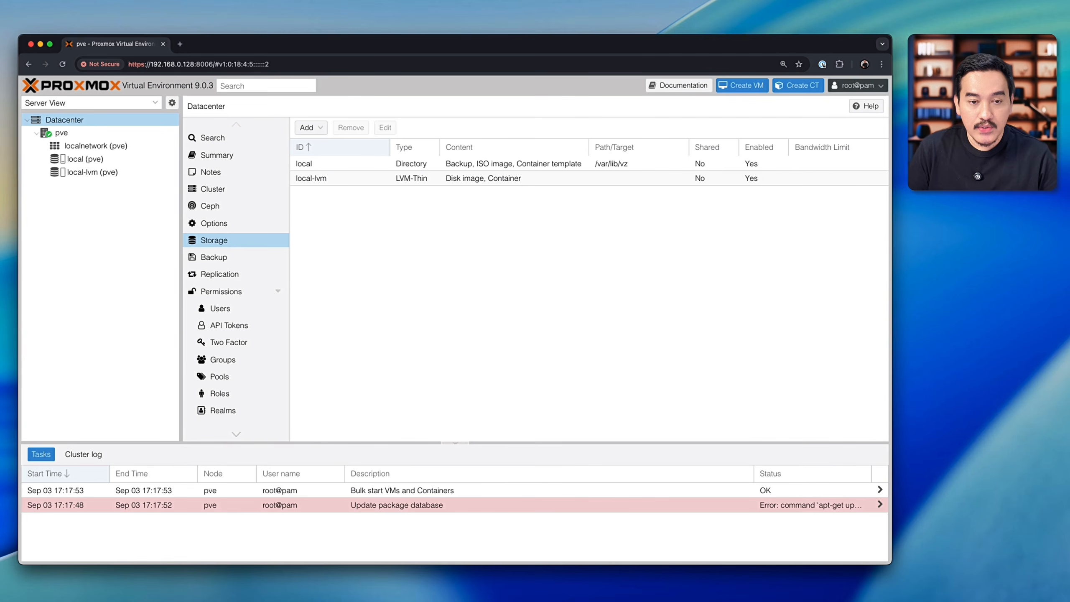
pyautogui.click(353, 184)
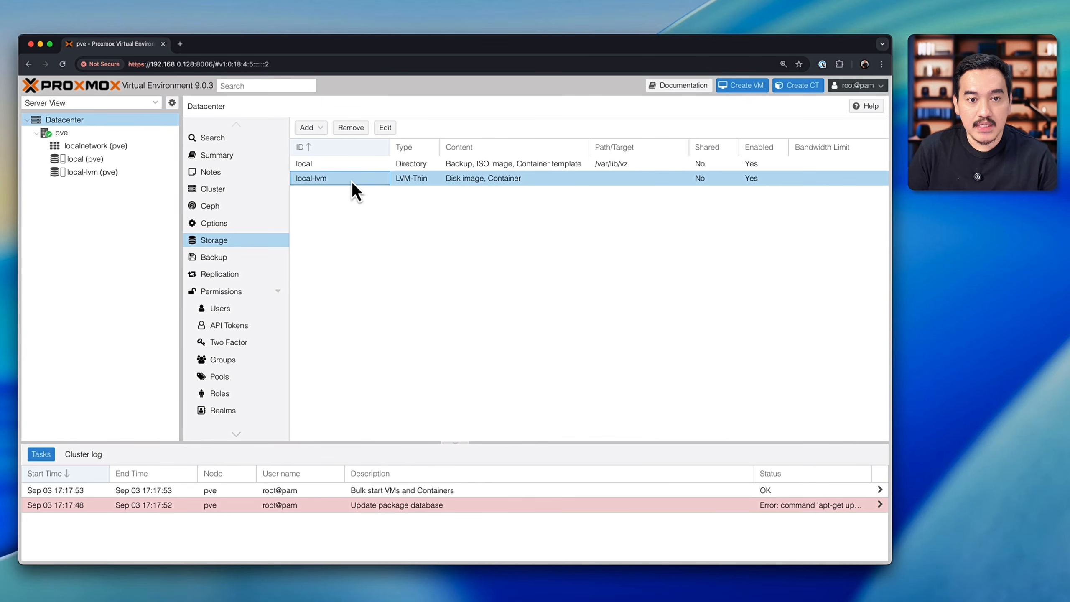
pyautogui.click(353, 131)
pyautogui.click(433, 348)
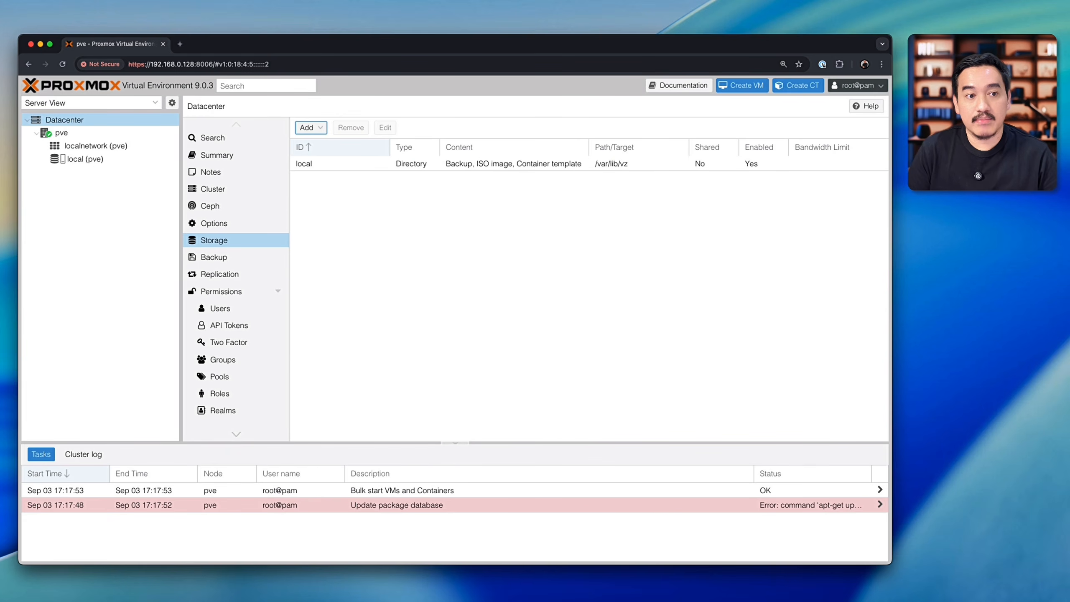
# Step: Open the pve node's shell, run lvremove /dev/pve/data and answer y to confirm removing the logical volume
pyautogui.click(72, 136)
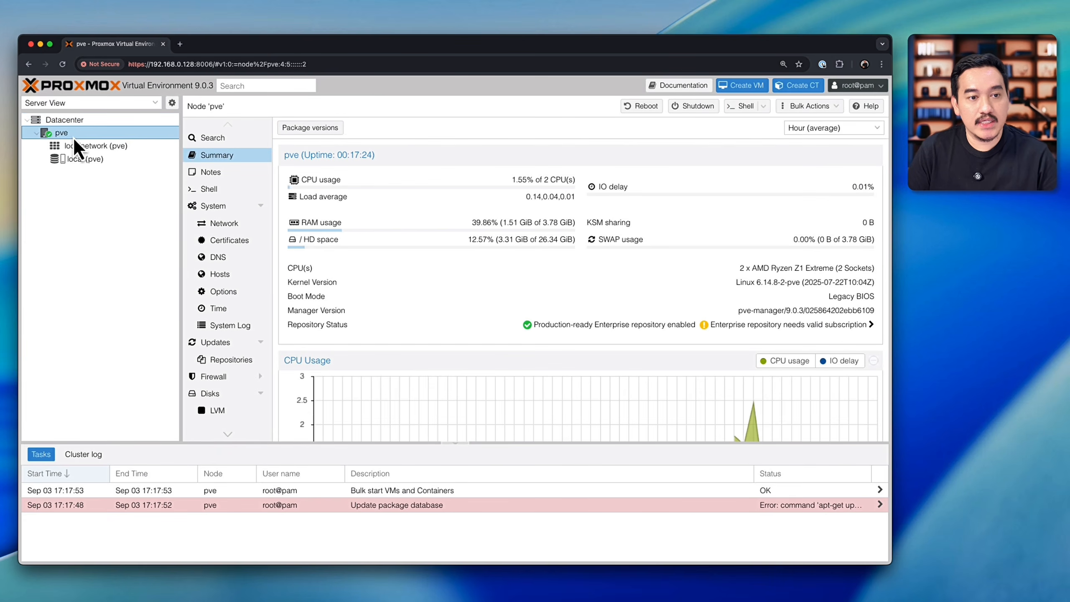
pyautogui.click(235, 191)
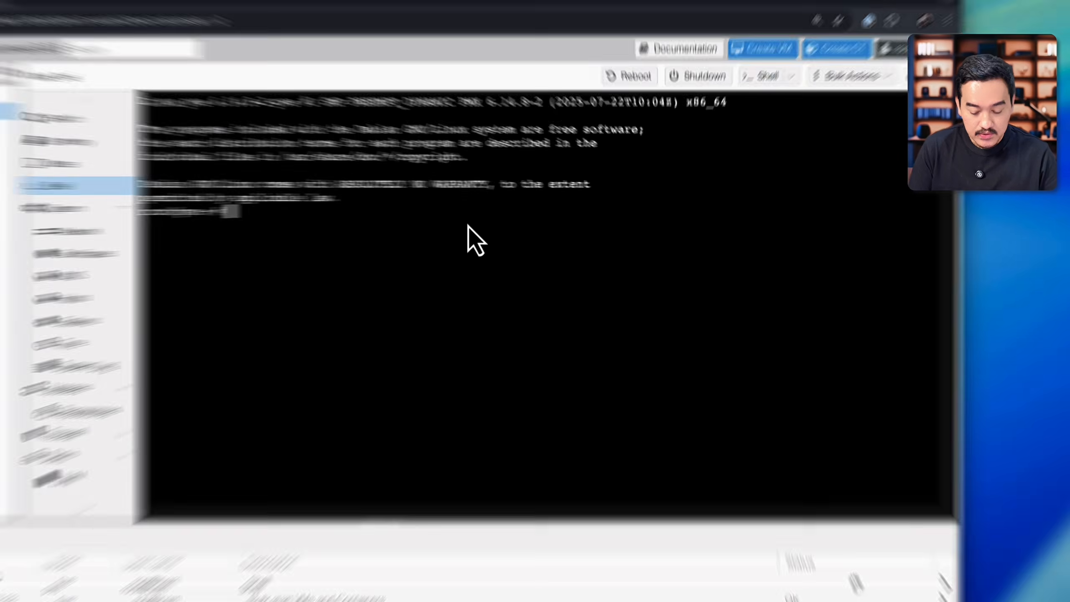
pyautogui.write('lvremove /dev/pve/')
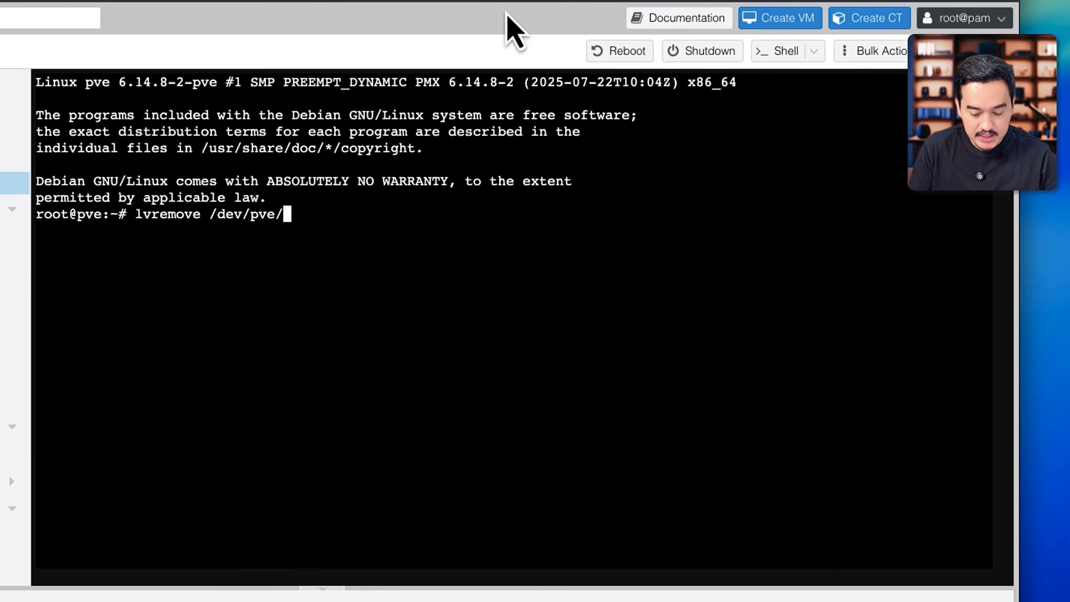
pyautogui.write('data')
pyautogui.press('Return')
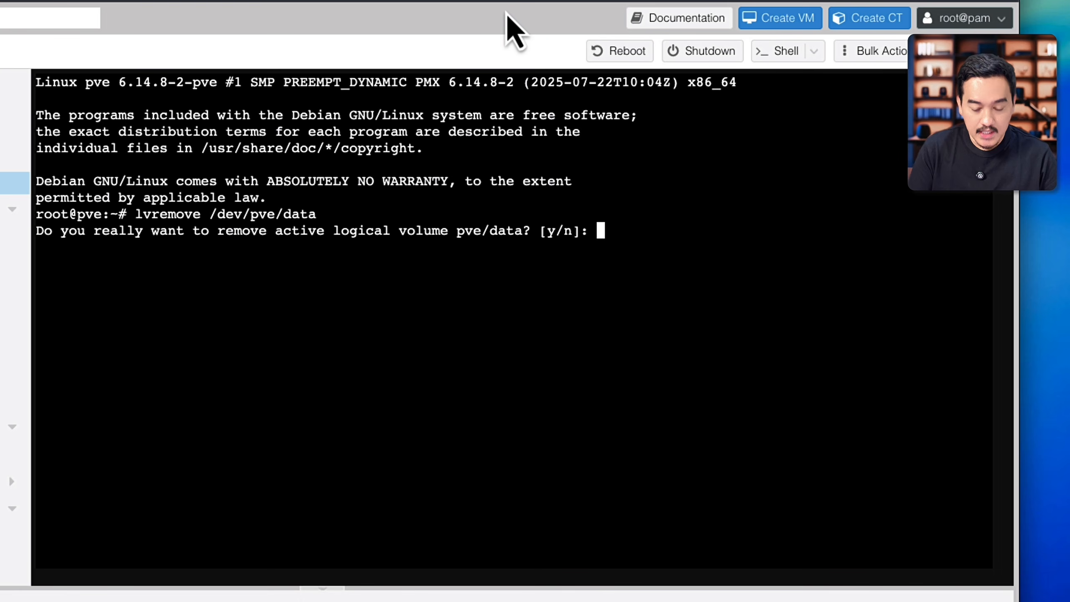
pyautogui.write('y')
pyautogui.press('Return')
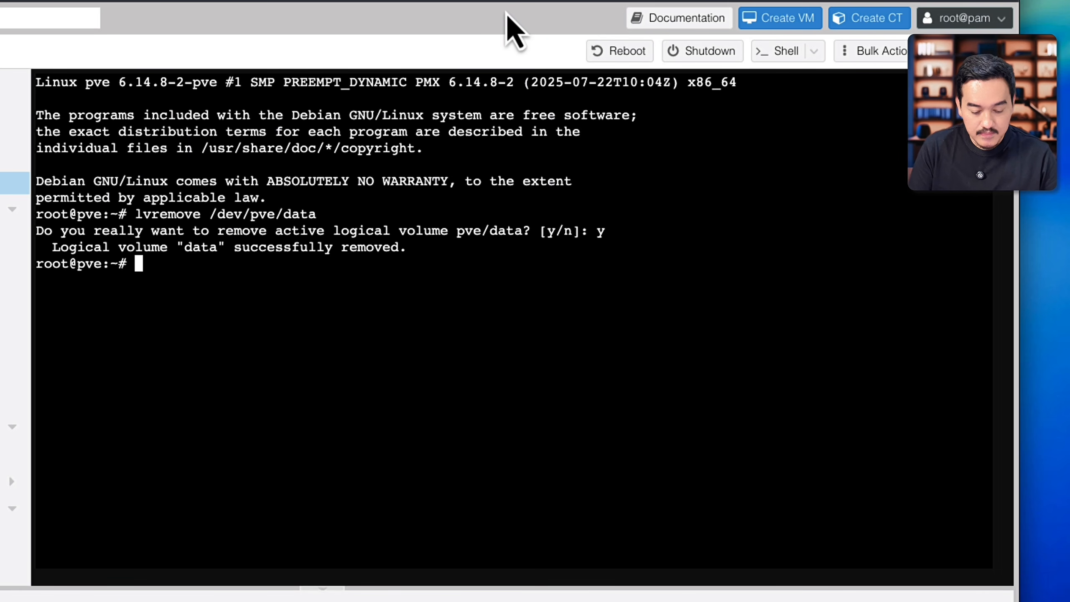
# Step: Extend the root logical volume over all free space with lvresize -l +100%FREE /dev/pve/root
pyautogui.write('lvresi')
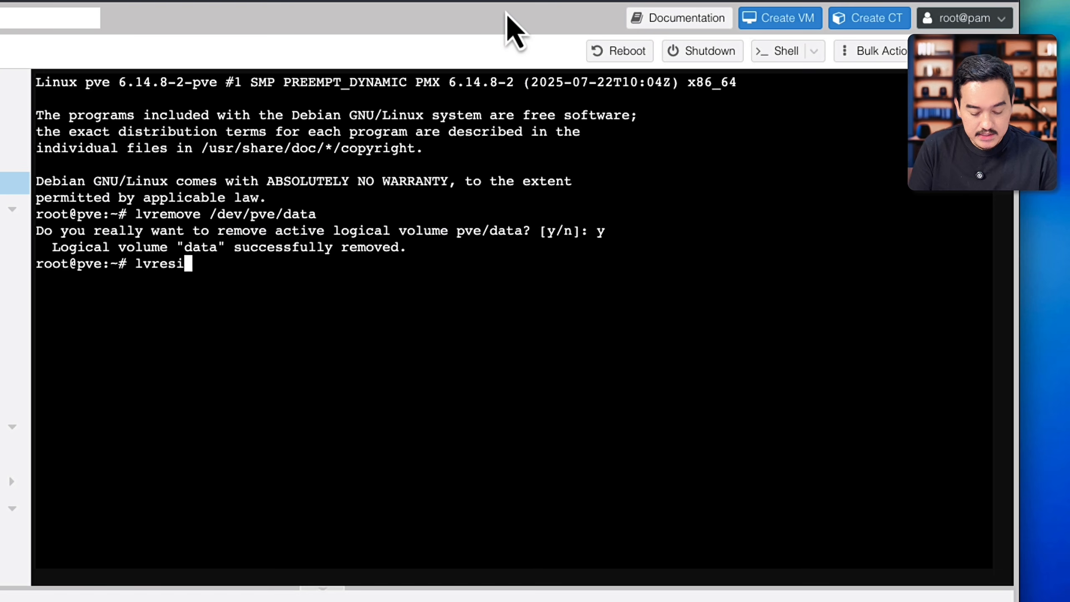
pyautogui.write('ze -l +')
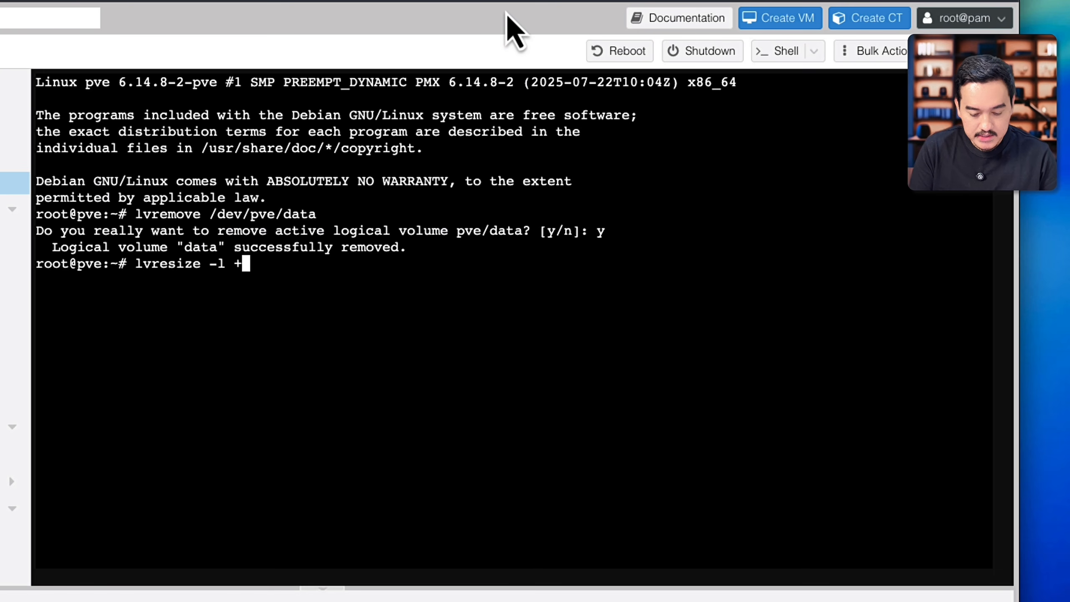
pyautogui.write('100%FR')
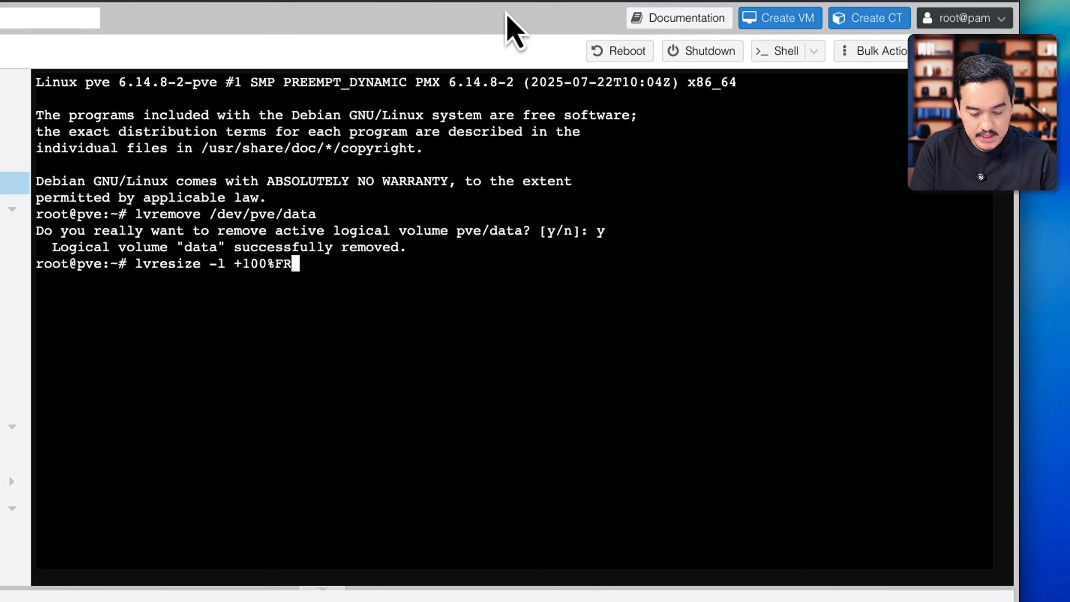
pyautogui.write('EE /dev/sda3')
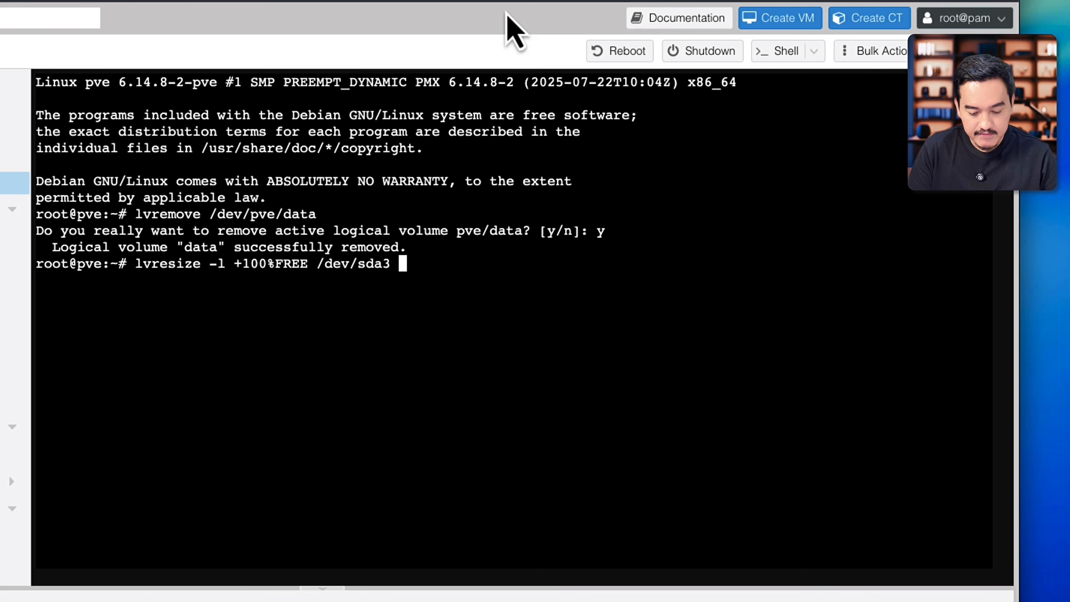
pyautogui.press('BackSpace')
pyautogui.press('BackSpace')
pyautogui.press('BackSpace')
pyautogui.press('BackSpace')
pyautogui.write('pve/root')
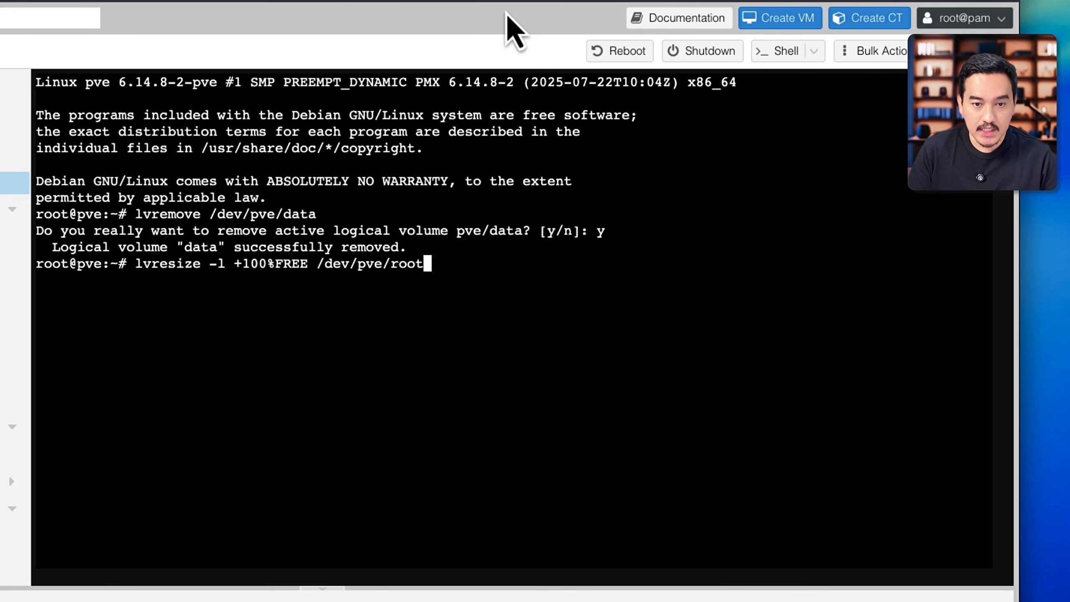
pyautogui.press('Return')
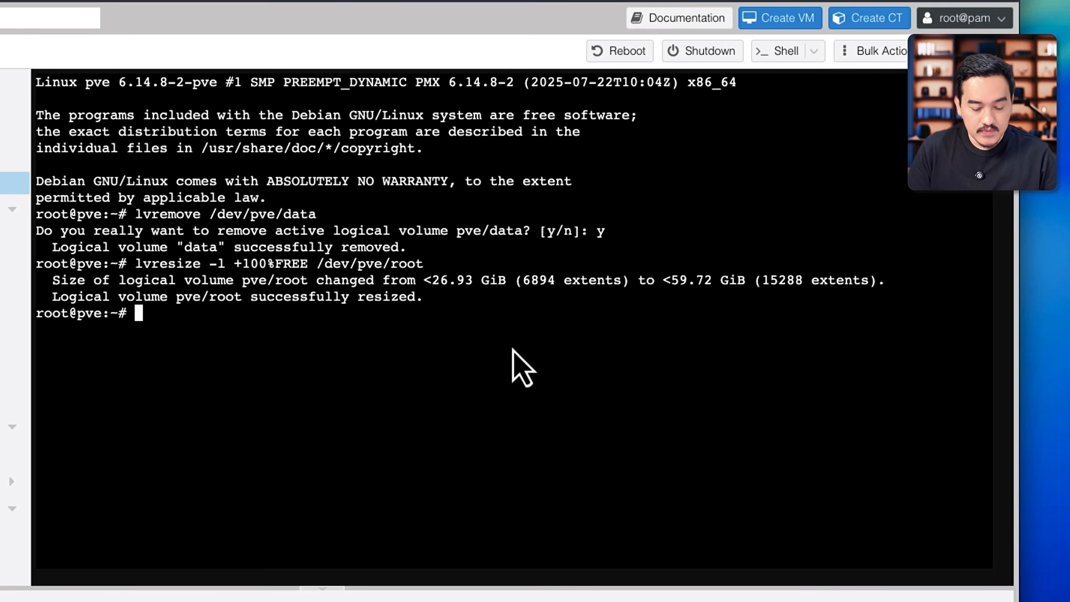
# Step: Grow the root filesystem to fill the resized volume with resize2fs /dev/mapper/pve-root
pyautogui.write('res')
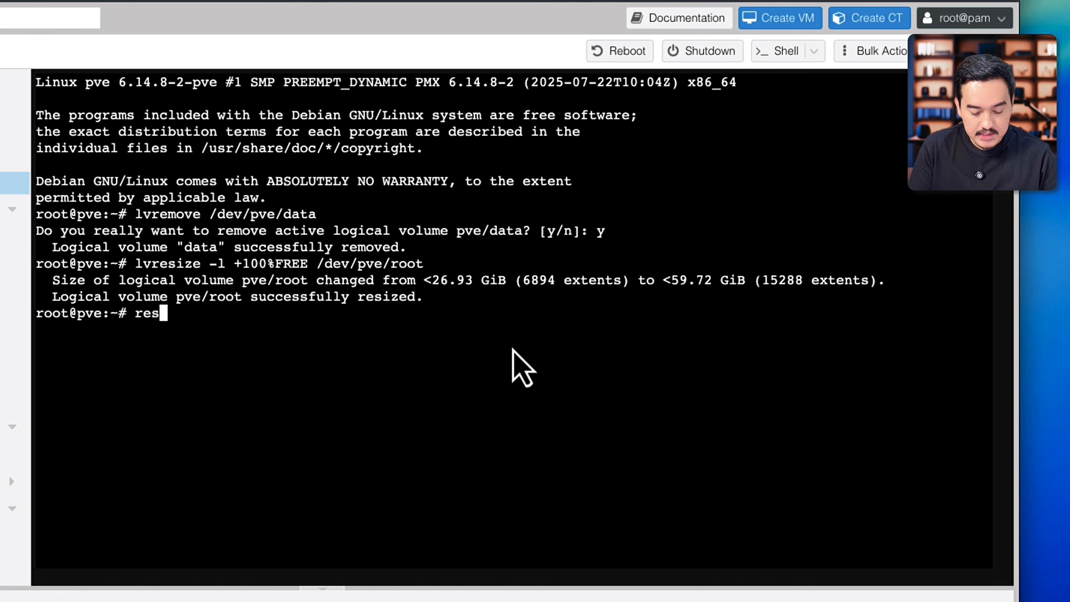
pyautogui.write('ize2fs /')
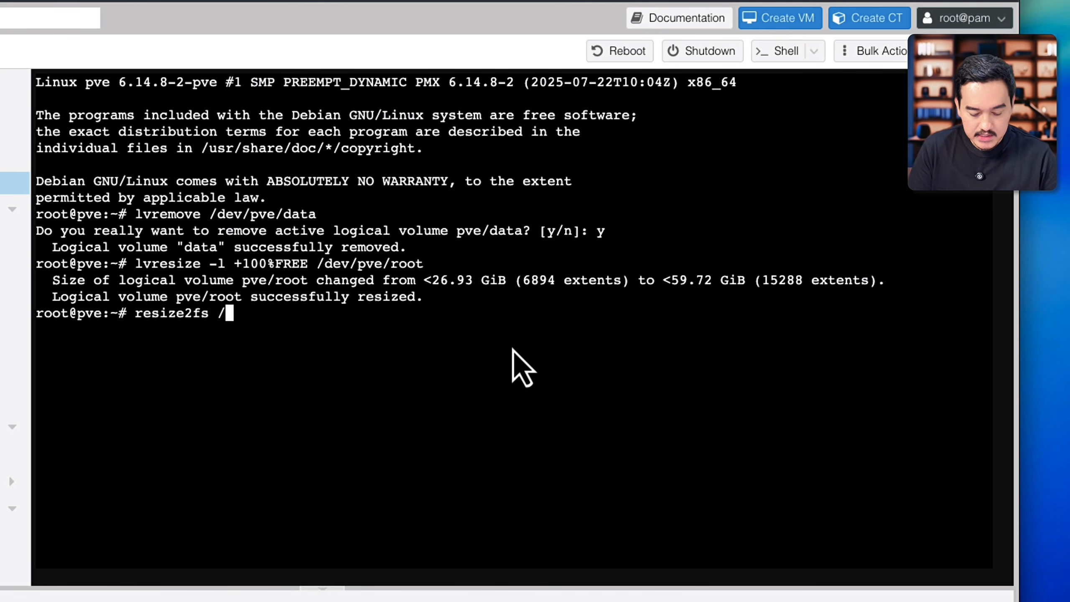
pyautogui.write('dev/mapper/pve-root')
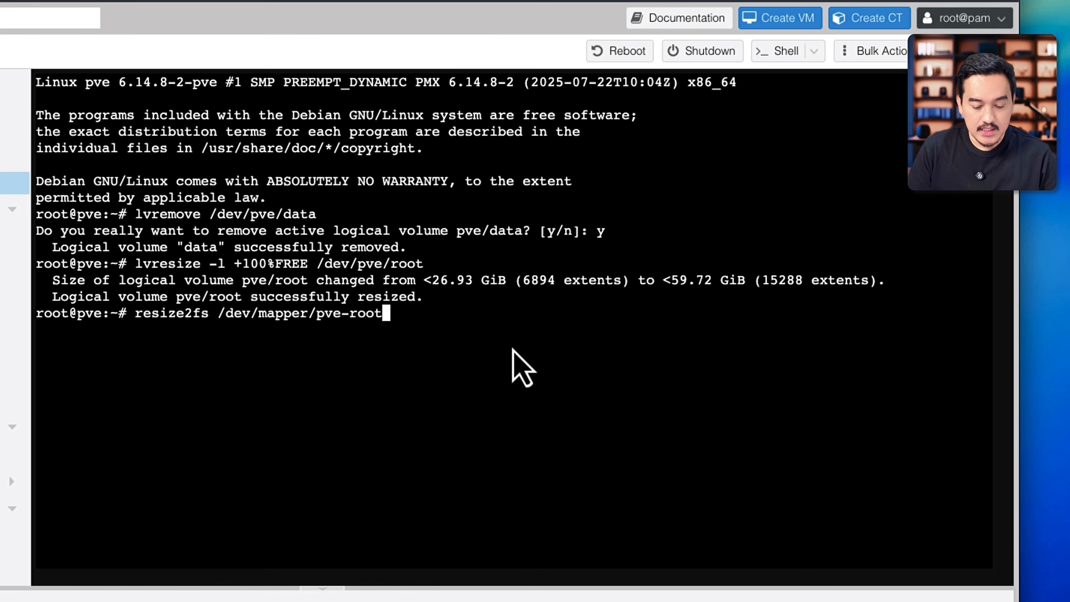
pyautogui.press('Return')
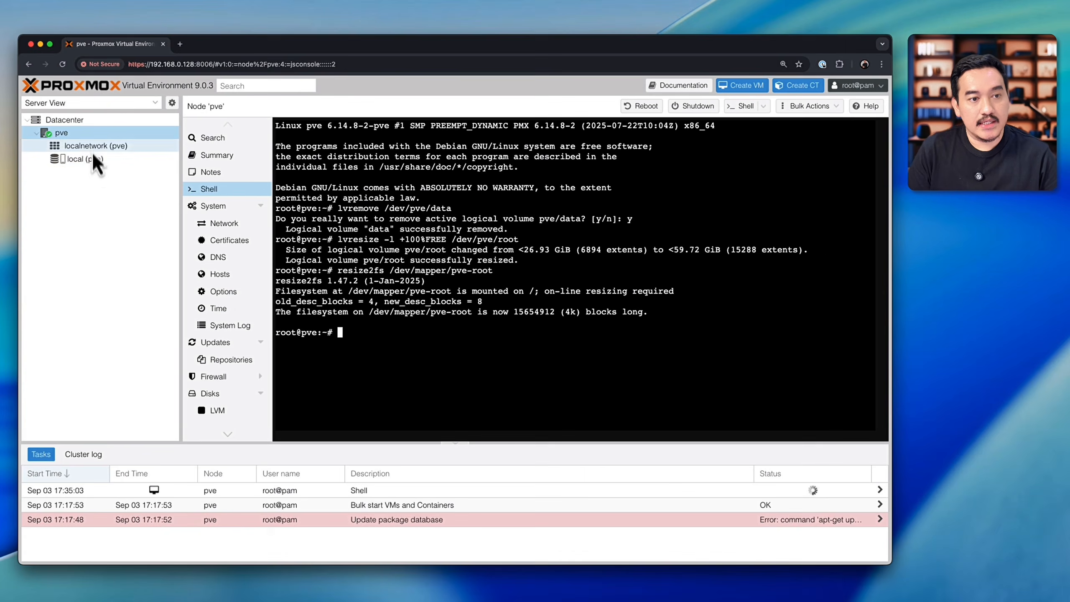
# Step: Check the status and storage usage of local on the pve node
pyautogui.click(84, 159)
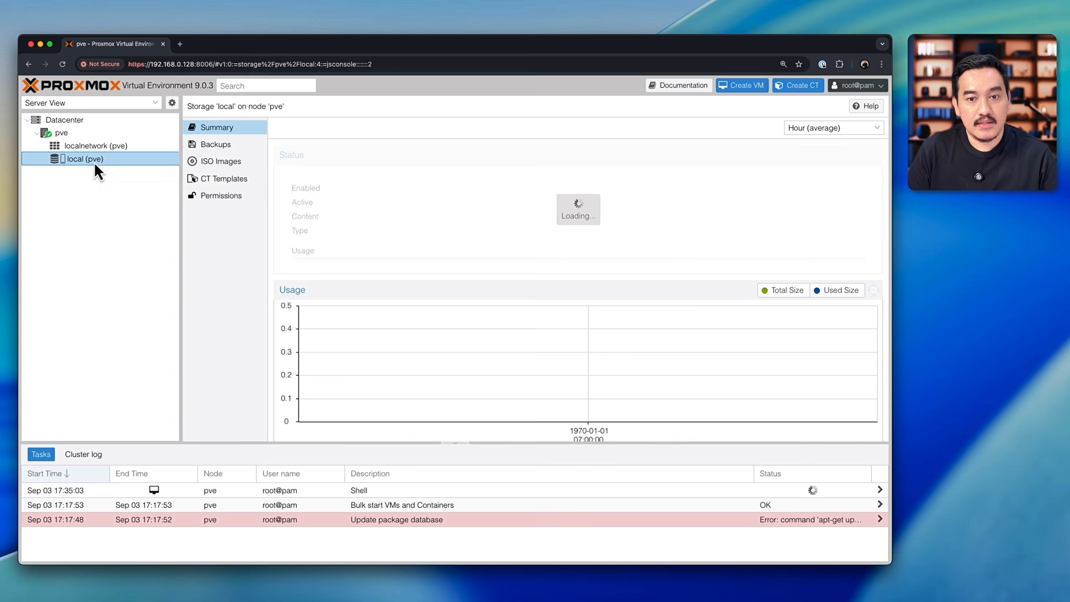
pyautogui.moveTo(785, 244); pyautogui.dragTo(852, 254)
pyautogui.click(665, 212)
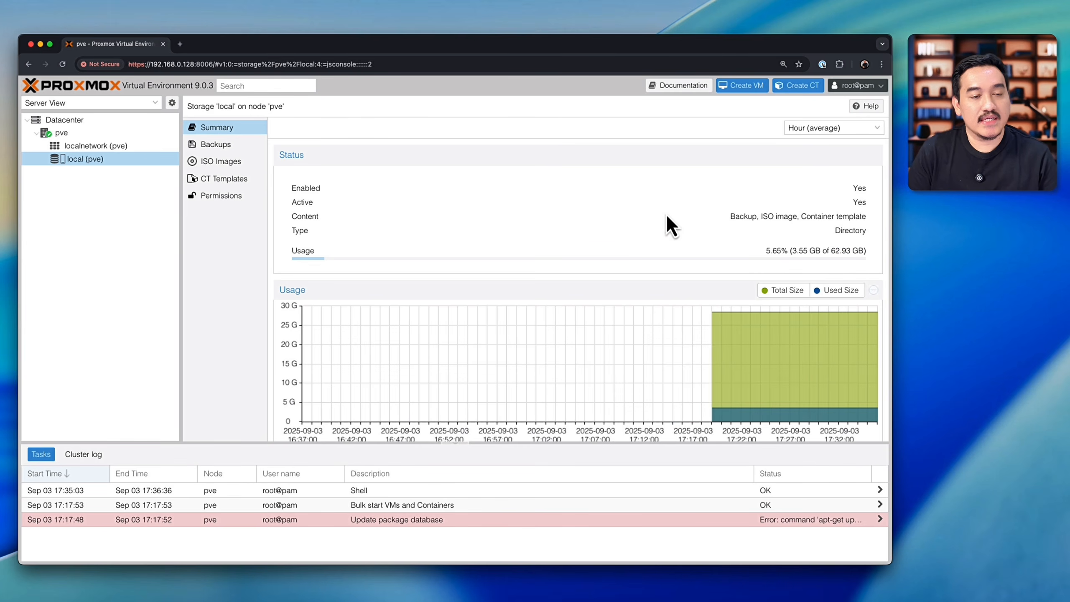
# Step: Look through the Datacenter, pve node, localnetwork and local entries in the server tree, collapsing and expanding the pve node along the way
pyautogui.click(107, 147)
pyautogui.click(110, 157)
pyautogui.click(84, 135)
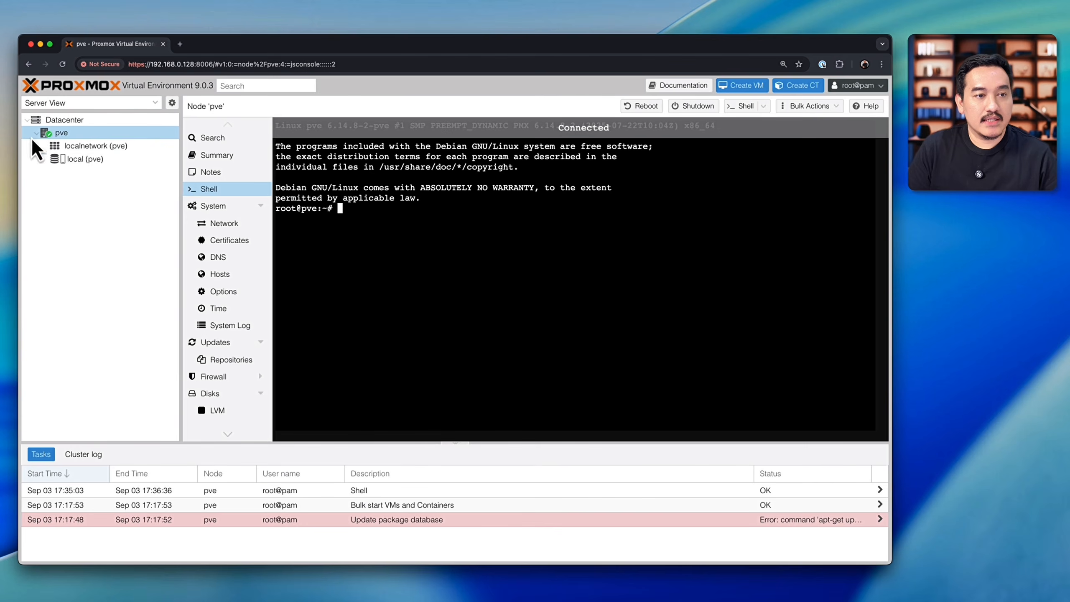
pyautogui.click(67, 121)
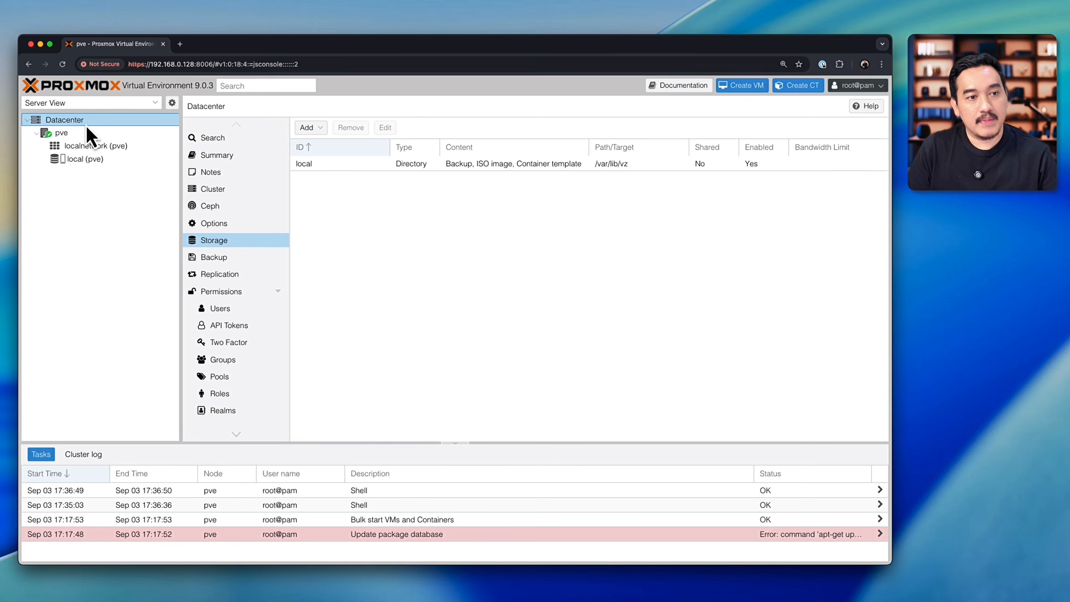
pyautogui.click(59, 137)
pyautogui.click(37, 134)
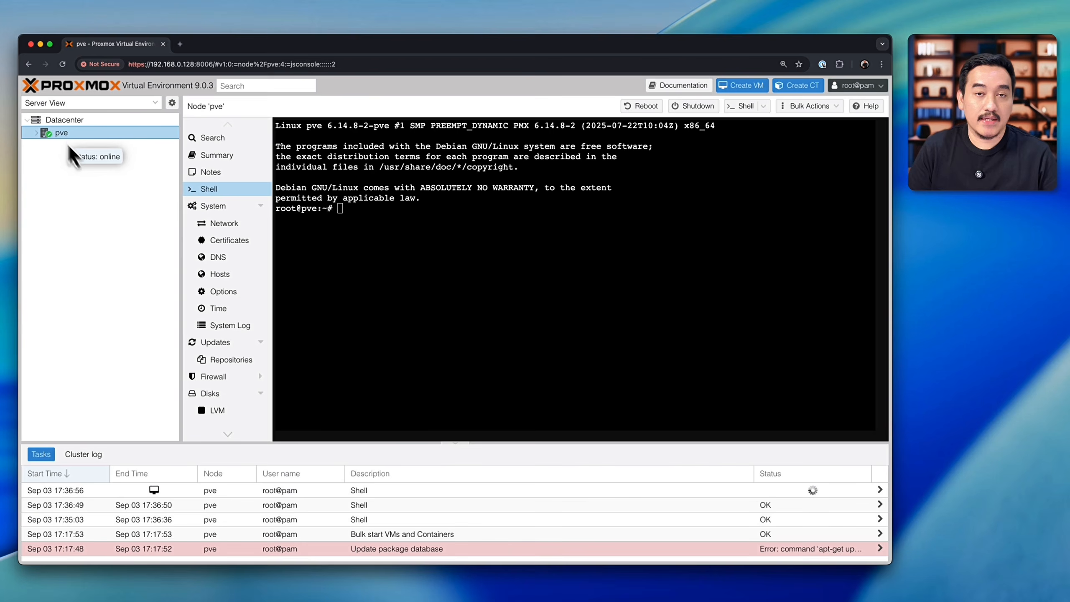
pyautogui.click(87, 121)
pyautogui.click(84, 134)
pyautogui.click(101, 151)
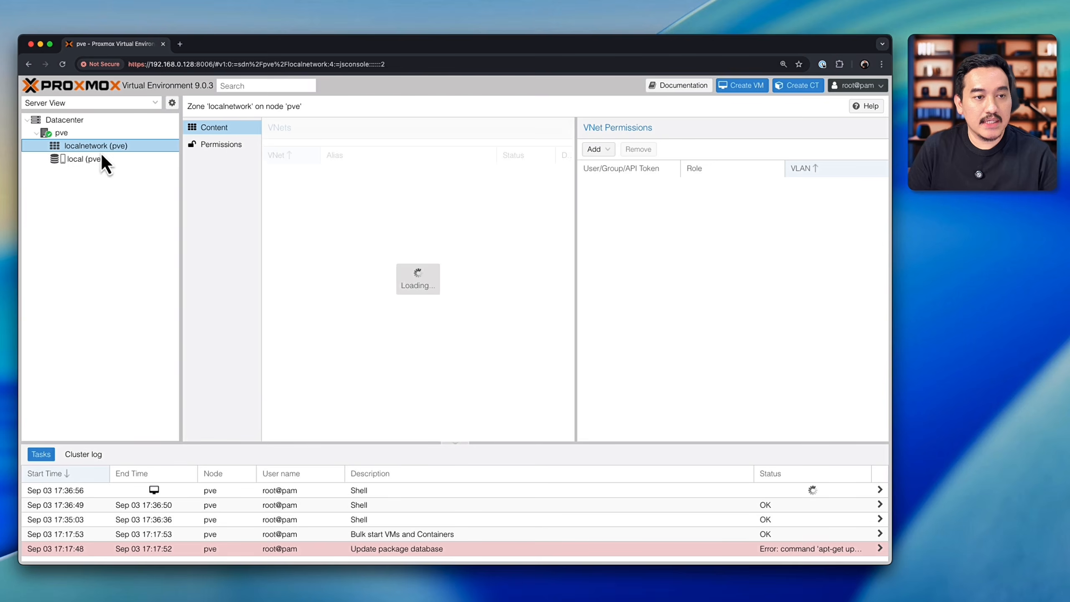
pyautogui.click(101, 158)
pyautogui.click(80, 132)
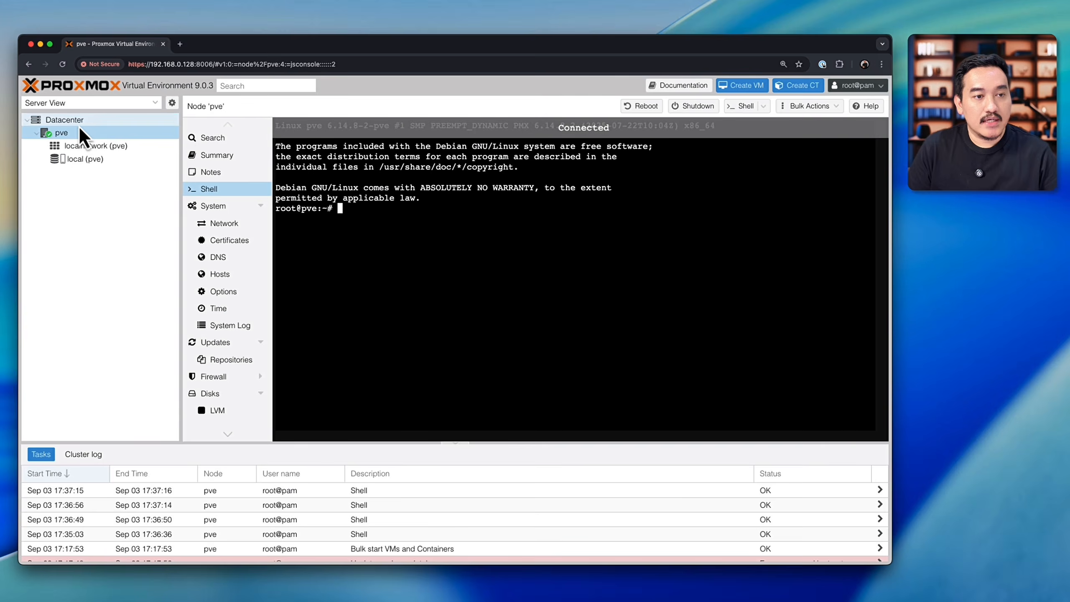
pyautogui.click(79, 122)
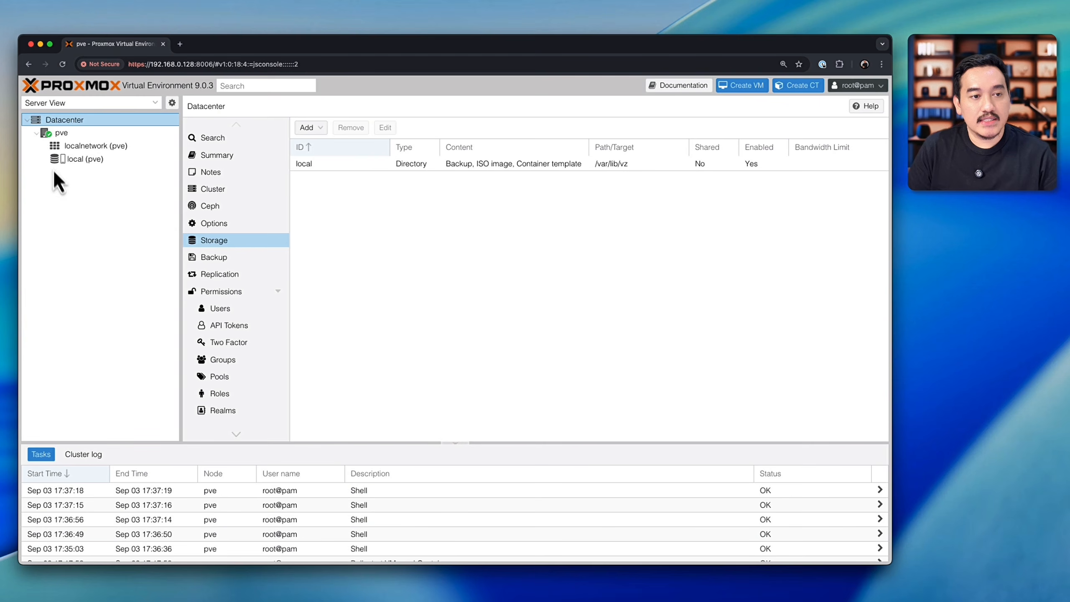
pyautogui.click(83, 134)
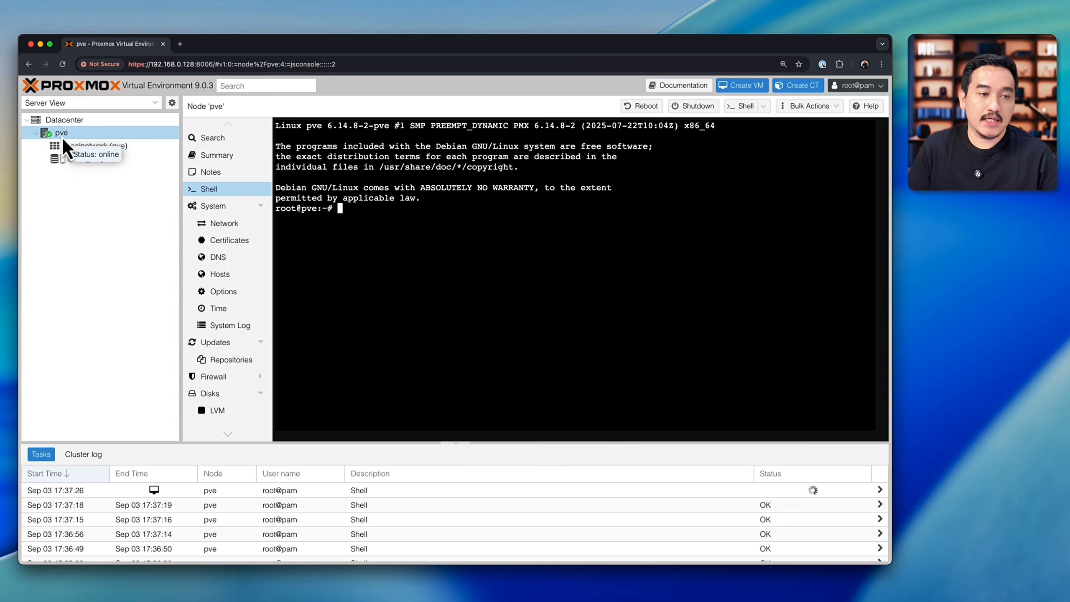
# Step: Review the Datacenter's Summary, Cluster, Ceph, Options and Storage pages
pyautogui.click(65, 120)
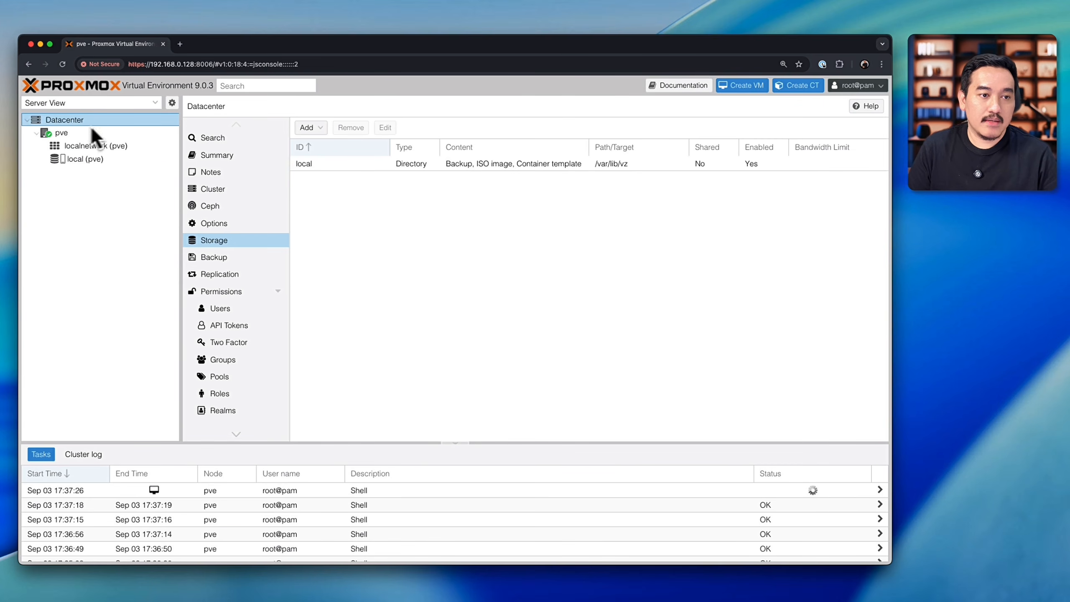
pyautogui.click(245, 160)
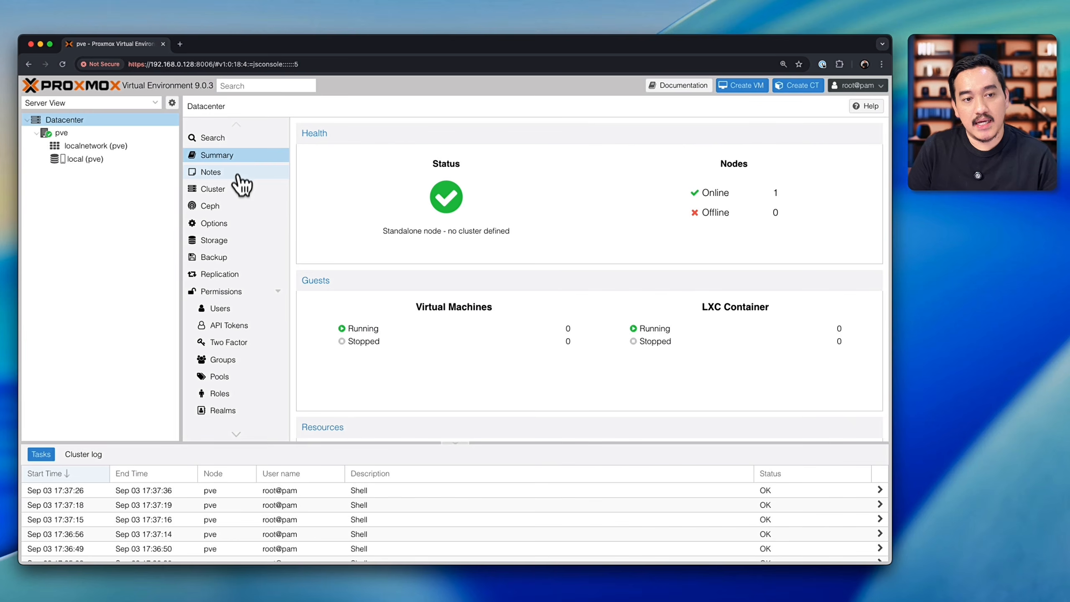
pyautogui.click(234, 190)
pyautogui.click(234, 206)
pyautogui.click(234, 223)
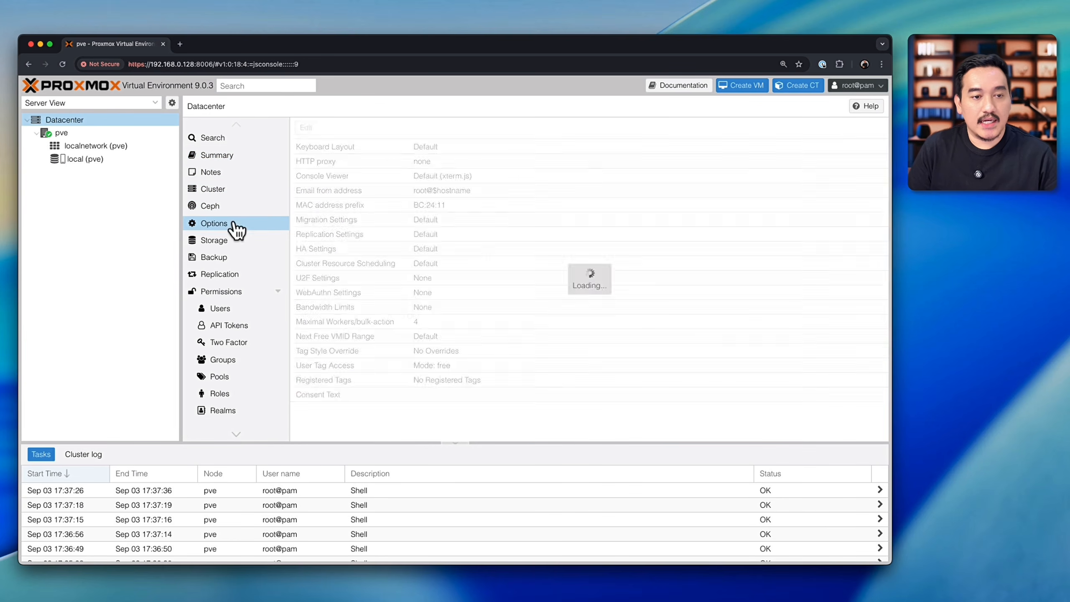
pyautogui.click(238, 242)
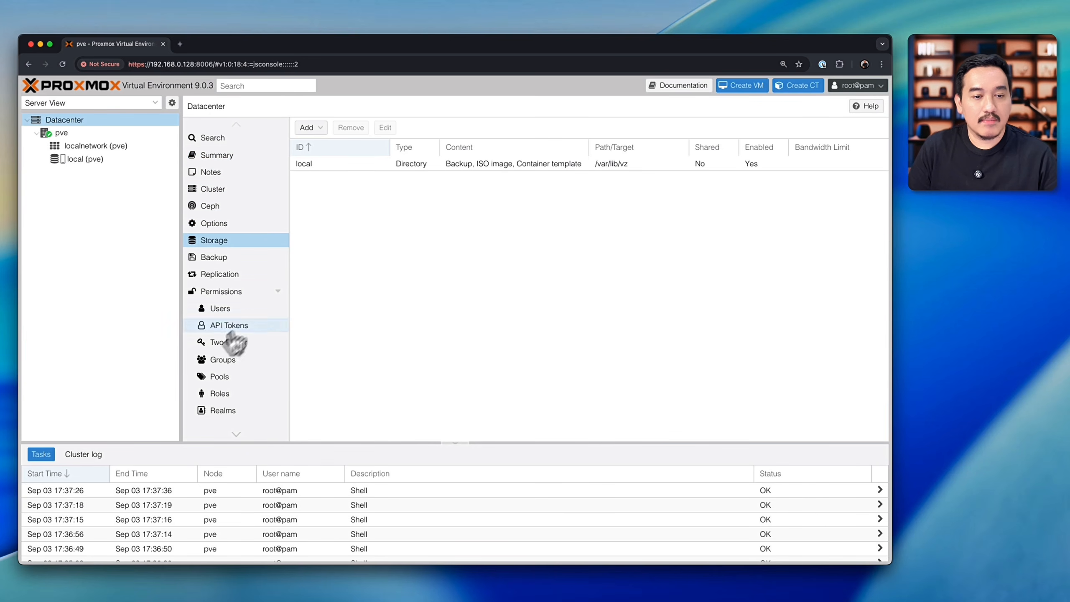
# Step: Examine the pve node's summary, including its CPU, memory, network traffic and pressure stall graphs
pyautogui.click(79, 136)
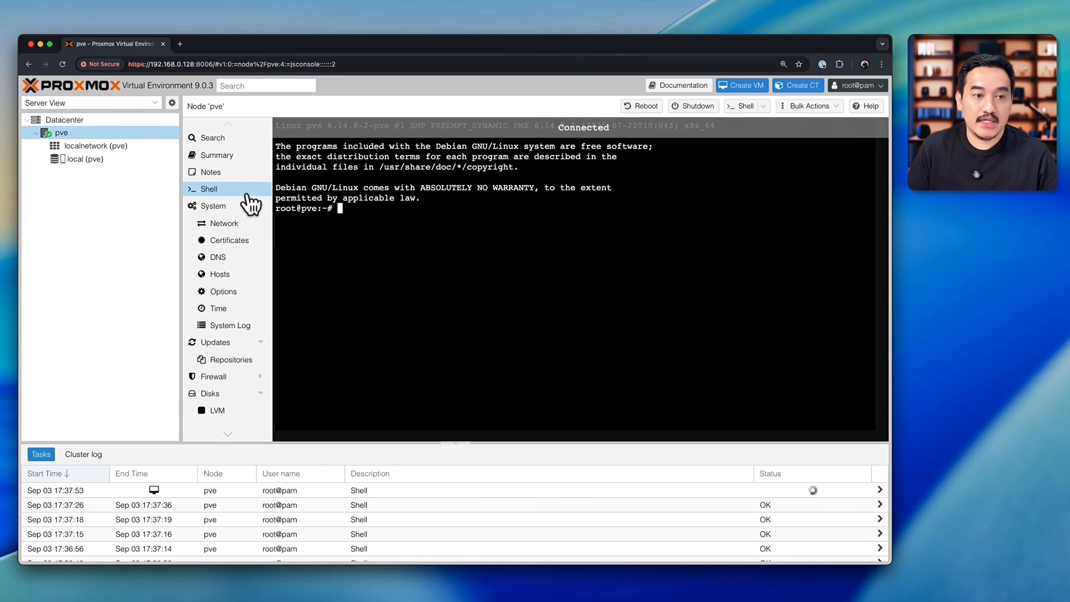
pyautogui.click(227, 168)
pyautogui.click(227, 158)
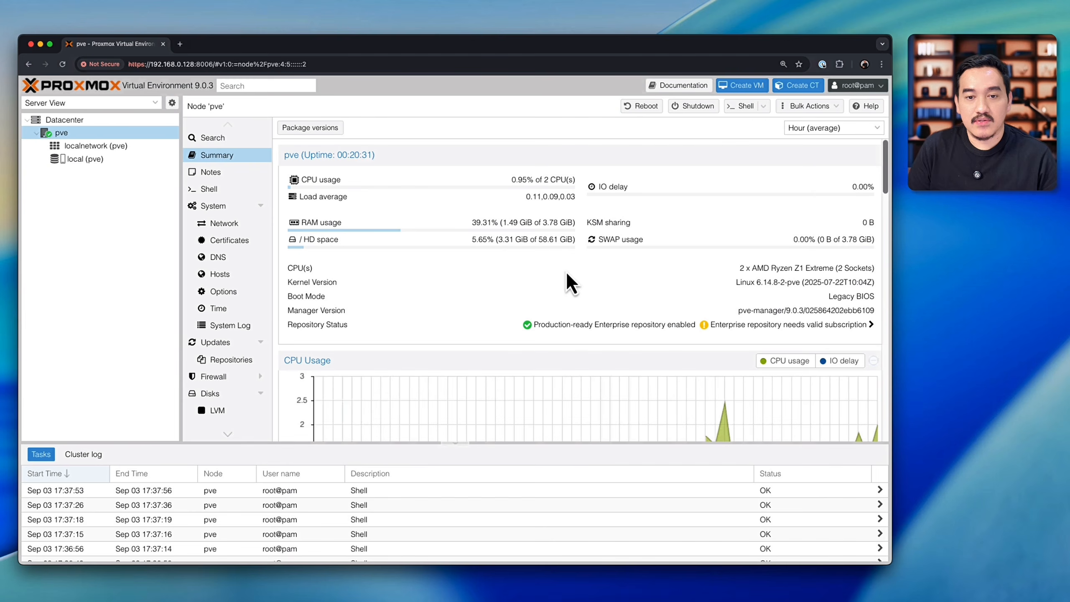
pyautogui.scroll(-5, 565, 270)
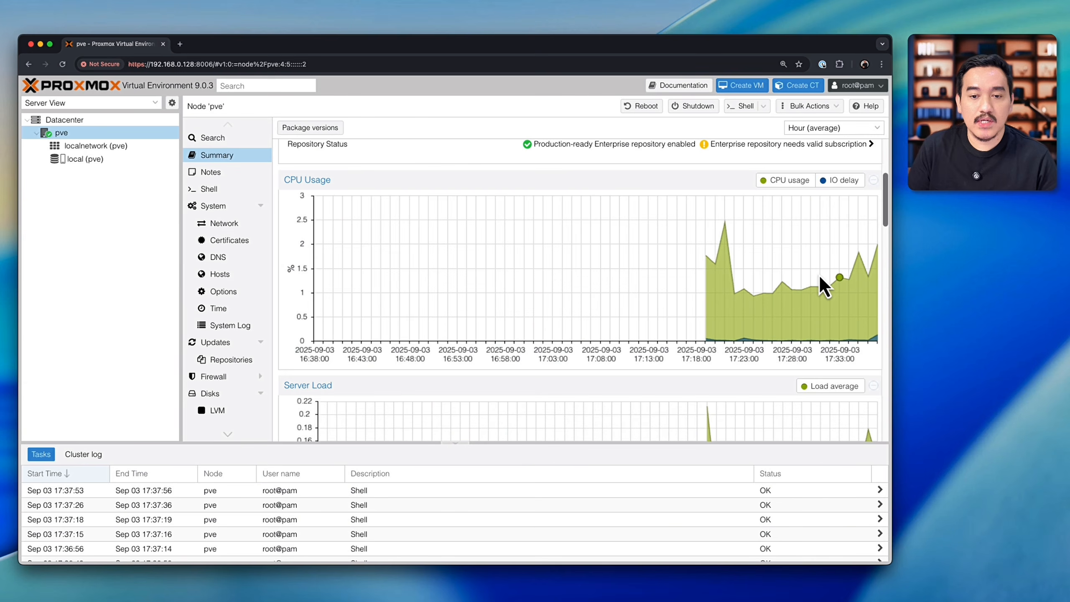
pyautogui.scroll(-10, 824, 287)
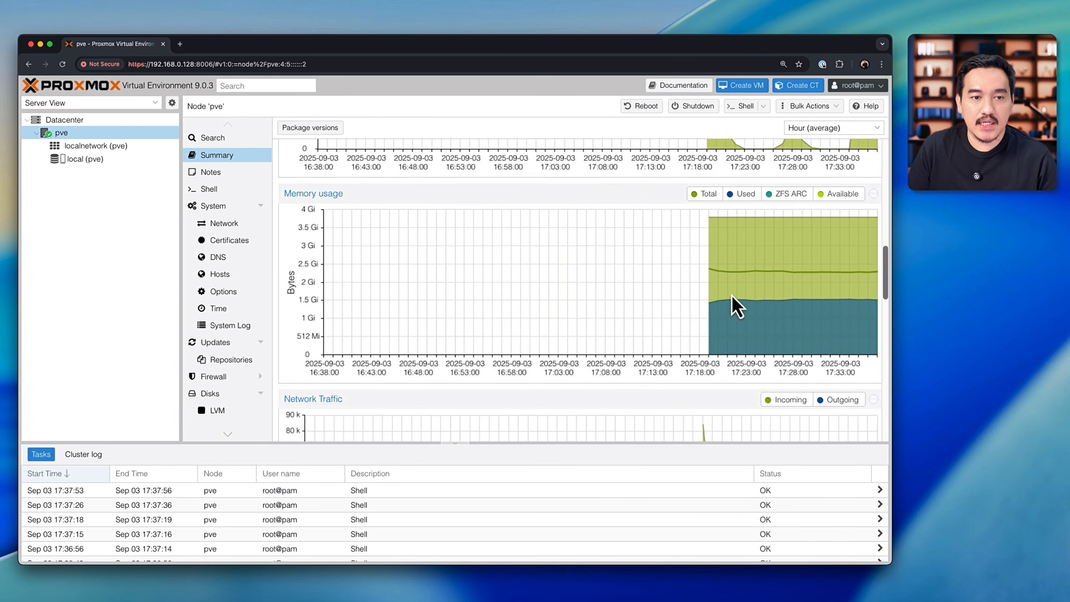
pyautogui.scroll(-3, 736, 279)
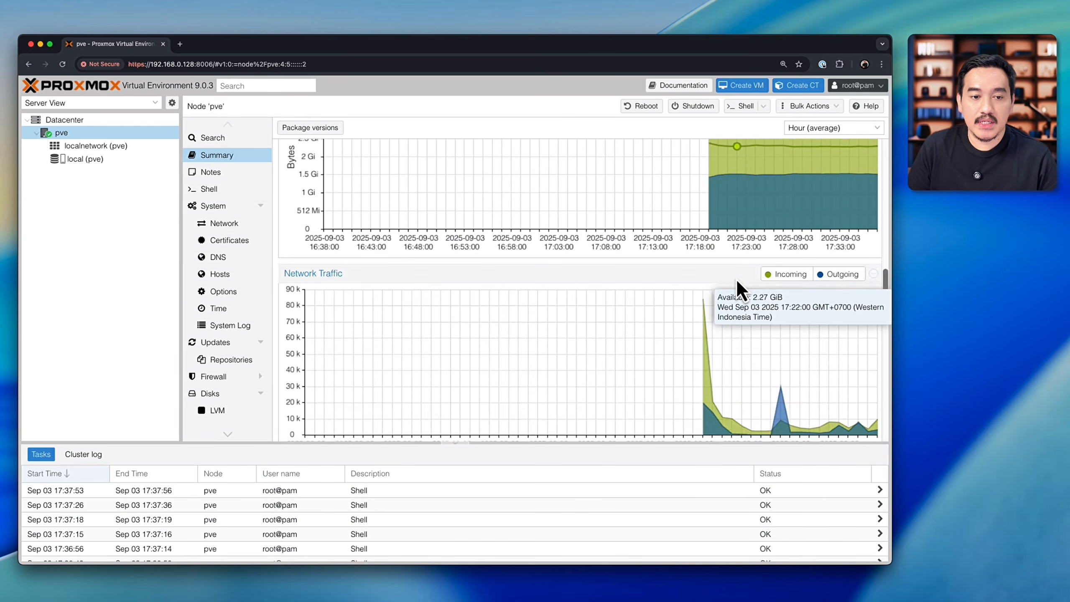
pyautogui.scroll(-3, 736, 278)
pyautogui.scroll(-7, 772, 276)
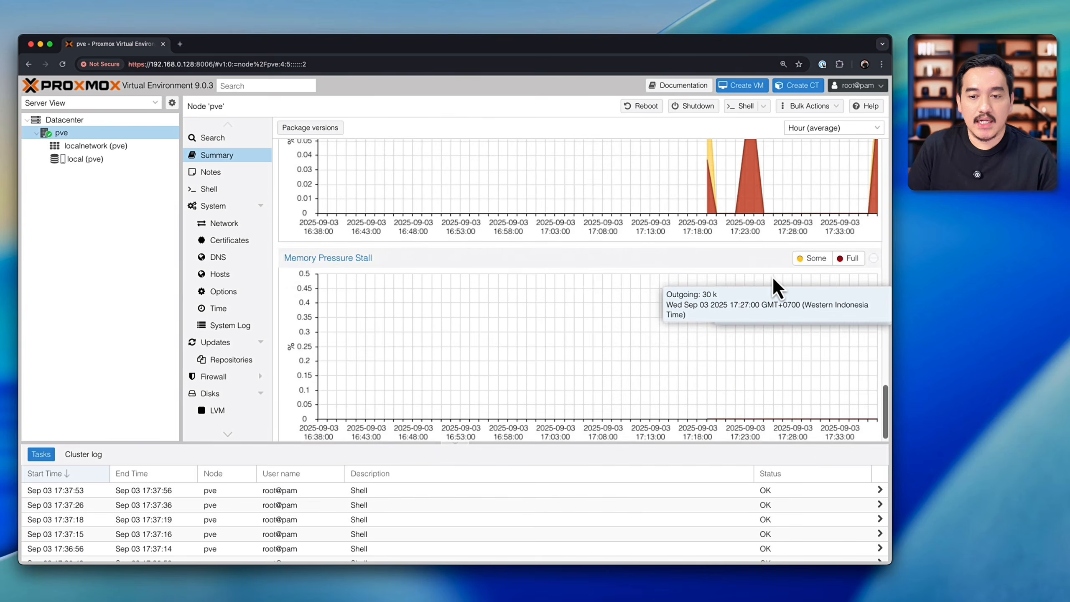
pyautogui.scroll(20, 773, 277)
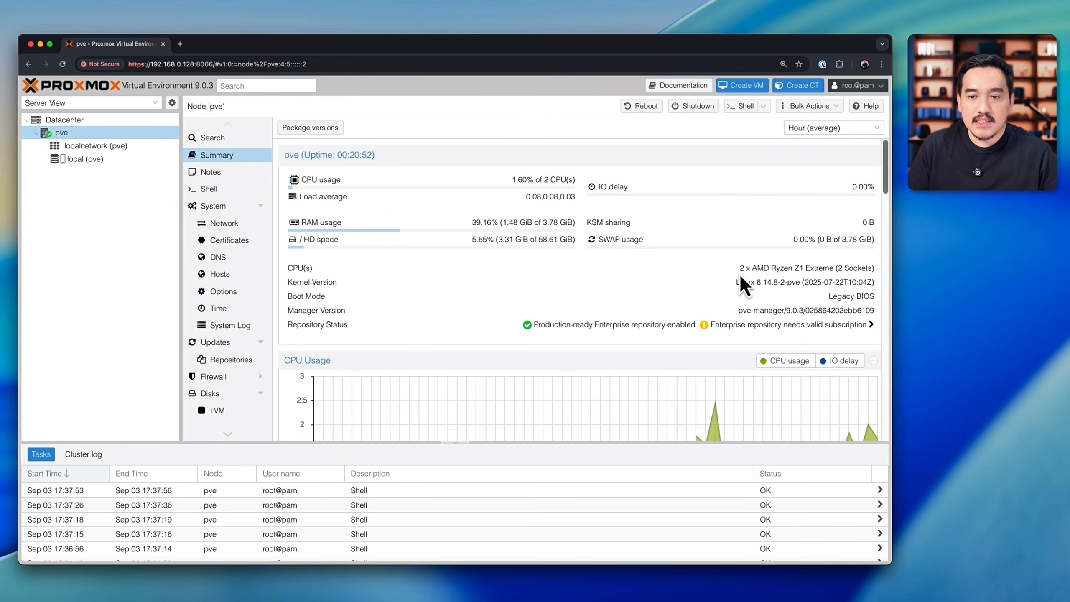
# Step: Inspect the processor model and kernel version in the pve node's summary
pyautogui.moveTo(739, 271); pyautogui.dragTo(834, 267)
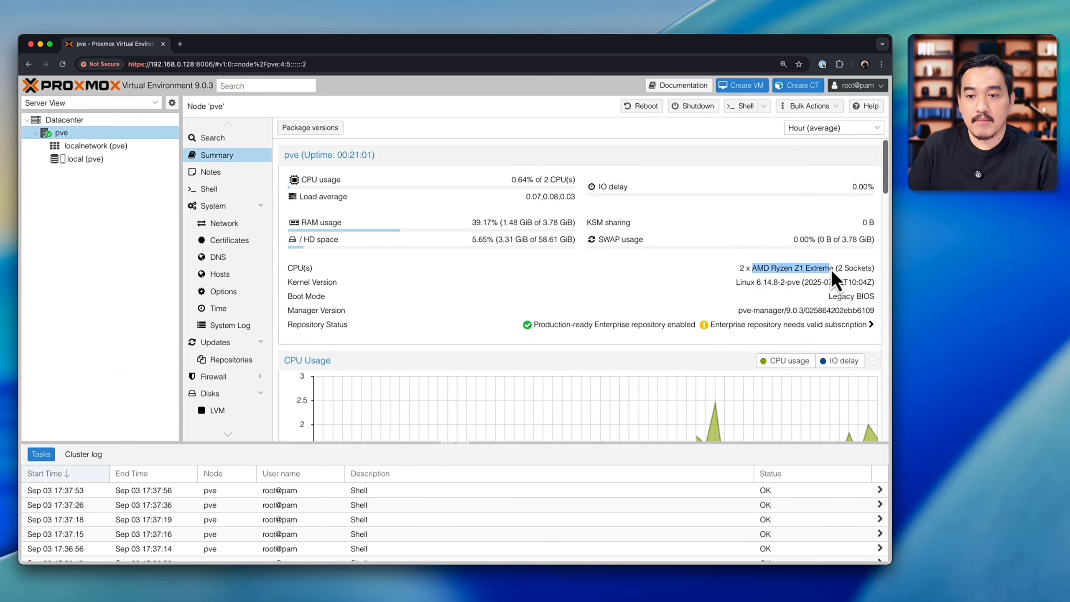
pyautogui.click(765, 255)
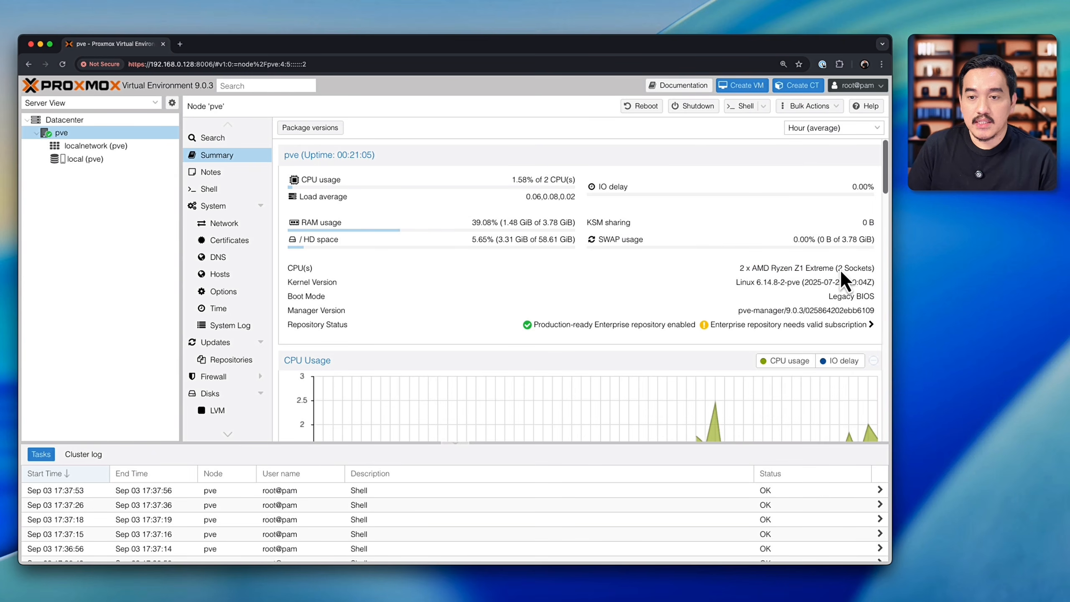
pyautogui.moveTo(741, 285)
pyautogui.mouseDown()
pyautogui.moveTo(783, 288)
pyautogui.moveTo(740, 287)
pyautogui.mouseUp()
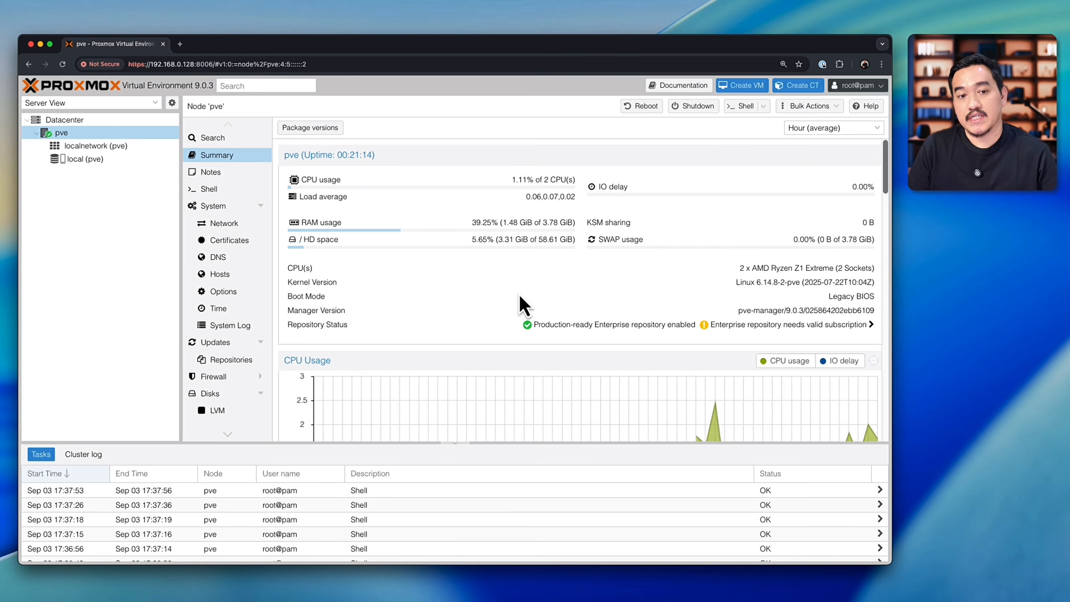
# Step: Browse the pve node's Shell, Network, Certificates, DNS, Hosts, Time and Disks pages, and return to its shell
pyautogui.click(223, 192)
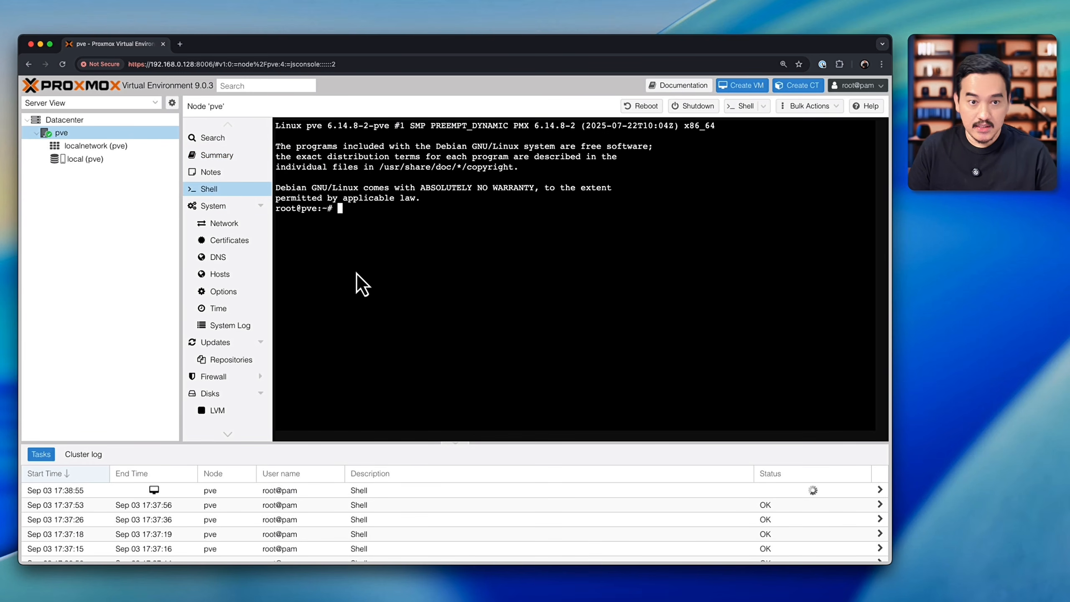
pyautogui.click(236, 225)
pyautogui.click(237, 241)
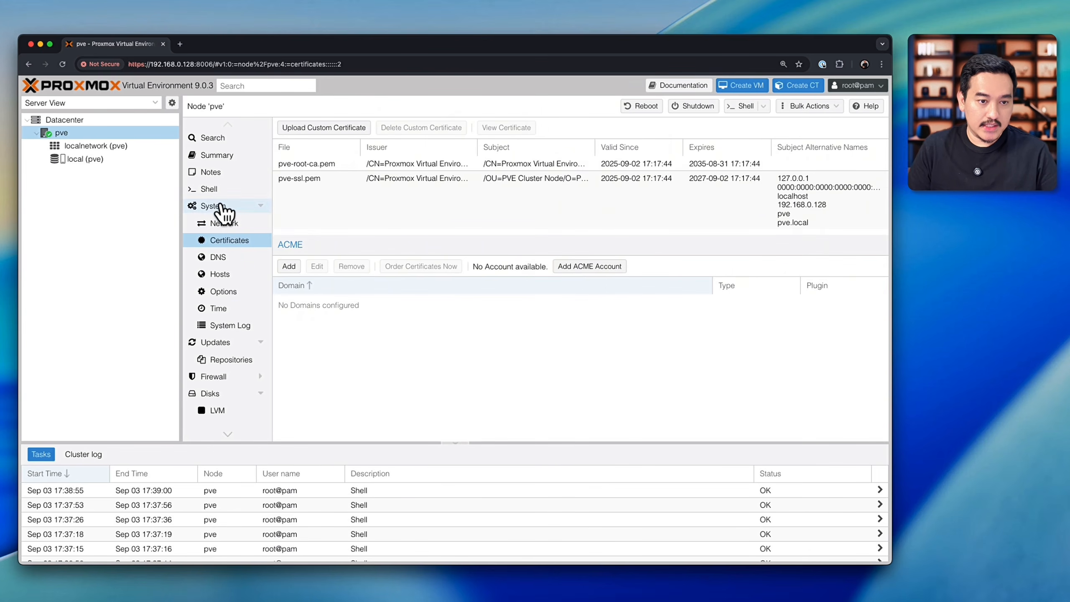
pyautogui.click(234, 259)
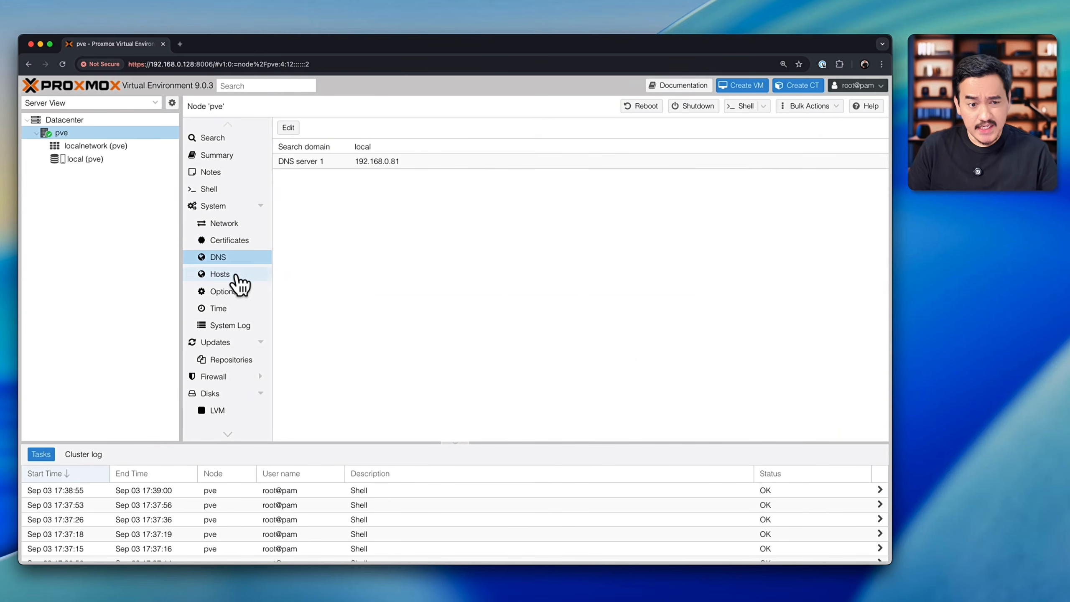
pyautogui.click(231, 275)
pyautogui.click(228, 308)
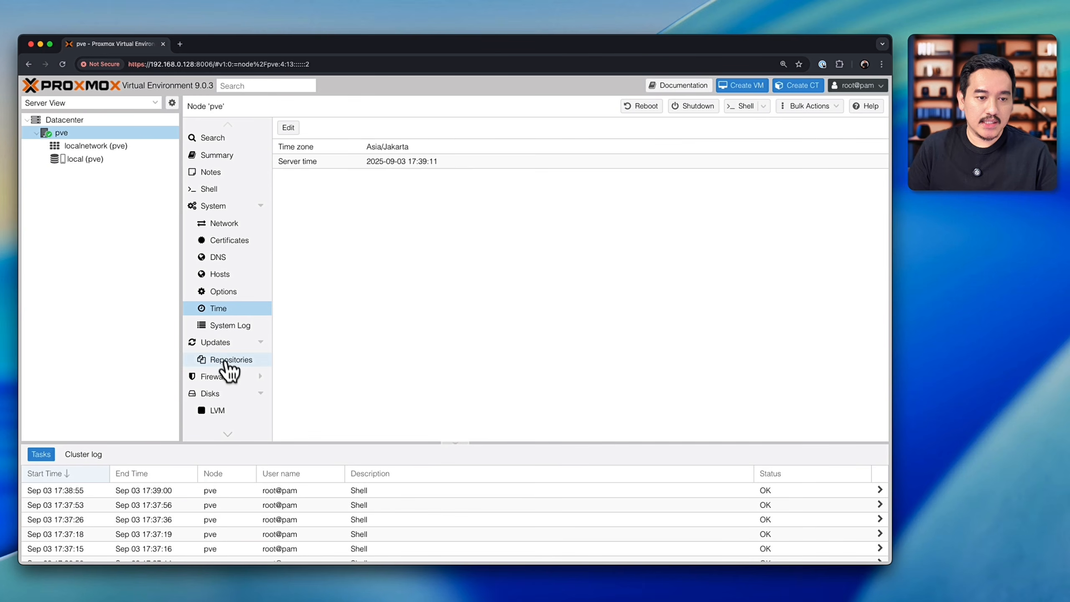
pyautogui.scroll(-3, 232, 362)
pyautogui.click(222, 282)
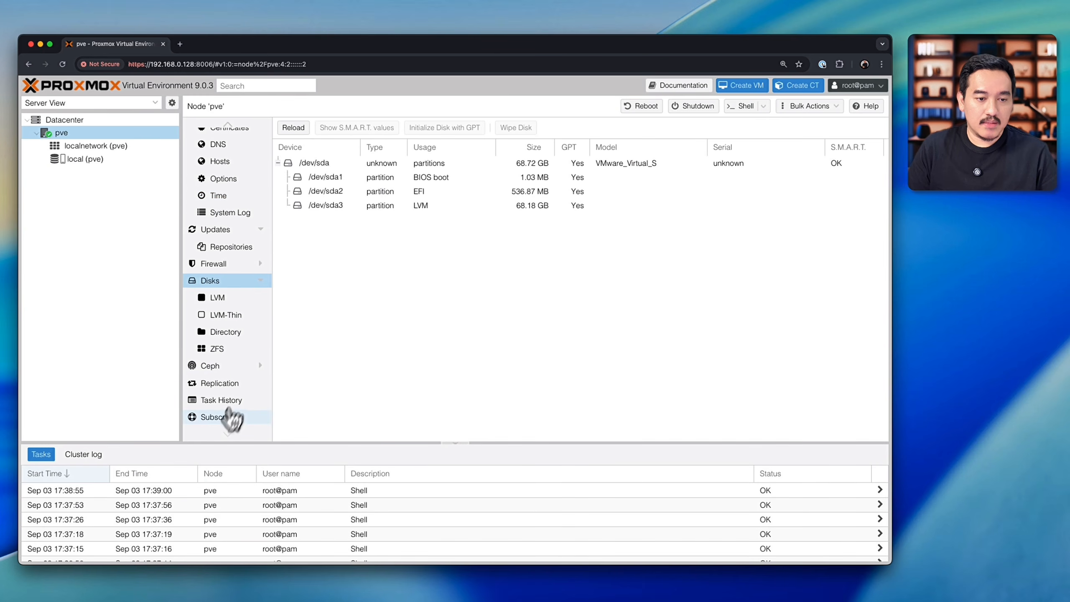
pyautogui.scroll(2, 246, 235)
pyautogui.scroll(3, 222, 254)
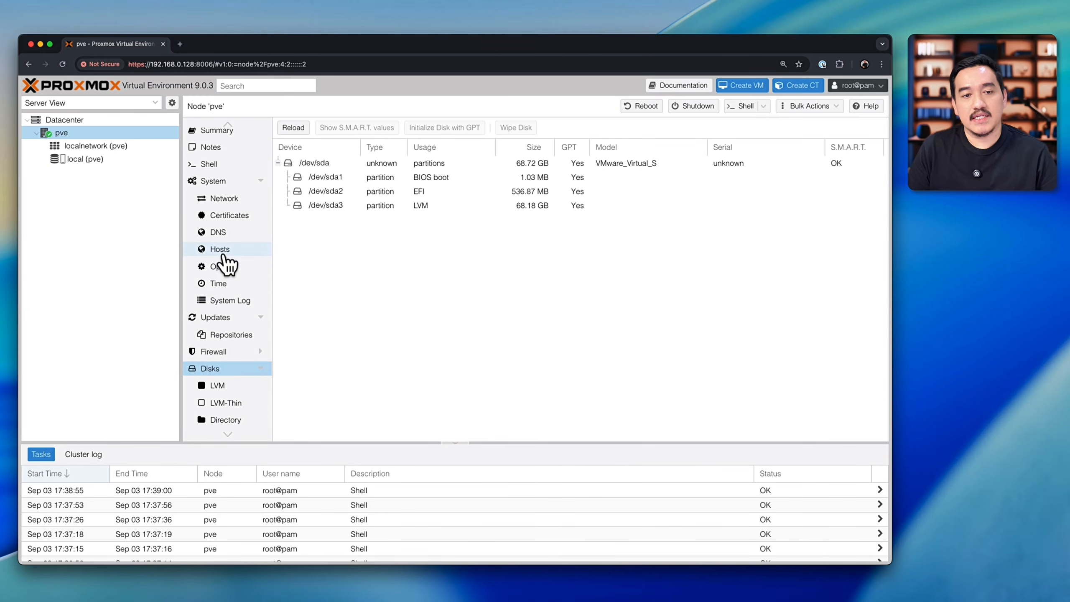
pyautogui.click(219, 190)
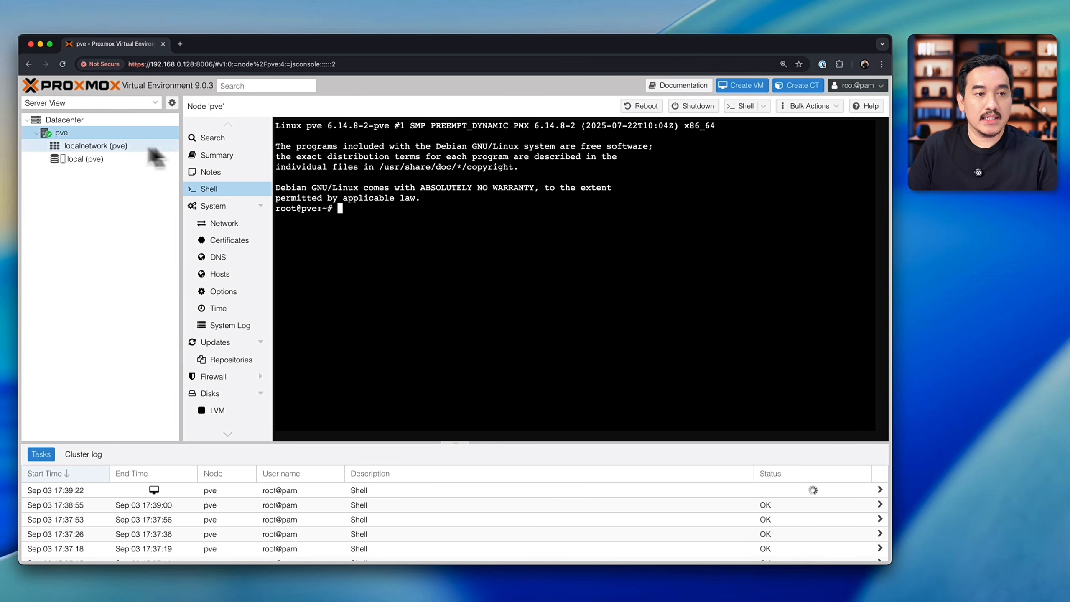
pyautogui.click(122, 134)
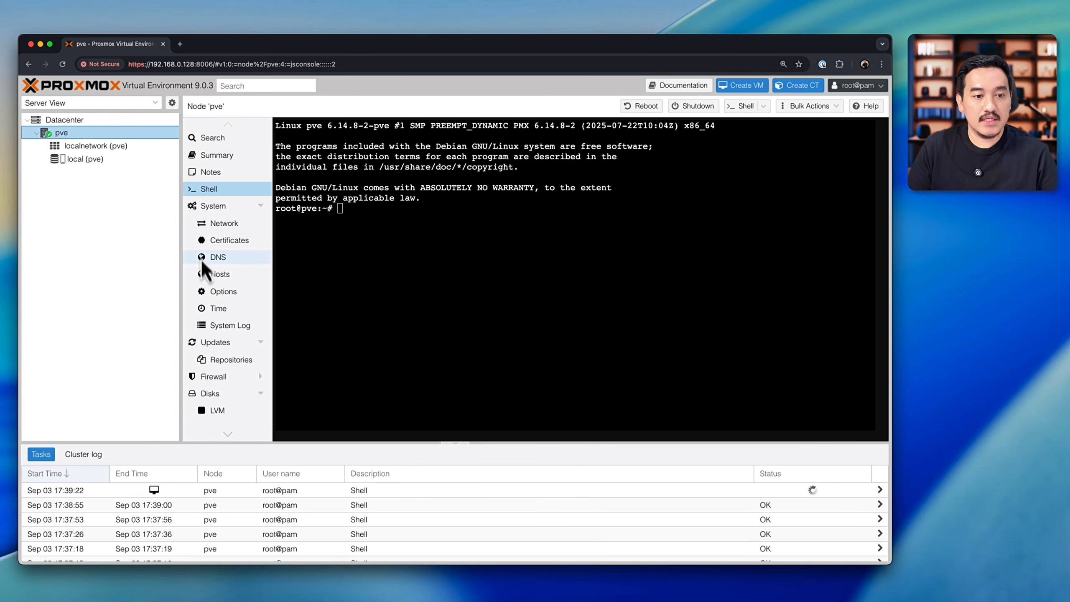
# Step: Refresh the package database from the pve node's Updates page, acknowledging the subscription notice and closing the task output
pyautogui.click(228, 348)
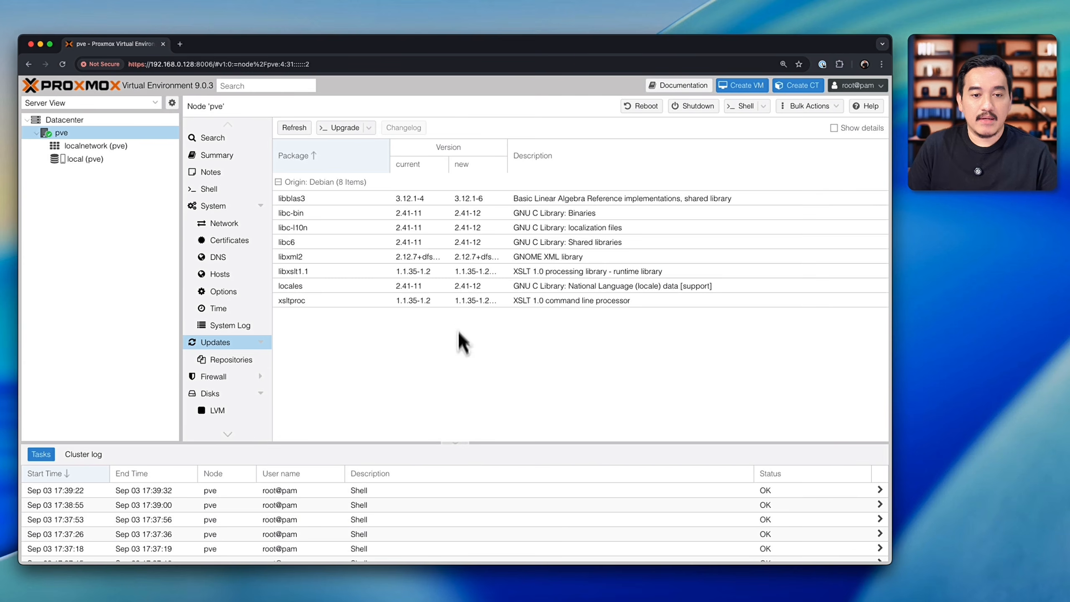
pyautogui.click(297, 131)
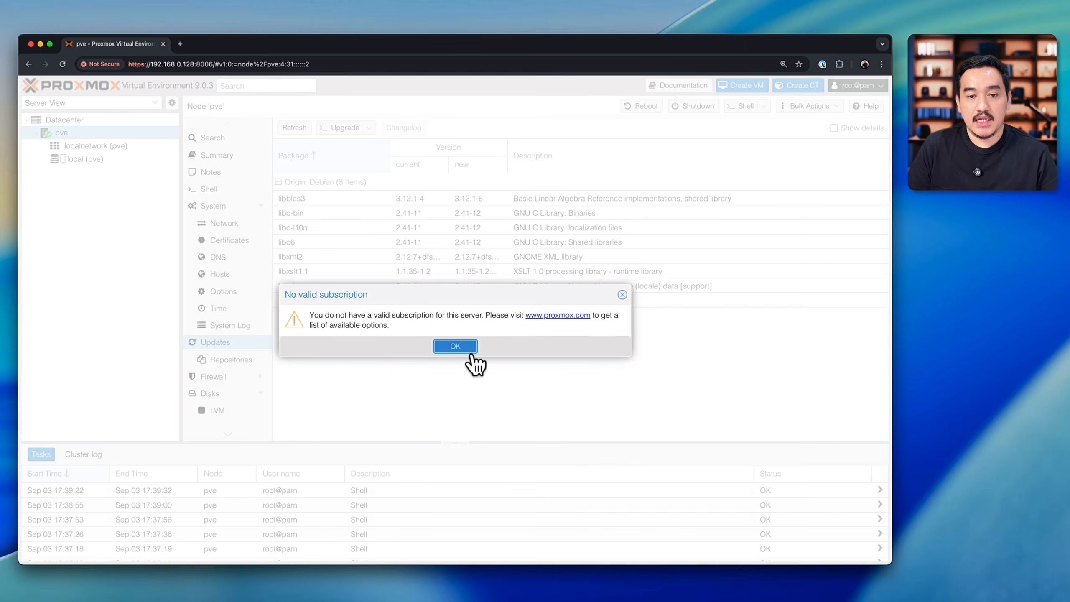
pyautogui.click(455, 346)
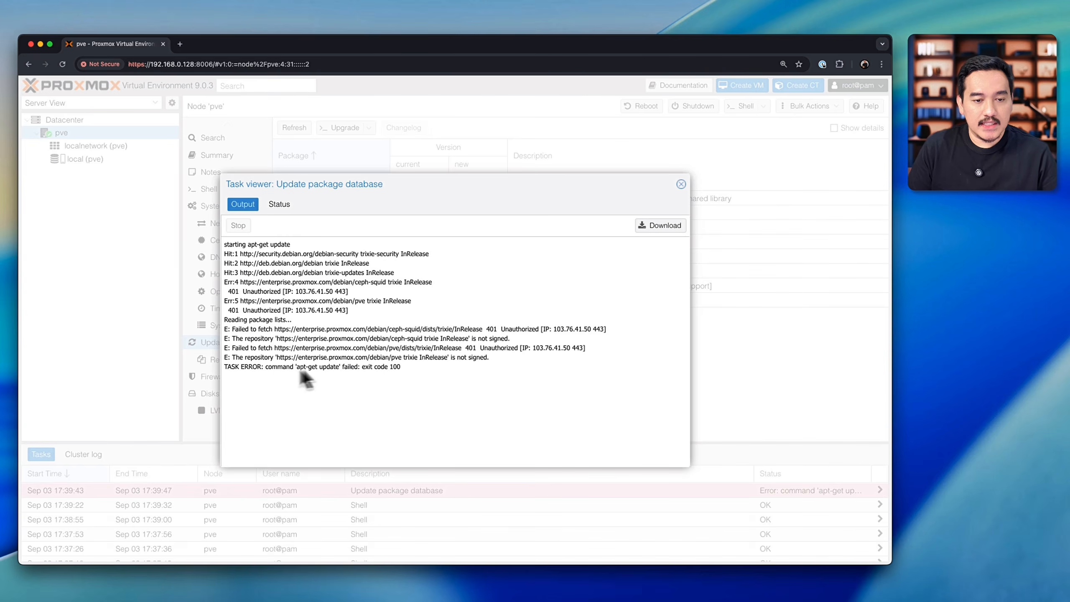
pyautogui.click(681, 184)
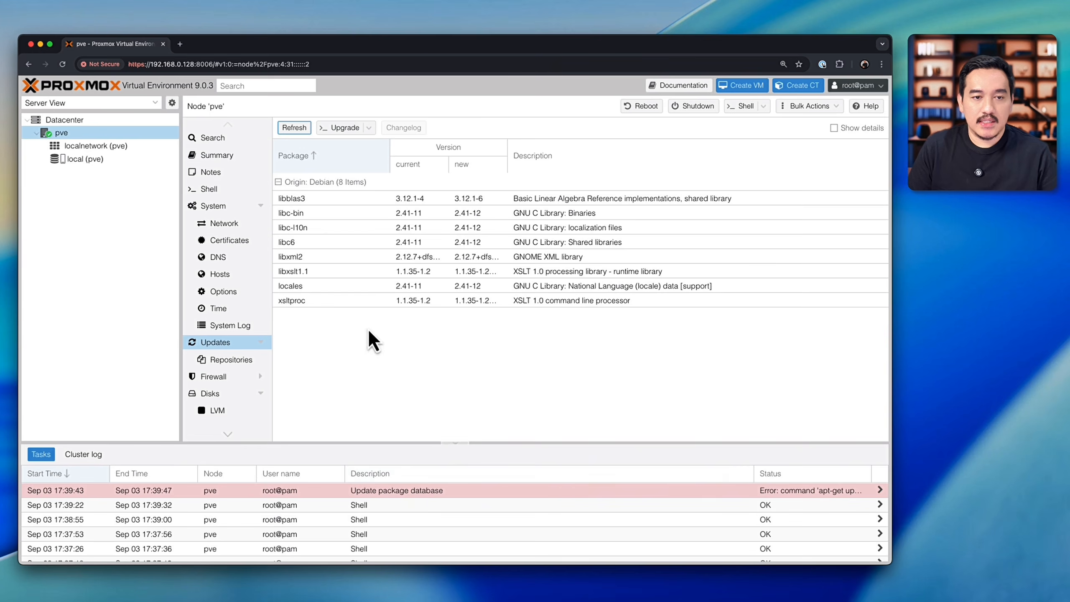
# Step: Upgrade the pve node's listed Debian packages in the upgrade console, accepting the installation, and close the console
pyautogui.click(340, 128)
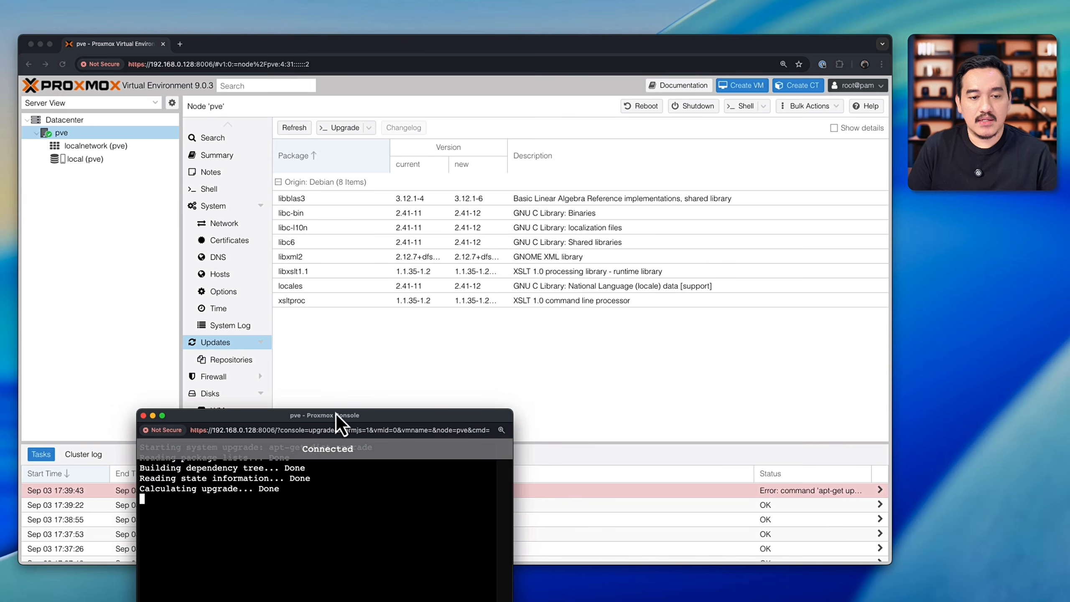
pyautogui.moveTo(336, 414); pyautogui.dragTo(407, 230)
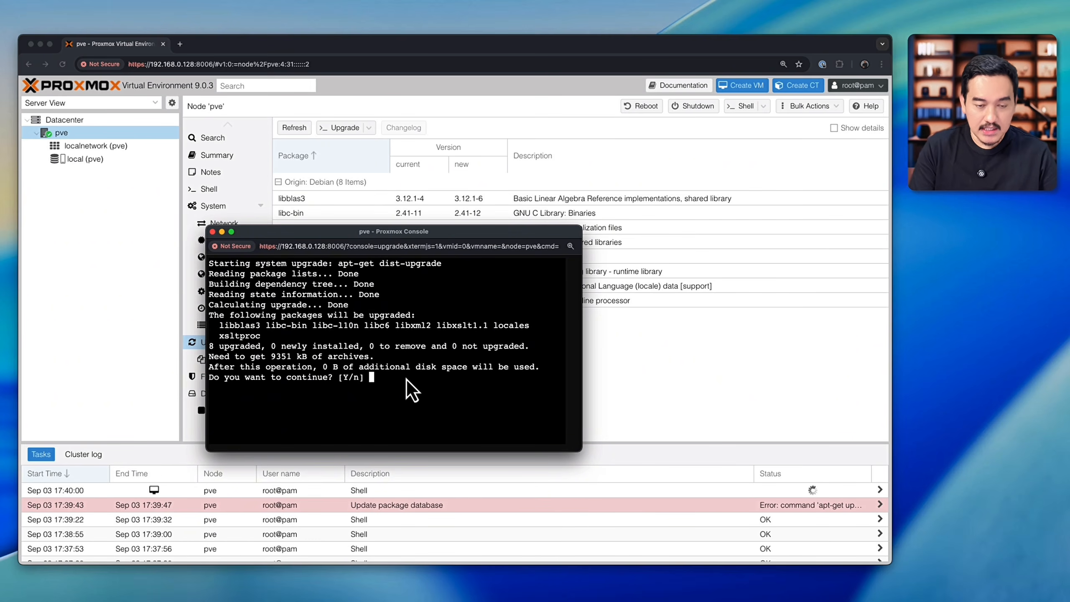
pyautogui.press('Return')
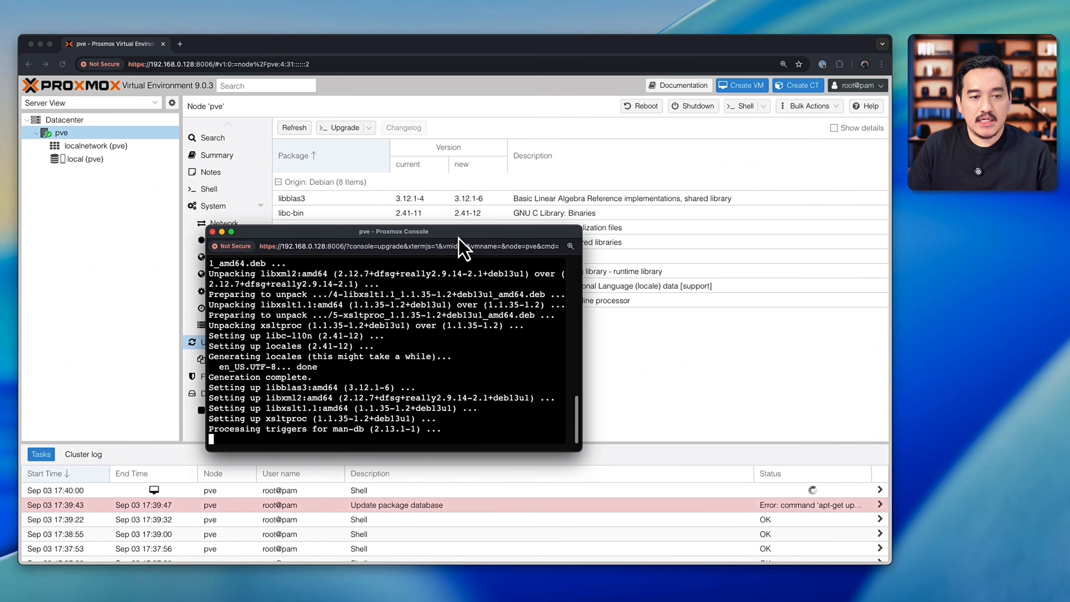
pyautogui.moveTo(458, 238); pyautogui.dragTo(392, 163)
pyautogui.moveTo(511, 373); pyautogui.dragTo(728, 451)
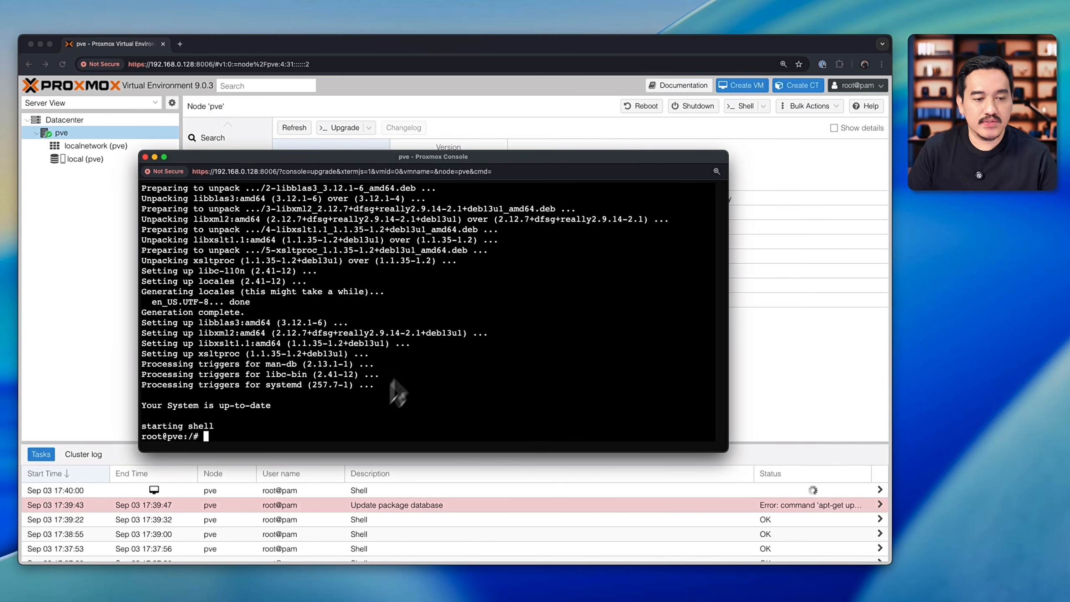
pyautogui.click(146, 156)
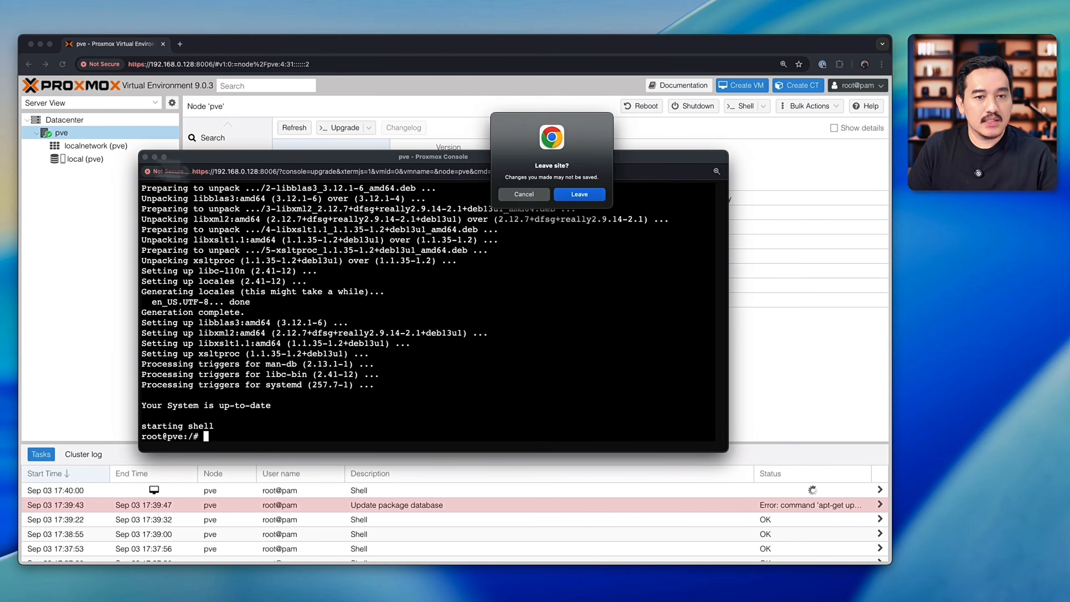
pyautogui.click(585, 196)
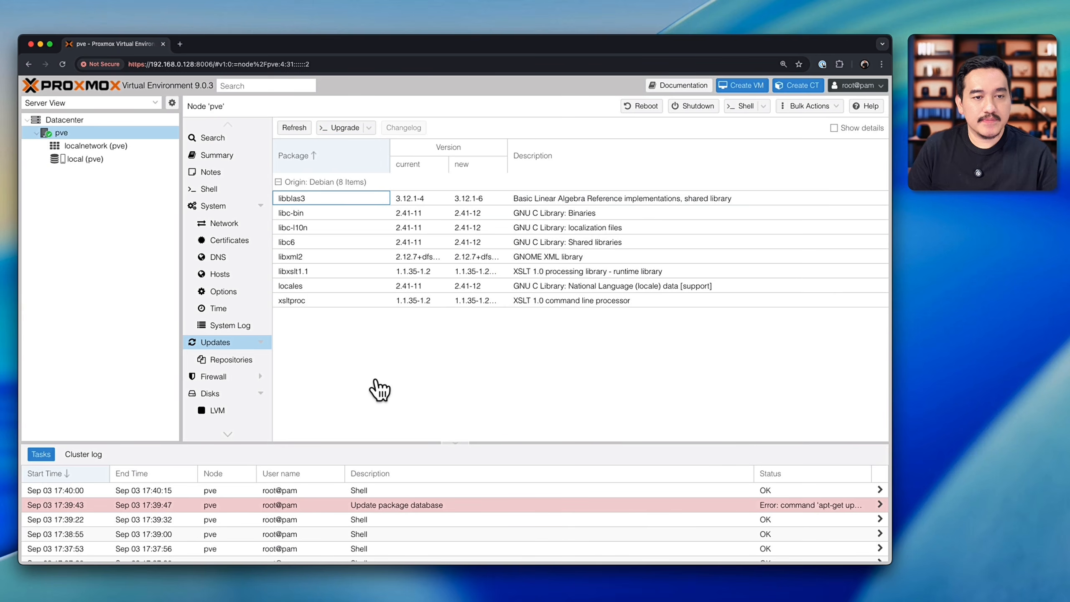
# Step: Retry the package database update from the Updates page and dismiss its task output
pyautogui.click(295, 128)
pyautogui.click(462, 349)
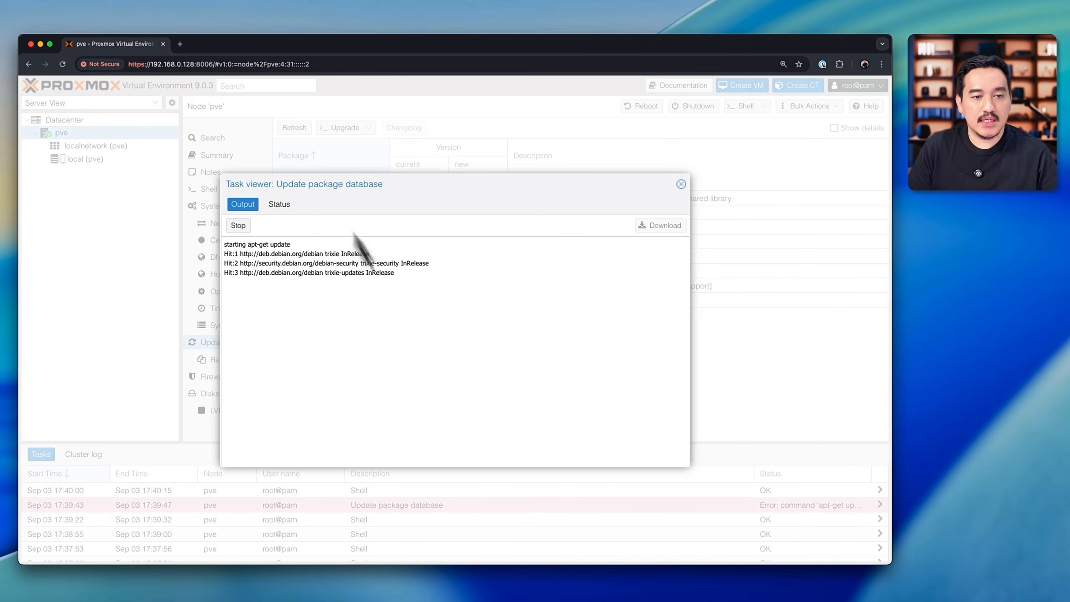
pyautogui.click(681, 184)
# Step: Run apt-get update in the pve node's shell
pyautogui.click(224, 190)
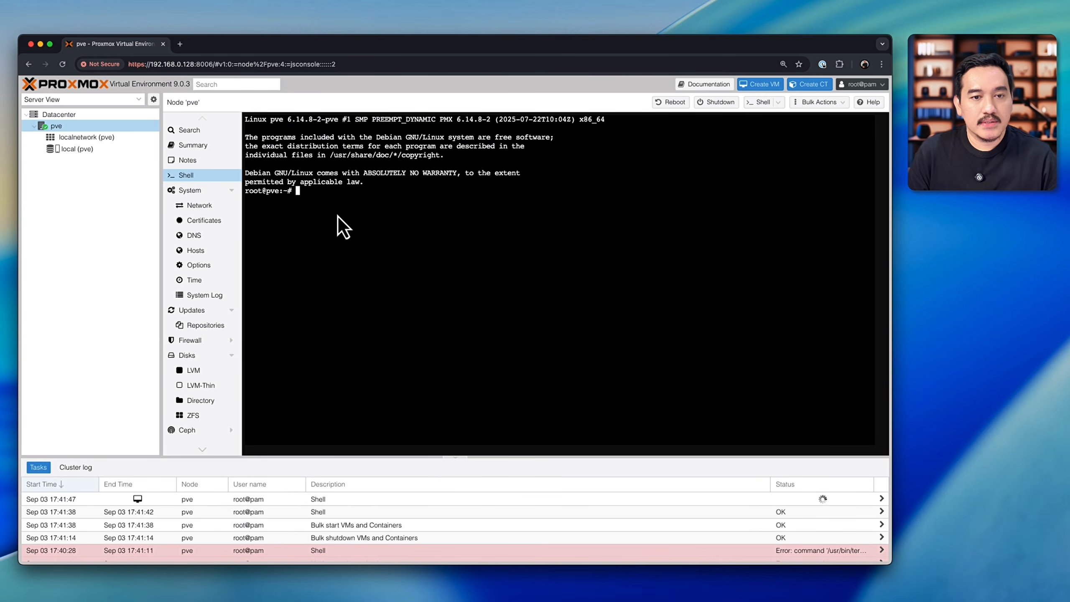
pyautogui.write('apt-get update')
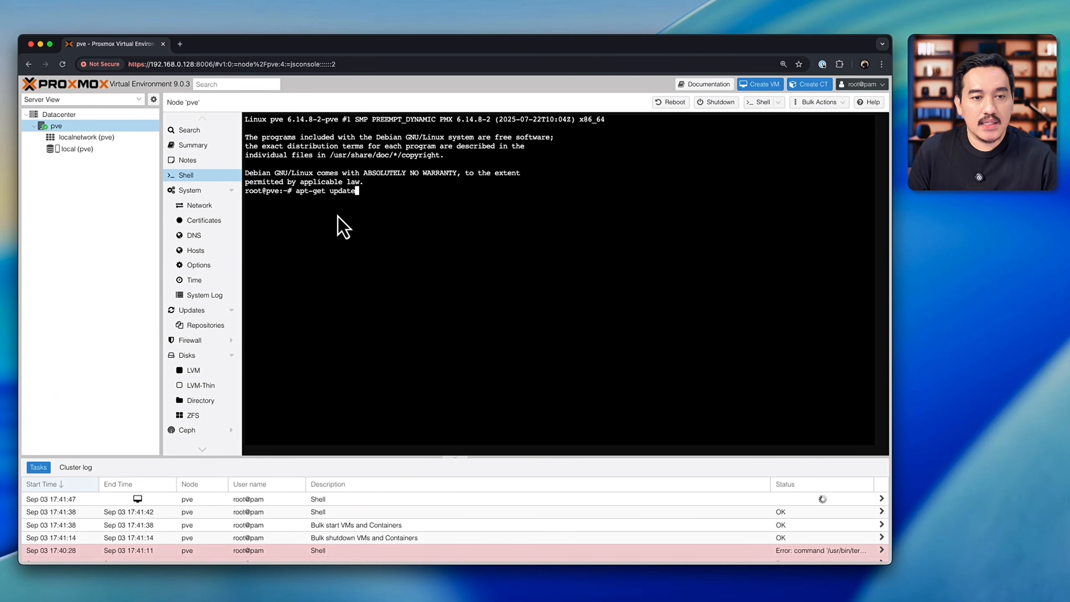
pyautogui.press('Return')
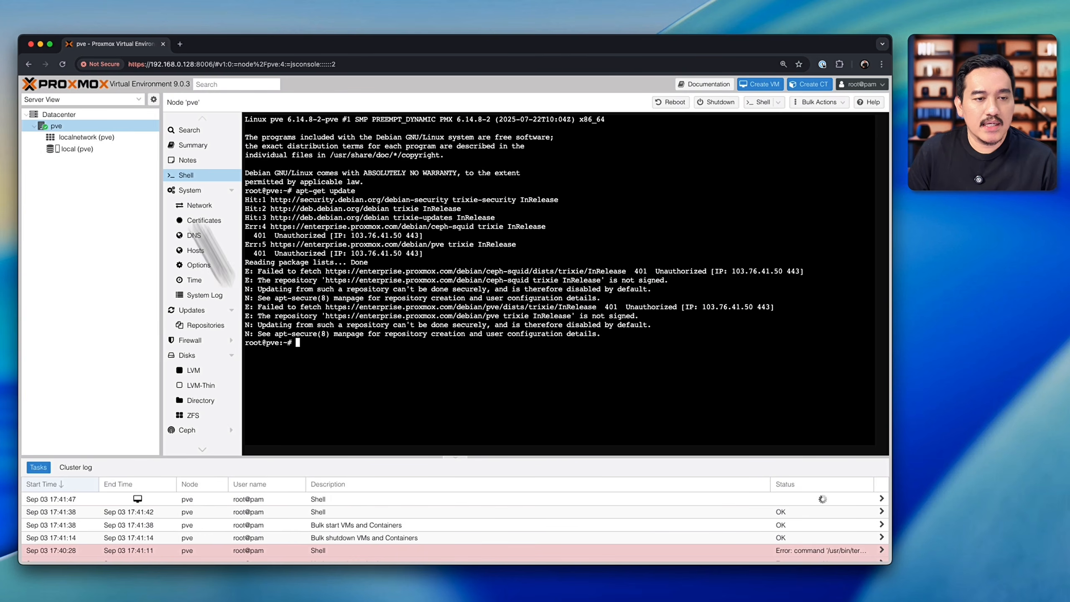
# Step: Disable the ceph-squid and pve enterprise repositories in the pve node's APT repositories
pyautogui.click(206, 325)
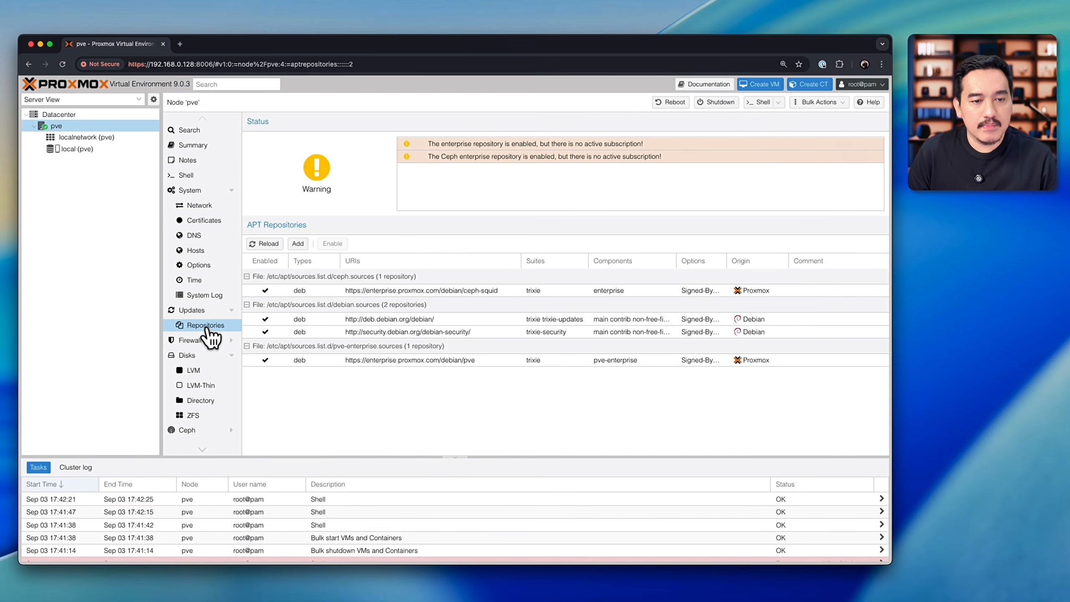
pyautogui.click(266, 291)
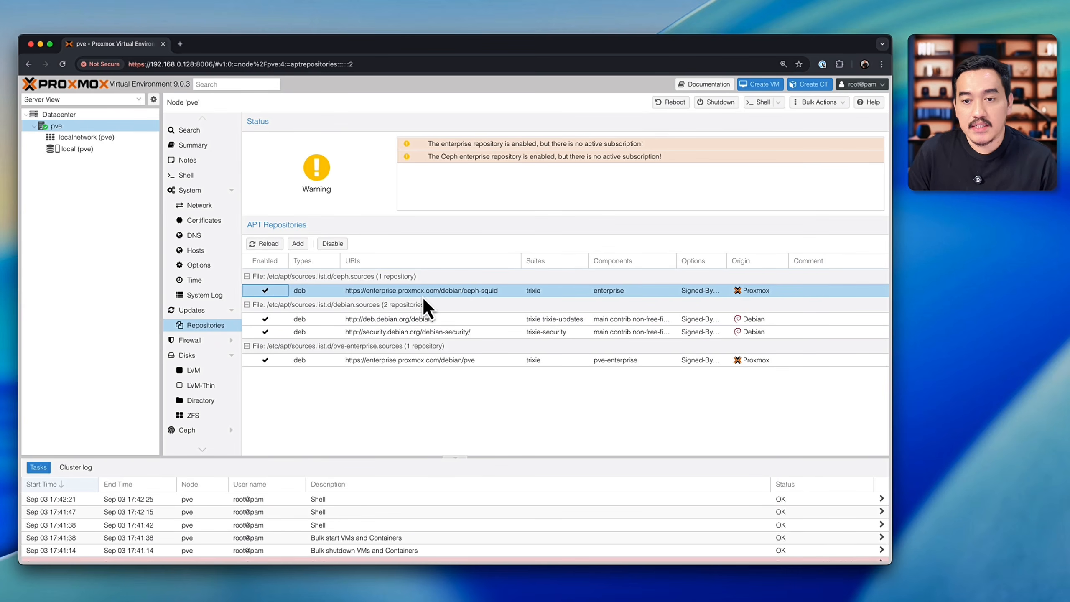
pyautogui.click(332, 243)
pyautogui.click(356, 366)
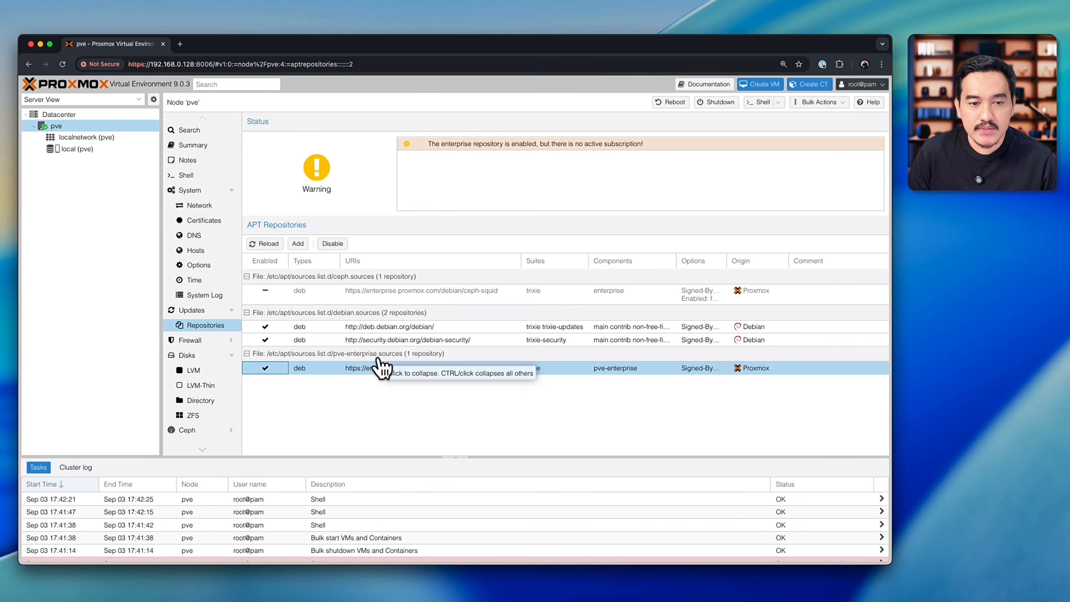
pyautogui.click(333, 244)
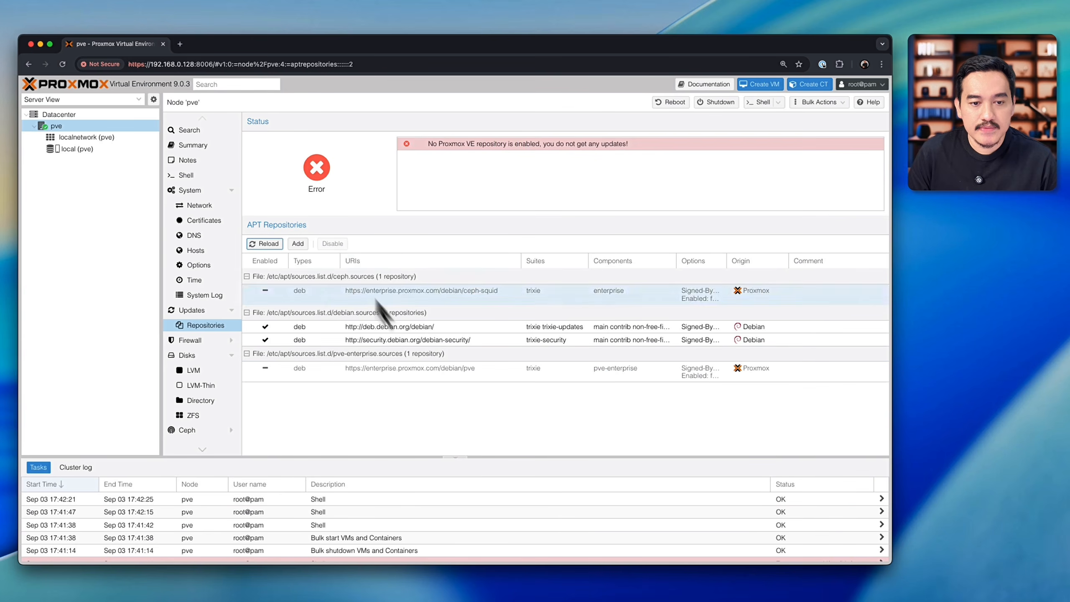
# Step: Refresh the package database with only the Debian repositories enabled, and close the task output
pyautogui.click(204, 295)
pyautogui.click(200, 313)
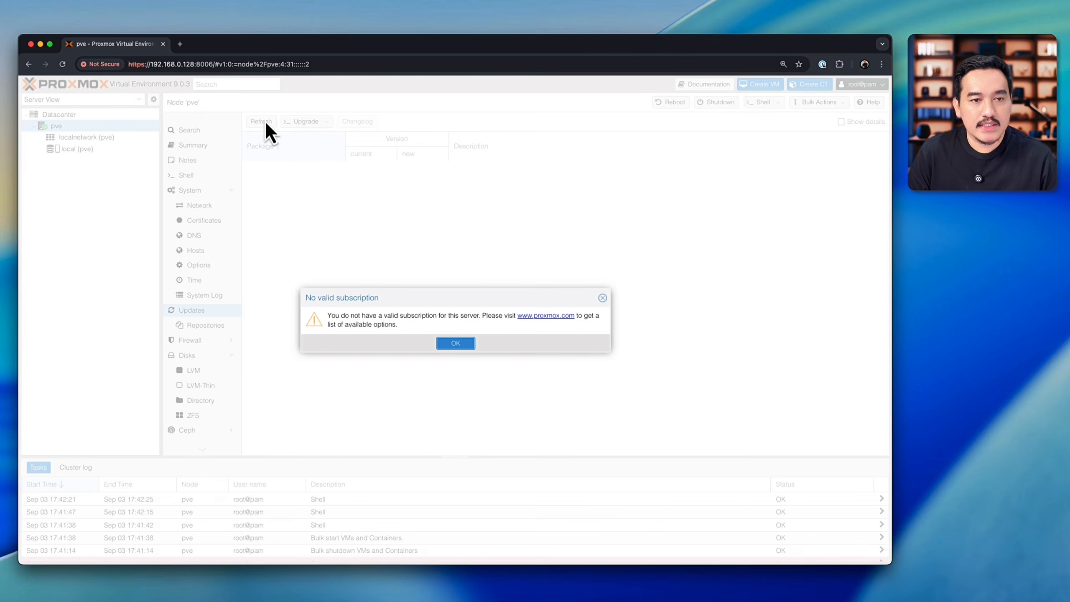
pyautogui.click(476, 343)
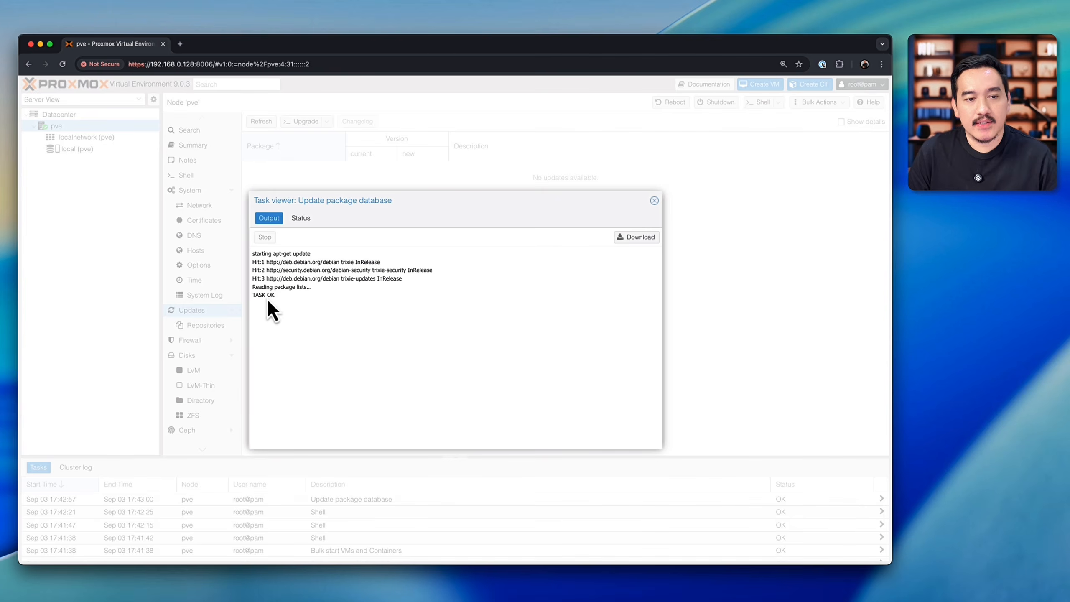
pyautogui.click(654, 201)
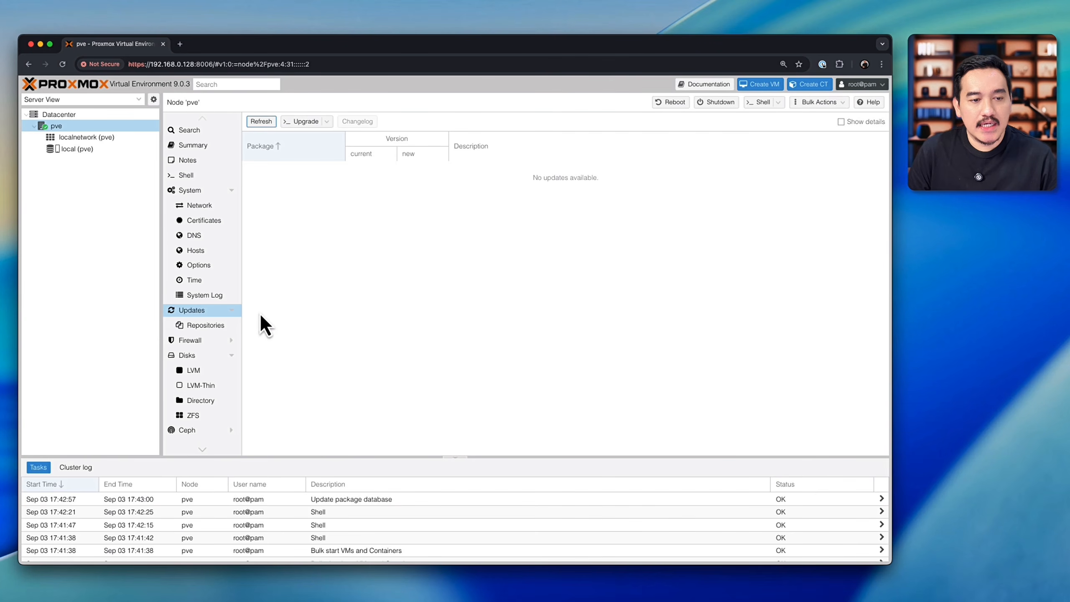
# Step: Inspect the disabled ceph-squid and pve-enterprise entries in the node's APT repository list
pyautogui.click(196, 327)
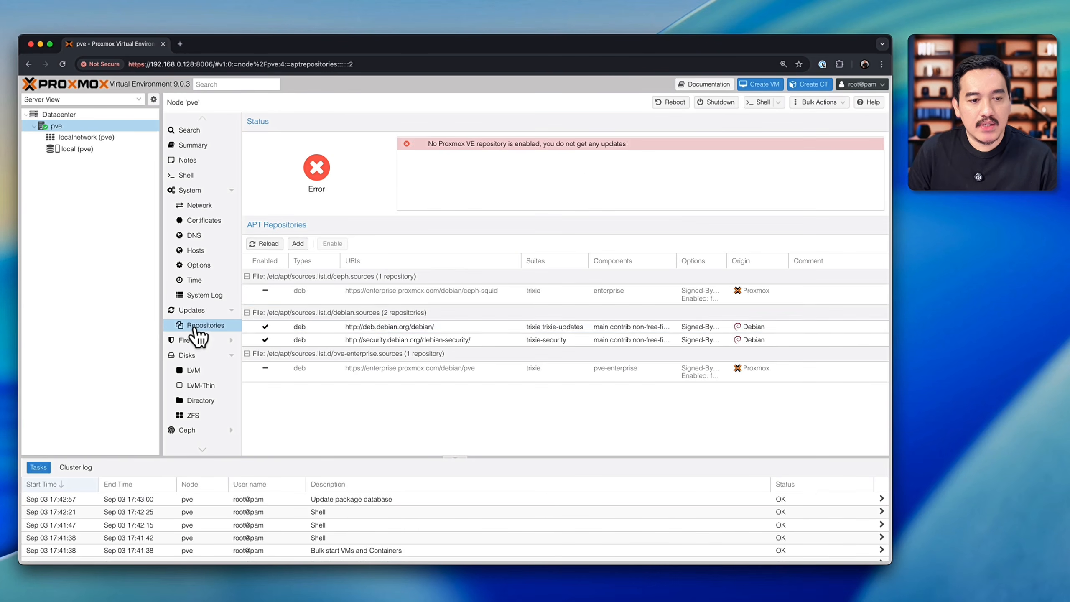
pyautogui.click(314, 298)
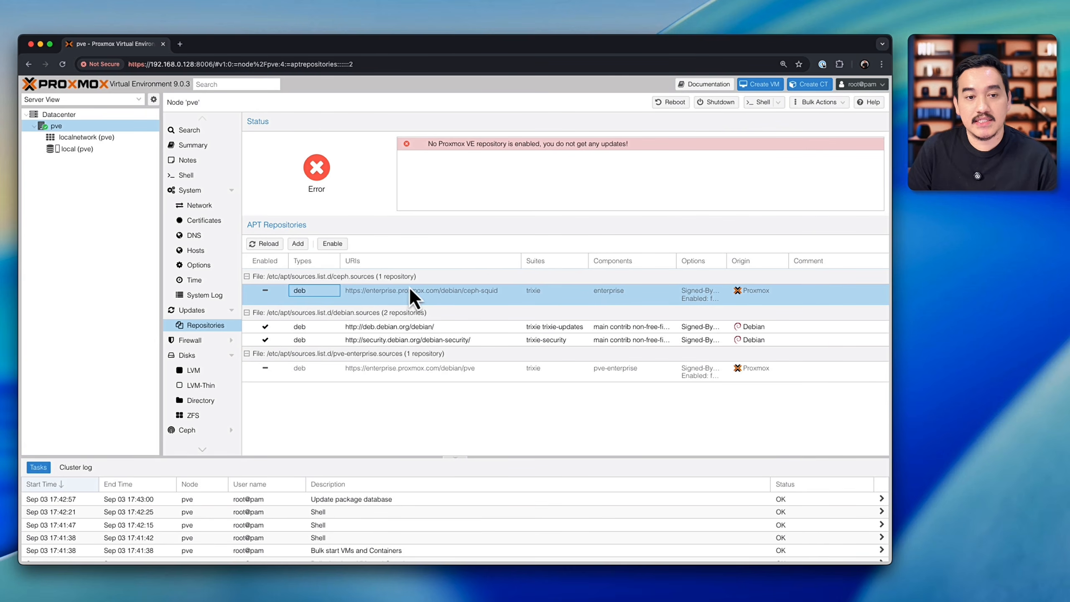
pyautogui.click(366, 369)
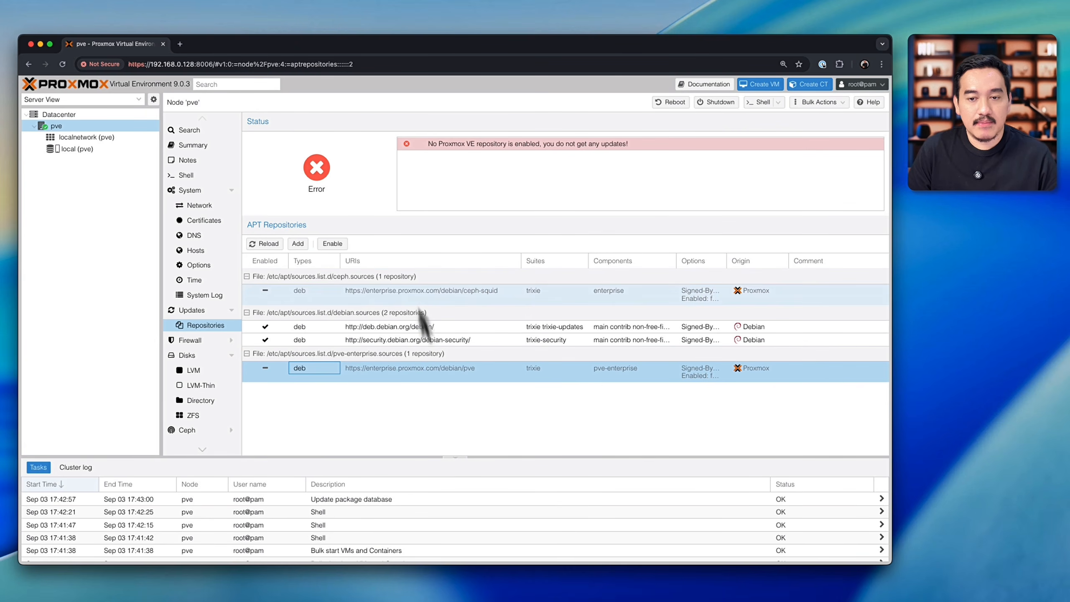
# Step: Refresh the package database again from the Updates page, and run apt-get update in the node's shell
pyautogui.click(199, 311)
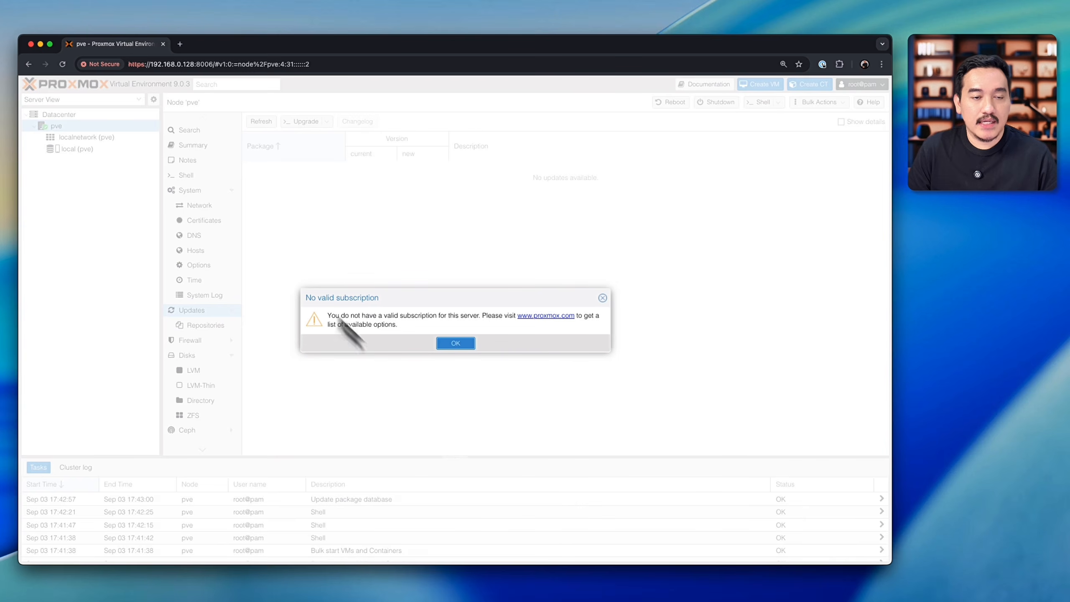
pyautogui.click(455, 344)
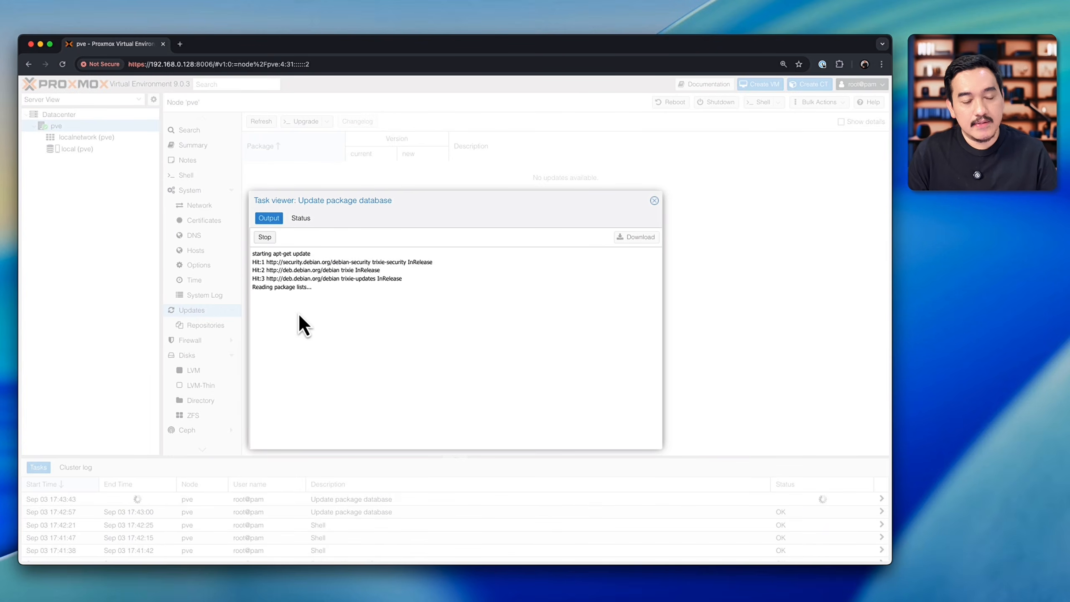
pyautogui.click(654, 200)
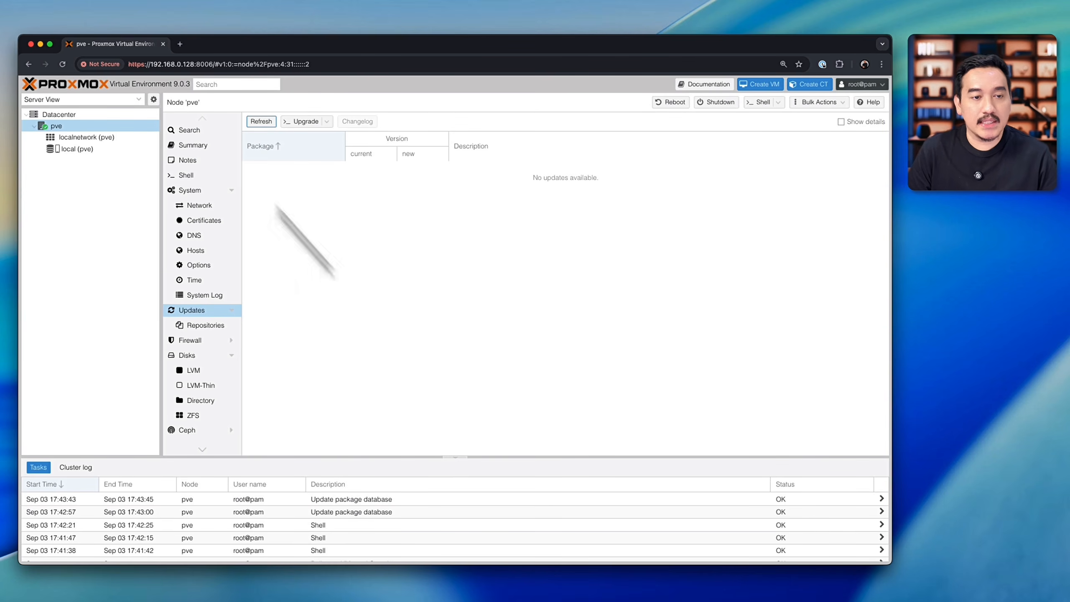
pyautogui.click(199, 179)
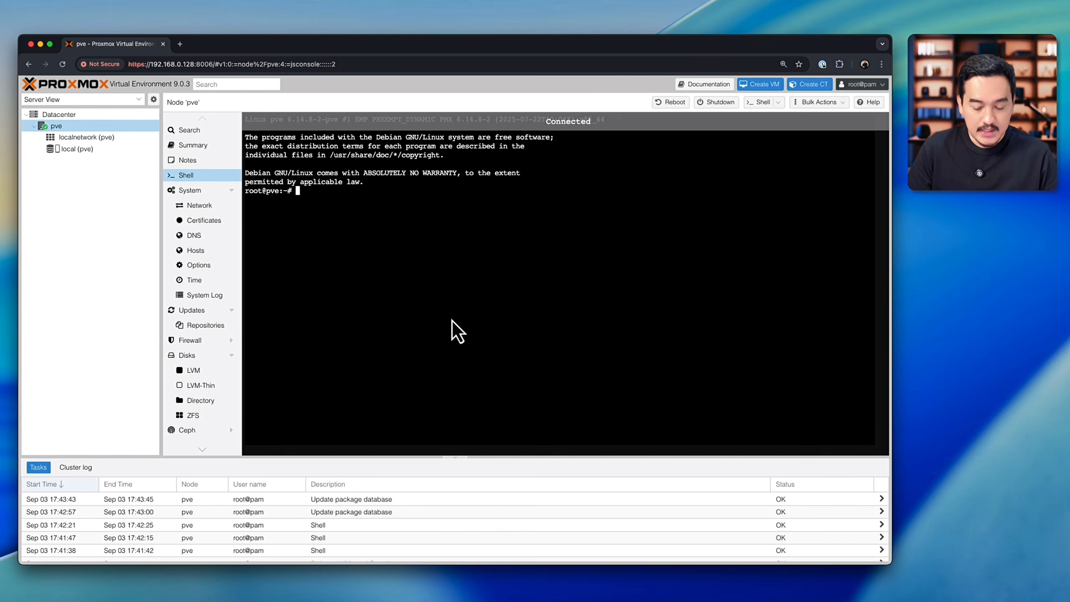
pyautogui.write('apt-get update')
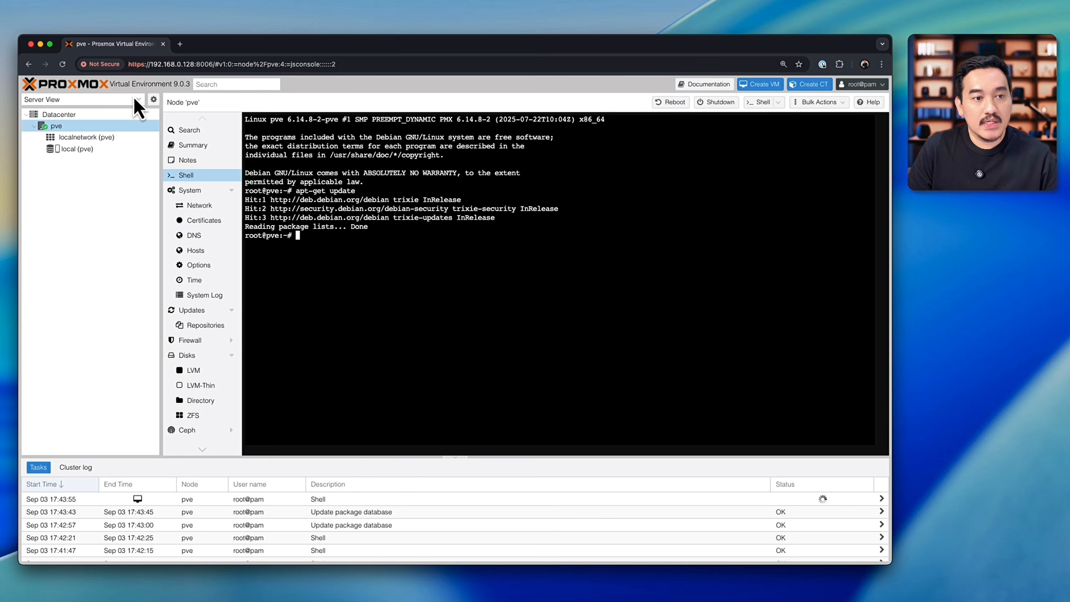
# Step: View the local storage summary and the localnetwork zone's VNets, and return to the pve node
pyautogui.click(91, 152)
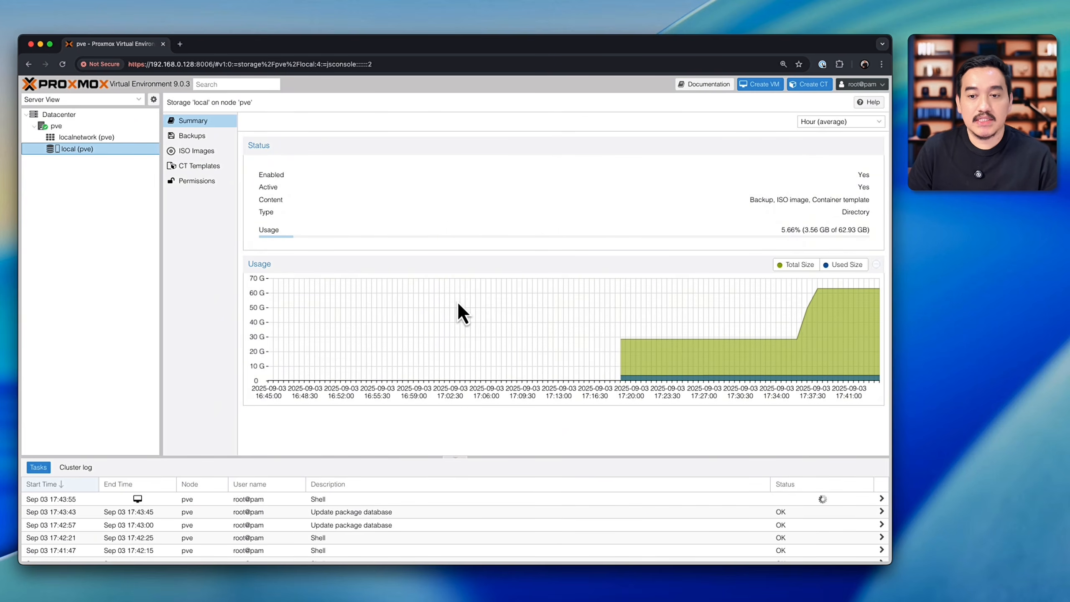
pyautogui.click(65, 136)
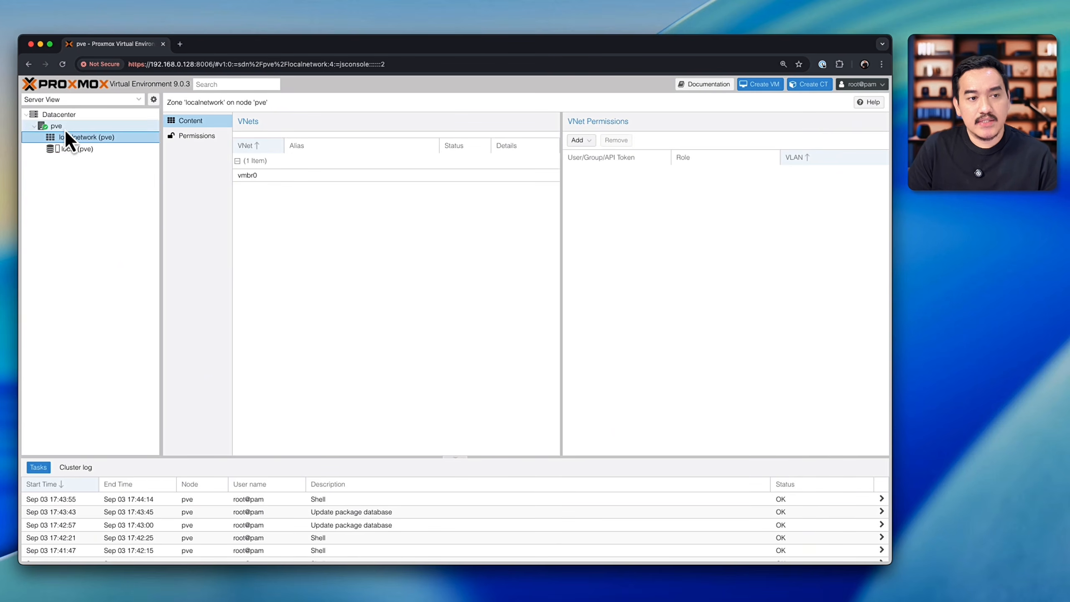
pyautogui.click(64, 126)
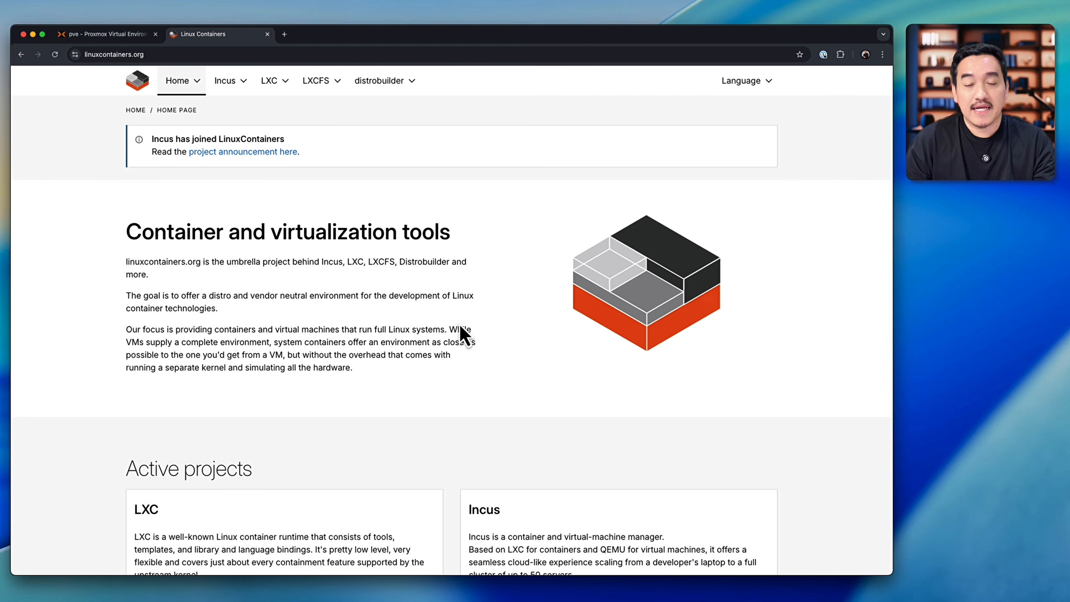
# Step: Switch from the Linux Containers site back to Proxmox and view the local storage's ISO images and summary
pyautogui.click(126, 35)
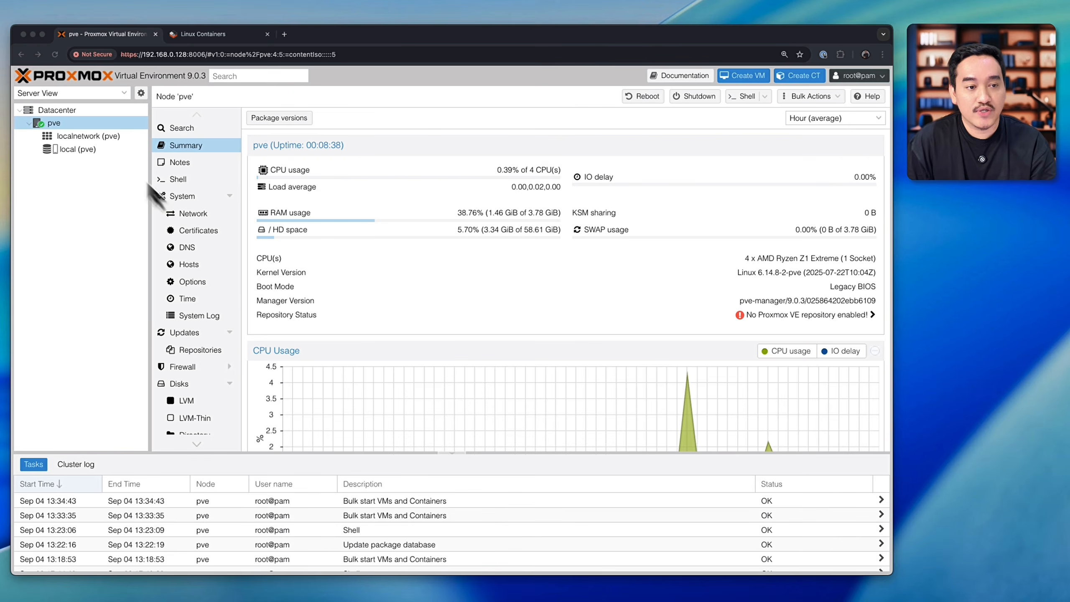
pyautogui.click(78, 149)
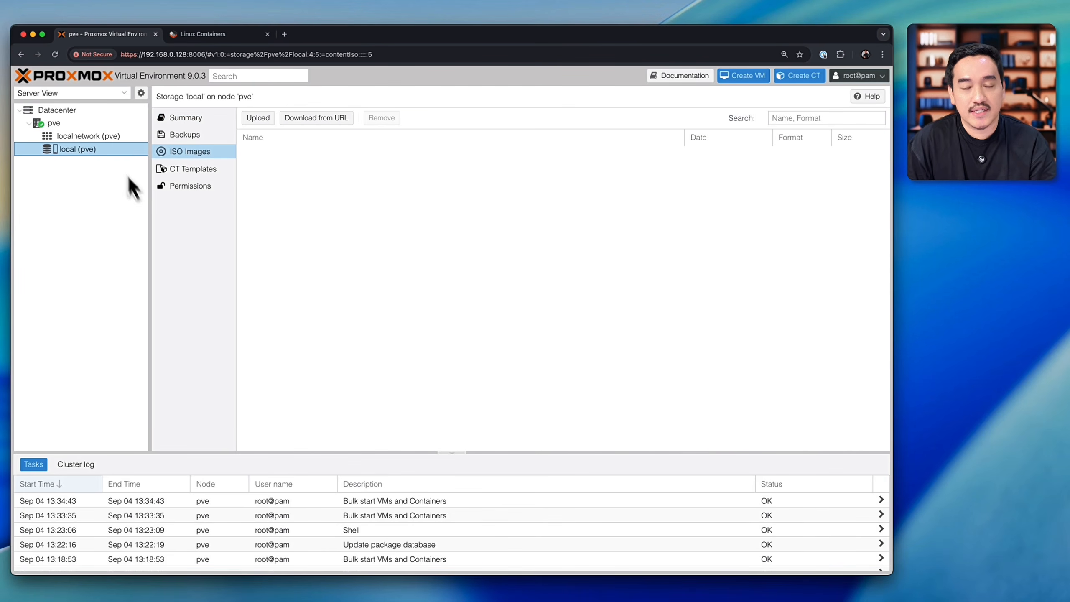
pyautogui.click(188, 119)
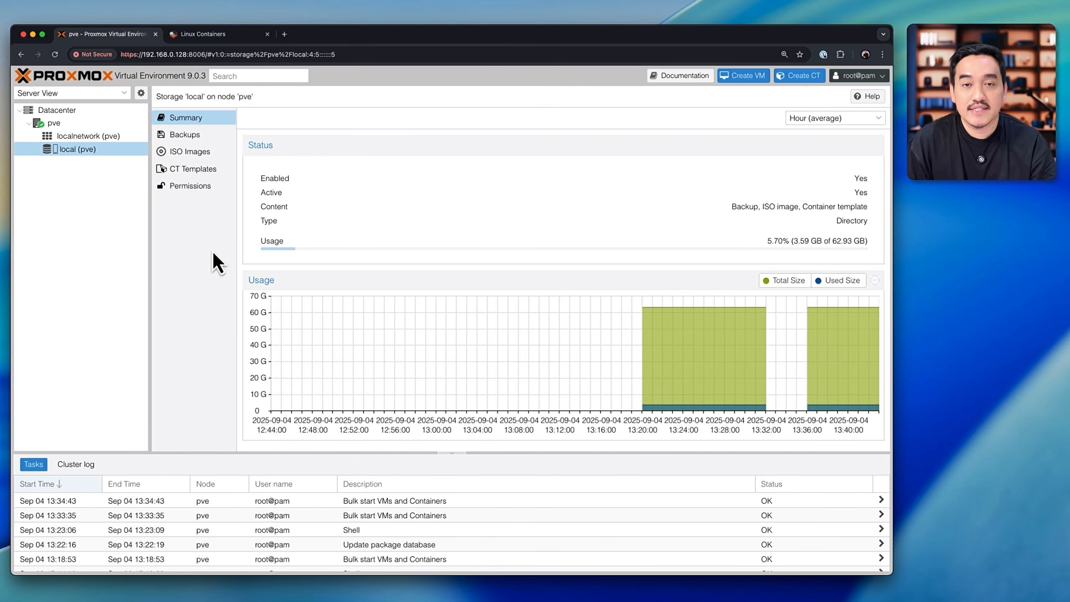
# Step: Look at the Download from URL dialog for the local storage's ISO images, and dismiss it
pyautogui.click(189, 153)
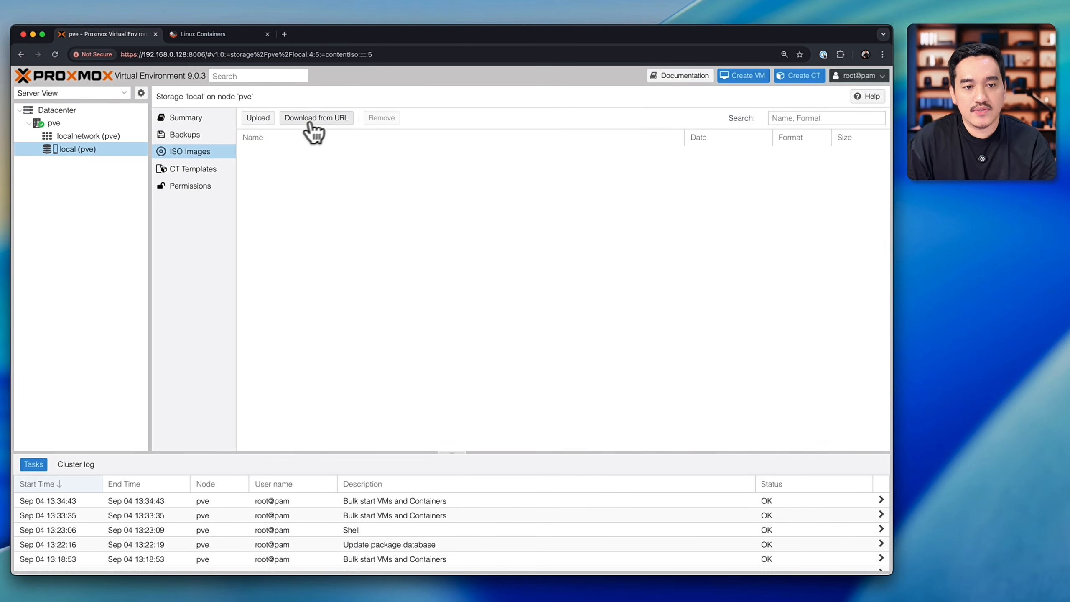
pyautogui.click(330, 132)
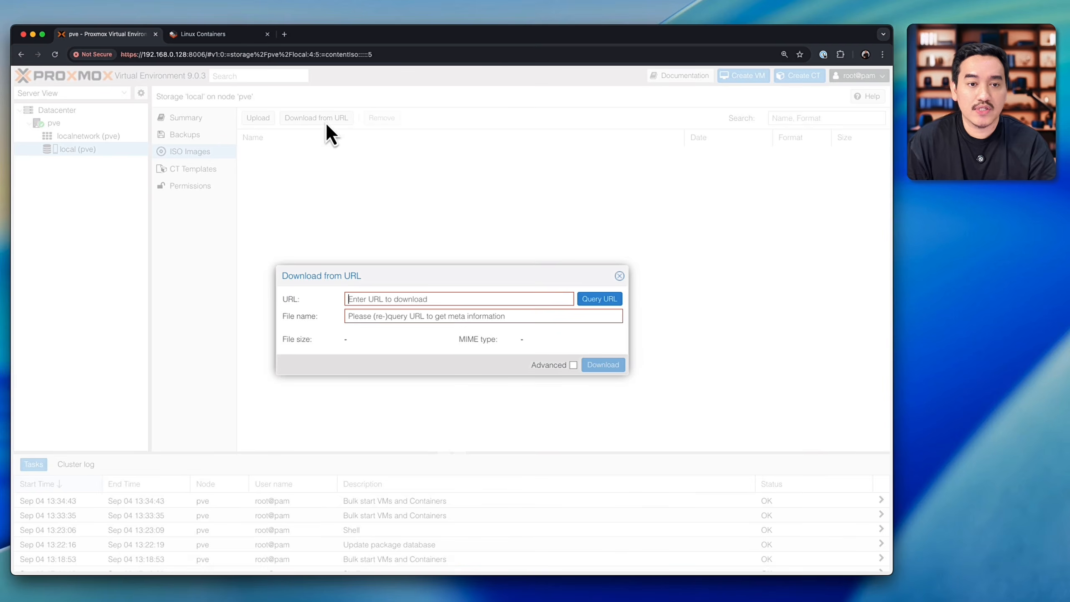
pyautogui.click(476, 316)
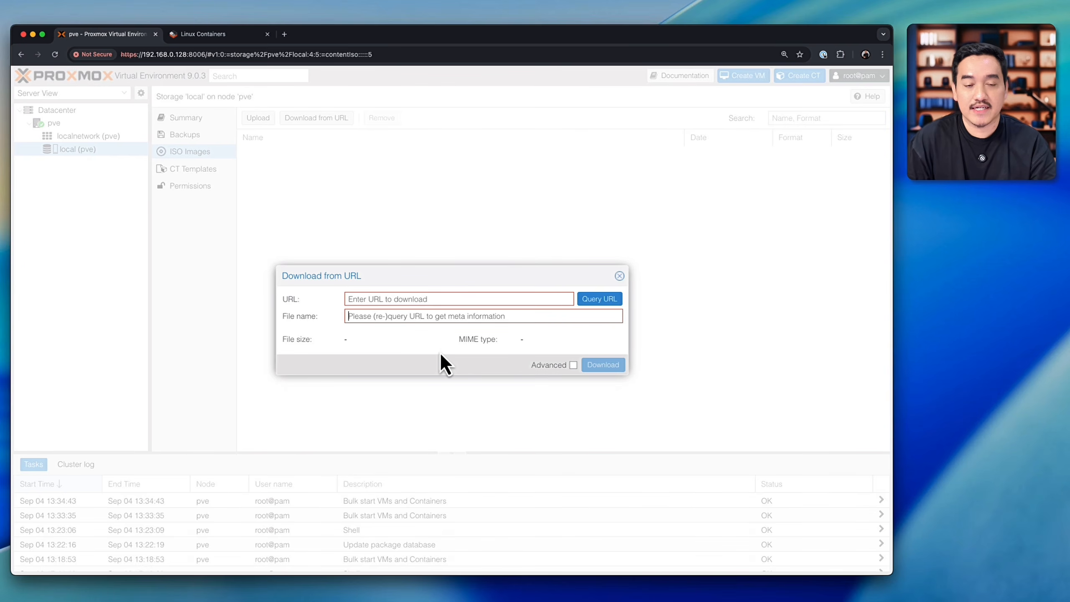
pyautogui.click(620, 276)
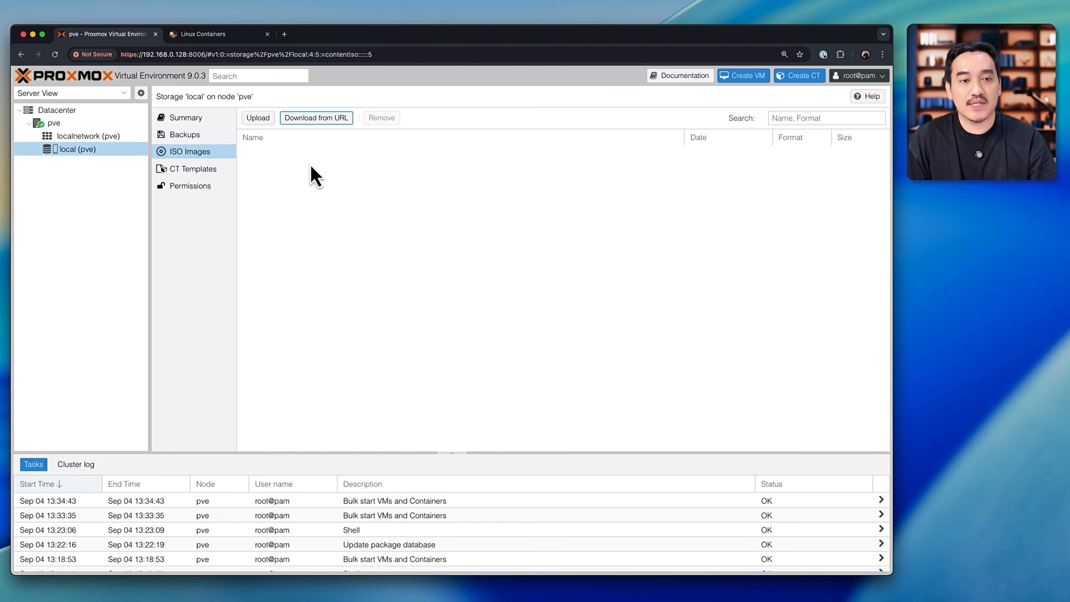
# Step: Upload ubuntu-24.04.3-live-server-amd64.iso to the local storage's ISO images, close the task viewer and select the uploaded file
pyautogui.click(258, 119)
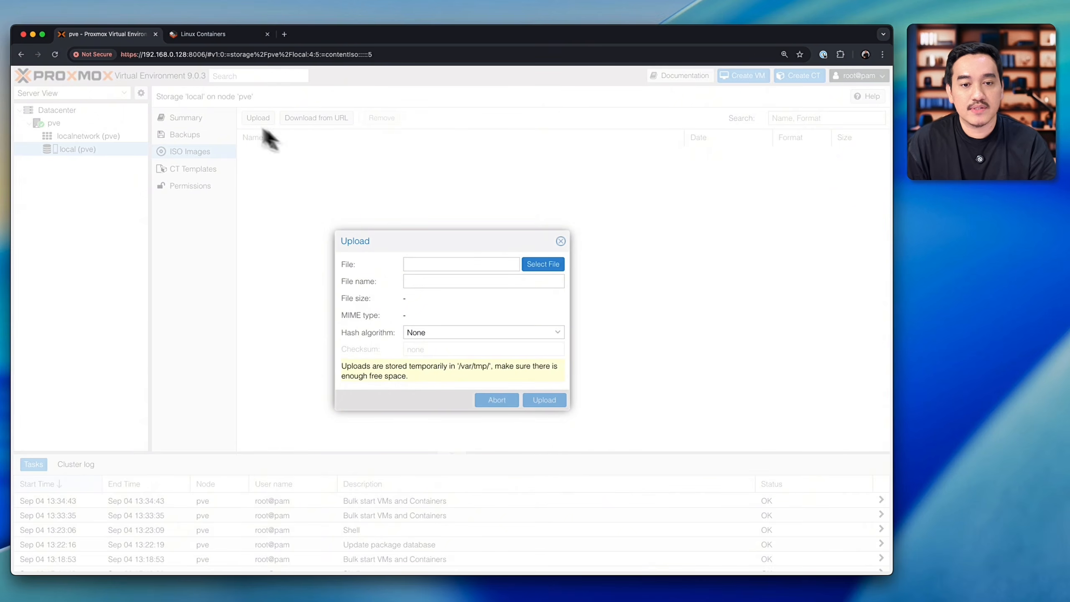
pyautogui.click(543, 265)
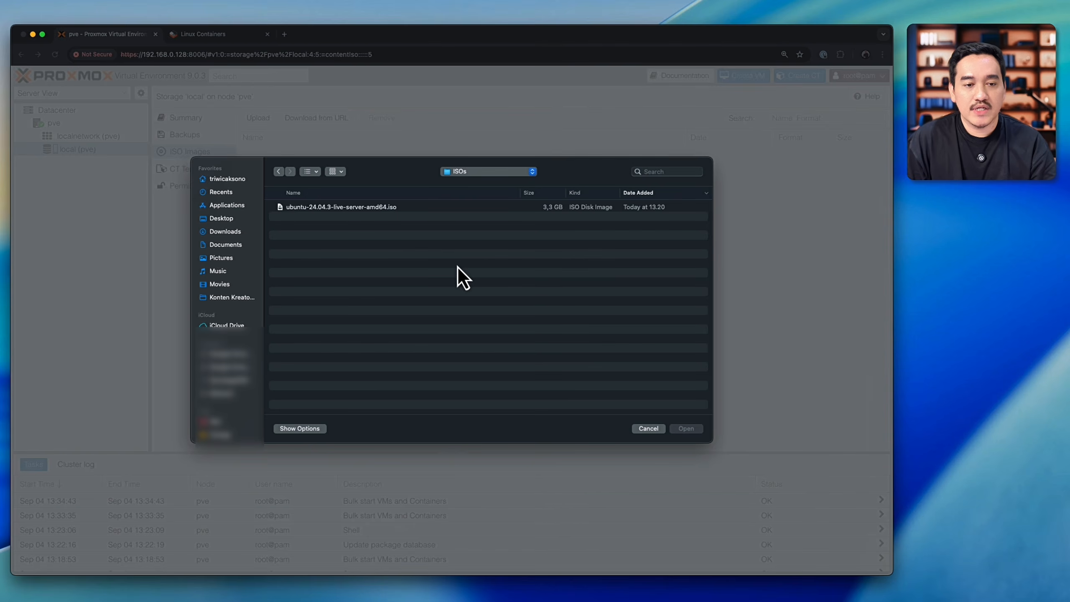
pyautogui.click(332, 209)
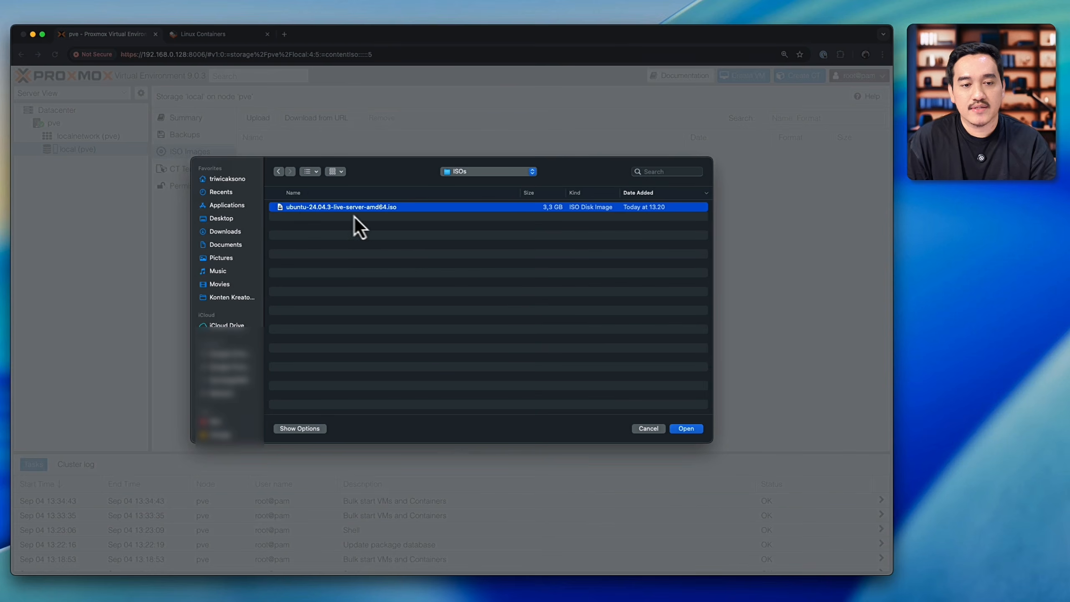
pyautogui.click(691, 429)
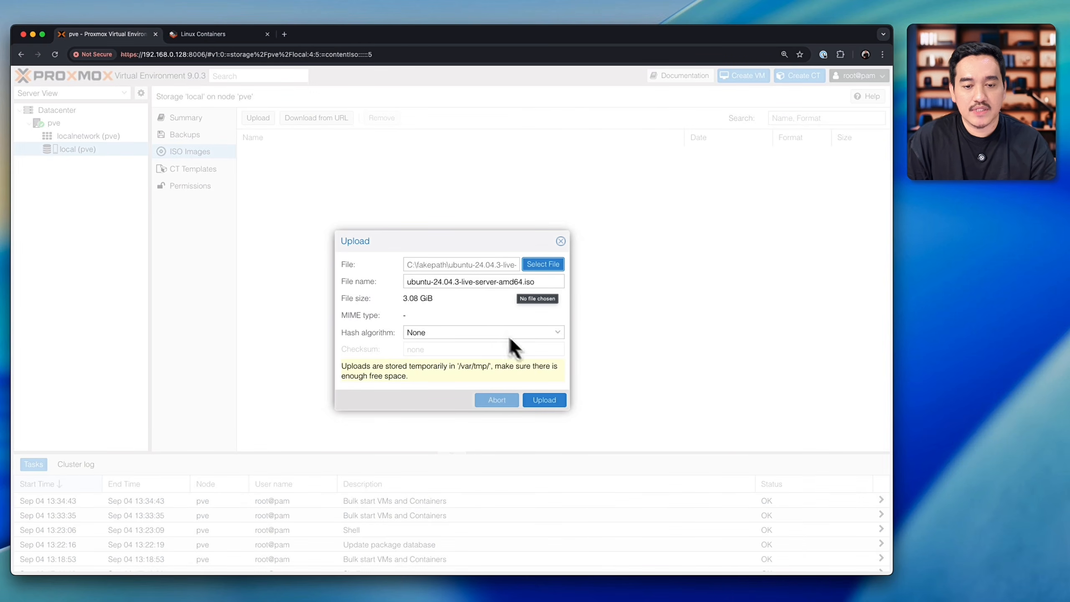
pyautogui.click(545, 401)
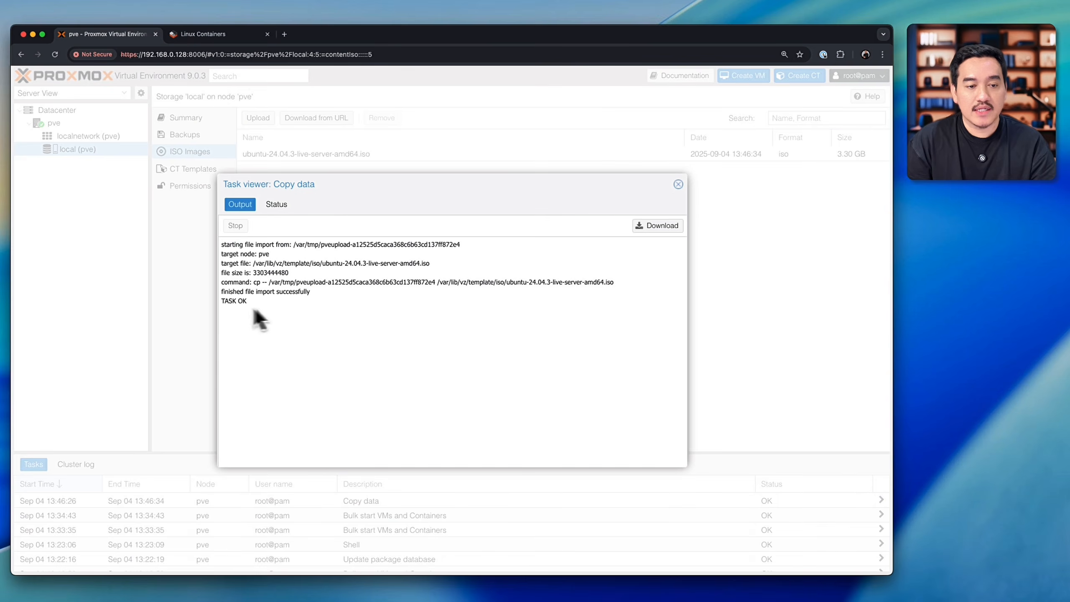
pyautogui.click(676, 187)
pyautogui.click(389, 153)
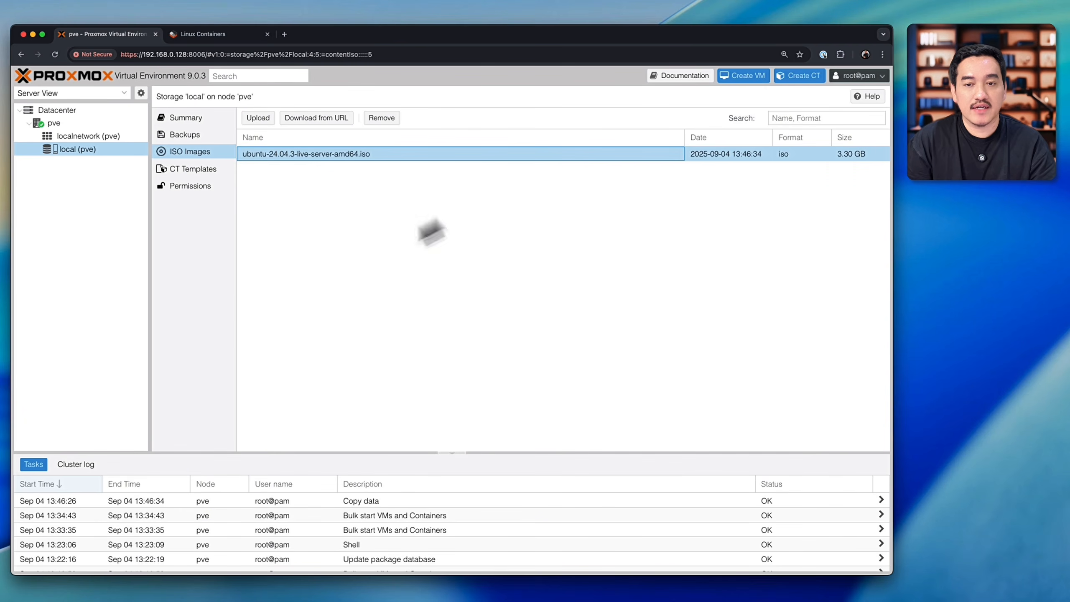
# Step: Start creating a virtual machine on the pve node with VM ID 100 and the name docker-server
pyautogui.click(59, 125)
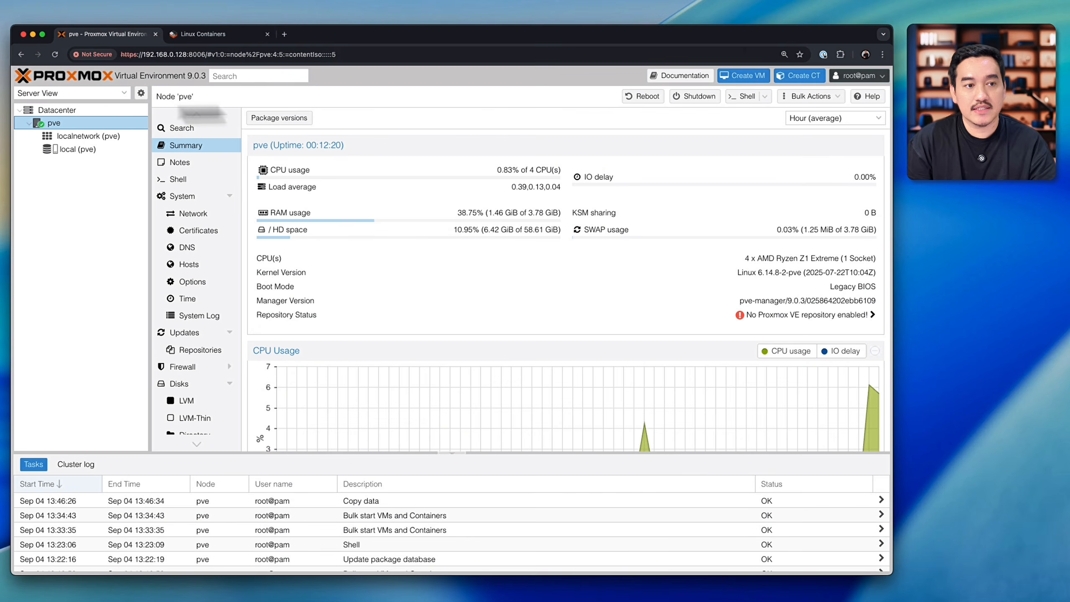
pyautogui.rightClick(59, 123)
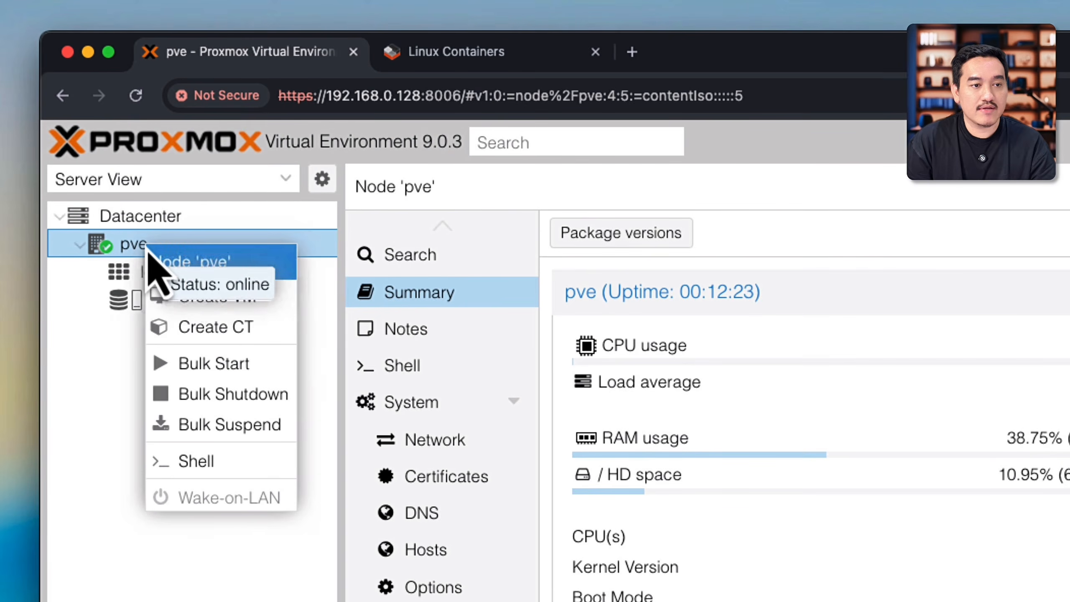
pyautogui.click(253, 303)
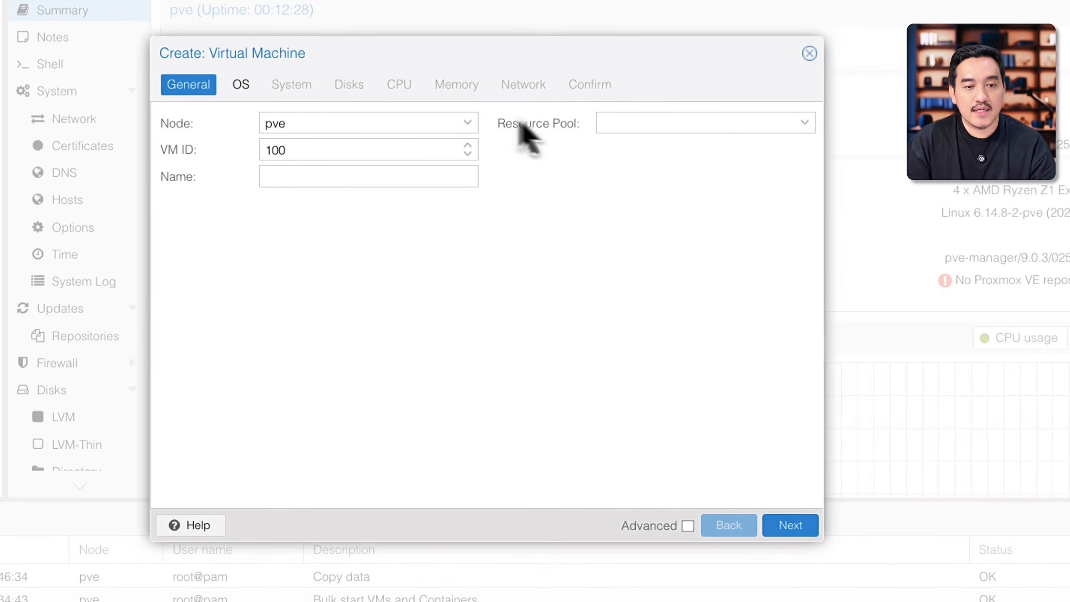
pyautogui.click(468, 127)
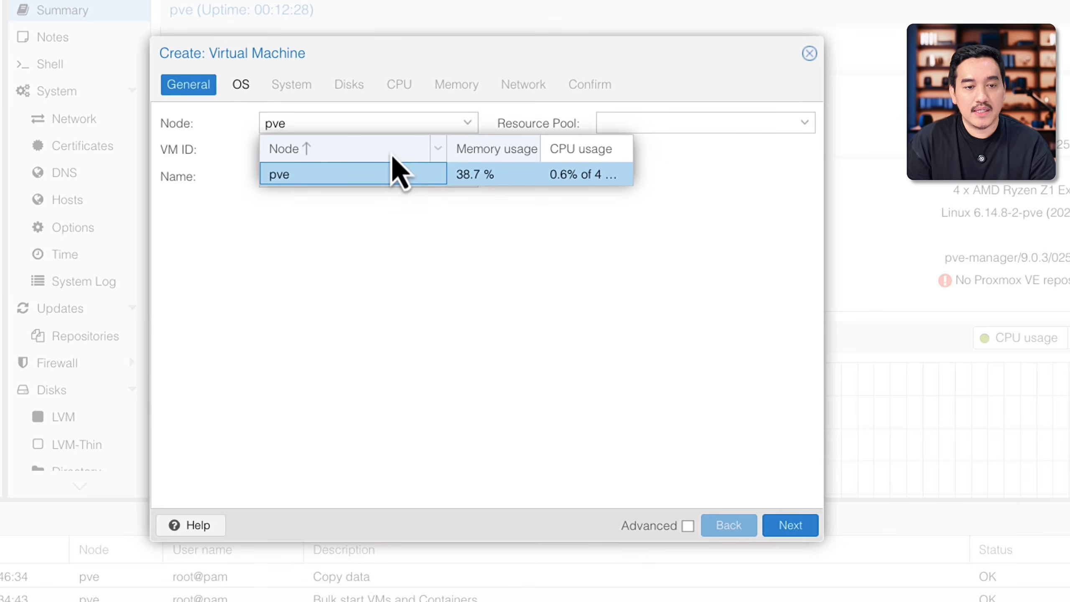
pyautogui.click(393, 170)
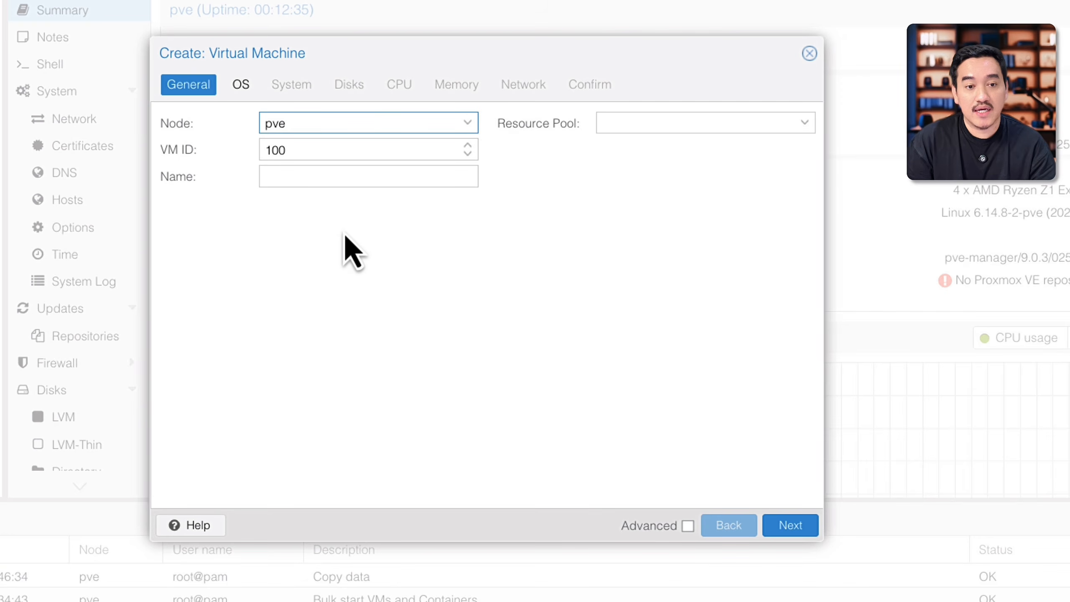
pyautogui.click(361, 128)
pyautogui.click(275, 169)
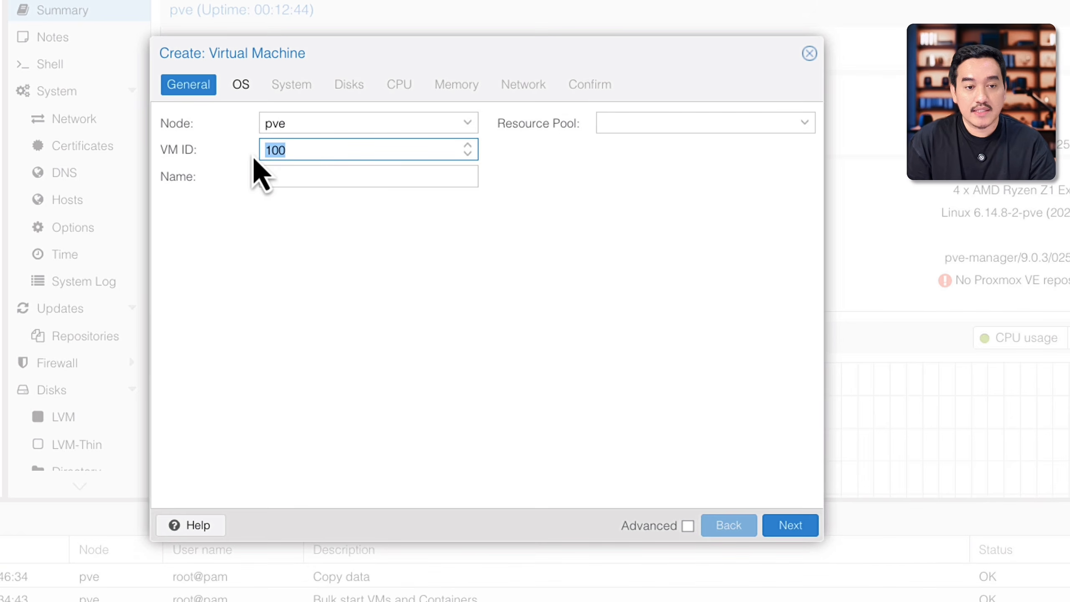
pyautogui.click(344, 180)
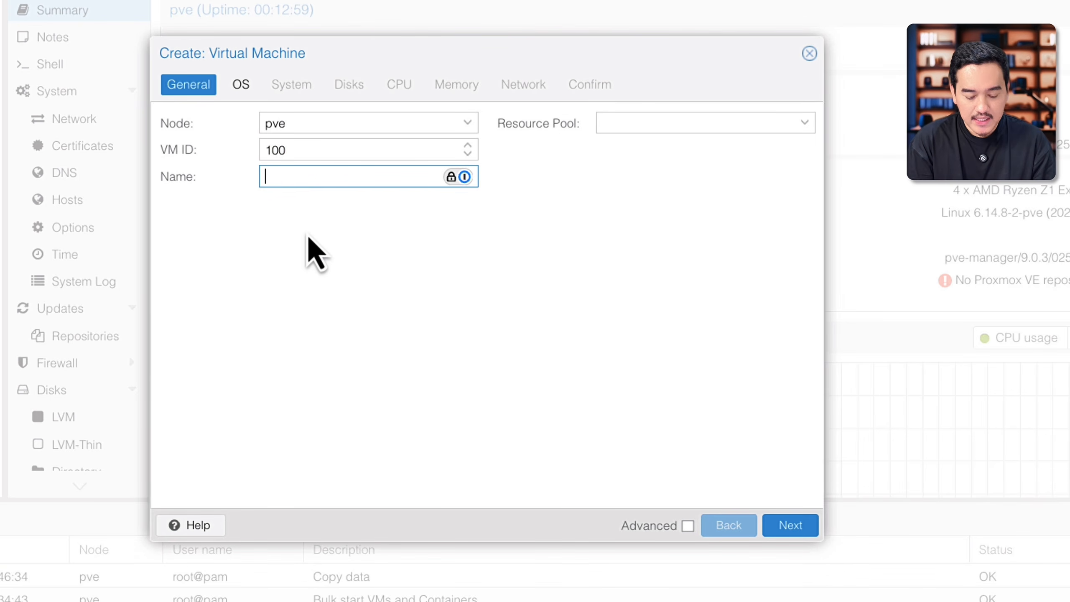
pyautogui.write('docker-server')
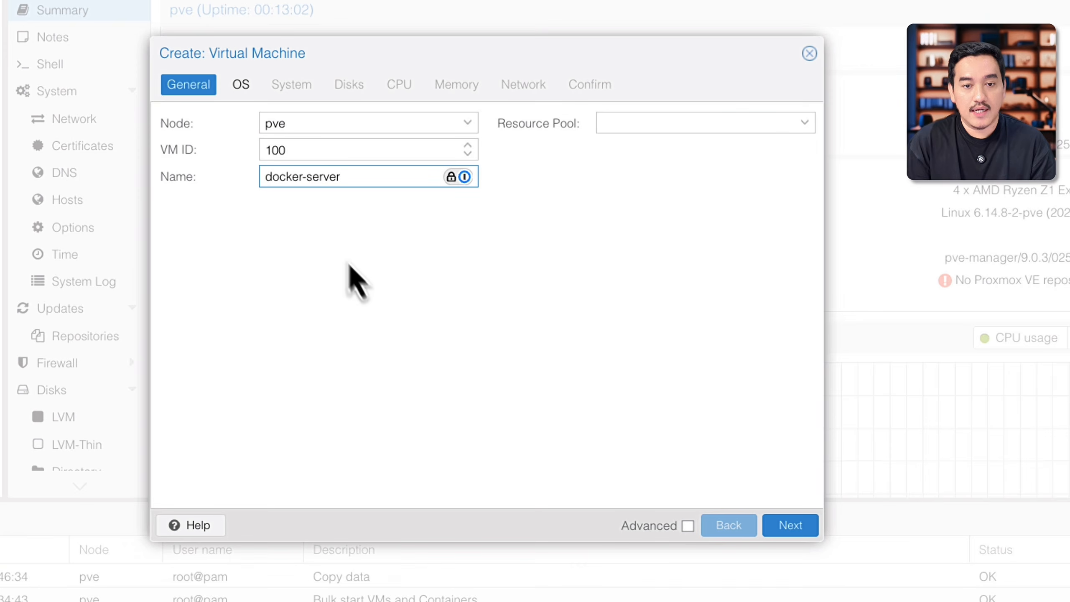
# Step: Choose ubuntu-24.04.3-live-server-amd64.iso from local storage as the VM's installation image, keeping Linux as the guest OS type
pyautogui.click(240, 86)
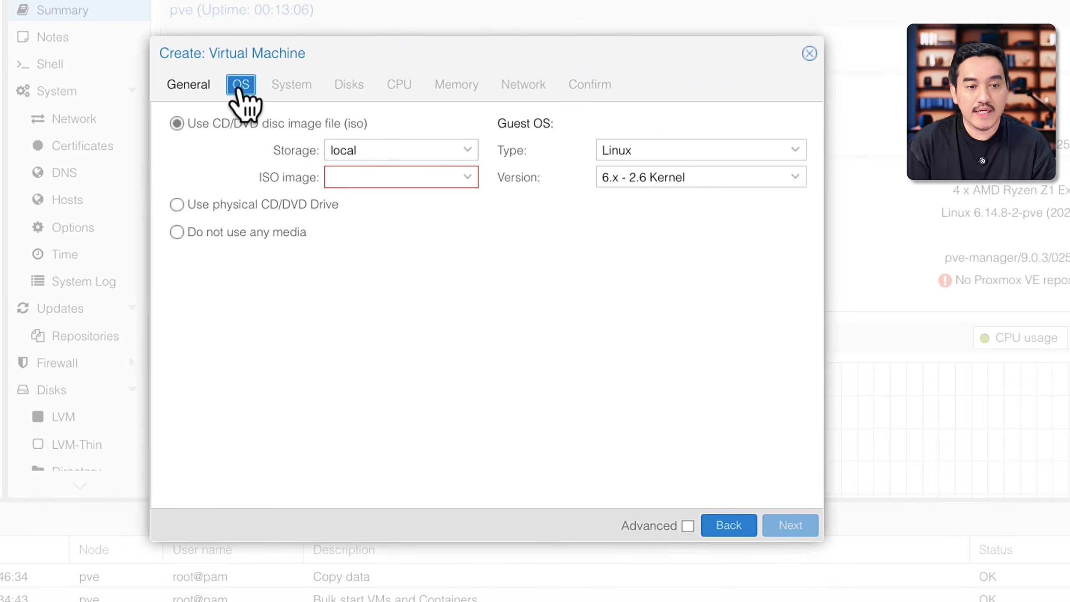
pyautogui.click(468, 186)
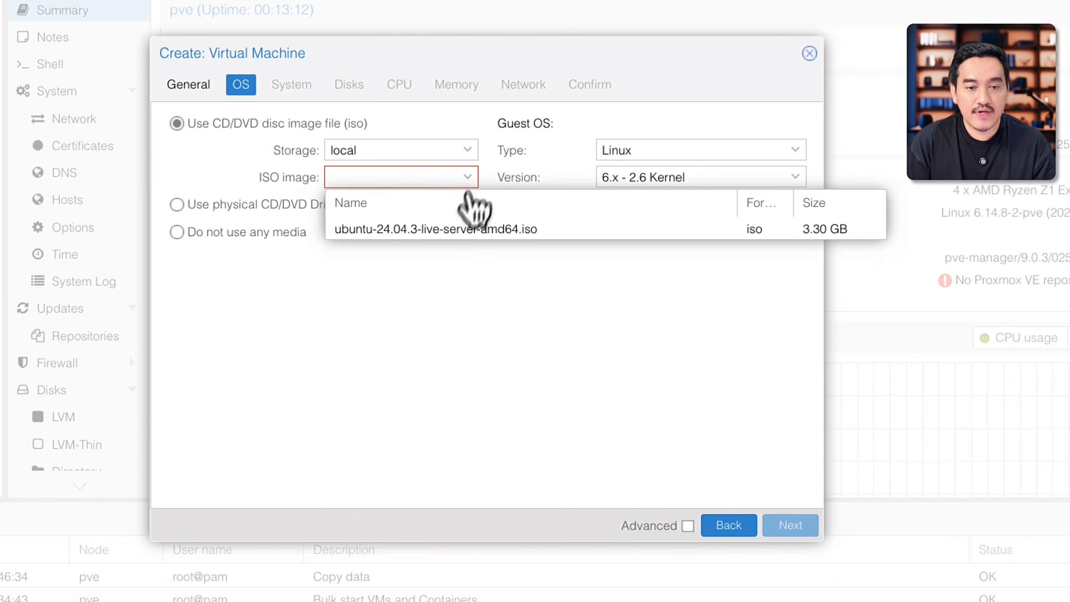
pyautogui.click(521, 229)
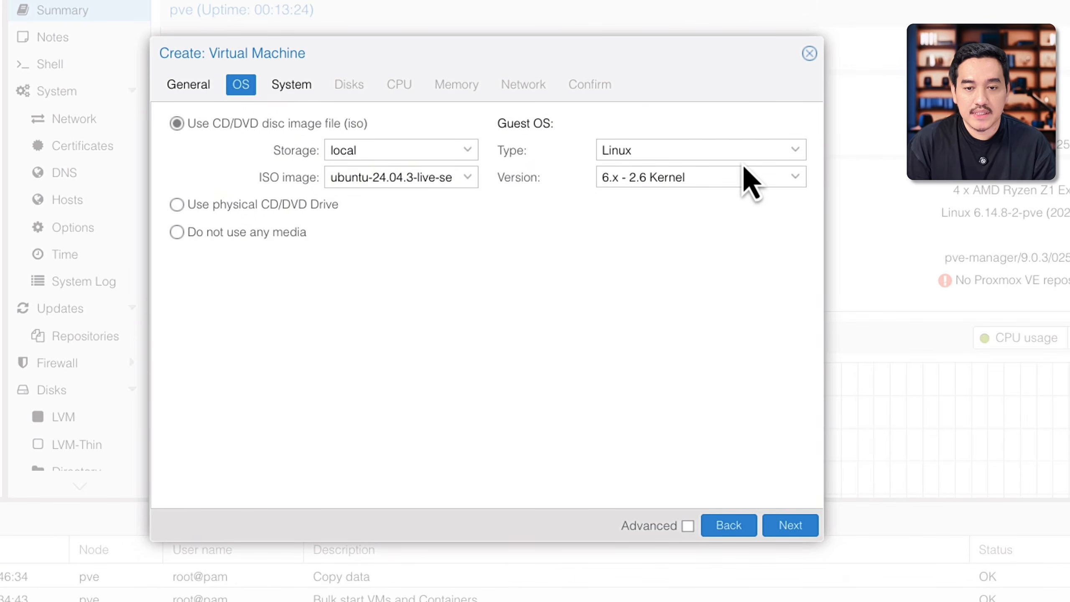
pyautogui.click(794, 154)
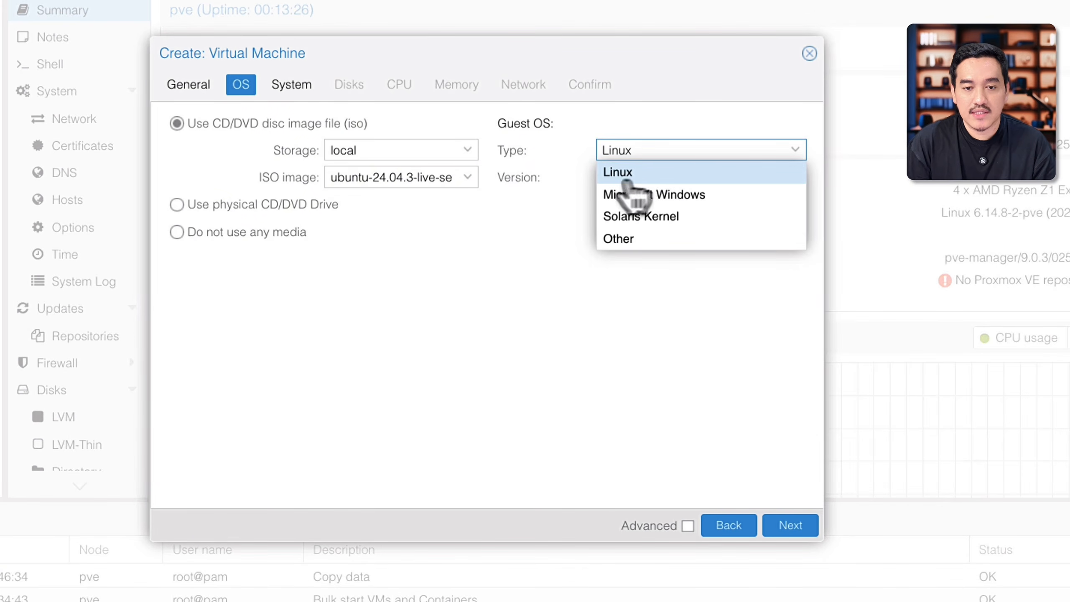
pyautogui.click(714, 120)
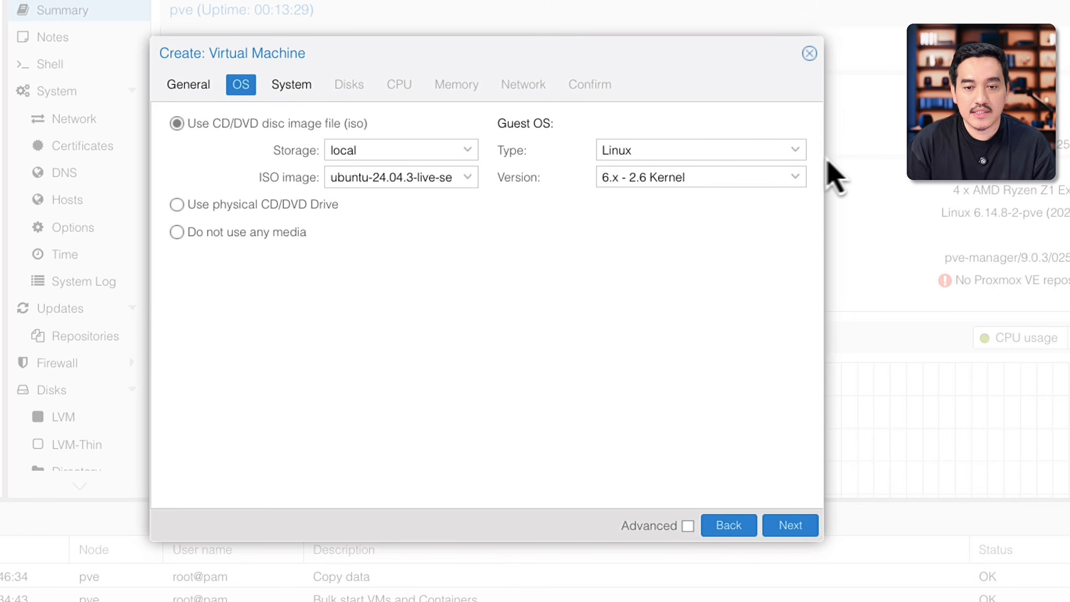
# Step: Review the VM's system settings, try to choose a storage for its scsi0 disk, and close the creation wizard
pyautogui.click(295, 87)
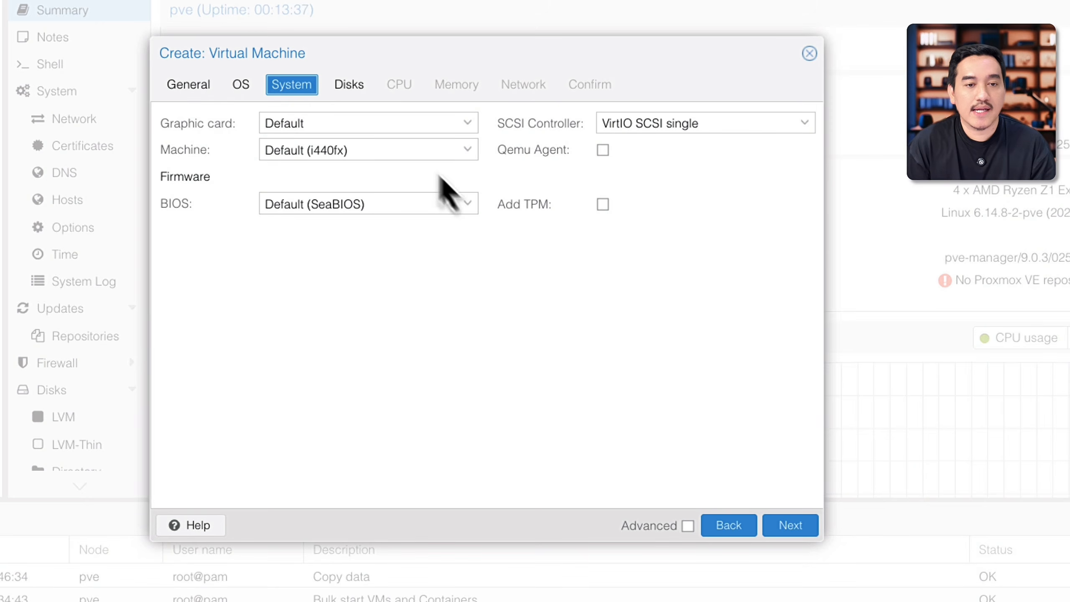
pyautogui.click(346, 95)
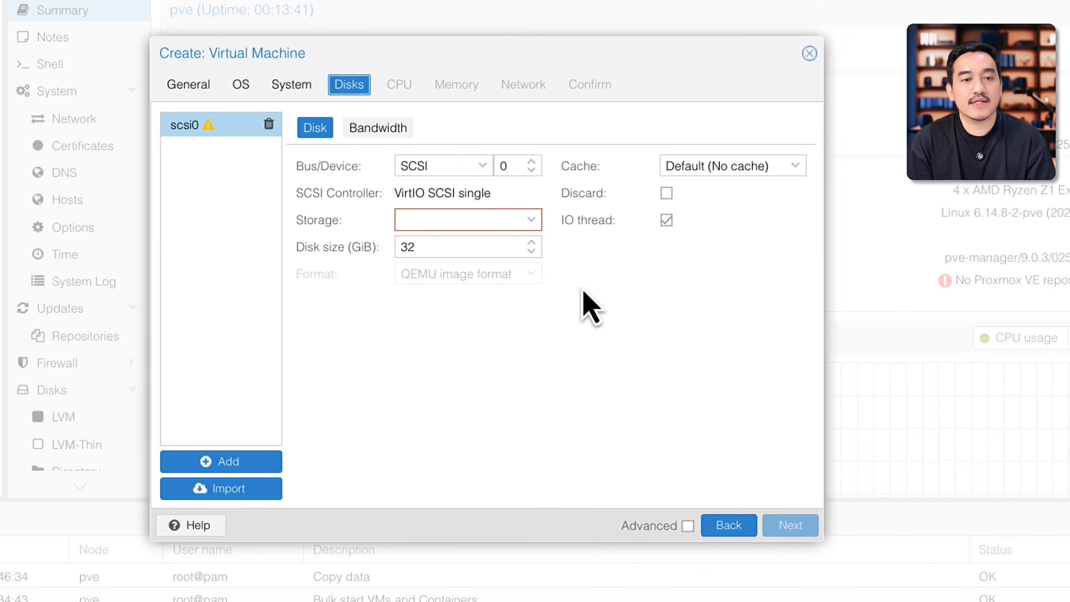
pyautogui.click(532, 219)
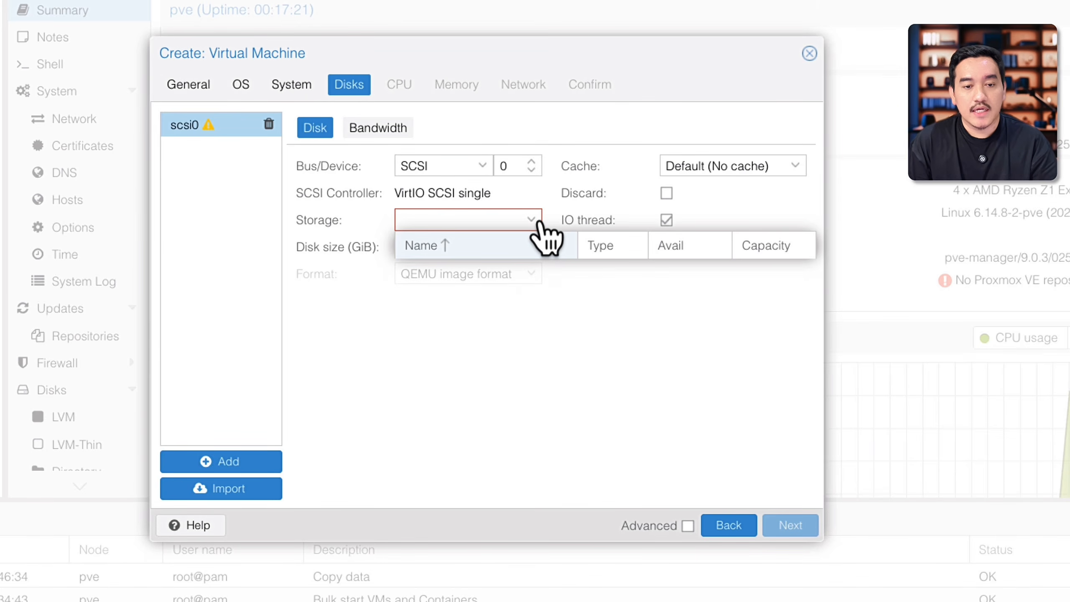
pyautogui.click(490, 347)
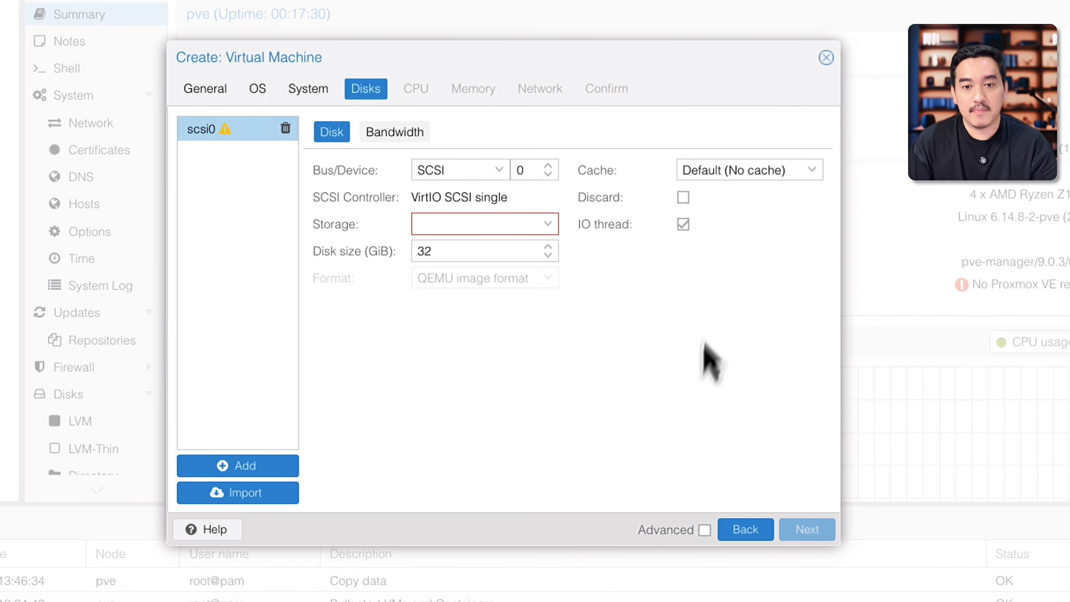
pyautogui.click(825, 58)
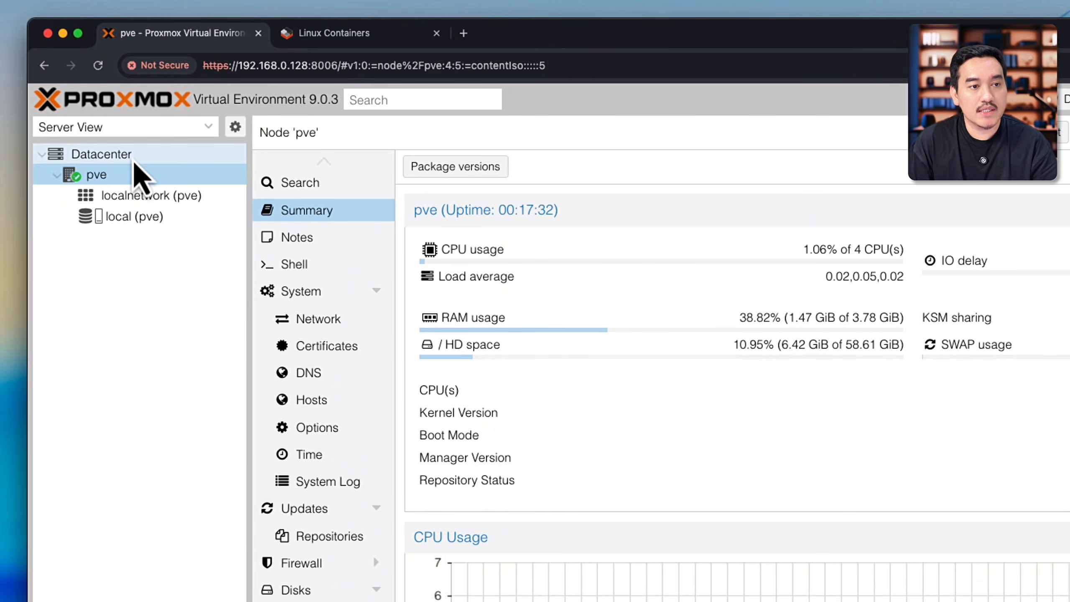
# Step: Add Disk image and Container to the content types allowed on the datacenter's local storage
pyautogui.click(134, 160)
pyautogui.click(317, 347)
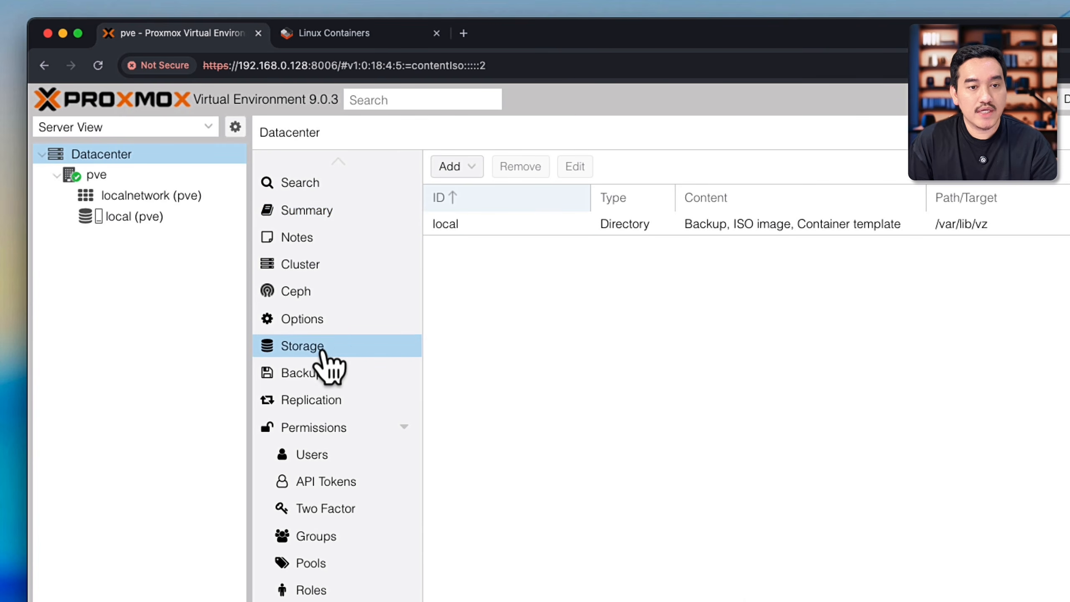
pyautogui.click(577, 226)
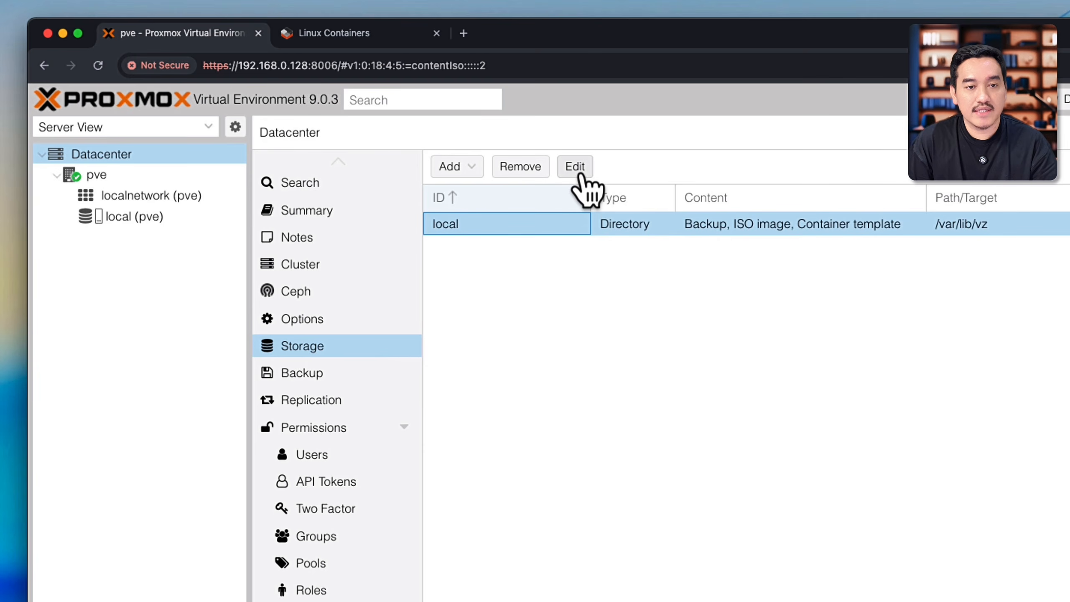
pyautogui.doubleClick(505, 233)
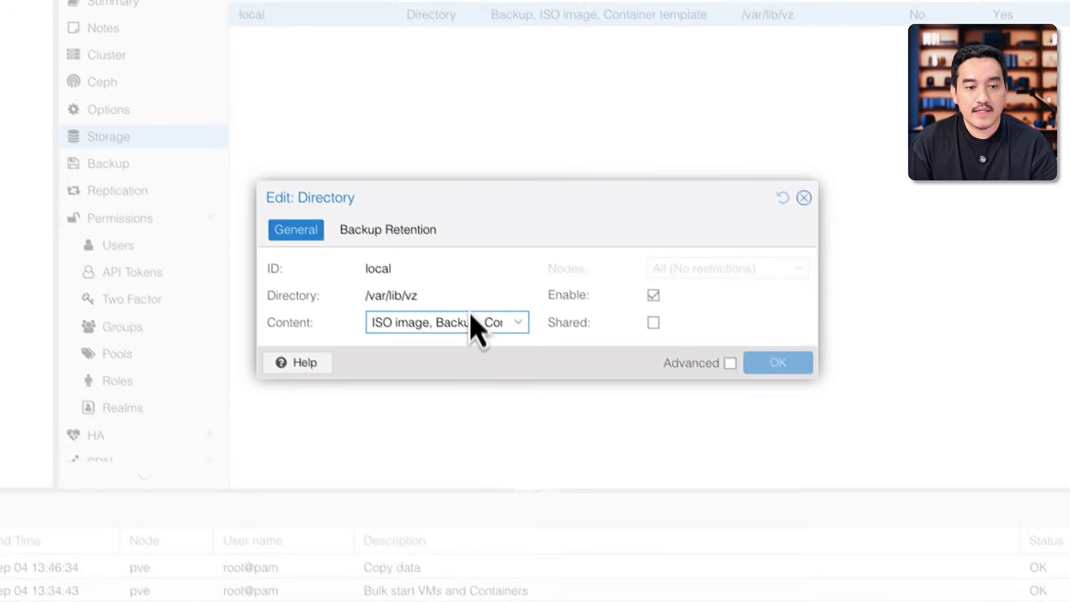
pyautogui.click(516, 328)
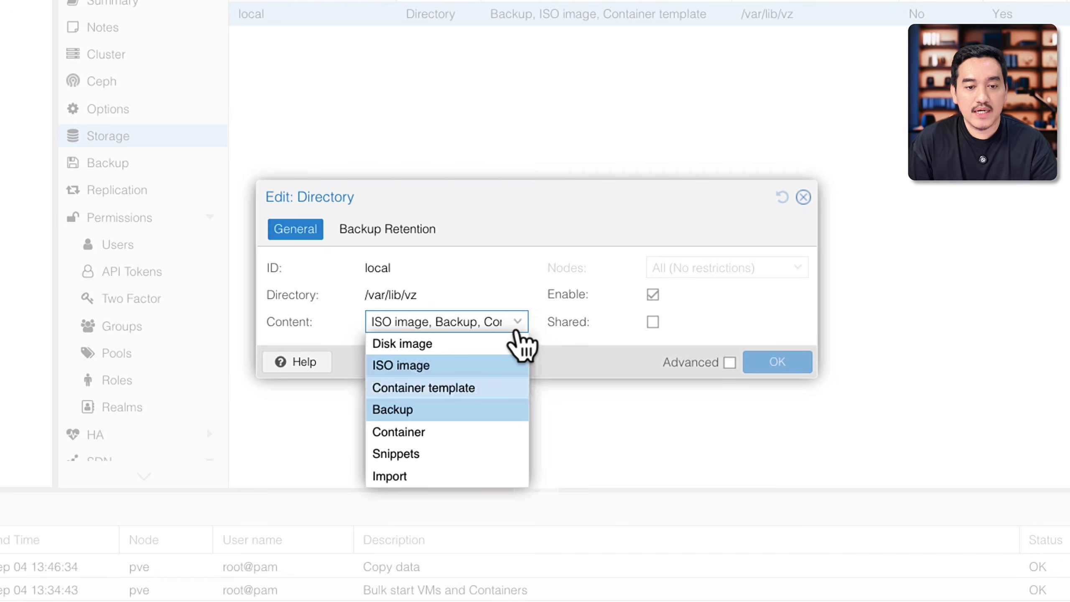
pyautogui.click(446, 344)
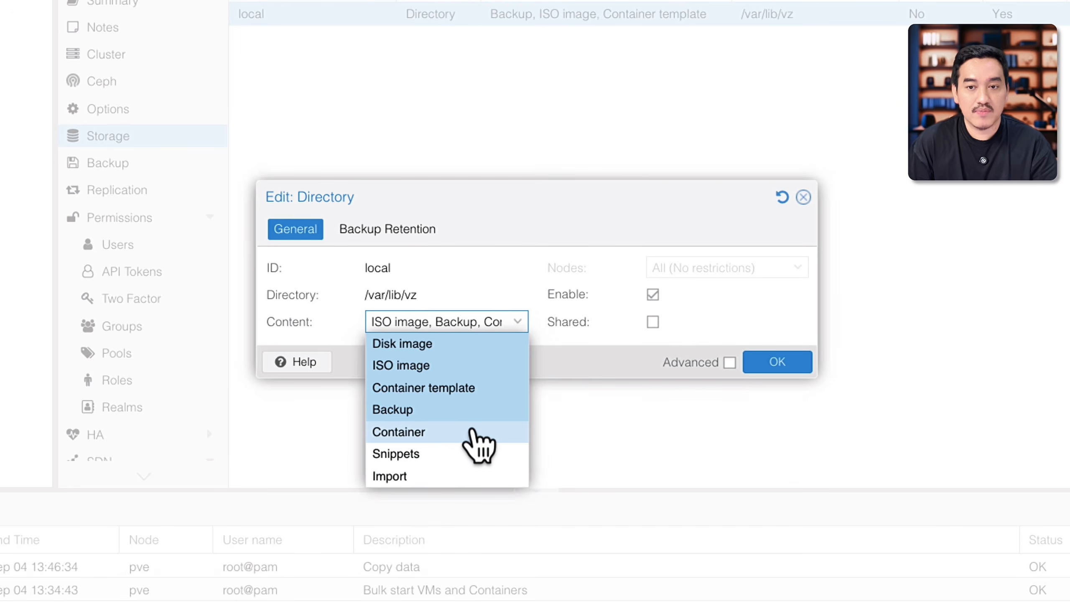
pyautogui.click(489, 432)
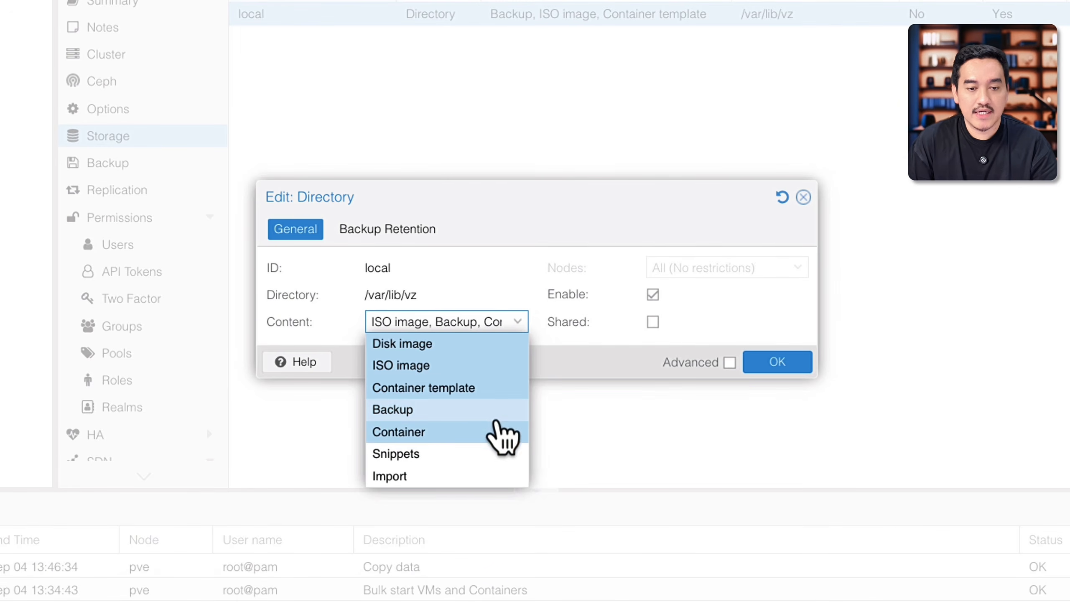
pyautogui.click(592, 357)
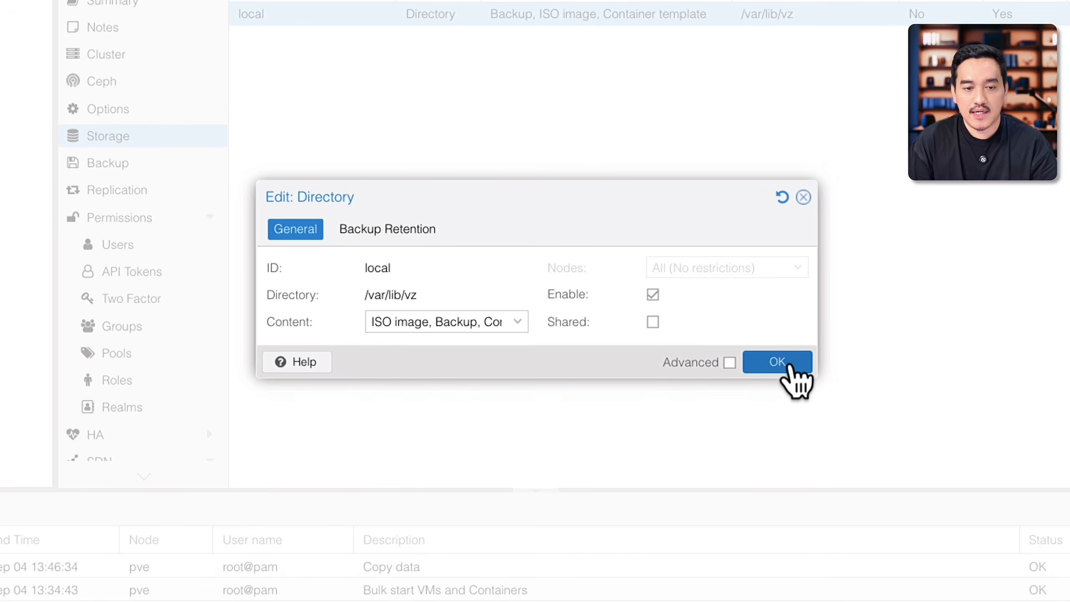
pyautogui.click(791, 365)
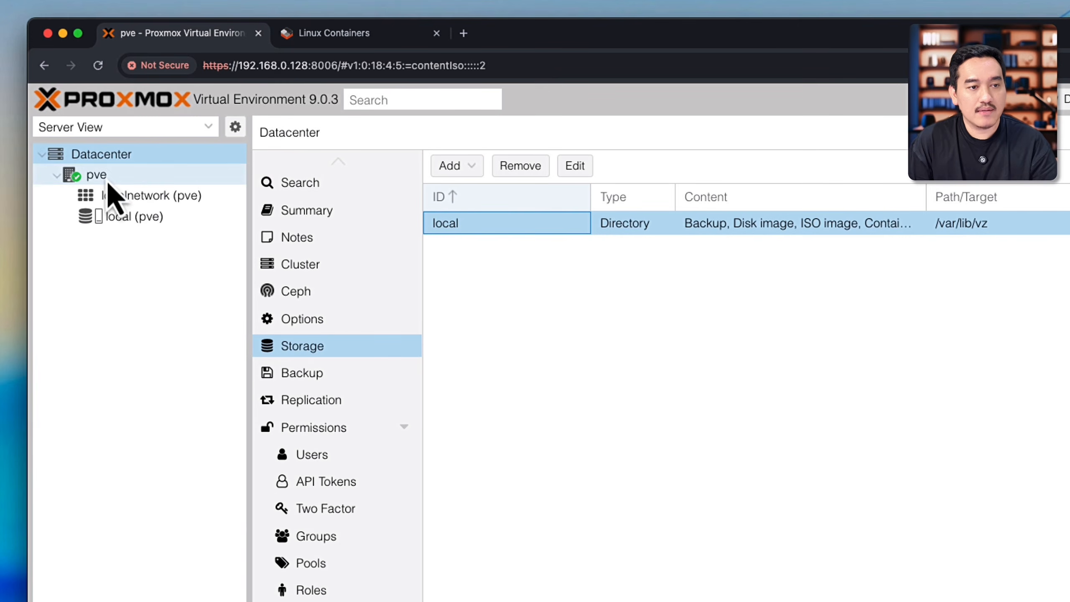
# Step: Start creating a virtual machine named docker-server on the pve node and choose ubuntu-24.04.3-live-server-amd64.iso from local storage as its installation image
pyautogui.click(106, 178)
pyautogui.rightClick(108, 185)
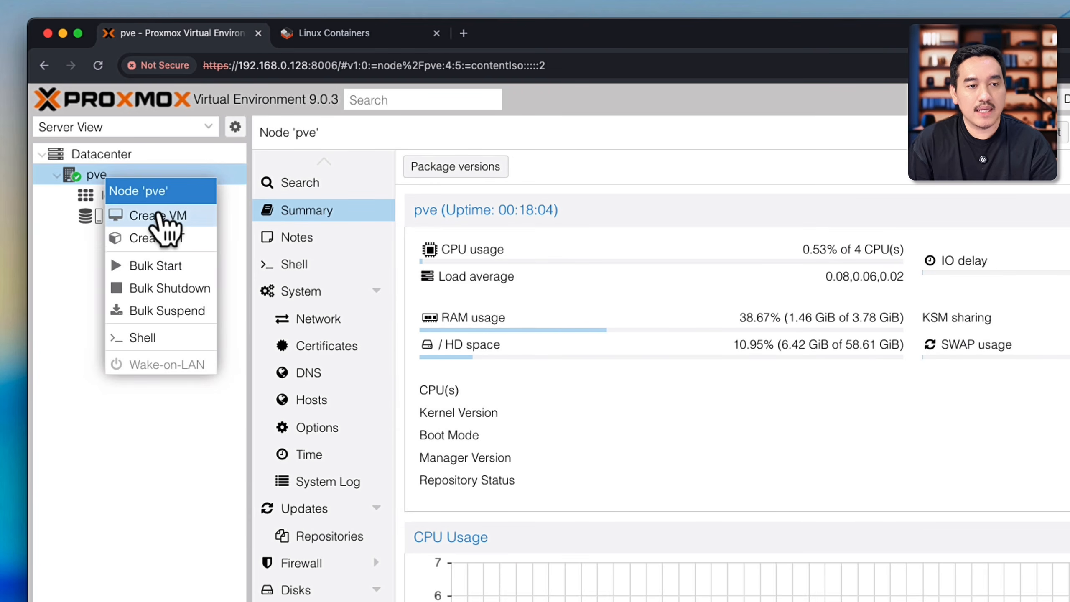
pyautogui.click(162, 223)
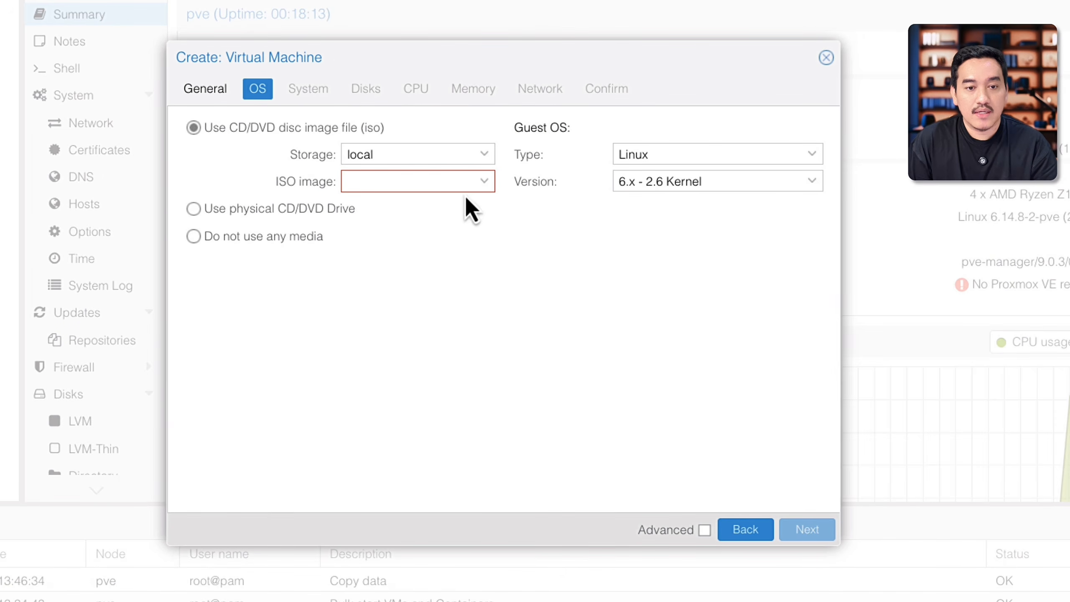
pyautogui.click(475, 200)
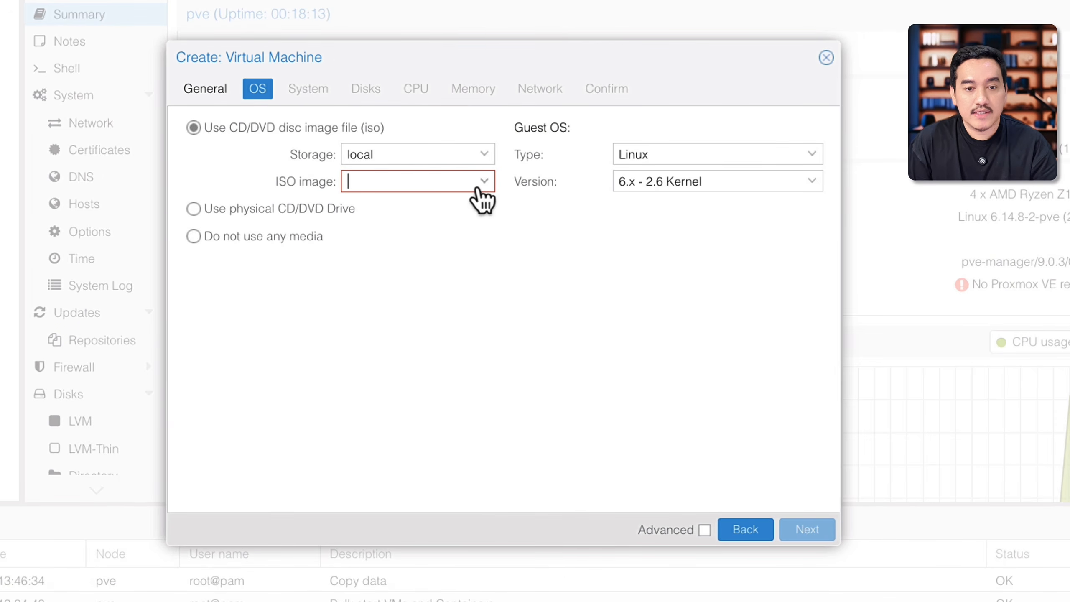
pyautogui.click(458, 232)
# Step: Keep the default system settings and configure the scsi0 disk on local storage with a size of 20 GiB
pyautogui.click(309, 91)
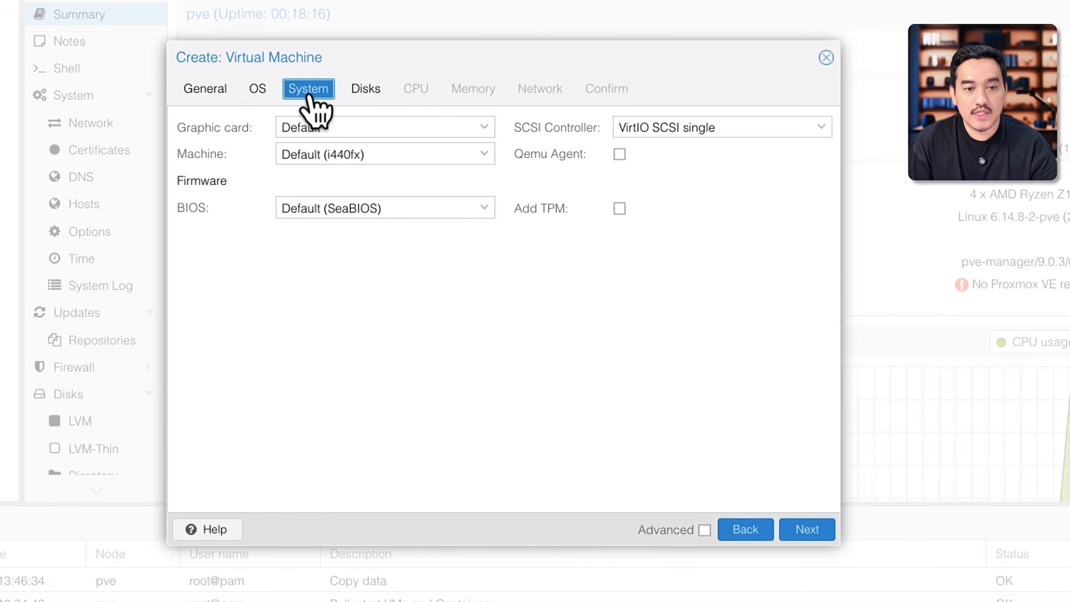
pyautogui.click(366, 89)
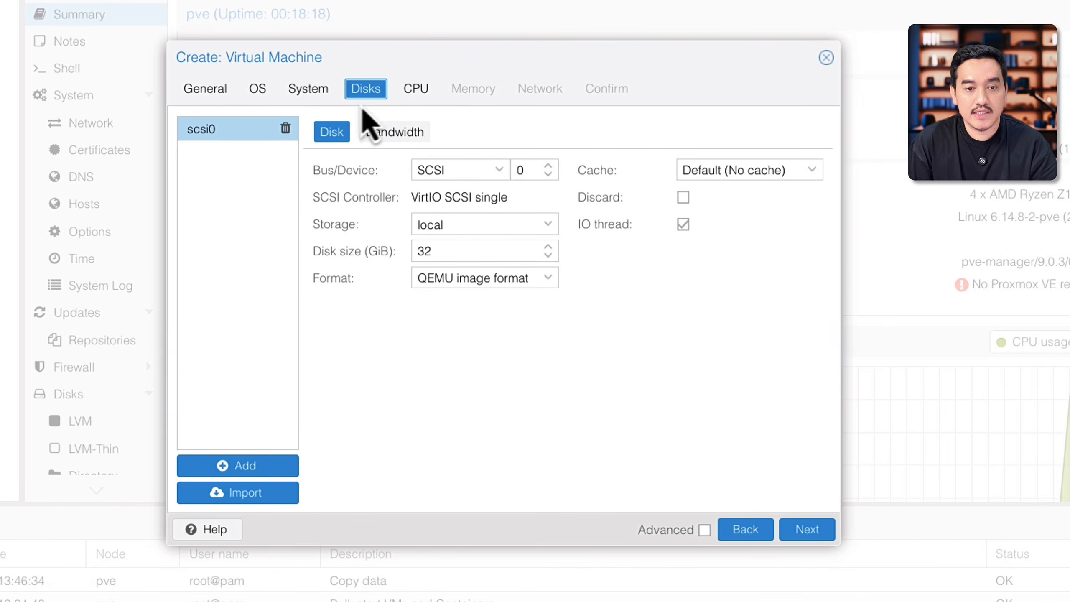
pyautogui.click(550, 231)
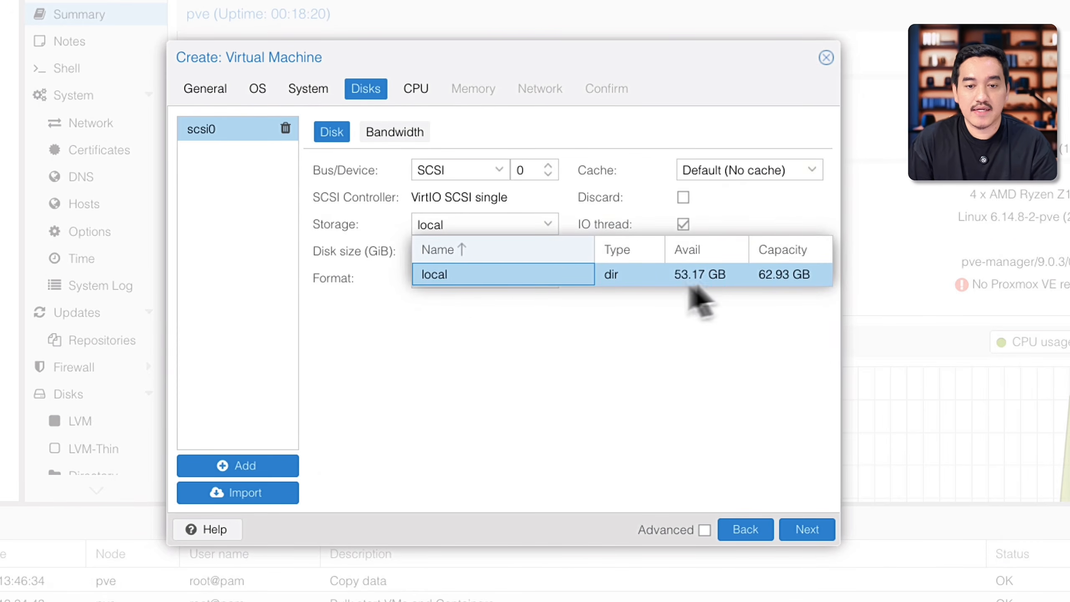
pyautogui.click(650, 282)
pyautogui.click(548, 224)
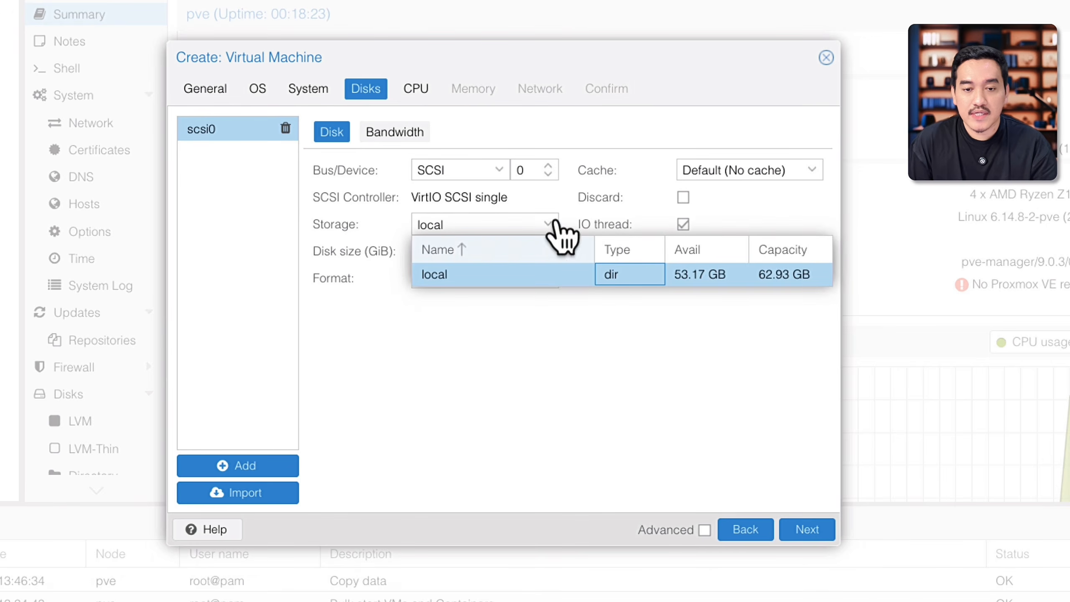
pyautogui.click(720, 282)
pyautogui.click(475, 258)
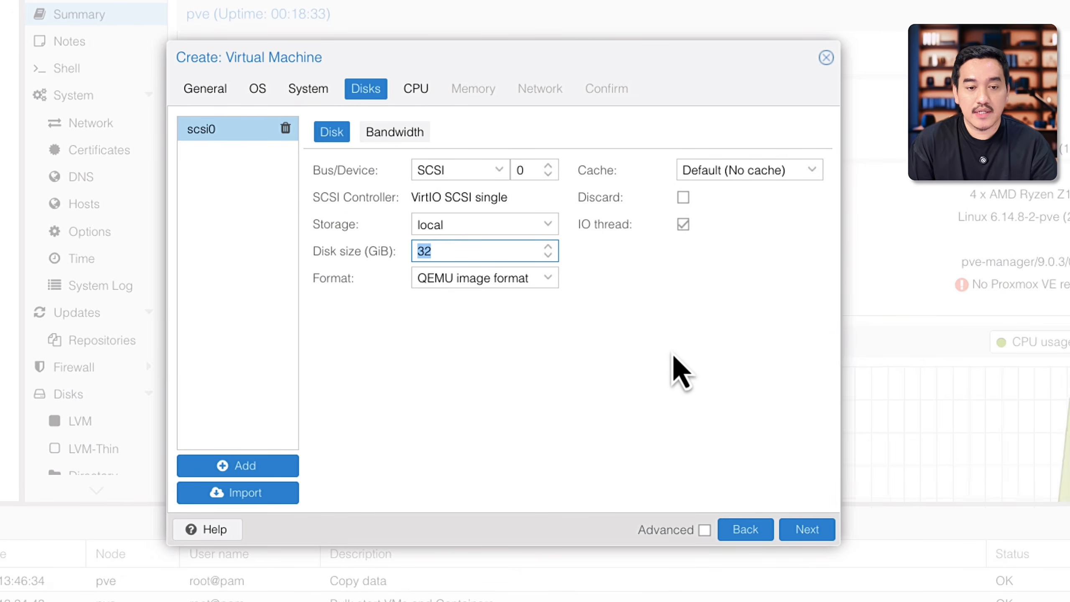
pyautogui.write('2')
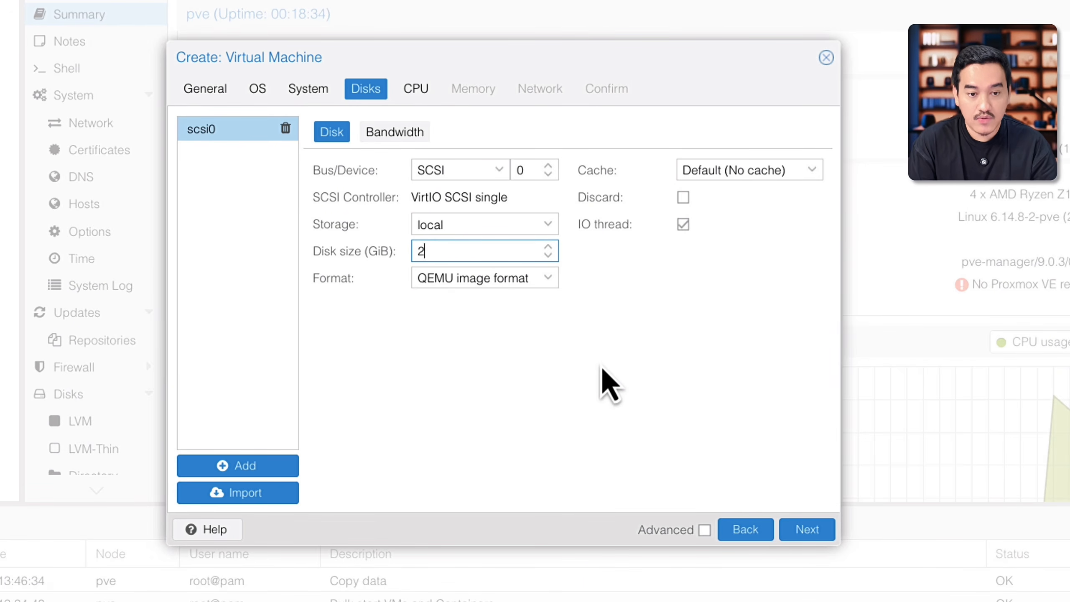
pyautogui.write('0')
pyautogui.click(605, 380)
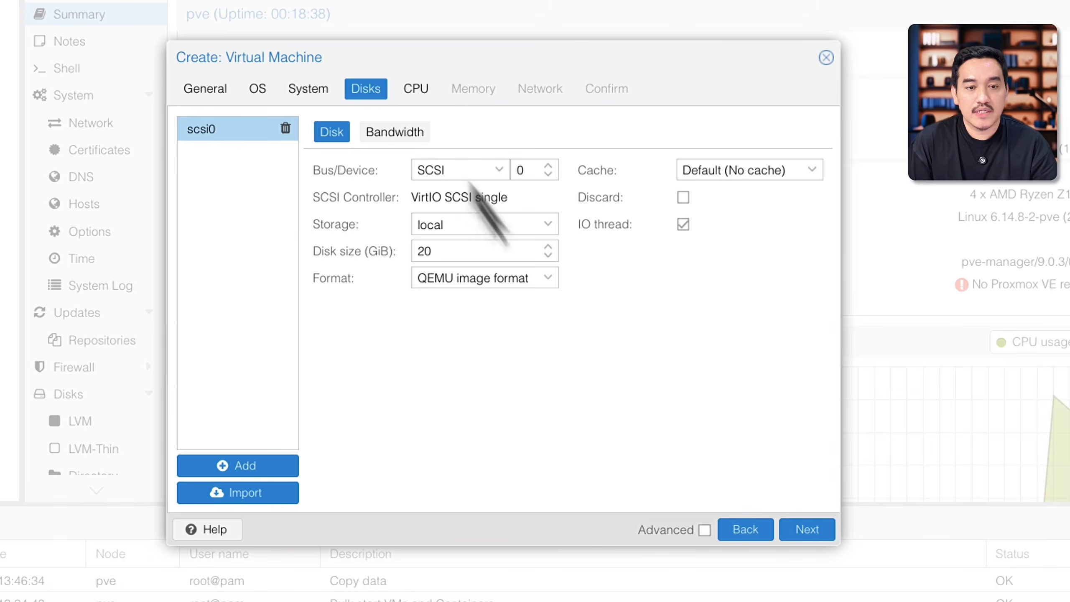
# Step: Give the VM 2 CPU cores on 1 socket and compare this with the host's CPU summary
pyautogui.click(419, 97)
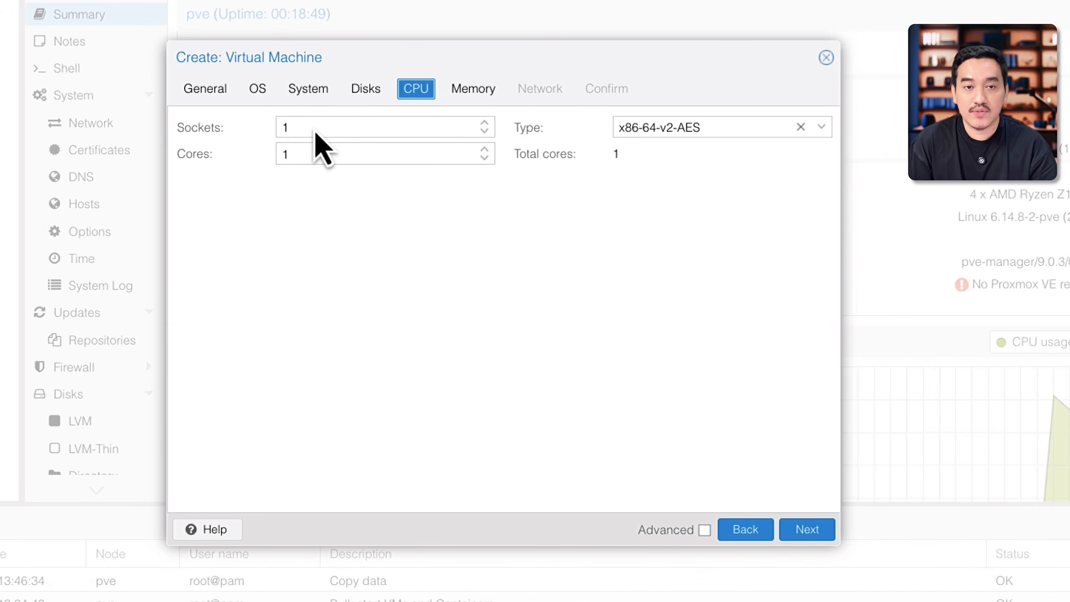
pyautogui.click(331, 160)
pyautogui.press('BackSpace')
pyautogui.write('2')
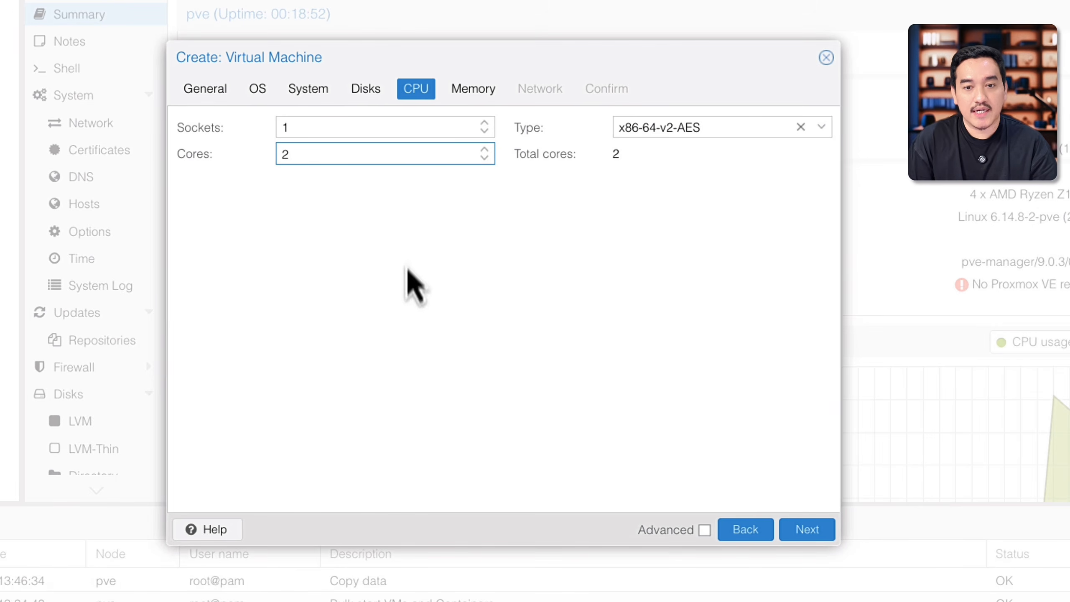
pyautogui.moveTo(544, 62); pyautogui.dragTo(659, 9)
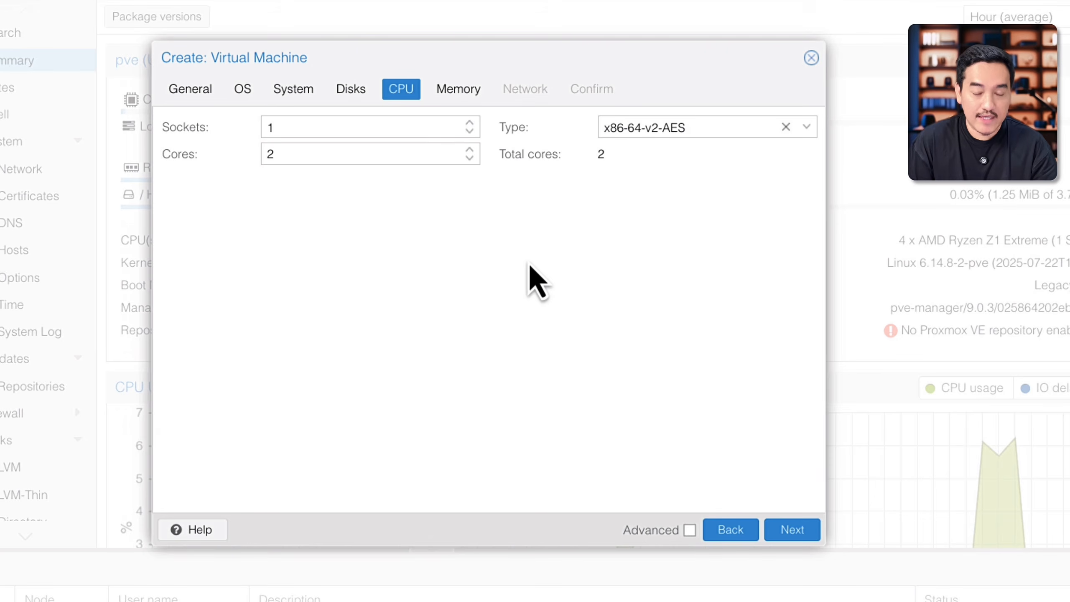
pyautogui.moveTo(487, 57); pyautogui.dragTo(487, 135)
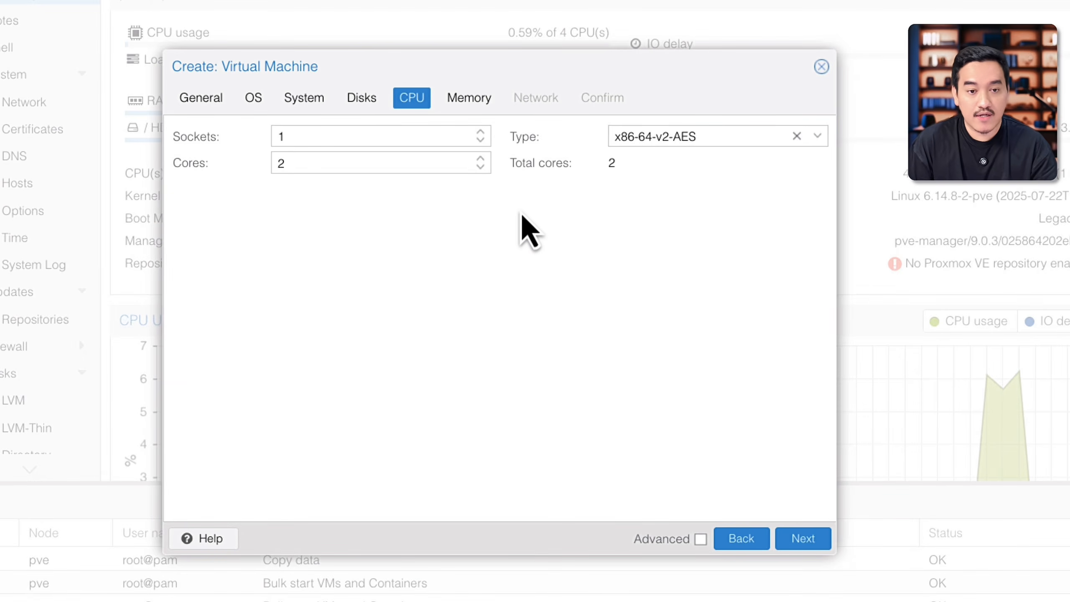
pyautogui.click(318, 166)
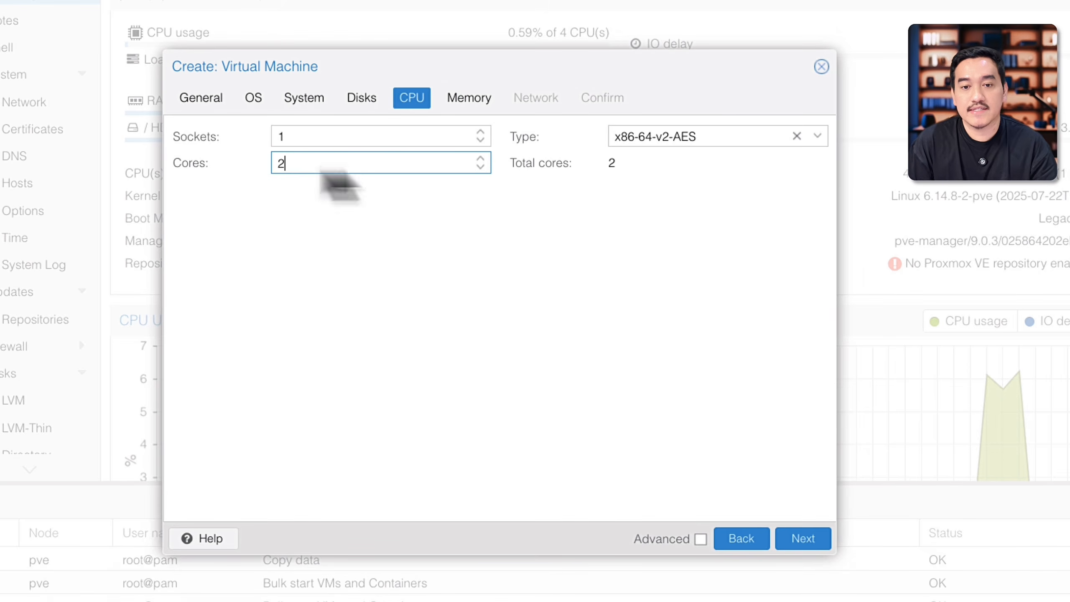
# Step: Keep the VM's memory at 2048 MiB after comparing it with the host's RAM usage
pyautogui.click(470, 101)
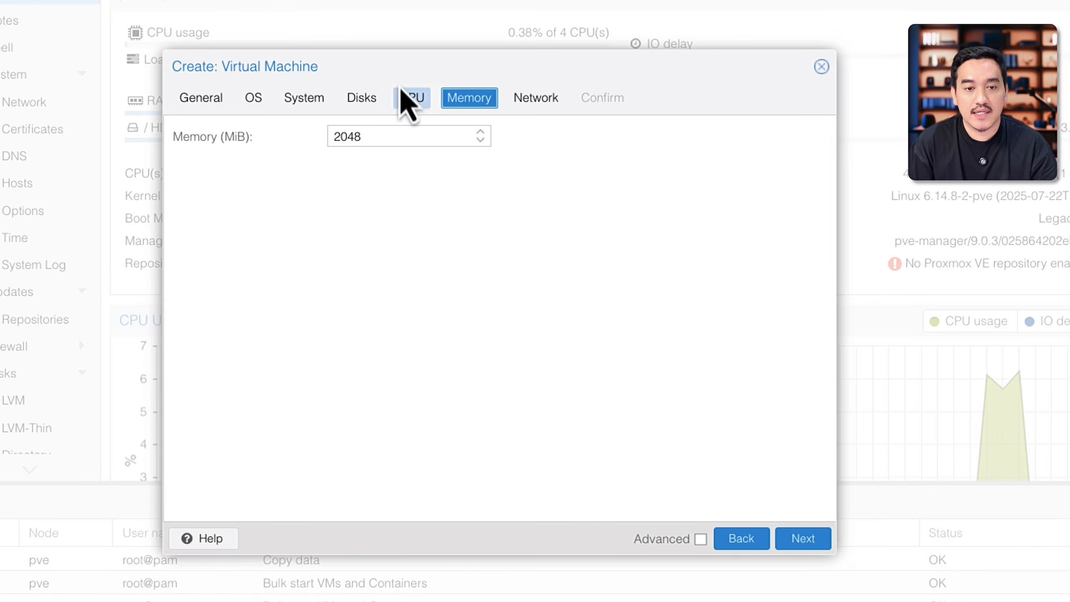
pyautogui.moveTo(387, 58); pyautogui.dragTo(390, 211)
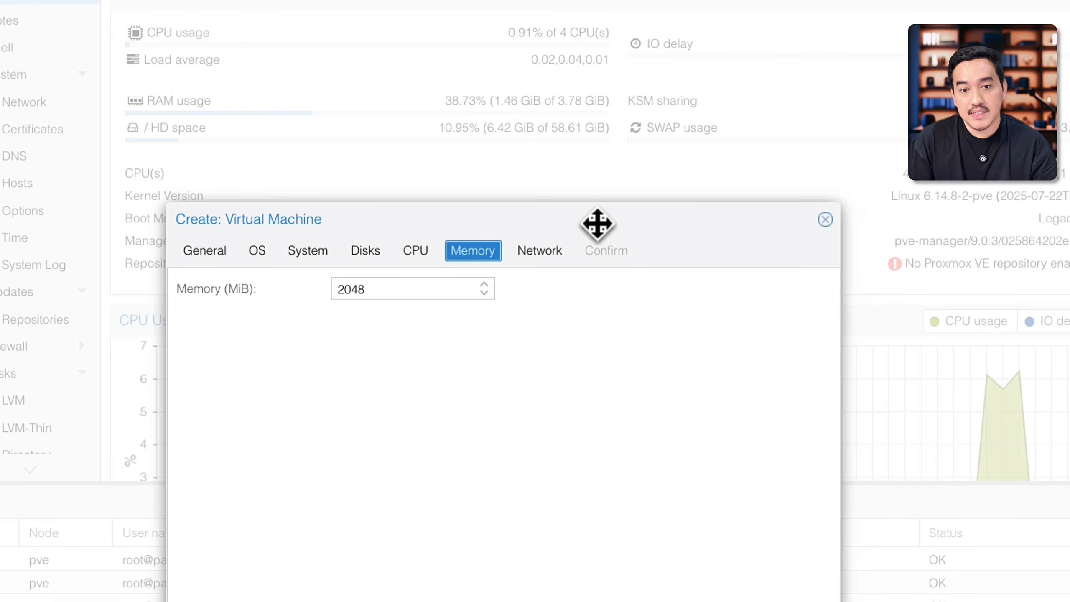
pyautogui.moveTo(597, 222); pyautogui.dragTo(602, 33)
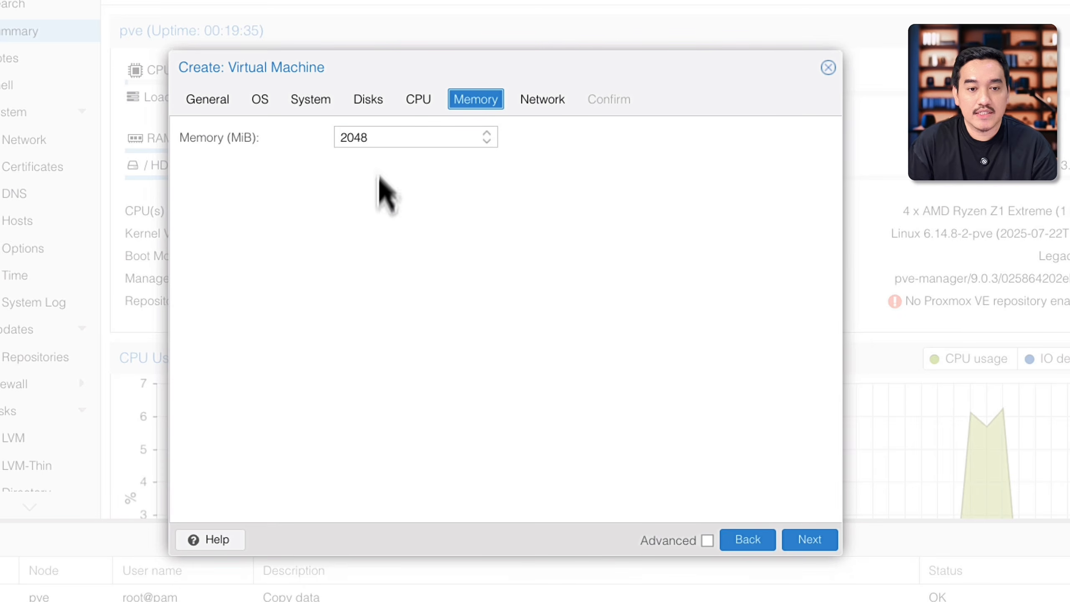
pyautogui.click(345, 151)
pyautogui.moveTo(399, 66); pyautogui.dragTo(403, 206)
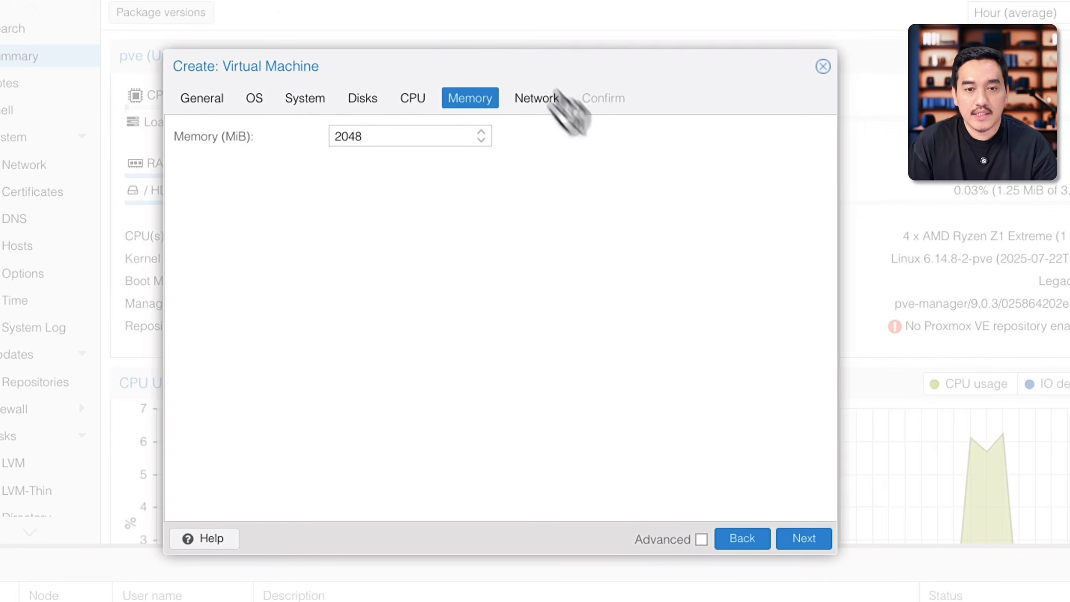
# Step: Keep the default VirtIO network on bridge vmbr0 and finish creating the VM without starting it automatically
pyautogui.click(537, 101)
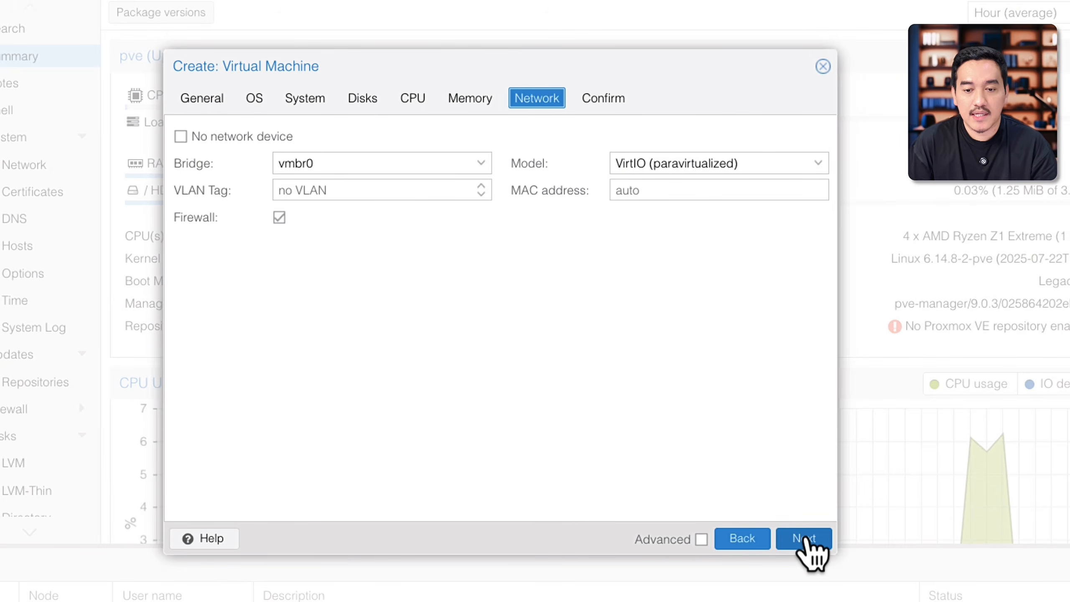
pyautogui.click(803, 538)
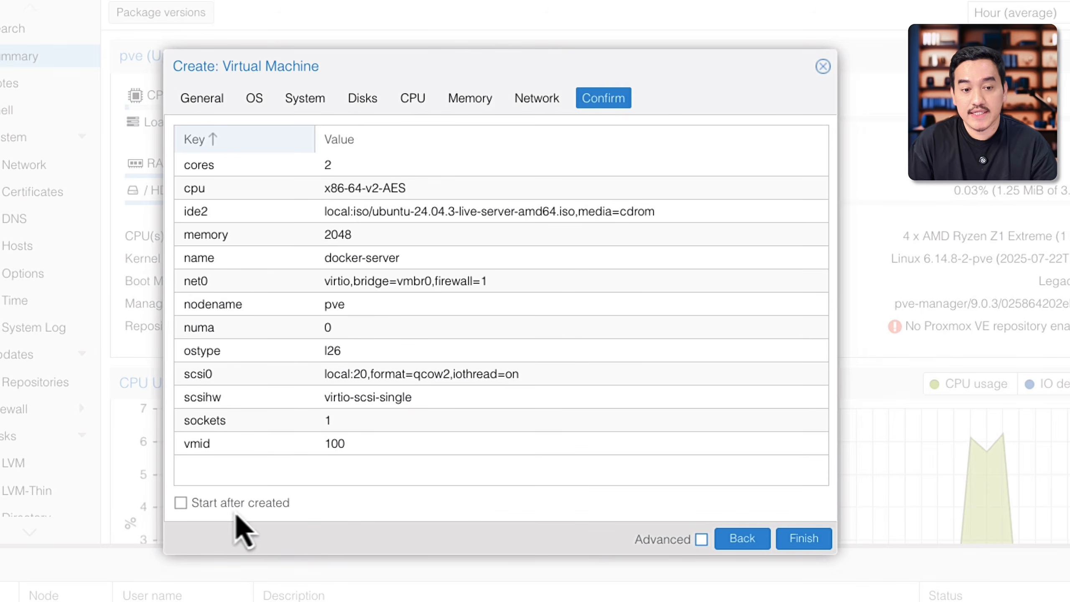
pyautogui.click(184, 510)
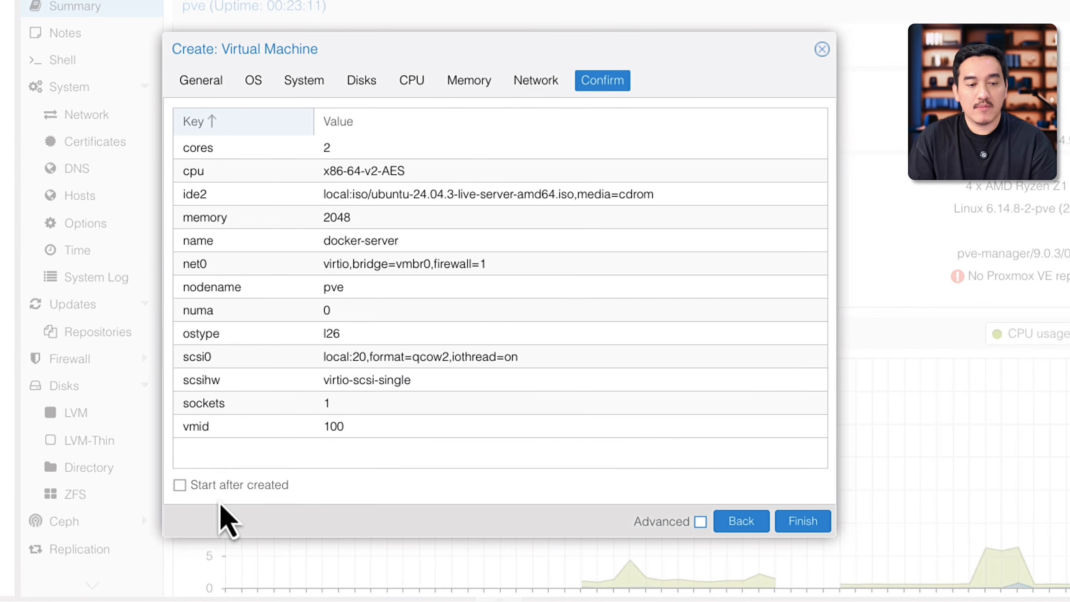
pyautogui.click(803, 522)
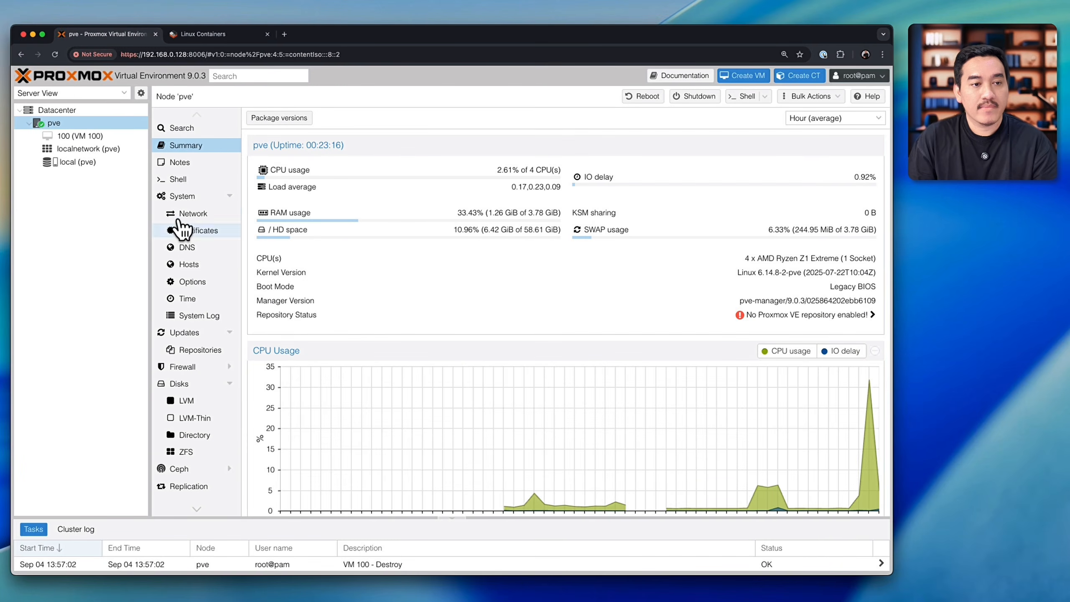
# Step: Start VM 100 from its console and choose Try or Install Ubuntu Server in the boot menu
pyautogui.click(69, 139)
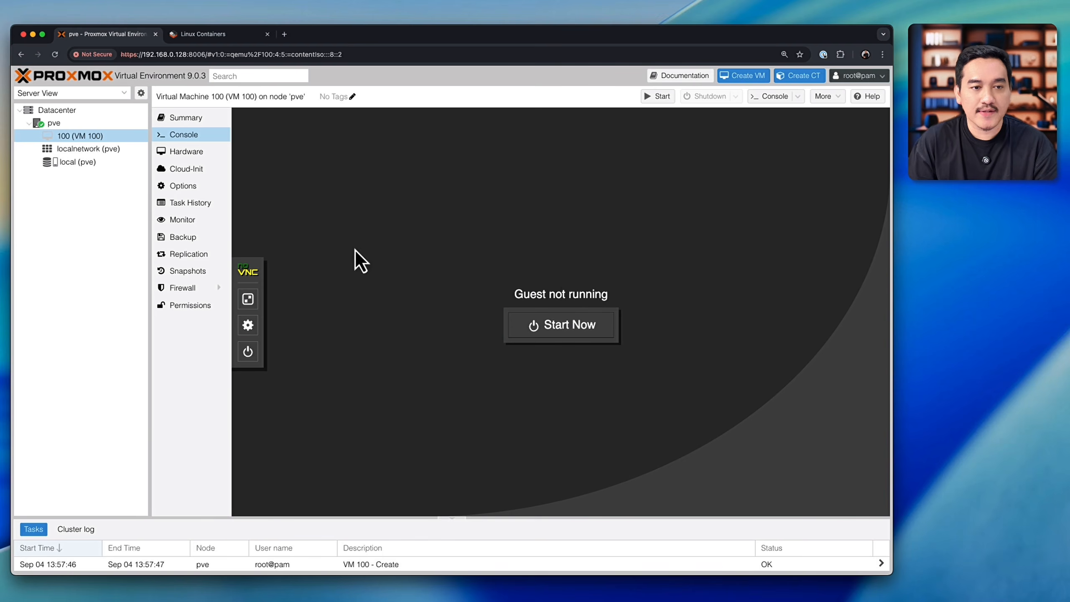
pyautogui.click(564, 333)
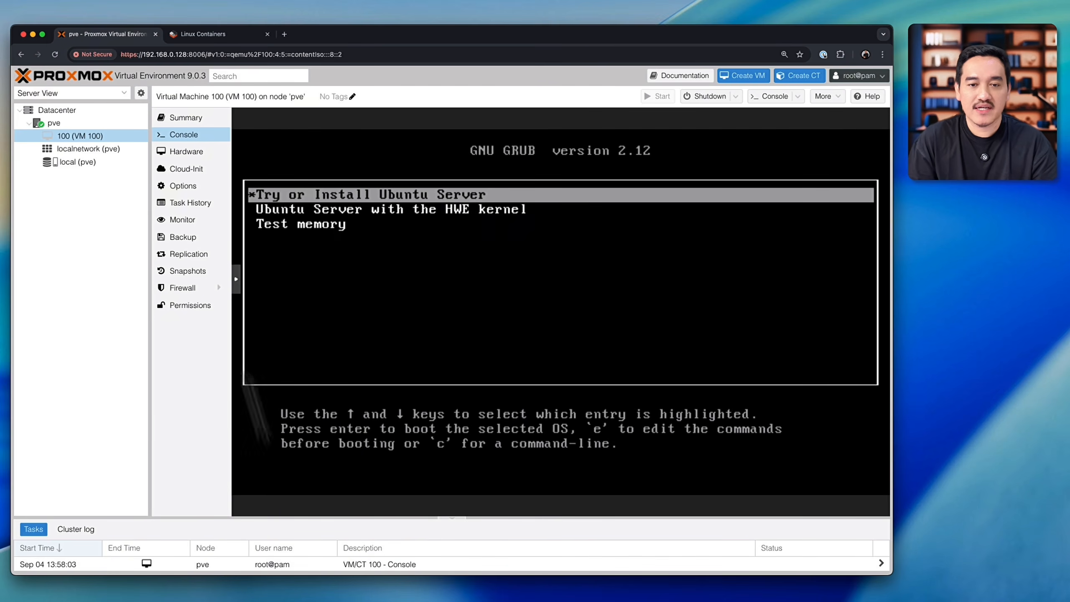
pyautogui.press('Down')
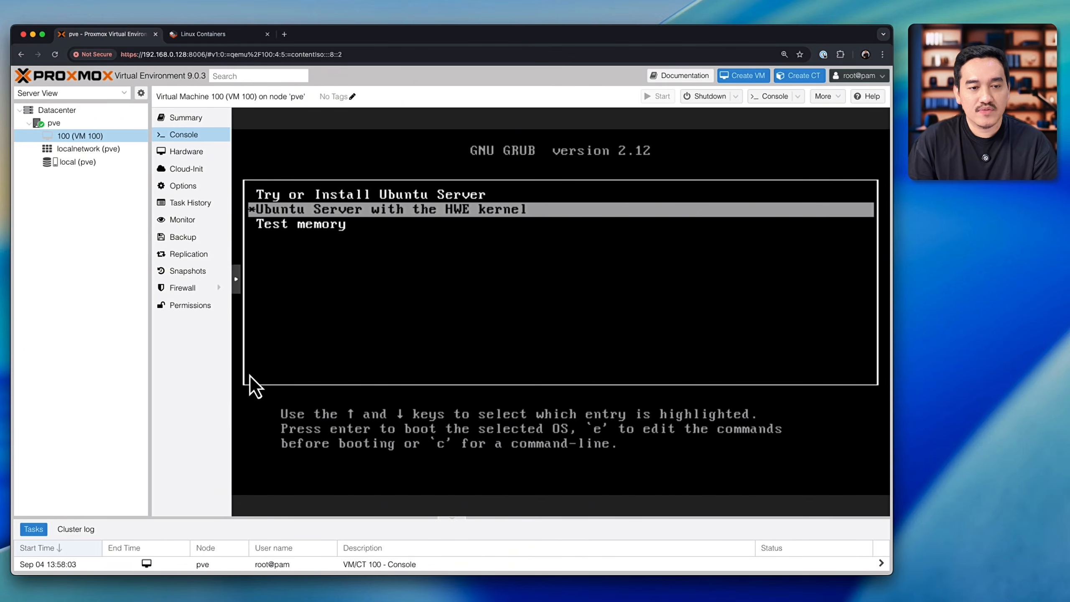
pyautogui.press('Up')
pyautogui.press('Down')
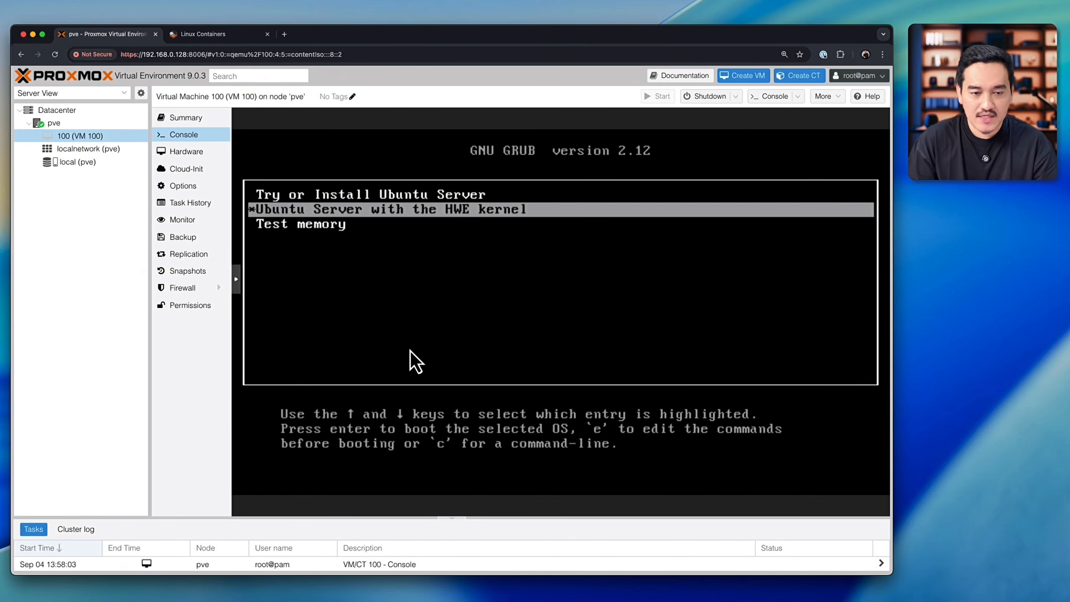
pyautogui.press('Up')
pyautogui.press('Down')
pyautogui.press('Up')
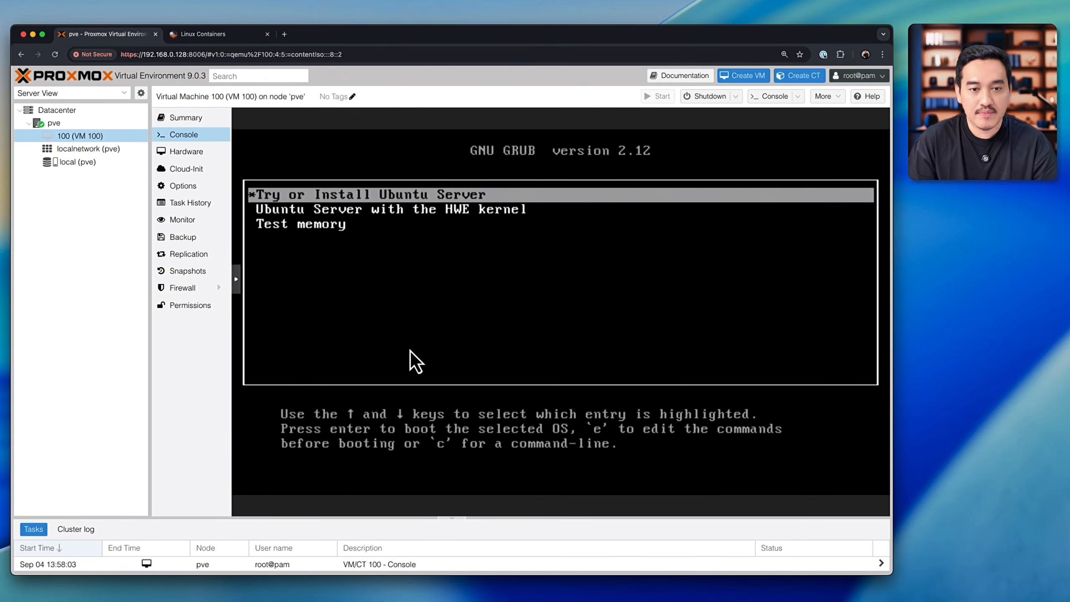
pyautogui.press('Down')
pyautogui.press('Down')
pyautogui.press('Up')
pyautogui.press('Down')
pyautogui.press('Up')
pyautogui.press('Up')
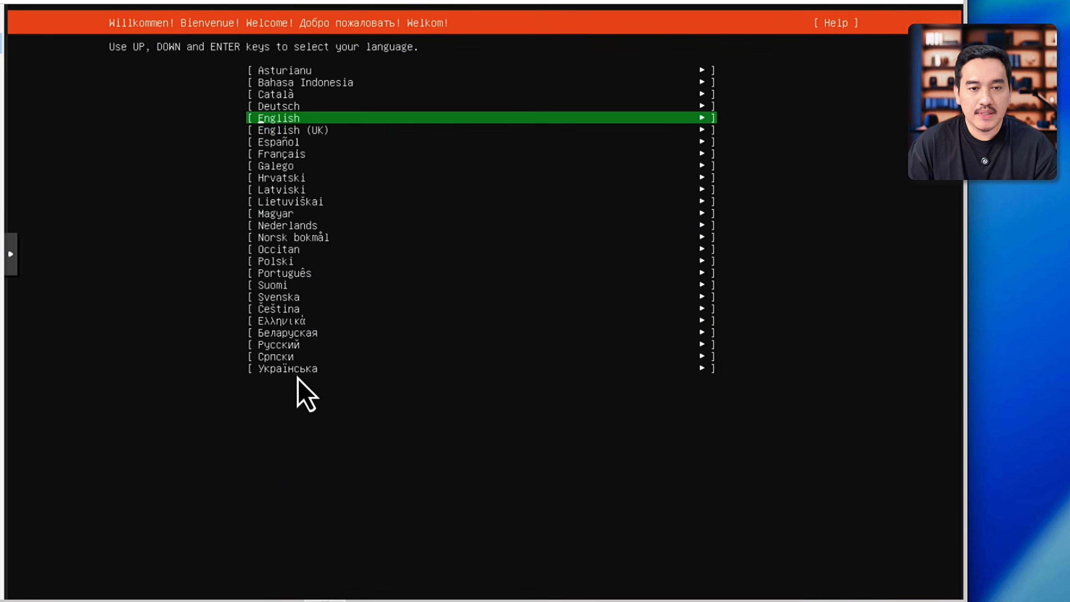
# Step: Choose English as the language of the Ubuntu Server installer
pyautogui.press('Down')
pyautogui.press('Up')
pyautogui.press('Up')
pyautogui.press('Up')
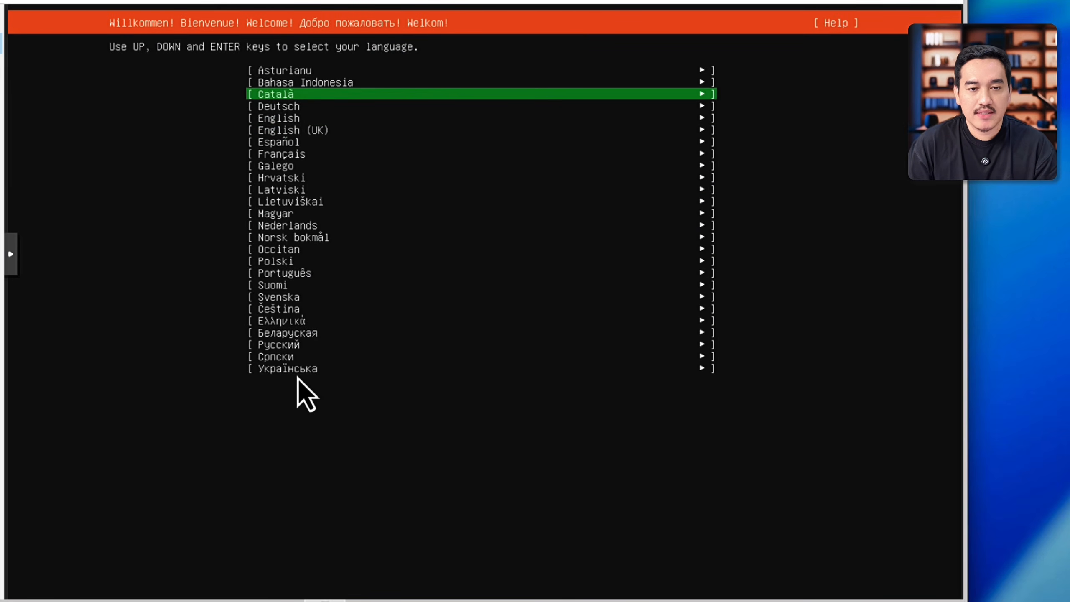
pyautogui.press('Down')
pyautogui.press('Down')
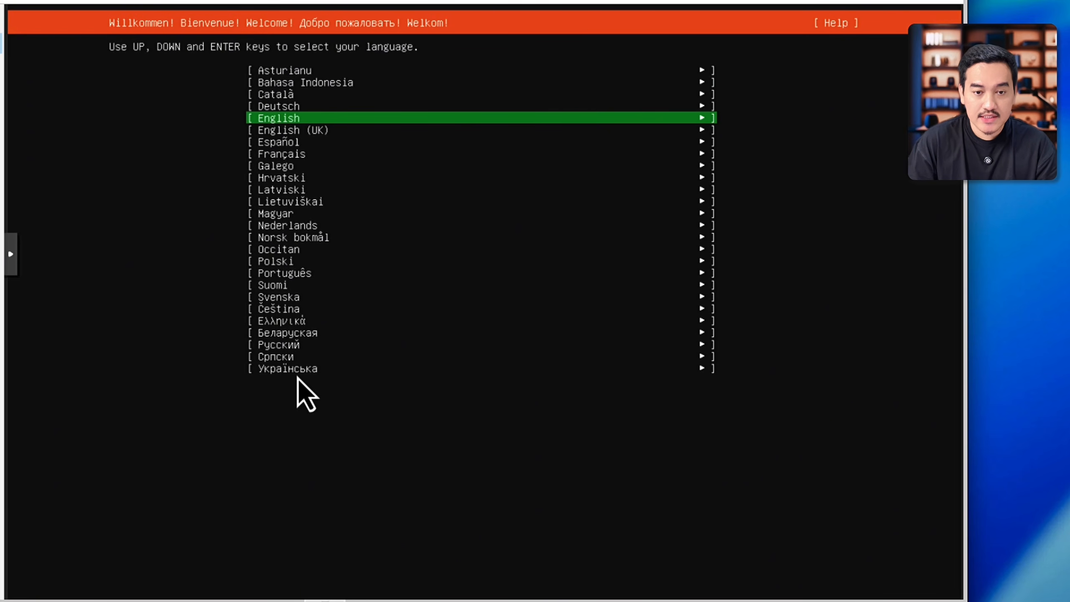
pyautogui.press('Return')
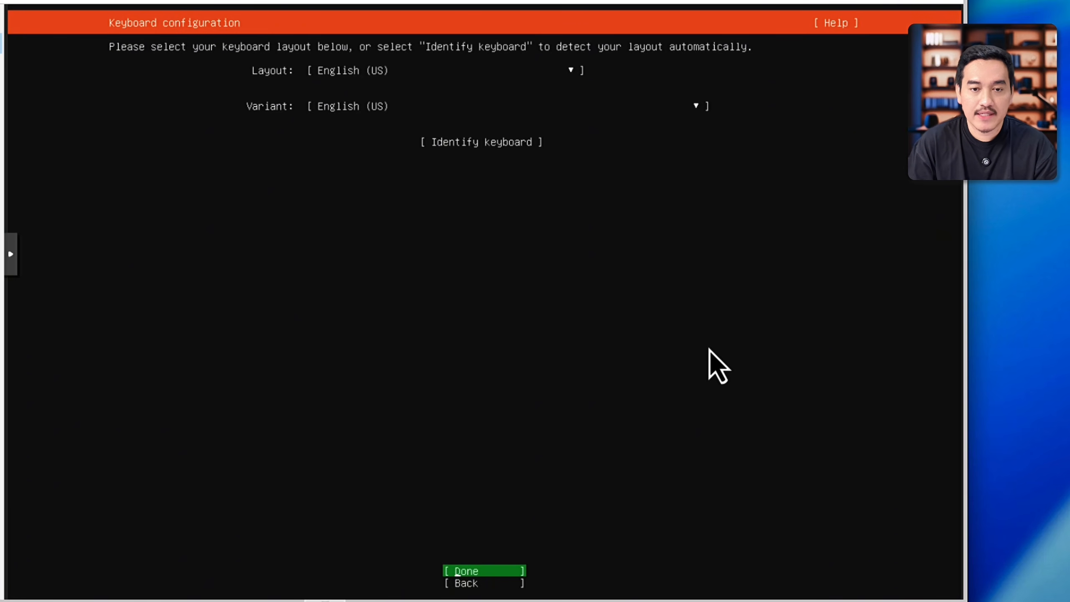
# Step: Accept the English (US) keyboard layout and the standard Ubuntu Server base without third-party drivers
pyautogui.press('Return')
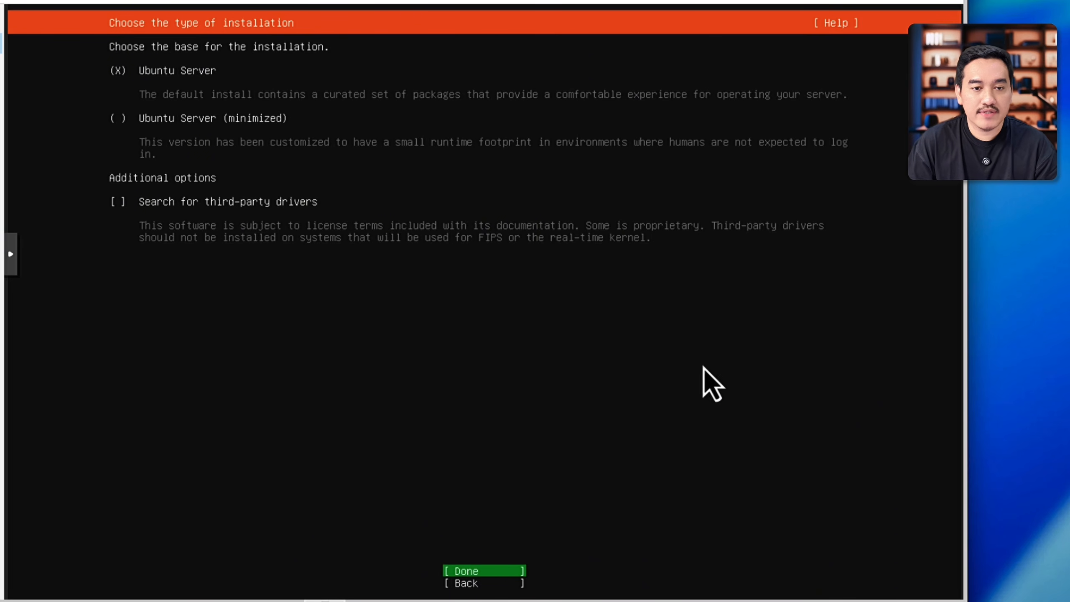
pyautogui.press('Return')
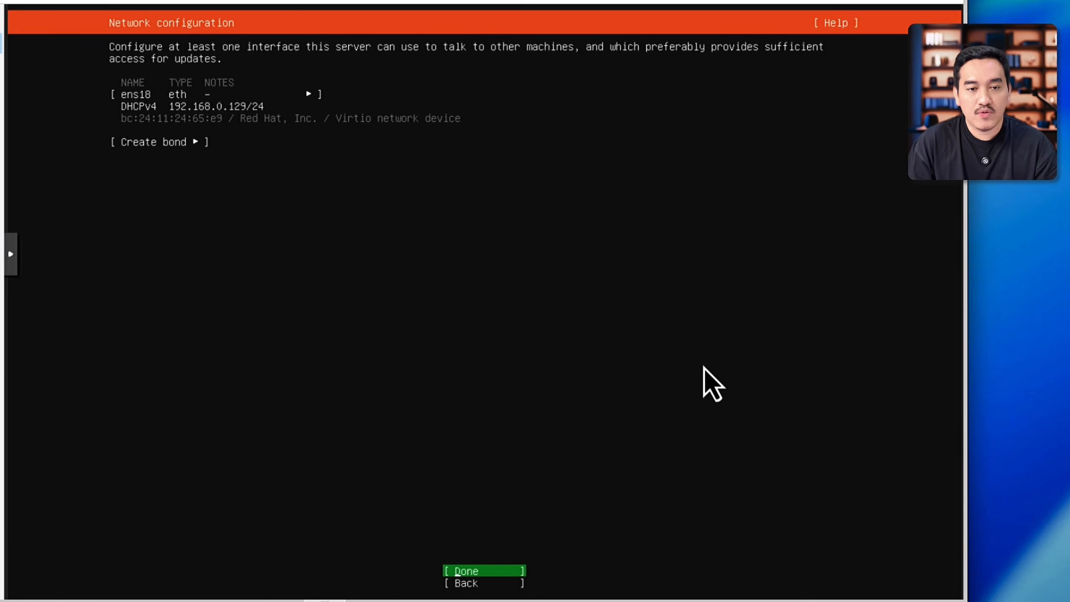
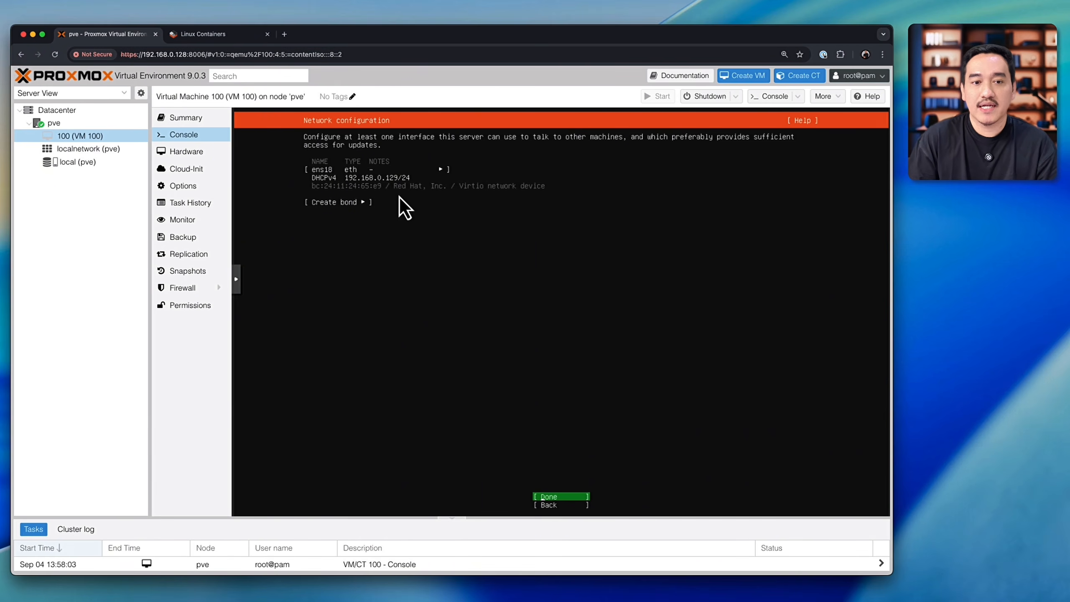
# Step: Accept the installer's DHCP network configuration, blank proxy address and default Ubuntu archive mirror
pyautogui.press('Return')
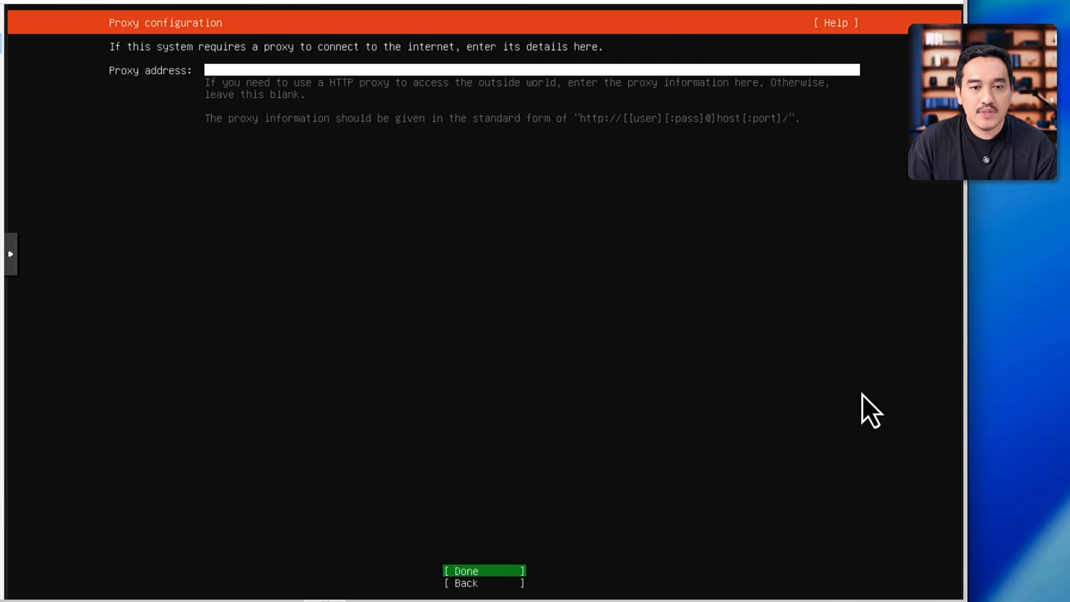
pyautogui.press('Return')
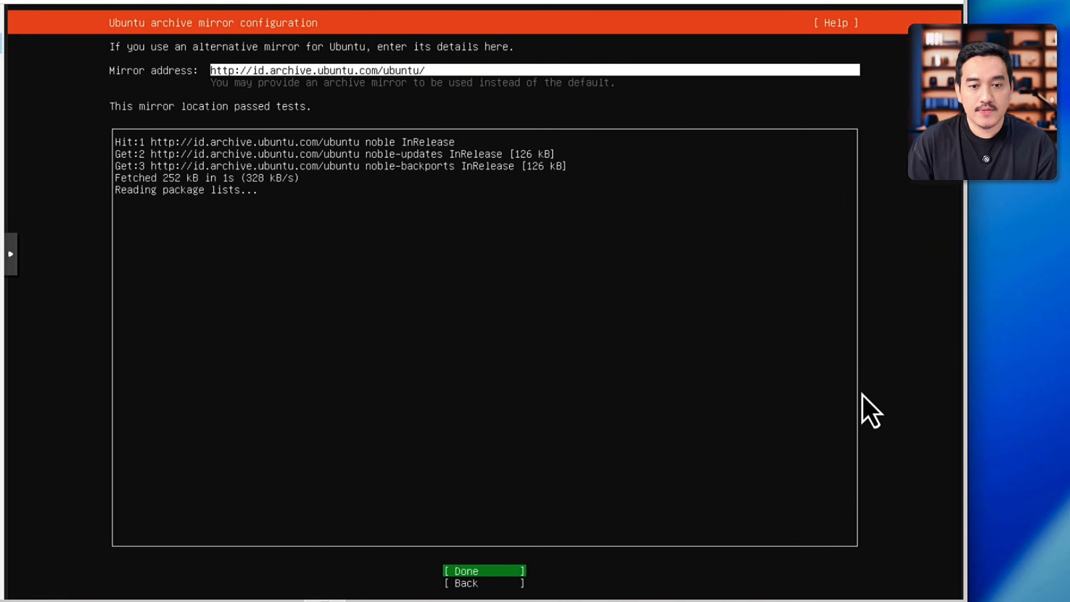
pyautogui.press('Return')
# Step: Keep the guided storage layout that uses the entire 20 GB disk as an unencrypted LVM group
pyautogui.press('Down')
pyautogui.press('Down')
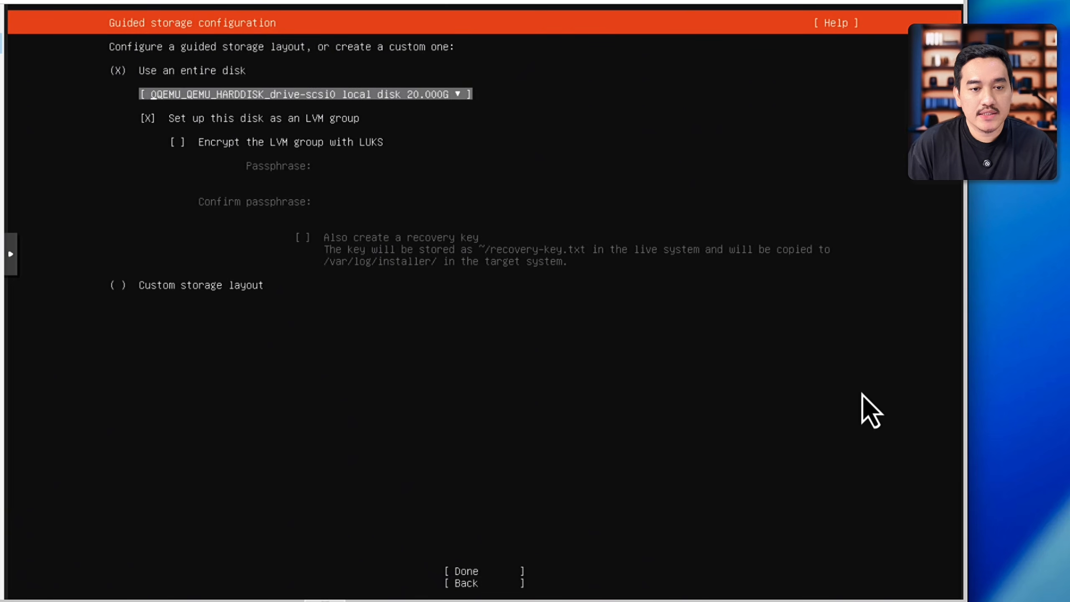
pyautogui.press('Down')
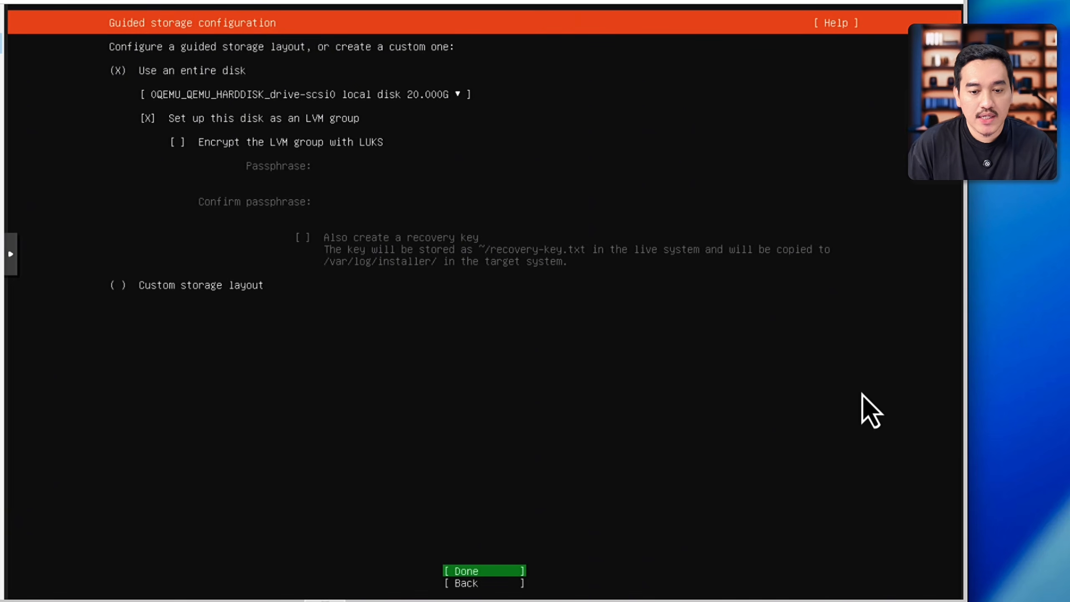
pyautogui.press('Return')
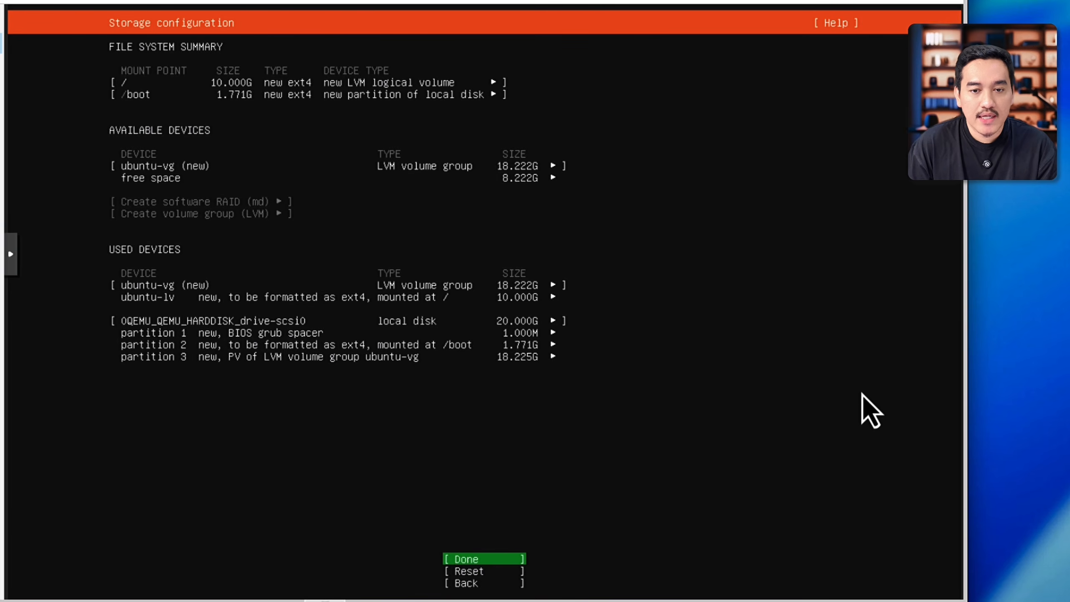
# Step: Accept the proposed partition layout unchanged and confirm the destructive action to begin the installation
pyautogui.press('Tab')
pyautogui.press('Down')
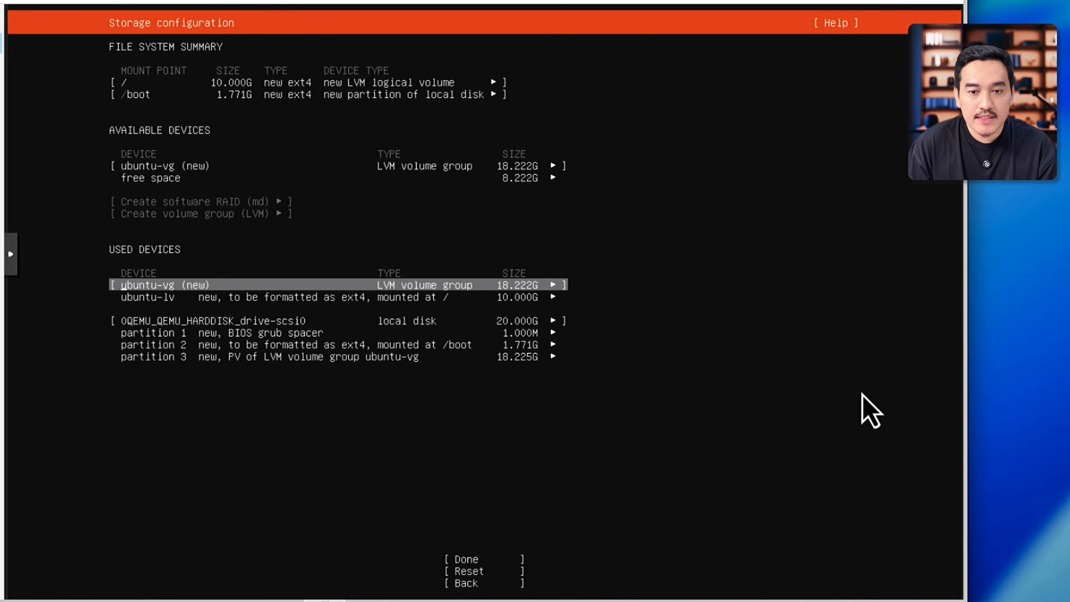
pyautogui.press('Down')
pyautogui.press('Down')
pyautogui.press('Tab')
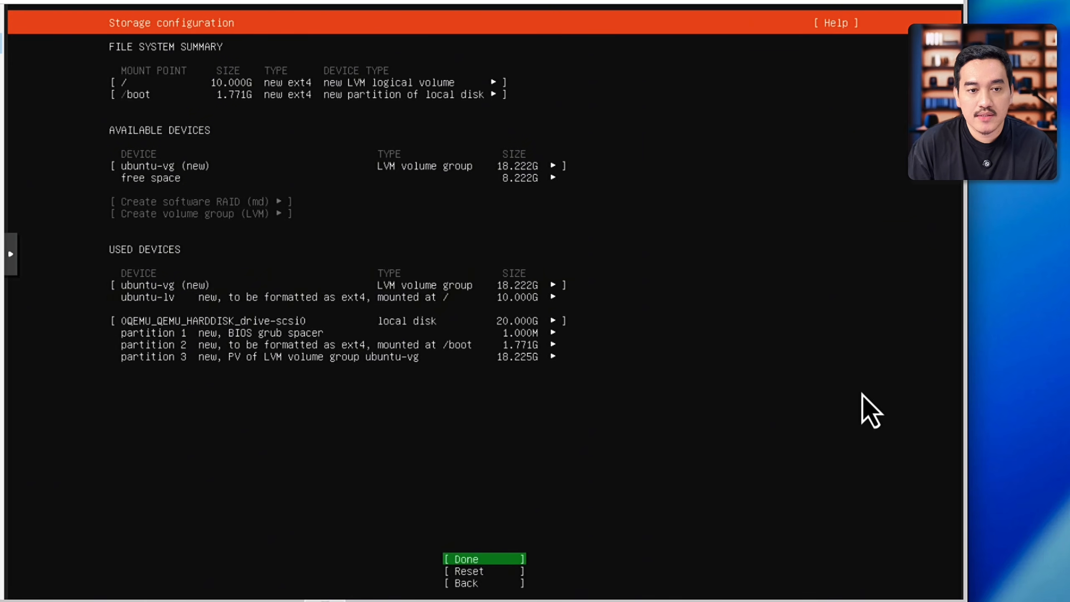
pyautogui.press('Return')
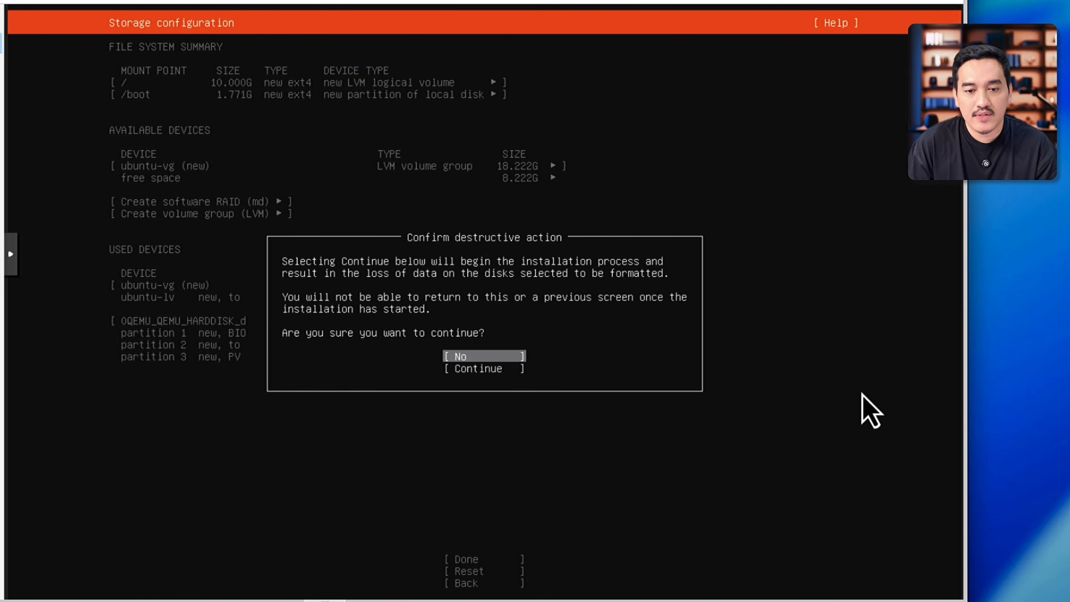
pyautogui.press('Down')
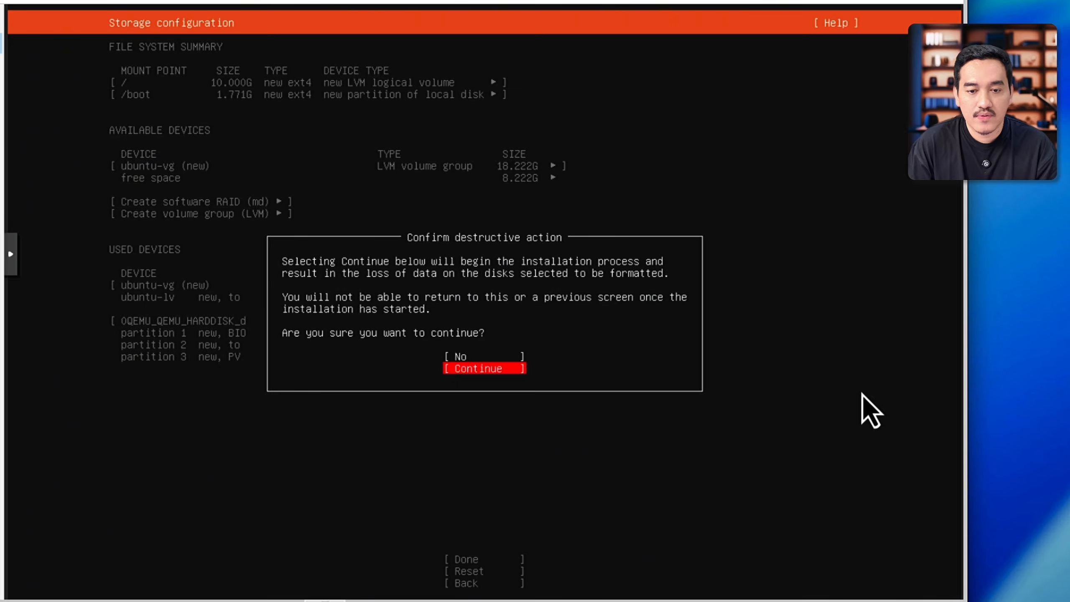
pyautogui.press('Return')
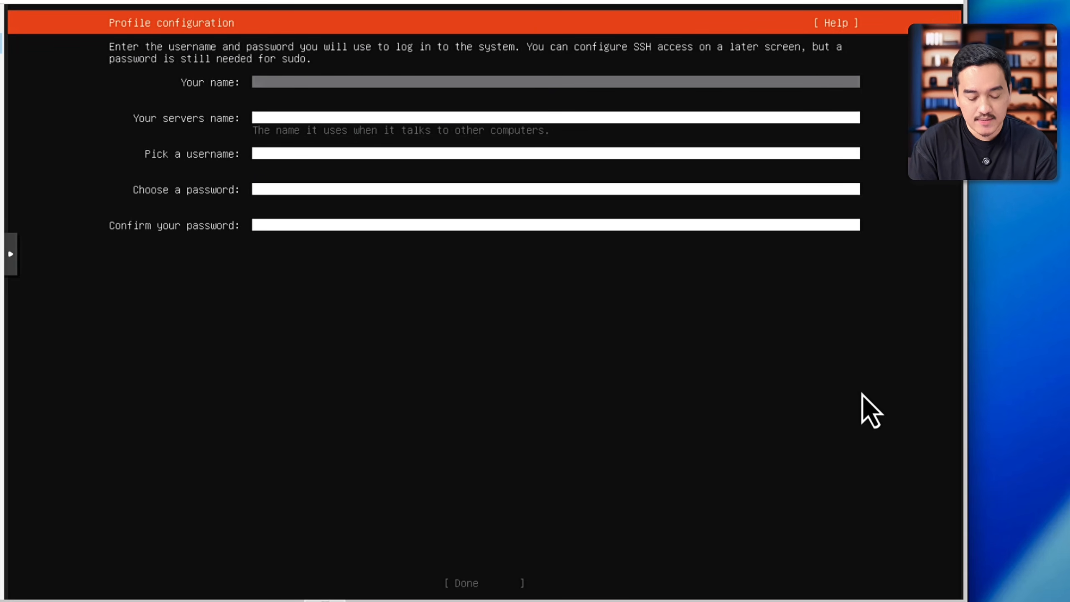
# Step: Set the profile name, server name and username to docker-server, then enter and confirm the account password
pyautogui.write('docker')
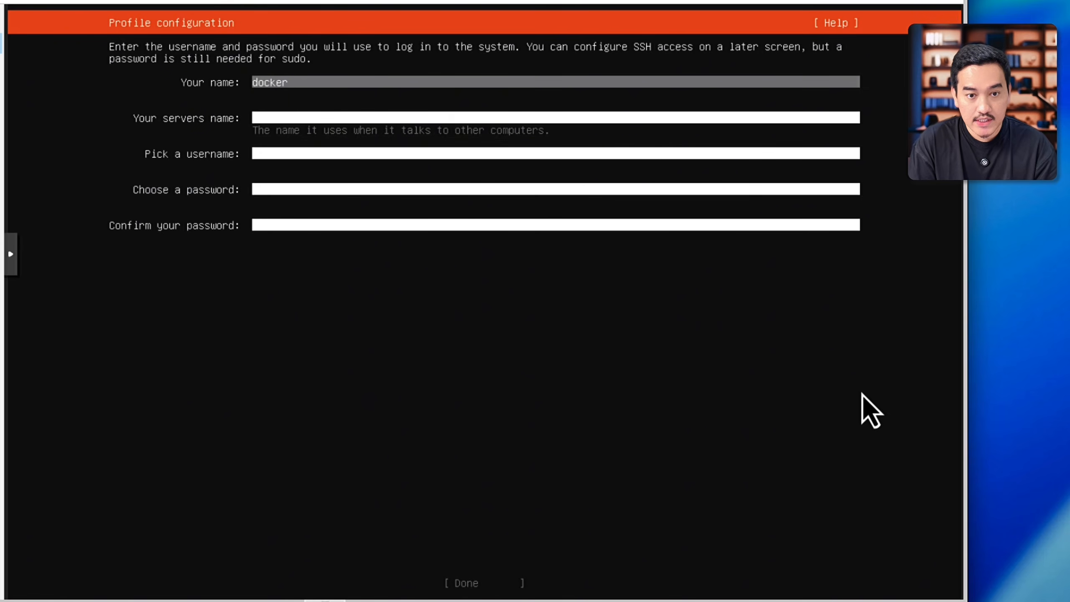
pyautogui.write('-server')
pyautogui.press('Tab')
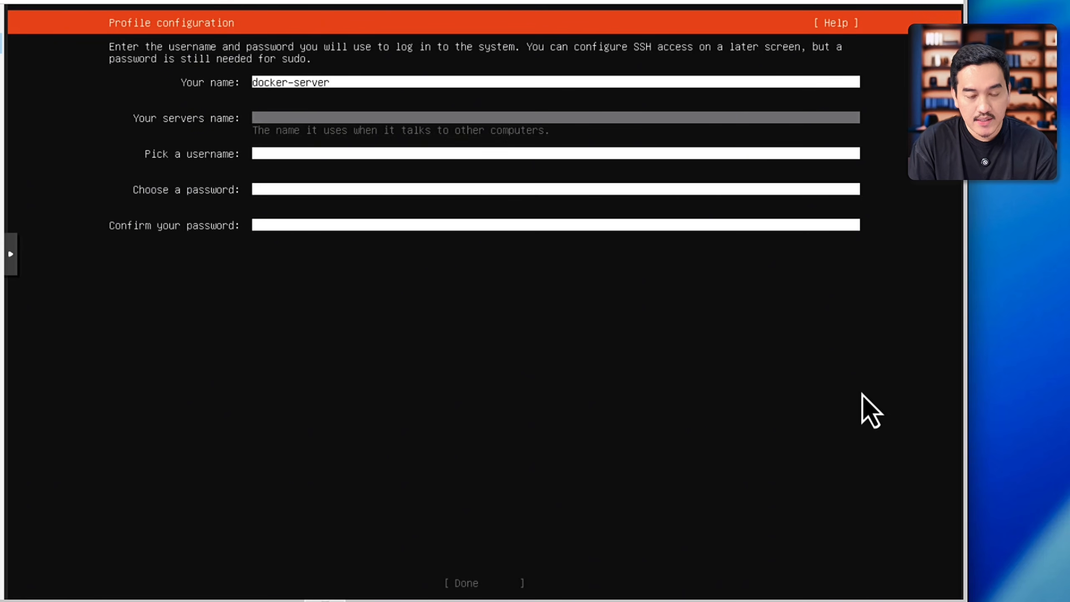
pyautogui.write('docker-server')
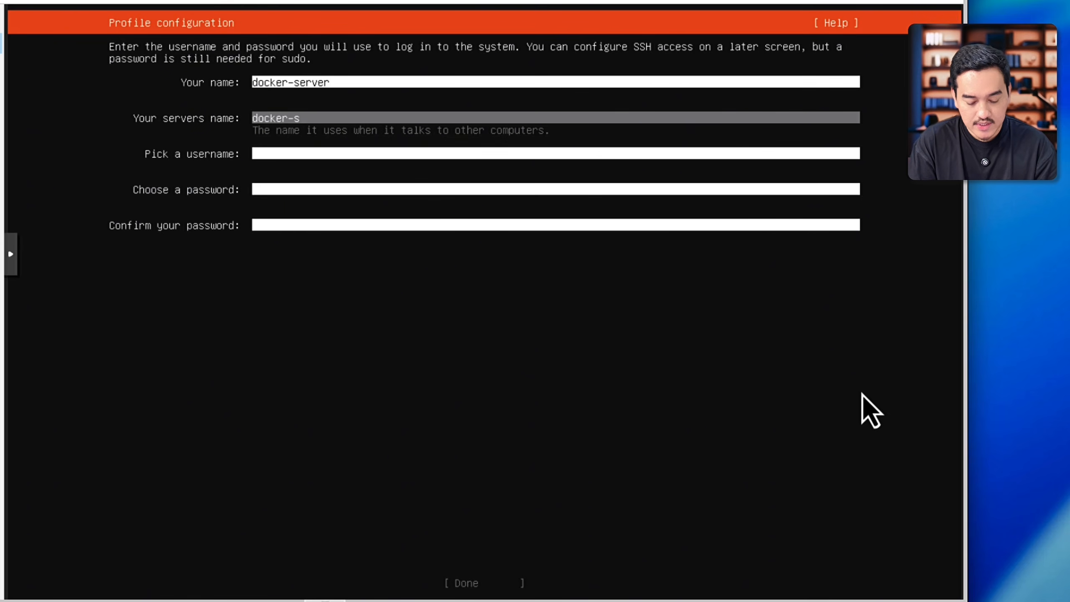
pyautogui.press('Tab')
pyautogui.write('docker-server')
pyautogui.press('Tab')
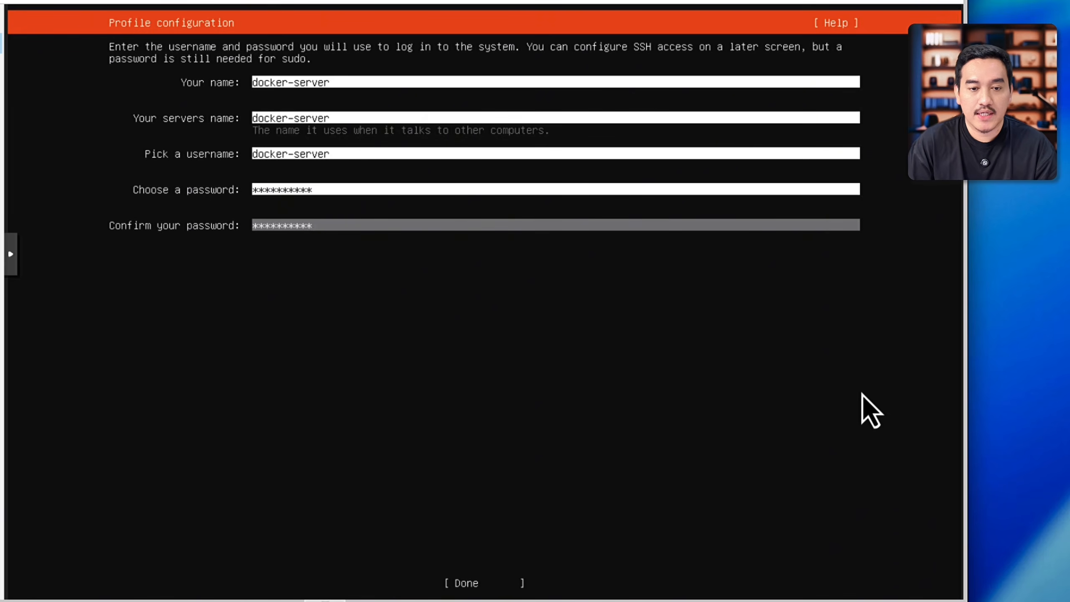
pyautogui.press('Tab')
pyautogui.press('Return')
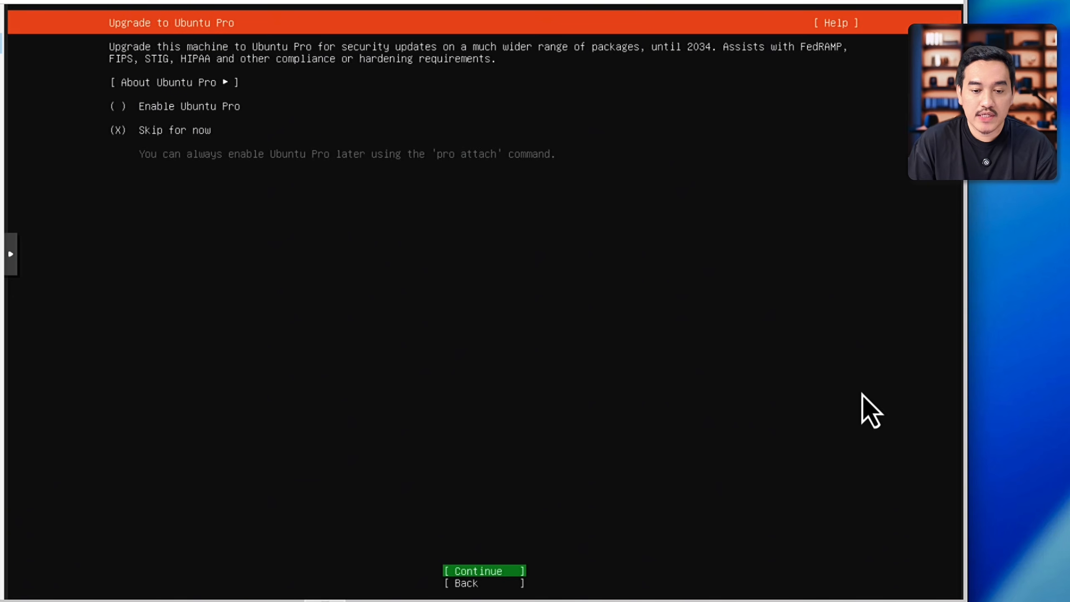
# Step: Skip Ubuntu Pro for now and enable installation of the OpenSSH server without importing an SSH key
pyautogui.press('Return')
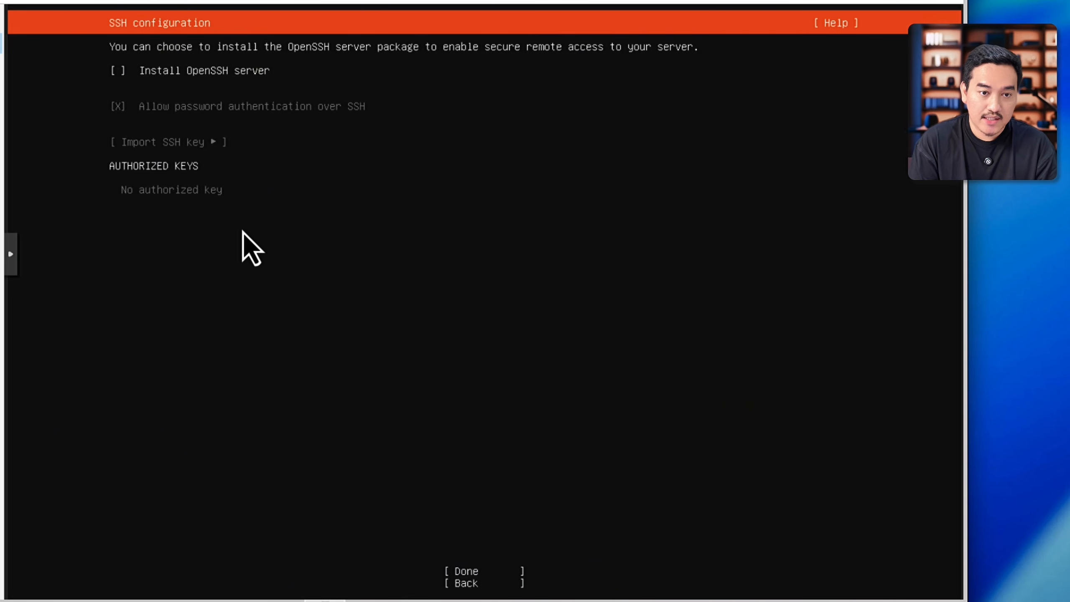
pyautogui.press('space')
pyautogui.press('Tab')
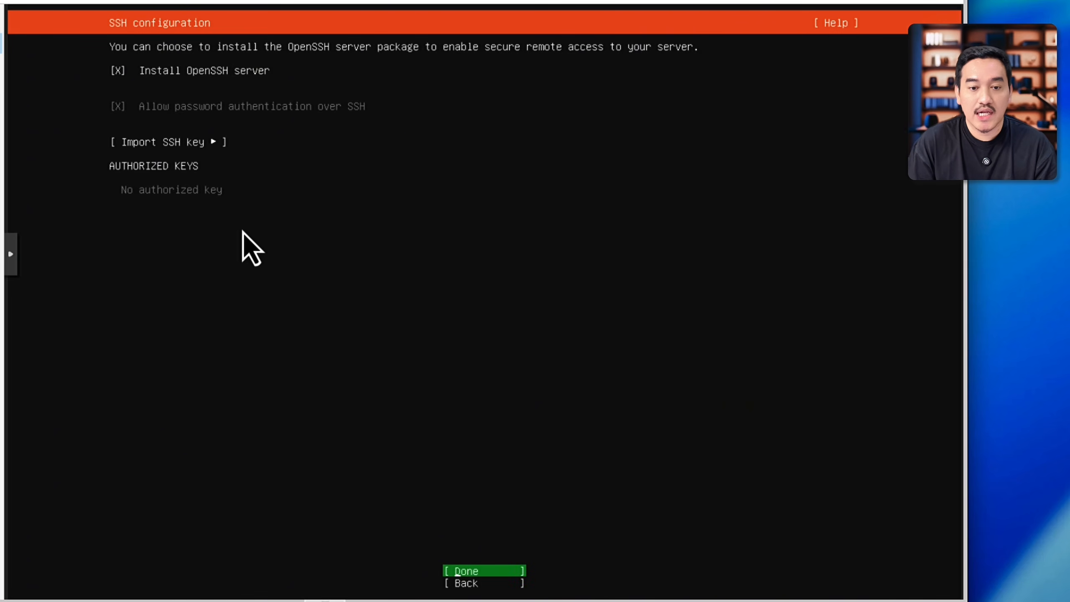
pyautogui.press('Return')
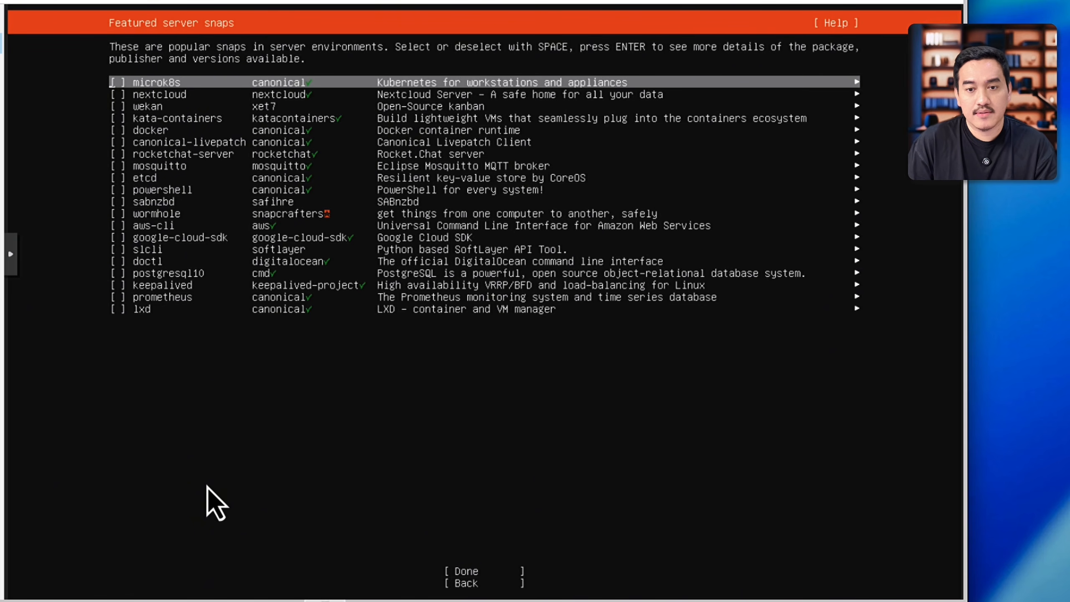
# Step: Continue past the featured server snaps without selecting any, including docker
pyautogui.press('Down')
pyautogui.press('Down')
pyautogui.press('Down')
pyautogui.press('Down')
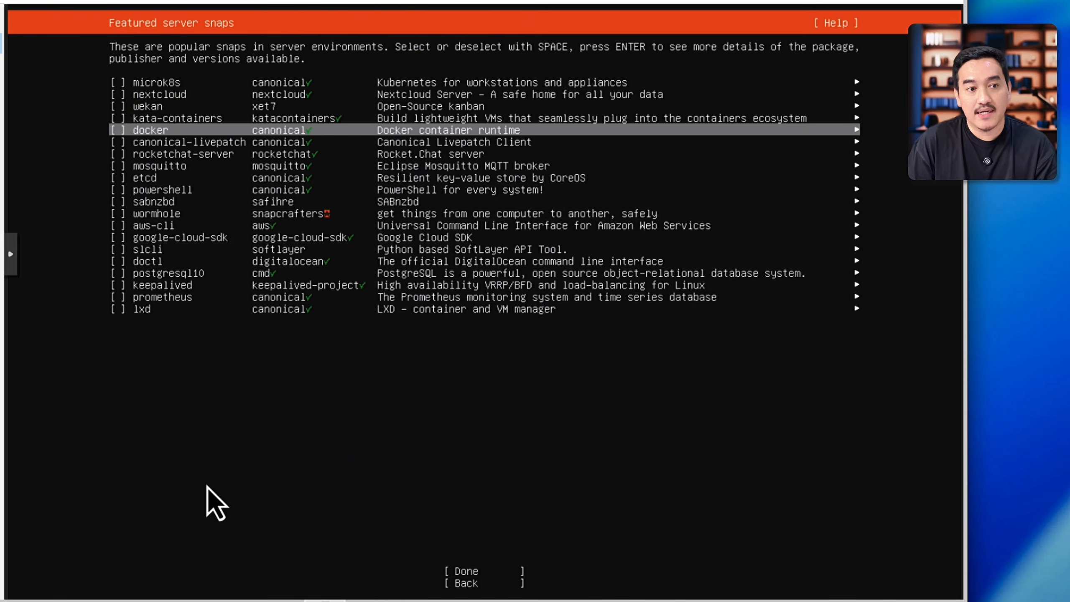
pyautogui.press('Down')
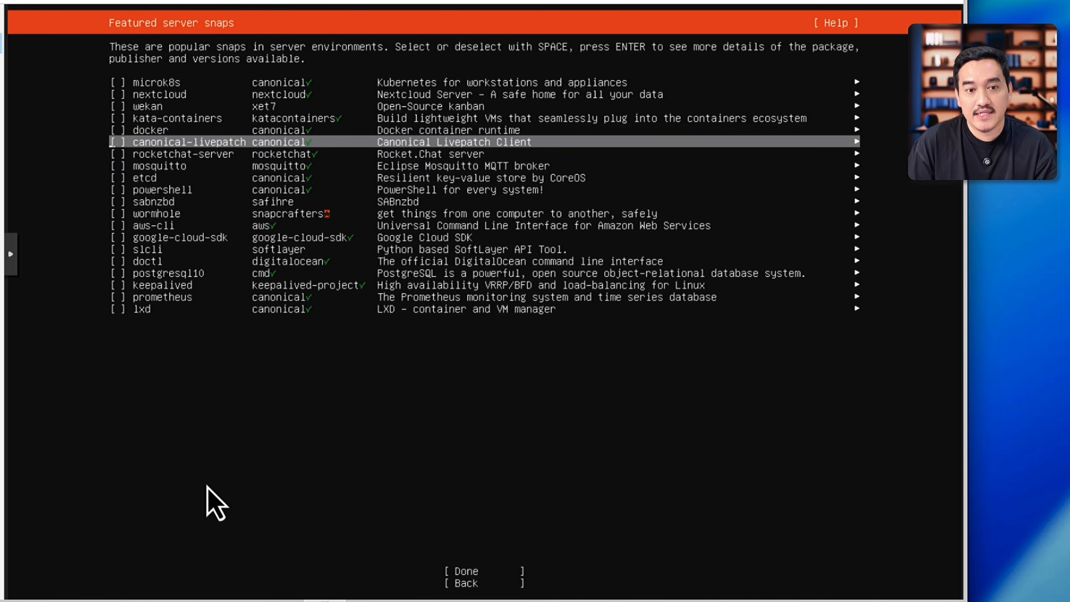
pyautogui.press('Up')
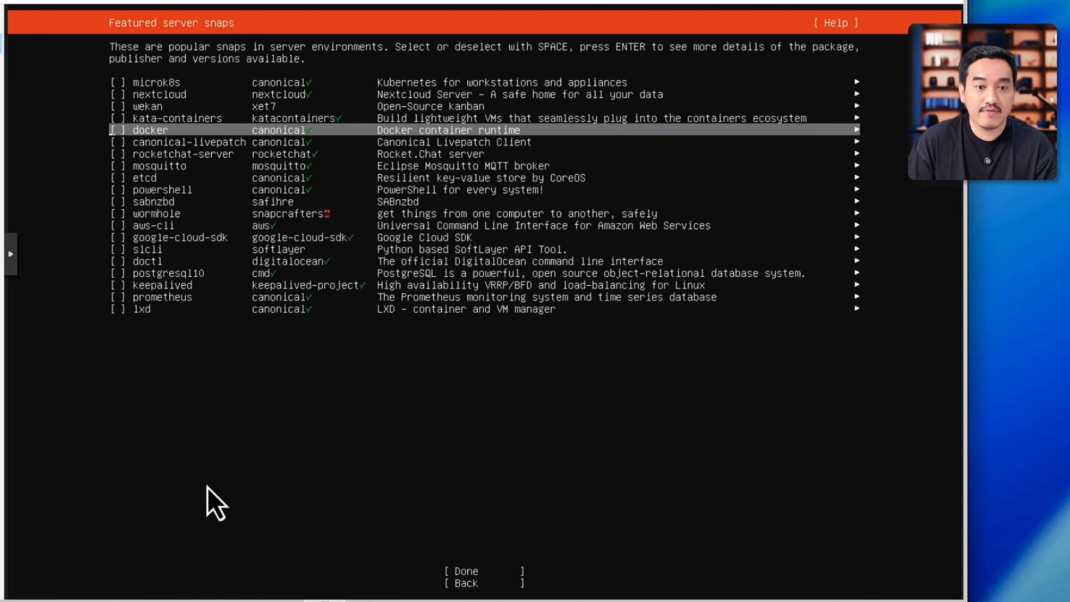
pyautogui.press('Tab')
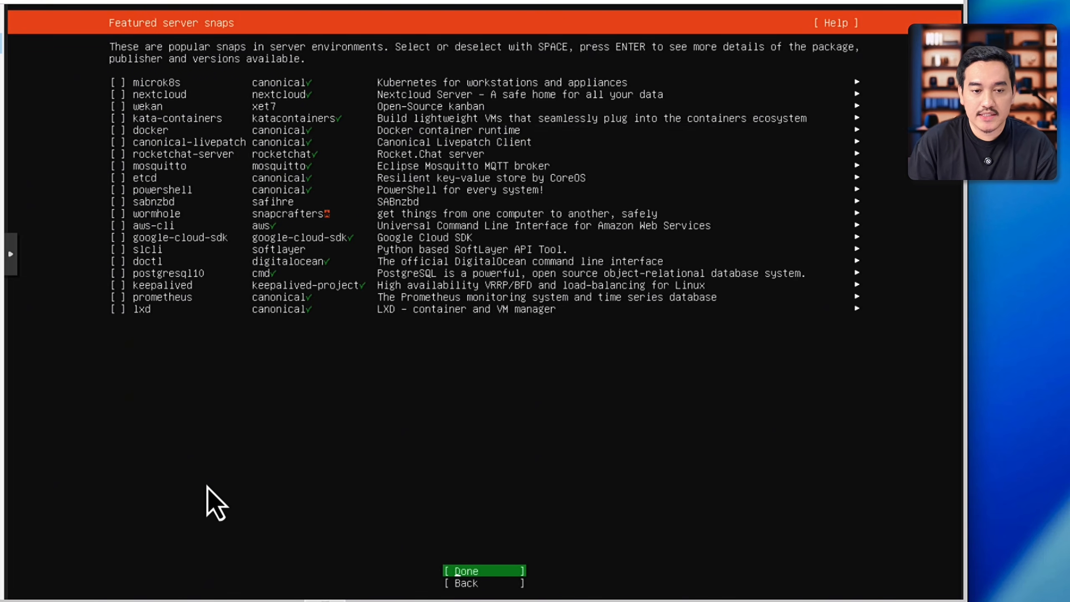
pyautogui.press('Return')
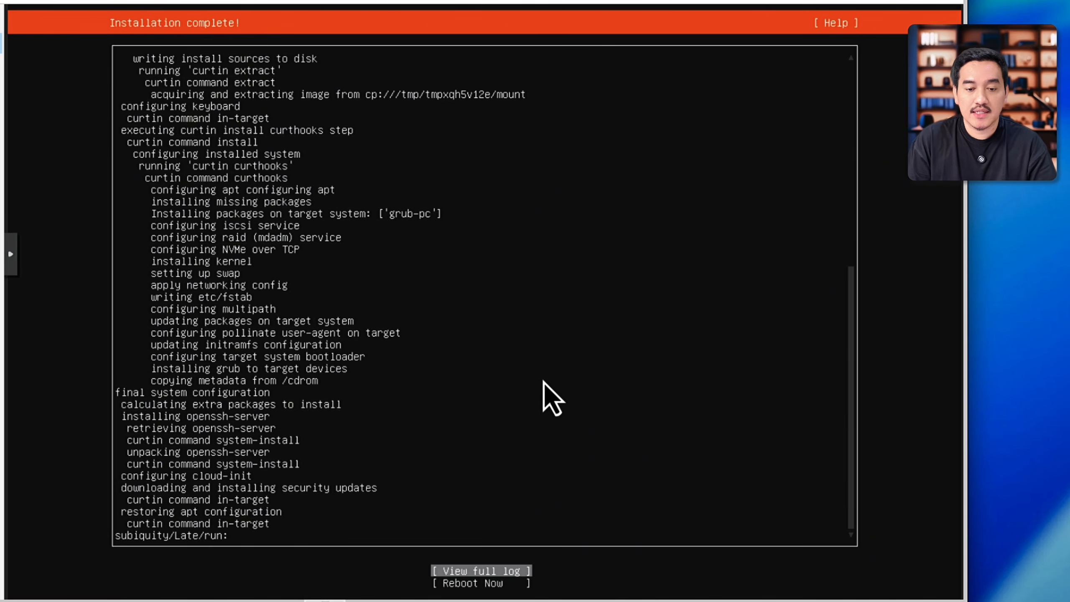
# Step: Reboot from the completed installer and set VM 100's CD/DVD drive (ide2) to use no media
pyautogui.press('Down')
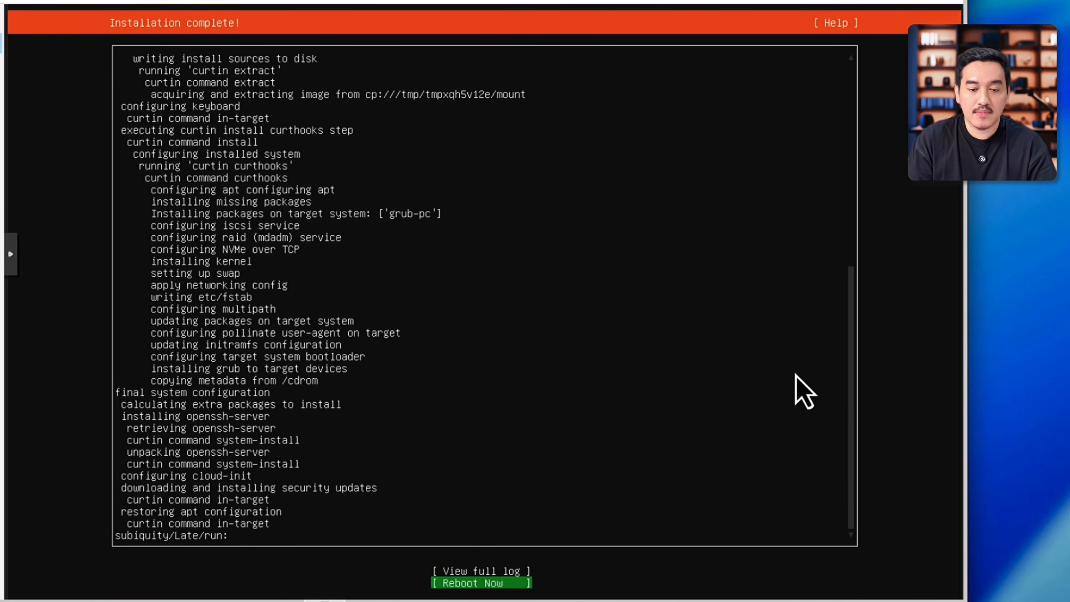
pyautogui.press('Return')
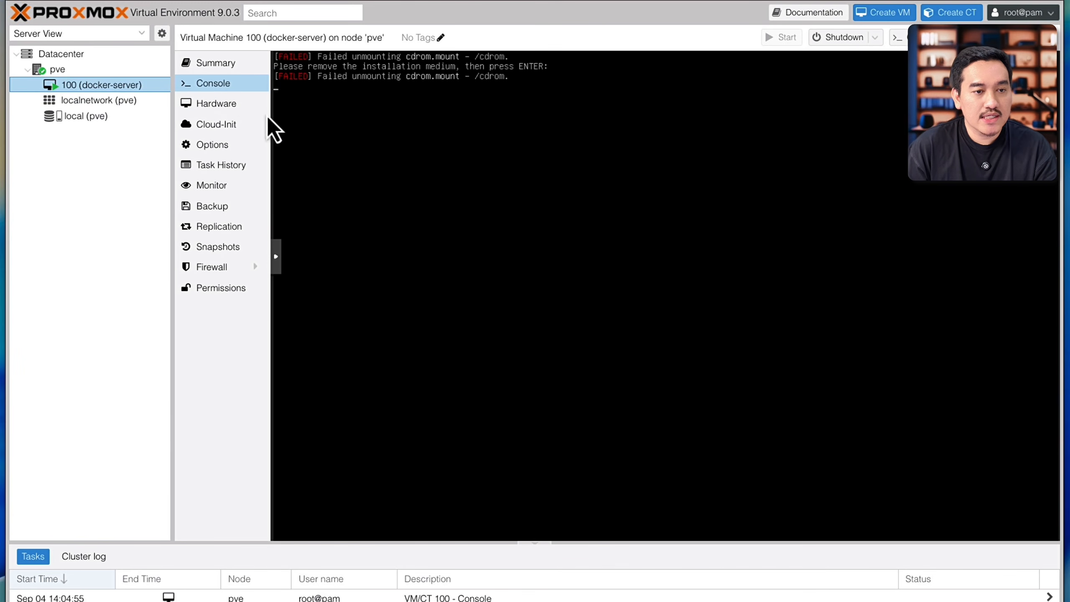
pyautogui.click(243, 110)
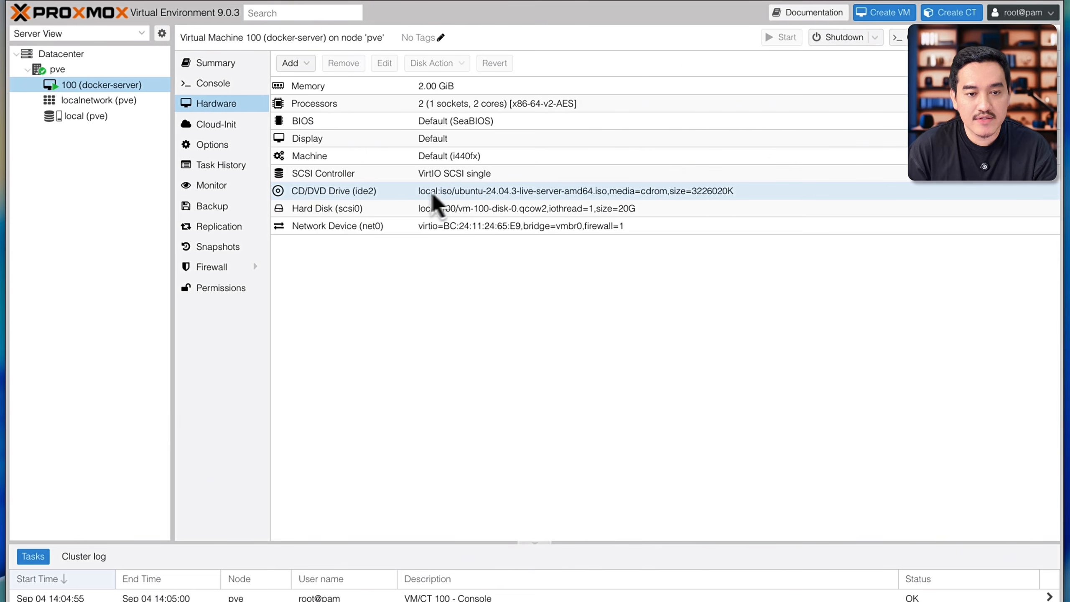
pyautogui.click(408, 197)
pyautogui.doubleClick(408, 196)
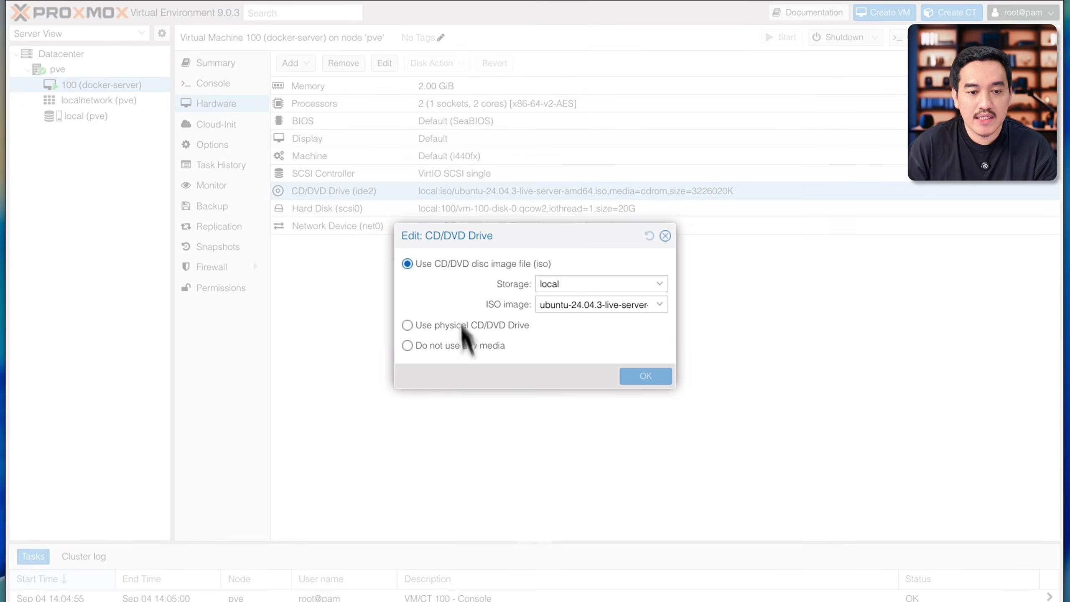
pyautogui.click(445, 349)
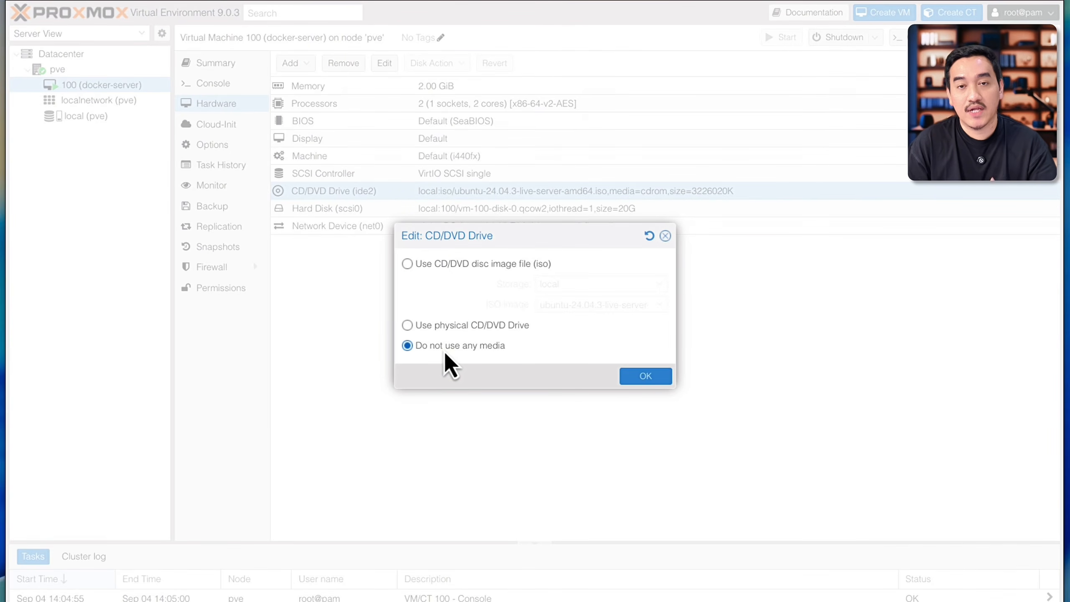
pyautogui.click(645, 375)
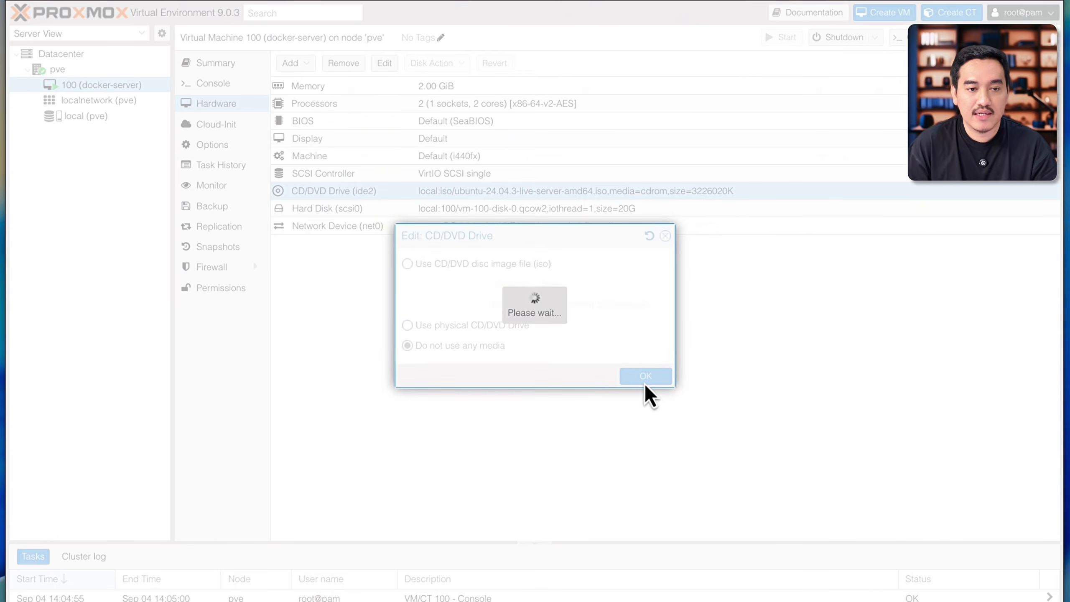
# Step: Return to VM 100's console and continue the reboot into the installed Ubuntu system's login prompt
pyautogui.click(211, 85)
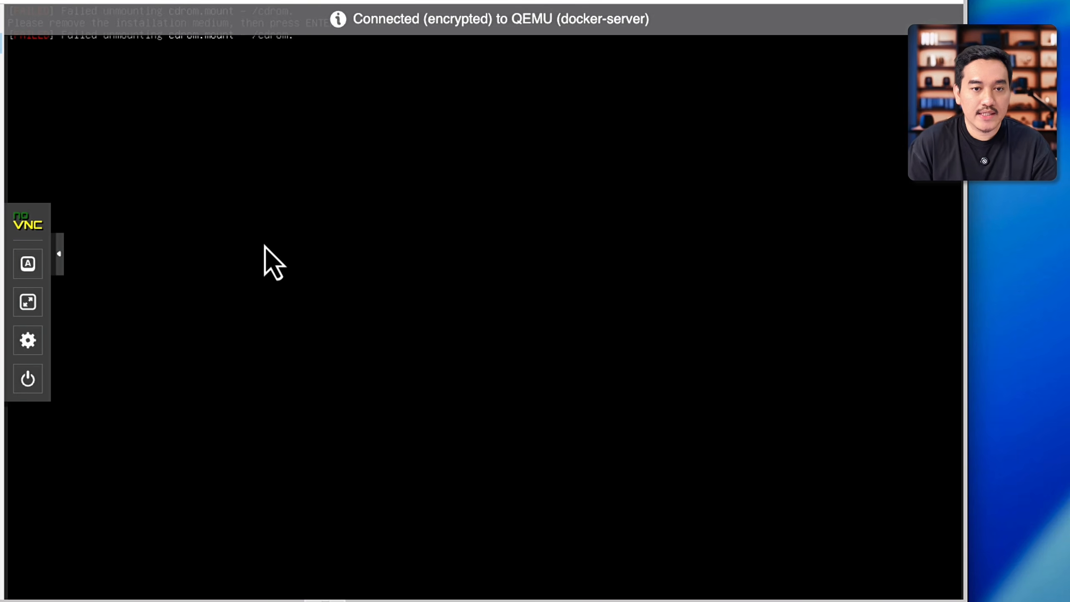
pyautogui.press('Return')
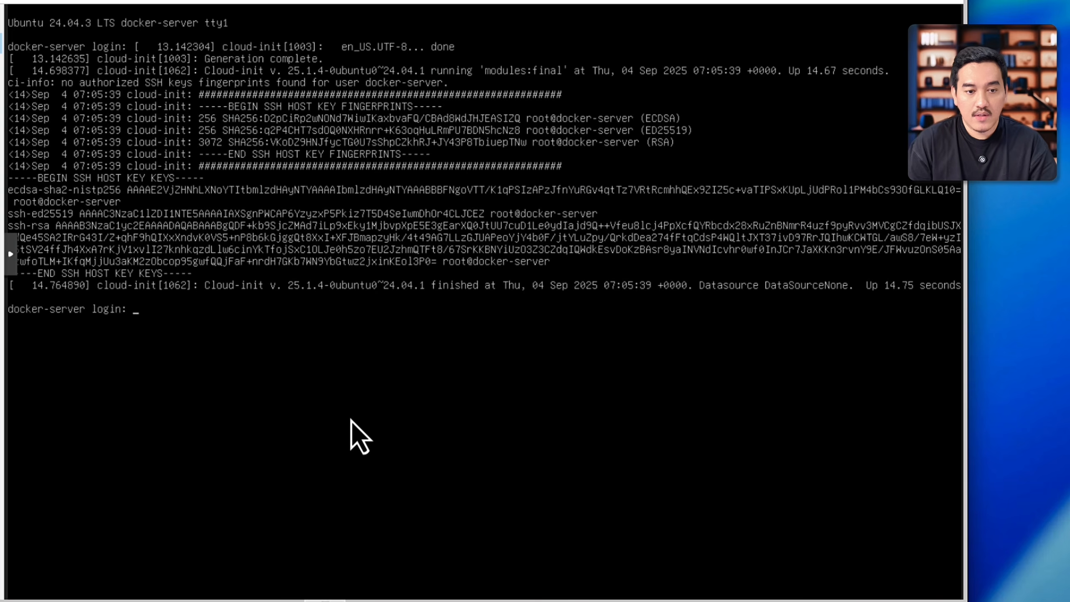
pyautogui.press('Return')
pyautogui.press('Return')
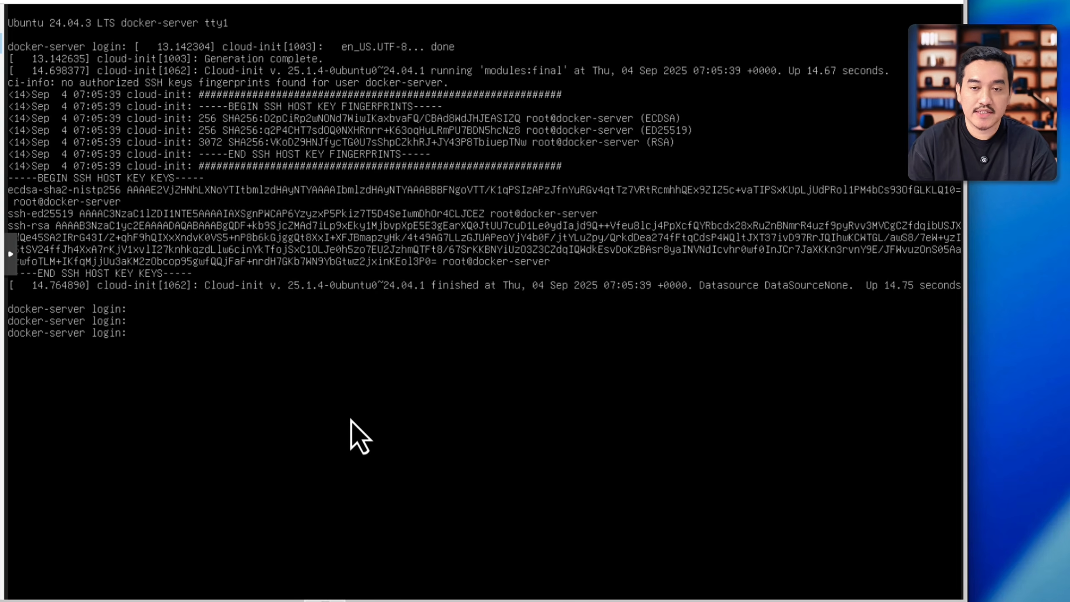
pyautogui.press('Return')
pyautogui.press('Return')
pyautogui.press('Return')
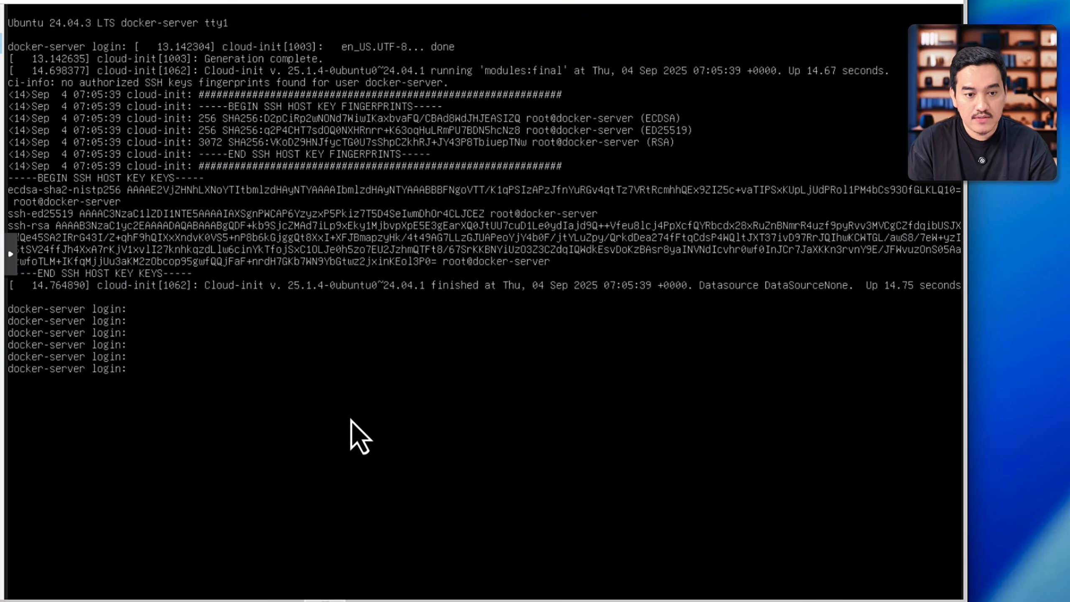
# Step: Log in to the Ubuntu console as docker-server, entering the account password
pyautogui.write('docker')
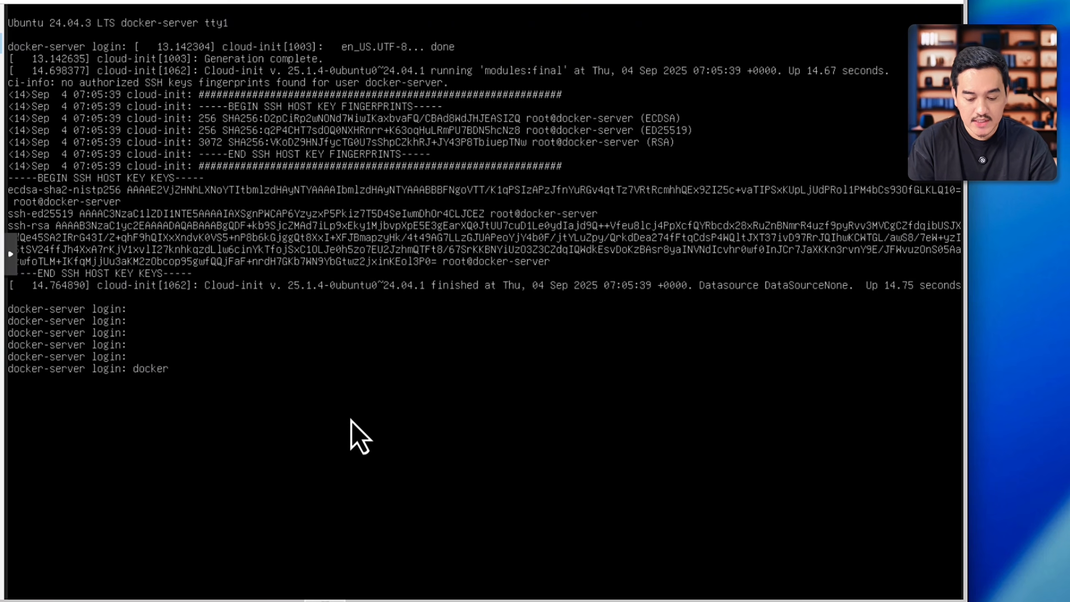
pyautogui.write('-server')
pyautogui.press('Return')
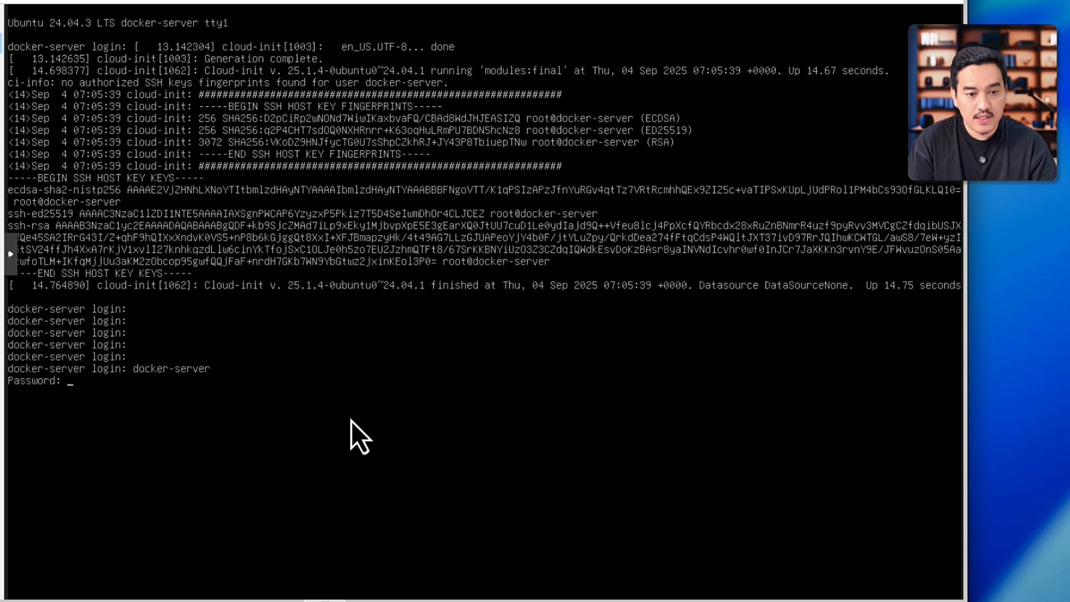
pyautogui.press('Return')
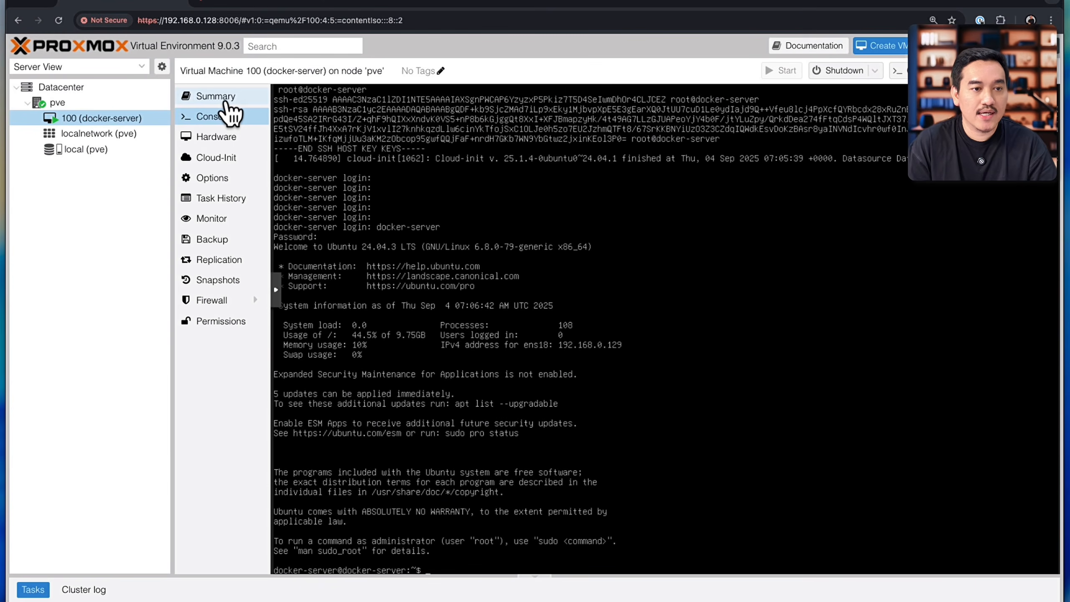
# Step: Examine VM 100's summary for its CPU usage, memory usage and boot disk size
pyautogui.click(228, 99)
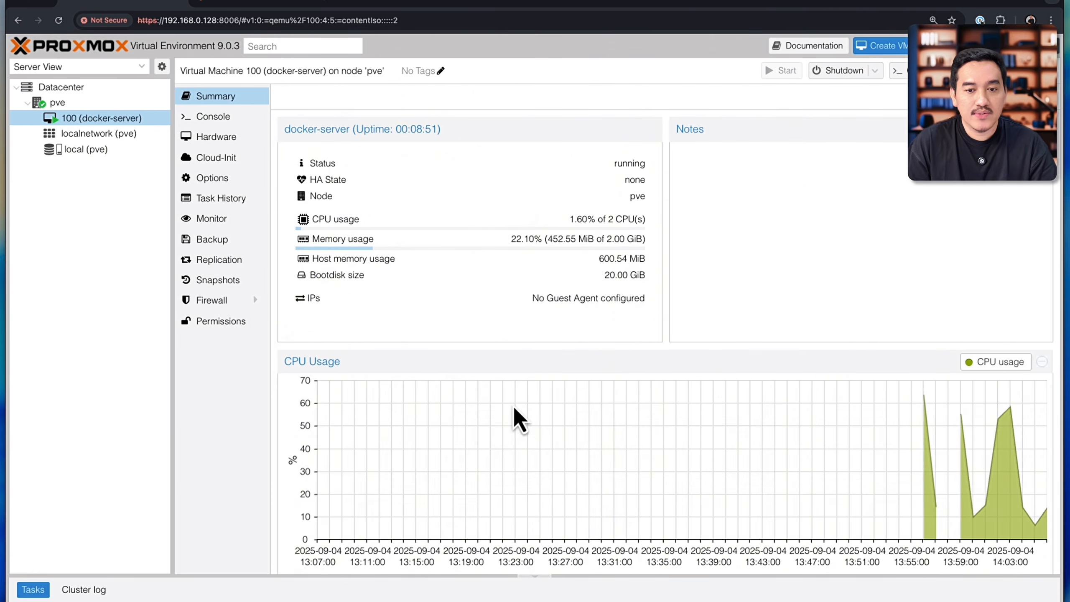
pyautogui.tripleClick(577, 223)
pyautogui.moveTo(572, 245); pyautogui.dragTo(641, 242)
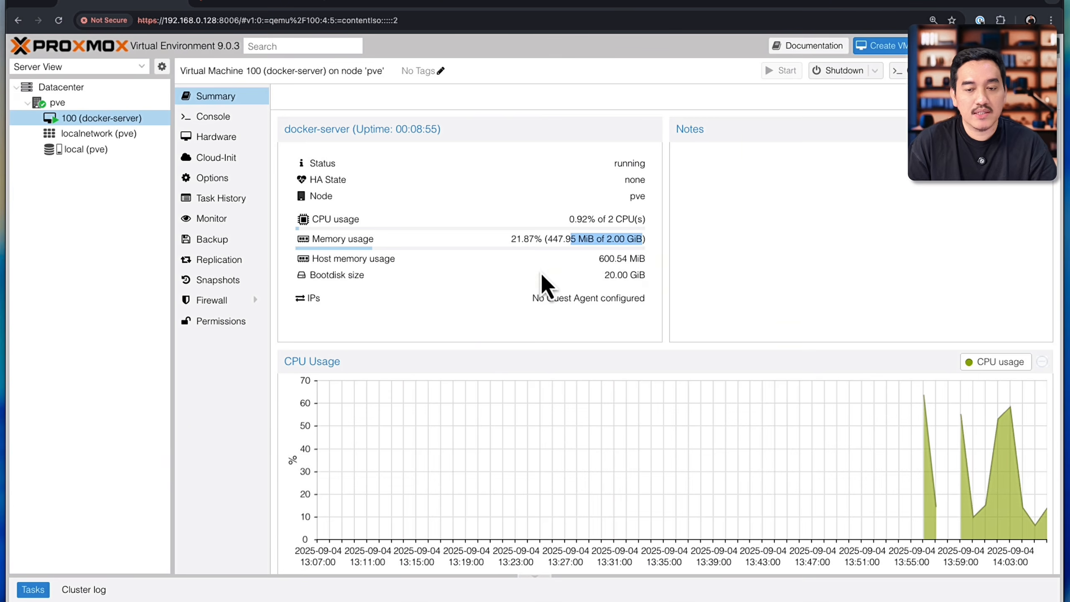
pyautogui.scroll(-3, 542, 272)
pyautogui.scroll(3, 542, 272)
pyautogui.click(610, 275)
pyautogui.moveTo(610, 275); pyautogui.dragTo(639, 284)
pyautogui.click(606, 305)
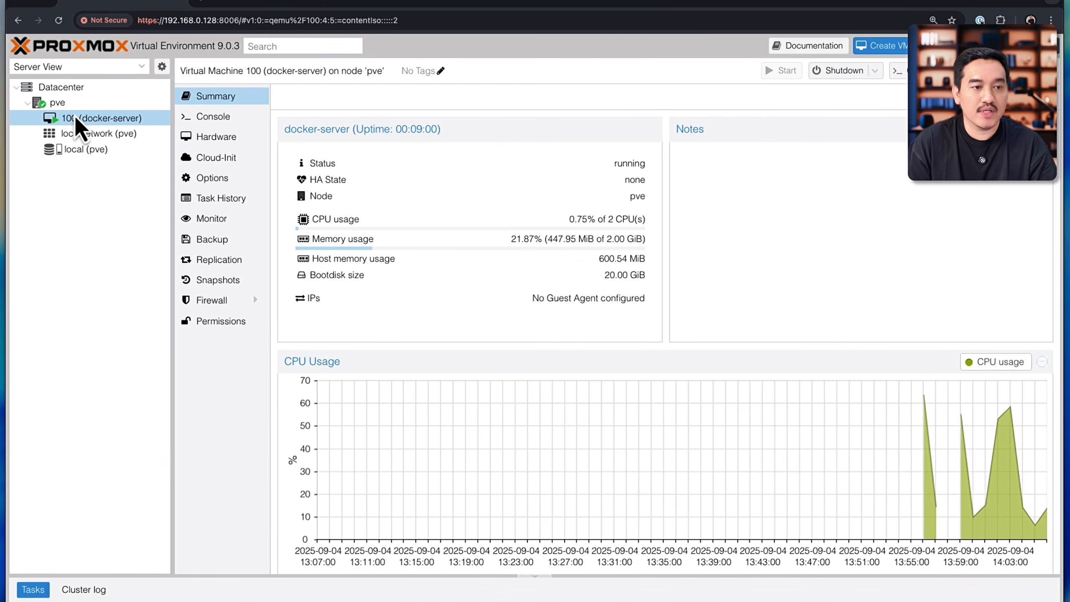
# Step: Look at the localnetwork zone's contents and the shutdown options offered for VM 100
pyautogui.click(89, 135)
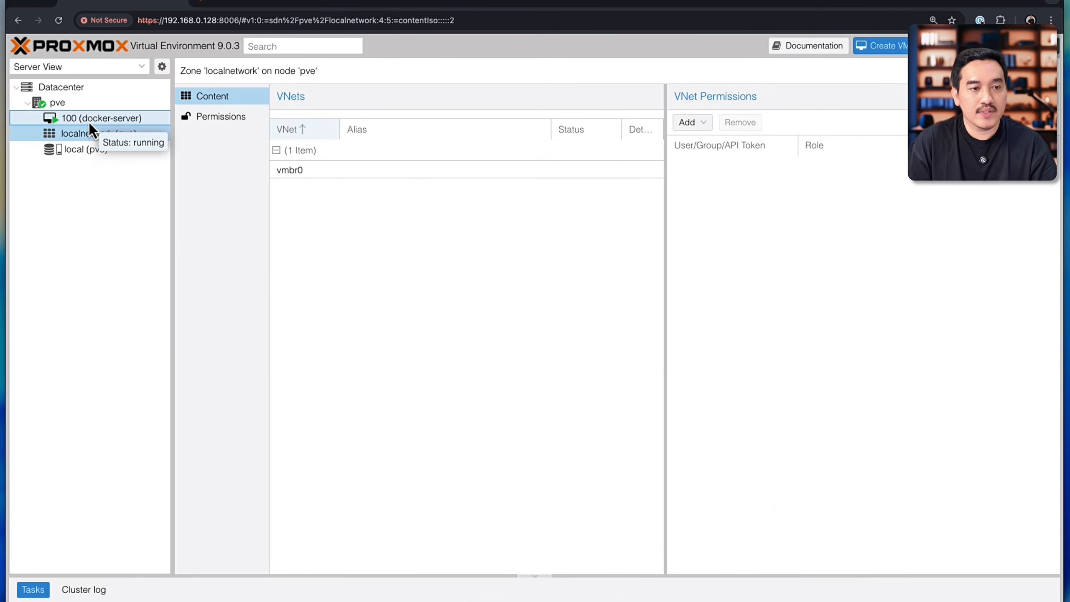
pyautogui.click(89, 122)
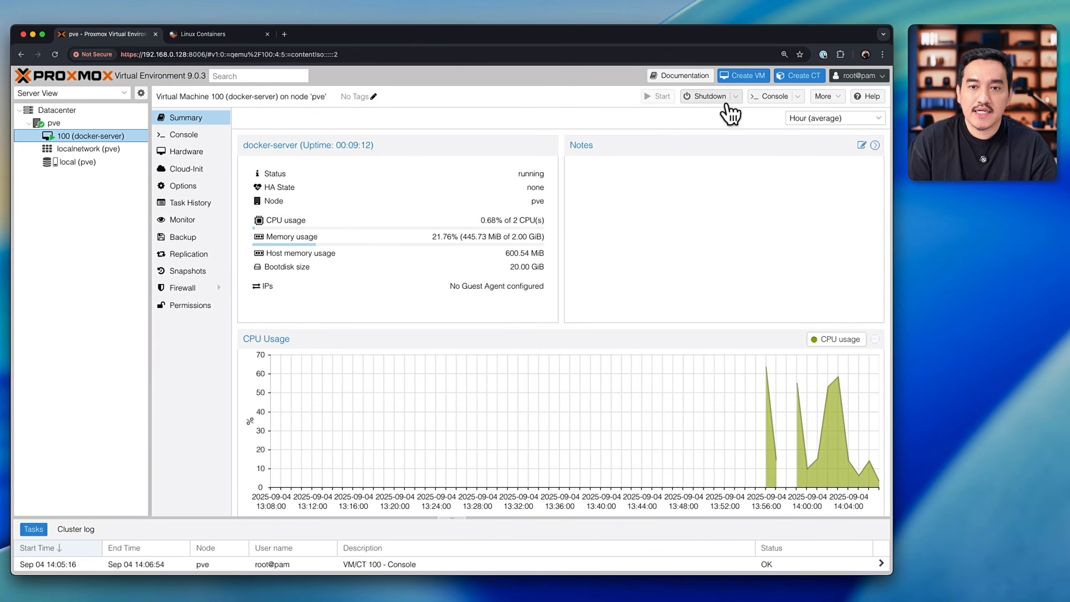
pyautogui.click(735, 97)
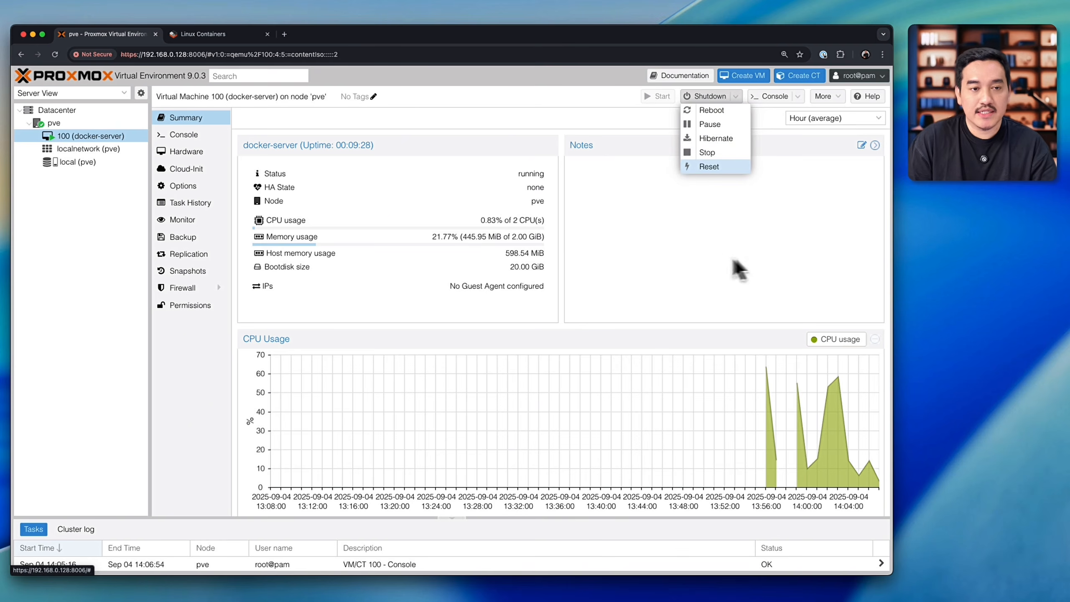
pyautogui.click(718, 252)
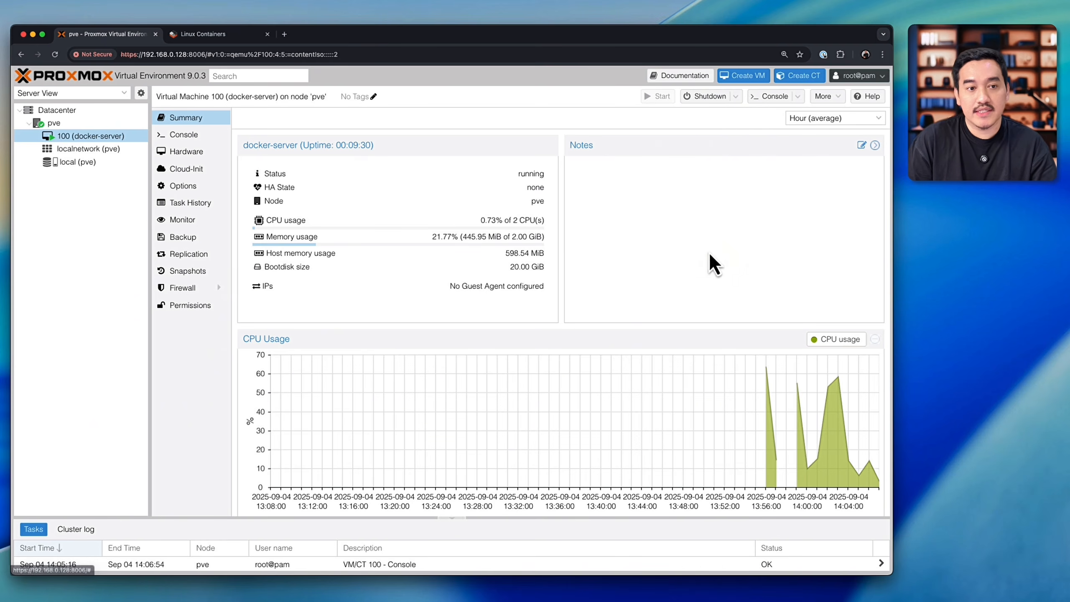
# Step: Reopen VM 100's console and switch to the Warp terminal, placing its window over the console
pyautogui.click(202, 142)
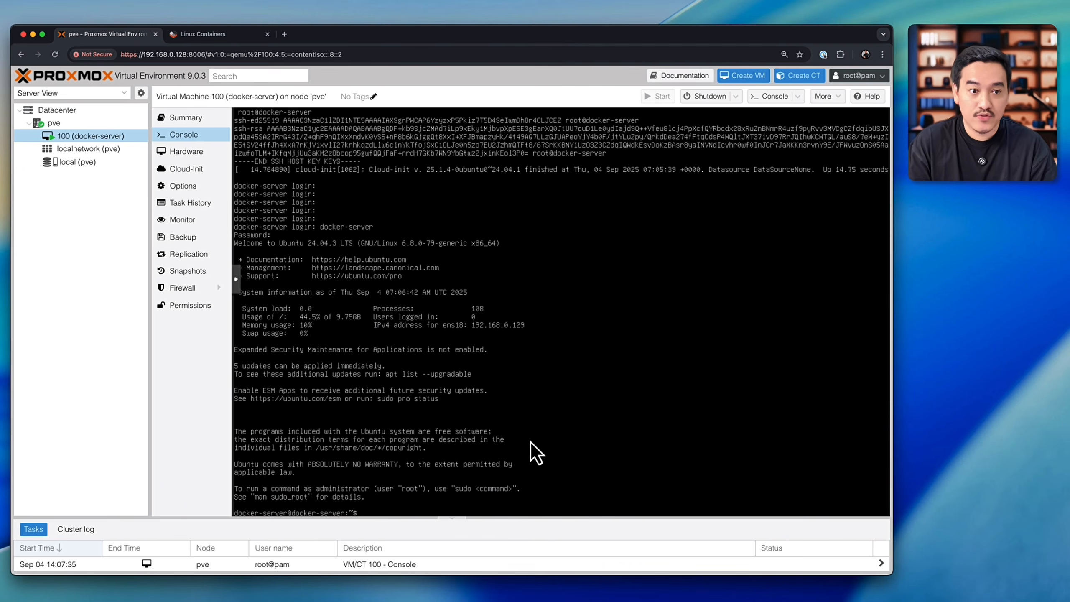
pyautogui.press('super+Tab')
pyautogui.moveTo(390, 203); pyautogui.dragTo(440, 197)
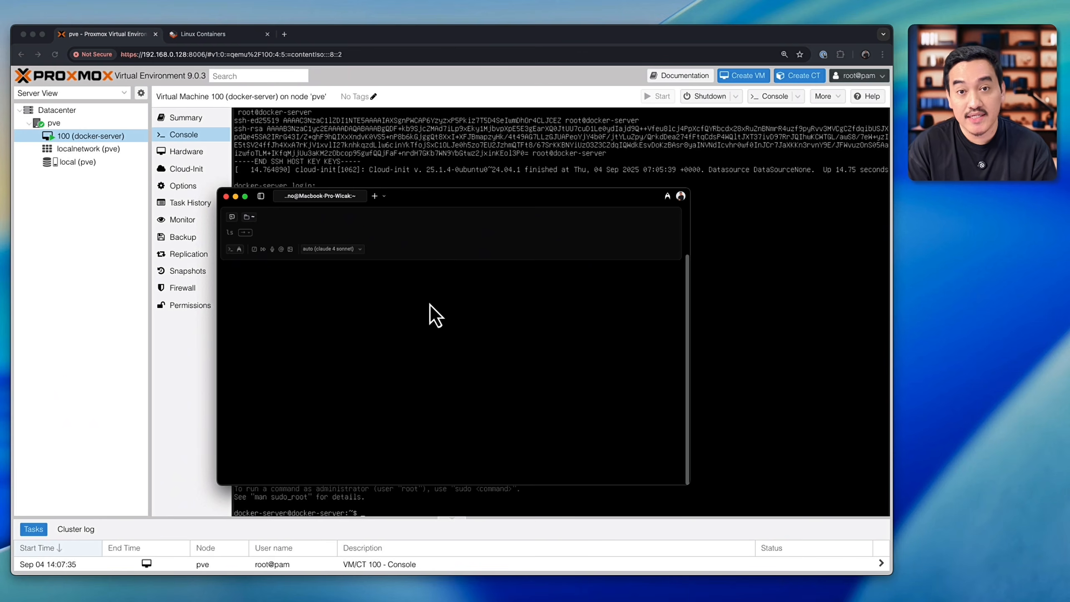
pyautogui.write('ssh docker')
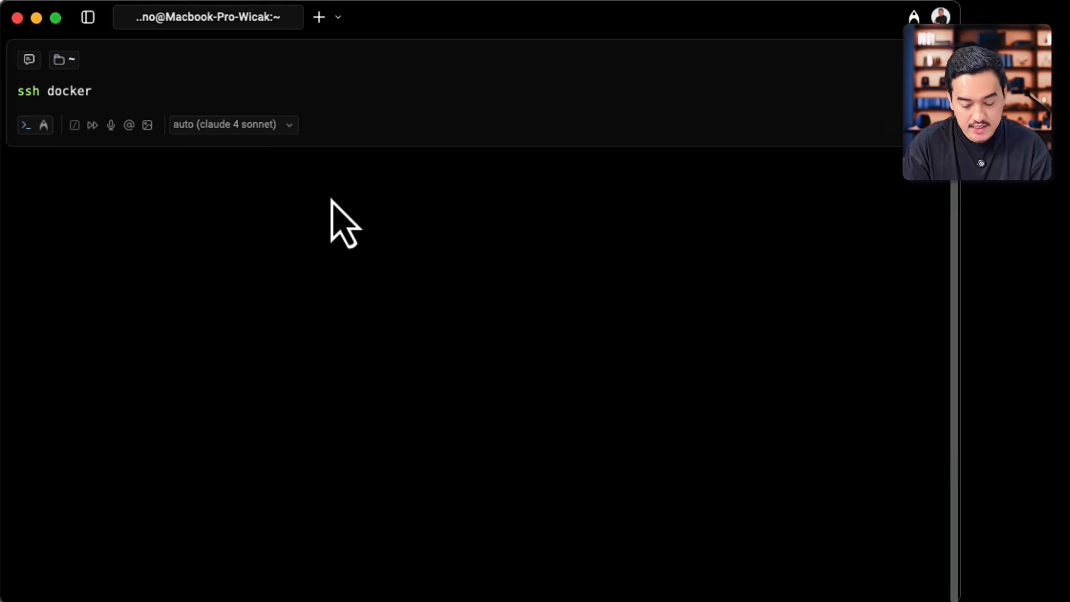
pyautogui.write('-server')
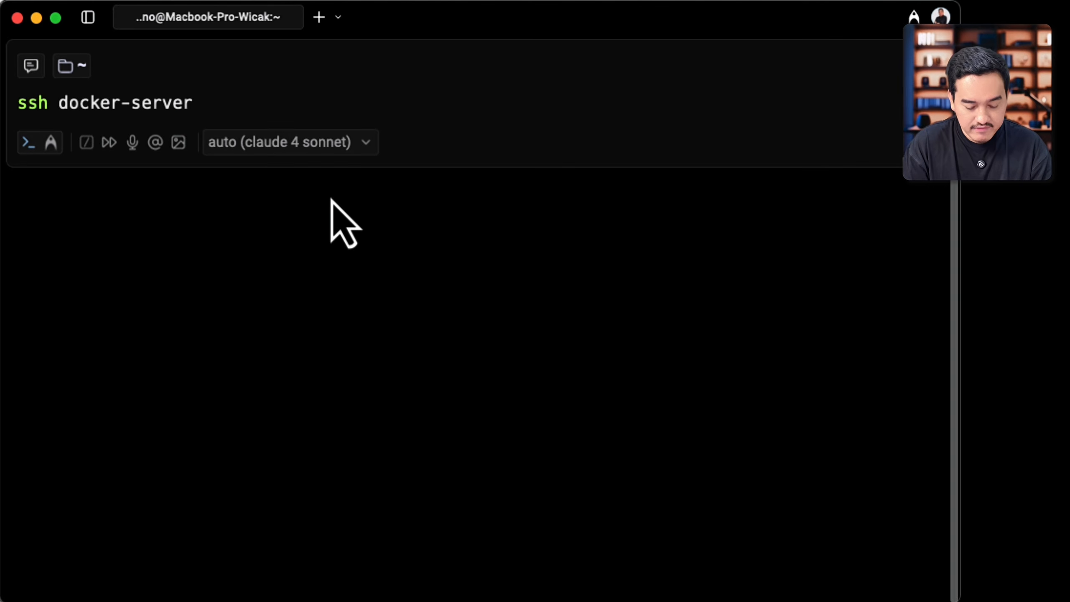
pyautogui.write('@1')
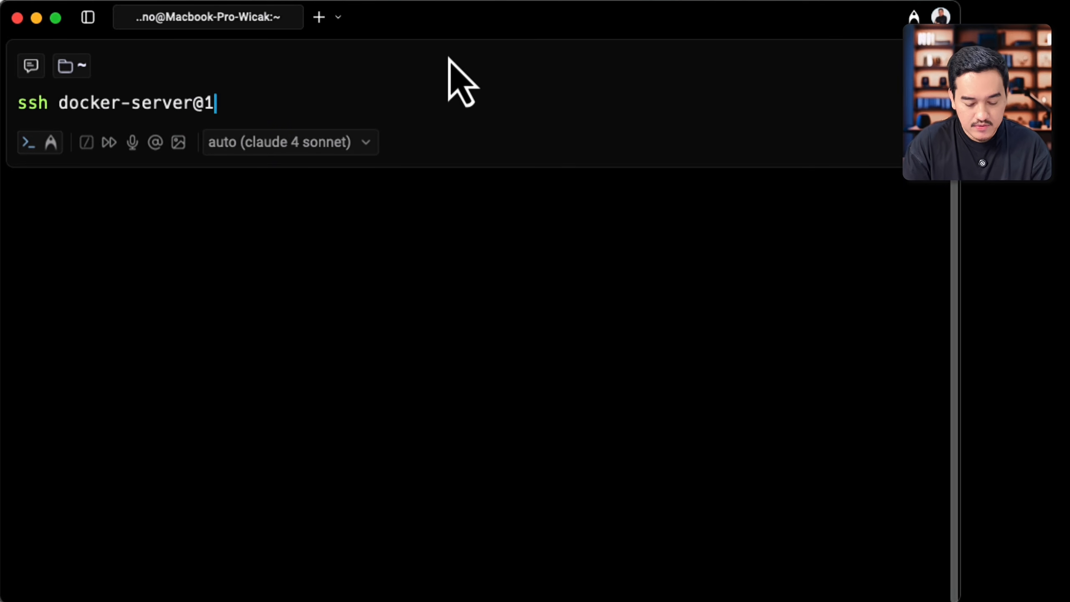
pyautogui.write('92.168.0.')
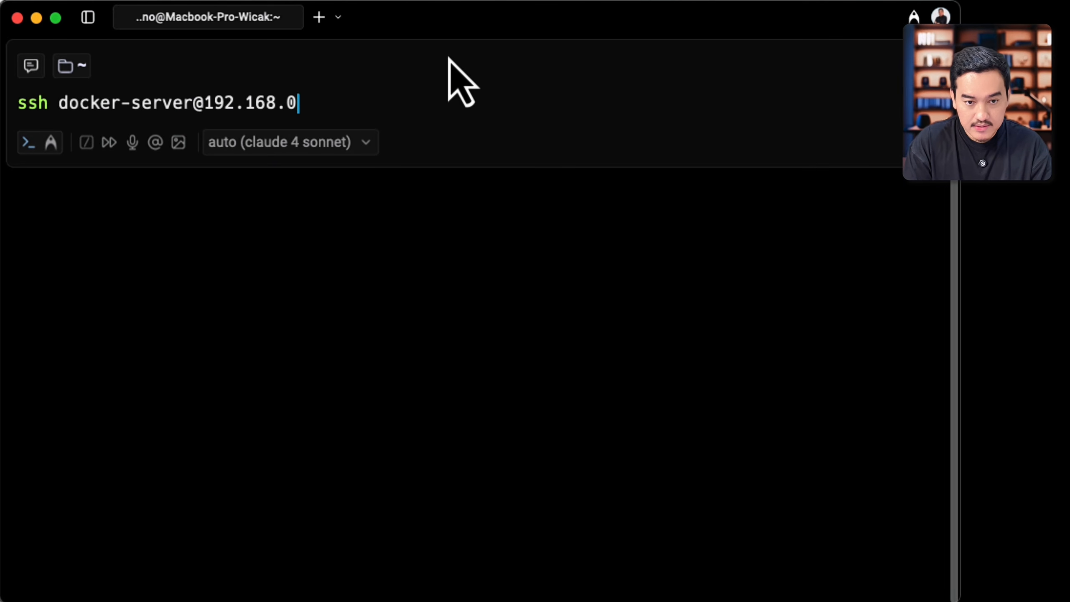
pyautogui.write('129')
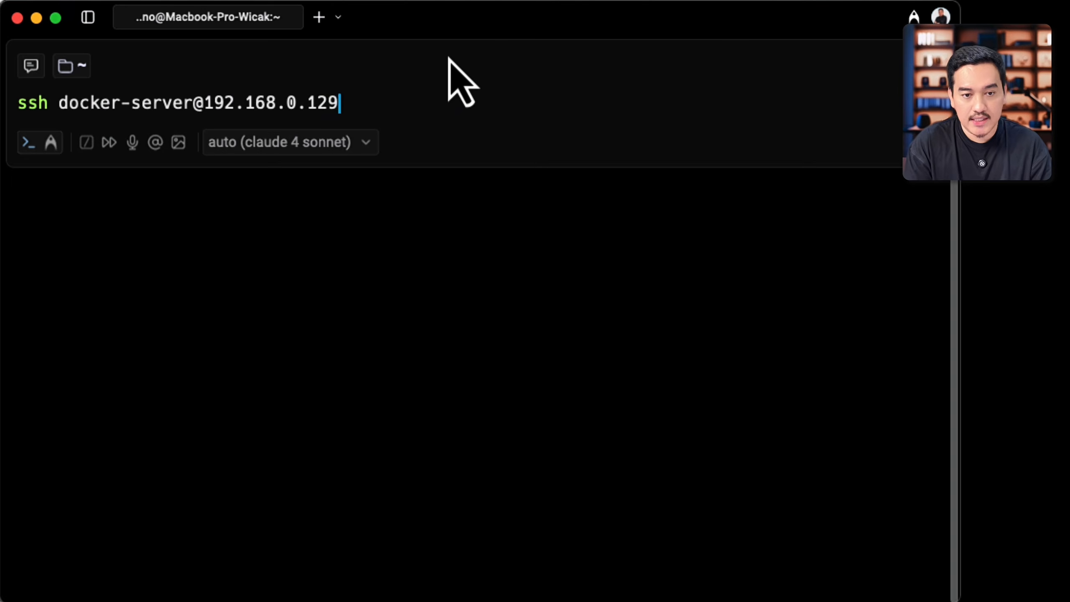
pyautogui.press('Return')
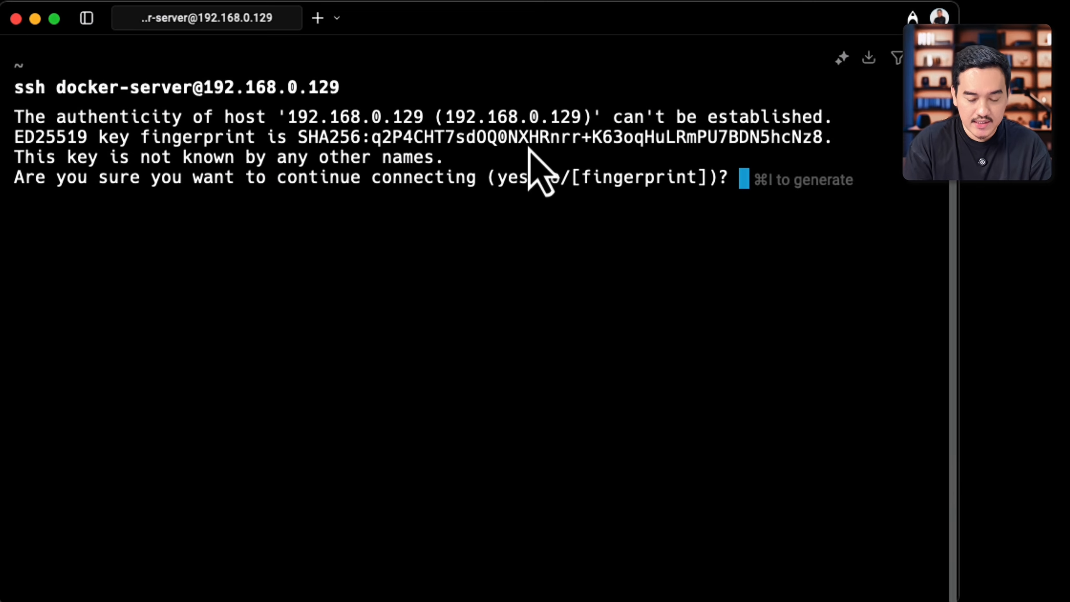
pyautogui.write('yes')
pyautogui.press('Return')
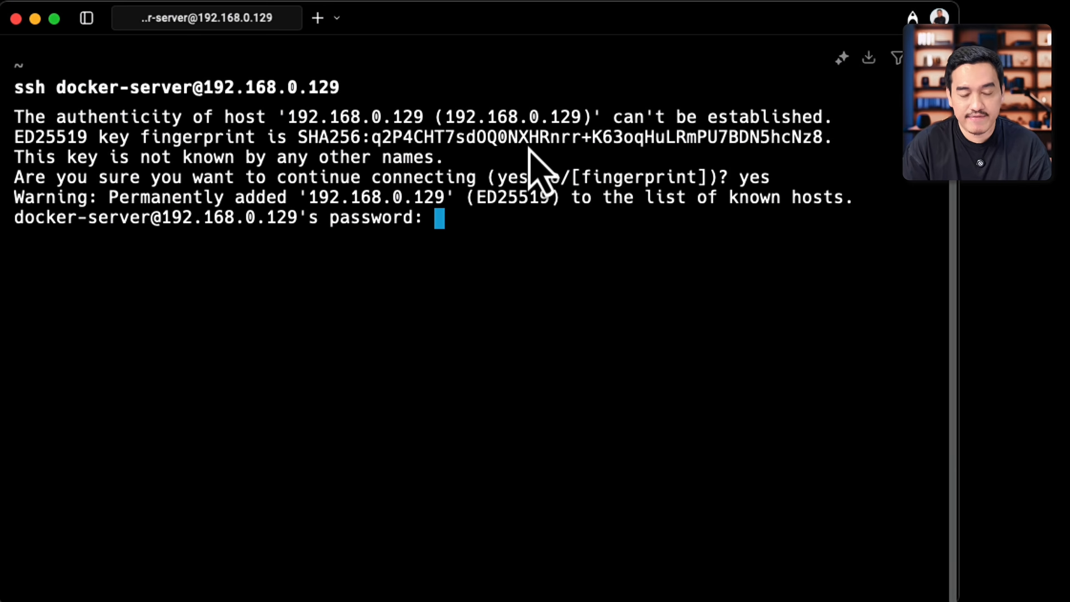
pyautogui.press('Return')
# Step: Reduce the terminal's text size and review the system information in the SSH welcome message
pyautogui.scroll(5, 537, 172)
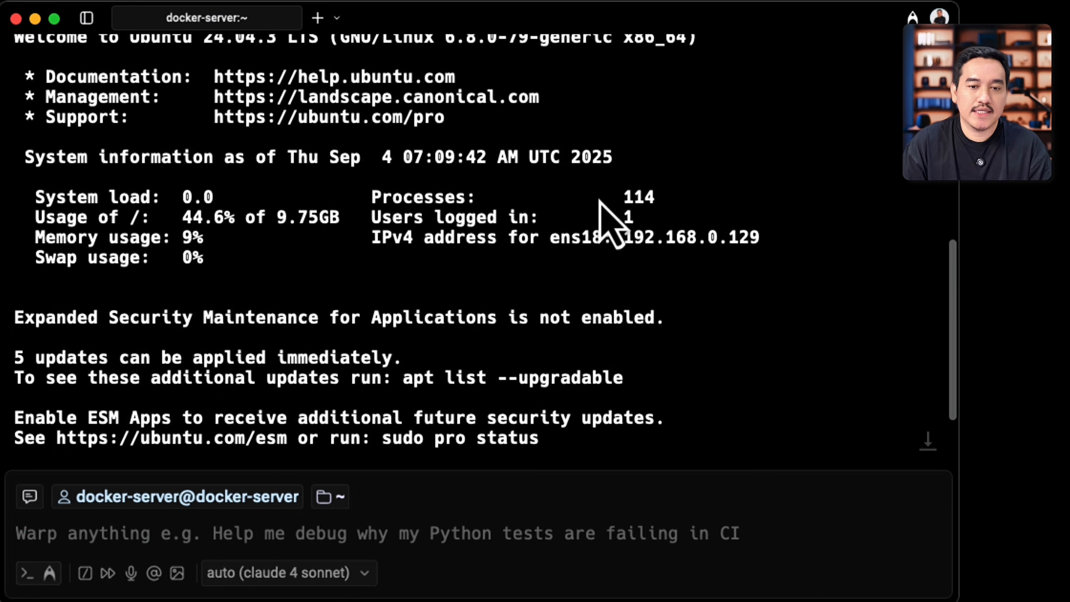
pyautogui.press('super+minus')
pyautogui.press('super+minus')
pyautogui.press('super+minus')
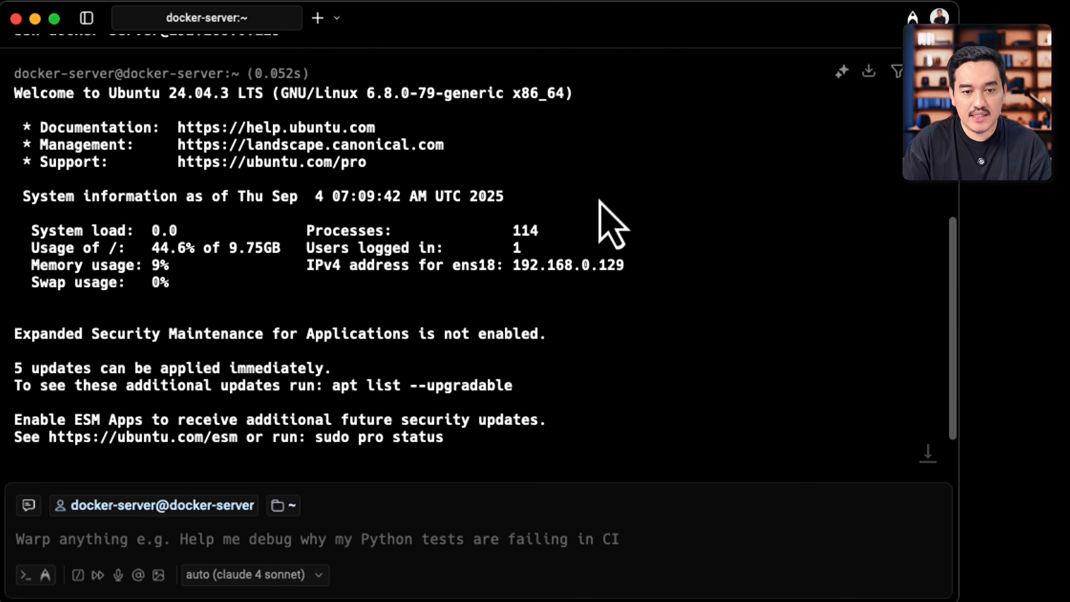
pyautogui.scroll(3, 636, 279)
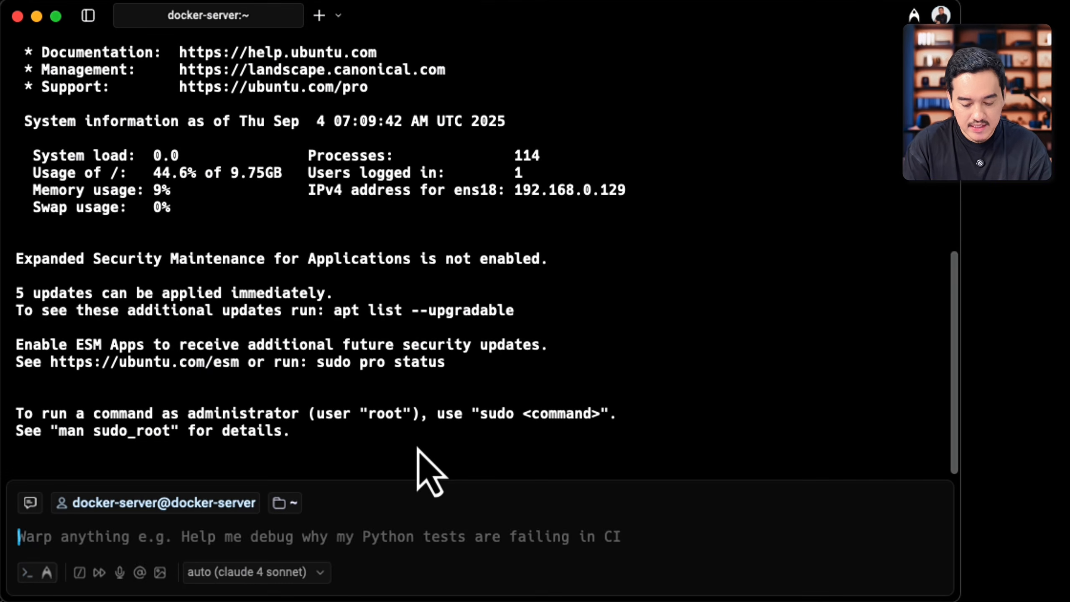
# Step: Try to refresh the package lists with apt-get update as the regular user
pyautogui.write('ap')
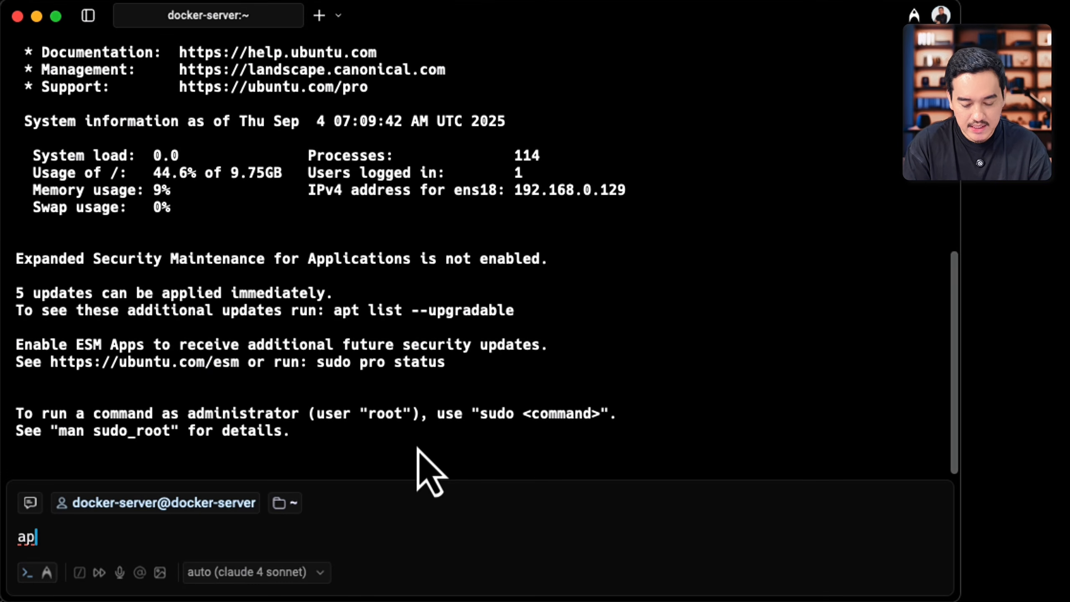
pyautogui.write('t-get update')
pyautogui.press('Return')
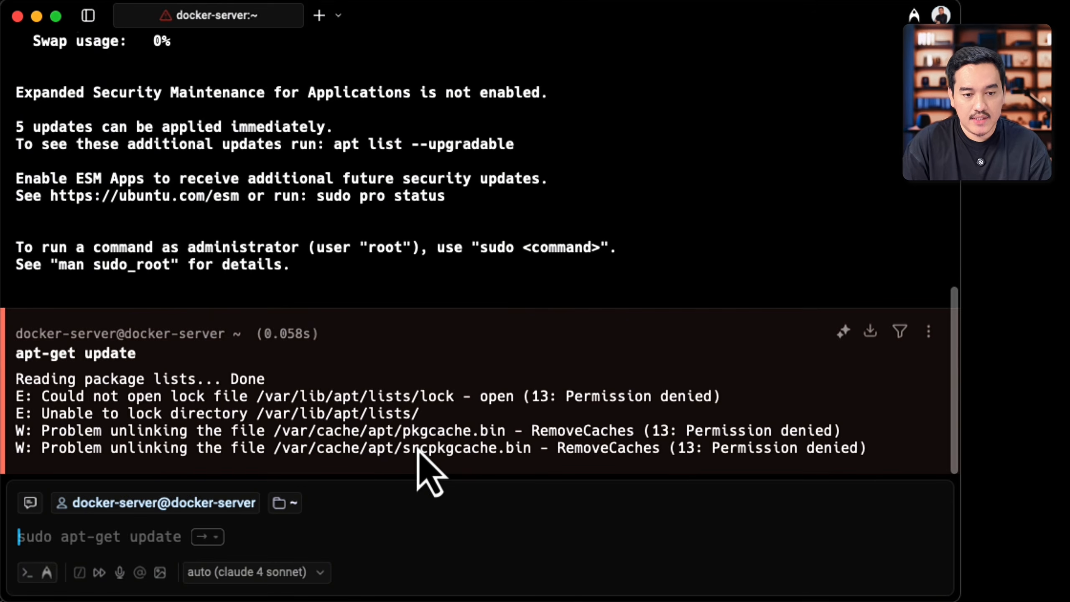
# Step: Run sudo apt-get update and enter the account password to authorise it
pyautogui.write('sudo')
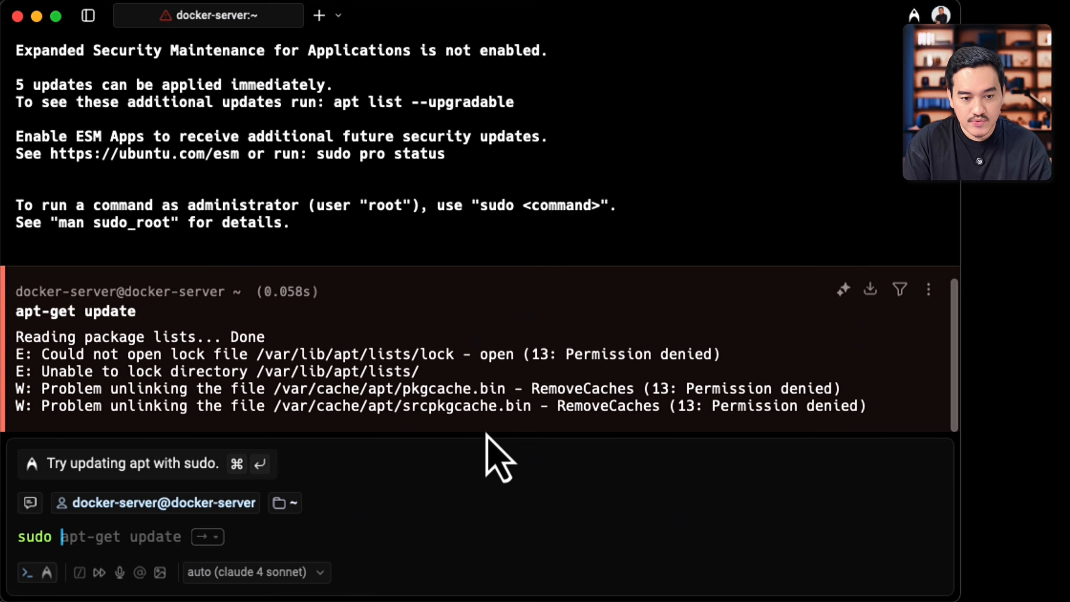
pyautogui.press('Right')
pyautogui.press('Return')
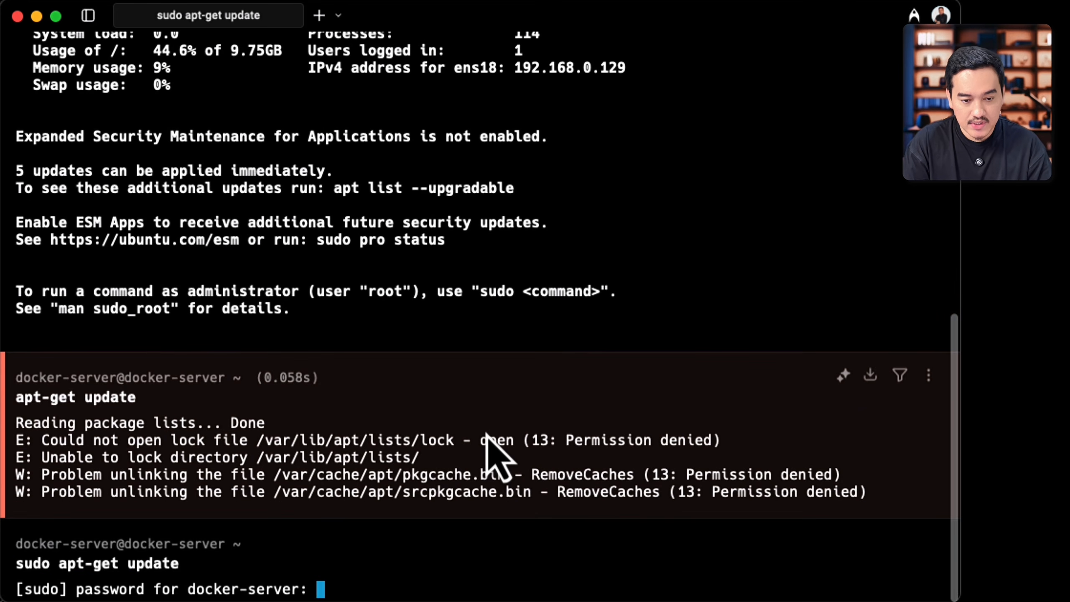
pyautogui.press('Return')
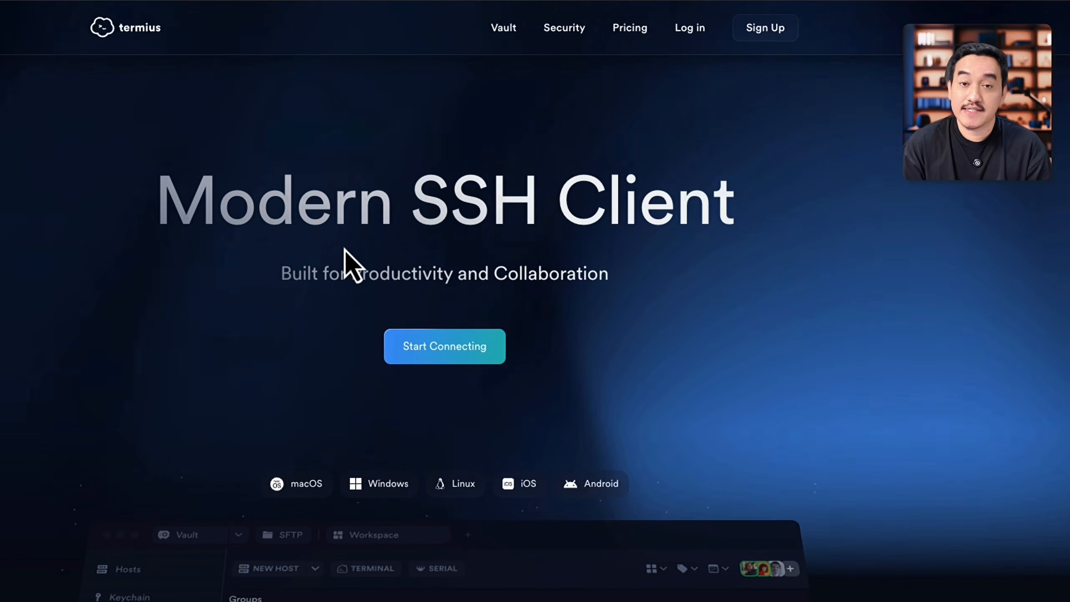
# Step: Examine the Termius SSH client's website for its supported platforms, terminal themes and productivity features
pyautogui.scroll(-4, 344, 249)
pyautogui.scroll(-5, 345, 253)
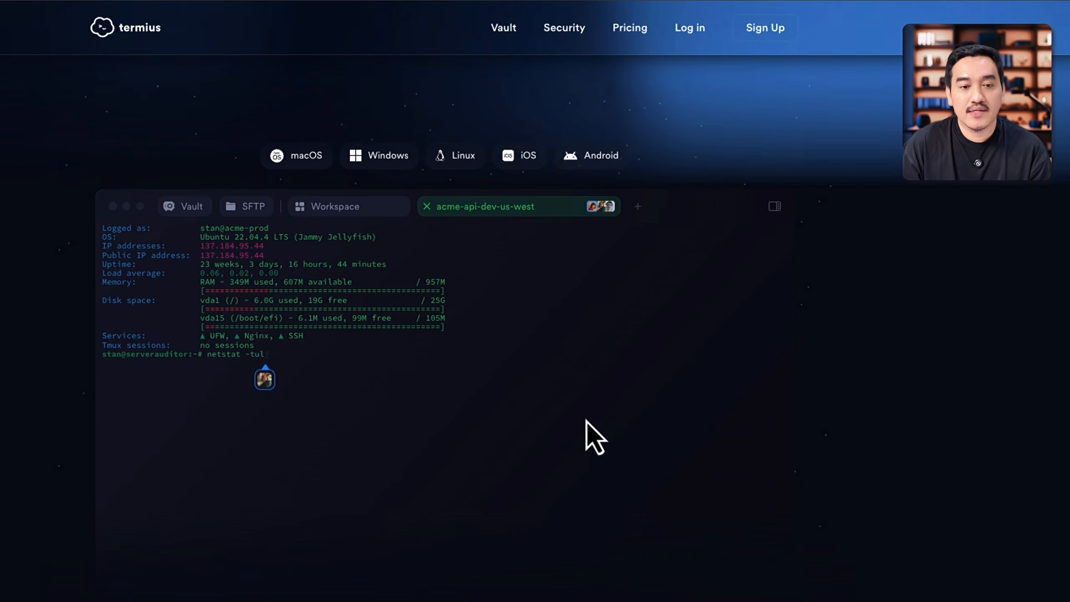
pyautogui.scroll(-1, 586, 423)
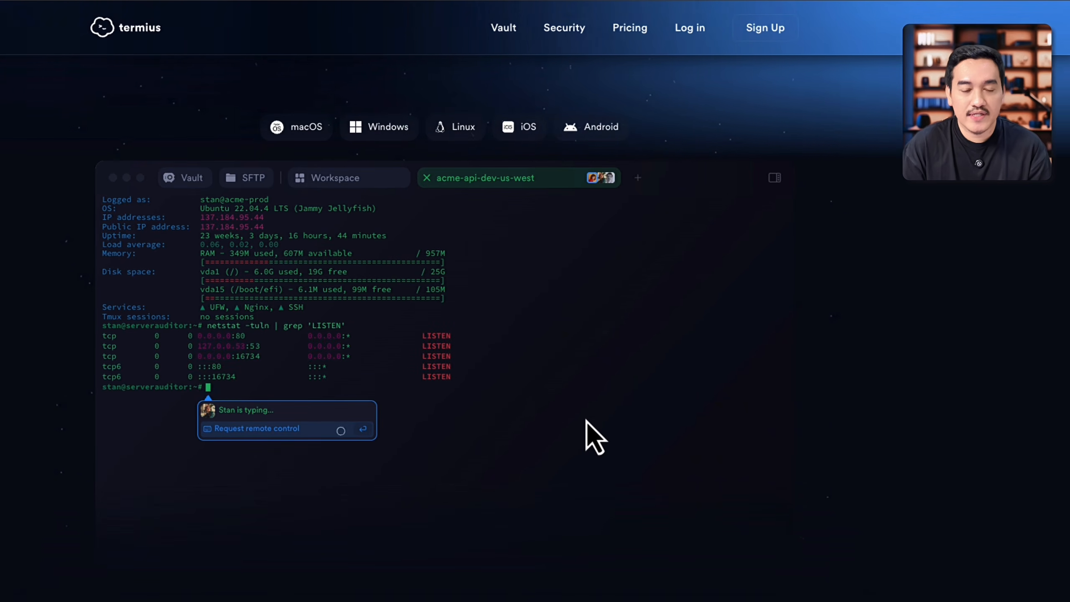
pyautogui.scroll(-2, 594, 436)
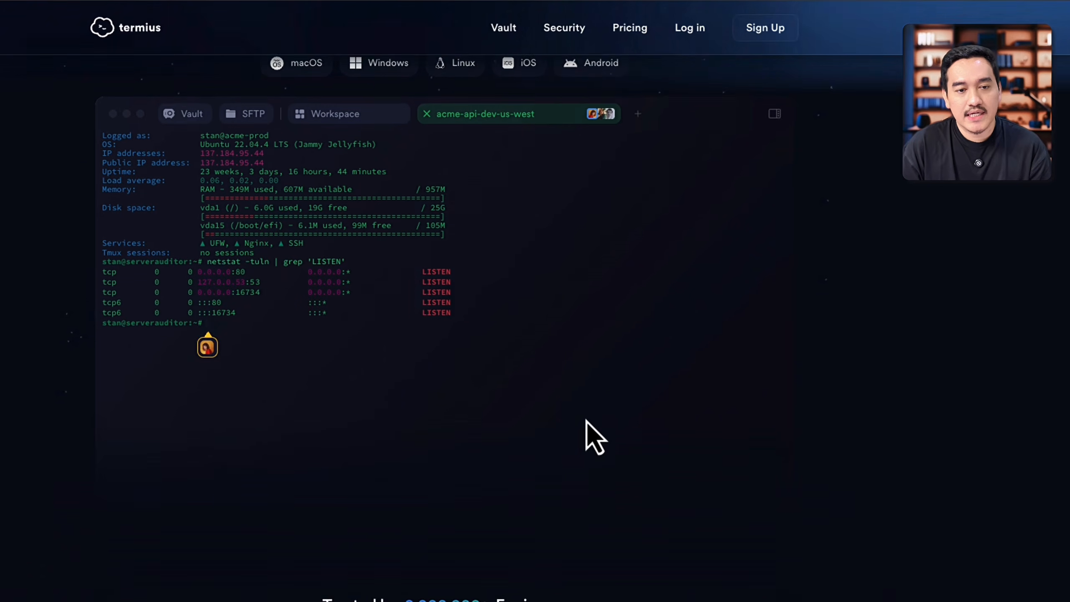
pyautogui.scroll(8, 594, 436)
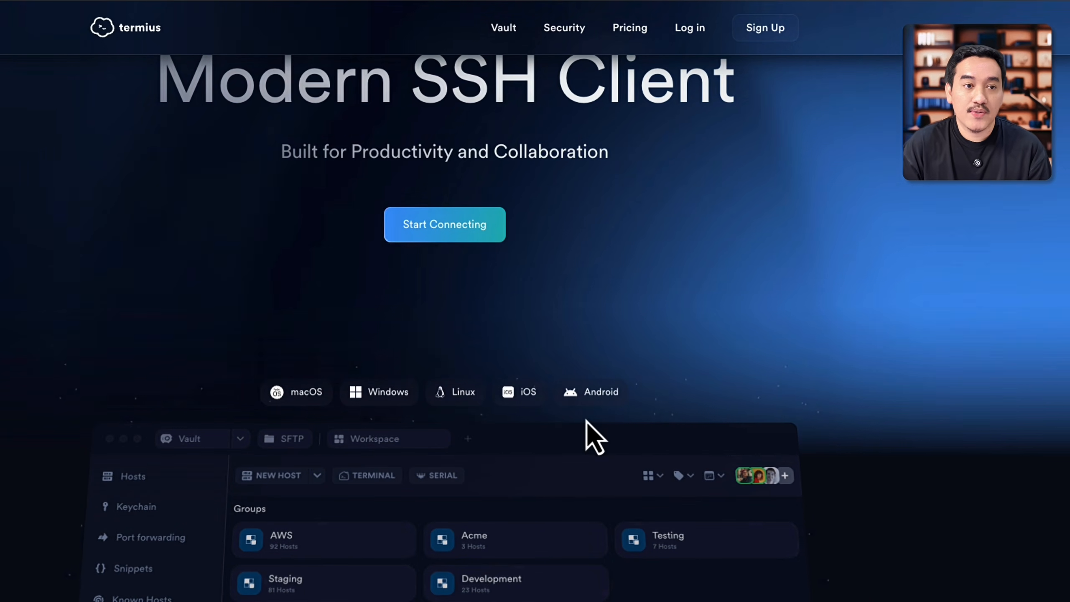
pyautogui.scroll(-1, 587, 422)
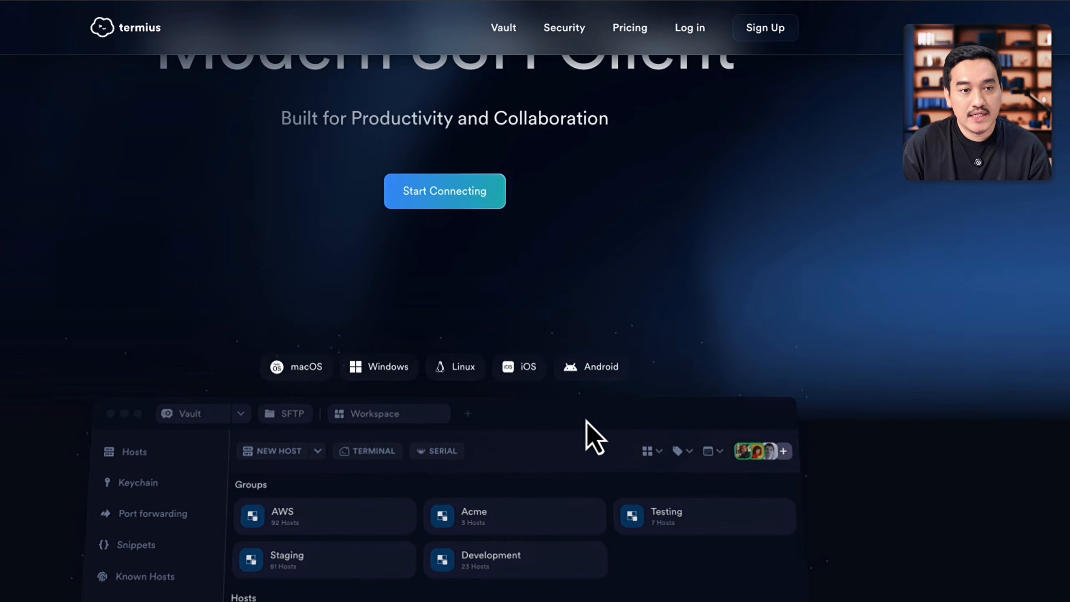
pyautogui.scroll(-3, 586, 421)
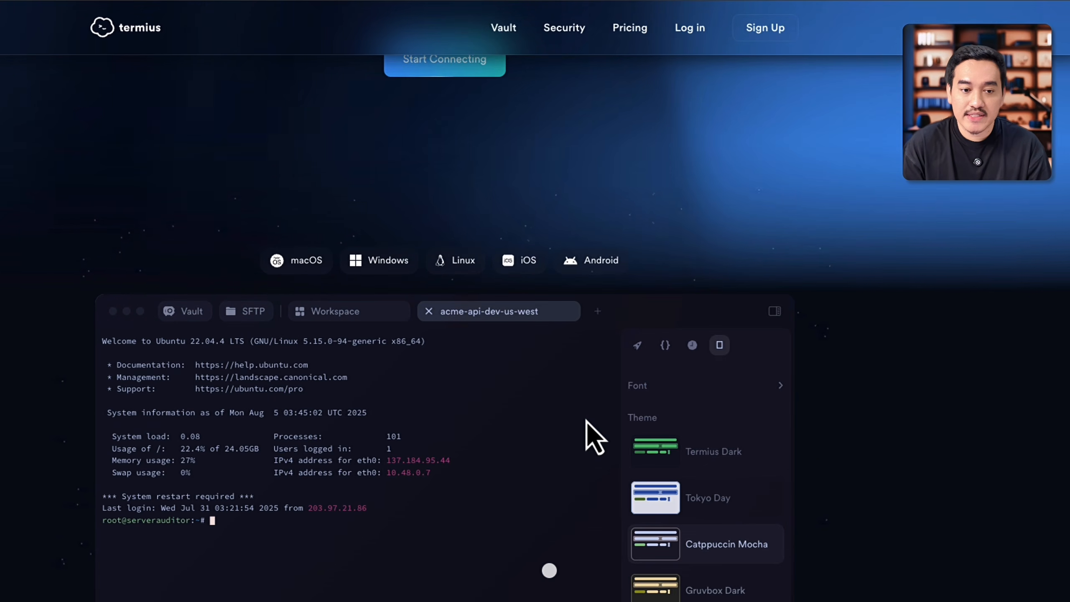
pyautogui.scroll(-4, 586, 420)
pyautogui.scroll(-2, 577, 395)
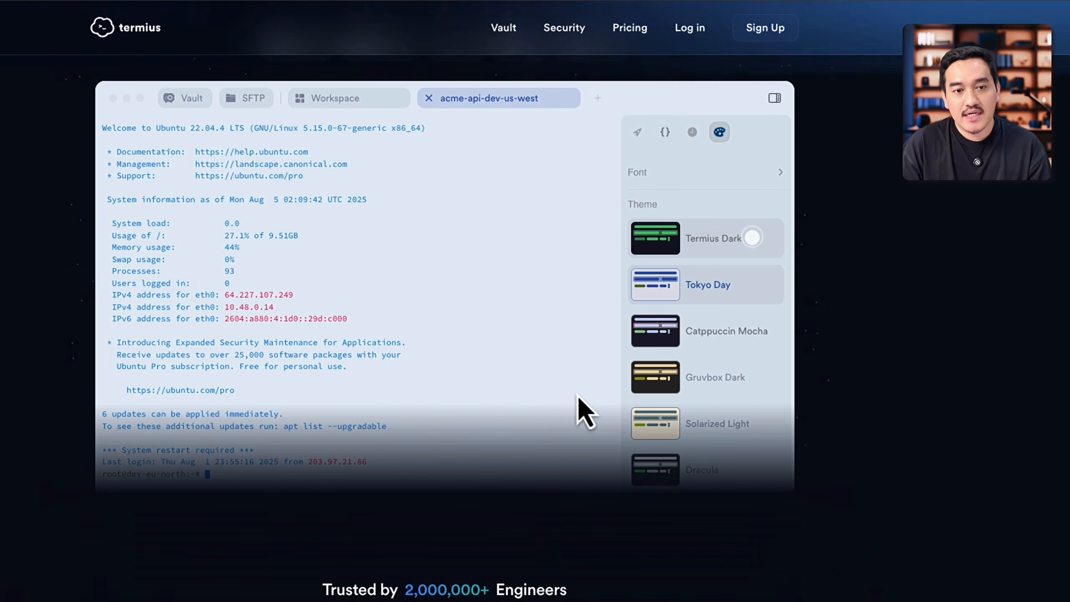
pyautogui.scroll(3, 577, 395)
pyautogui.scroll(-5, 585, 410)
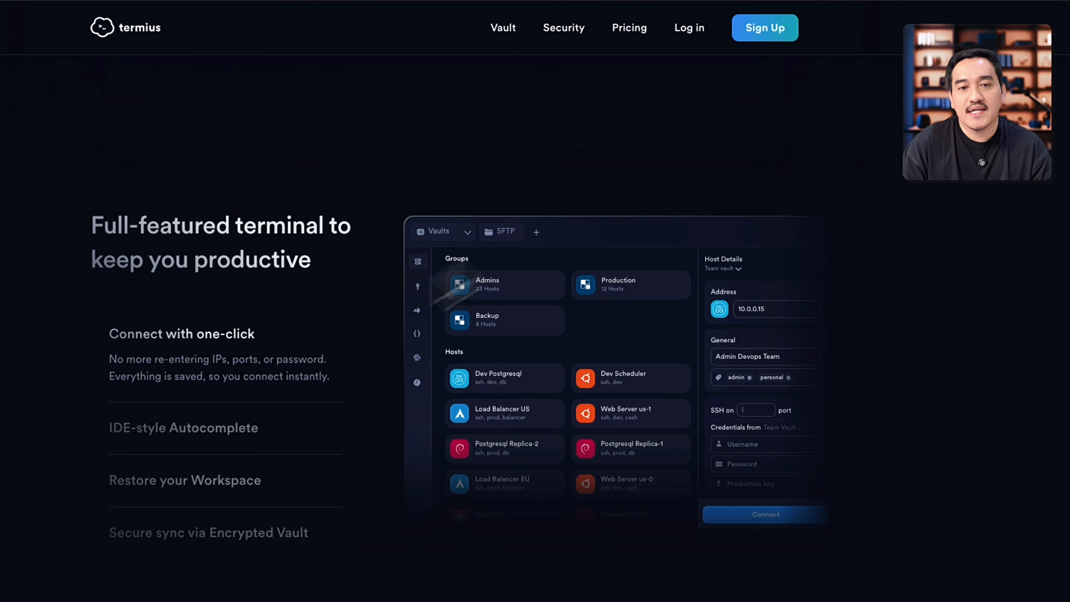
# Step: Open the Termius pricing page and look through its plans
pyautogui.click(627, 28)
pyautogui.scroll(-4, 227, 301)
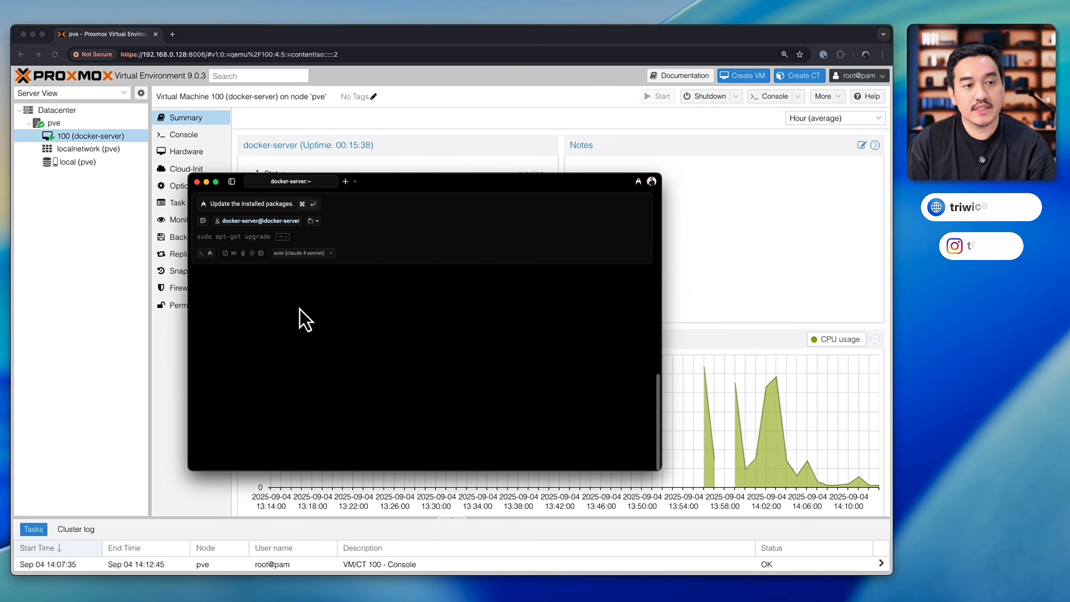
# Step: Run docker in the docker-server terminal to check whether Docker is installed
pyautogui.moveTo(426, 183); pyautogui.dragTo(489, 187)
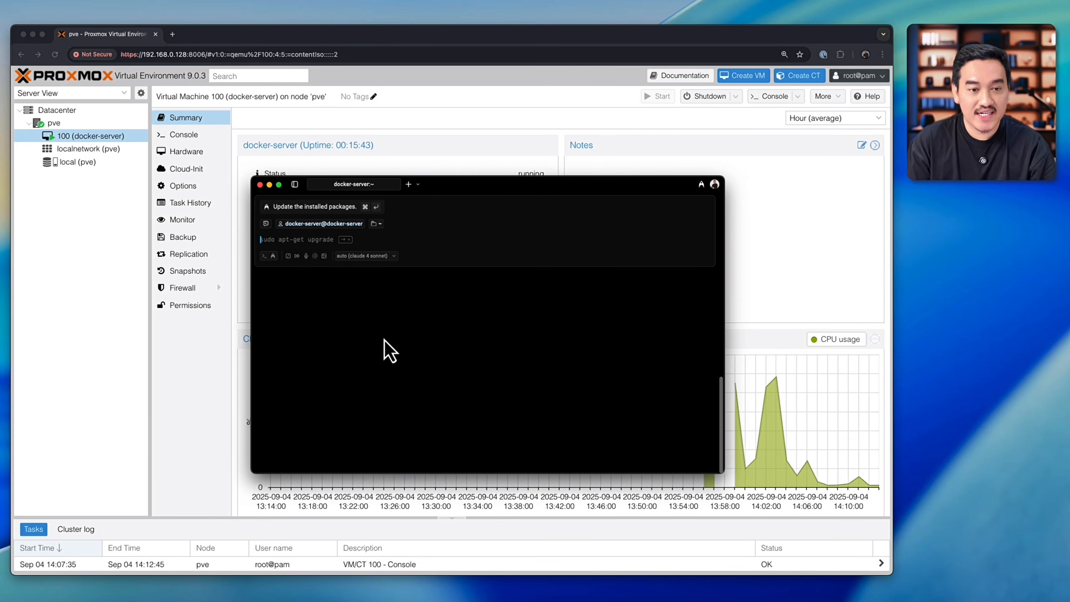
pyautogui.write('docker')
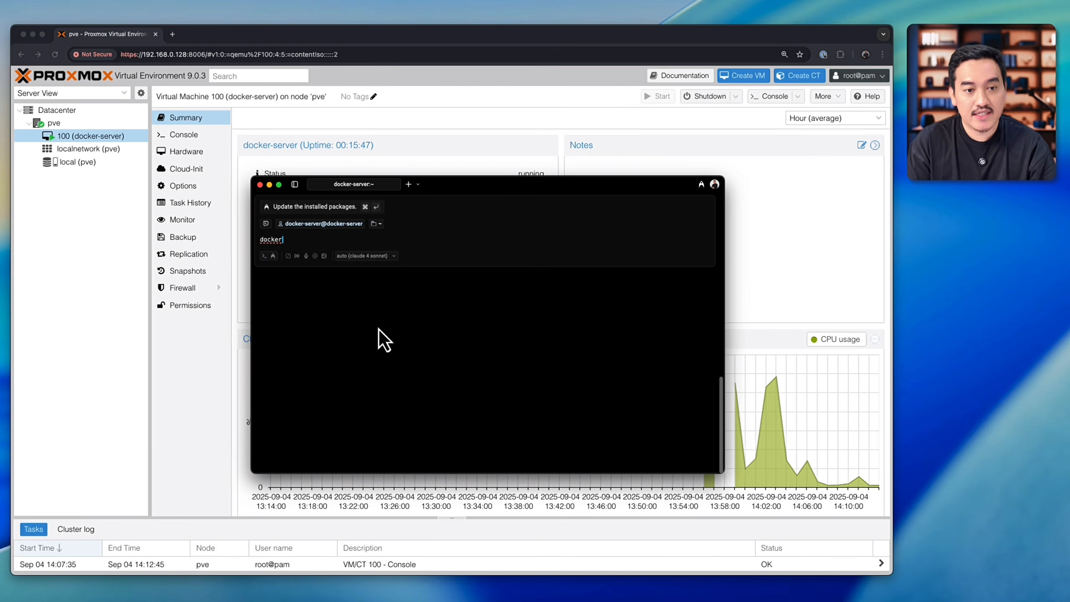
pyautogui.press('Return')
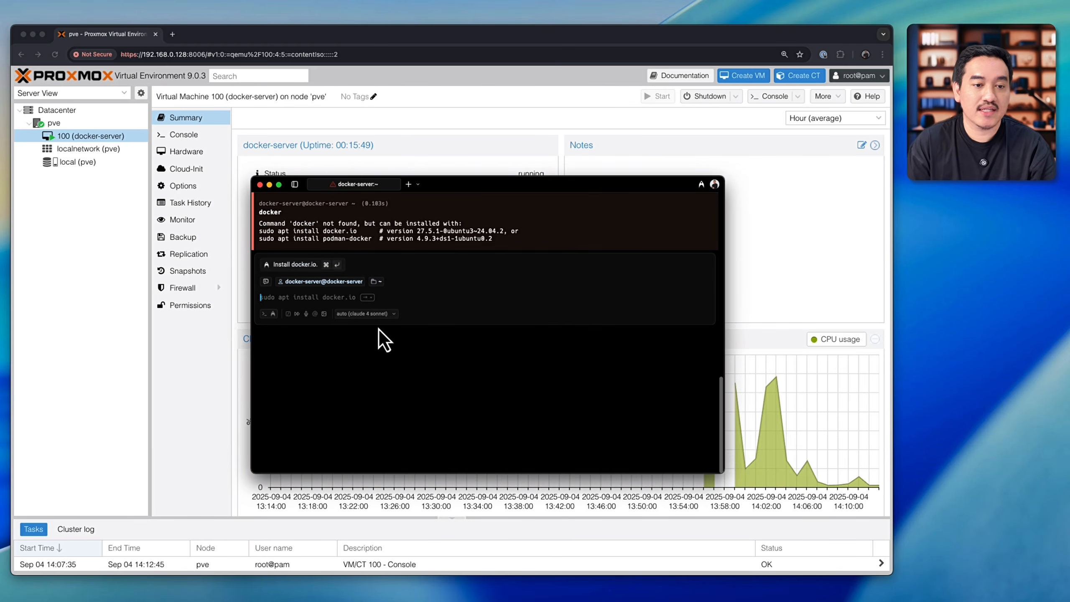
pyautogui.moveTo(451, 184); pyautogui.dragTo(463, 189)
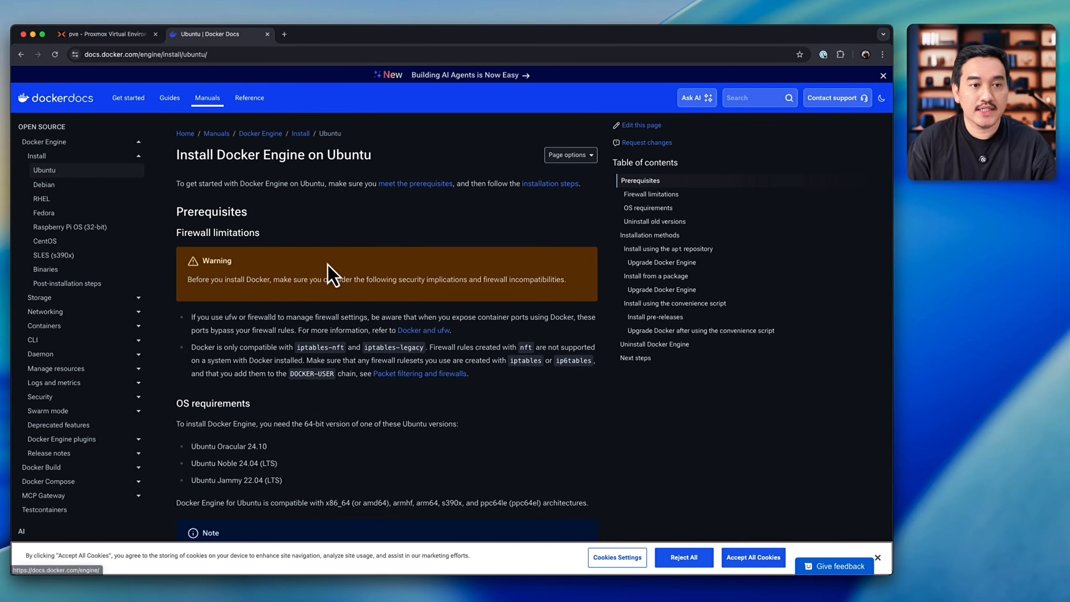
# Step: Copy the Docker apt repository setup commands from Docker's Ubuntu installation guide and run them in the docker-server terminal
pyautogui.scroll(-5, 325, 400)
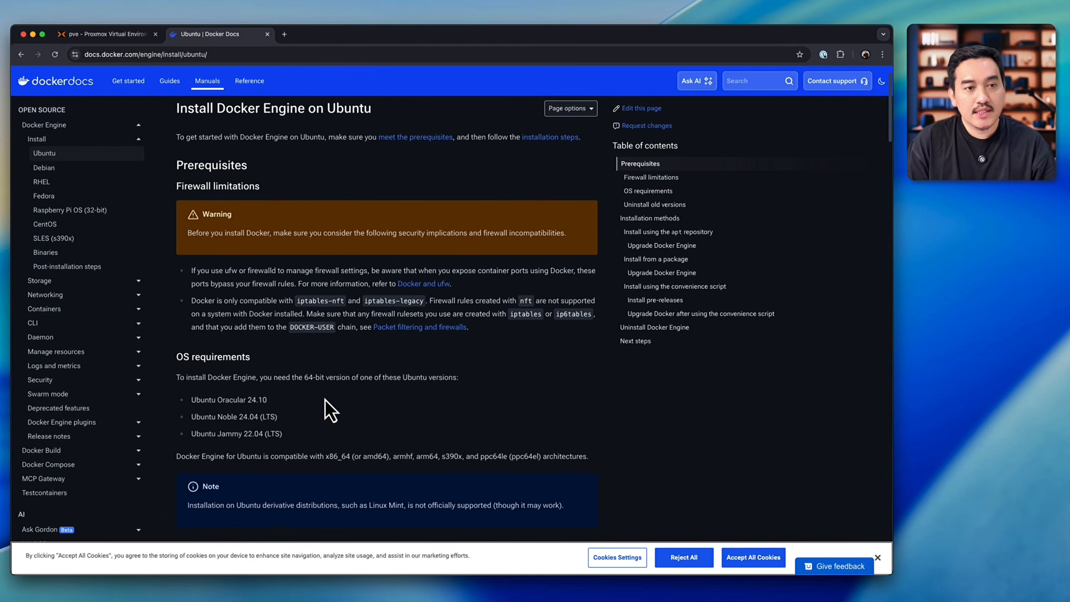
pyautogui.scroll(-2, 325, 399)
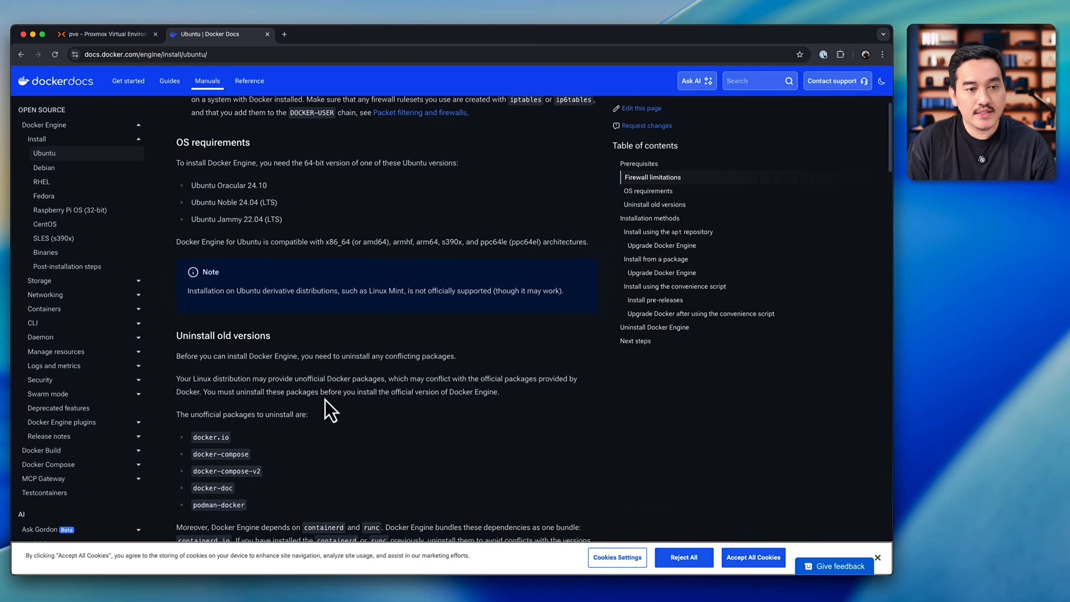
pyautogui.scroll(-10, 322, 316)
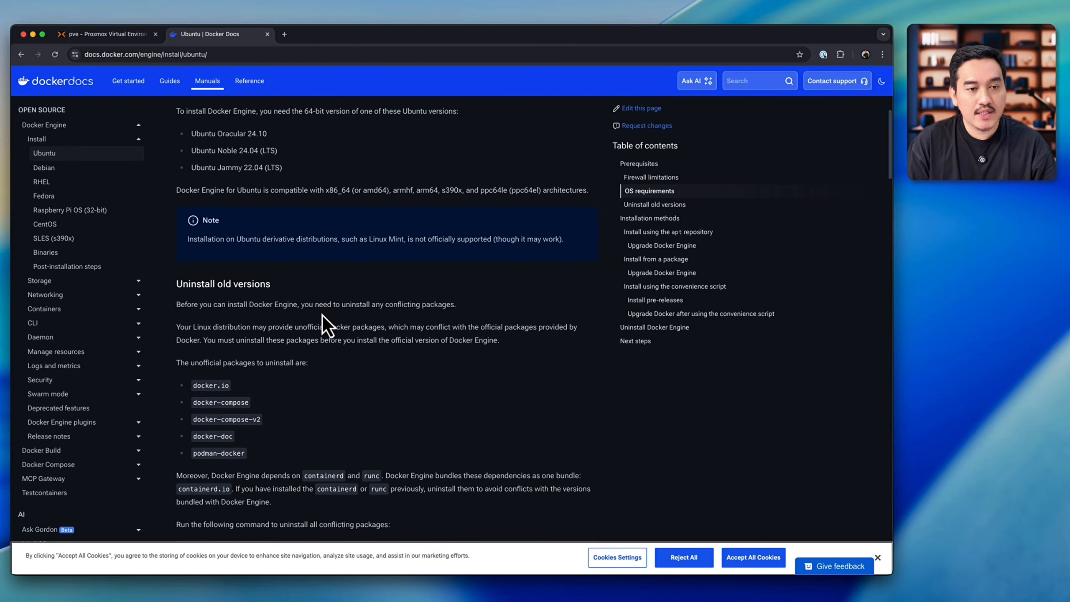
pyautogui.scroll(-2, 323, 315)
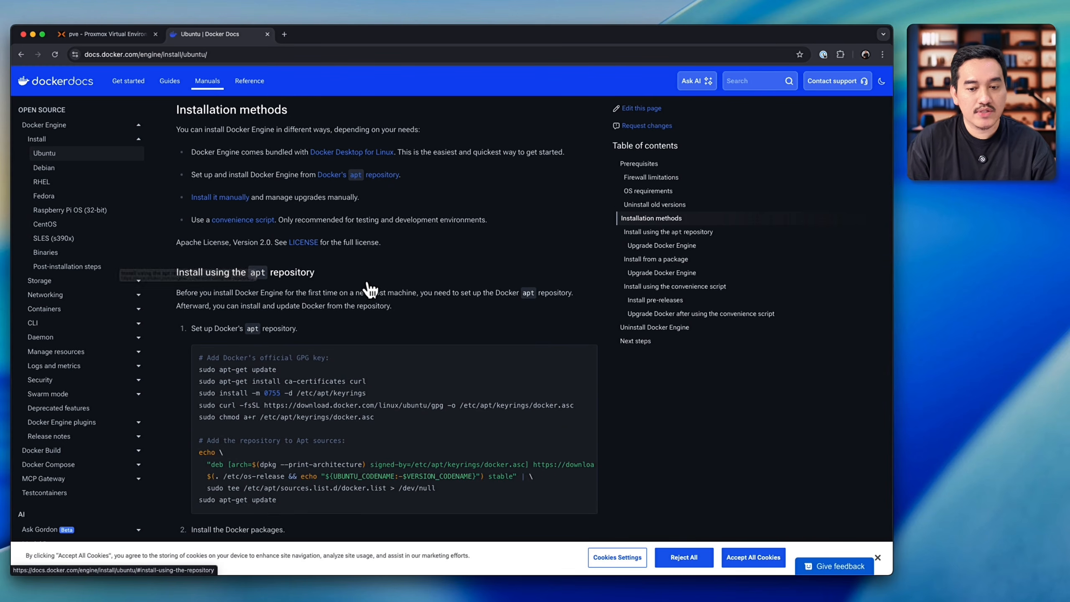
pyautogui.scroll(-2, 337, 315)
pyautogui.scroll(-2, 373, 301)
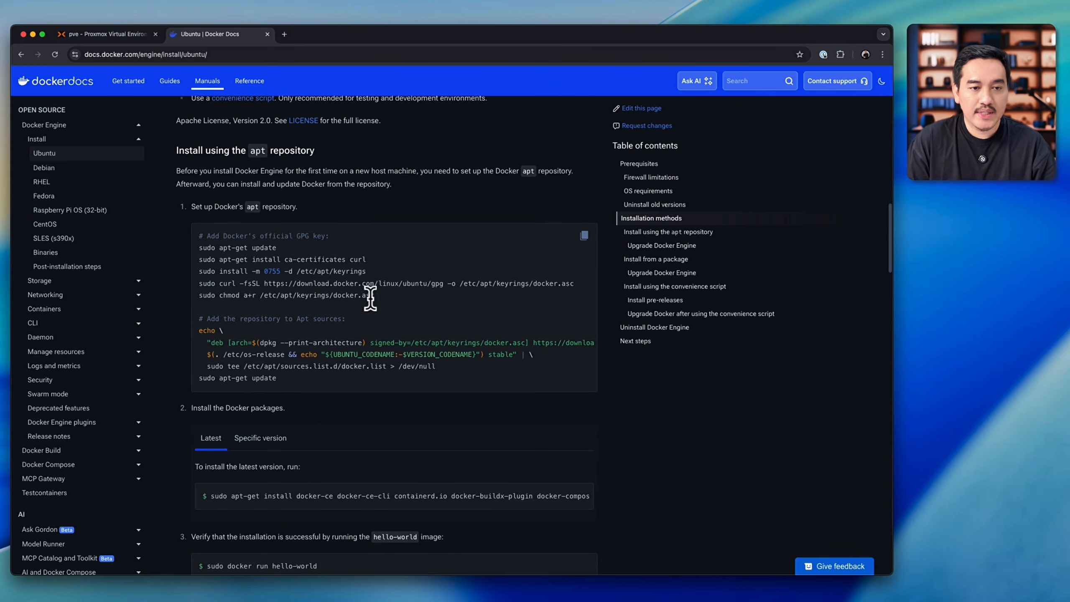
pyautogui.click(584, 236)
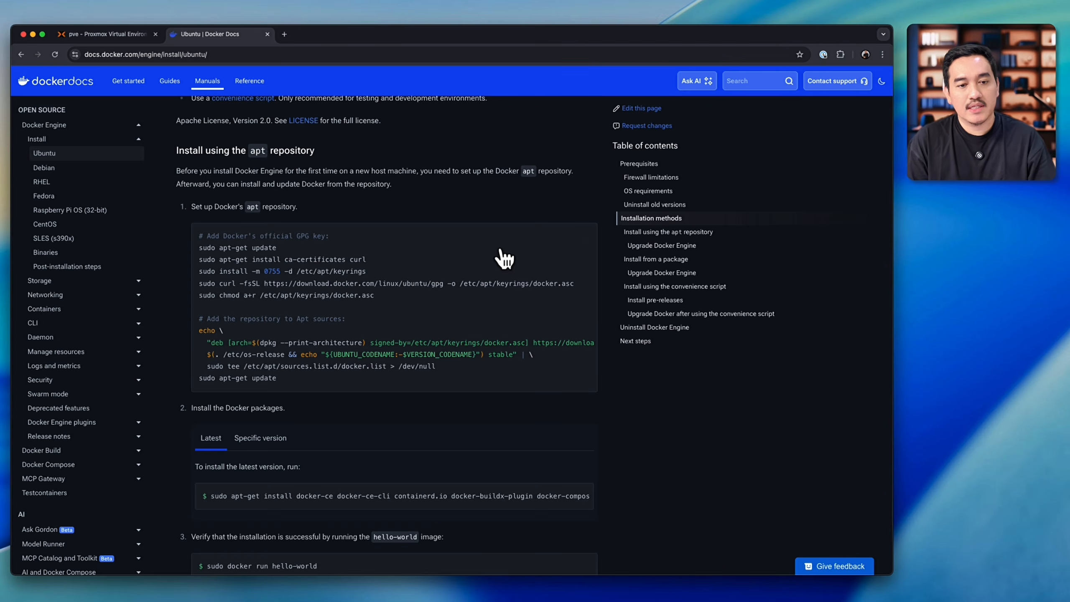
pyautogui.press('super+Tab')
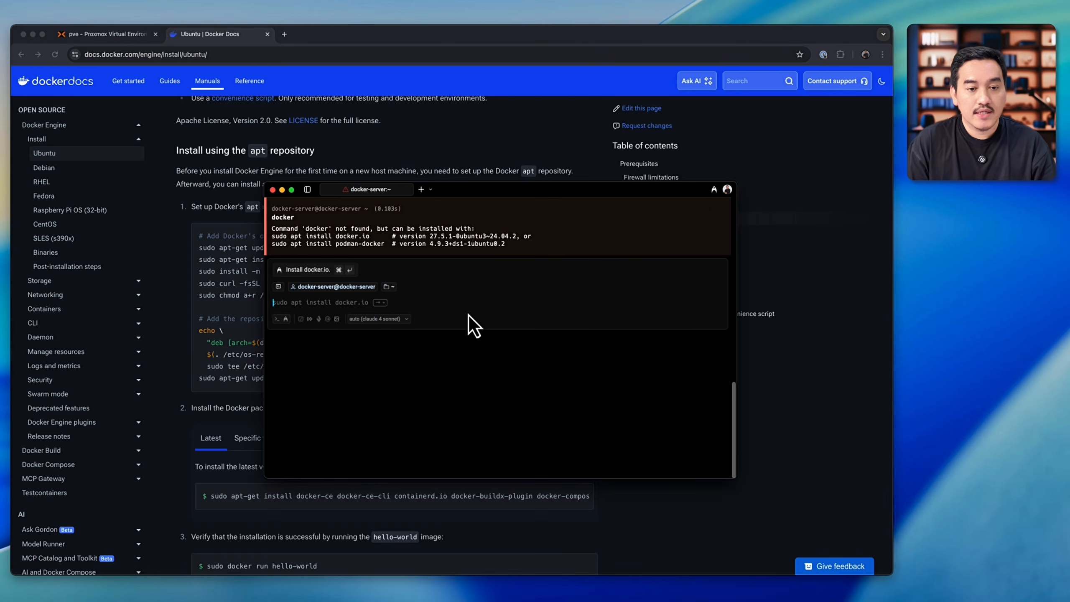
pyautogui.press('super+v')
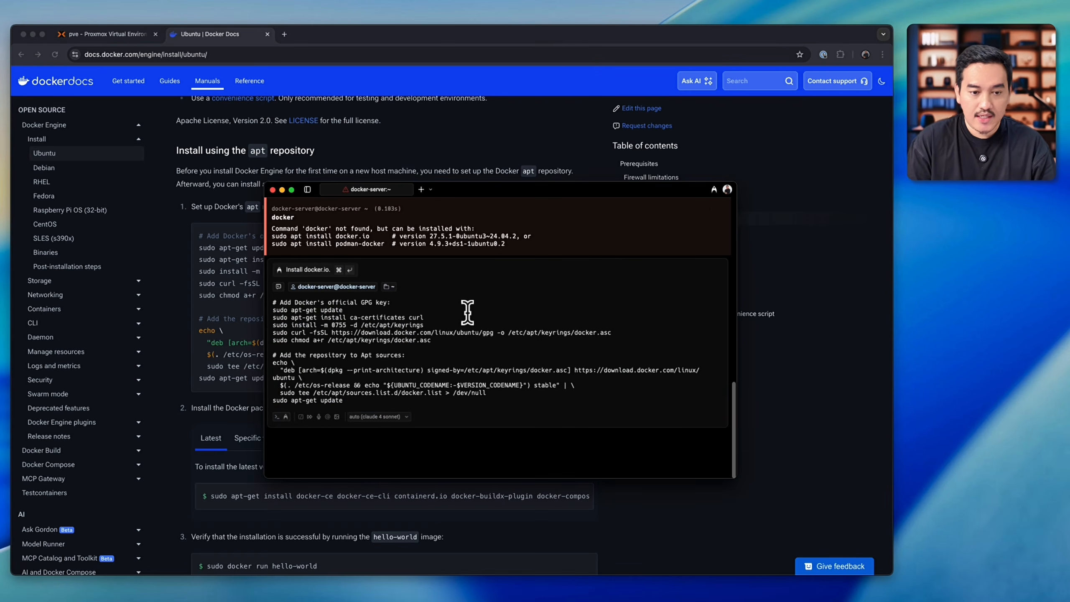
pyautogui.press('Return')
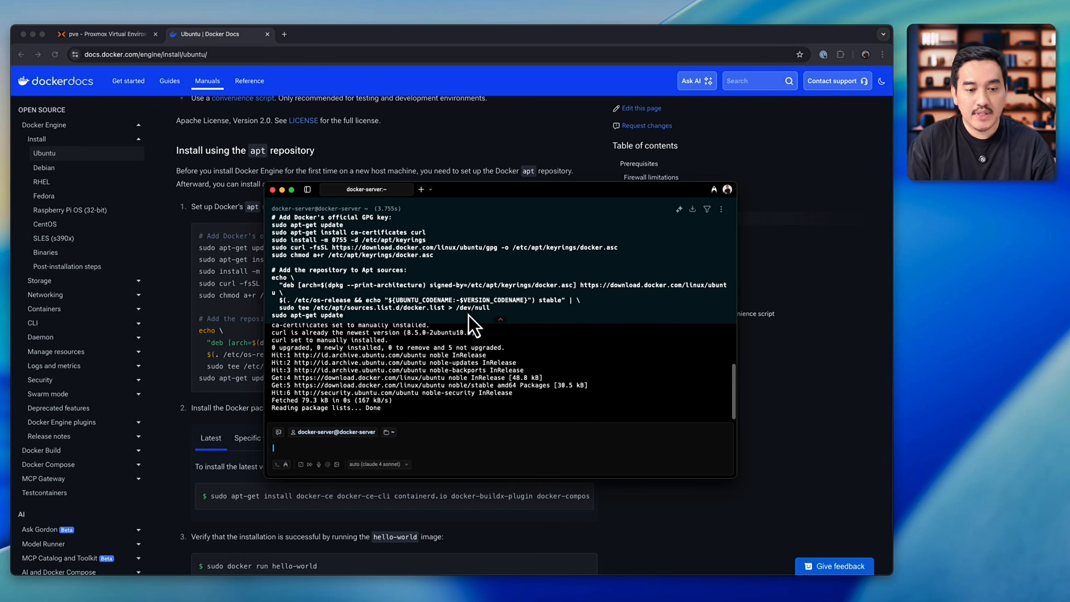
# Step: Copy the guide's install command for the latest Docker packages, run it in the docker-server terminal and accept the installation with y
pyautogui.click(202, 377)
pyautogui.scroll(-3, 306, 400)
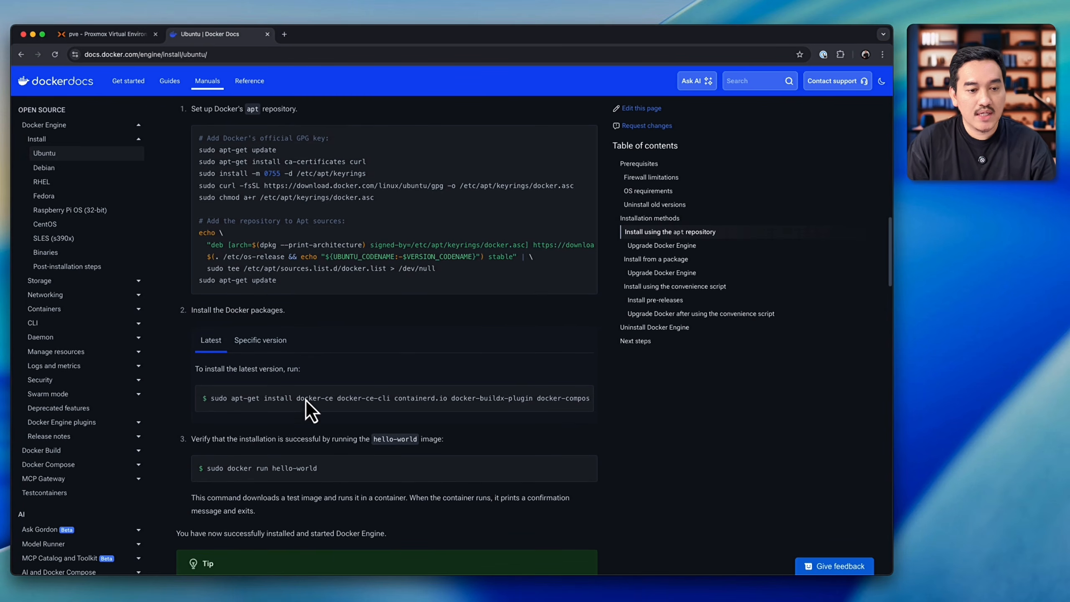
pyautogui.click(581, 398)
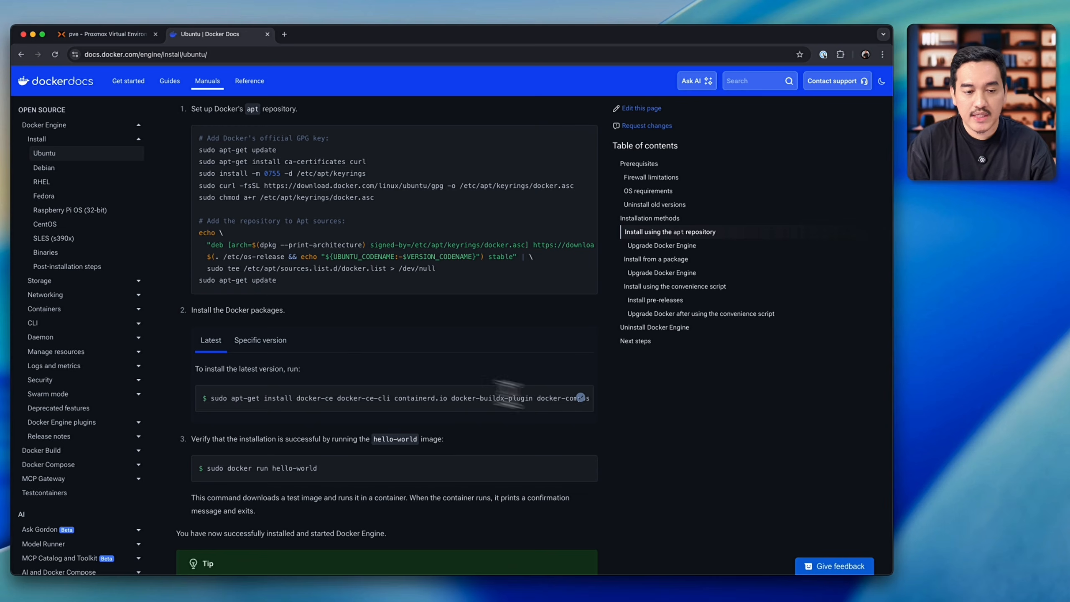
pyautogui.press('super+Tab')
pyautogui.press('super+v')
pyautogui.press('Return')
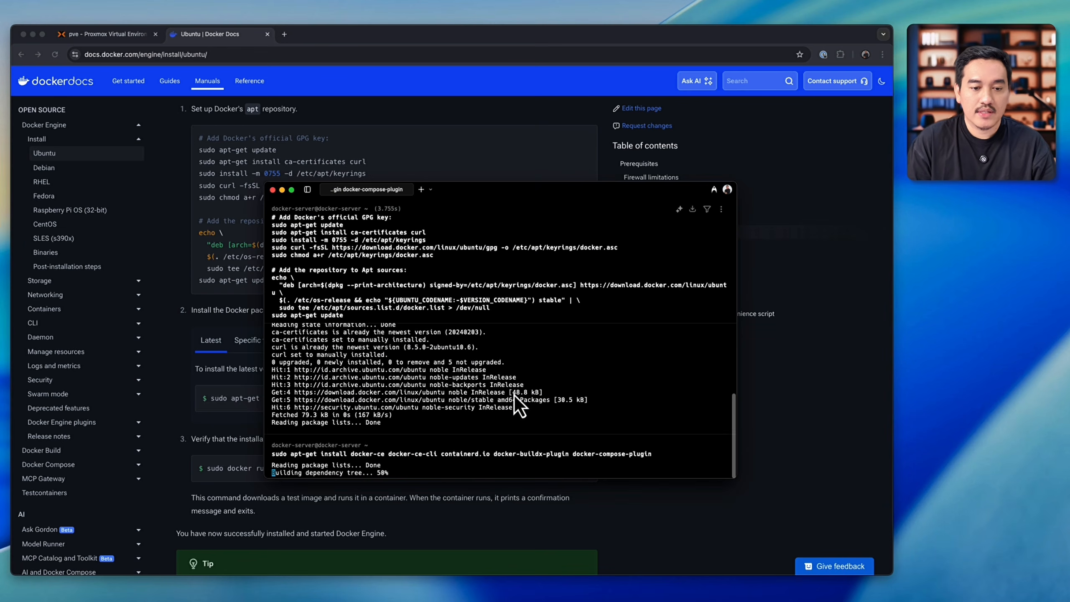
pyautogui.write('y')
pyautogui.press('Return')
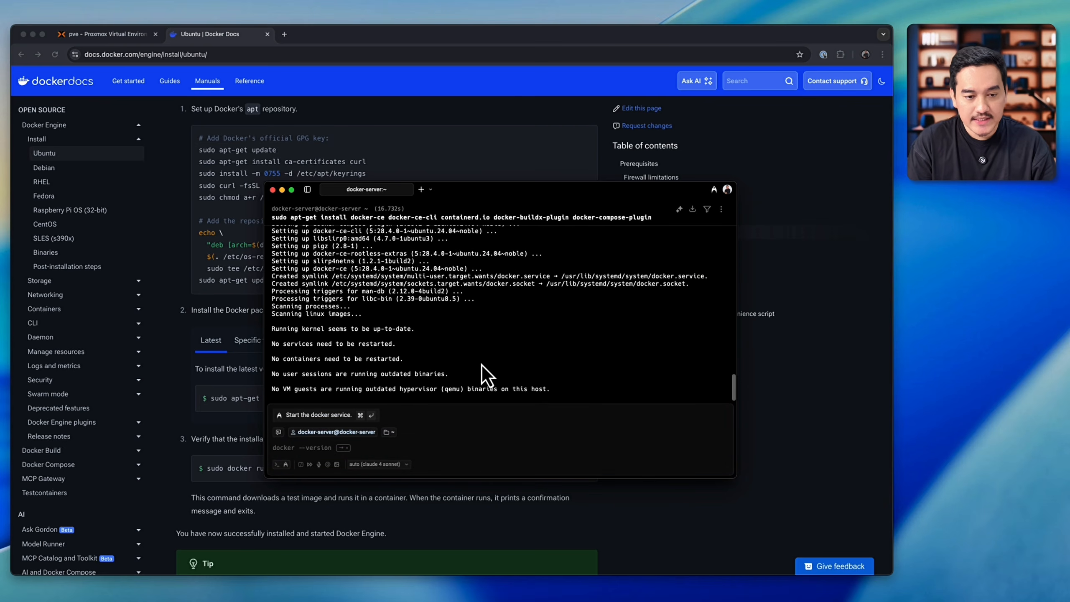
# Step: Check the Docker installation by running docker --version and docker ps
pyautogui.press('Right')
pyautogui.press('Return')
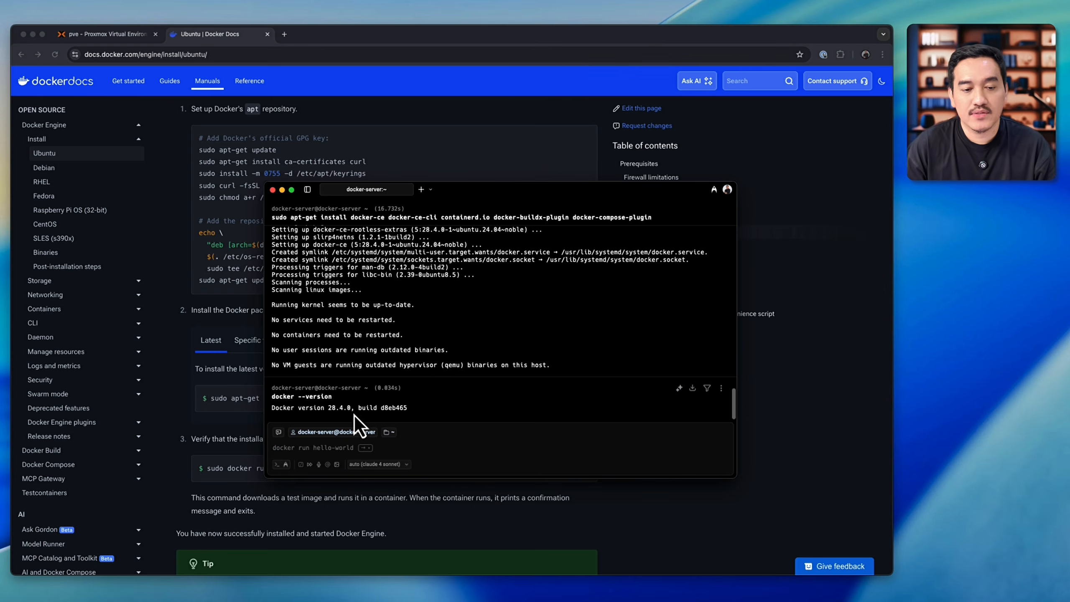
pyautogui.write('docker ps')
pyautogui.press('Return')
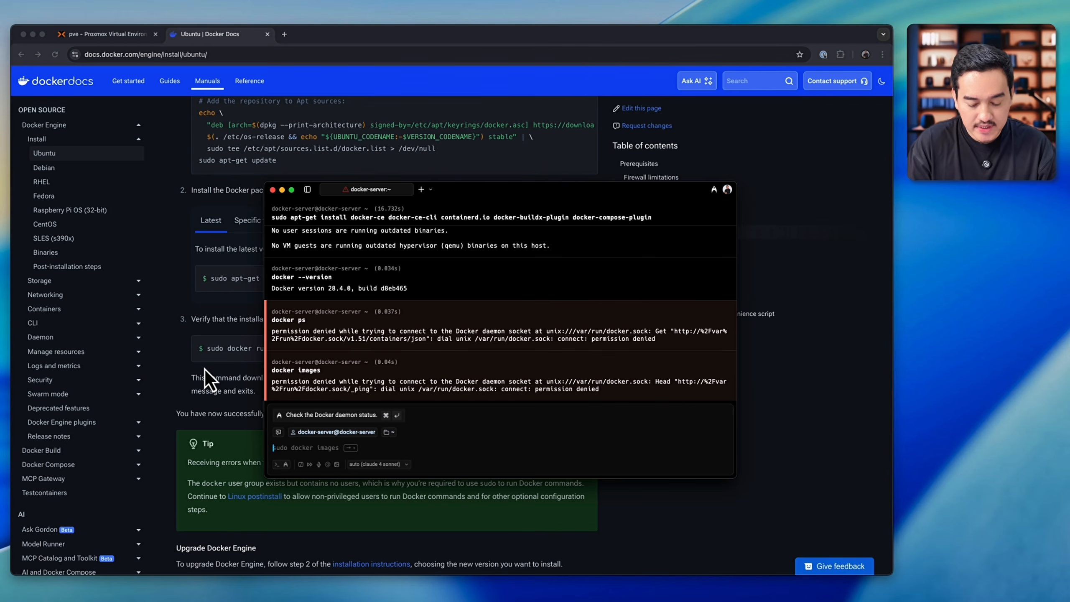
# Step: List the Docker images both as the regular user and with sudo, and run docker ps again
pyautogui.write('do')
pyautogui.press('Right')
pyautogui.press('Return')
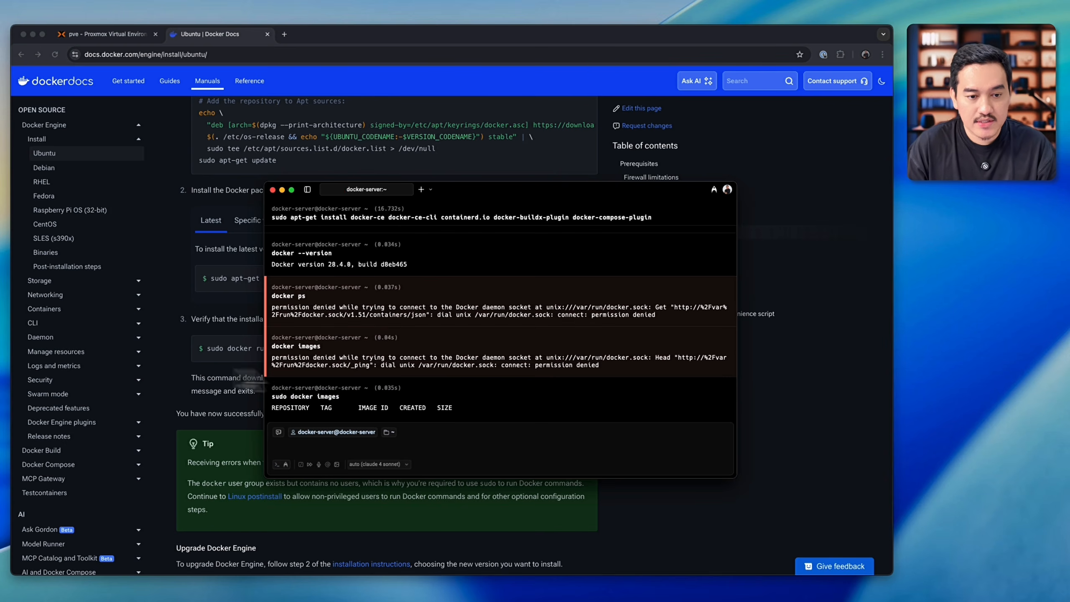
pyautogui.write('docker')
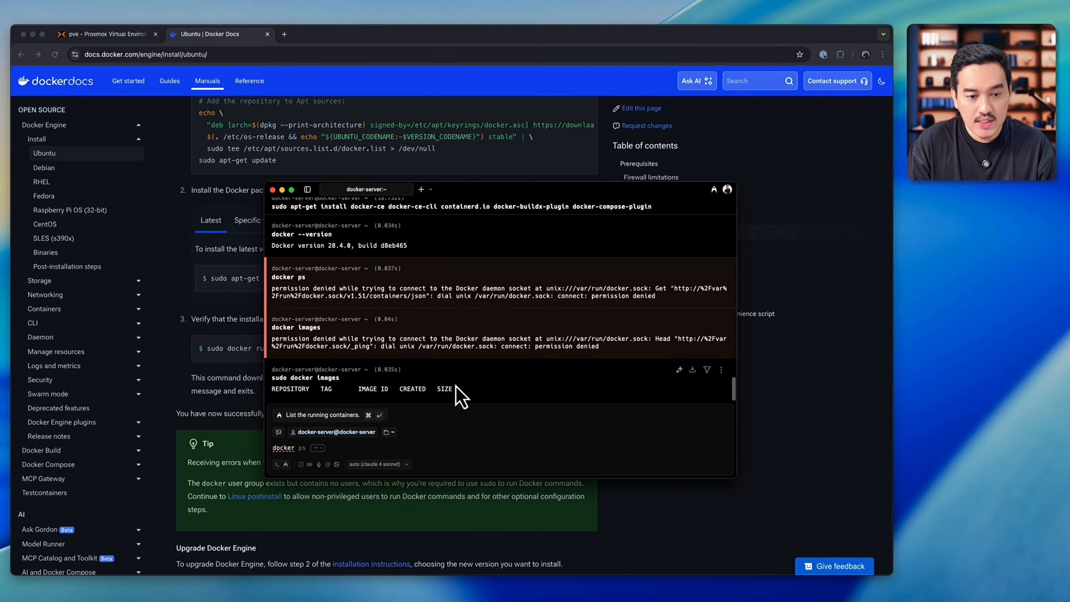
pyautogui.press('Right')
pyautogui.press('Return')
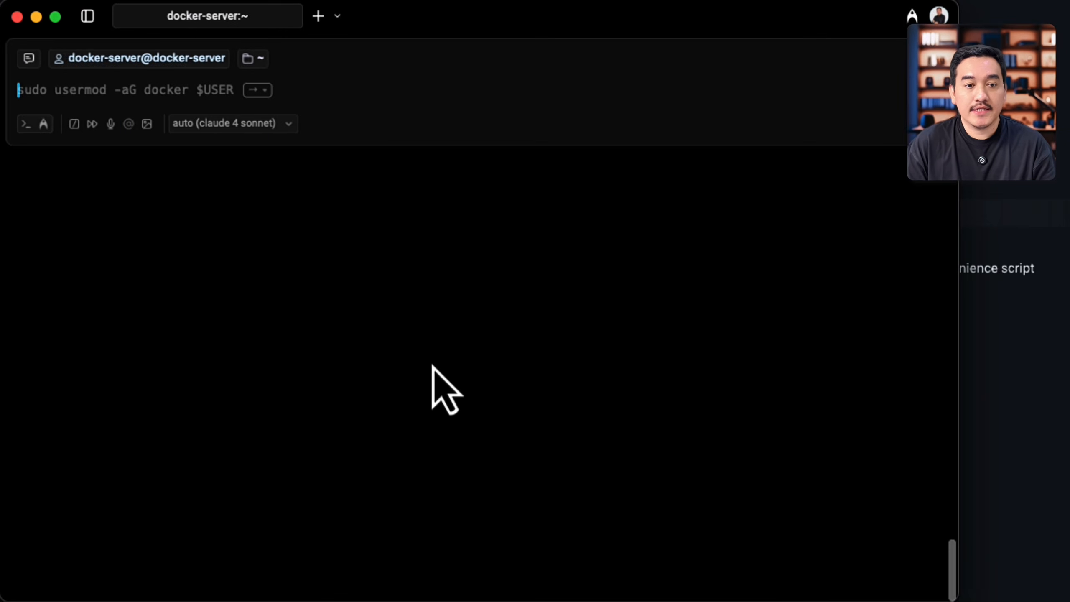
# Step: Add the current user to the docker group with sudo usermod -aG docker $USER, authorising it with the account password
pyautogui.press('Right')
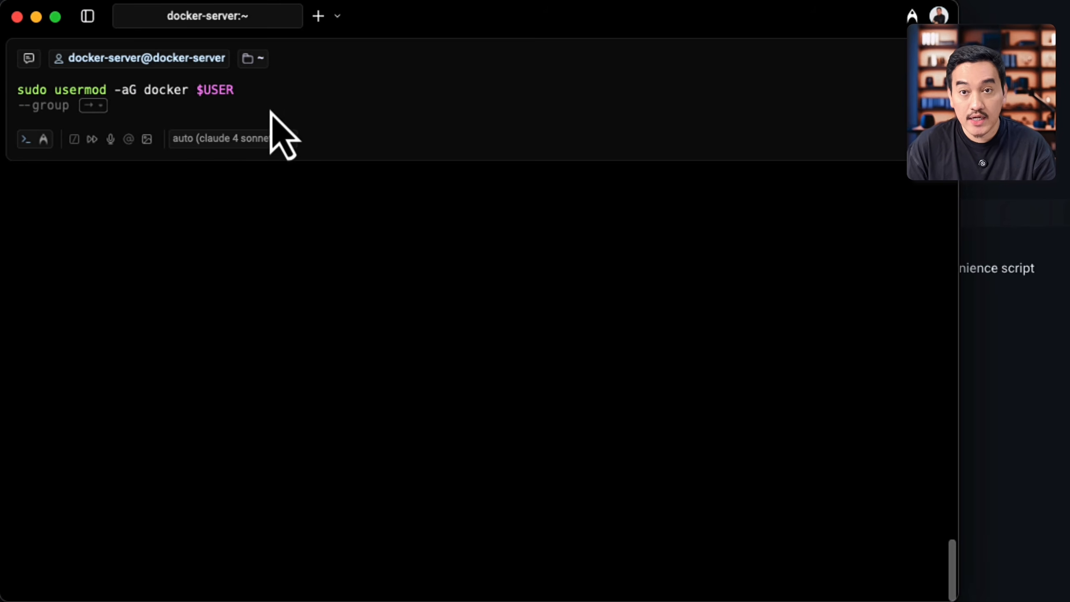
pyautogui.press('Return')
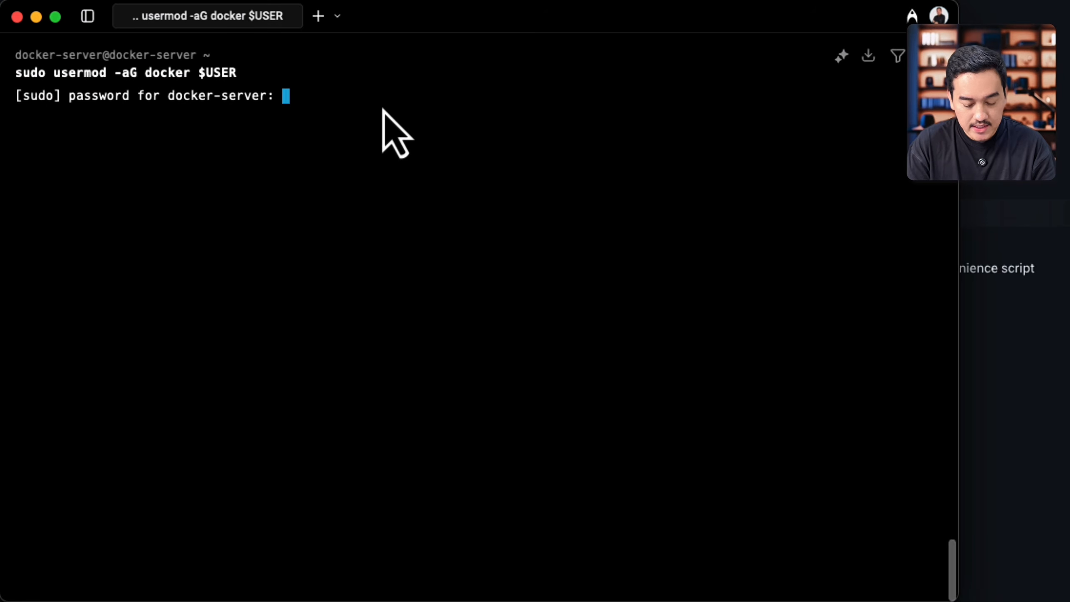
pyautogui.press('Return')
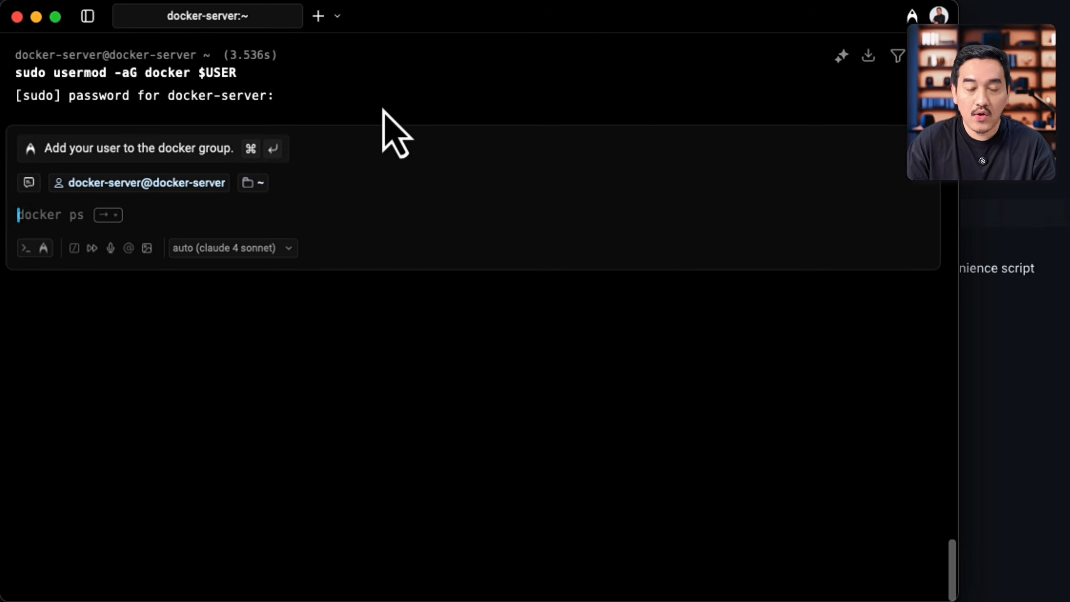
# Step: Exit the SSH session and try to reconnect with the suggested ssh command containing the masked address
pyautogui.write('exit')
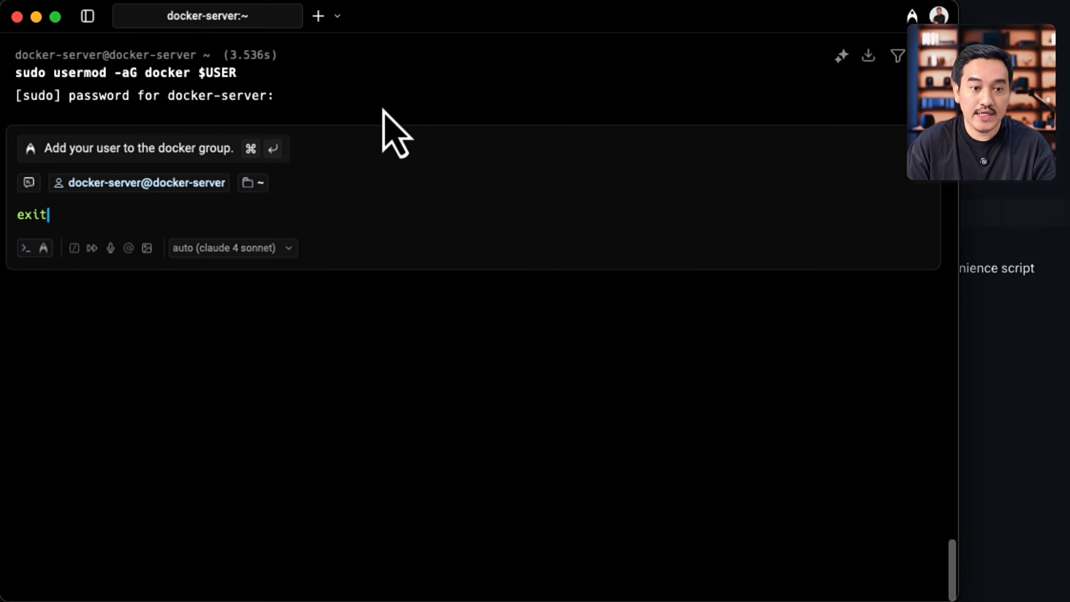
pyautogui.press('Return')
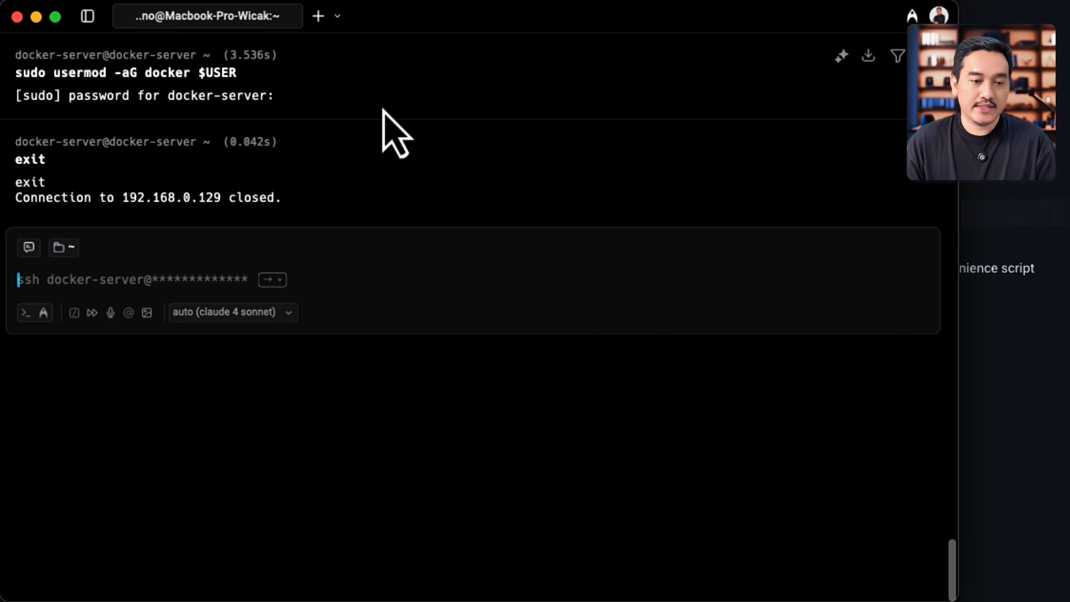
pyautogui.press('Right')
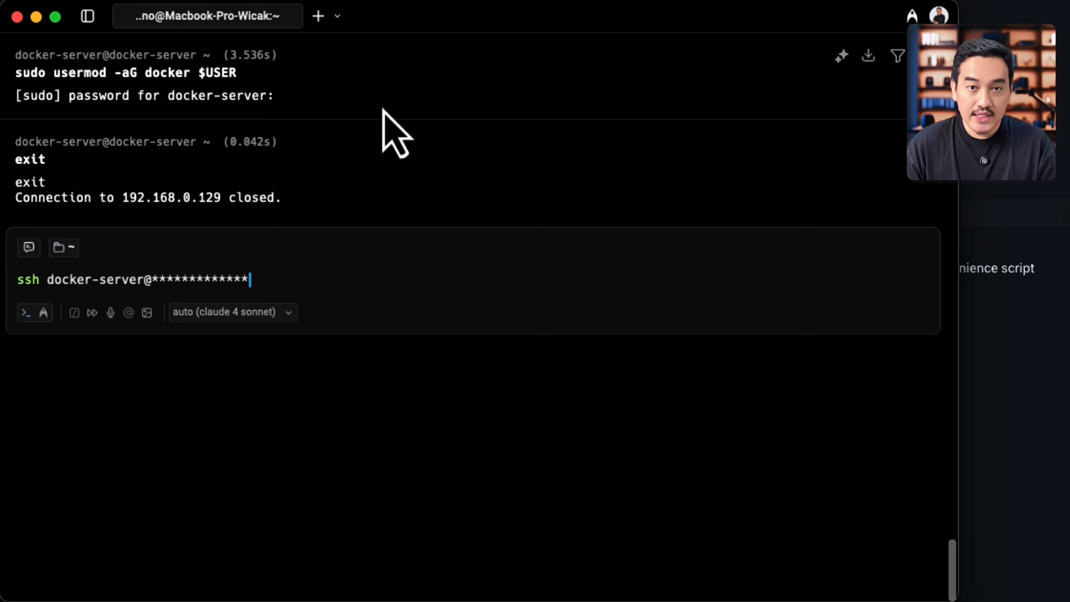
pyautogui.press('Return')
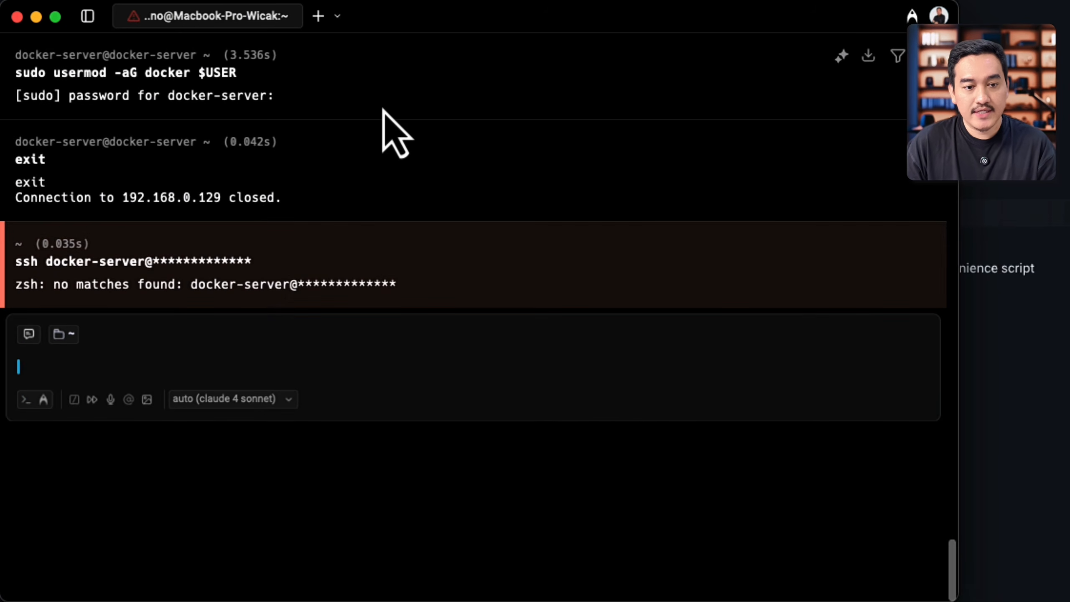
pyautogui.press('Up')
pyautogui.press('BackSpace')
pyautogui.press('BackSpace')
pyautogui.press('BackSpace')
pyautogui.press('BackSpace')
pyautogui.press('BackSpace')
pyautogui.press('BackSpace')
pyautogui.press('BackSpace')
pyautogui.press('BackSpace')
pyautogui.press('BackSpace')
pyautogui.press('BackSpace')
pyautogui.press('BackSpace')
pyautogui.press('BackSpace')
pyautogui.press('BackSpace')
pyautogui.write('192')
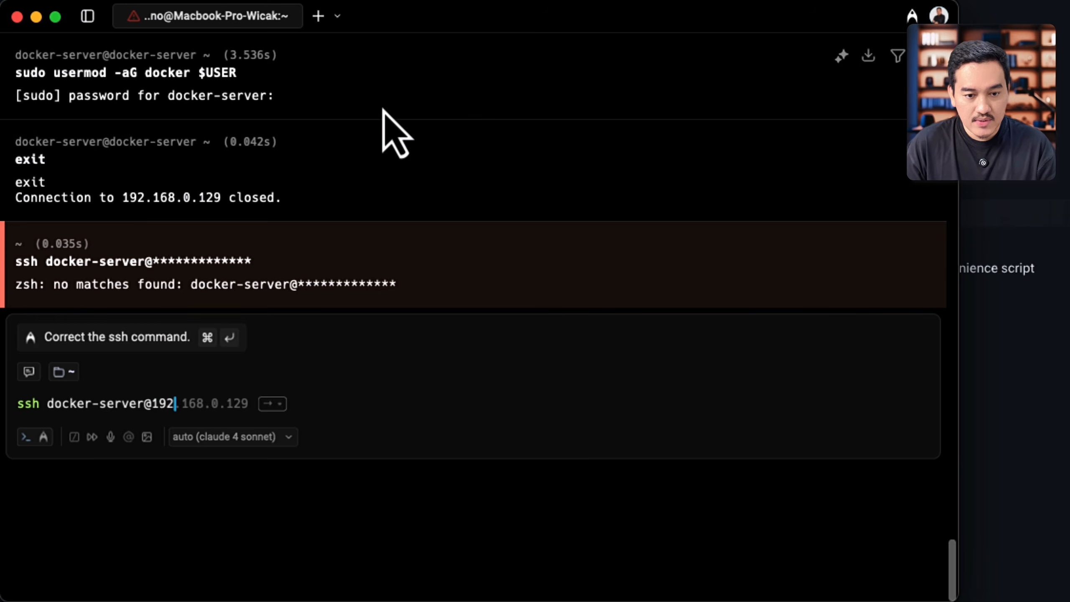
pyautogui.press('Right')
pyautogui.press('Return')
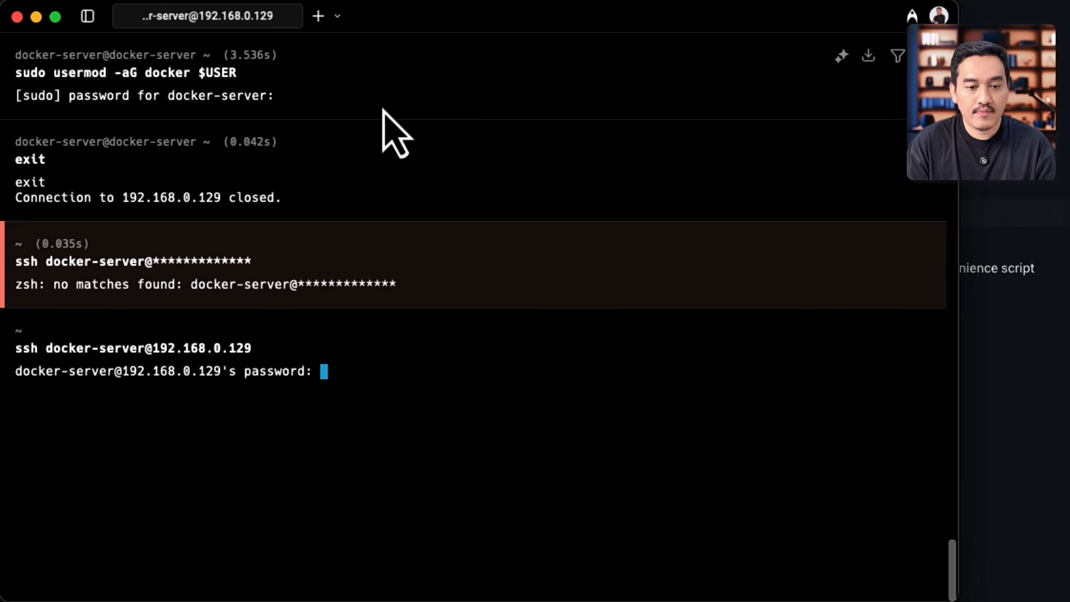
pyautogui.press('Return')
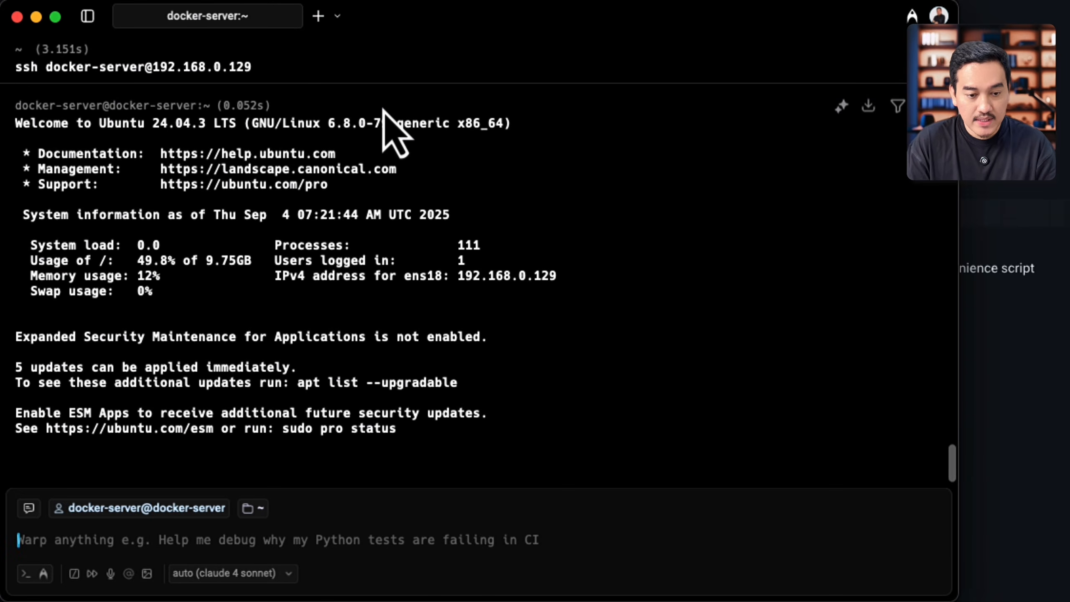
pyautogui.write('docker ps')
pyautogui.press('Return')
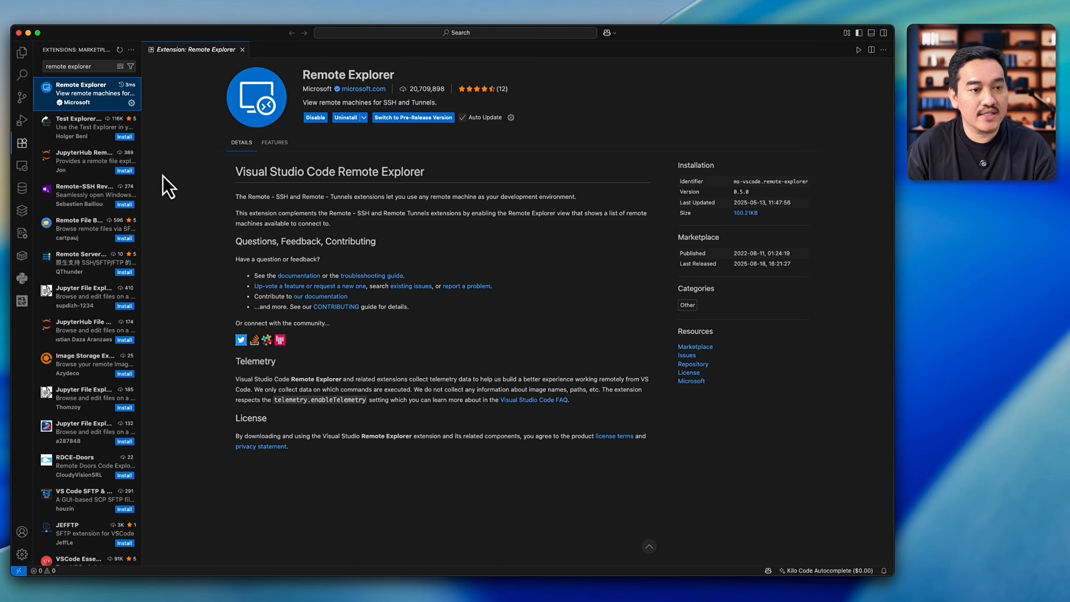
pyautogui.click(23, 173)
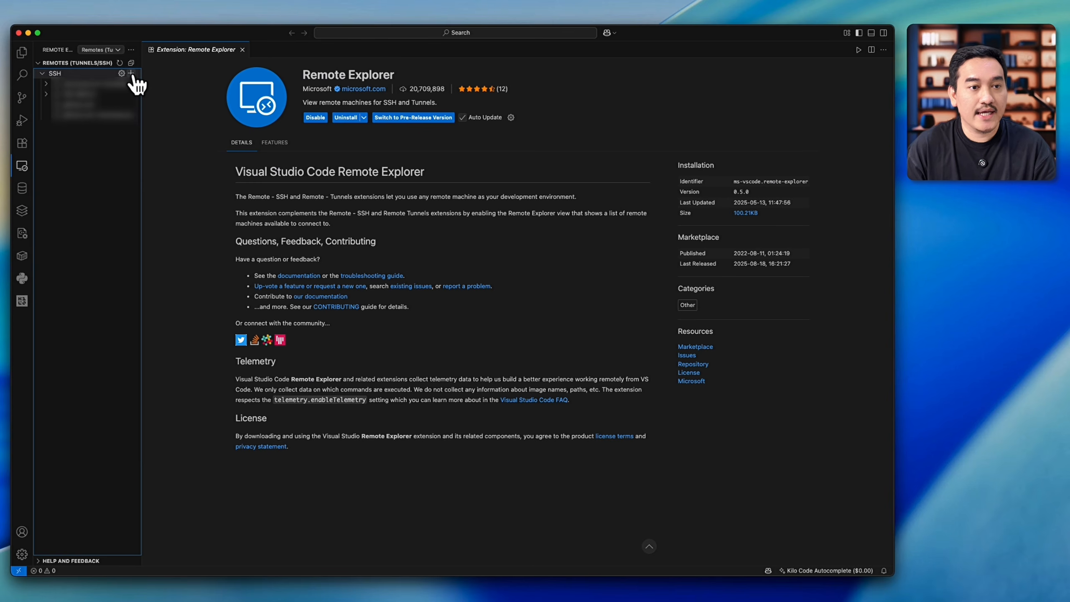
pyautogui.click(130, 73)
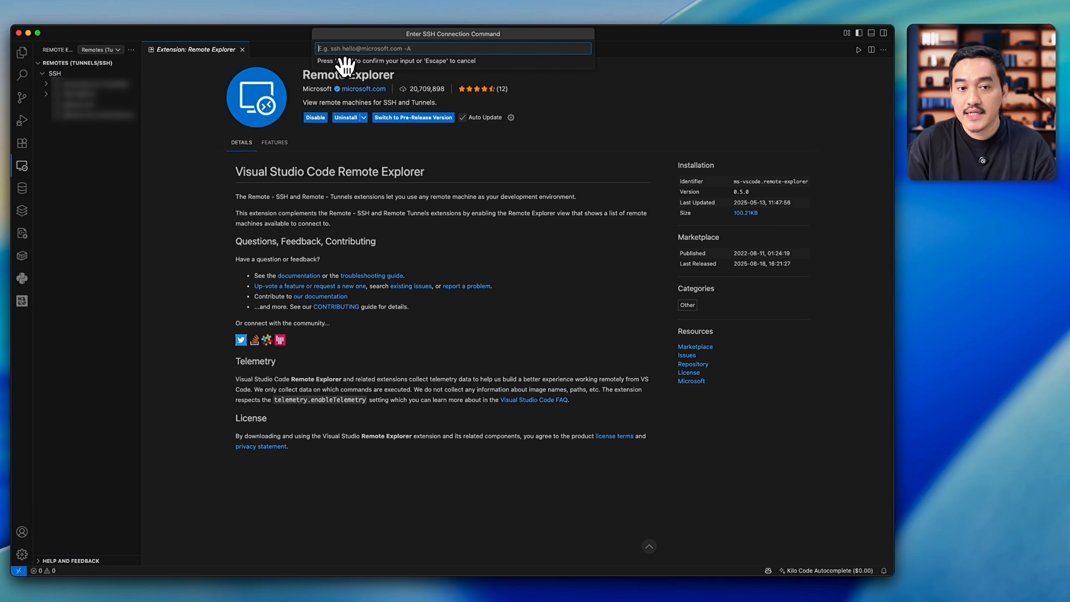
pyautogui.write('ssh ')
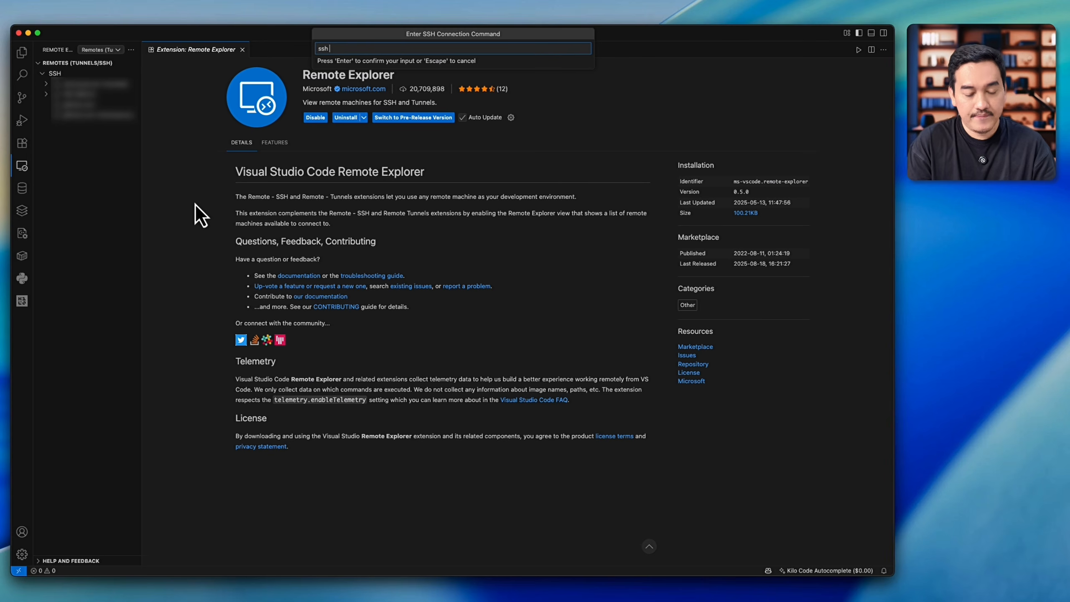
pyautogui.write('docker-server@192.168.0.129')
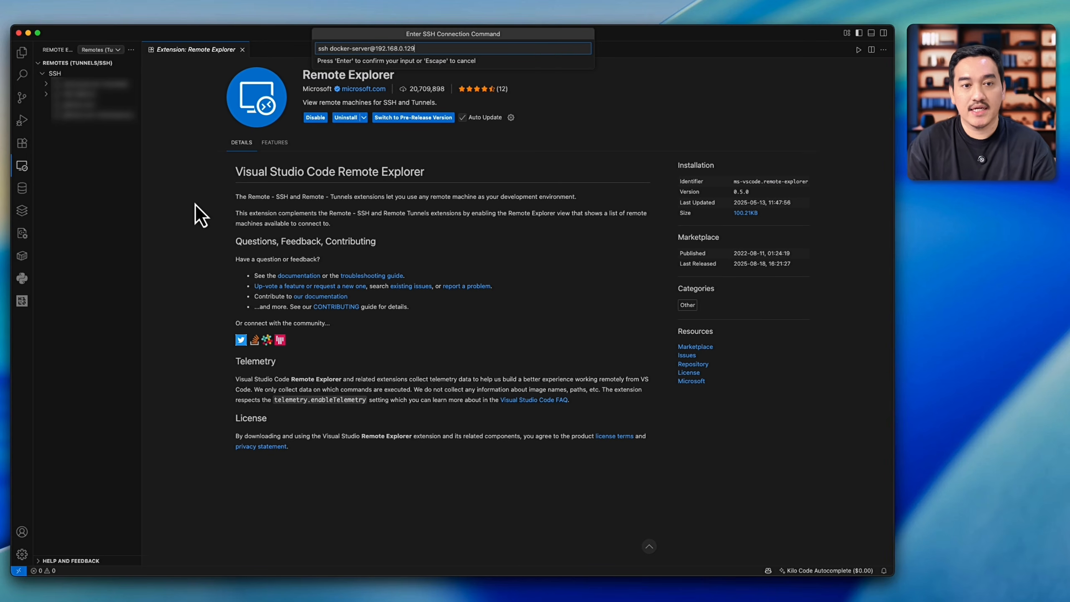
pyautogui.press('Return')
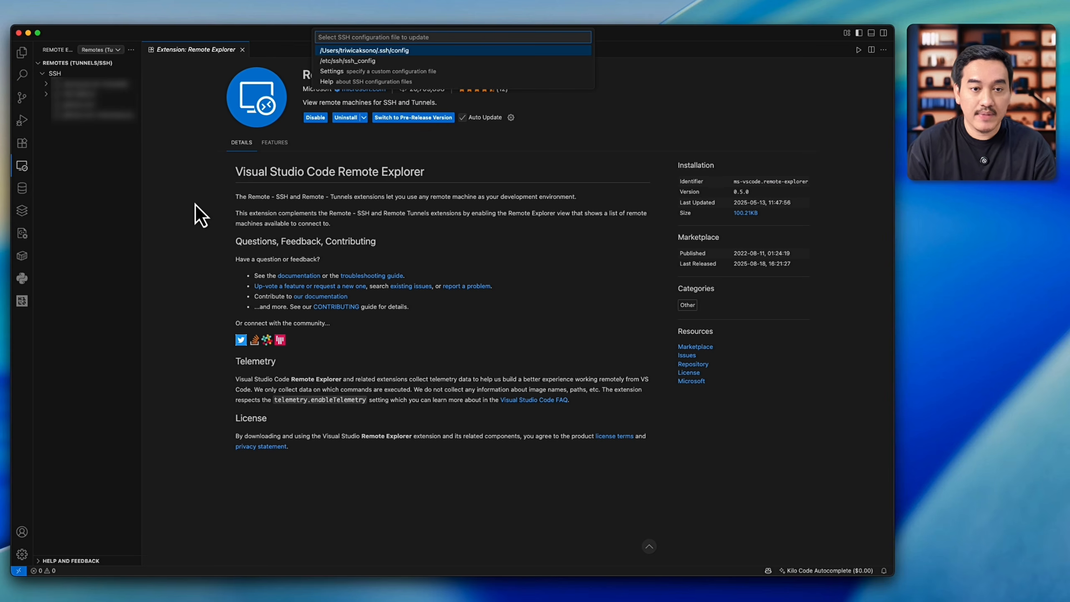
pyautogui.press('Return')
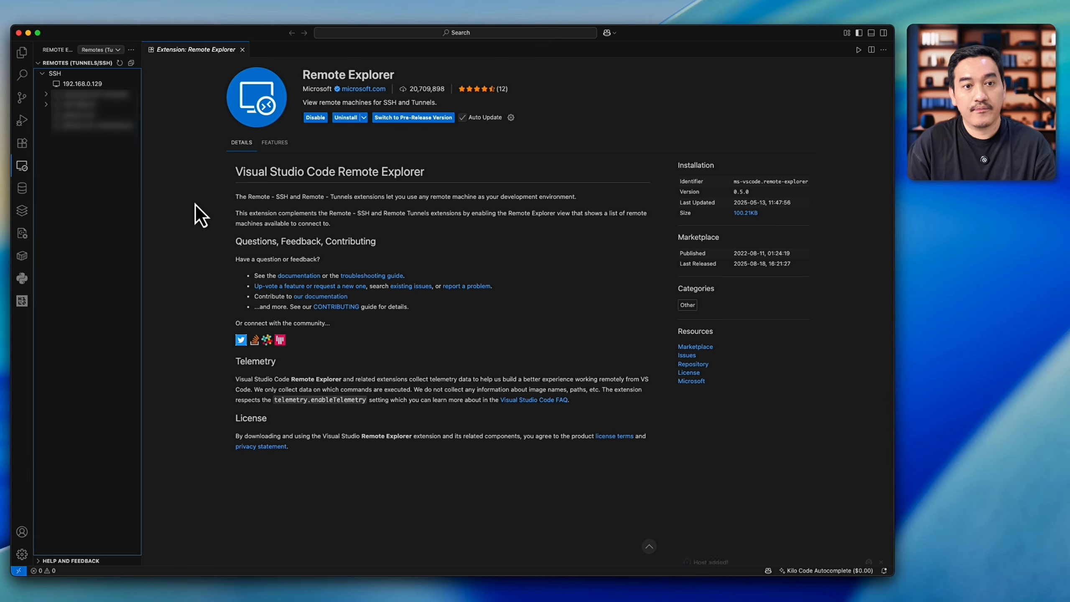
# Step: Connect the current window to the SSH host 192.168.0.129, authenticating with the account password
pyautogui.click(122, 85)
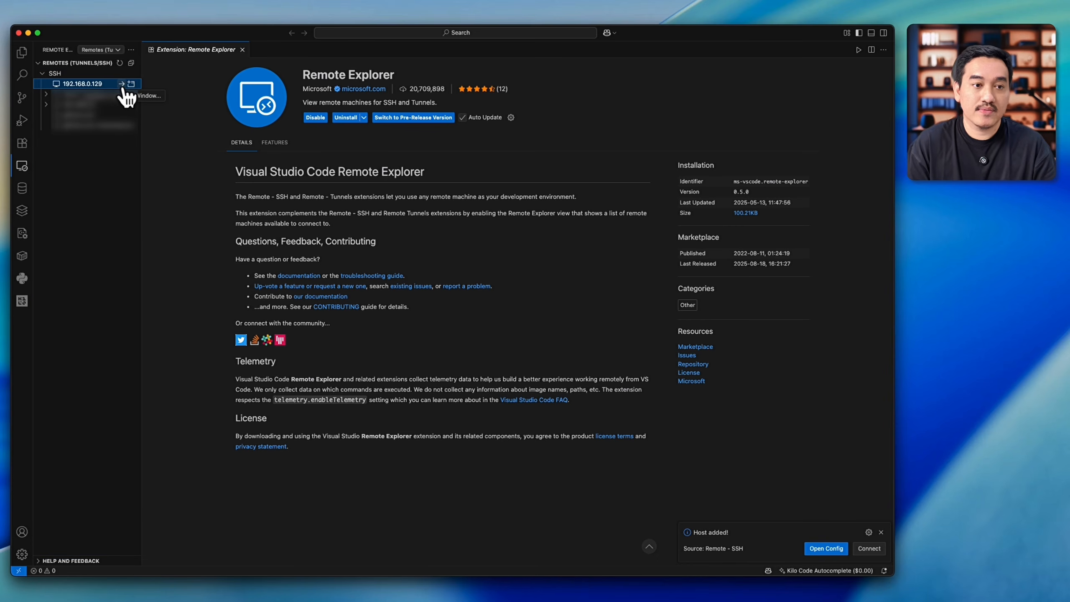
pyautogui.click(122, 85)
pyautogui.write('••••••••••')
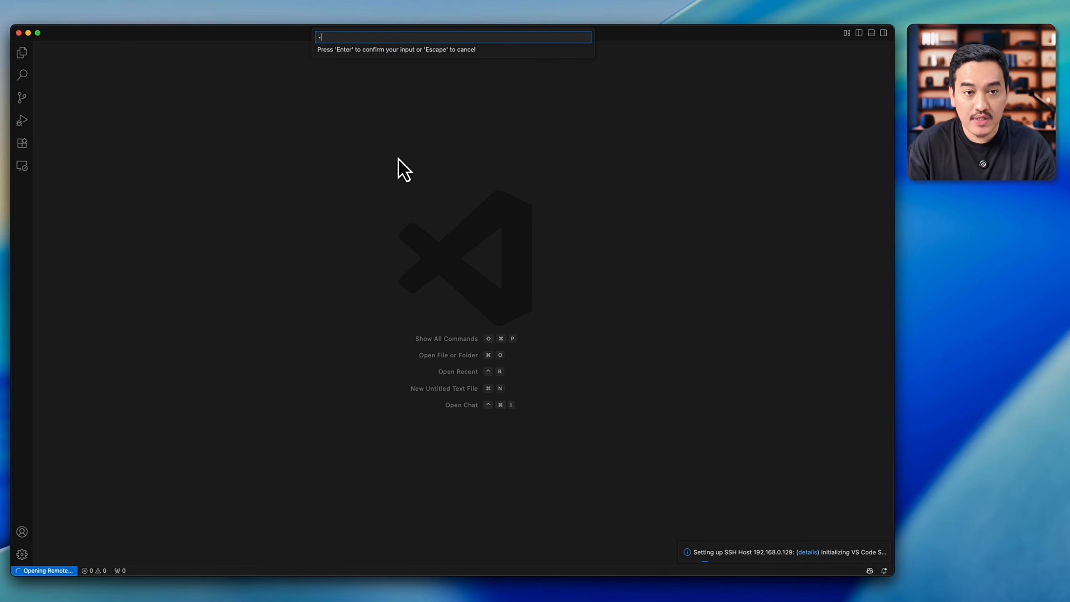
pyautogui.press('Return')
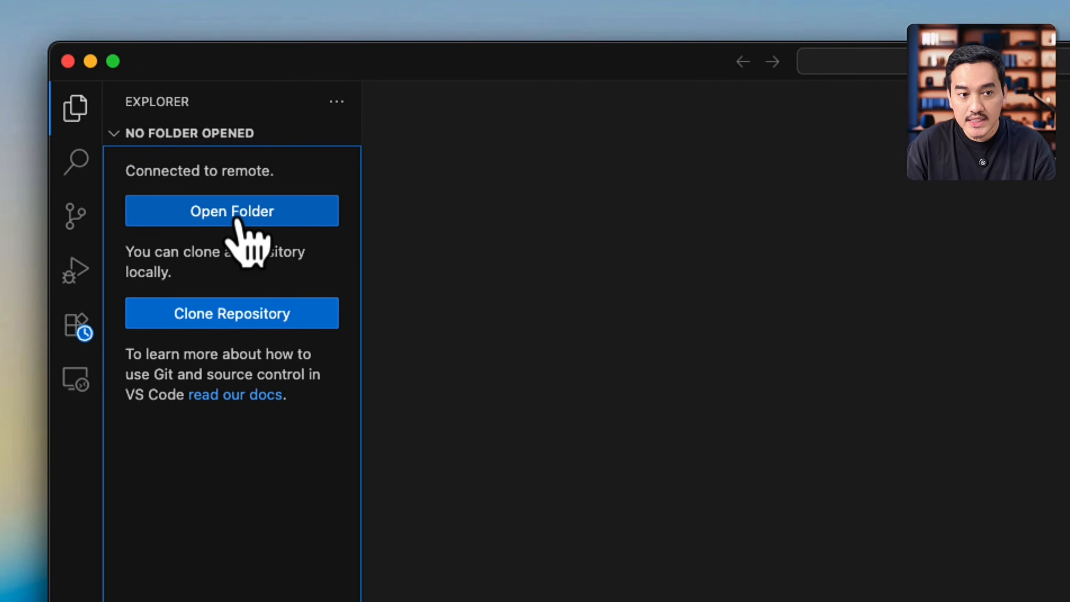
# Step: Open the remote folder /home/docker-server, browsing to it from the root directory, and trust its authors
pyautogui.click(89, 100)
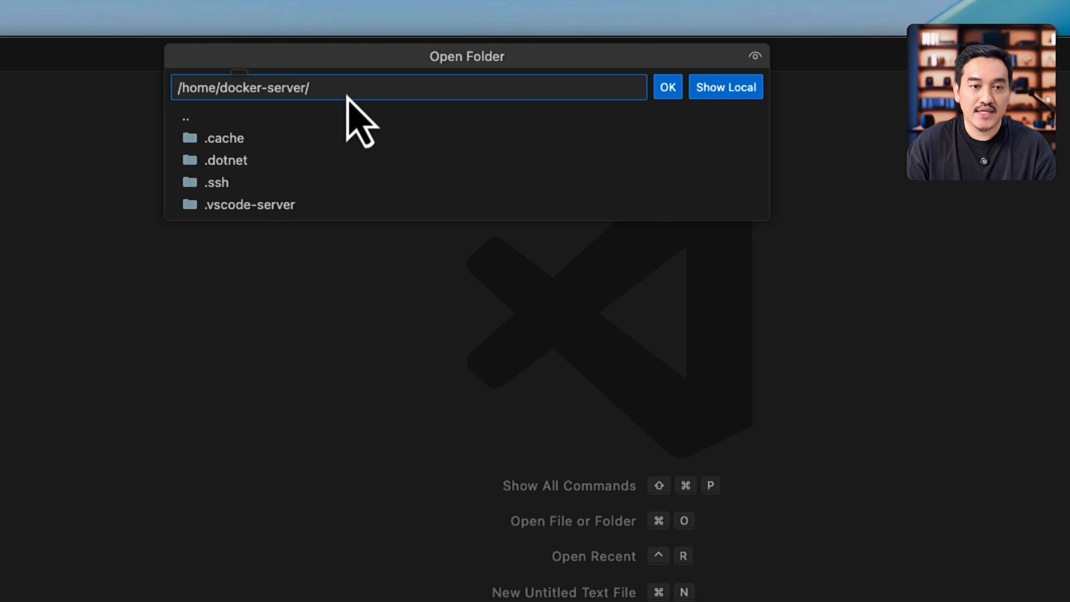
pyautogui.press('BackSpace')
pyautogui.press('BackSpace')
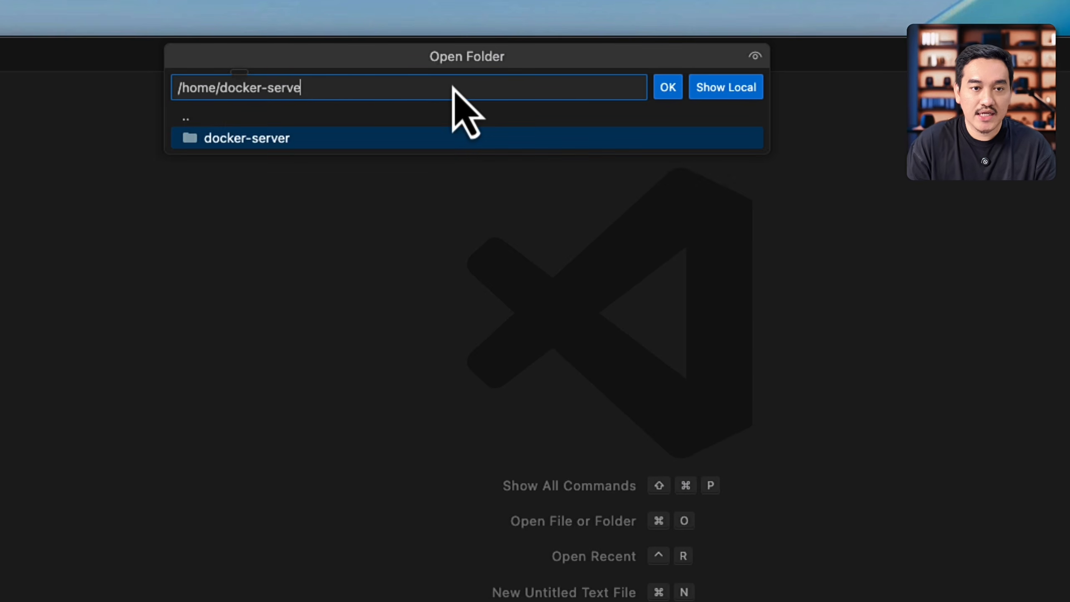
pyautogui.press('BackSpace')
pyautogui.press('BackSpace')
pyautogui.press('BackSpace')
pyautogui.press('BackSpace')
pyautogui.press('BackSpace')
pyautogui.press('BackSpace')
pyautogui.press('BackSpace')
pyautogui.press('BackSpace')
pyautogui.press('BackSpace')
pyautogui.press('BackSpace')
pyautogui.press('BackSpace')
pyautogui.press('BackSpace')
pyautogui.press('BackSpace')
pyautogui.press('BackSpace')
pyautogui.press('BackSpace')
pyautogui.press('BackSpace')
pyautogui.press('BackSpace')
pyautogui.scroll(-4, 323, 525)
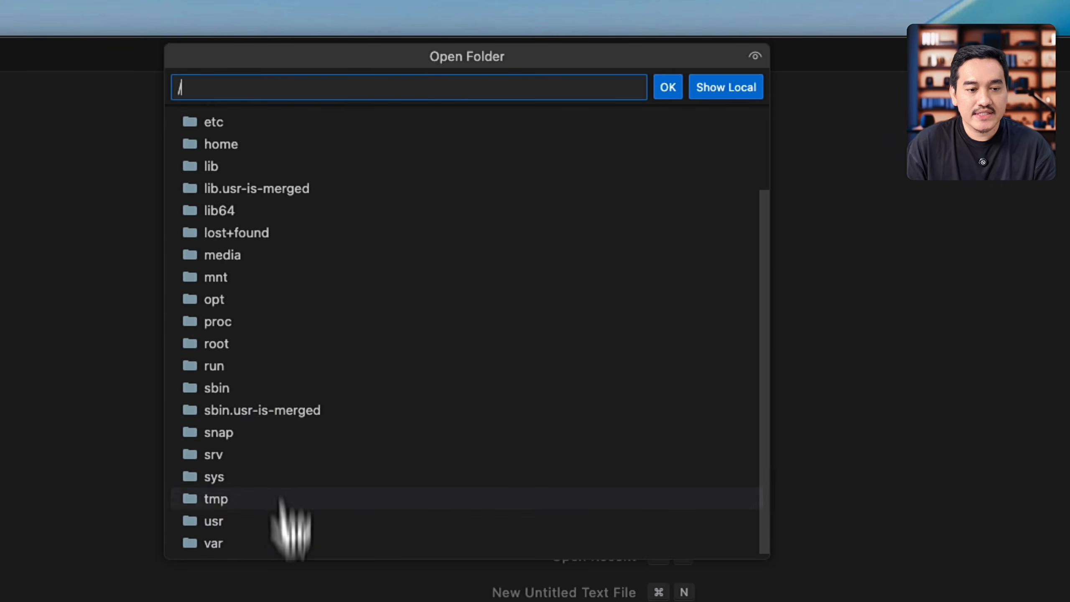
pyautogui.click(311, 144)
pyautogui.click(311, 139)
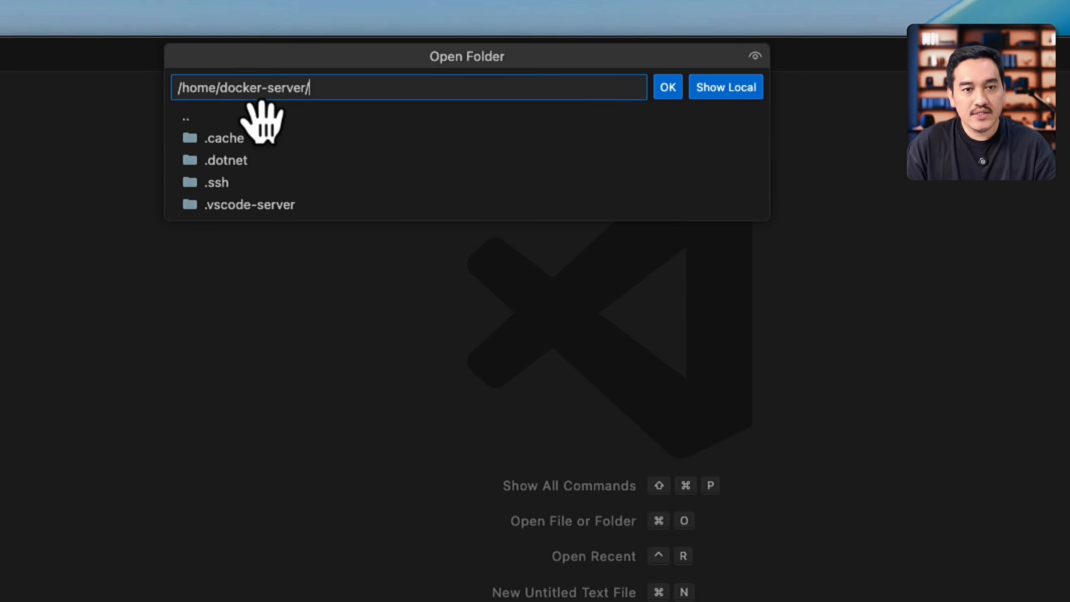
pyautogui.click(670, 88)
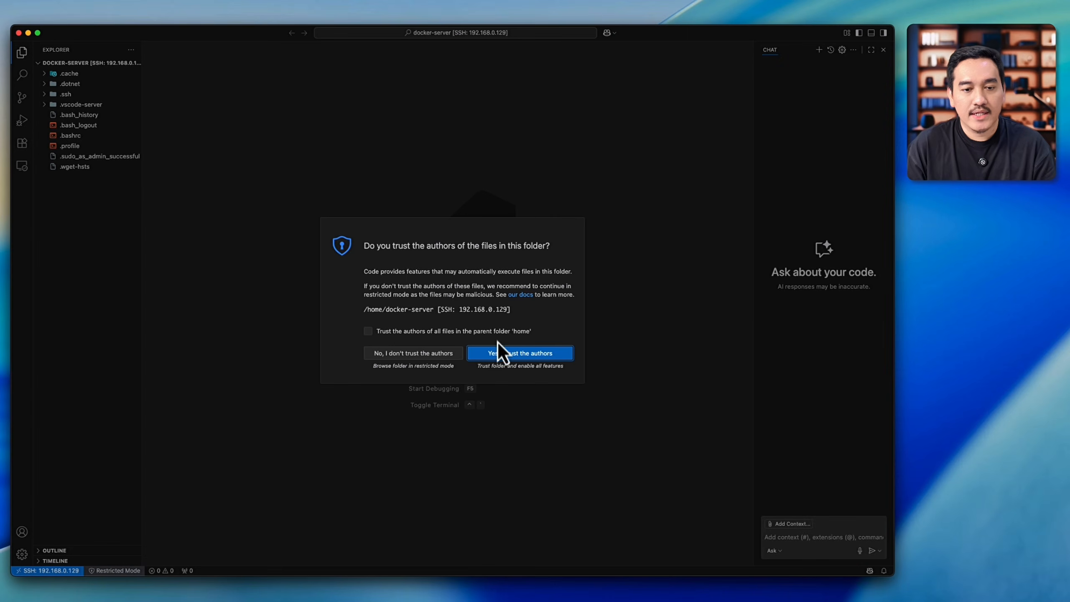
pyautogui.click(491, 363)
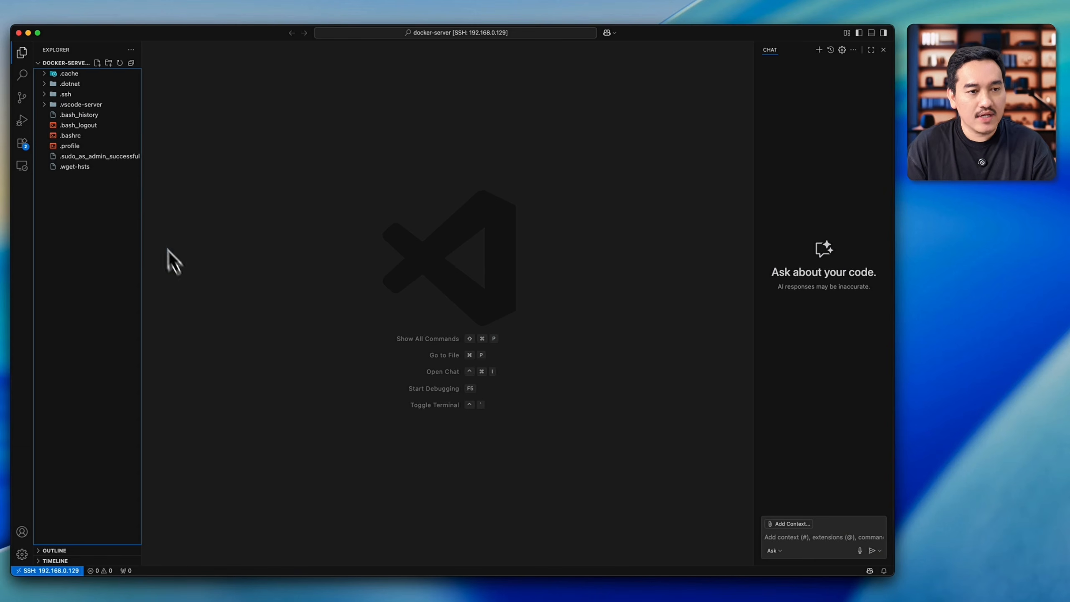
# Step: Switch to the terminal, print the working directory with pwd, and list its files with ls and ls -lah
pyautogui.press('super+Tab')
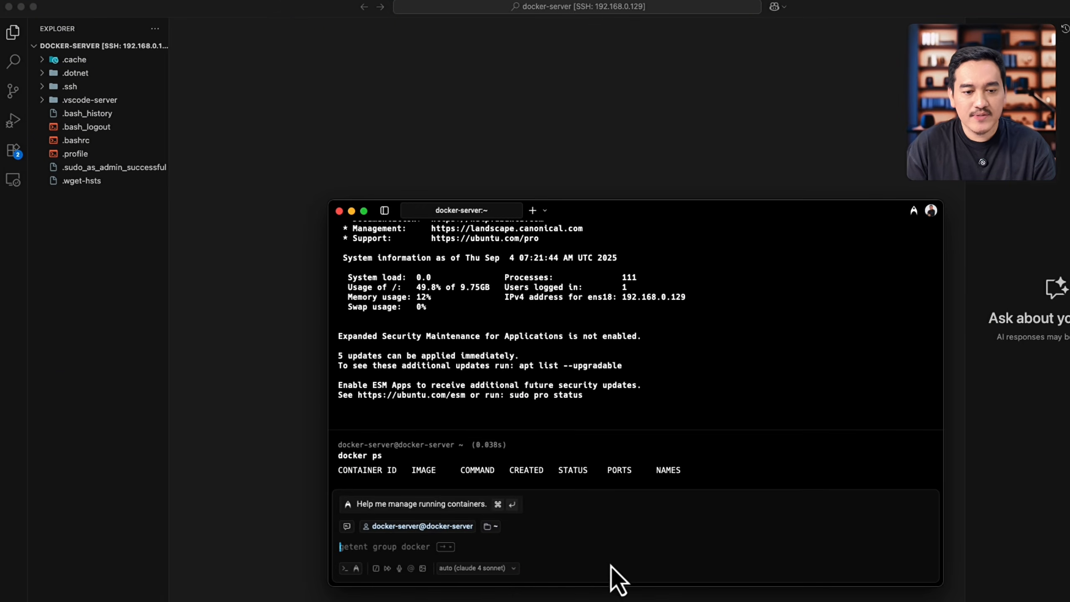
pyautogui.write('pwd')
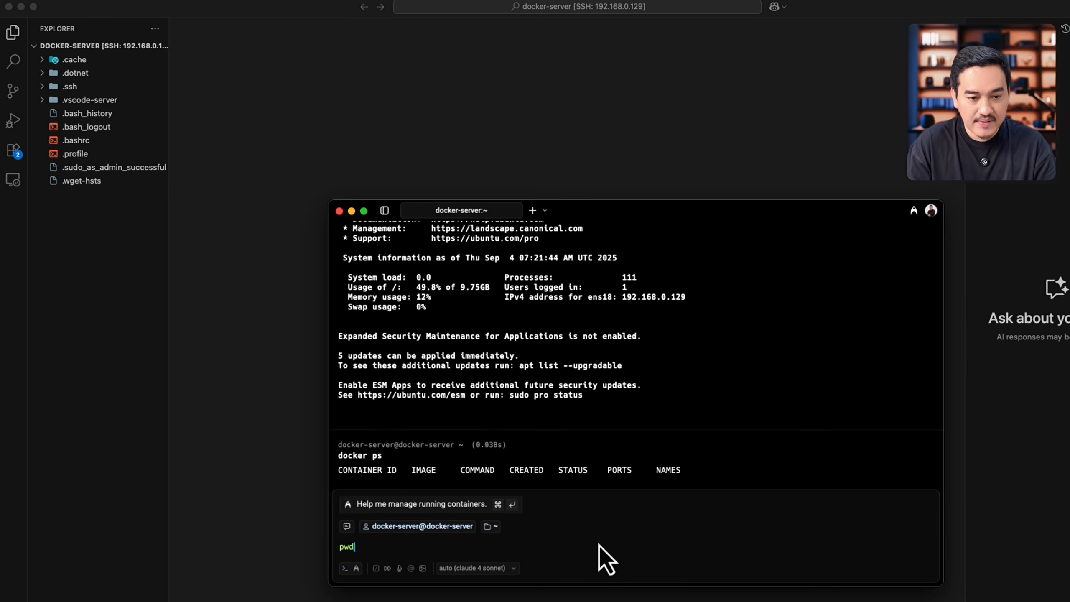
pyautogui.press('Return')
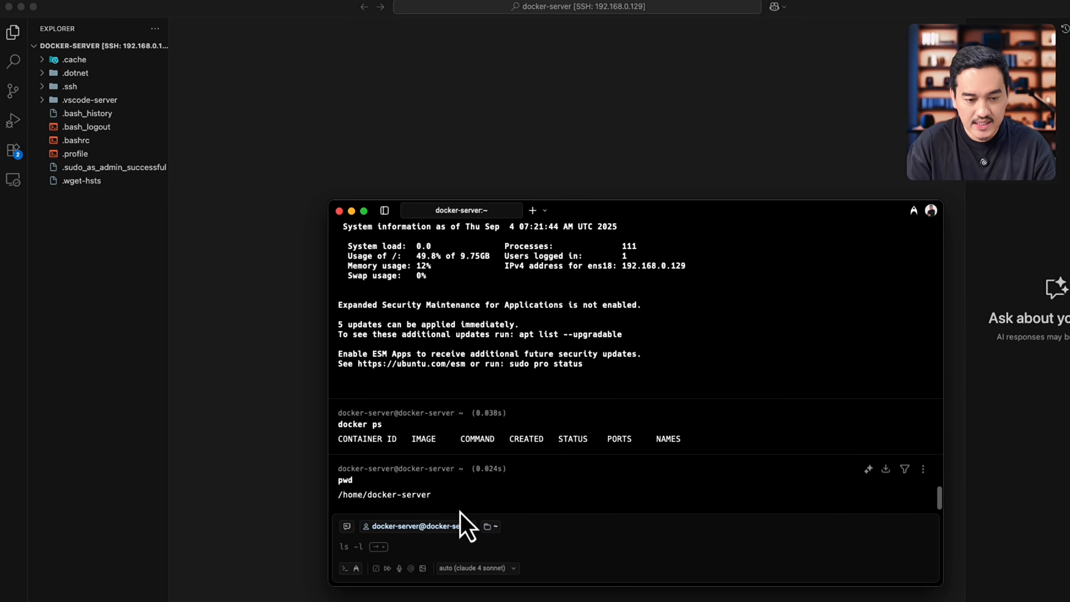
pyautogui.write('ls')
pyautogui.press('Return')
pyautogui.write('ls -lah')
pyautogui.press('Return')
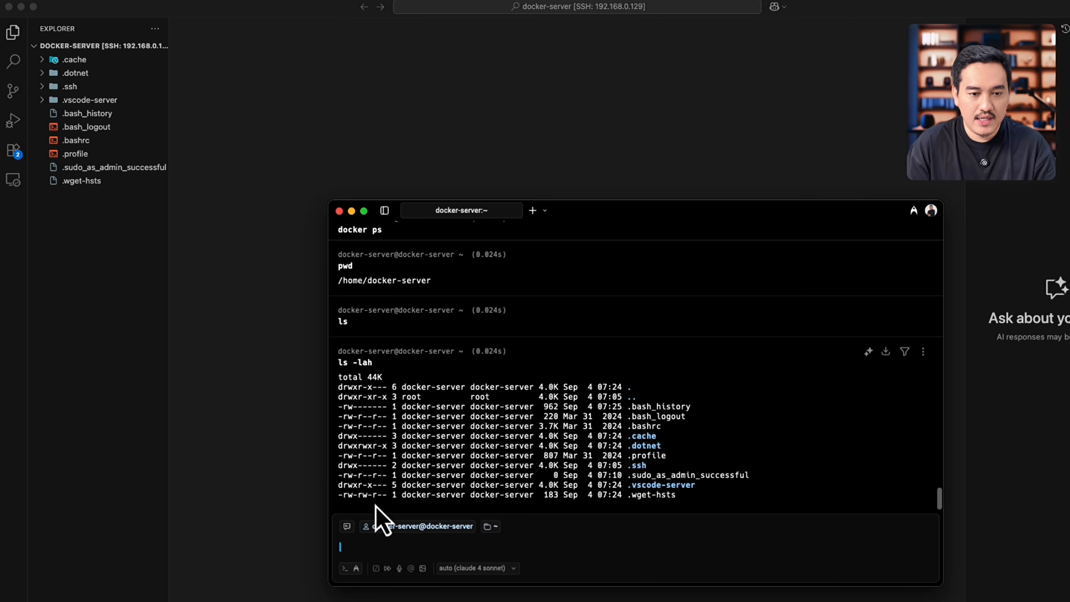
# Step: Switch back to Visual Studio Code and create a file named sample.txt in the docker-server home folder
pyautogui.click(122, 101)
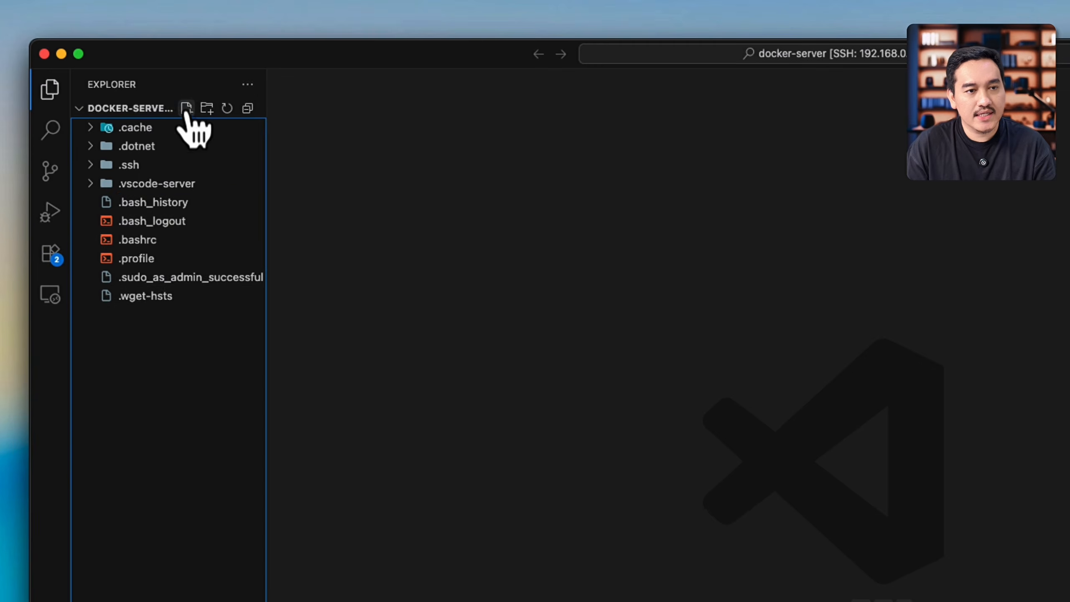
pyautogui.click(111, 45)
pyautogui.write('s')
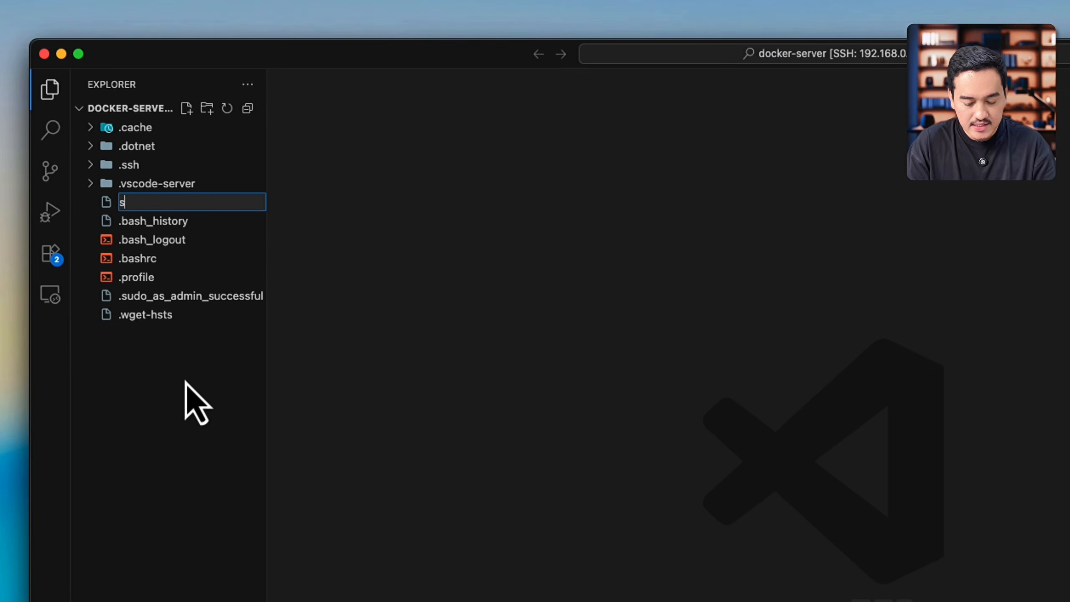
pyautogui.write('ample.txt')
pyautogui.press('Return')
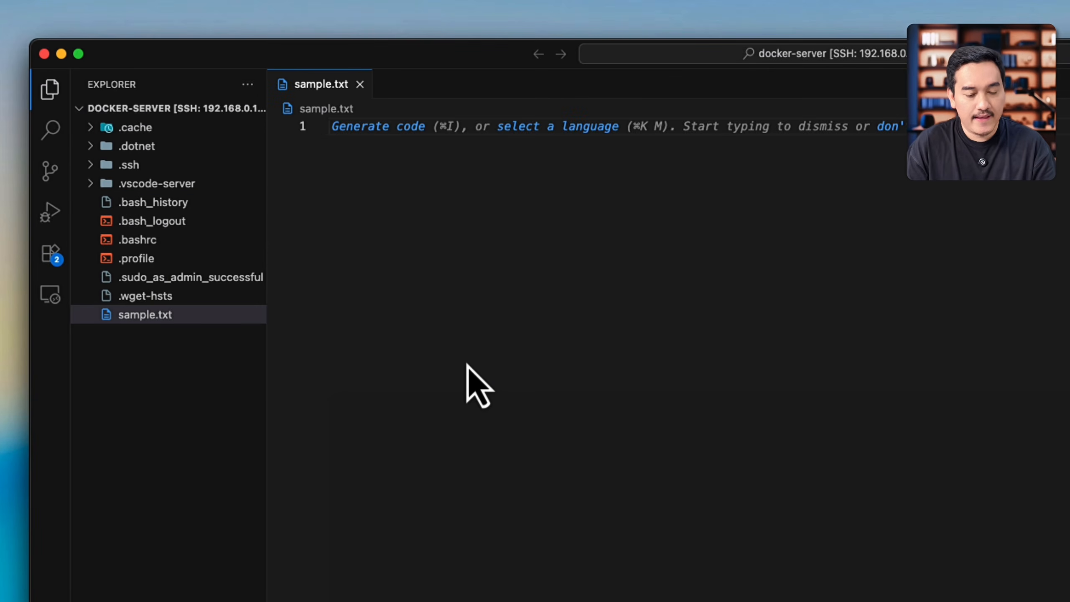
# Step: Return to the terminal and repeat the ls -lah listing to check for sample.txt
pyautogui.press('super+Tab')
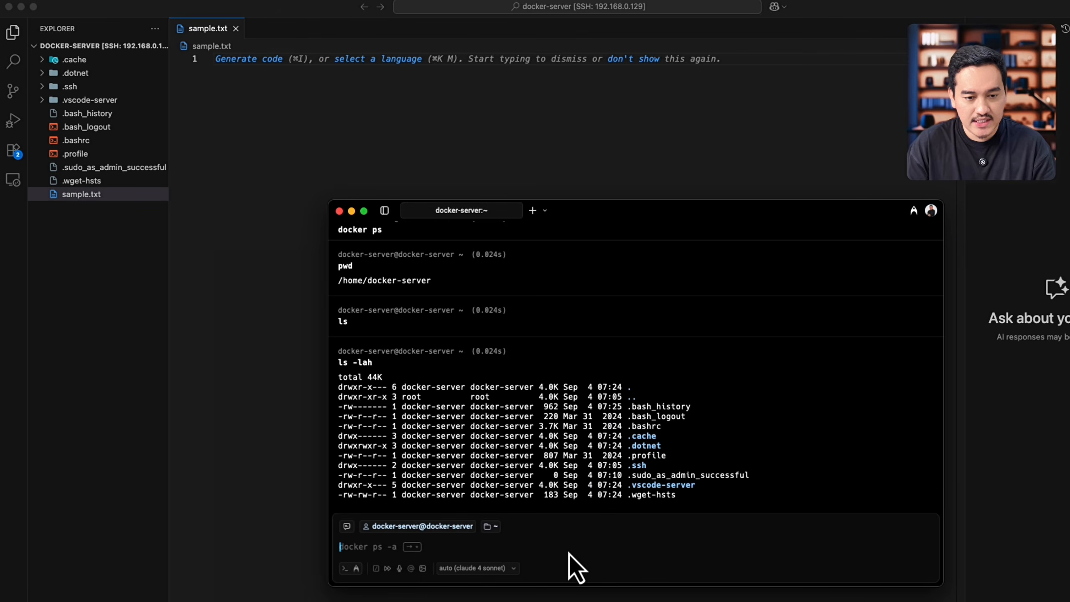
pyautogui.press('Up')
pyautogui.press('Return')
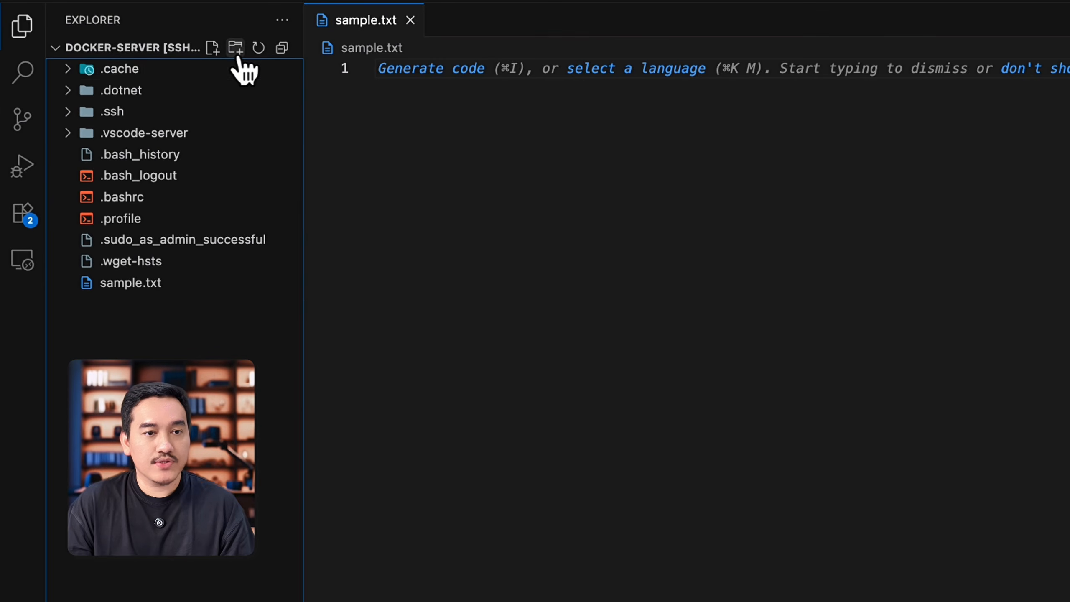
# Step: Create a docker-compose-files folder in the remote home directory with a portainer subfolder inside it
pyautogui.click(175, 79)
pyautogui.write('docke')
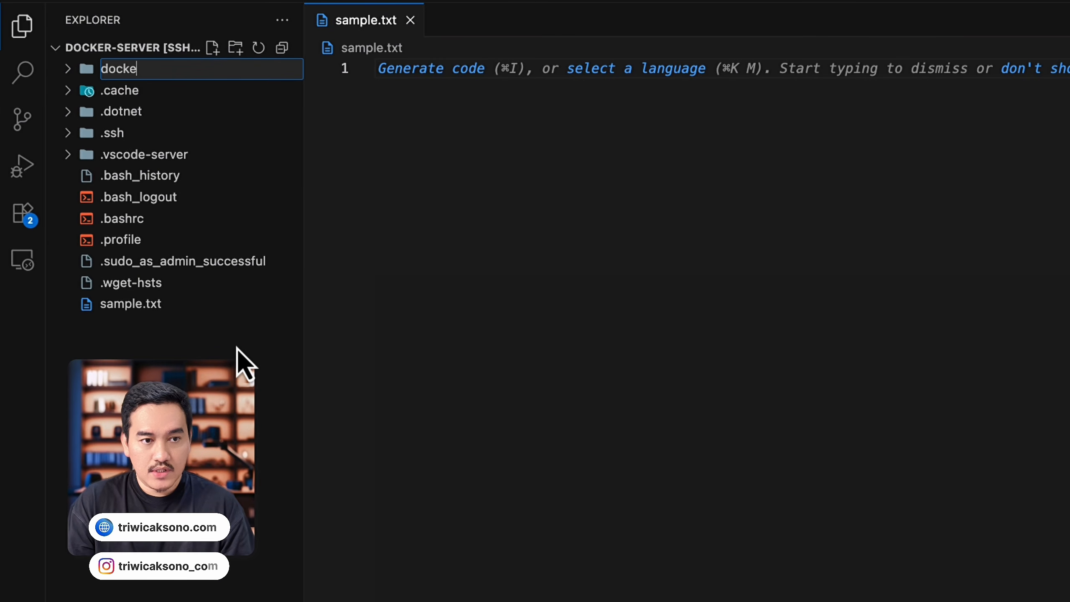
pyautogui.write('r-compose-files')
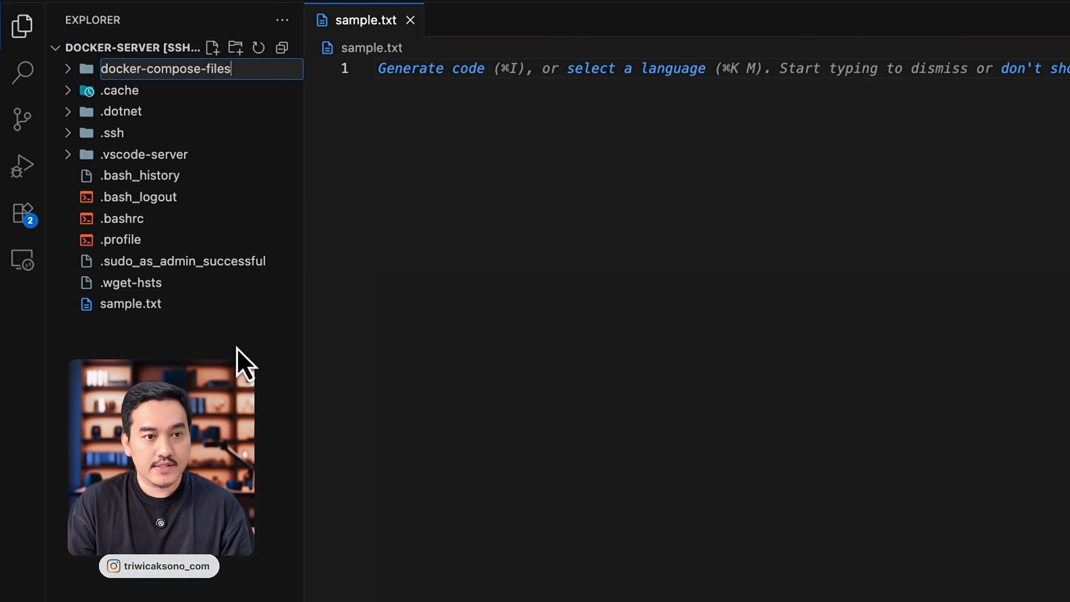
pyautogui.press('Return')
pyautogui.click(234, 49)
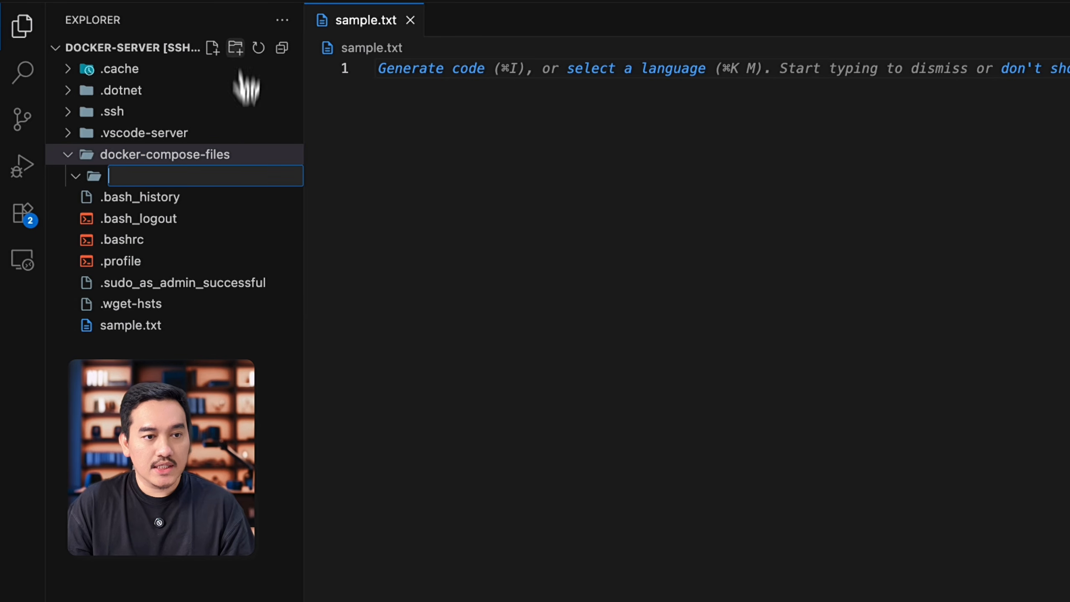
pyautogui.write('portainer')
pyautogui.press('Return')
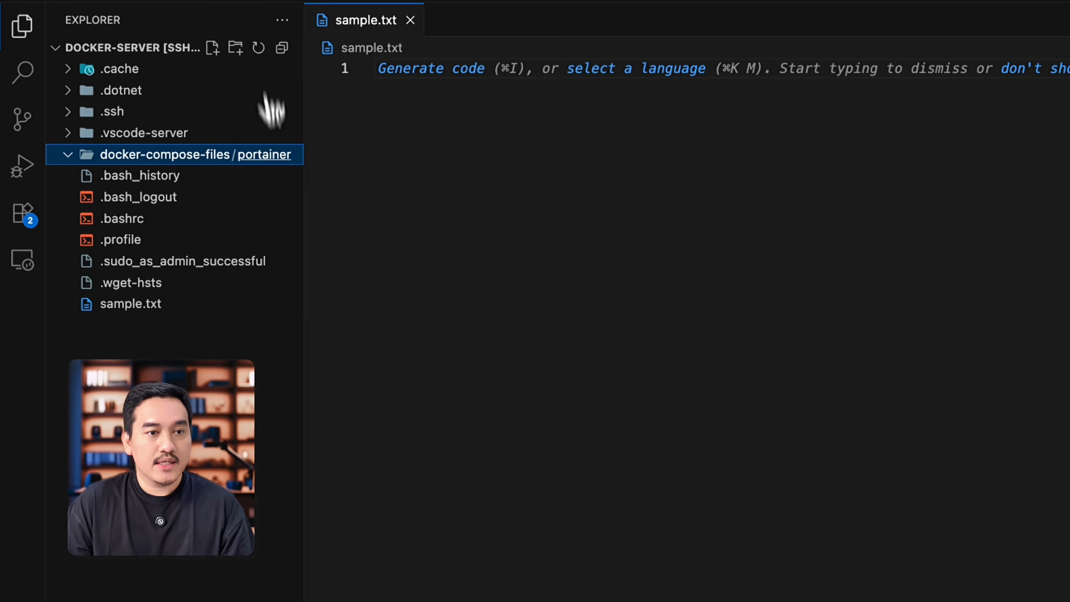
# Step: Create docker-compose.yaml in the portainer folder and paste the Portainer service definition with image portainer/portainer-ce:2.33.1, ports 8888:8000 and 9443:9443, and volume portainer_data
pyautogui.click(212, 48)
pyautogui.write('d')
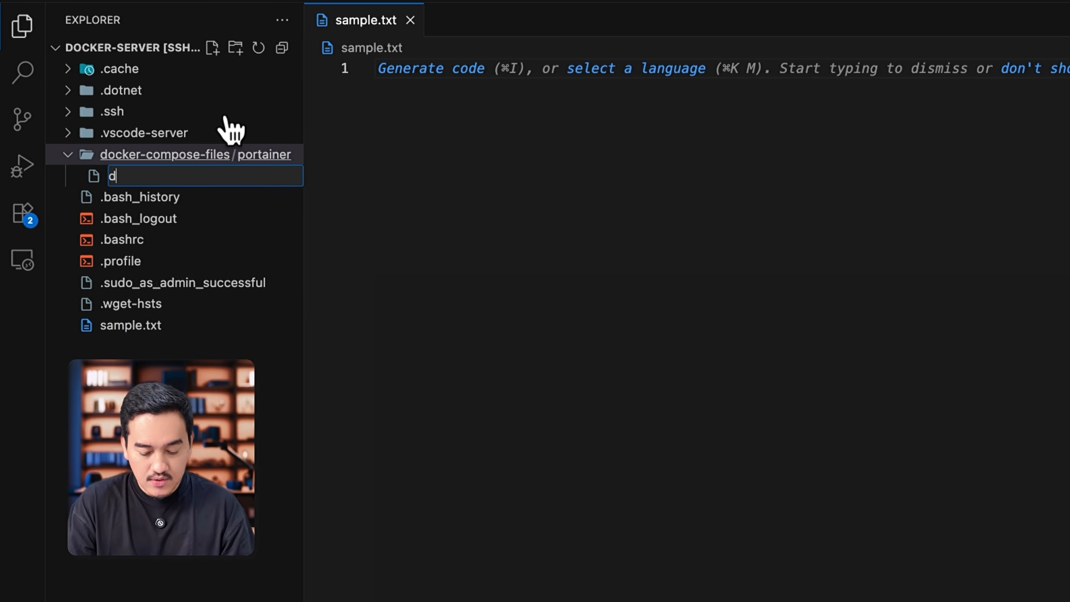
pyautogui.write('ocker-compose.yaml')
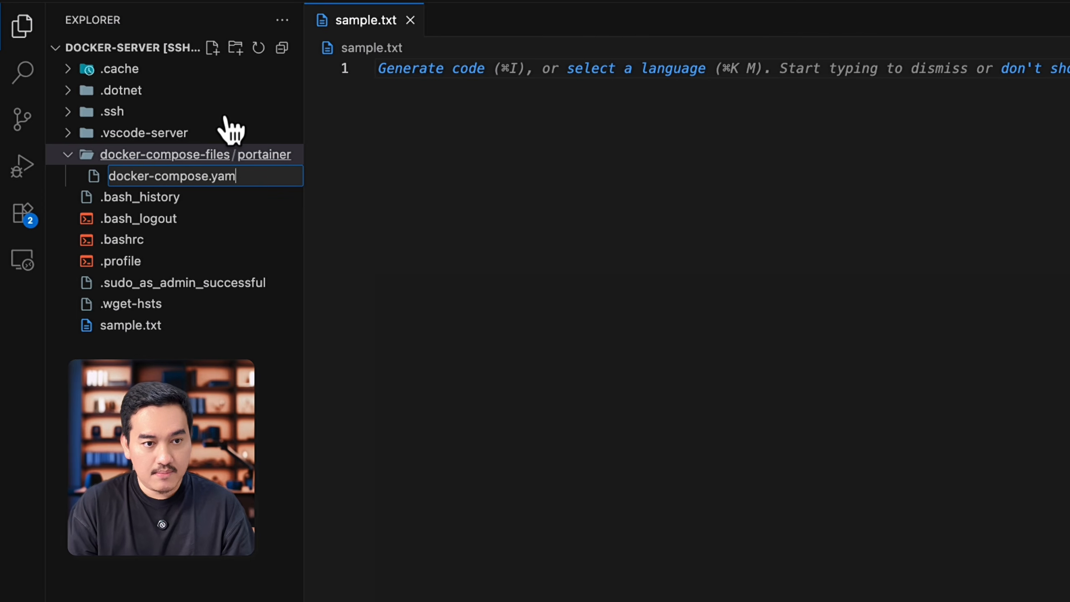
pyautogui.press('Return')
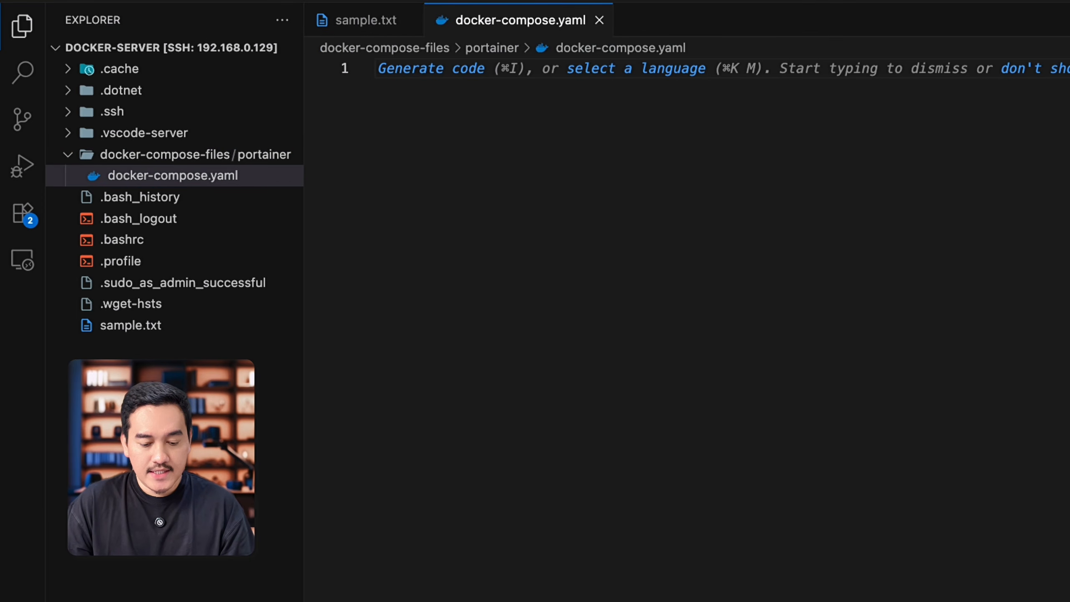
pyautogui.write('services:     portainer:         container_name: portainer         image: portainer/portainer-ce:2.33.1         ports:             - 8888:8000             - 9443:9443         restart: always         volumes:             - /var/run/docker.sock:/var/run/docker.sock             - portainer_data:/data volumes:     portainer_data:         name: portainer_data')
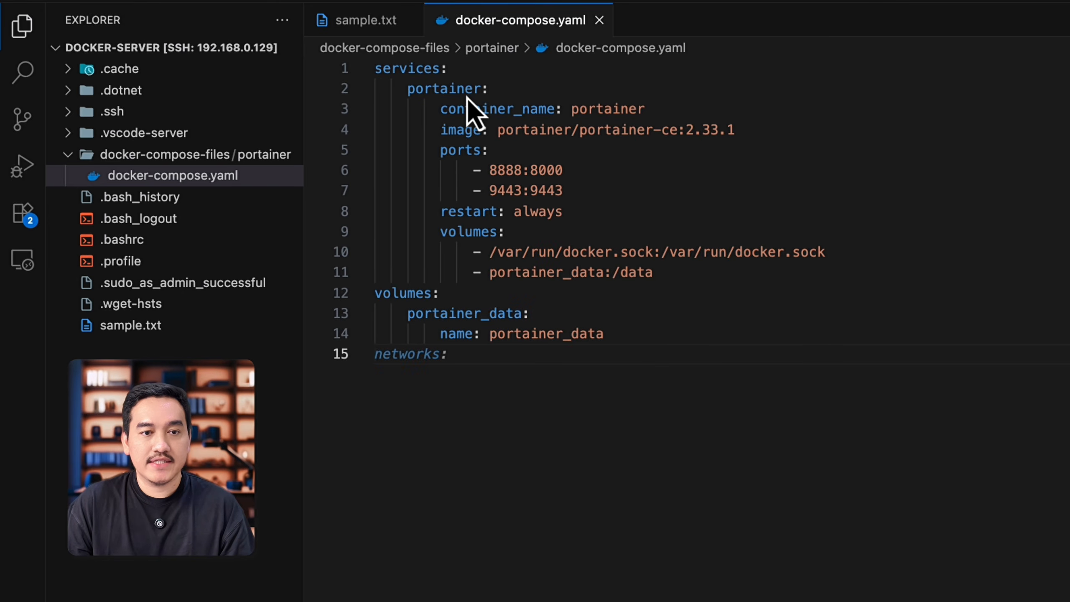
# Step: Review the container name, image, port mappings and restart policy of the portainer service in docker-compose.yaml
pyautogui.click(495, 108)
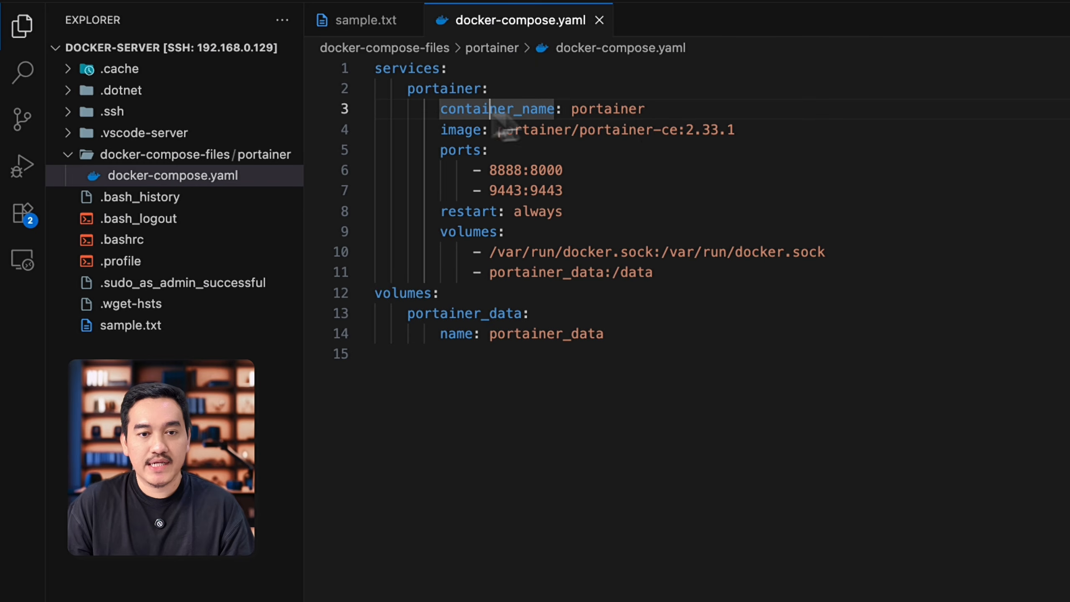
pyautogui.click(643, 110)
pyautogui.click(465, 129)
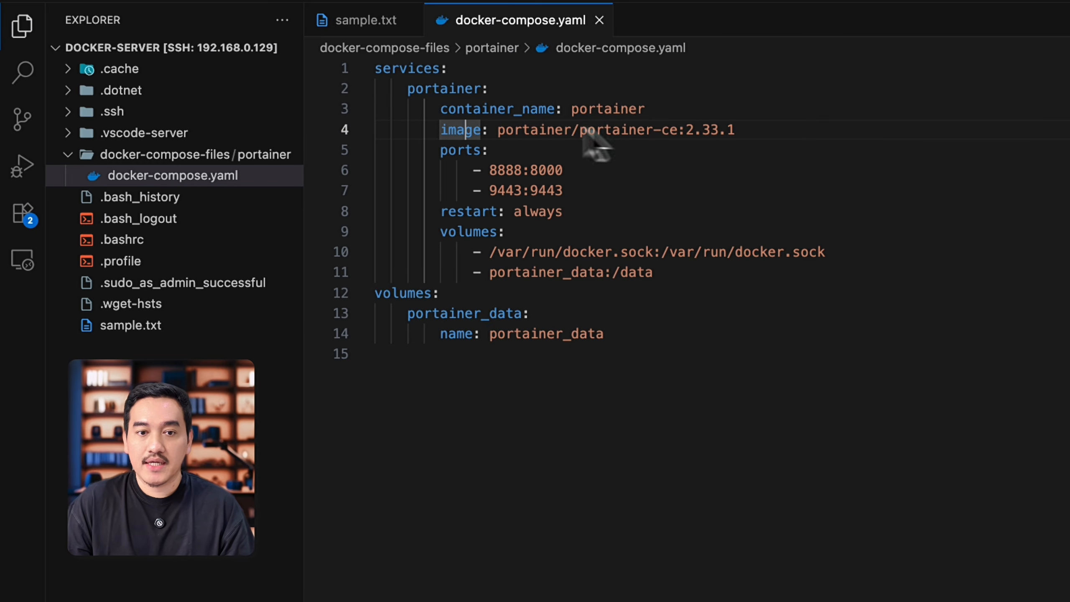
pyautogui.click(628, 131)
pyautogui.click(670, 130)
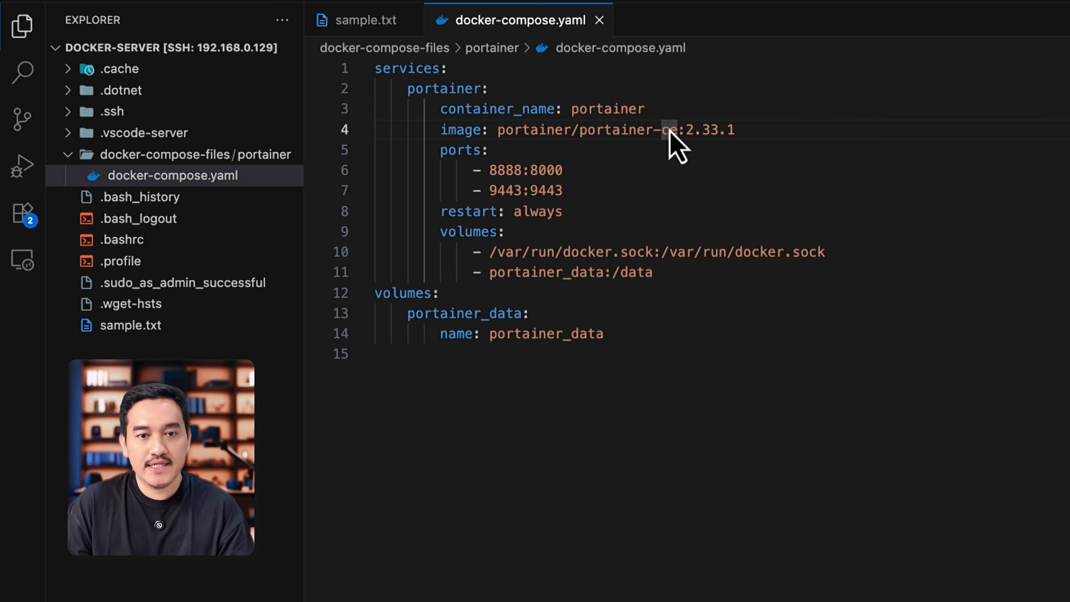
pyautogui.moveTo(685, 132); pyautogui.dragTo(718, 132)
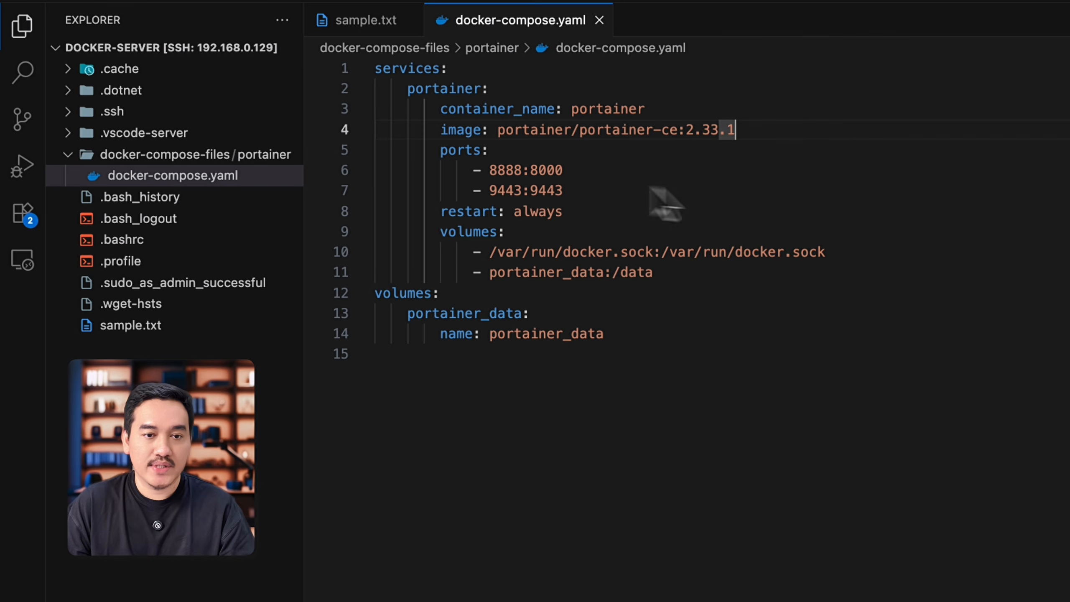
pyautogui.moveTo(497, 170); pyautogui.dragTo(576, 190)
pyautogui.click(620, 189)
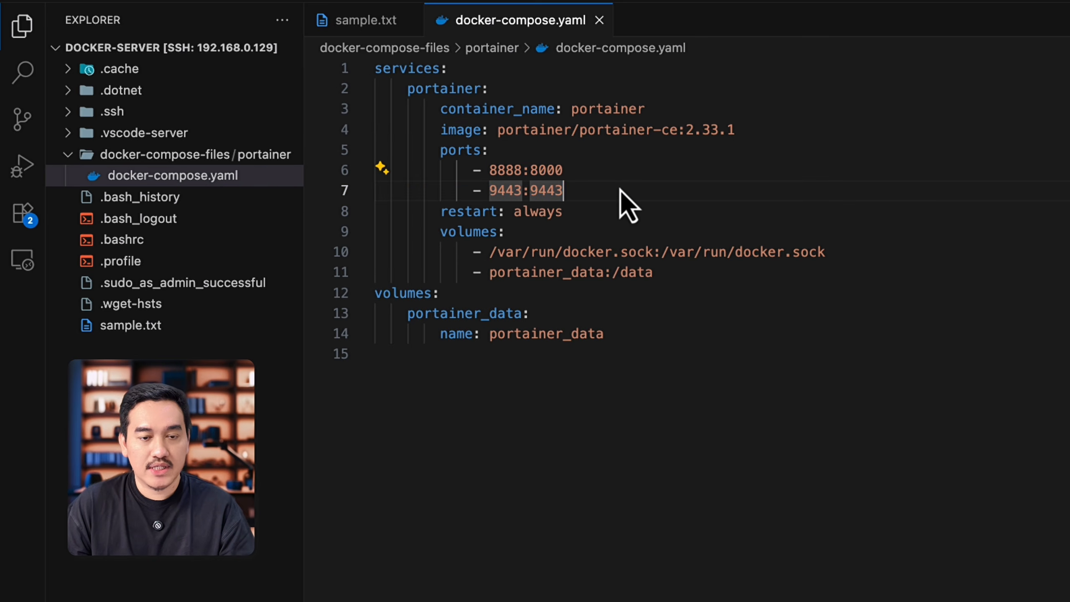
pyautogui.click(539, 211)
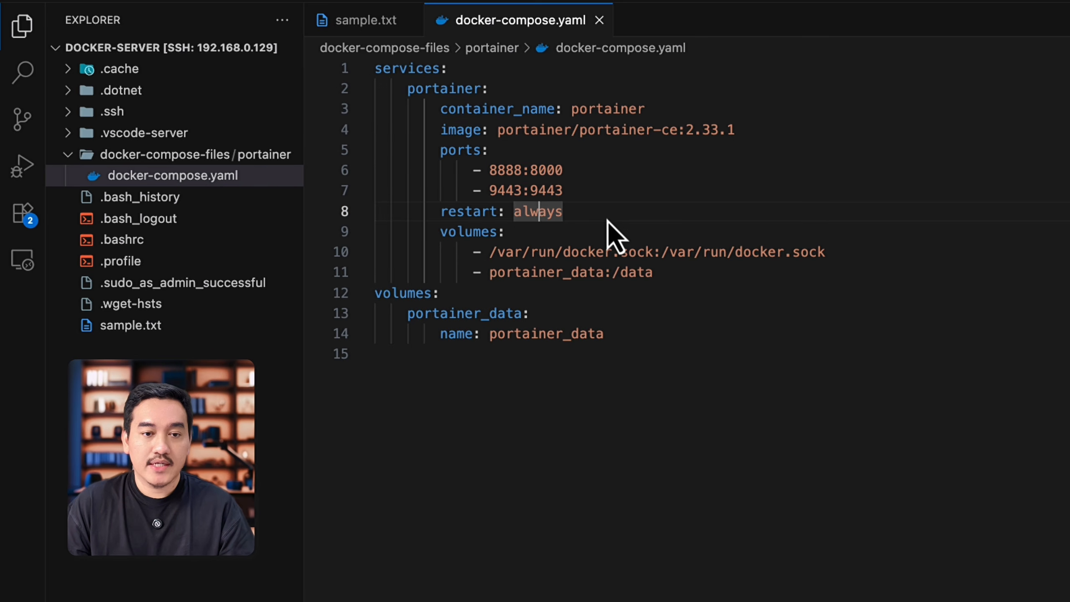
# Step: Examine the portainer service's volume mappings for the Docker socket and the portainer_data storage
pyautogui.click(587, 240)
pyautogui.moveTo(695, 278); pyautogui.dragTo(415, 232)
pyautogui.click(632, 252)
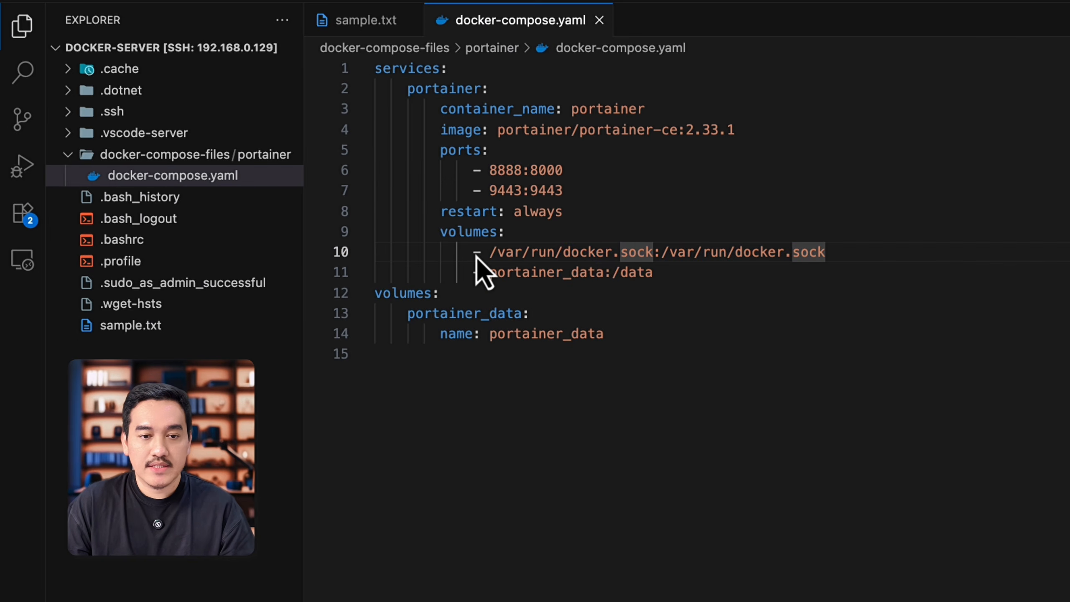
pyautogui.moveTo(473, 253); pyautogui.dragTo(864, 260)
pyautogui.click(752, 278)
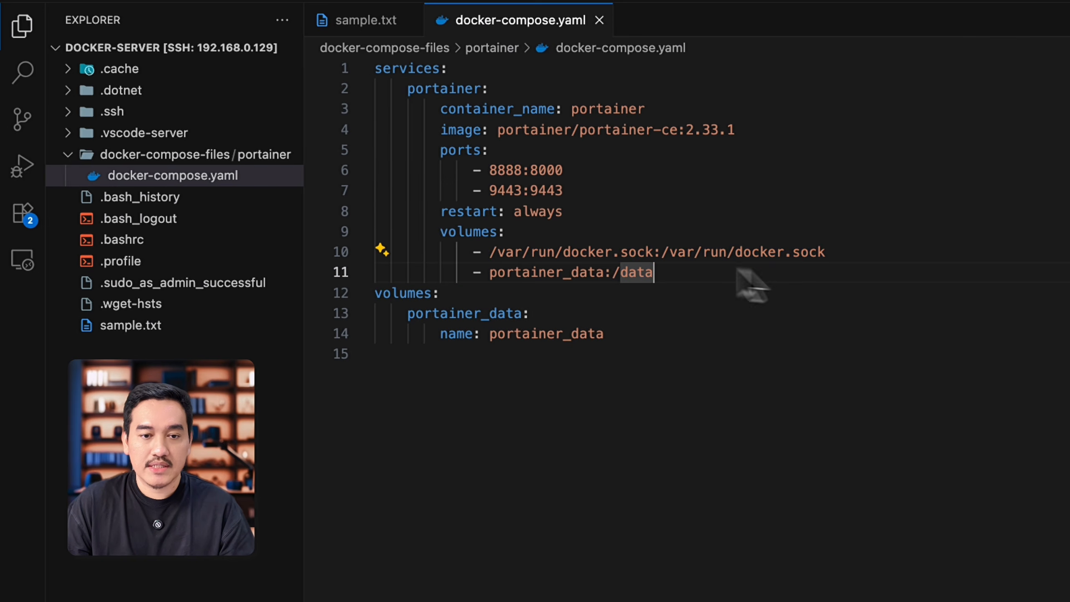
pyautogui.click(597, 251)
pyautogui.click(505, 274)
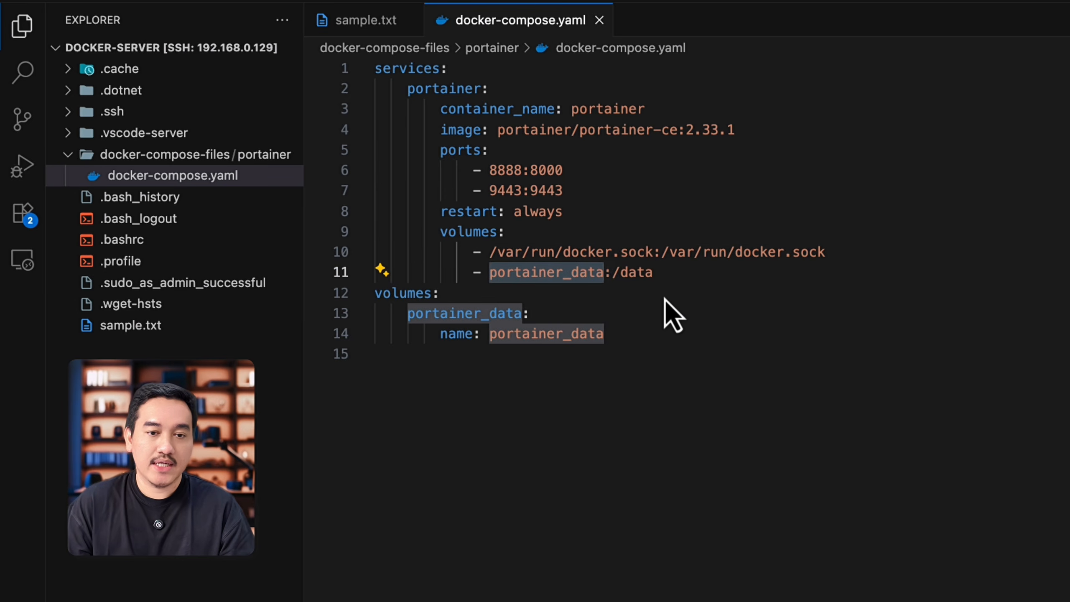
pyautogui.press('End')
pyautogui.click(613, 273)
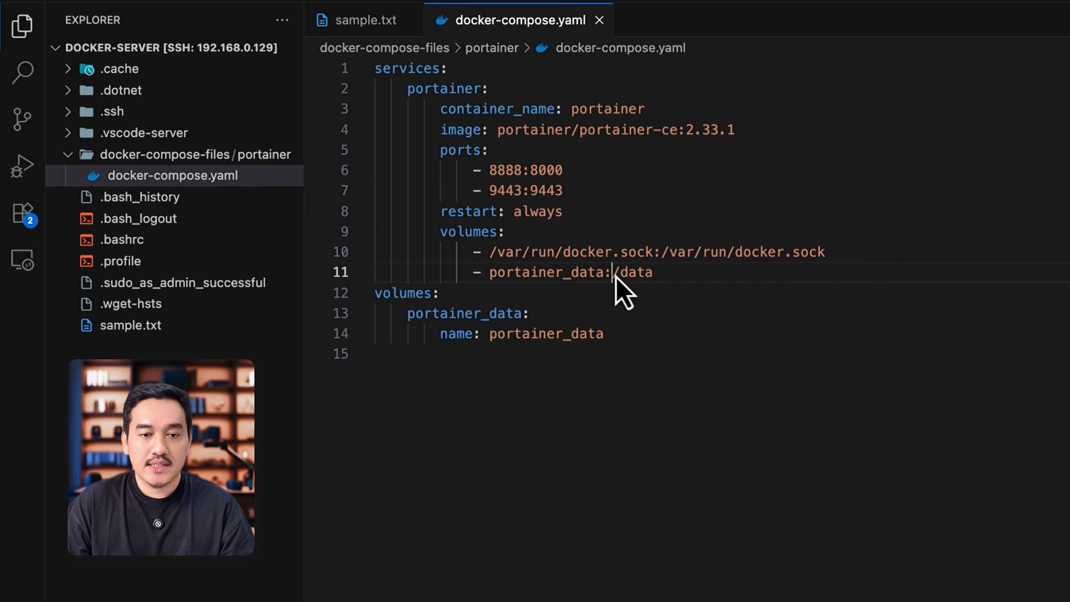
pyautogui.click(670, 281)
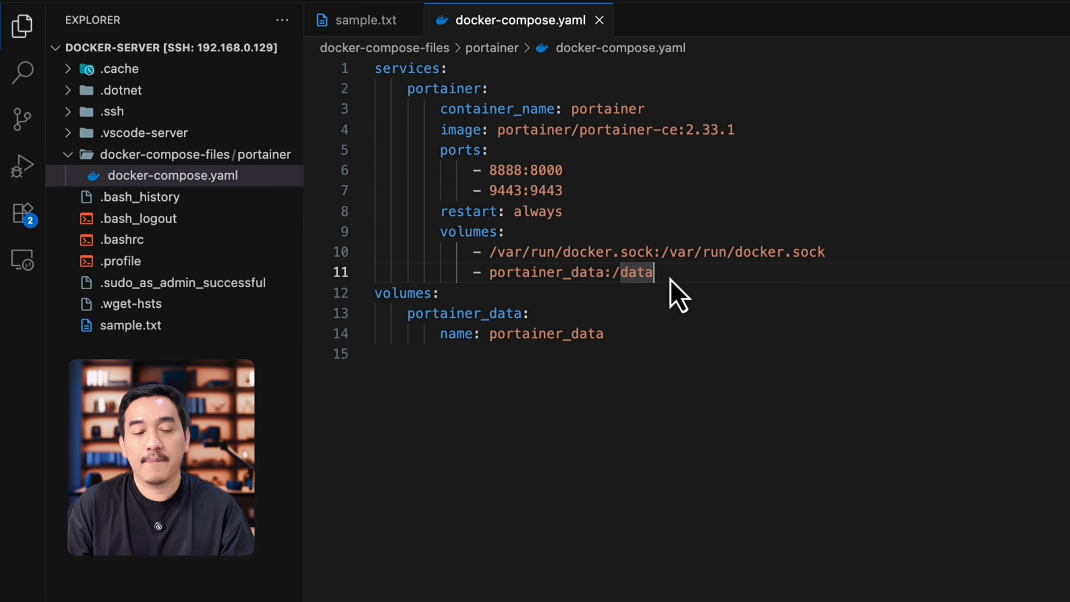
# Step: Compare the service's portainer_data reference with the top-level volumes definition at the end of docker-compose.yaml
pyautogui.click(581, 272)
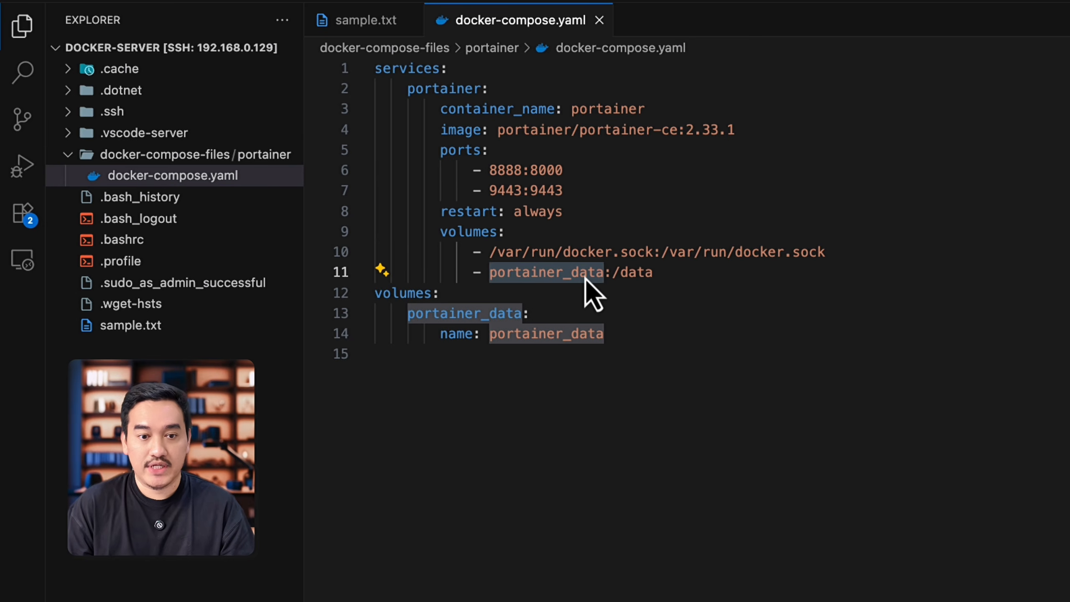
pyautogui.click(676, 337)
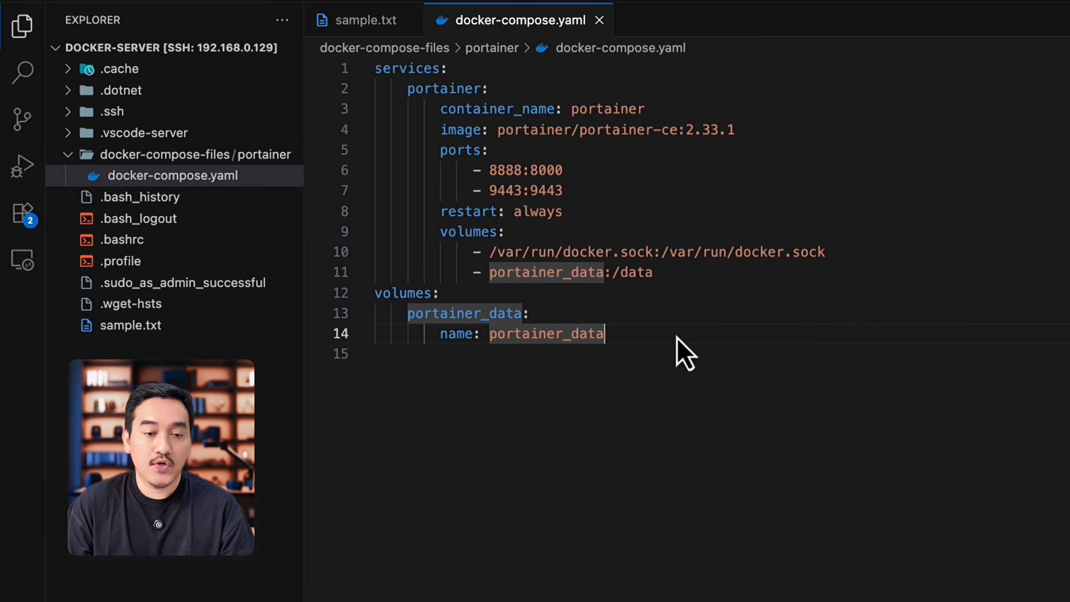
pyautogui.moveTo(618, 340); pyautogui.dragTo(373, 292)
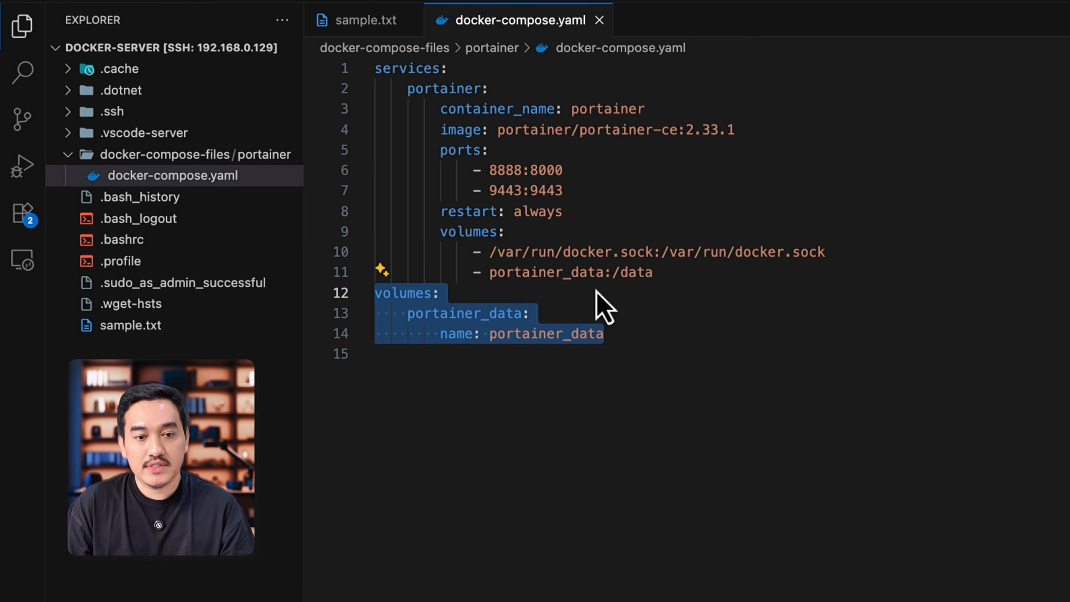
pyautogui.click(629, 328)
pyautogui.moveTo(622, 330); pyautogui.dragTo(357, 294)
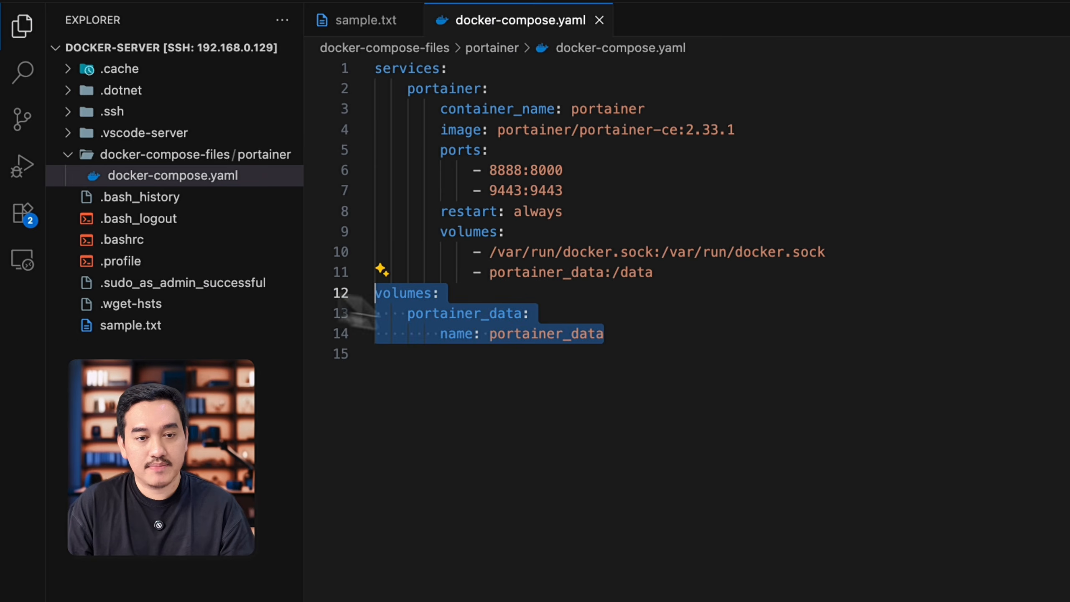
pyautogui.click(674, 338)
pyautogui.press('Down')
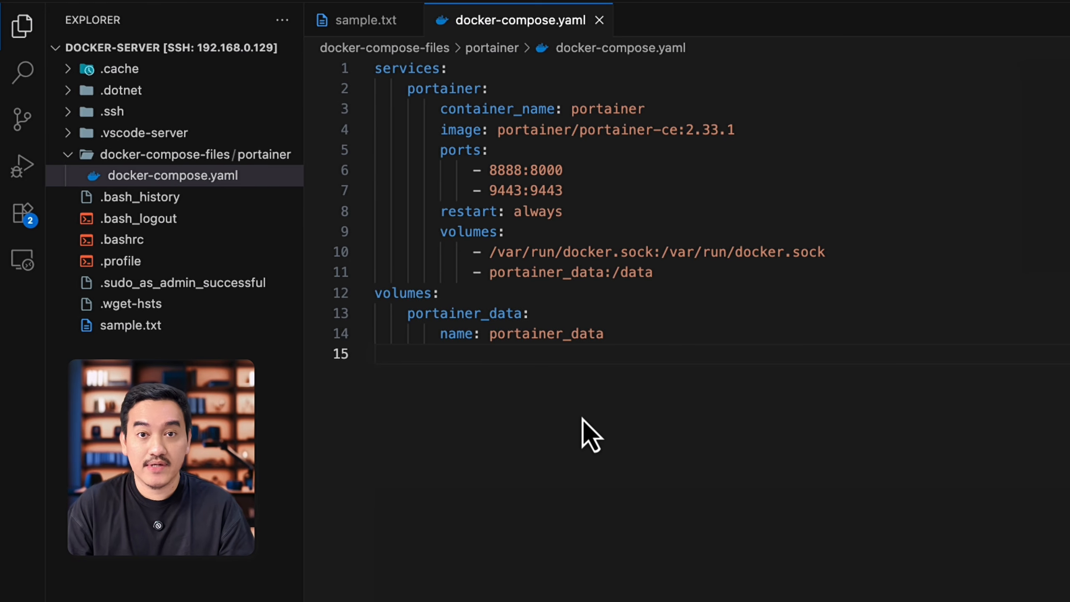
# Step: Open the integrated terminal below the compose file, shrink it so the whole file stays visible, and run pwd
pyautogui.hotkey('ctrl', '`')
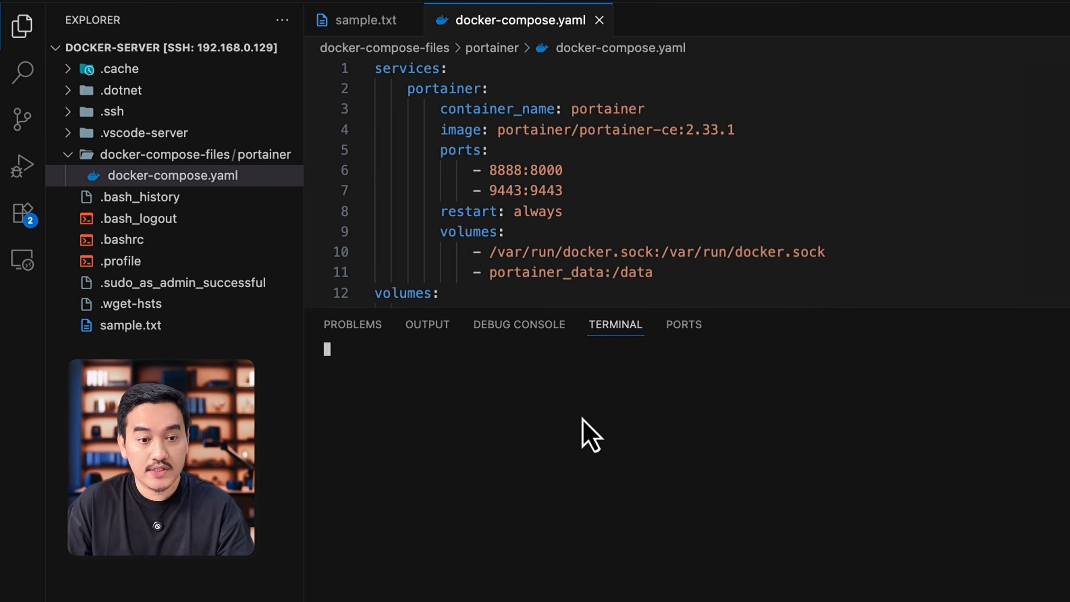
pyautogui.moveTo(692, 308); pyautogui.dragTo(703, 378)
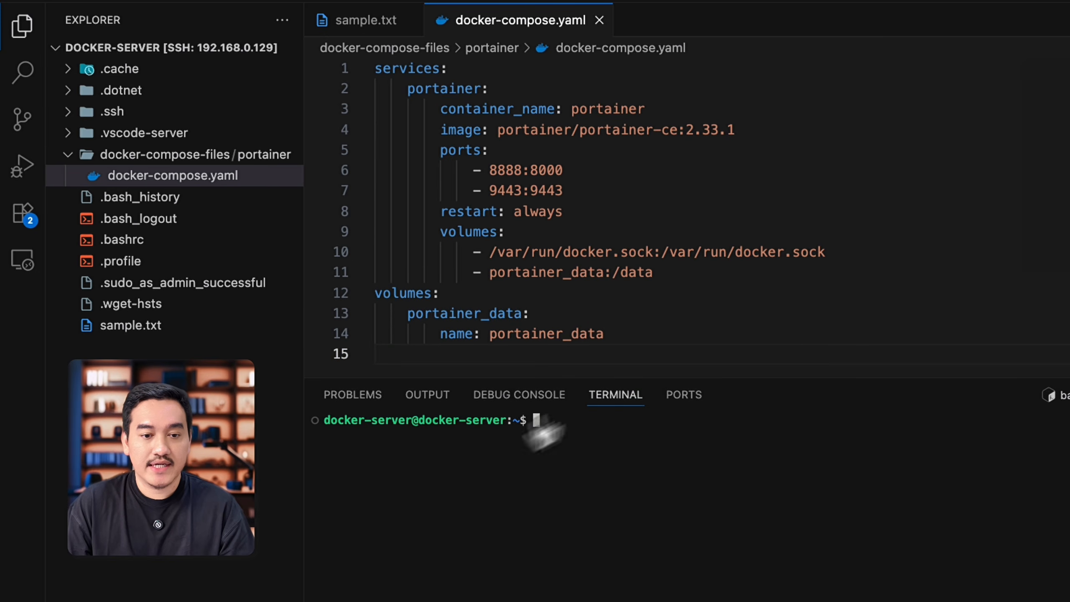
pyautogui.moveTo(344, 420); pyautogui.dragTo(462, 423)
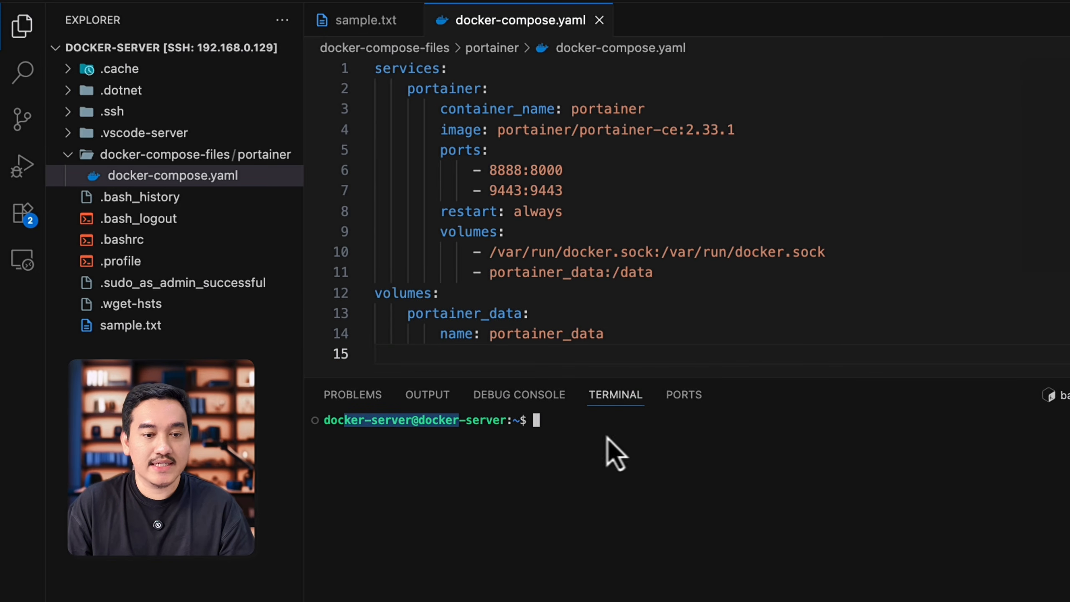
pyautogui.click(636, 437)
pyautogui.moveTo(710, 379); pyautogui.dragTo(711, 405)
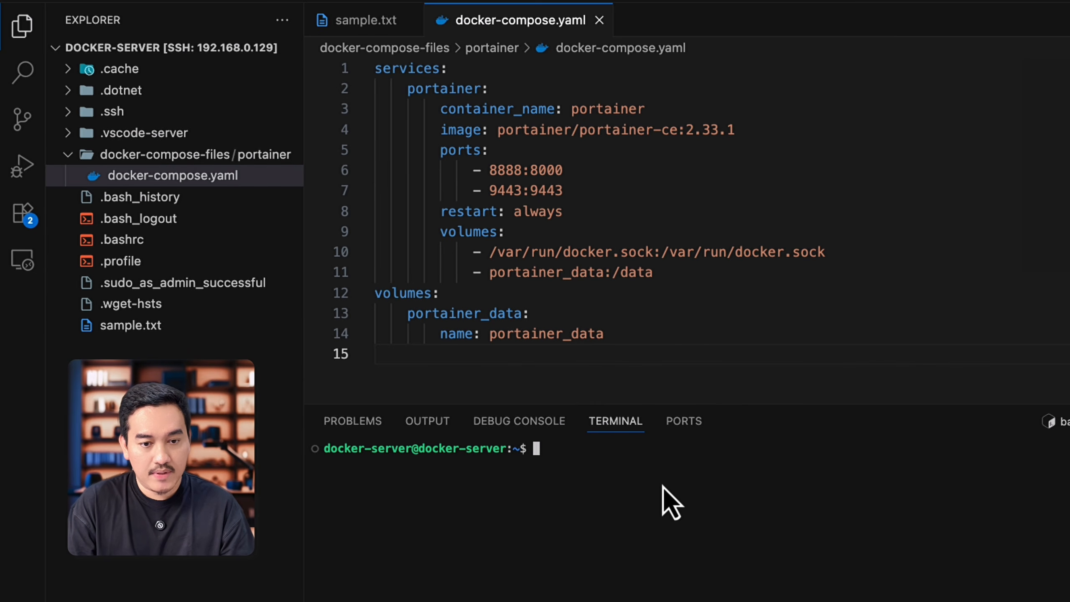
pyautogui.press('Return')
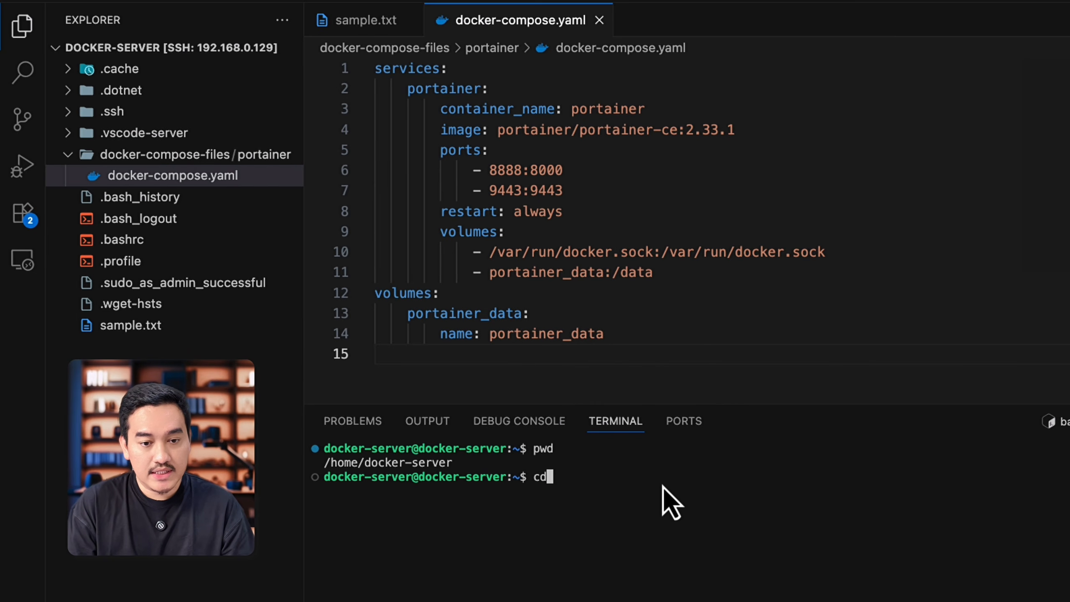
# Step: Change into docker-compose-files/portainer/ in the terminal and list its contents with ls
pyautogui.write('cd do')
pyautogui.press('Tab')
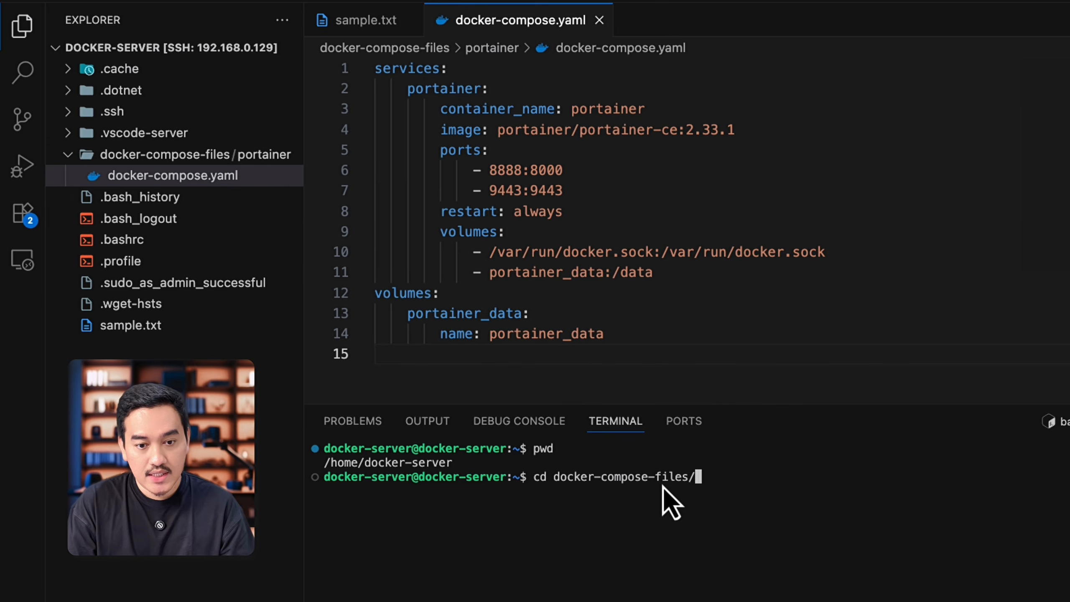
pyautogui.write('p')
pyautogui.press('Tab')
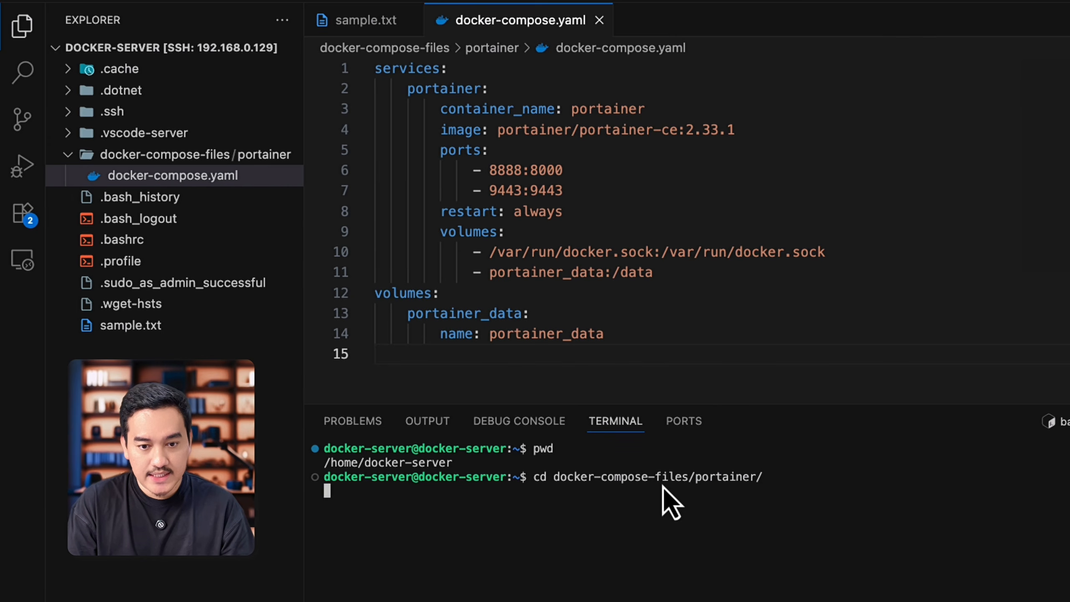
pyautogui.press('Return')
pyautogui.write('ls')
pyautogui.press('Return')
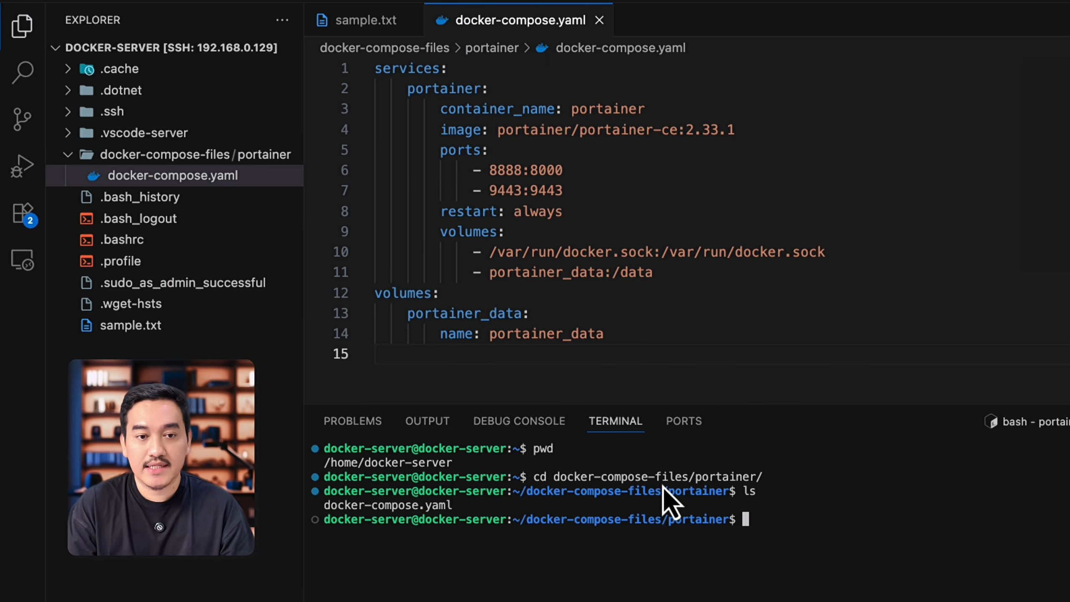
# Step: Start Portainer in the background with docker compose up -d and list the running containers with docker ps
pyautogui.write('docker ')
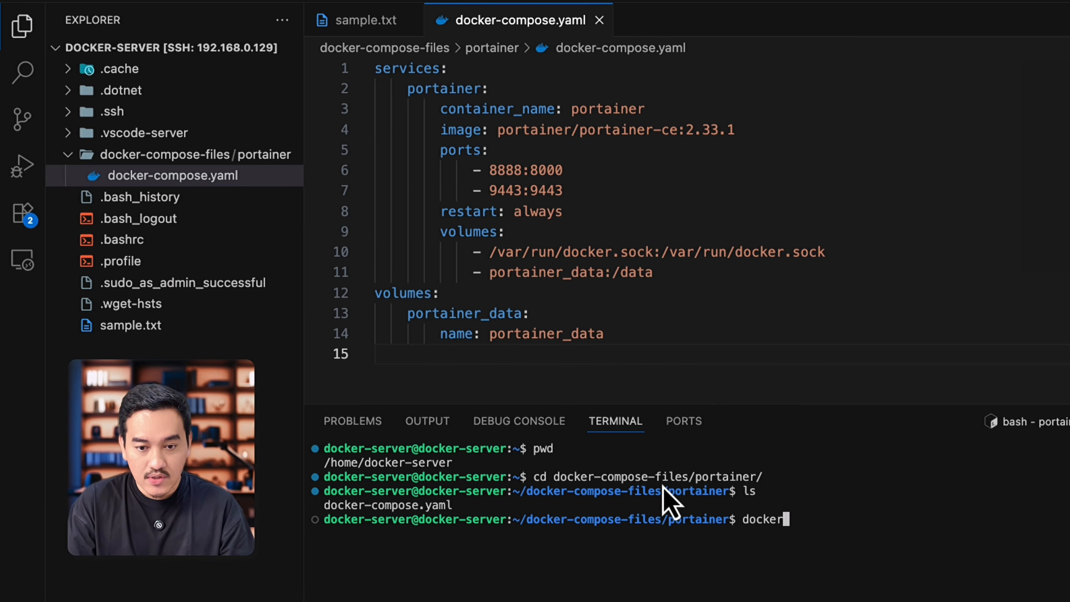
pyautogui.write('compose up -d')
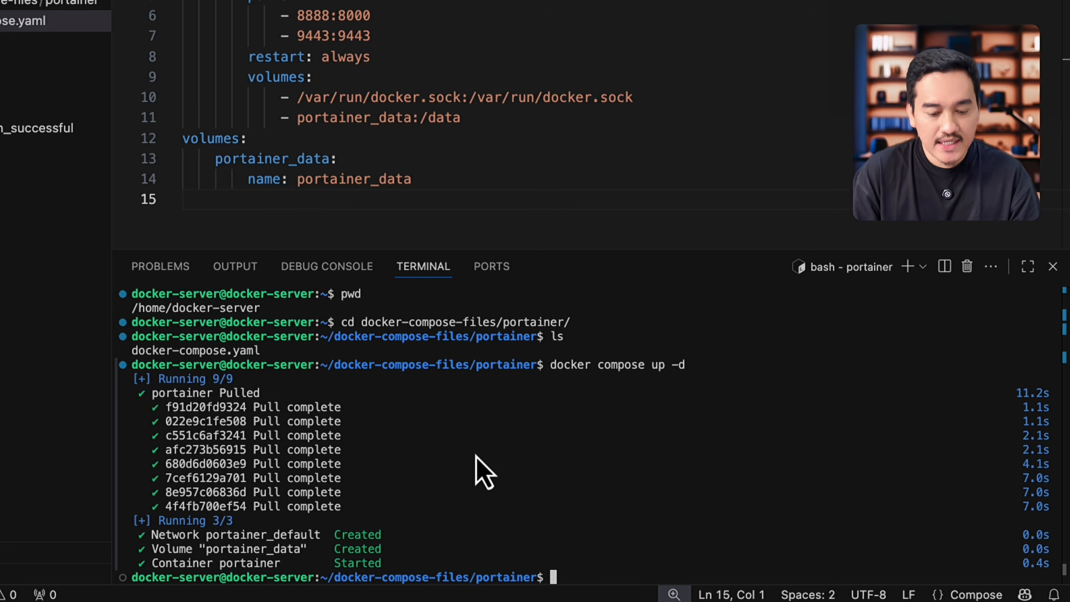
pyautogui.write('docker p')
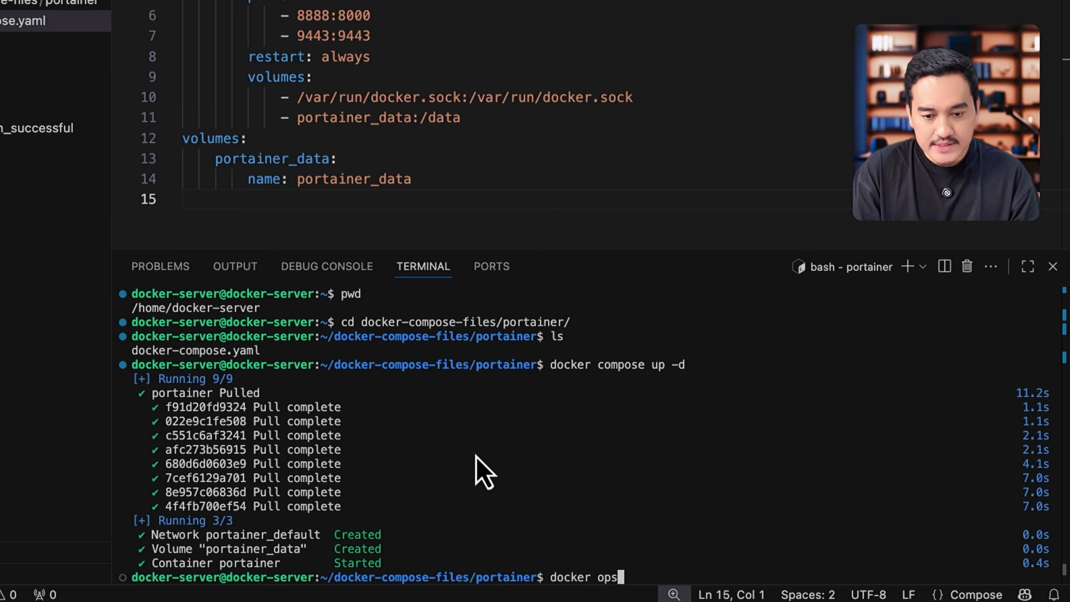
pyautogui.write('s')
pyautogui.press('Return')
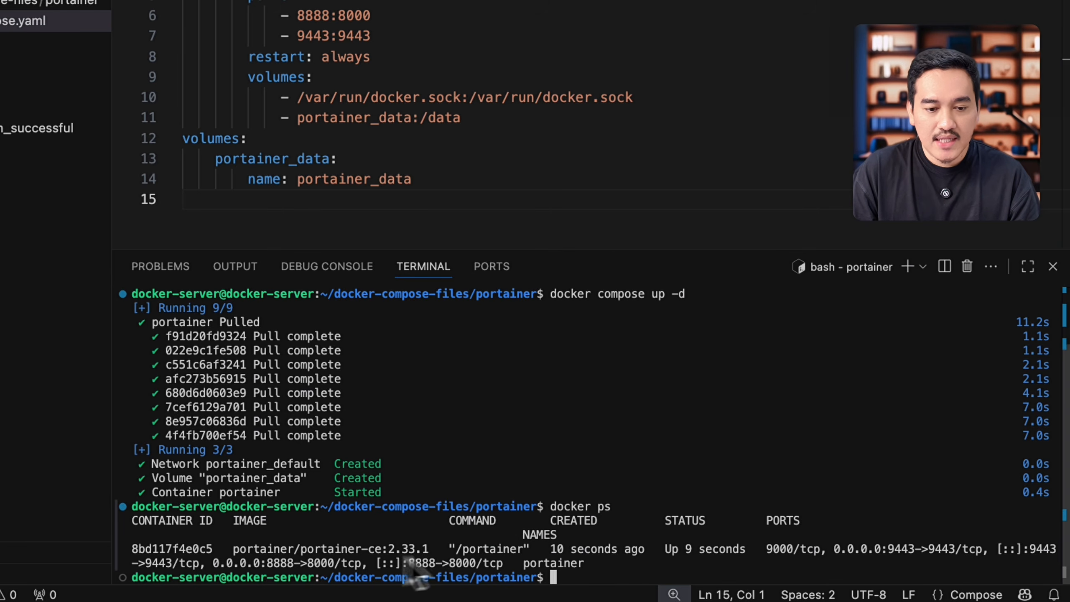
pyautogui.doubleClick(901, 549)
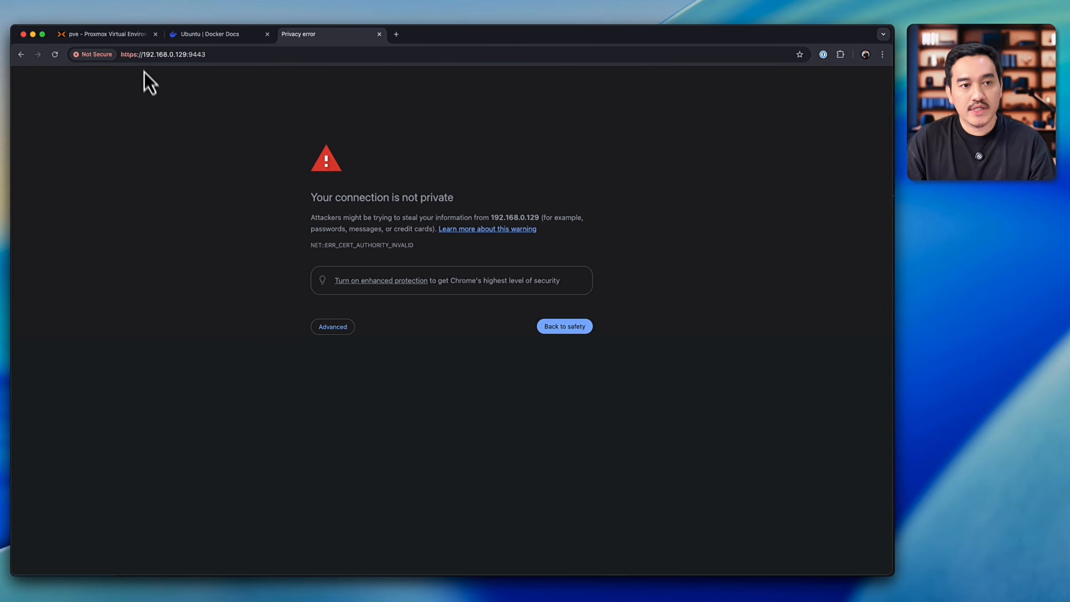
pyautogui.click(335, 328)
pyautogui.click(352, 400)
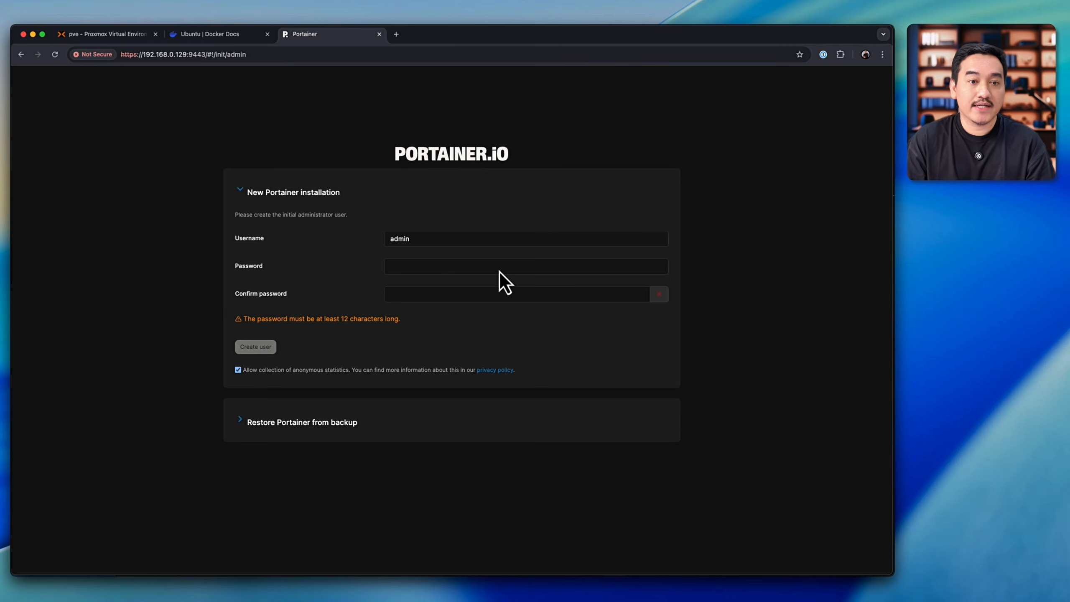
# Step: Enter and confirm a password for the initial admin user and disallow the collection of anonymous statistics
pyautogui.click(401, 243)
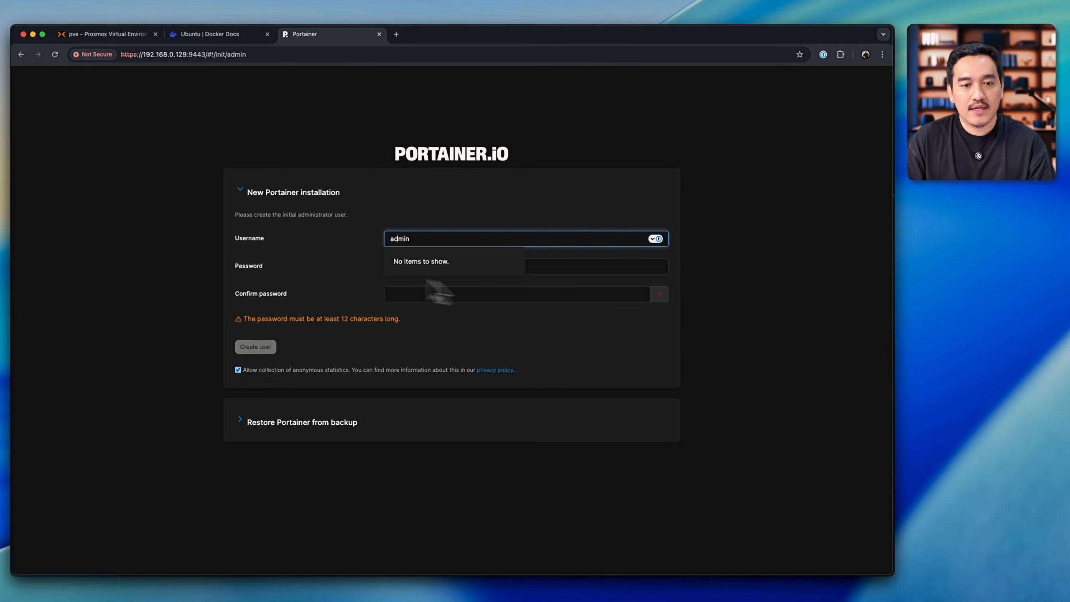
pyautogui.click(549, 272)
pyautogui.write('••••••••••')
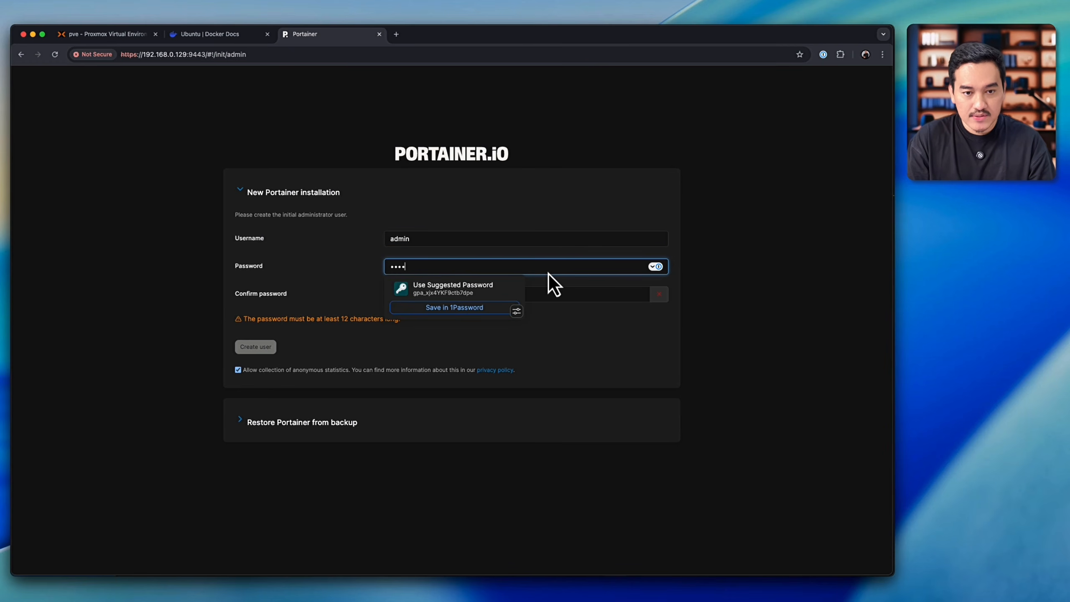
pyautogui.press('Tab')
pyautogui.write('••••••••••')
pyautogui.press('Tab')
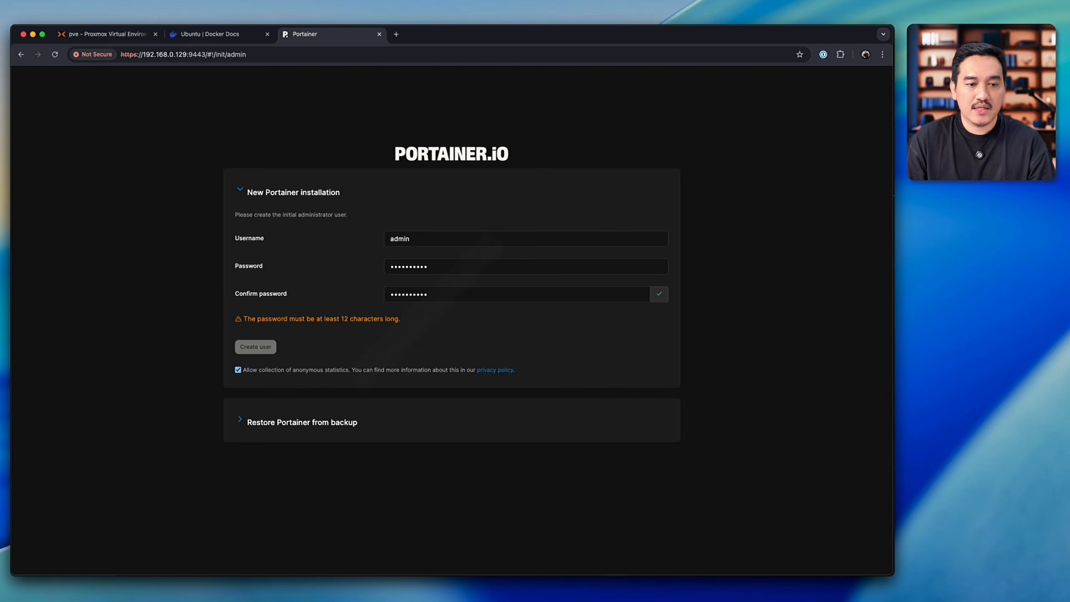
pyautogui.click(353, 368)
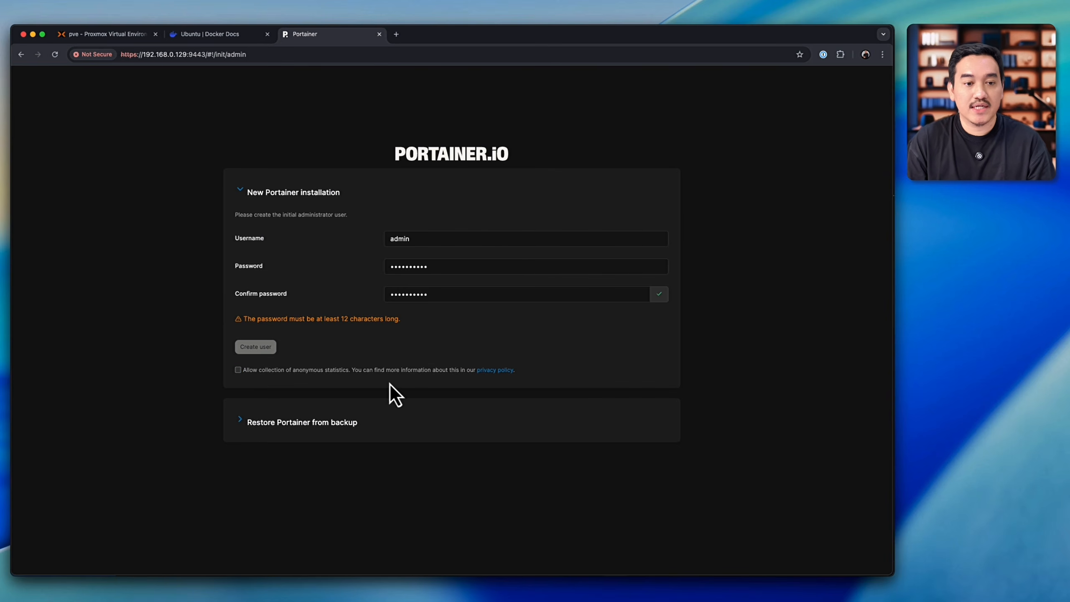
# Step: Enter and confirm an admin password of at least 12 characters, create the user, and dismiss the offer to save the login
pyautogui.moveTo(308, 321); pyautogui.dragTo(366, 328)
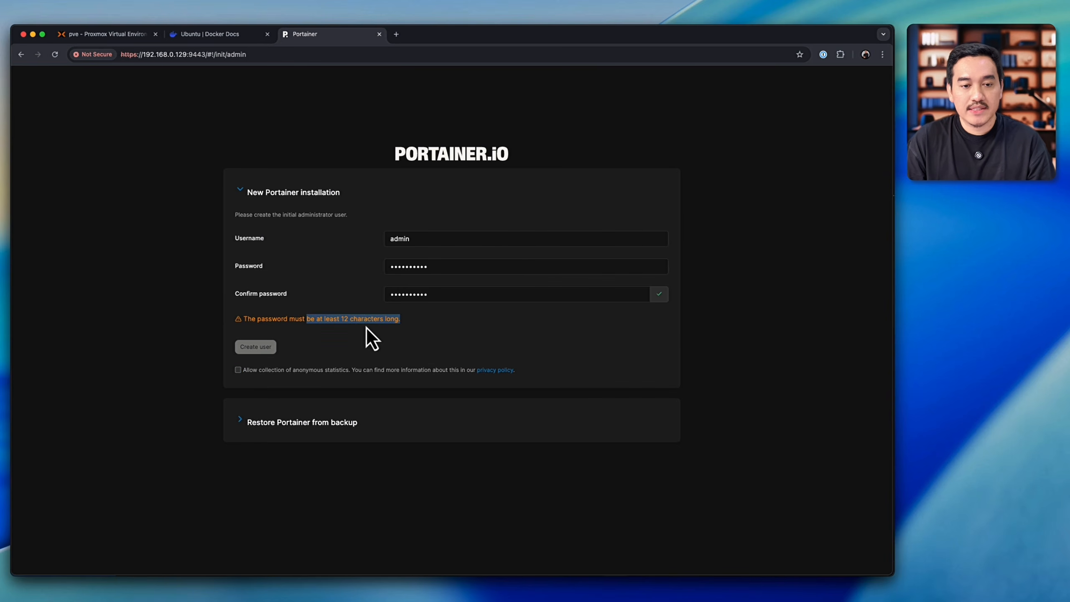
pyautogui.click(463, 268)
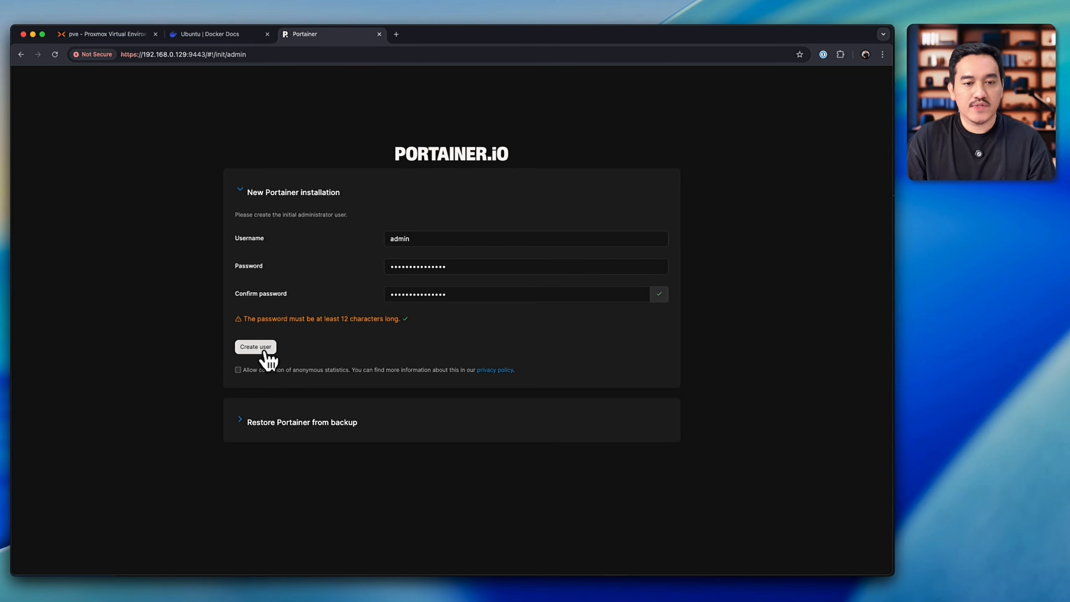
pyautogui.click(264, 352)
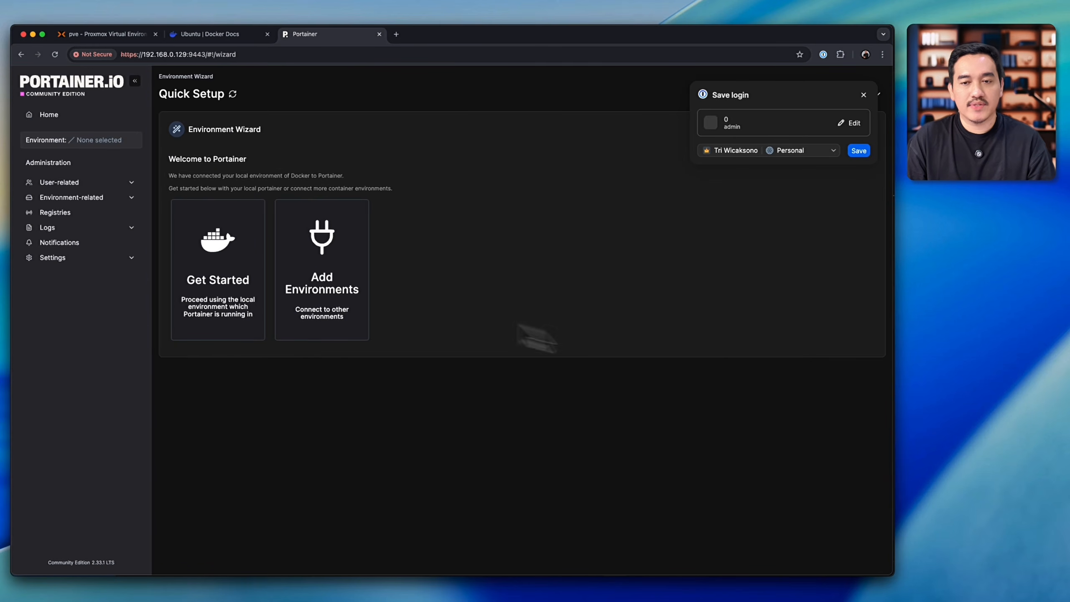
pyautogui.click(863, 95)
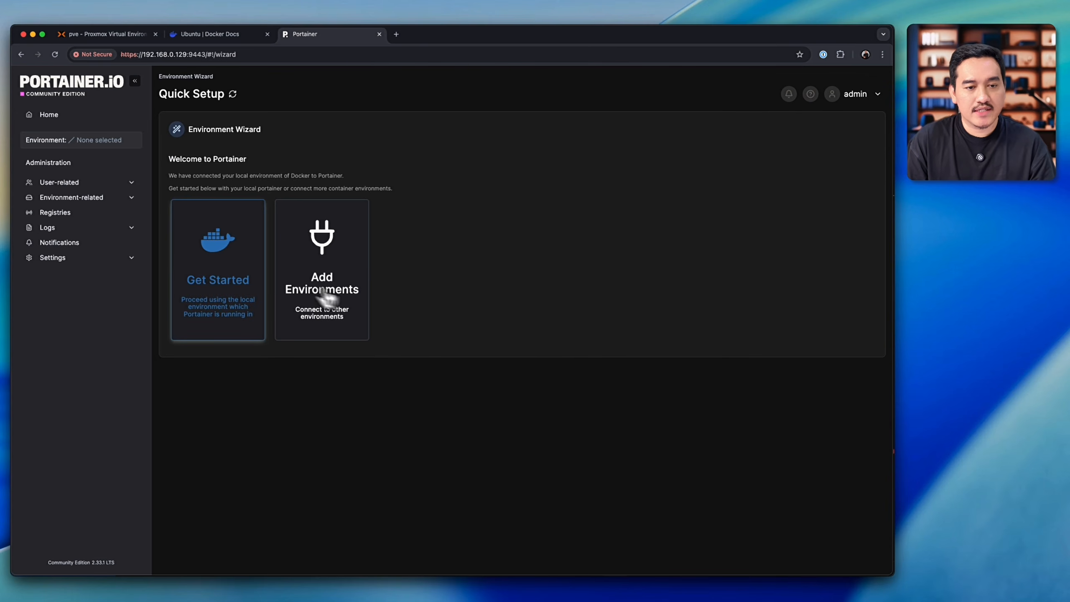
# Step: Proceed with the local Docker environment and set the admin account's user theme to Light Theme
pyautogui.click(215, 274)
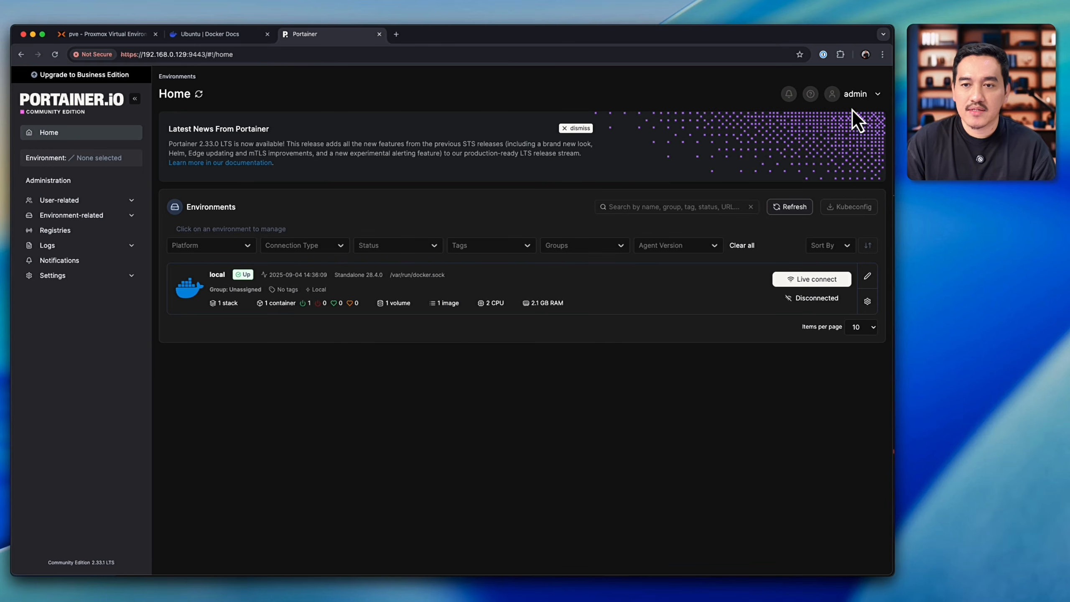
pyautogui.click(859, 94)
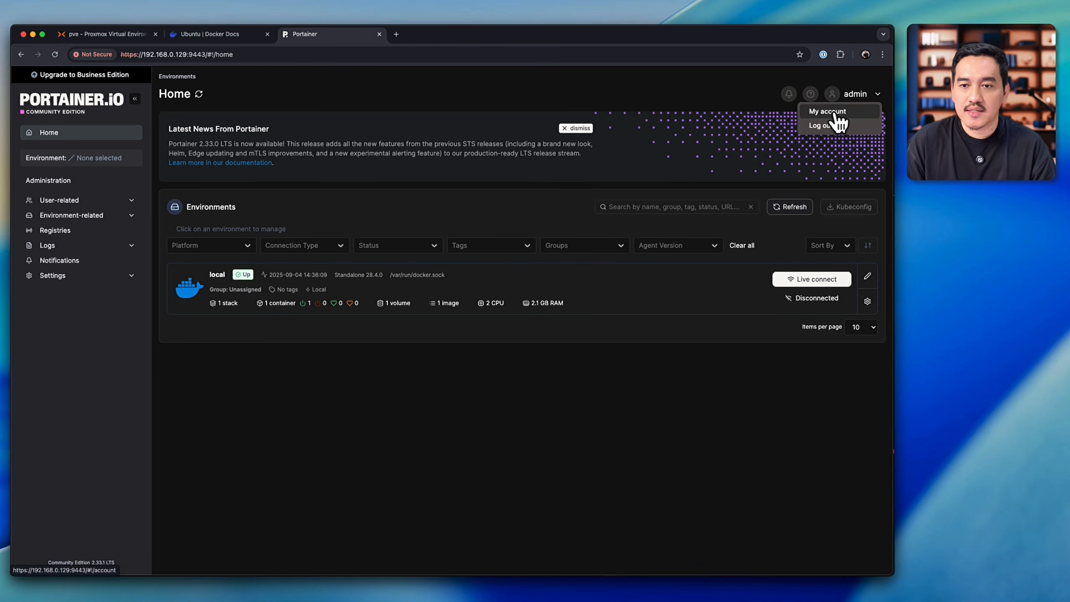
pyautogui.click(836, 111)
pyautogui.click(267, 218)
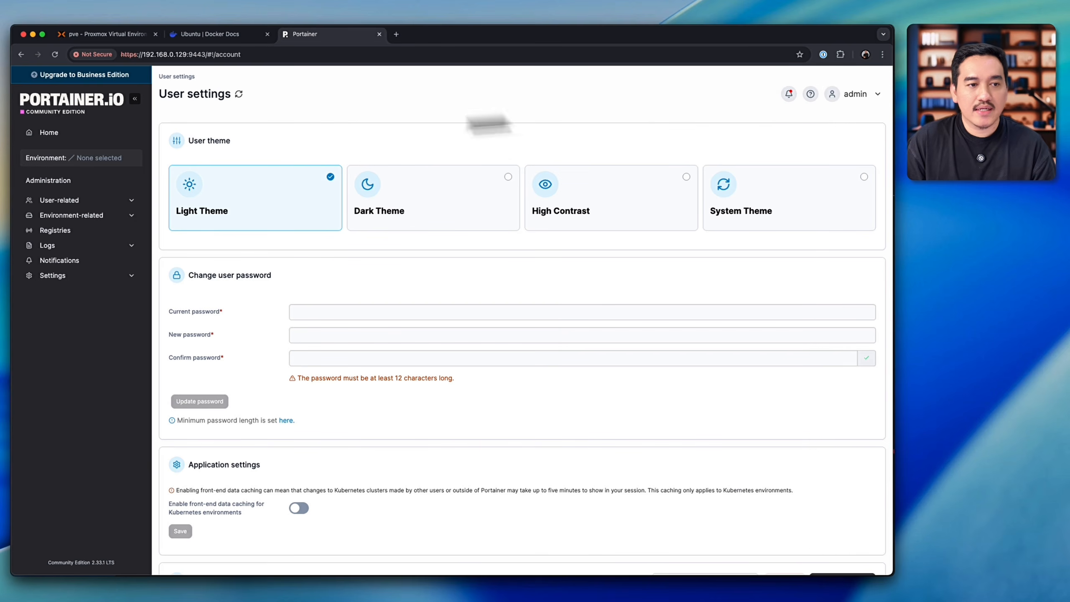
# Step: Return to the Home page, dismiss the Portainer news, and open the dashboard of the local environment
pyautogui.click(49, 133)
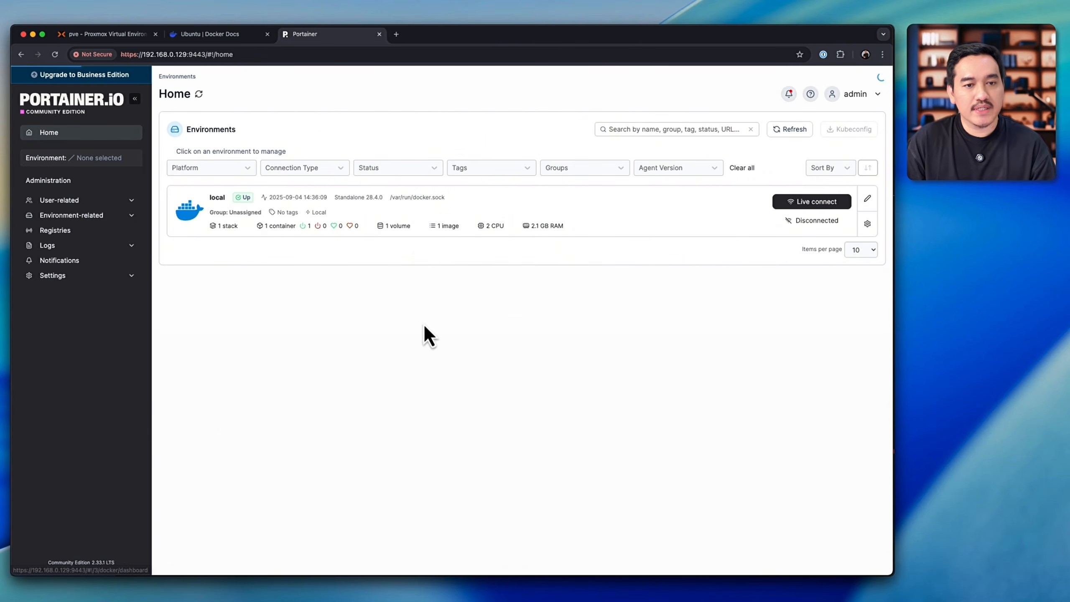
pyautogui.click(577, 129)
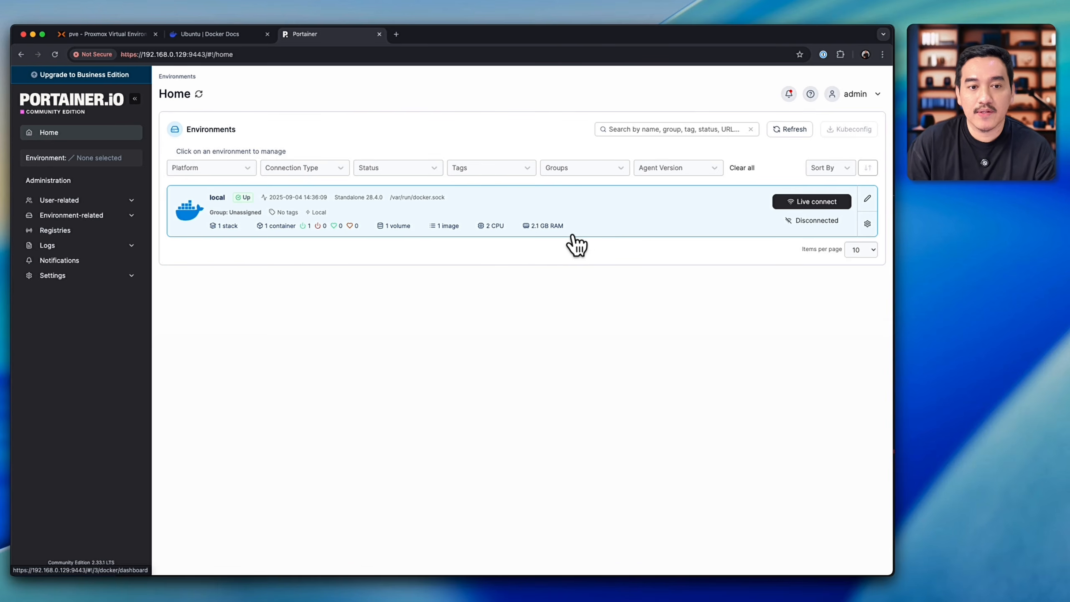
pyautogui.click(297, 197)
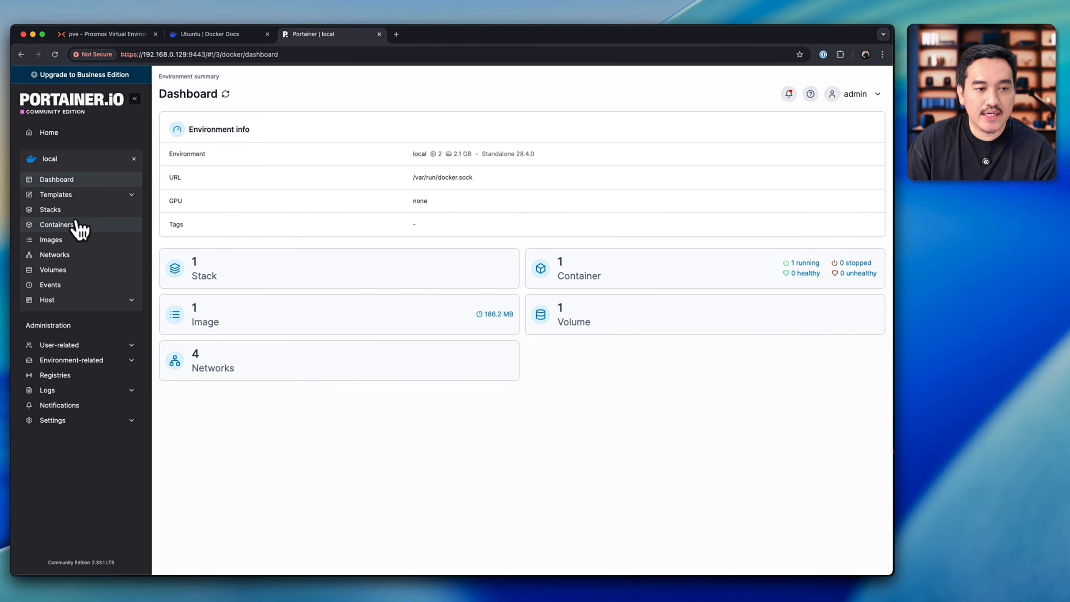
# Step: Look through the application templates list and check the custom templates of the local environment
pyautogui.click(71, 196)
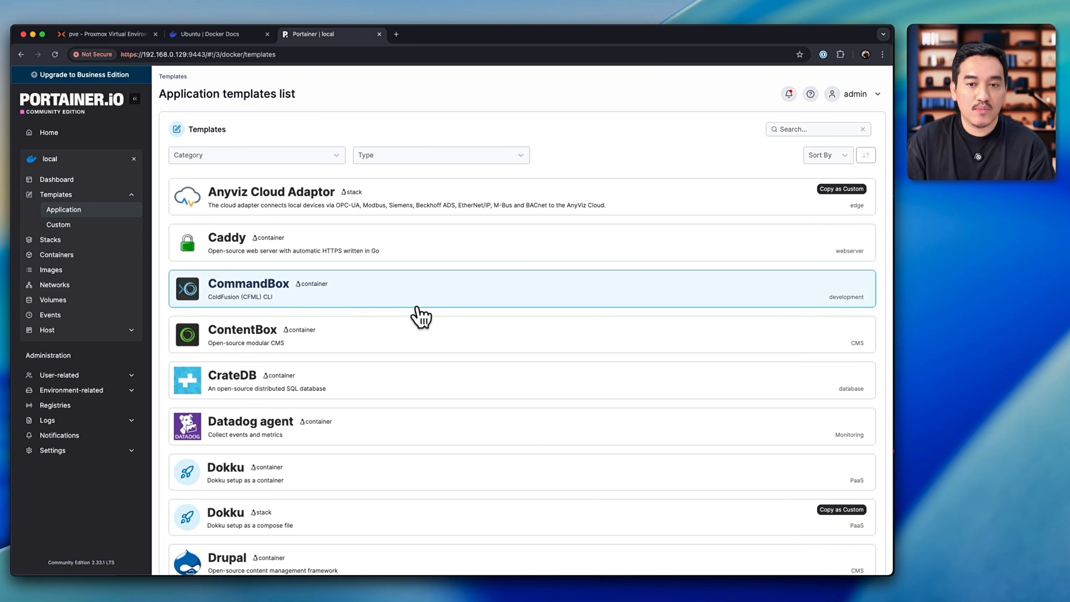
pyautogui.scroll(-3, 421, 316)
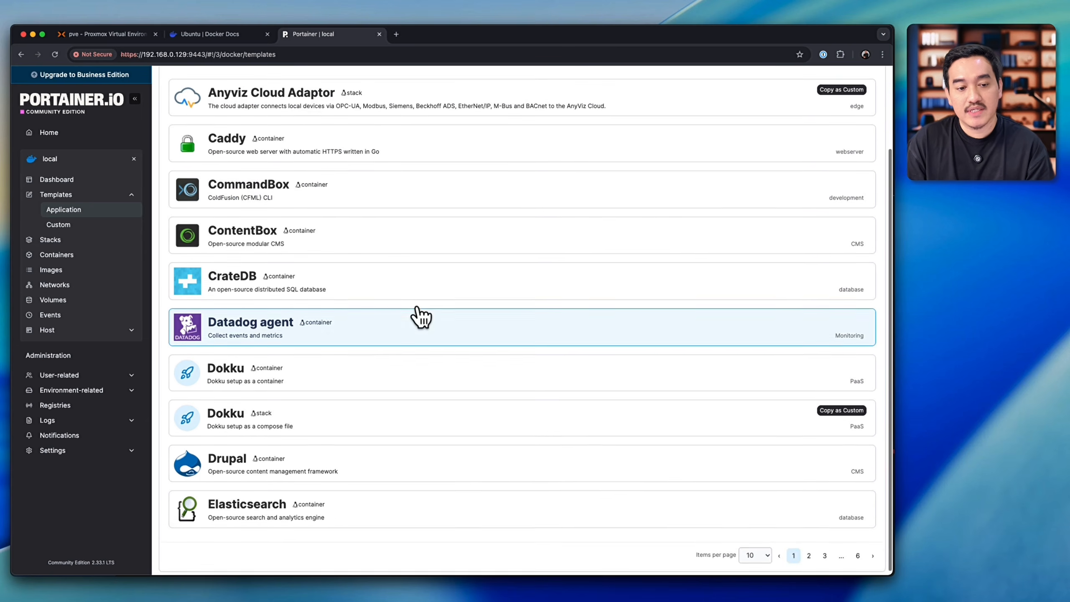
pyautogui.scroll(2, 421, 317)
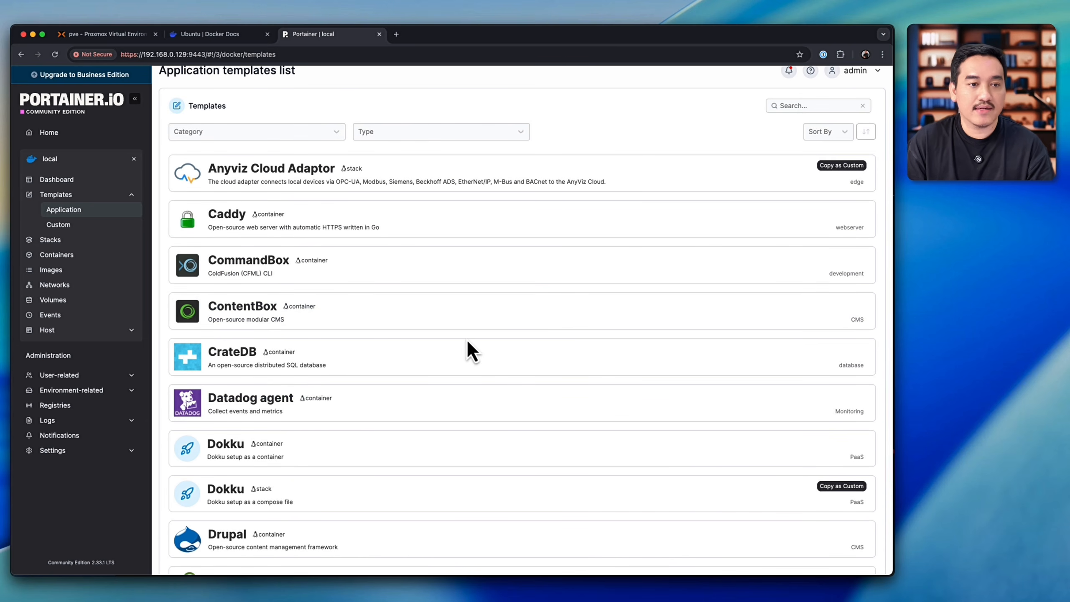
pyautogui.click(134, 224)
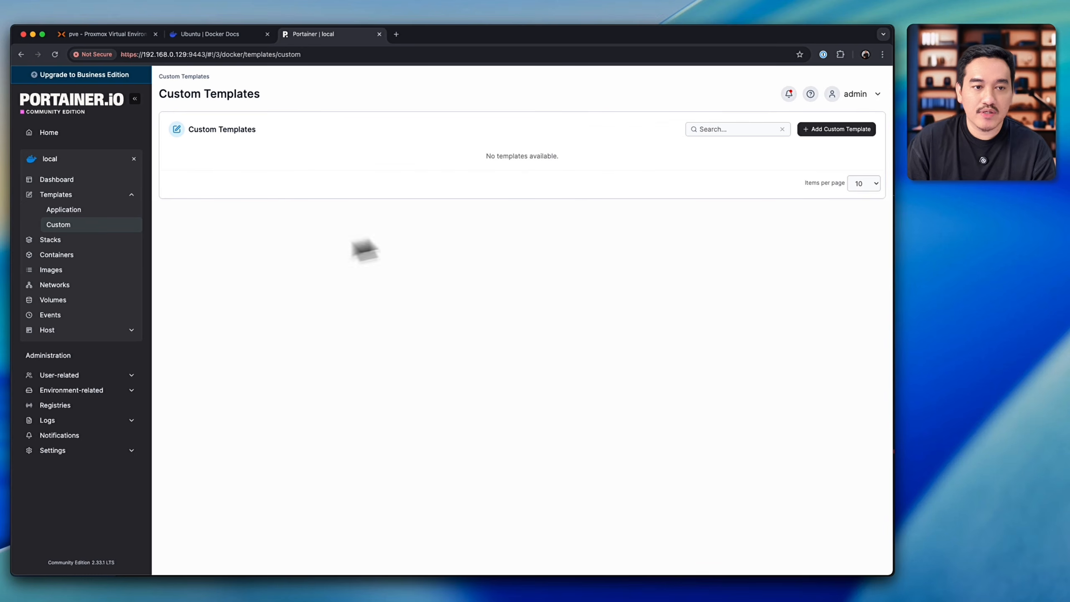
# Step: Review the stacks, containers, images, volumes and events of the local environment
pyautogui.click(85, 240)
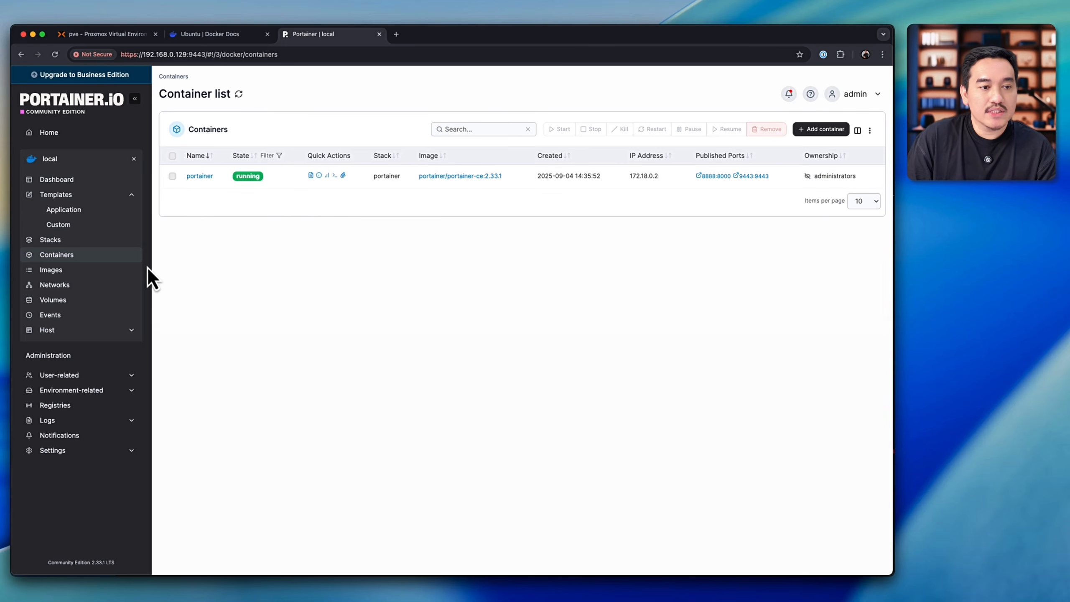
pyautogui.click(139, 270)
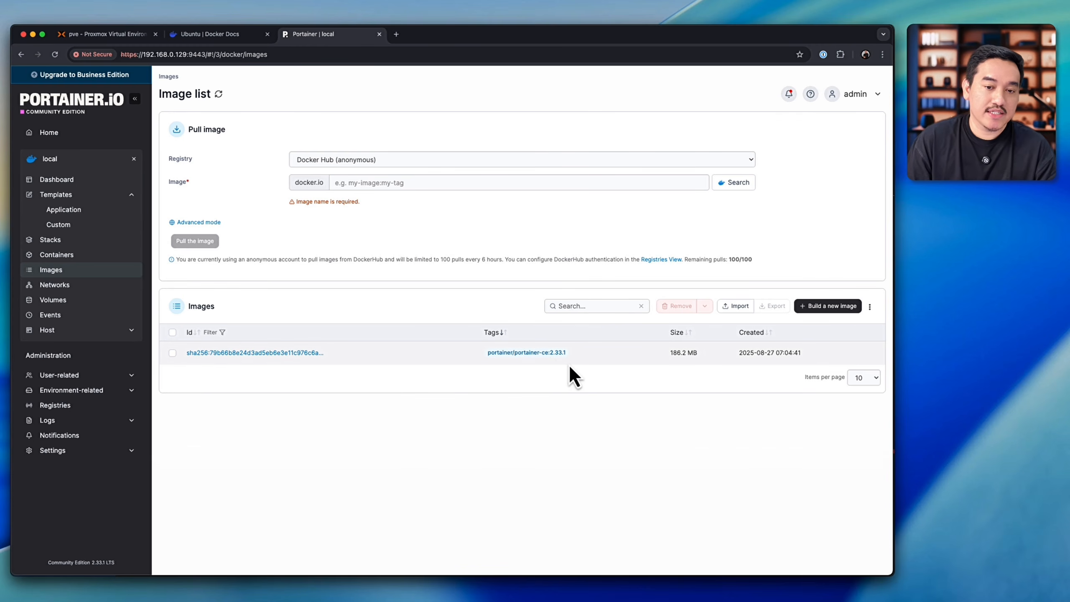
pyautogui.click(63, 299)
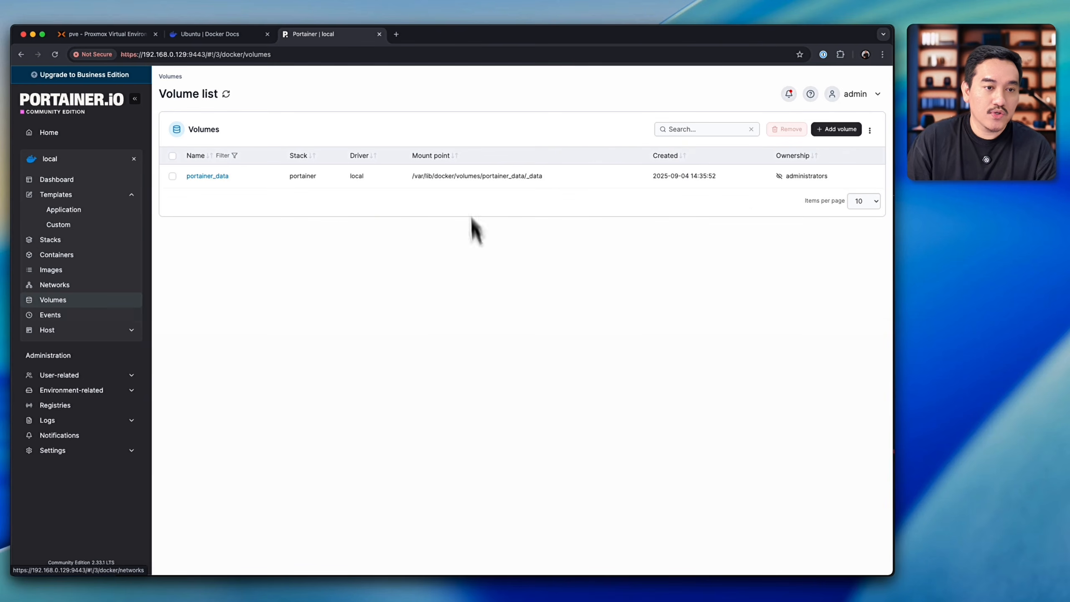
pyautogui.click(55, 321)
# Step: View the logs of the portainer container and return to the container list
pyautogui.click(56, 255)
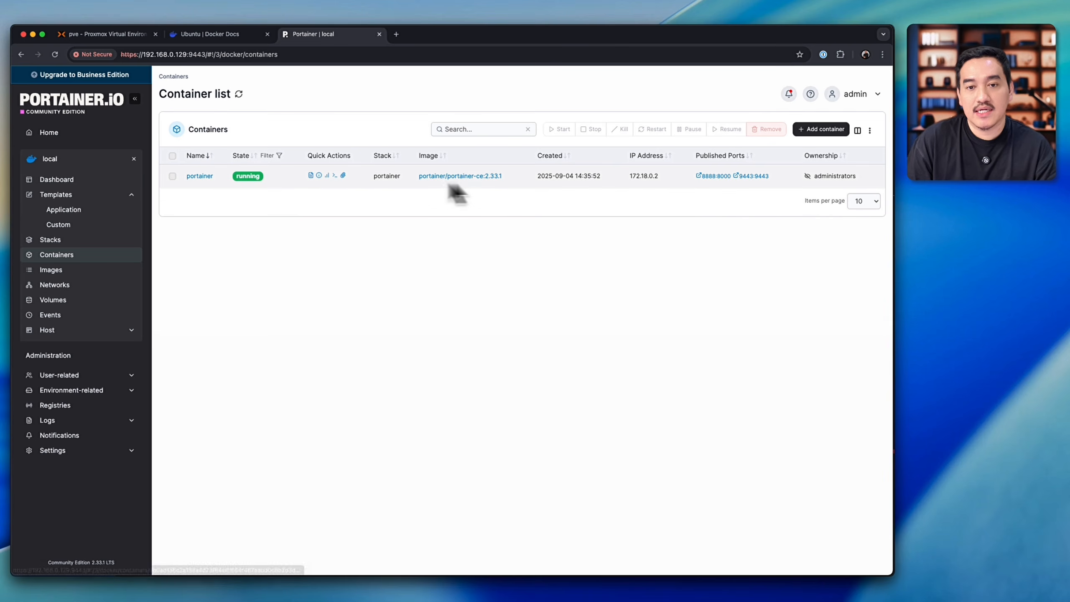
pyautogui.click(311, 175)
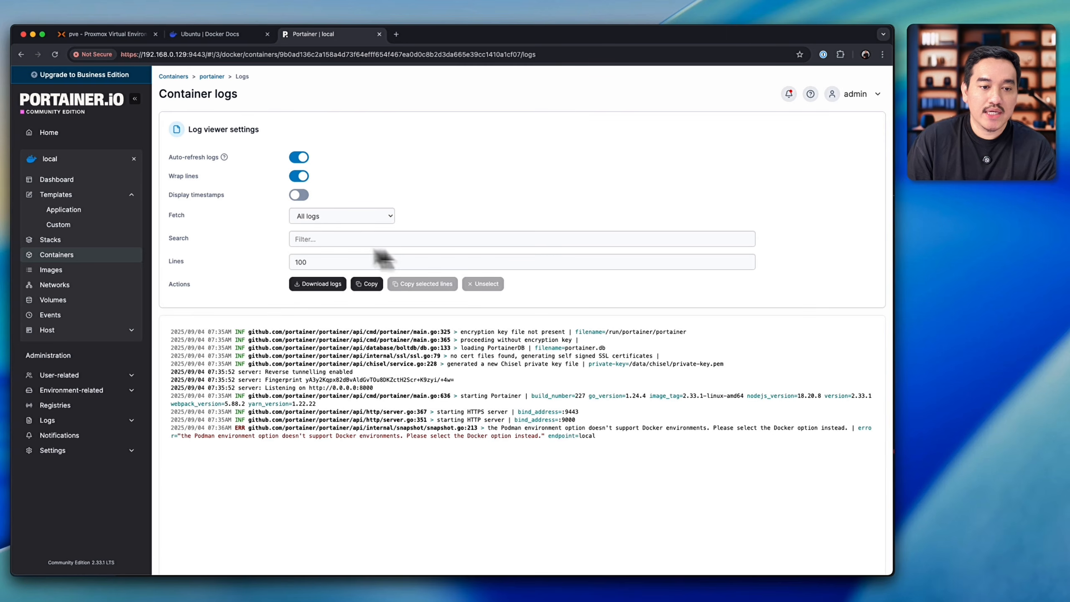
pyautogui.click(206, 78)
pyautogui.click(173, 77)
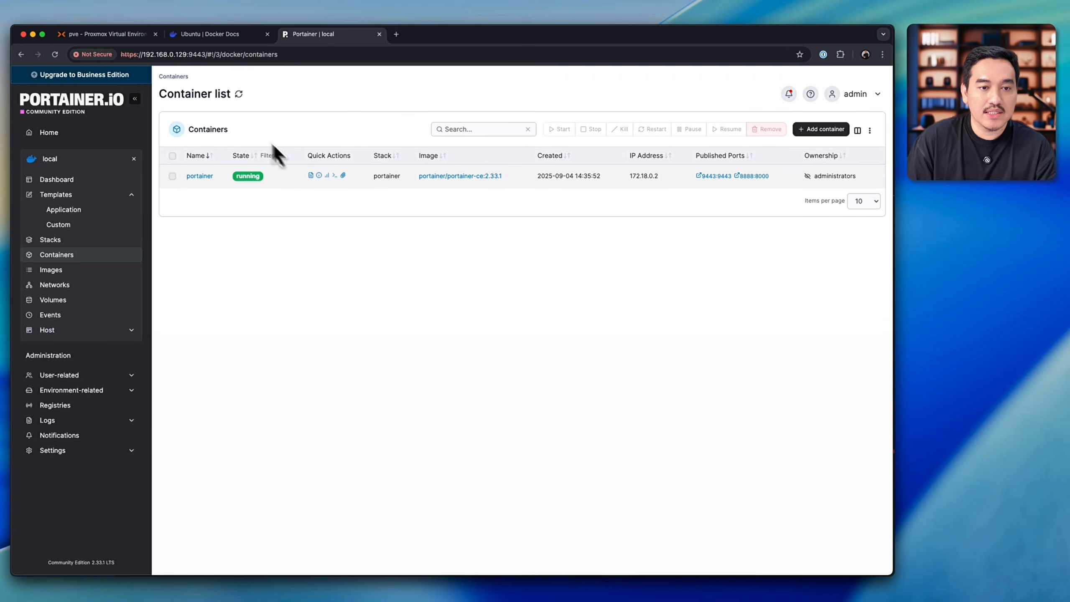
# Step: Inspect the portainer container's configuration tree and return to the container list
pyautogui.click(319, 175)
pyautogui.scroll(-15, 371, 337)
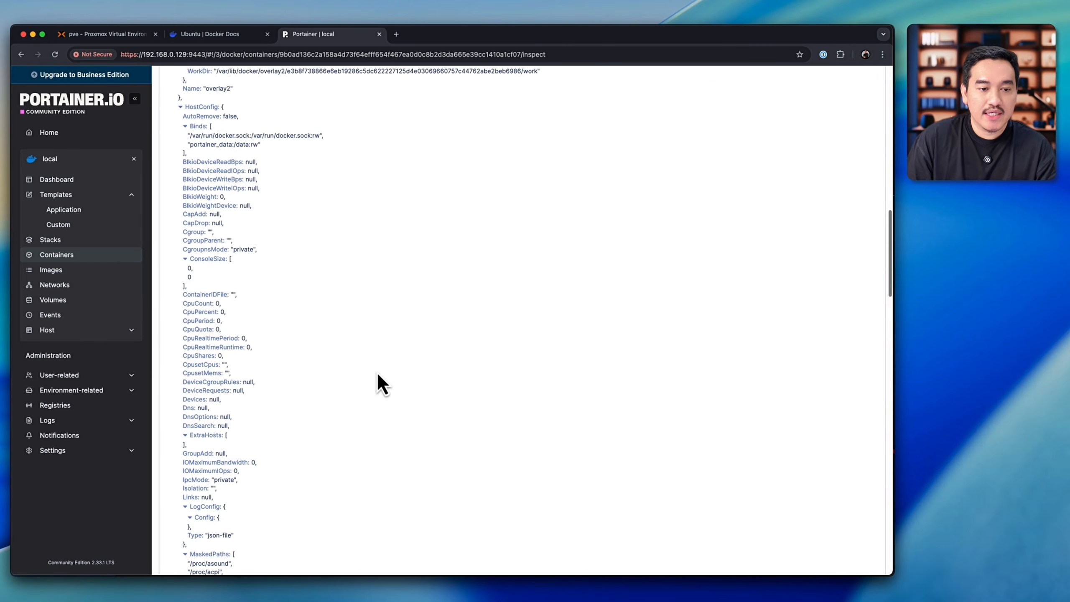
pyautogui.scroll(15, 381, 384)
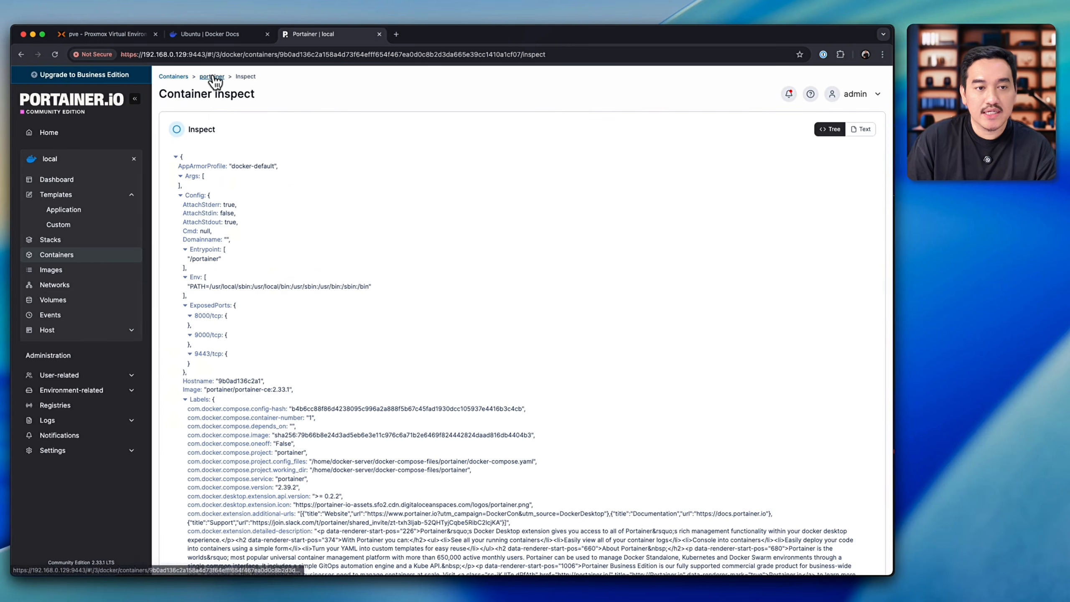
pyautogui.click(181, 77)
# Step: Examine the portainer container's live statistics and processes at a 1s refresh rate, and open its console page
pyautogui.click(328, 177)
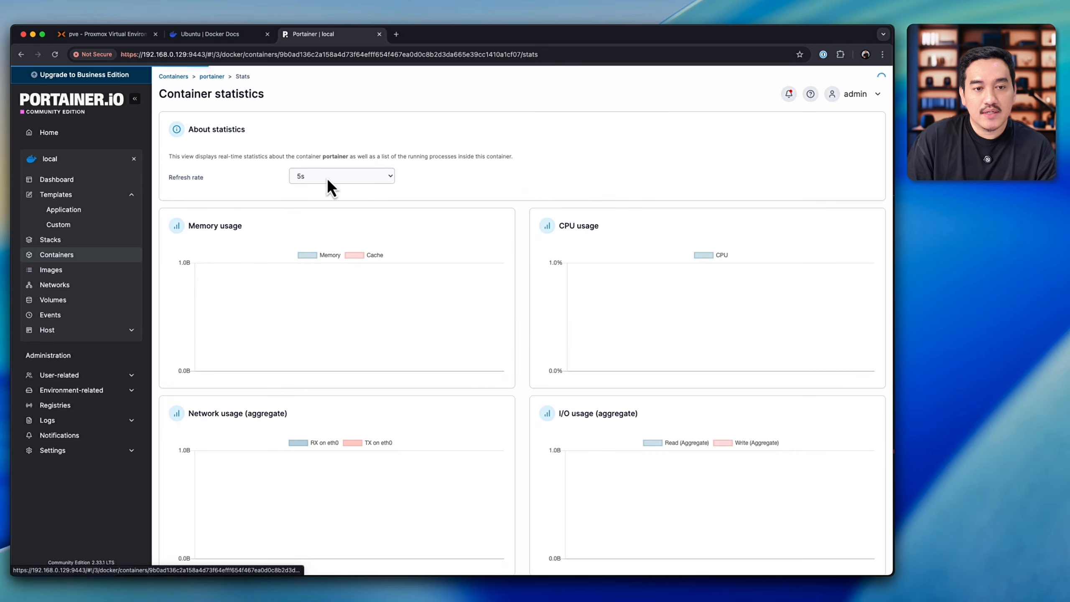
pyautogui.click(364, 182)
pyautogui.click(358, 159)
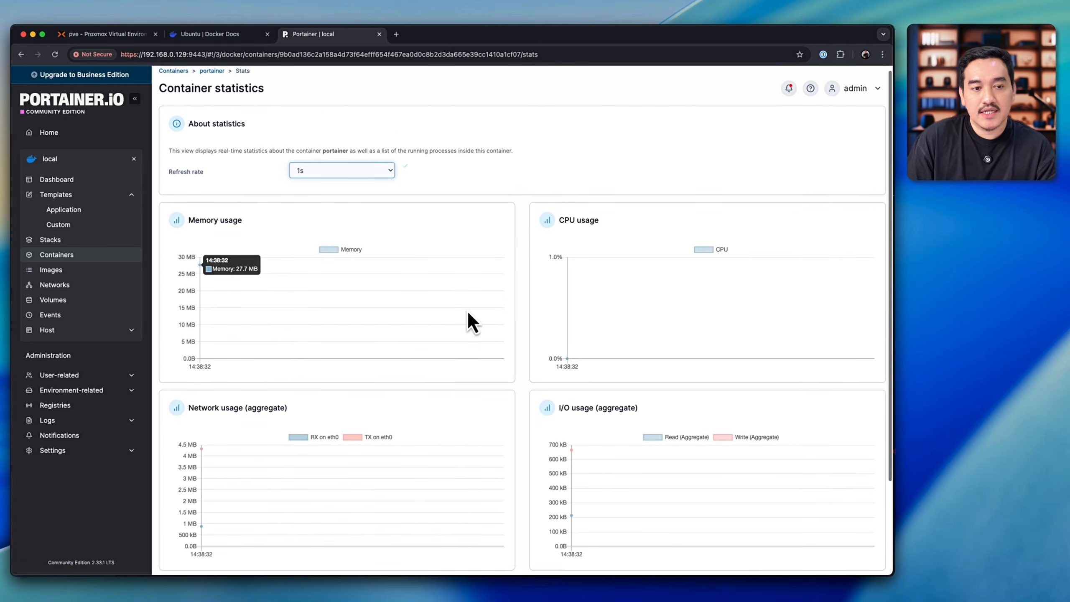
pyautogui.scroll(-3, 471, 322)
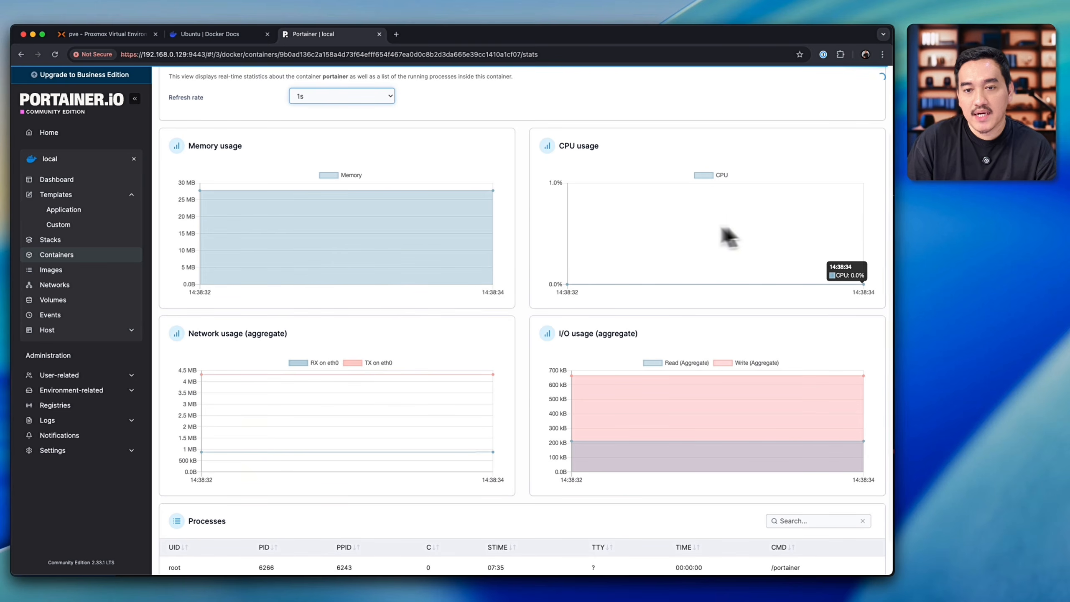
pyautogui.scroll(-2, 610, 365)
pyautogui.scroll(2, 537, 454)
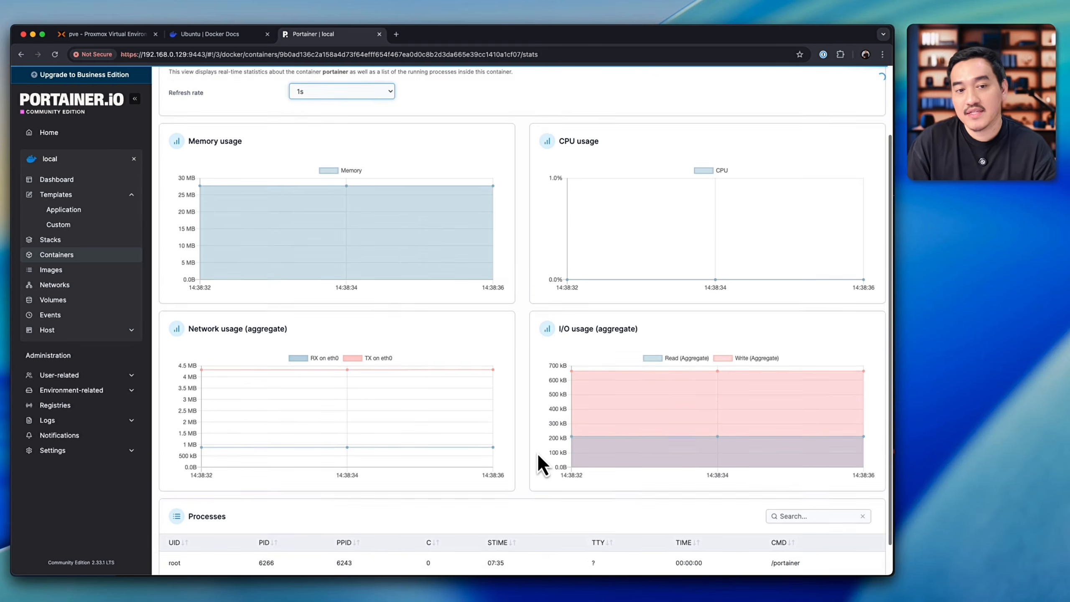
pyautogui.scroll(3, 539, 455)
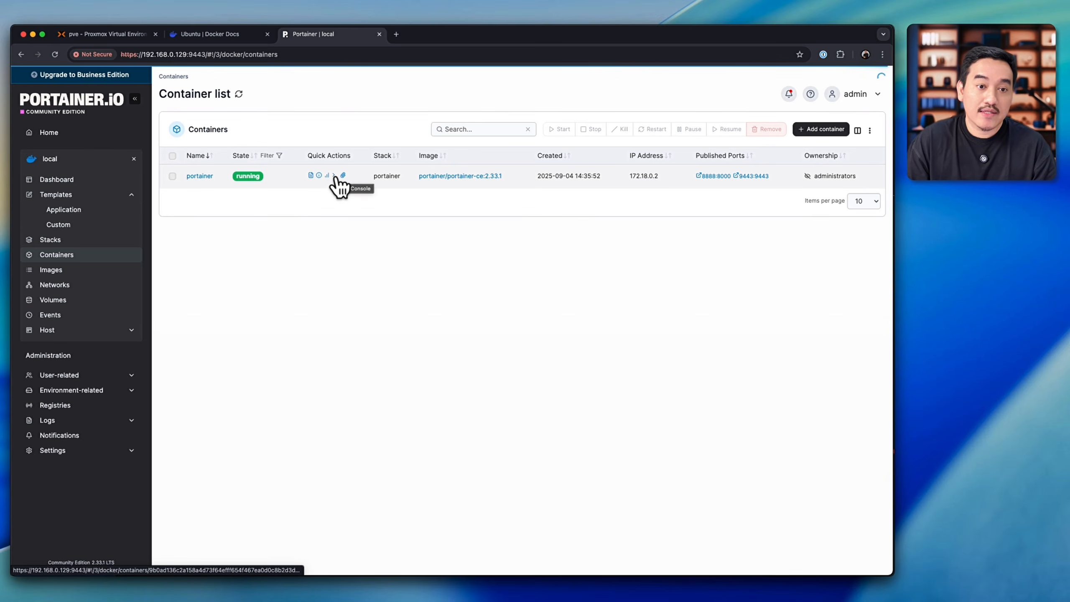
pyautogui.click(336, 177)
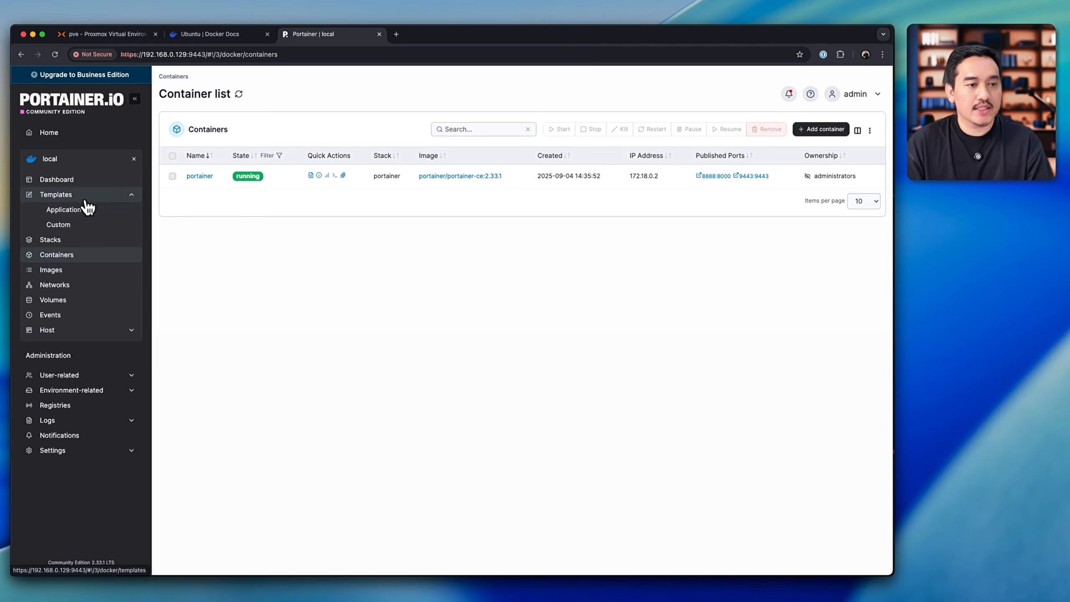
# Step: Search the application templates for nginx and open the Nginx container template
pyautogui.click(102, 210)
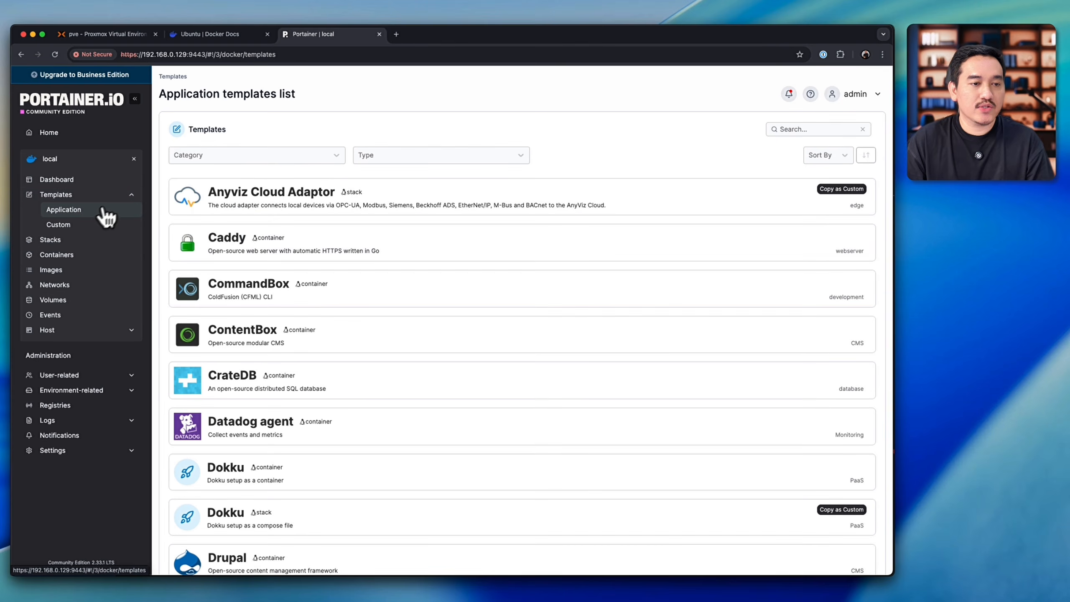
pyautogui.click(132, 195)
pyautogui.scroll(-5, 421, 404)
pyautogui.scroll(5, 444, 428)
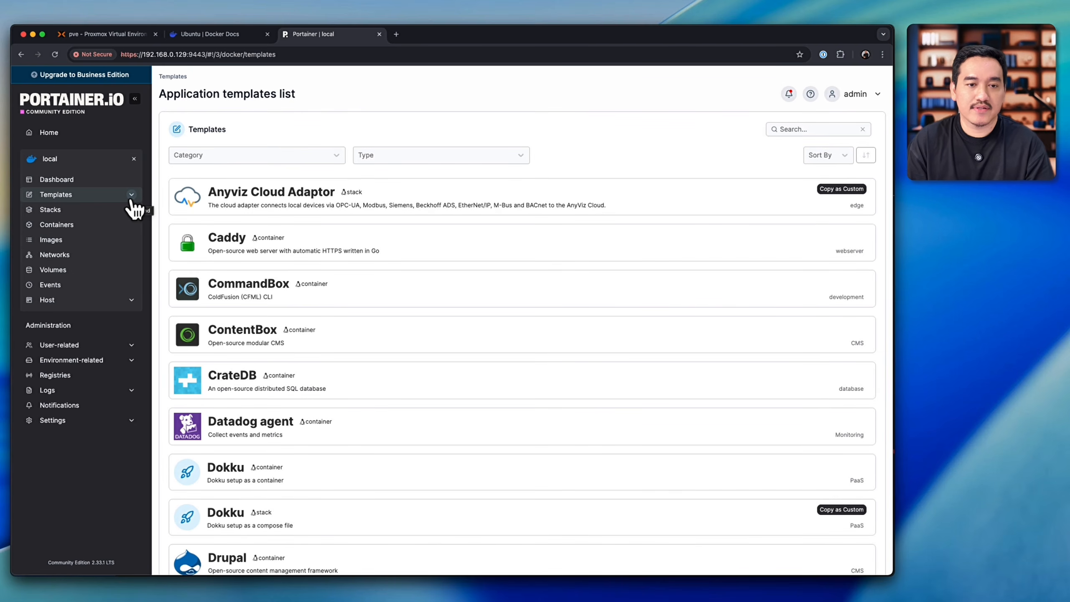
pyautogui.click(800, 130)
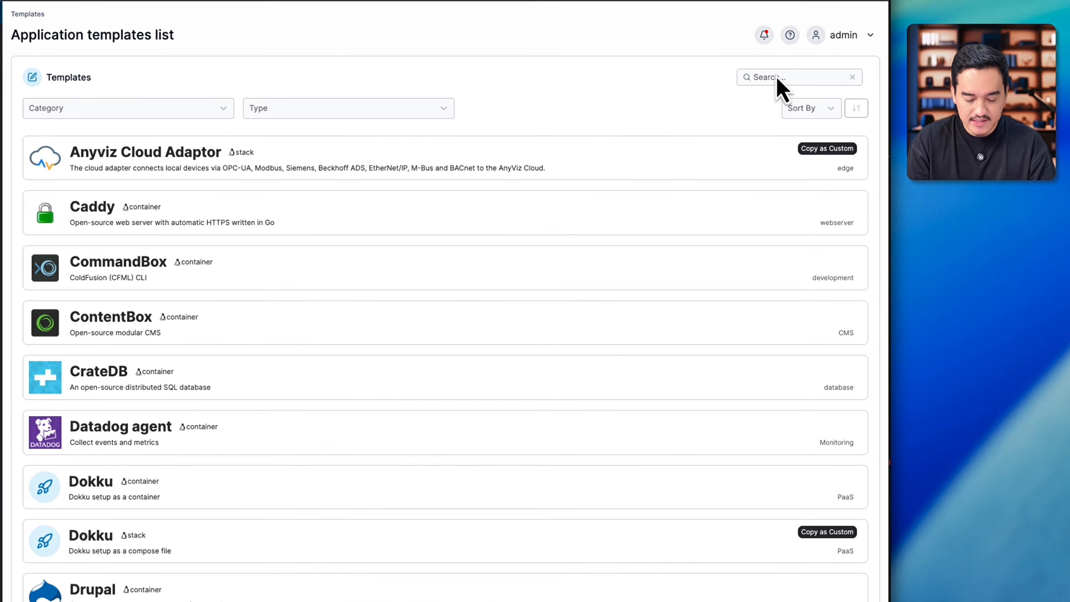
pyautogui.write('nginx')
pyautogui.click(362, 168)
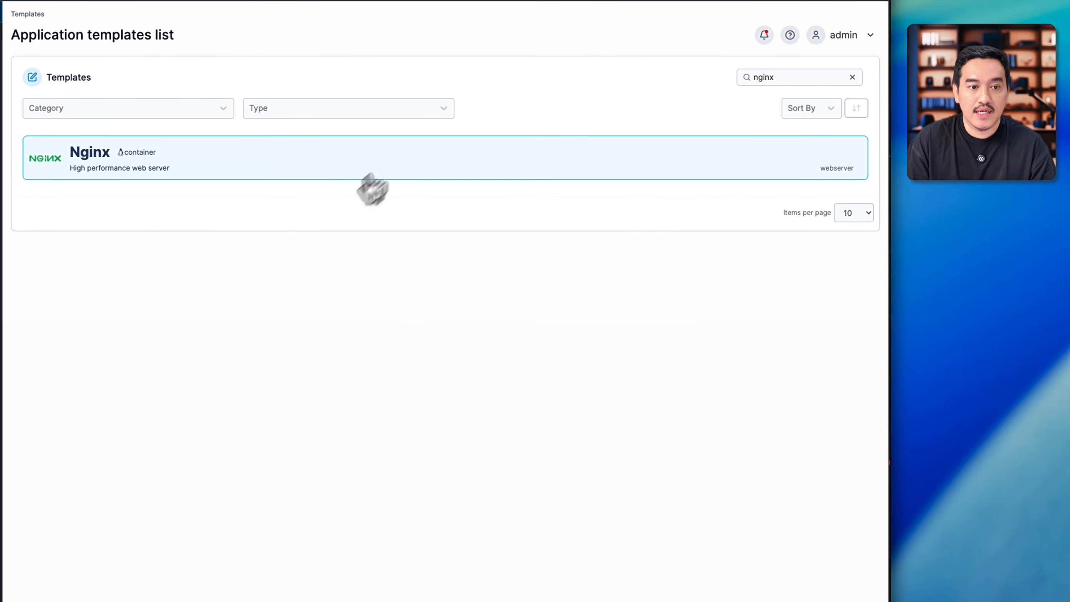
# Step: Name the Nginx template's container nginx and assign it to the bridge network
pyautogui.click(174, 149)
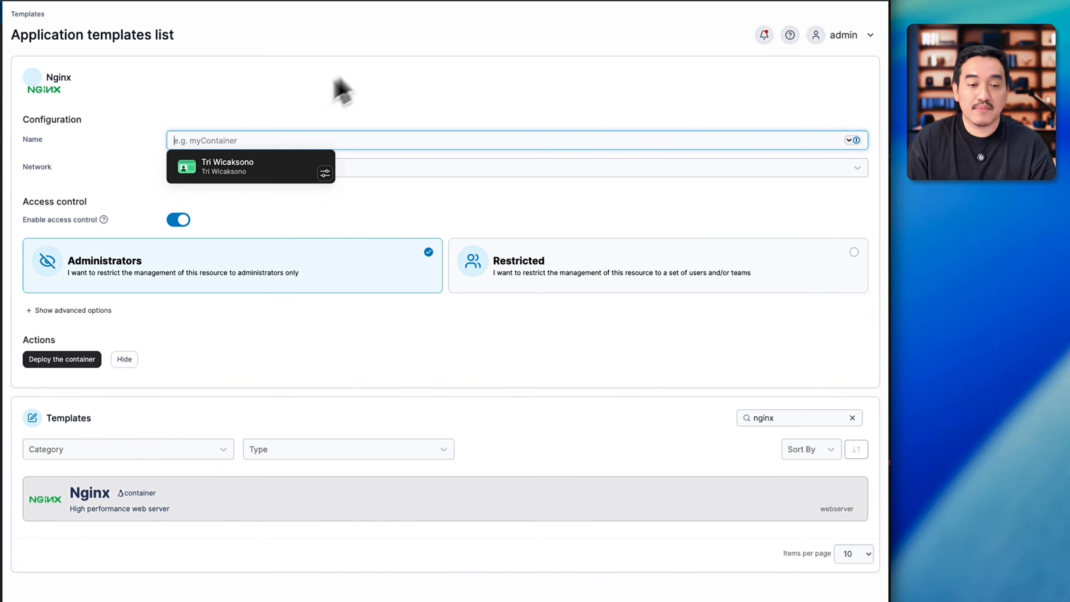
pyautogui.click(359, 75)
pyautogui.click(334, 149)
pyautogui.write('nginx')
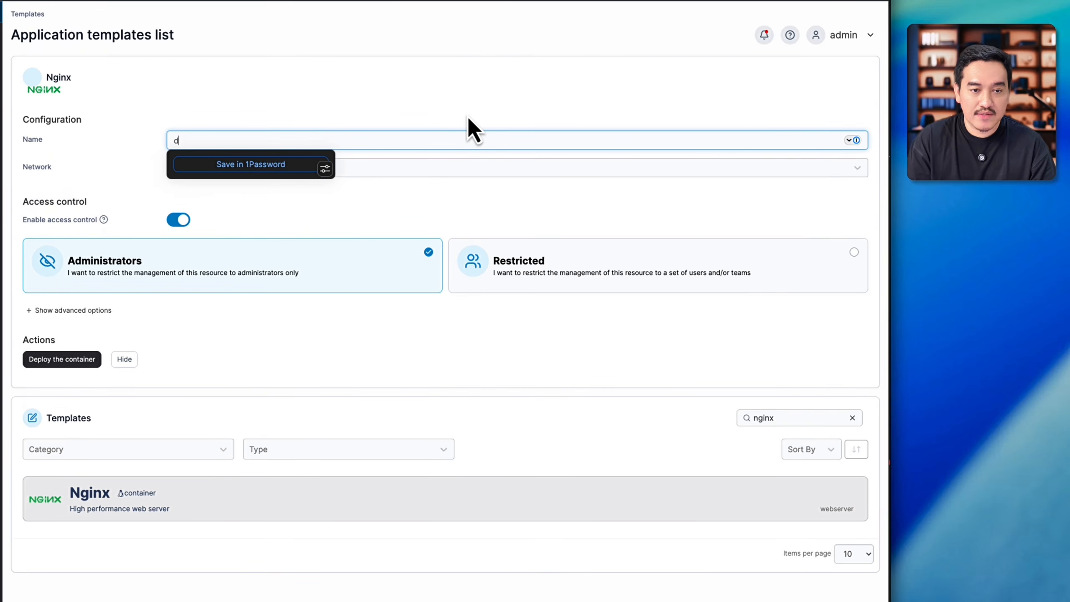
pyautogui.click(447, 110)
pyautogui.click(253, 169)
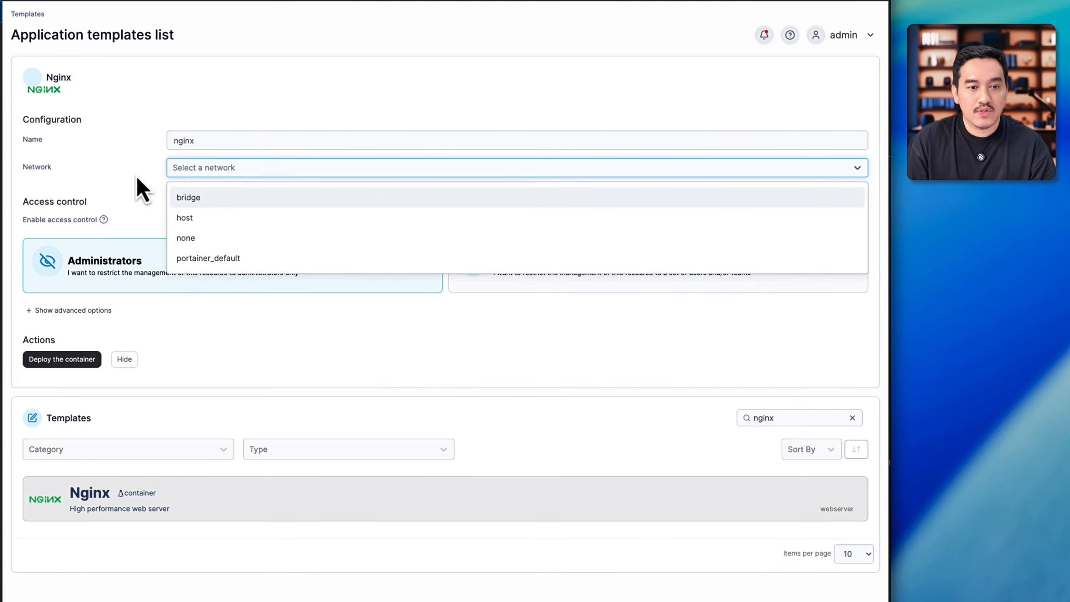
pyautogui.click(211, 196)
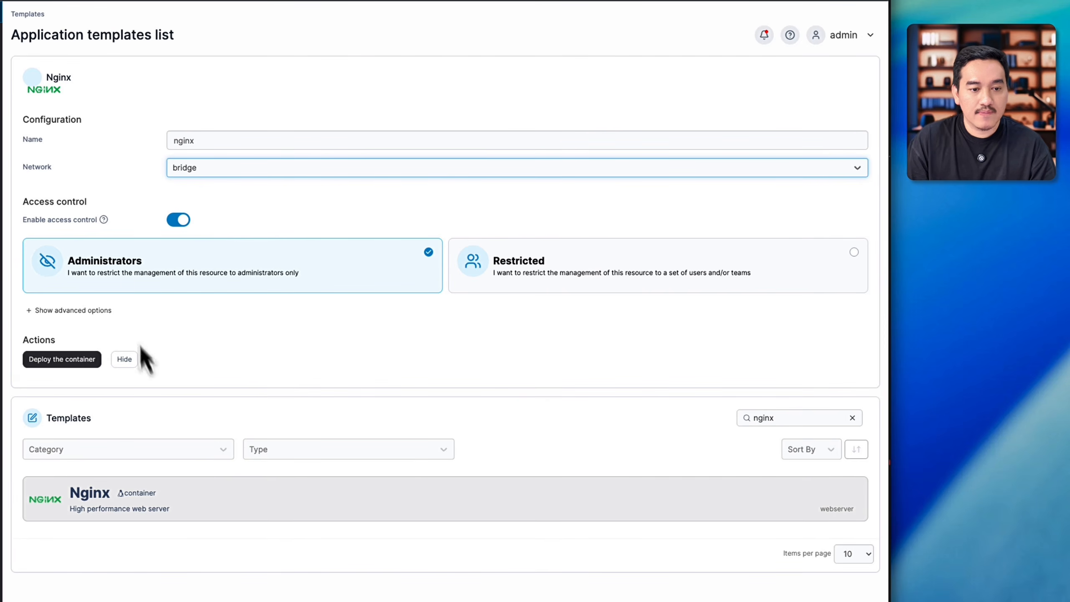
pyautogui.click(179, 434)
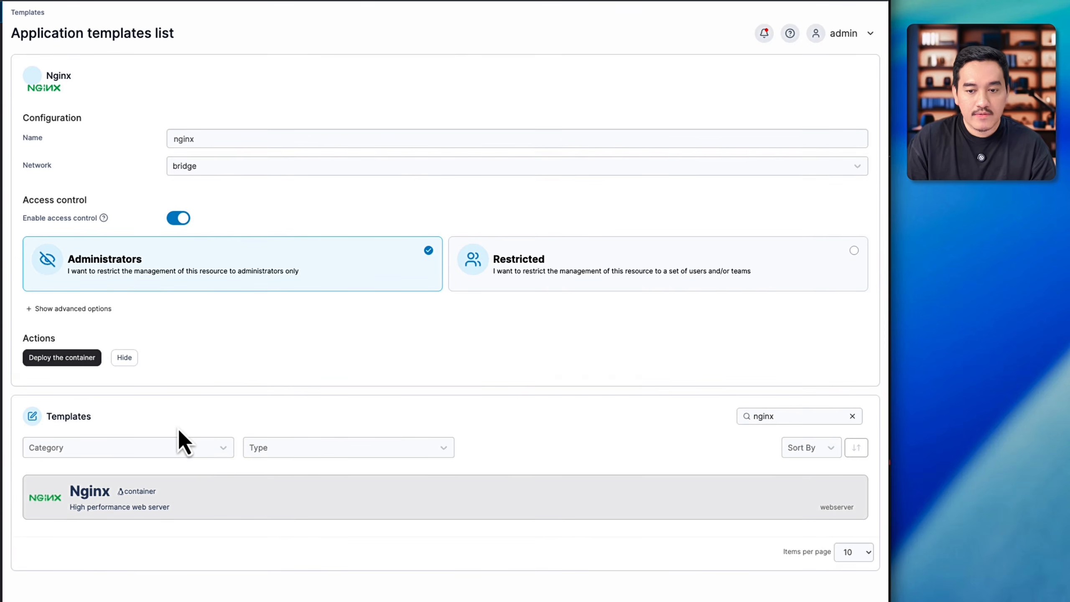
# Step: Review the advanced port and volume mappings of the nginx container and deploy it
pyautogui.click(94, 314)
pyautogui.scroll(-3, 327, 367)
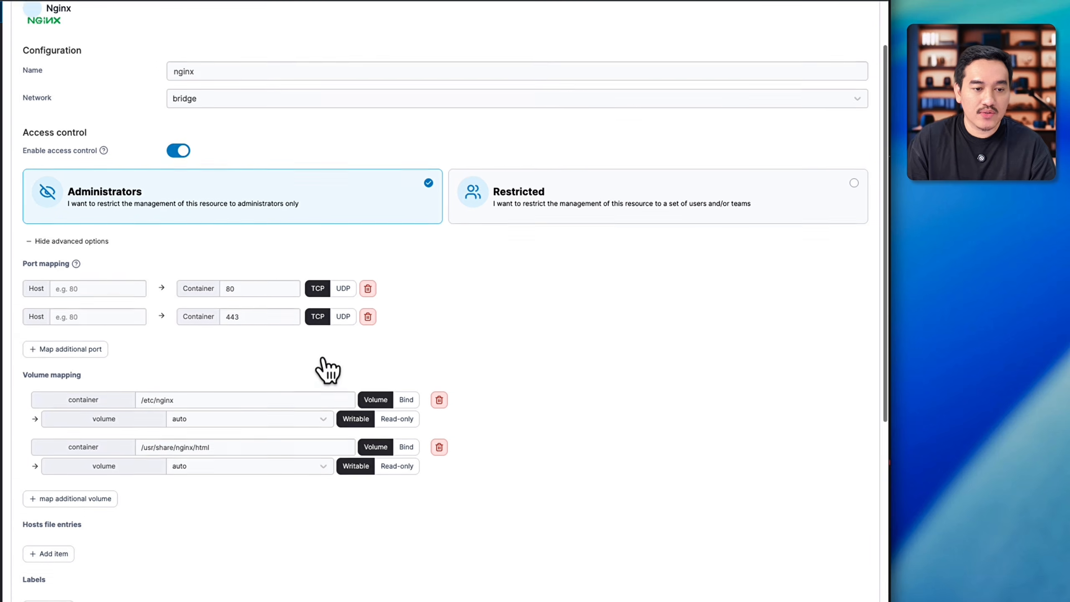
pyautogui.click(100, 274)
pyautogui.scroll(3, 101, 264)
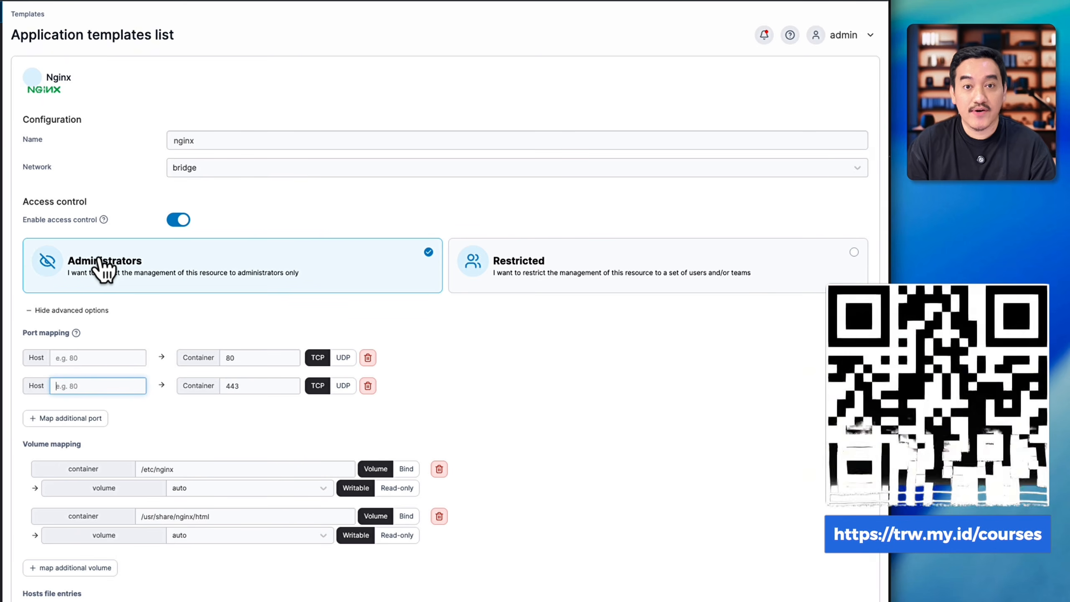
pyautogui.scroll(-3, 253, 326)
pyautogui.scroll(-5, 253, 327)
pyautogui.scroll(10, 168, 333)
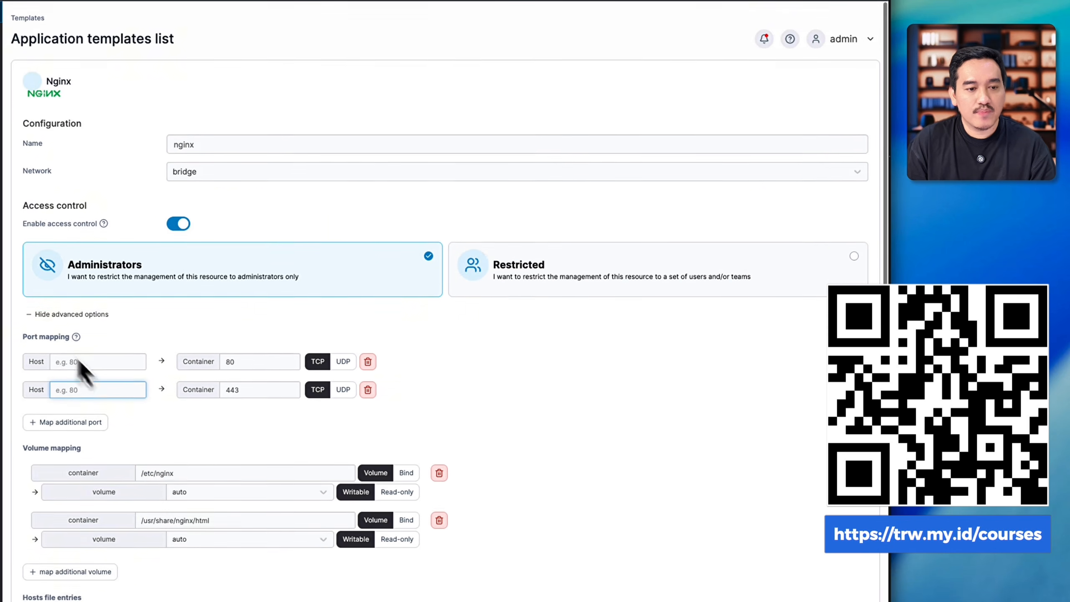
pyautogui.click(84, 313)
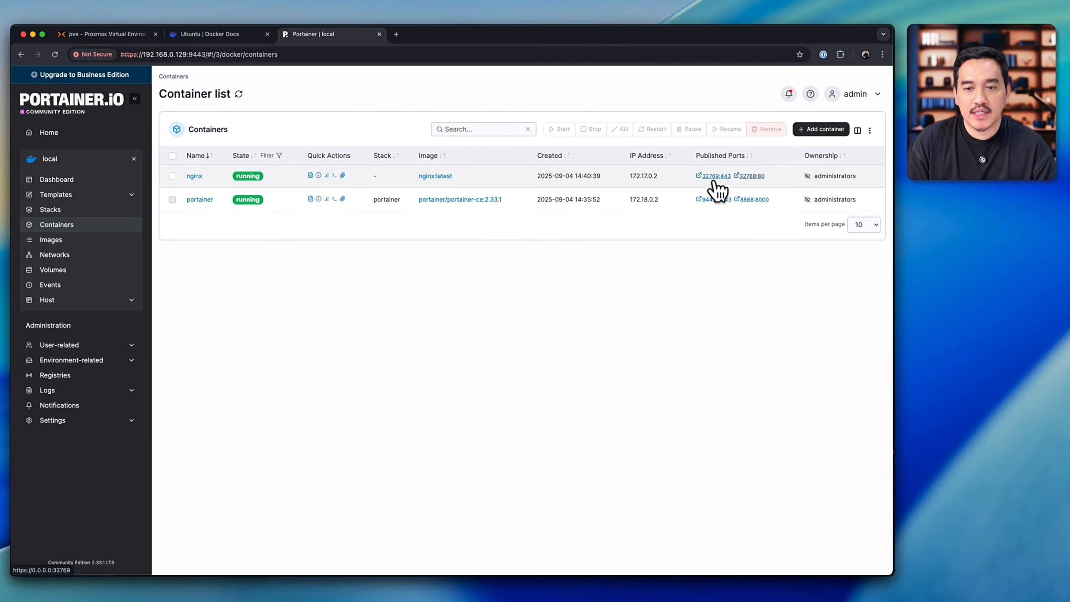
# Step: Try the nginx container's published port 32769, then open port 32768 with host 0.0.0.0 replaced by 192.168.0.129
pyautogui.click(676, 134)
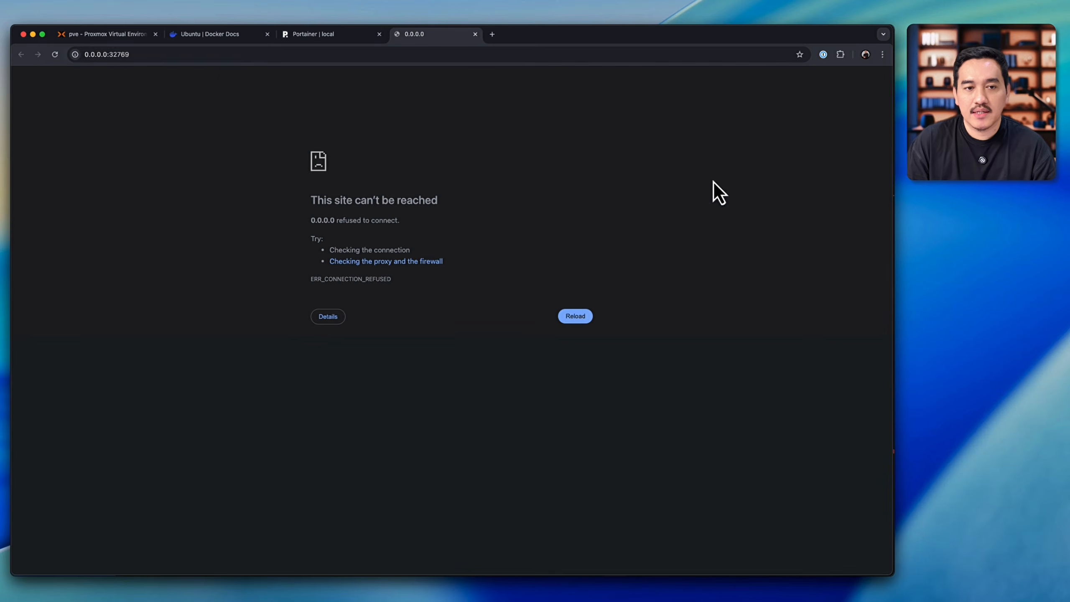
pyautogui.click(475, 35)
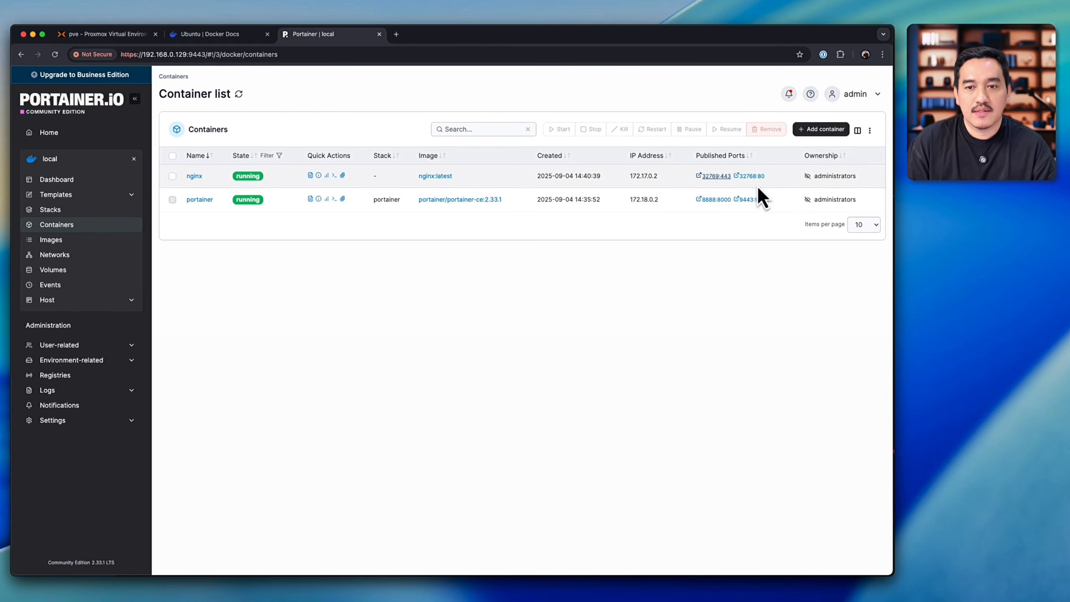
pyautogui.click(753, 177)
pyautogui.doubleClick(107, 54)
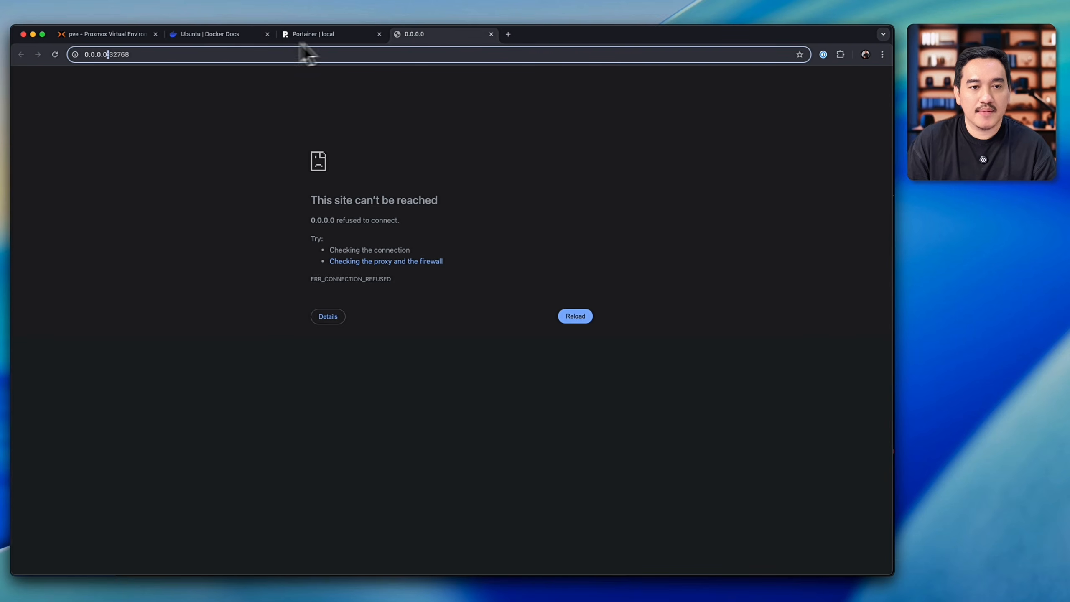
pyautogui.click(333, 35)
pyautogui.click(155, 54)
pyautogui.click(156, 54)
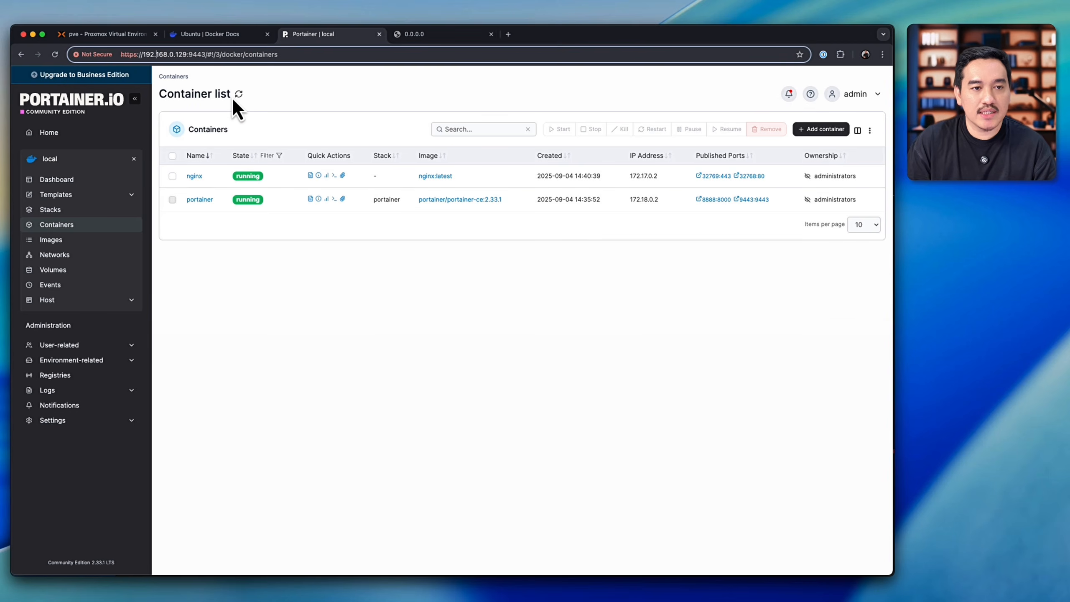
pyautogui.click(398, 36)
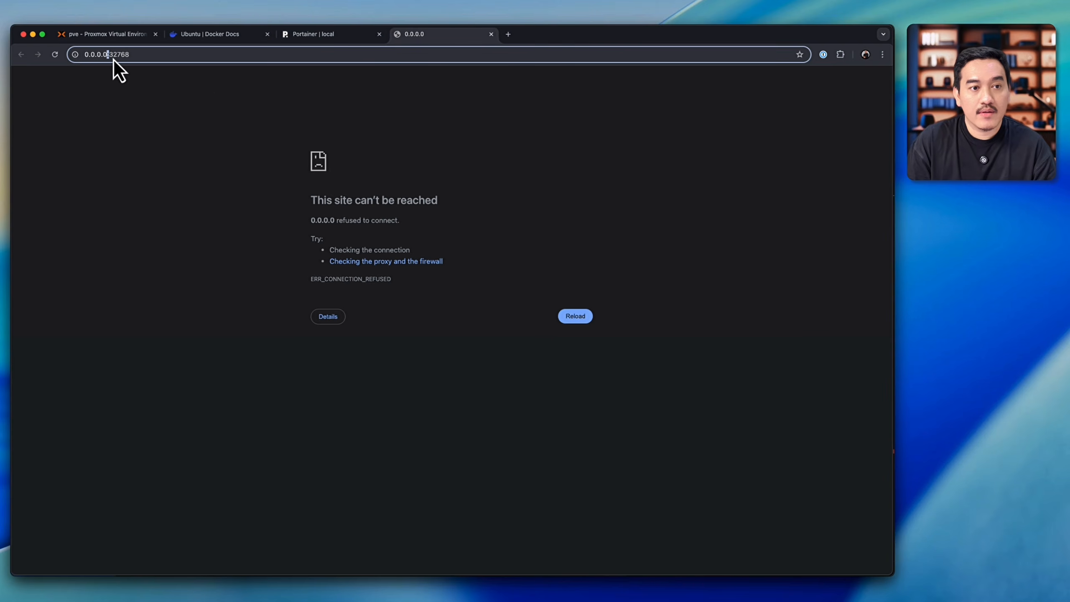
pyautogui.press('shift+super+Left')
pyautogui.write('192.168.0.129')
pyautogui.press('Return')
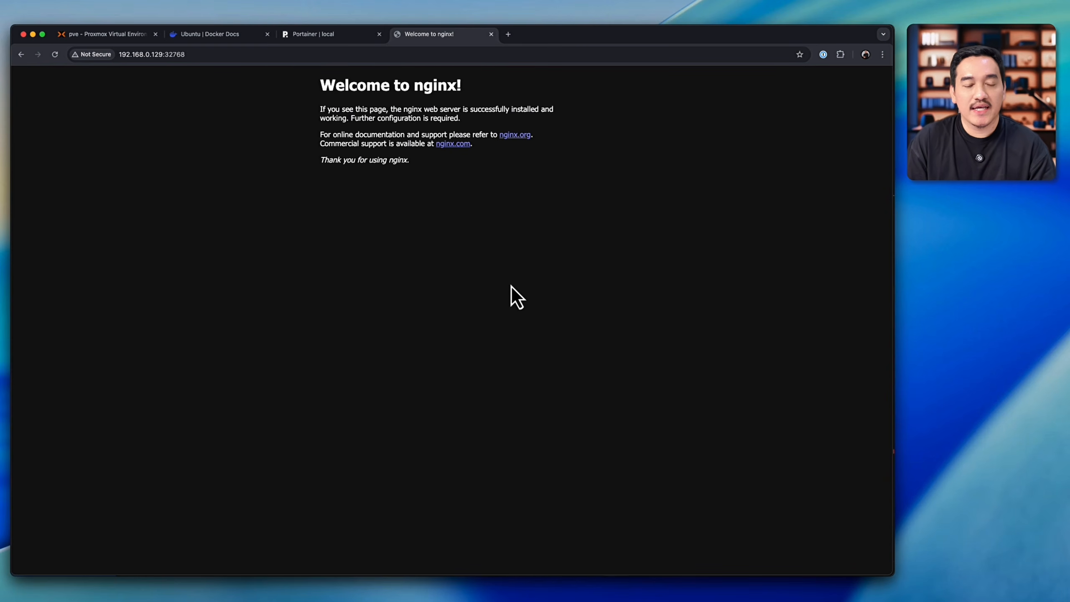
# Step: Switch to Visual Studio Code and create a folder named databases inside docker-compose-files
pyautogui.click(313, 35)
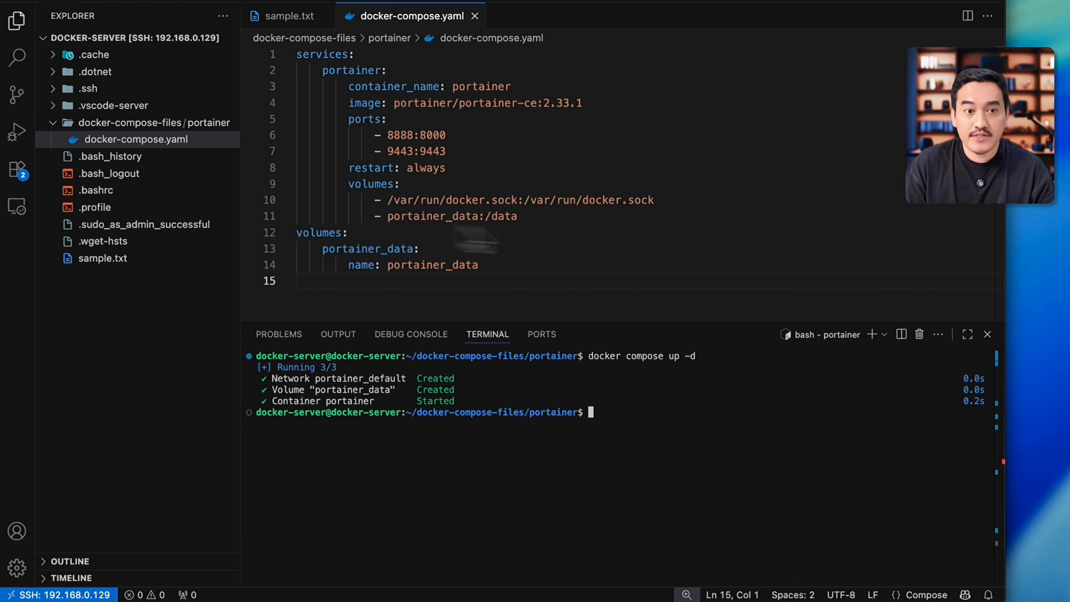
pyautogui.click(135, 123)
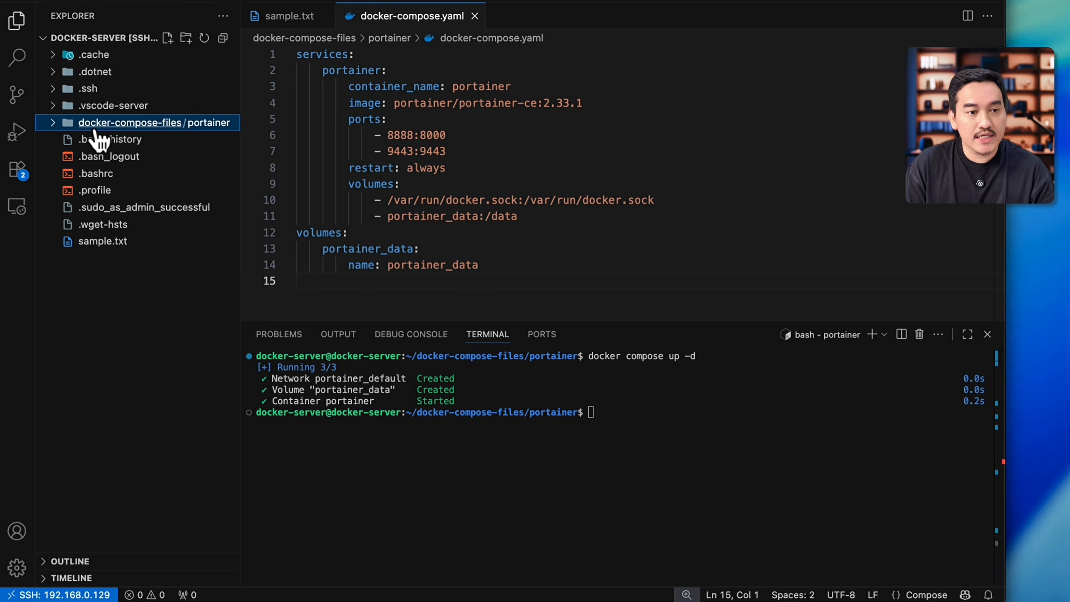
pyautogui.click(186, 39)
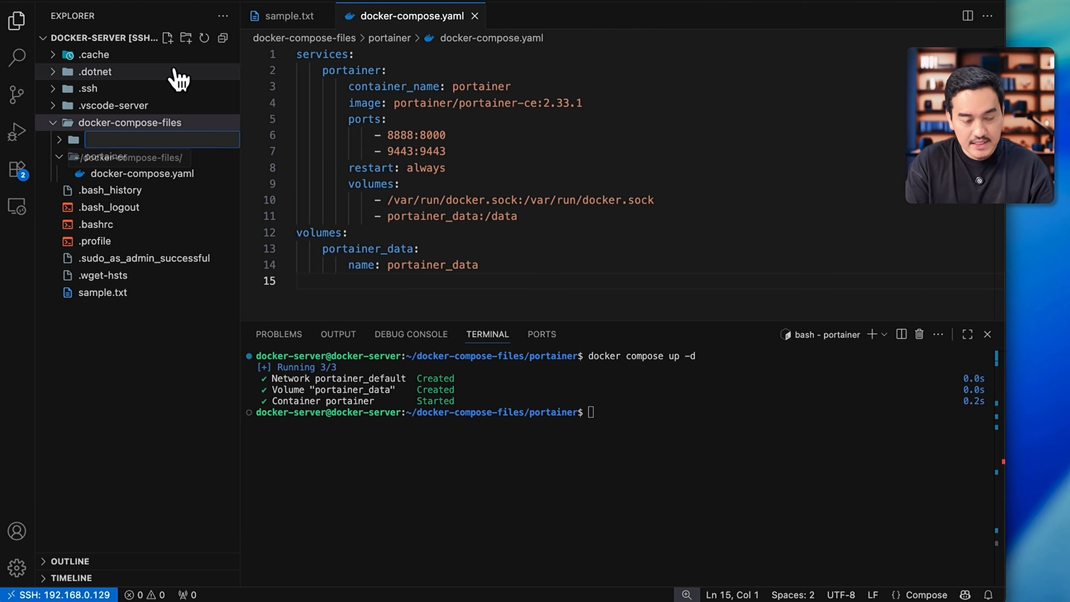
pyautogui.write('databases')
pyautogui.press('Return')
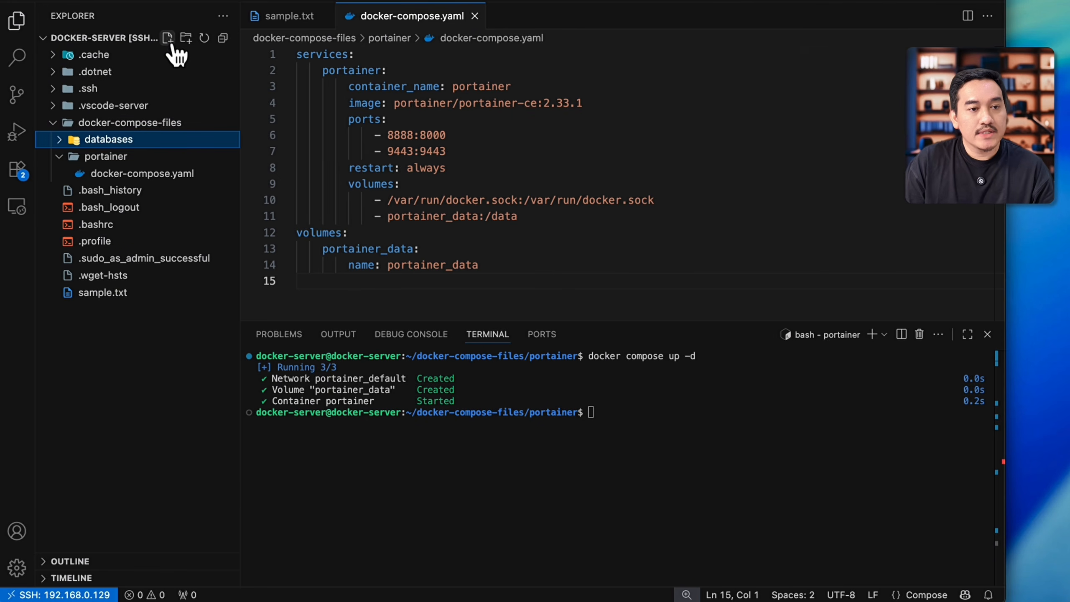
# Step: Create docker-compose.yaml in the databases folder and paste in the MariaDB and phpMyAdmin compose configuration, enlarging the editor area
pyautogui.click(167, 38)
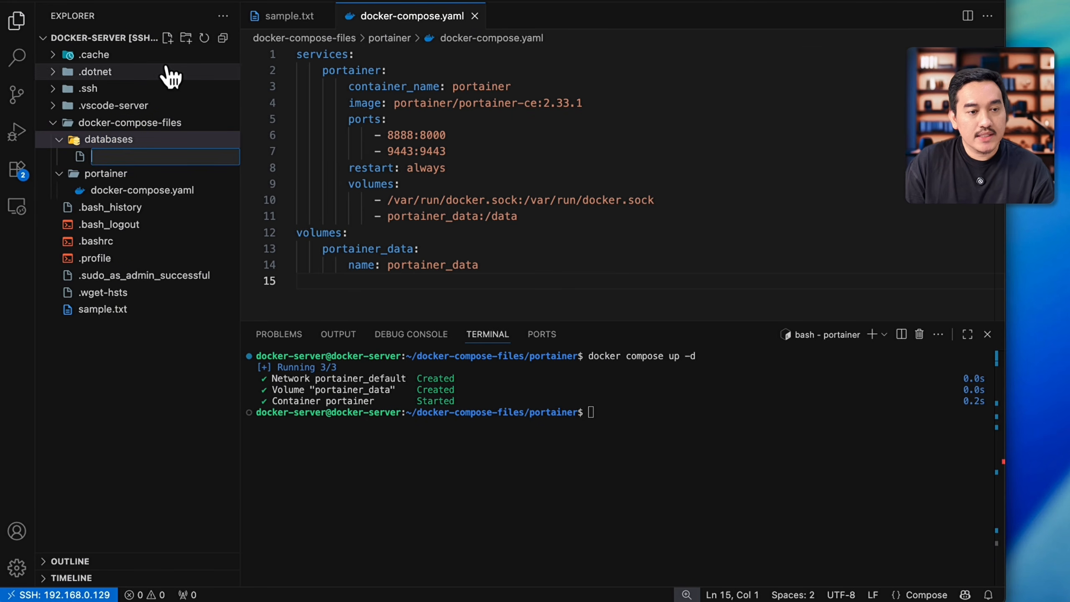
pyautogui.write('docker-')
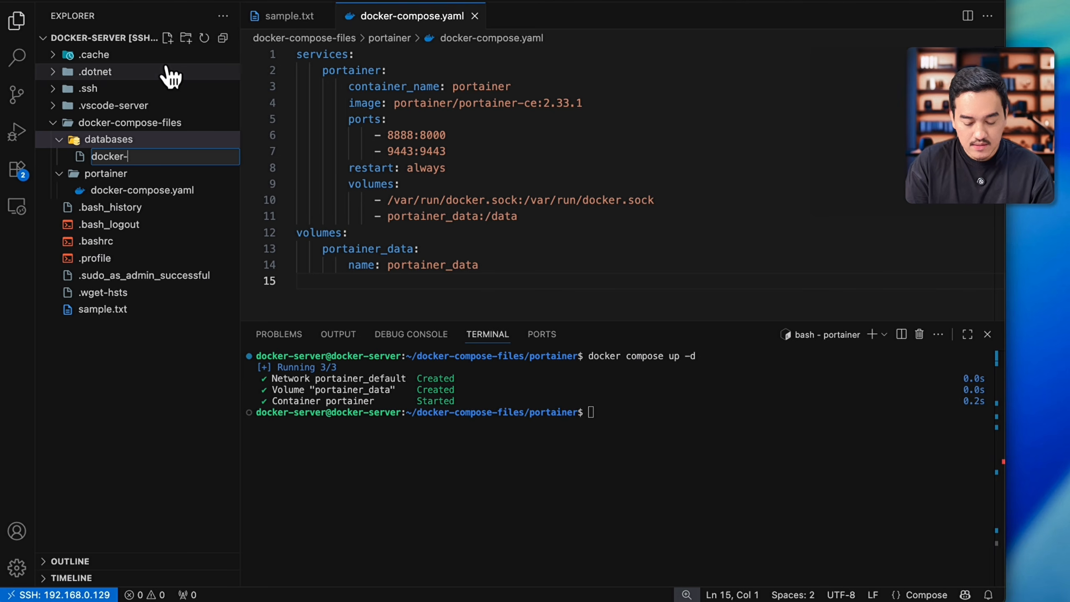
pyautogui.write('compose.yaml')
pyautogui.press('Return')
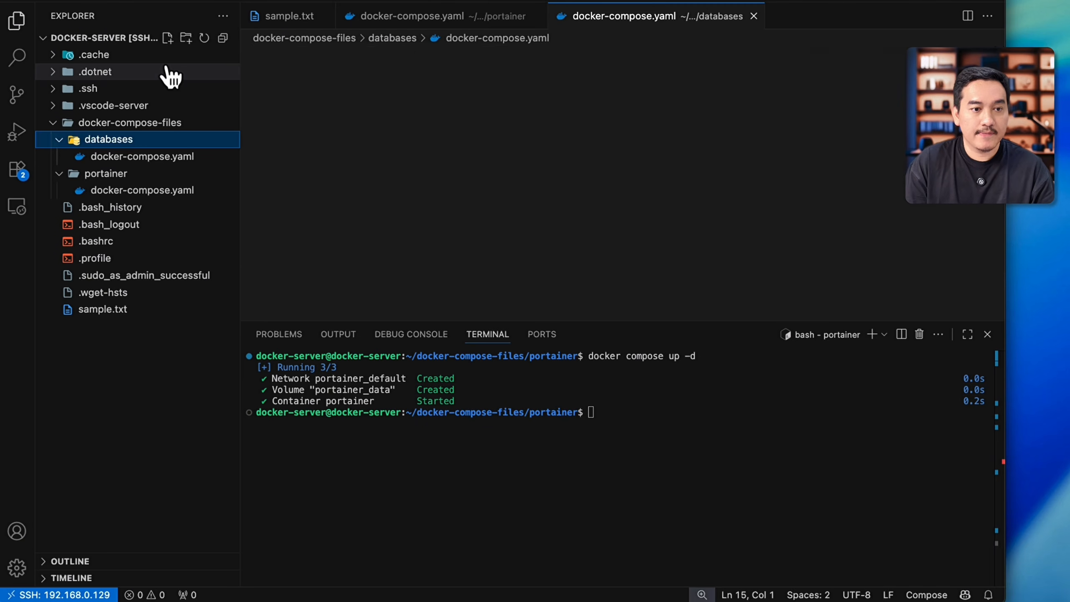
pyautogui.press('super+v')
pyautogui.moveTo(785, 317); pyautogui.dragTo(802, 456)
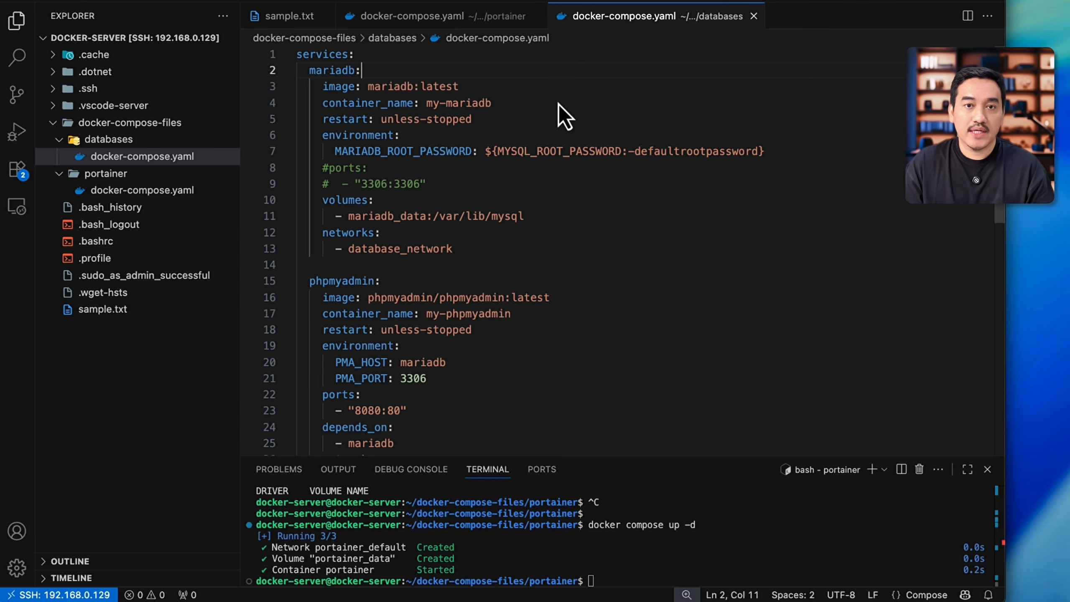
# Step: Examine the mariadb service's image, container name, restart policy, root password variable, ports, volumes and networks in the compose file
pyautogui.click(329, 73)
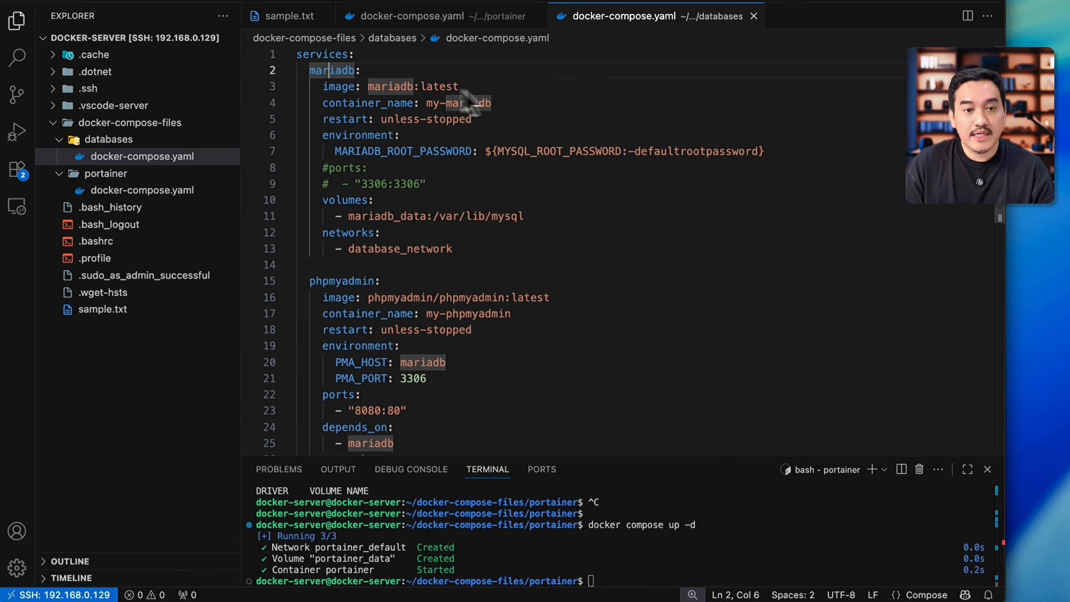
pyautogui.click(489, 89)
pyautogui.click(523, 107)
pyautogui.click(505, 121)
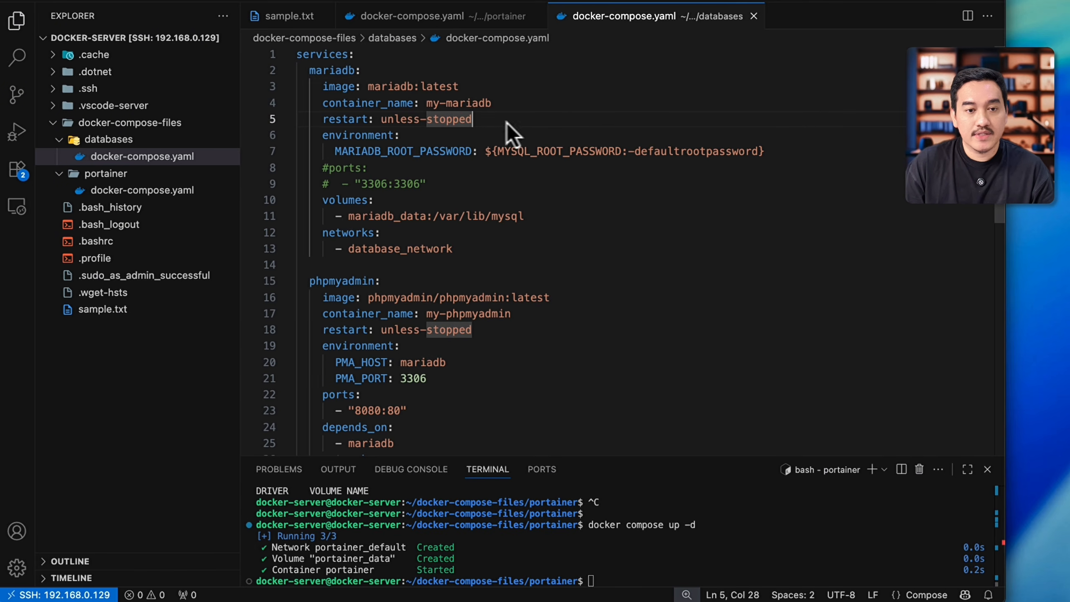
pyautogui.scroll(-1, 587, 142)
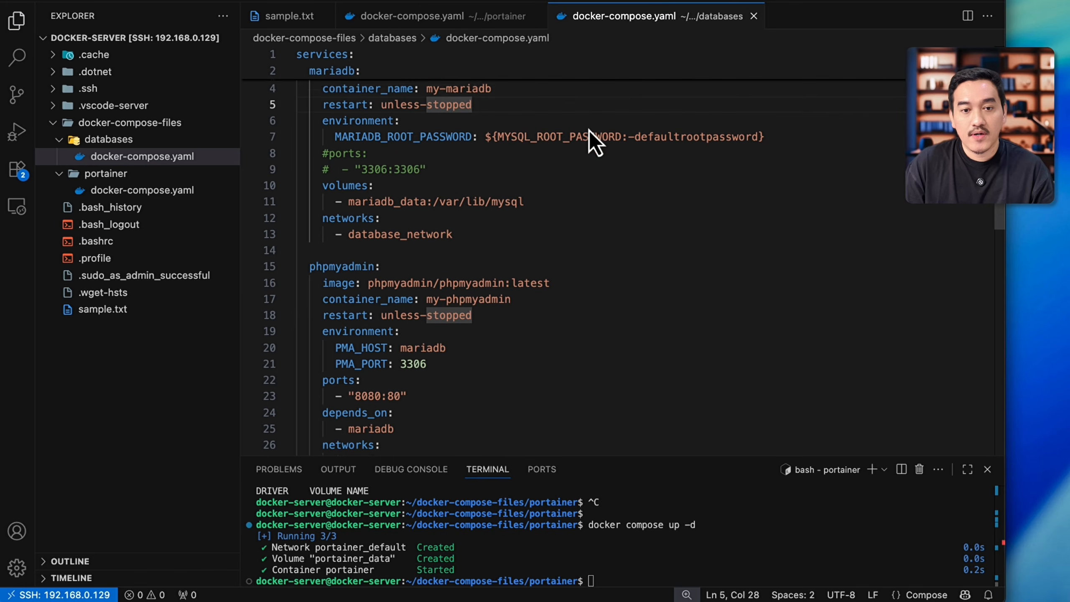
pyautogui.click(544, 129)
pyautogui.scroll(-1, 649, 182)
pyautogui.scroll(2, 548, 165)
pyautogui.click(679, 153)
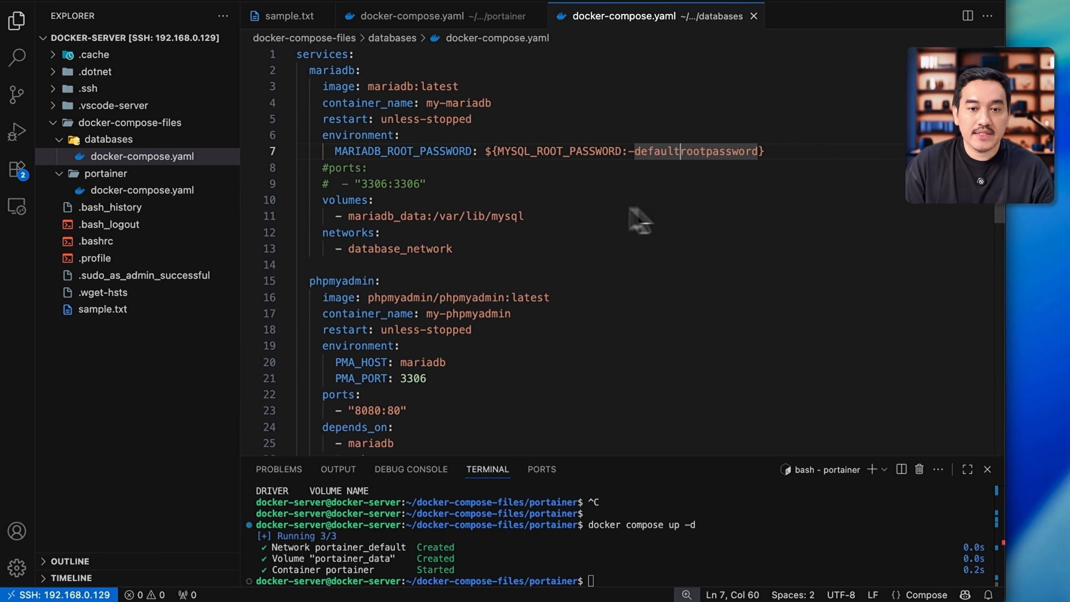
pyautogui.scroll(-1, 609, 207)
pyautogui.click(581, 184)
pyautogui.scroll(-1, 603, 187)
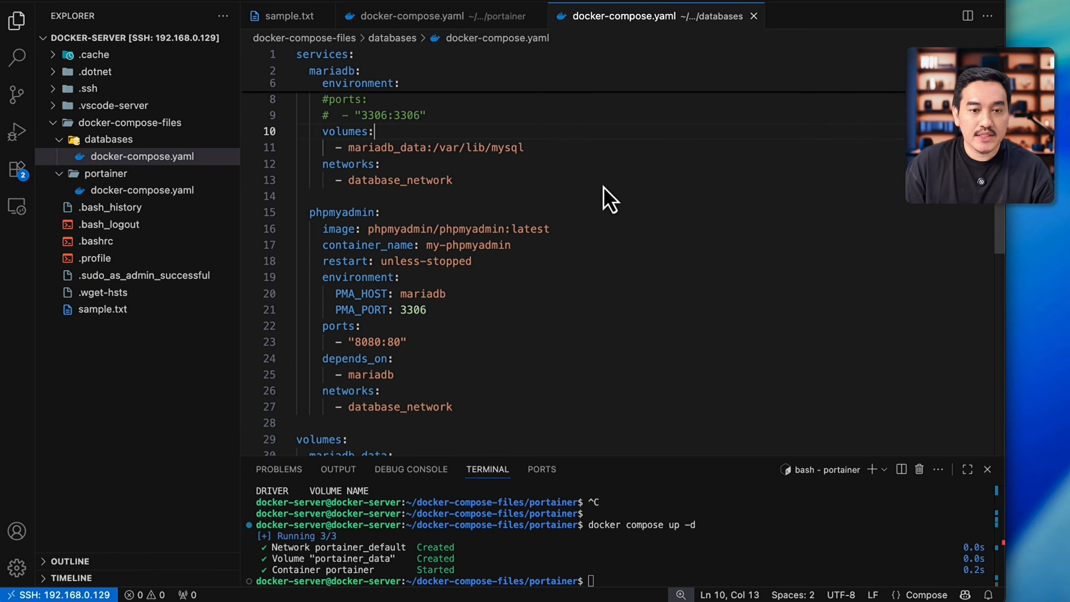
pyautogui.click(588, 149)
pyautogui.click(579, 195)
pyautogui.click(576, 164)
# Step: Examine the phpmyadmin service, the shared volume and network definitions, and where mariadb_data is mounted in the mariadb service
pyautogui.scroll(-1, 573, 222)
pyautogui.click(572, 240)
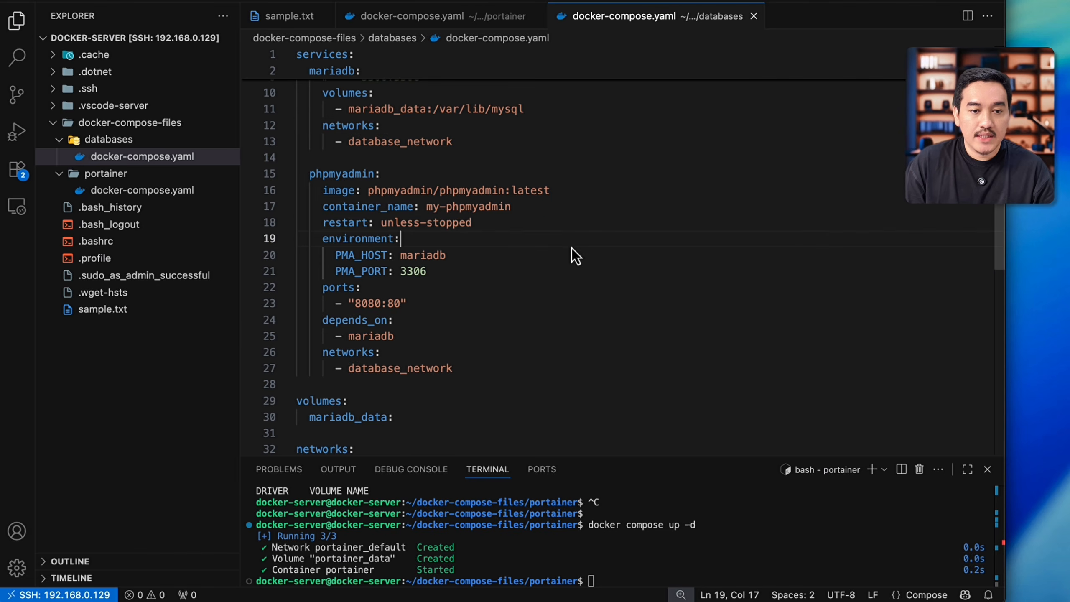
pyautogui.scroll(3, 485, 203)
pyautogui.scroll(-3, 528, 258)
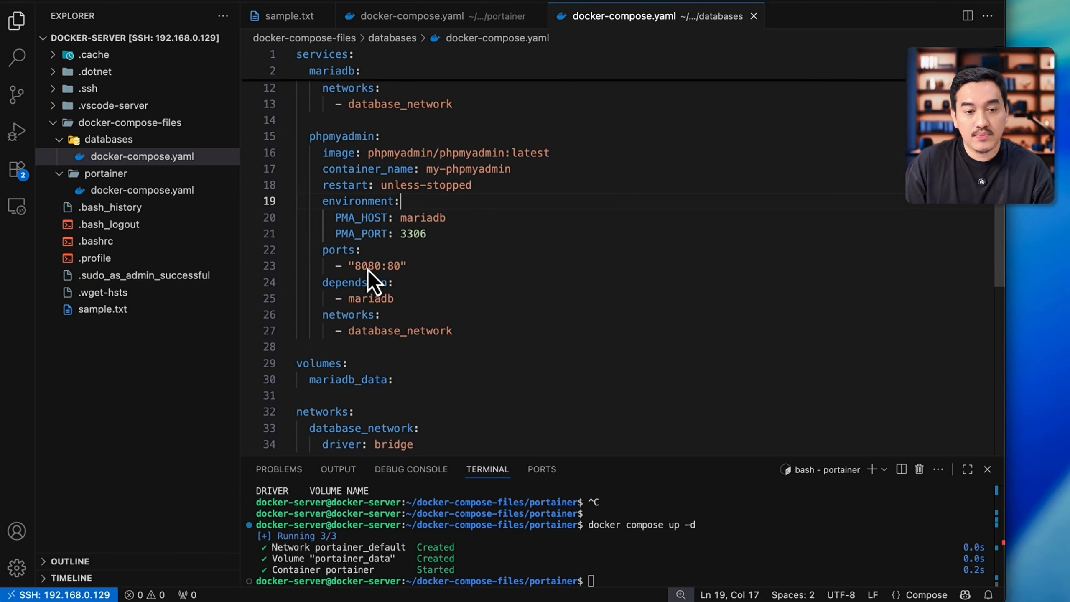
pyautogui.scroll(-1, 498, 321)
pyautogui.click(324, 308)
pyautogui.click(355, 324)
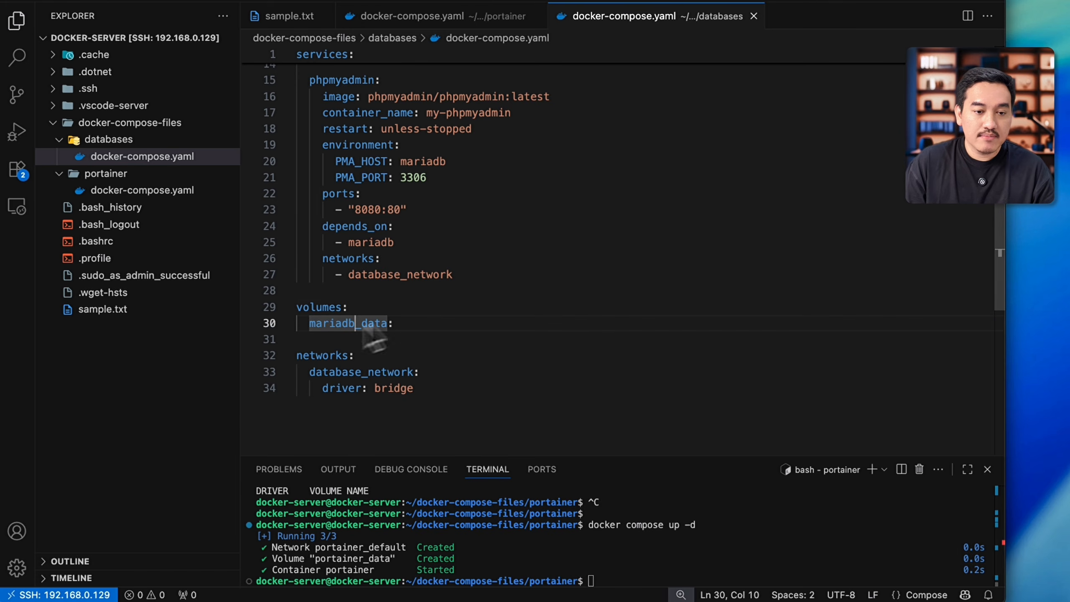
pyautogui.scroll(1, 468, 311)
pyautogui.doubleClick(348, 336)
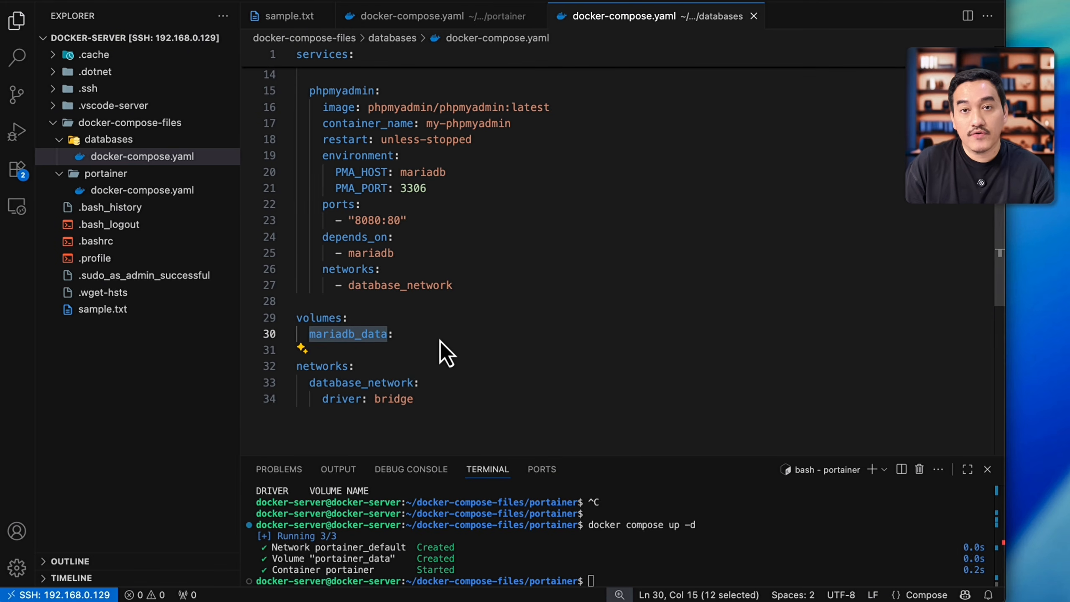
pyautogui.scroll(3, 440, 341)
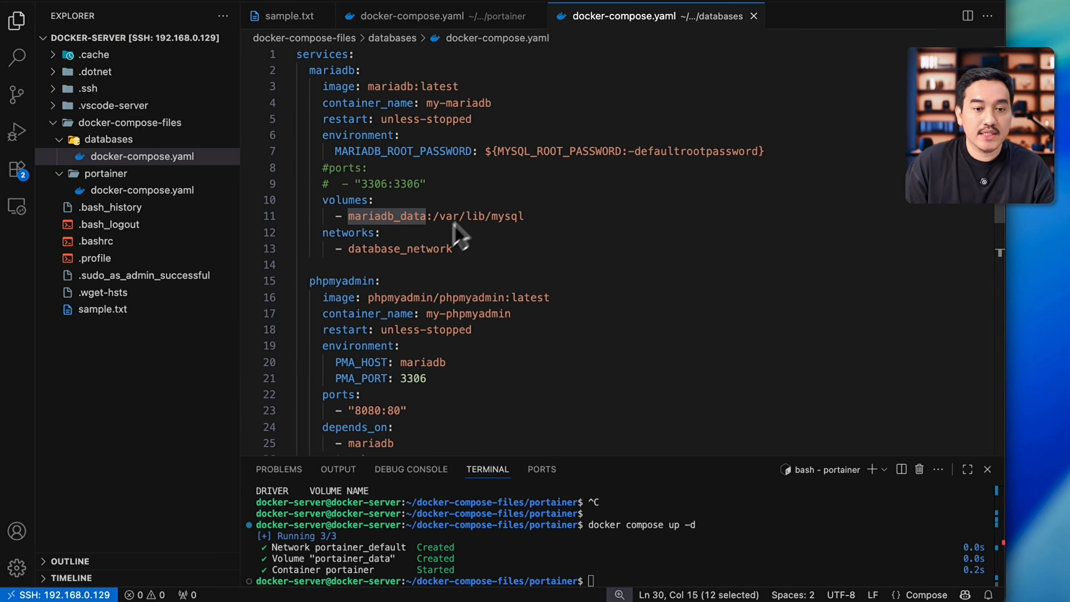
pyautogui.moveTo(432, 215); pyautogui.dragTo(498, 228)
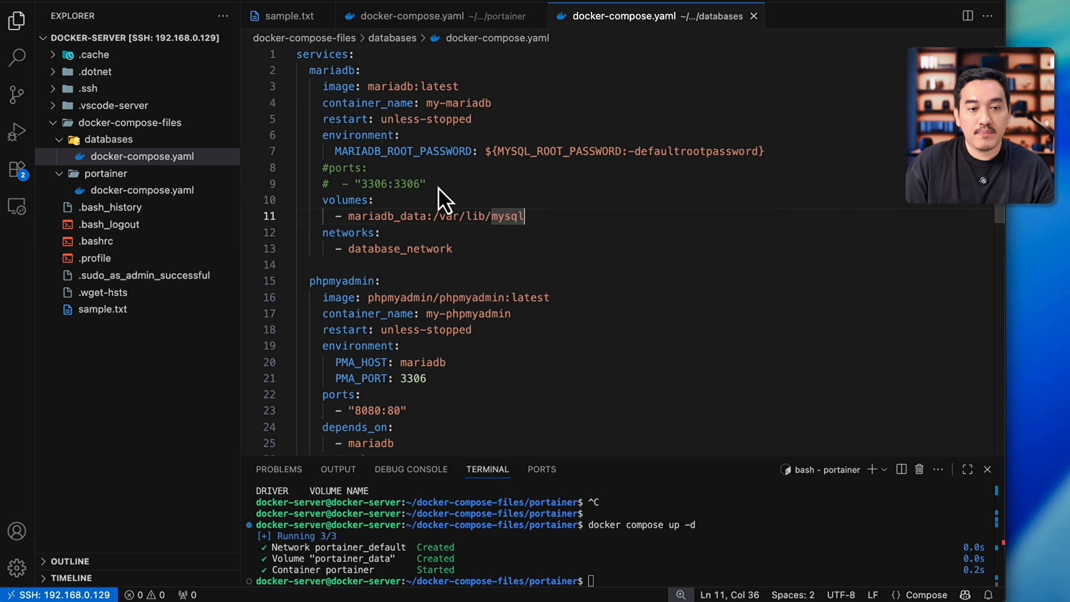
# Step: Review the mariadb service's commented-out ports lines and the phpmyadmin service's references to mariadb in the compose file
pyautogui.moveTo(438, 187); pyautogui.dragTo(319, 169)
pyautogui.hotkey('ctrl', '/')
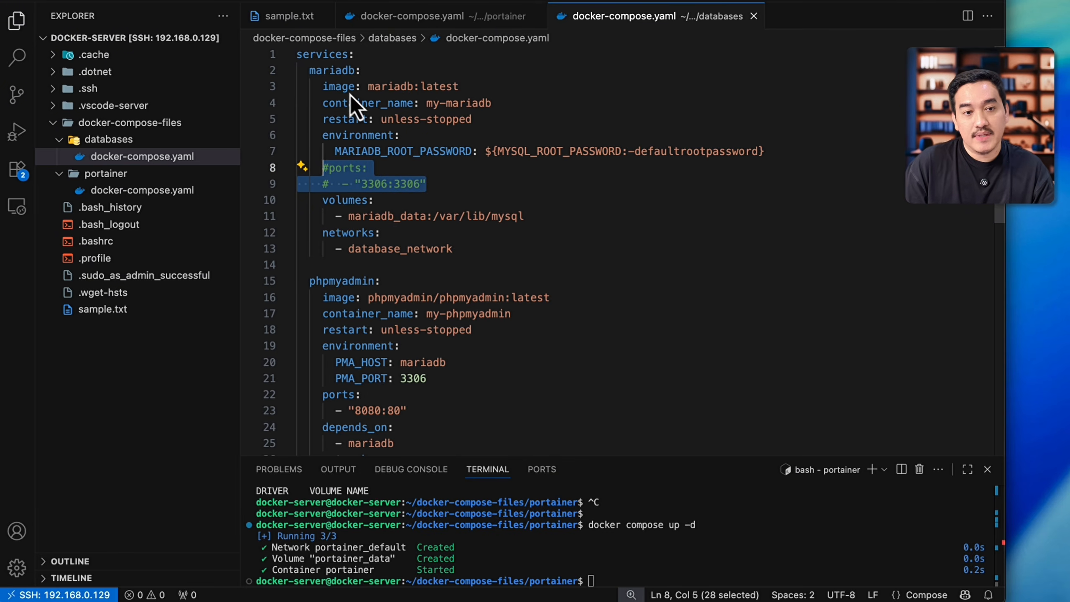
pyautogui.click(342, 70)
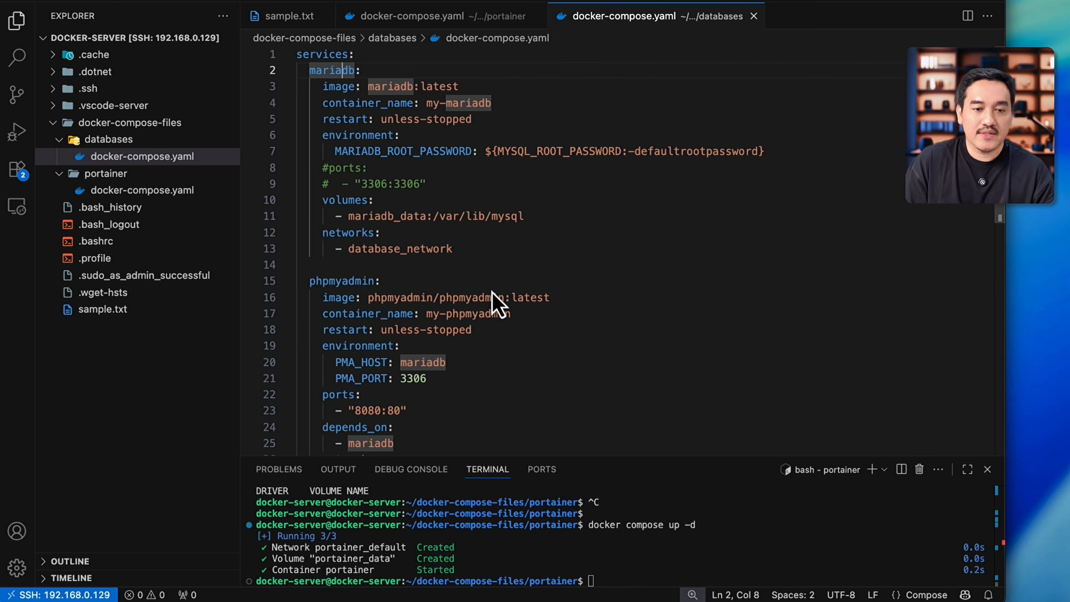
pyautogui.scroll(-3, 493, 304)
pyautogui.moveTo(306, 178); pyautogui.dragTo(474, 373)
pyautogui.click(474, 373)
pyautogui.doubleClick(369, 310)
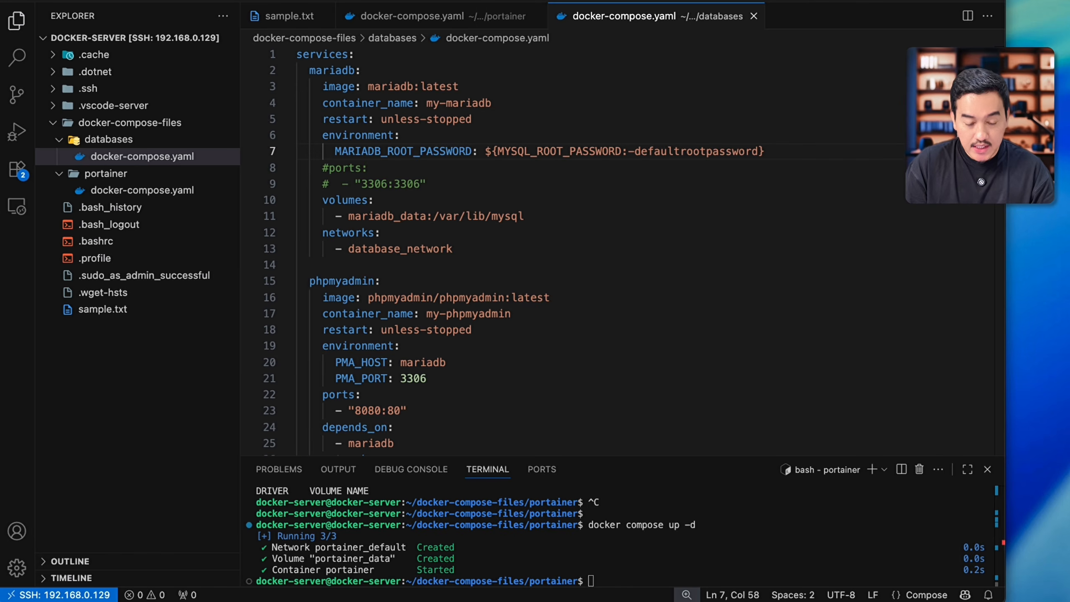
# Step: Create a .env file in the databases folder and paste in the MYSQL_ROOT_PASSWORD variable with the root password
pyautogui.click(126, 158)
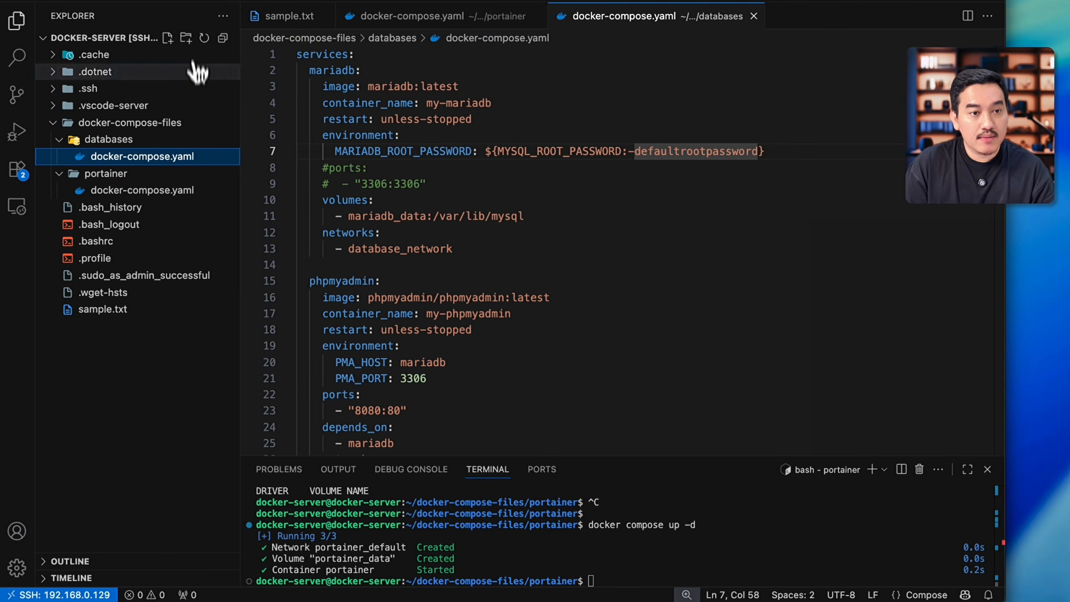
pyautogui.click(167, 38)
pyautogui.write('.env')
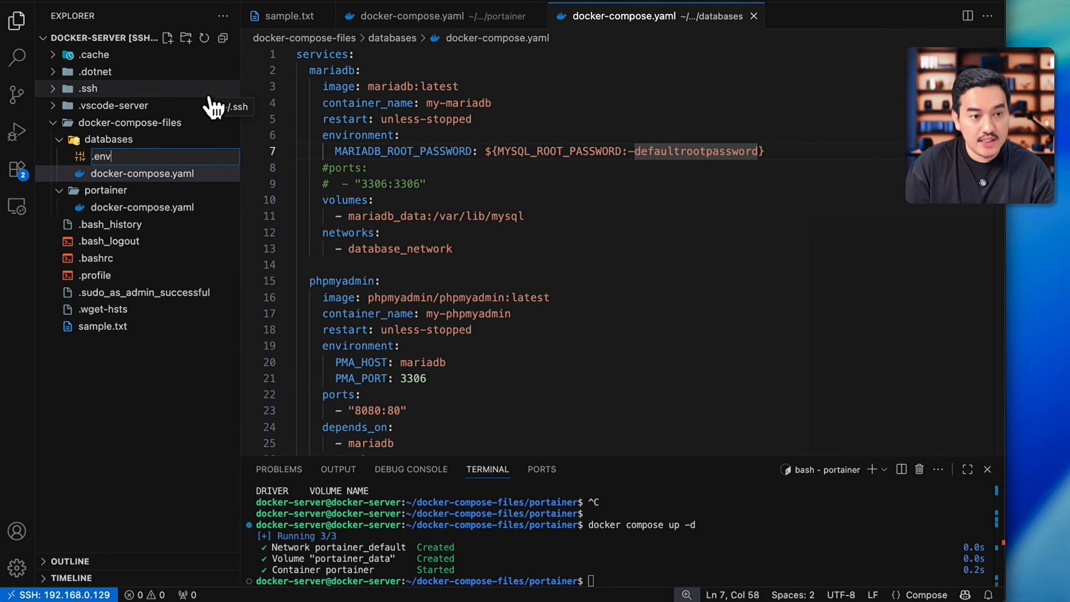
pyautogui.press('Return')
pyautogui.press('super+v')
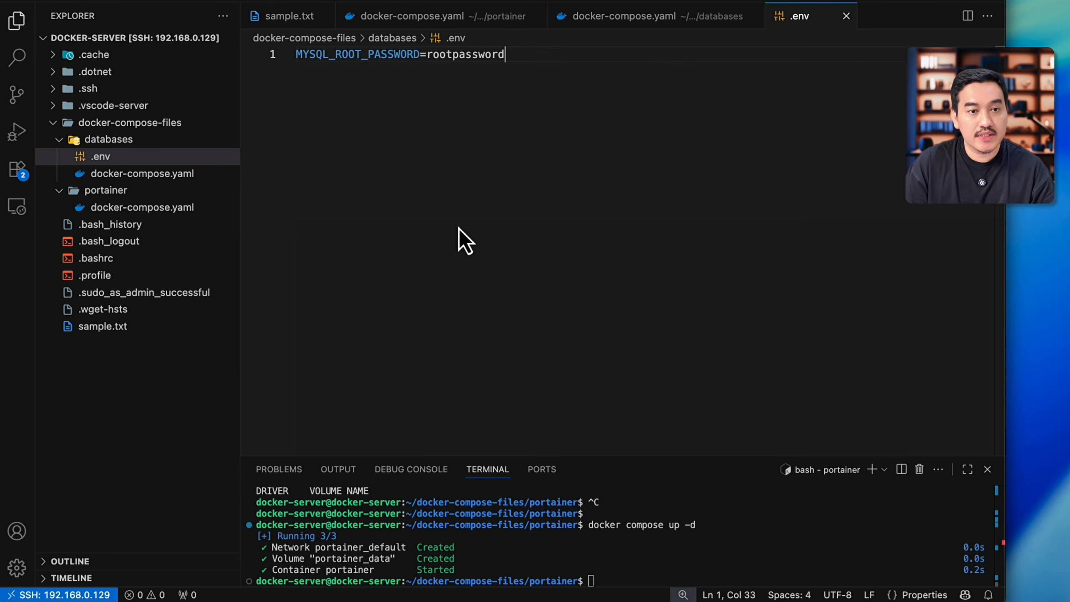
pyautogui.click(362, 59)
pyautogui.doubleClick(361, 59)
pyautogui.doubleClick(454, 59)
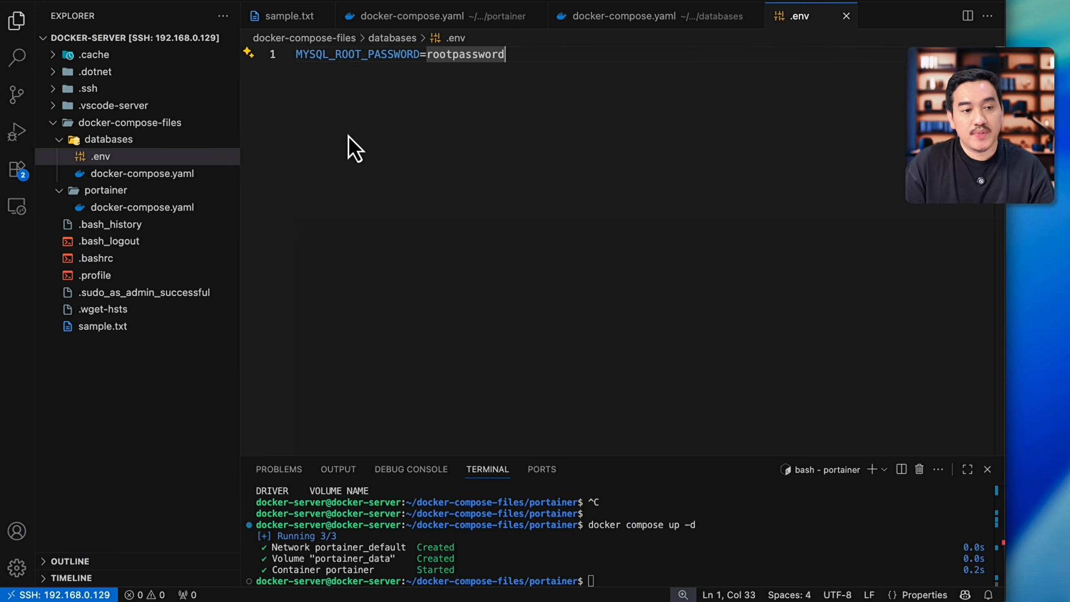
# Step: Compare the MYSQL_ROOT_PASSWORD reference in the databases compose file with the variable defined in .env
pyautogui.click(168, 173)
pyautogui.click(744, 219)
pyautogui.doubleClick(526, 155)
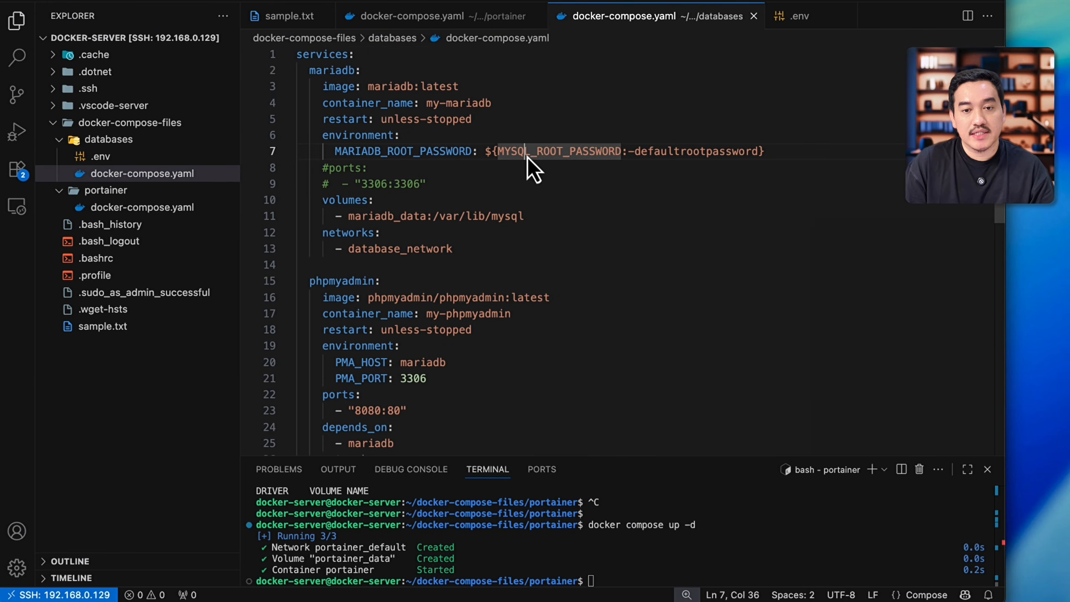
pyautogui.click(181, 156)
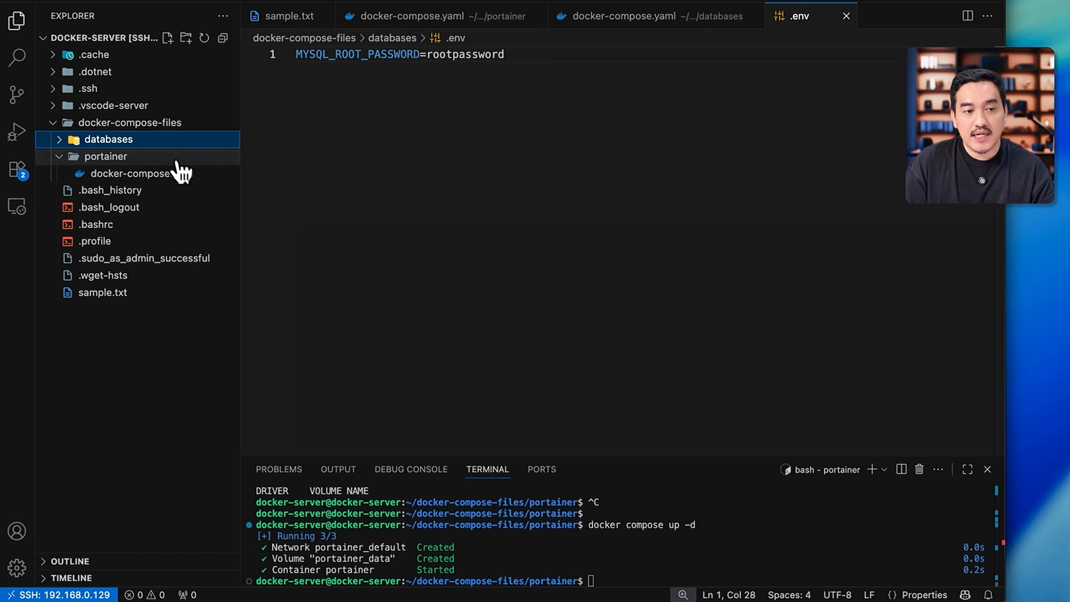
pyautogui.click(179, 173)
# Step: List the terminal's current folder contents with ls and print its path with pwd
pyautogui.write('ls')
pyautogui.press('Return')
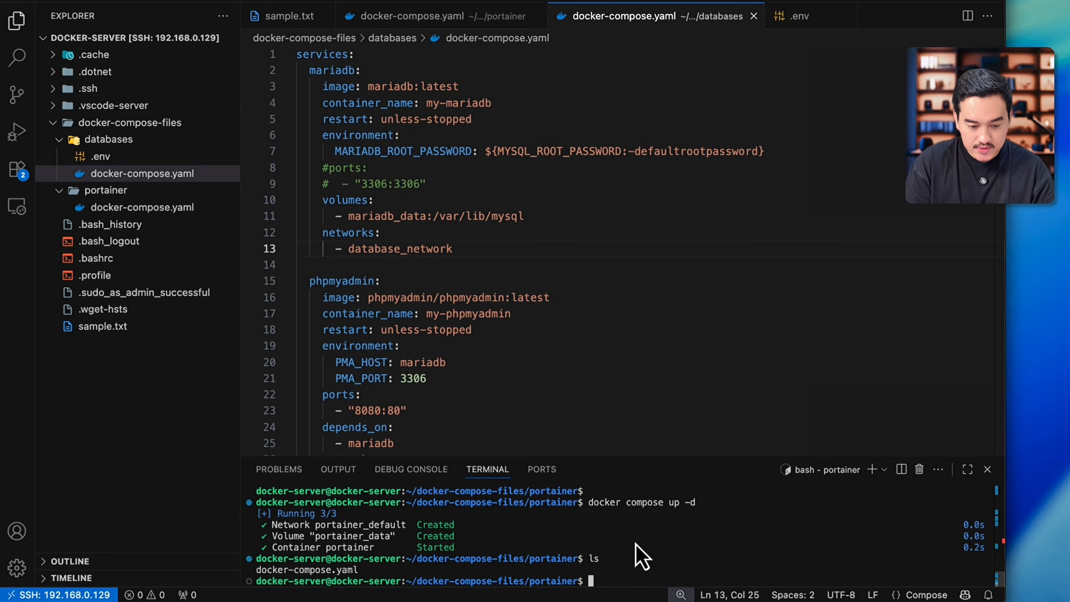
pyautogui.write('pwd')
pyautogui.press('Return')
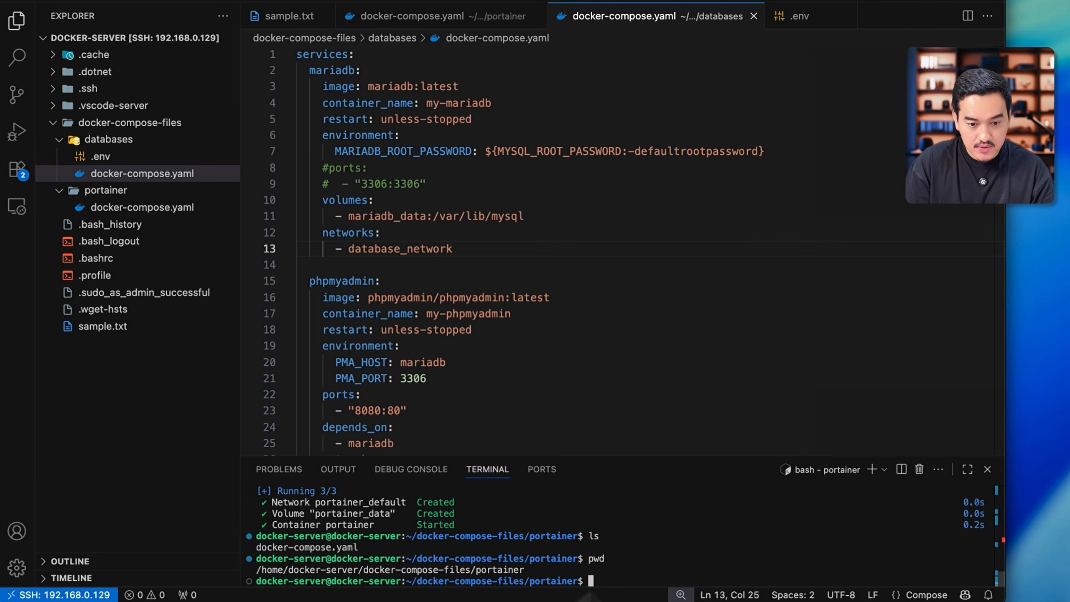
# Step: Change the terminal's working directory from portainer to the sibling databases folder and list its contents
pyautogui.write('cd ..')
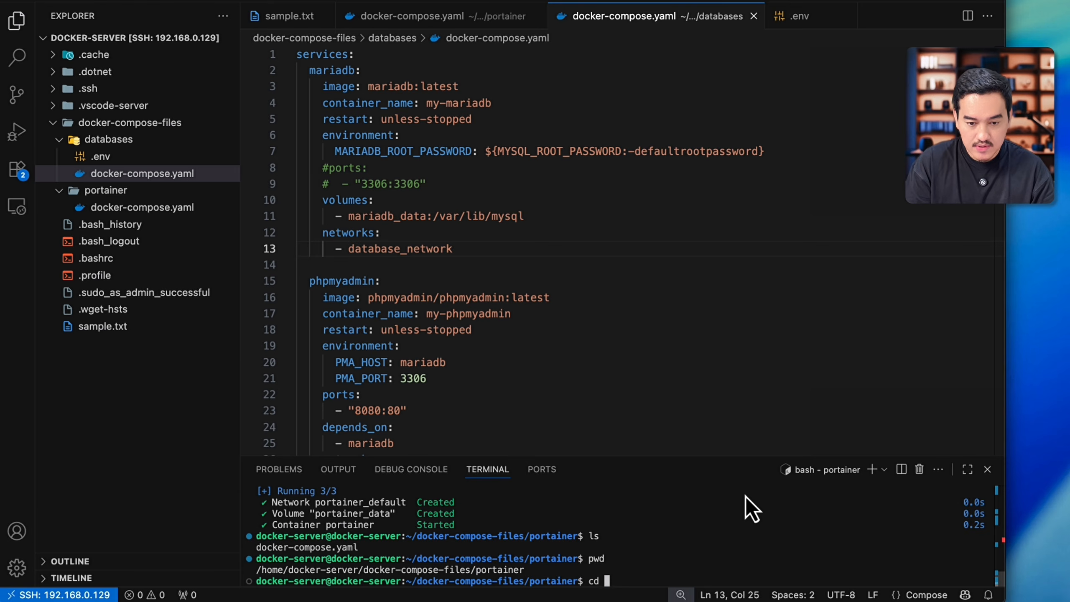
pyautogui.press('Return')
pyautogui.write('cd dat')
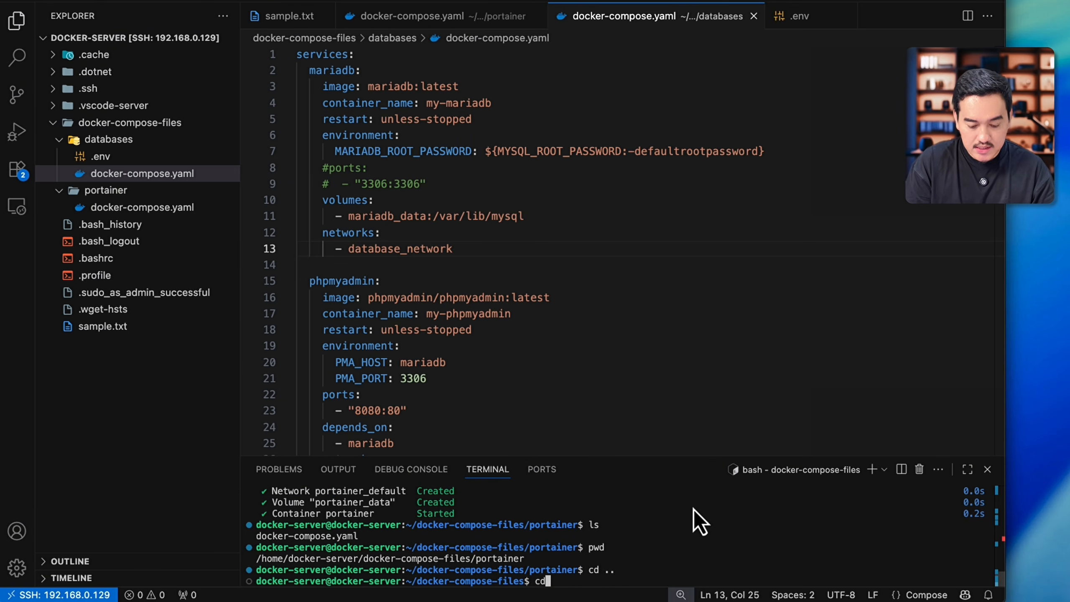
pyautogui.press('Tab')
pyautogui.press('Return')
pyautogui.write('ls')
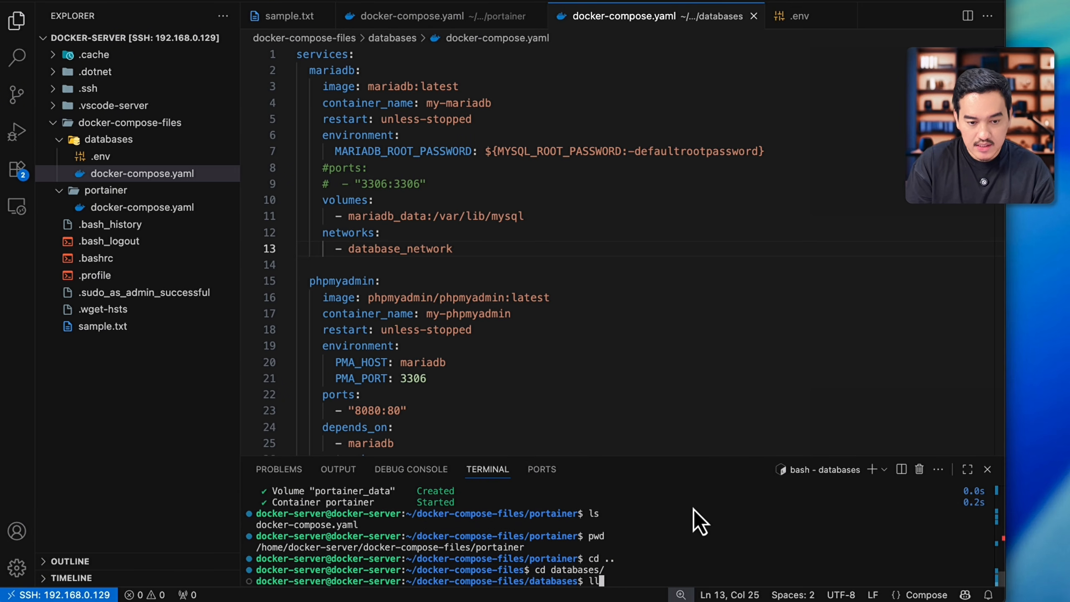
pyautogui.press('Return')
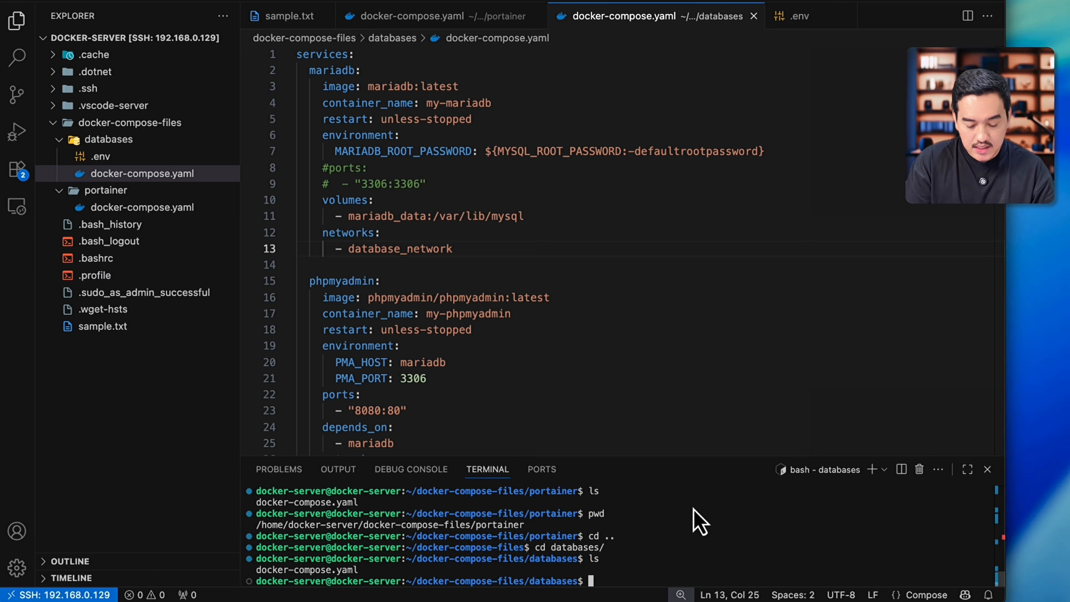
# Step: Start the MariaDB and phpMyAdmin stack in detached mode with docker compose up -d
pyautogui.write('docker compose')
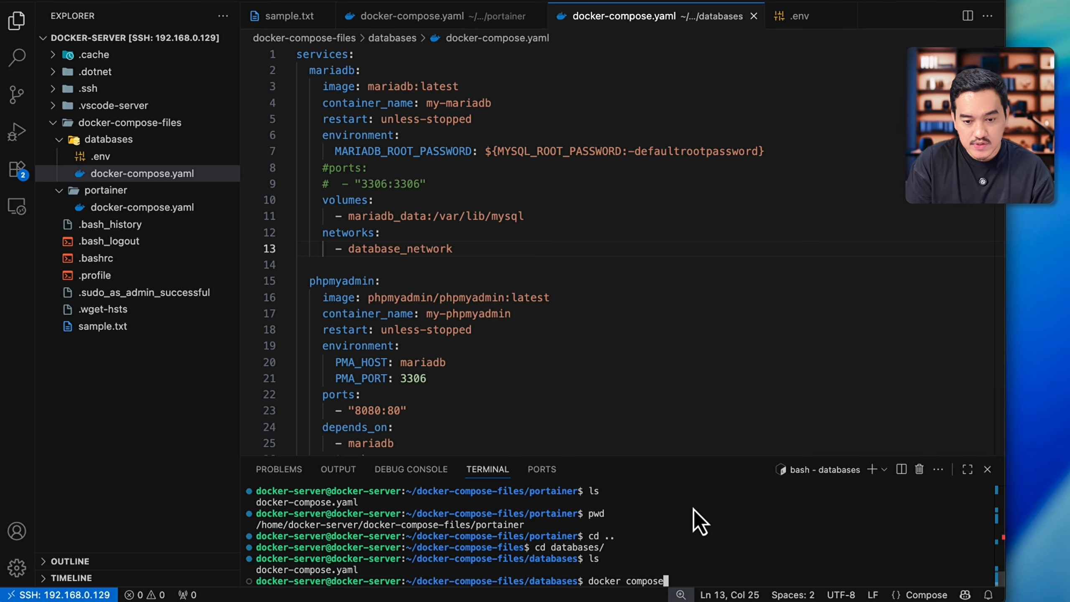
pyautogui.write(' up -d')
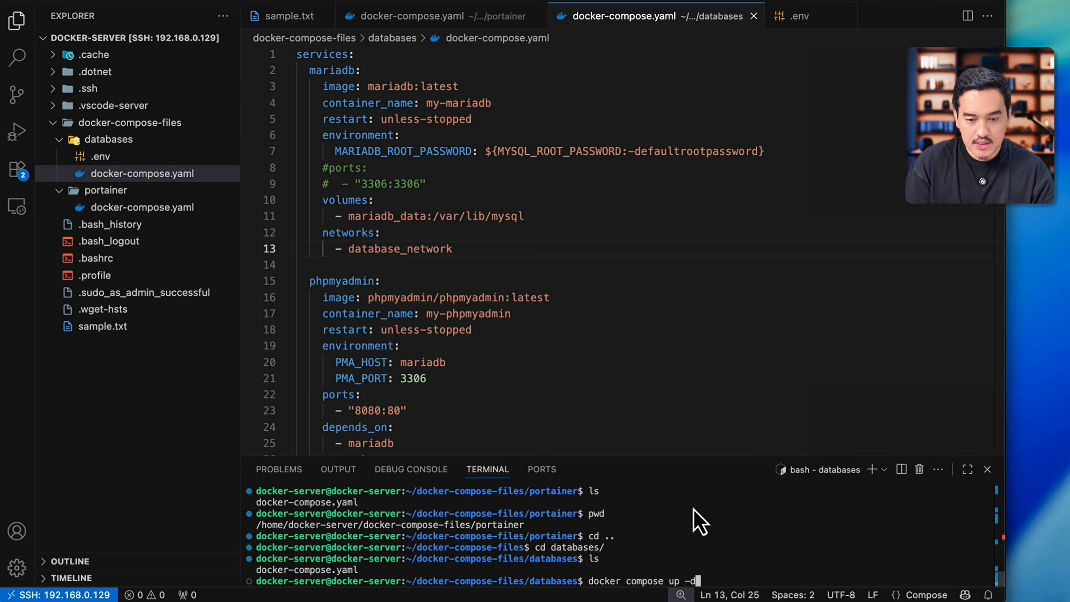
pyautogui.press('Return')
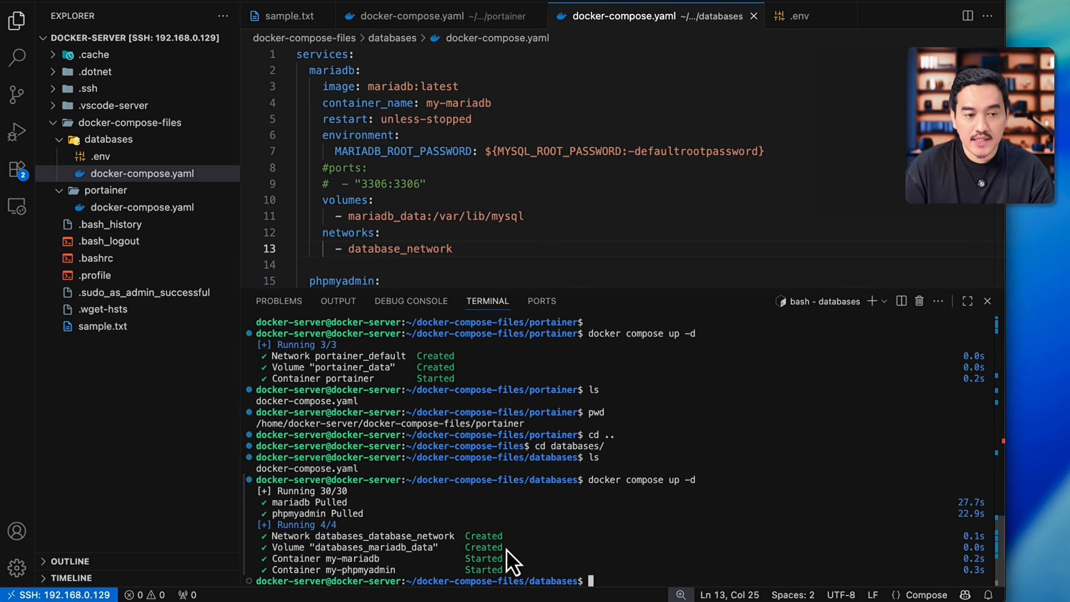
# Step: Check phpMyAdmin's published host port in the compose file and open 192.168.0.129:8080 in the browser
pyautogui.scroll(-5, 507, 249)
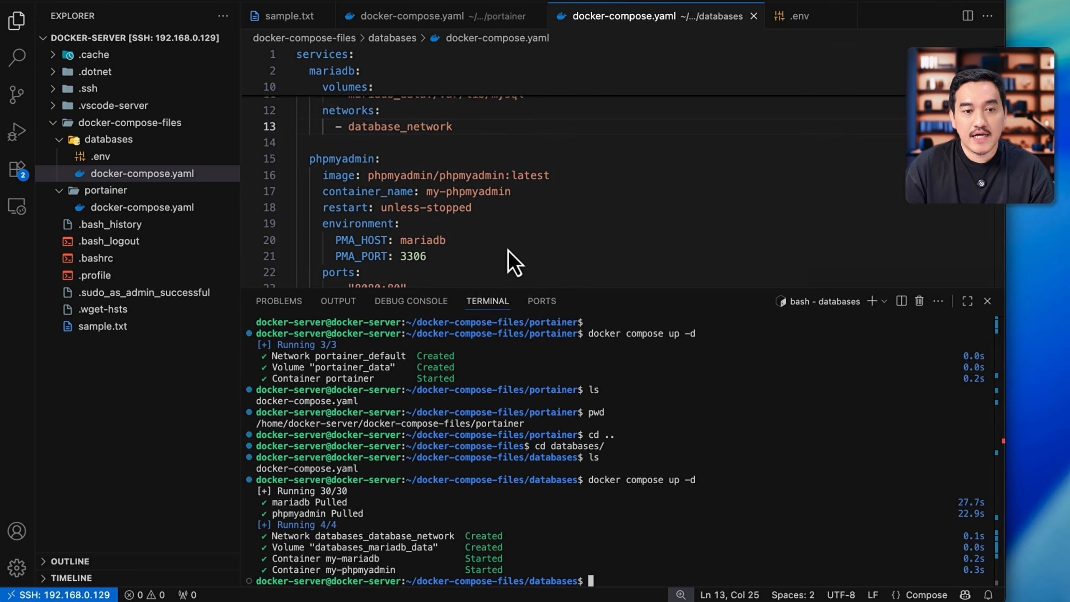
pyautogui.scroll(-2, 430, 234)
pyautogui.doubleClick(368, 186)
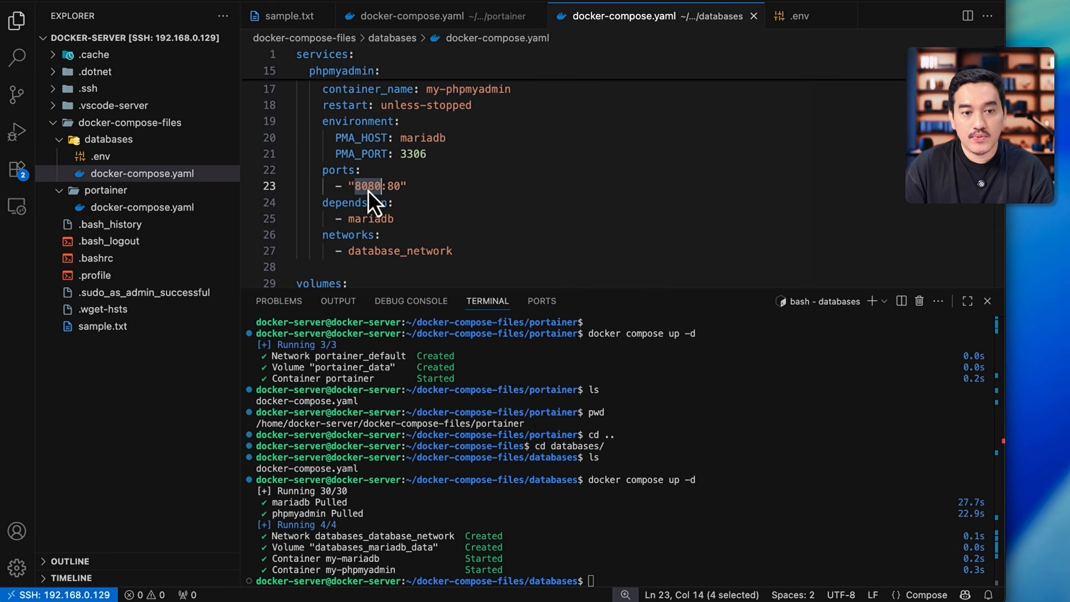
pyautogui.scroll(1, 480, 208)
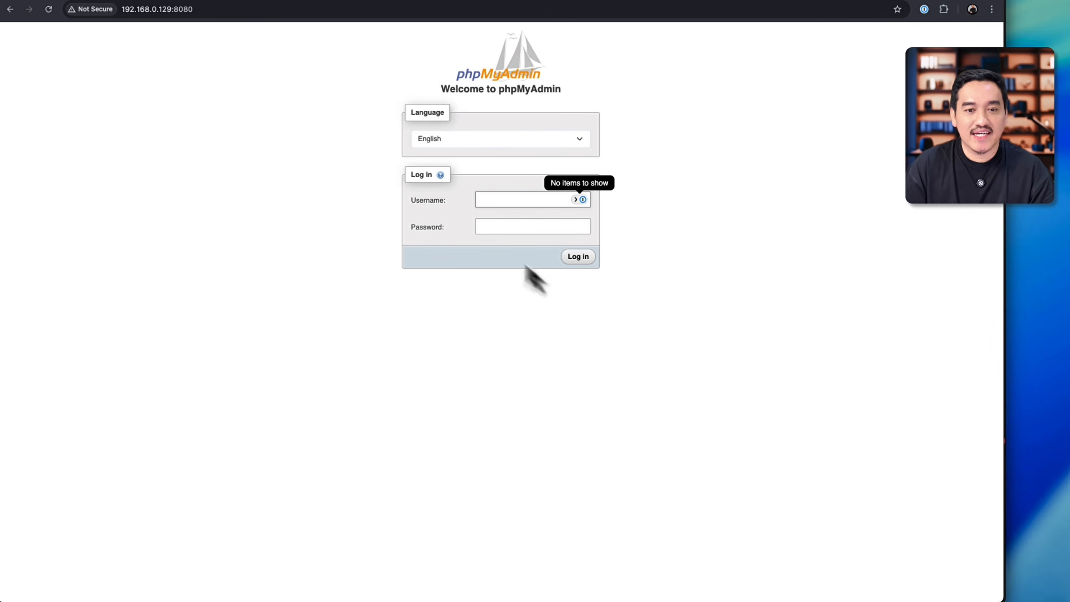
# Step: Log in to phpMyAdmin with username root and the database root password
pyautogui.write('root')
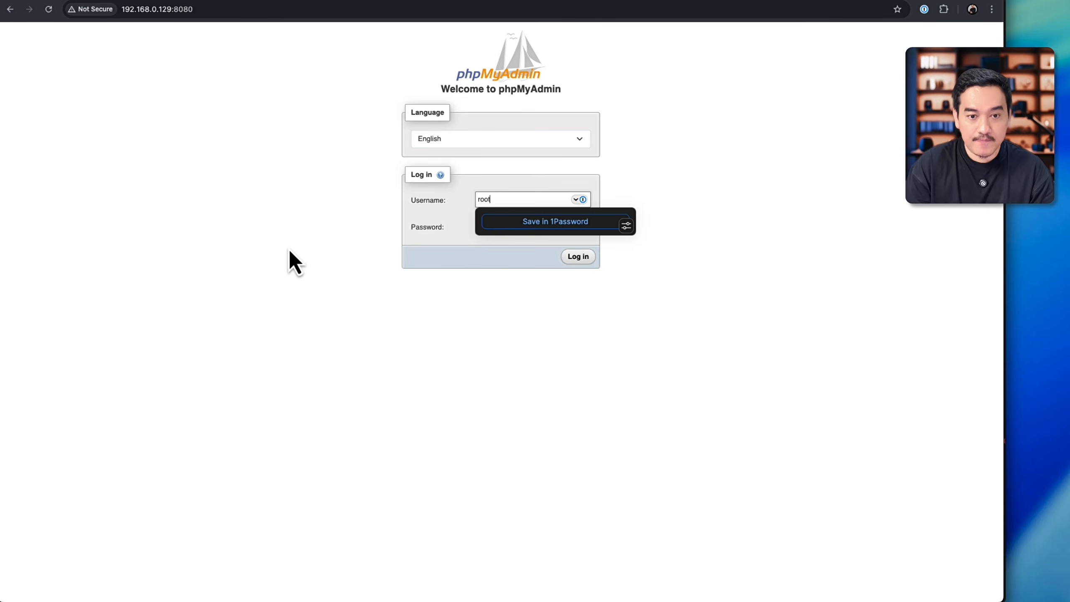
pyautogui.press('Tab')
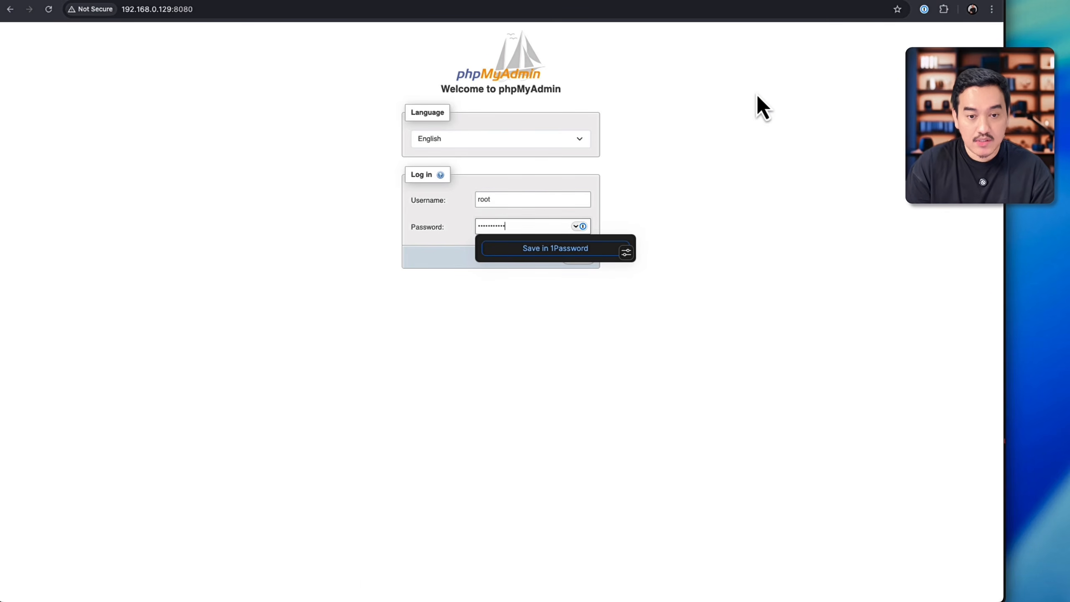
pyautogui.click(583, 262)
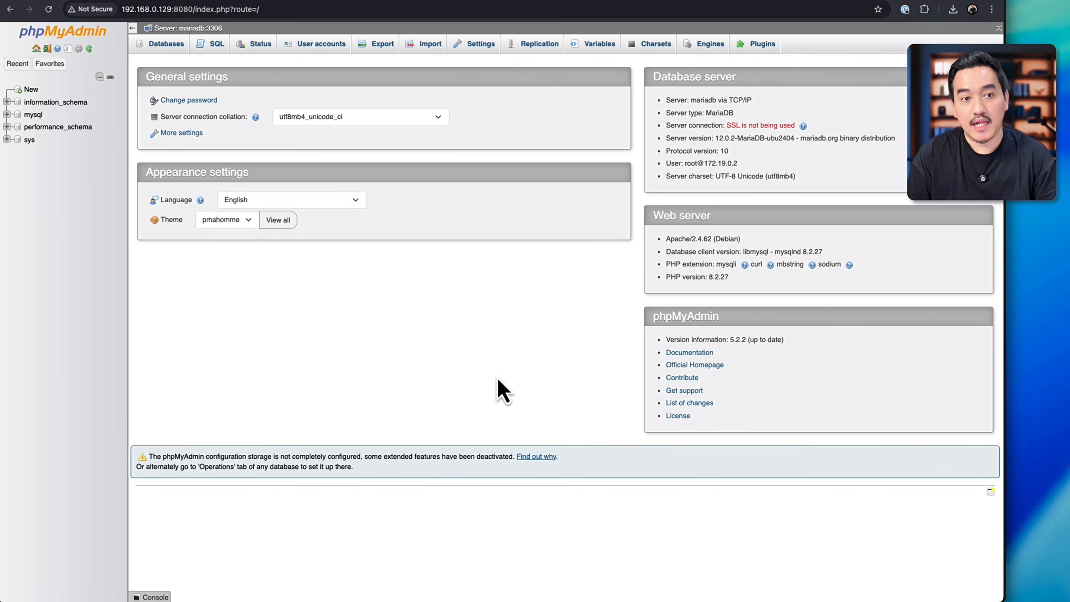
# Step: Switch back to Visual Studio Code, print the terminal's working directory and change it to docker-compose-files/databases
pyautogui.click(352, 4)
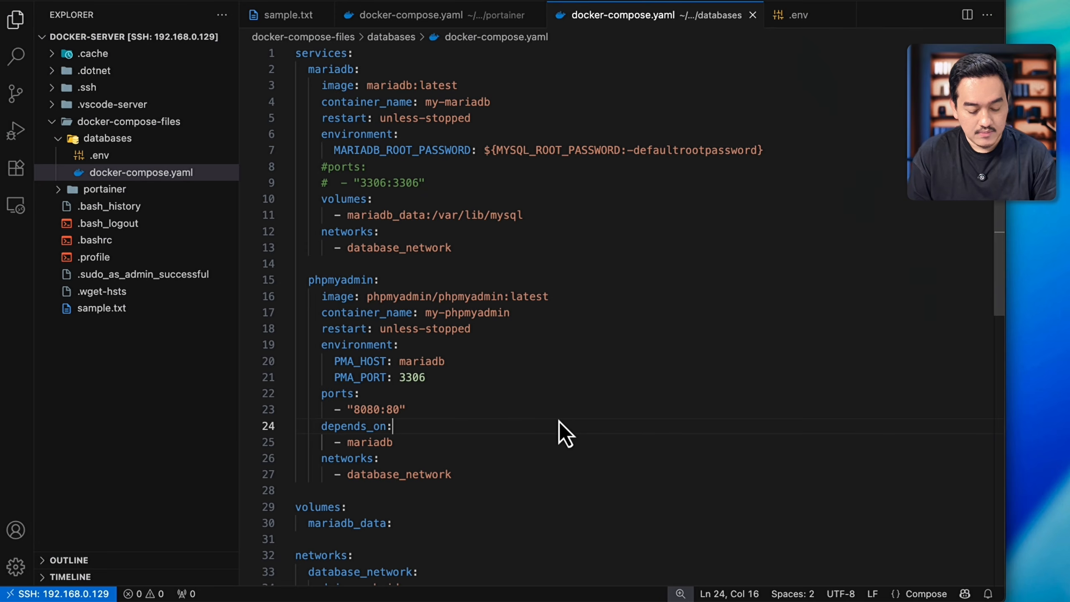
pyautogui.write('pwd')
pyautogui.press('Return')
pyautogui.write('cd ')
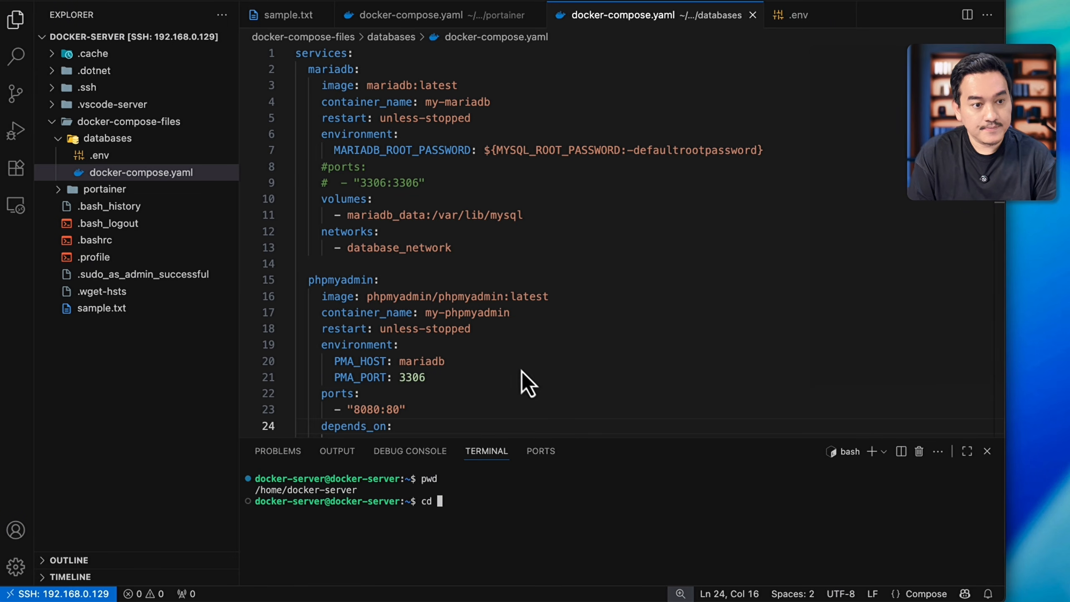
pyautogui.write('doc')
pyautogui.press('Tab')
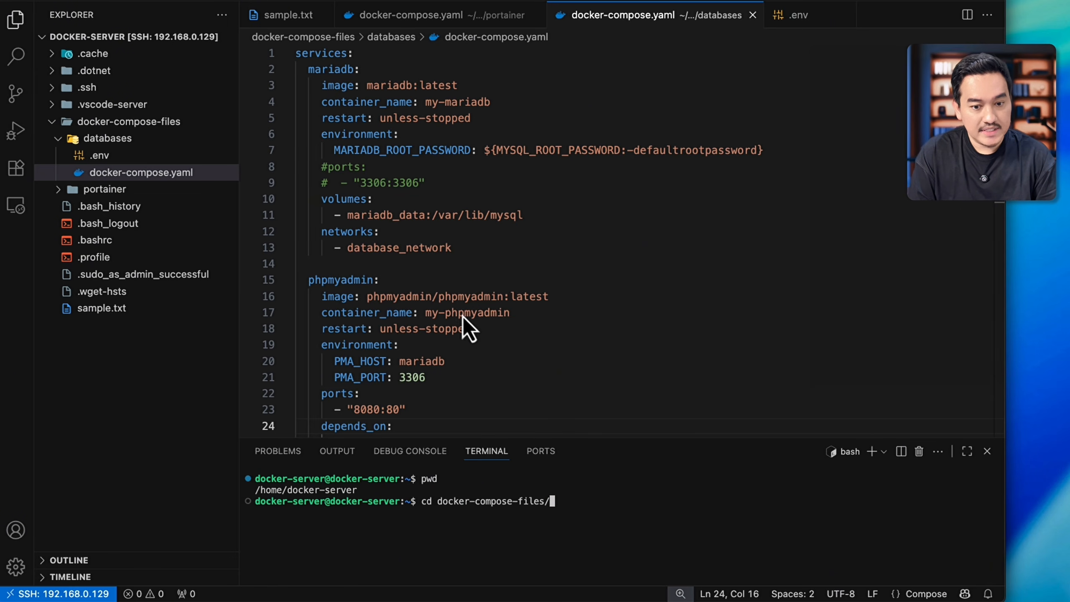
pyautogui.write('data')
pyautogui.press('Tab')
pyautogui.press('Return')
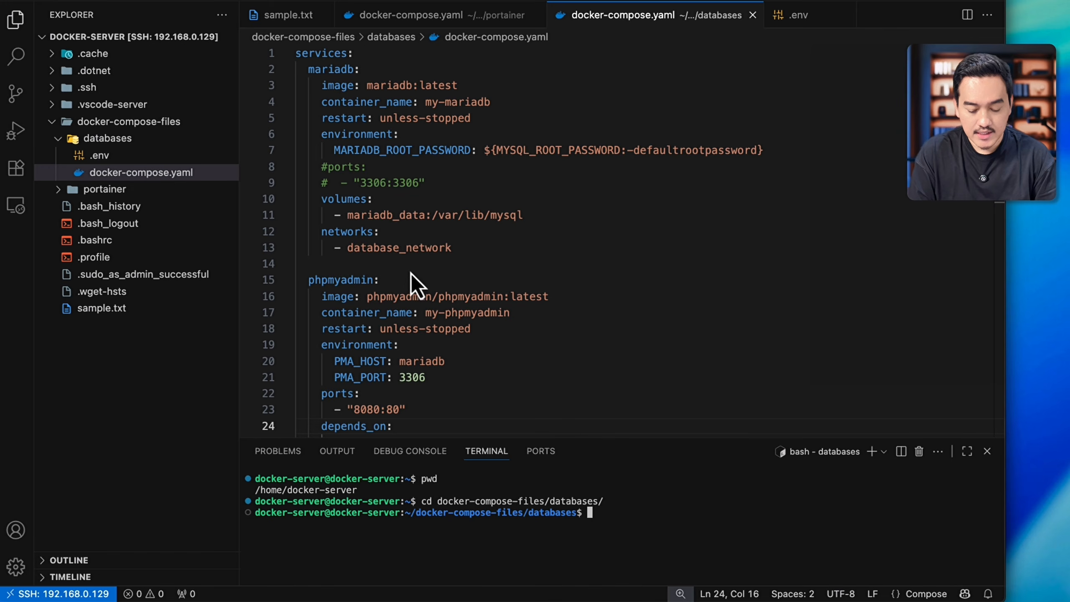
# Step: Stop and remove the MariaDB and phpMyAdmin stack from the databases folder with docker compose down
pyautogui.write('doc')
pyautogui.press('BackSpace')
pyautogui.press('BackSpace')
pyautogui.press('BackSpace')
pyautogui.write('doc')
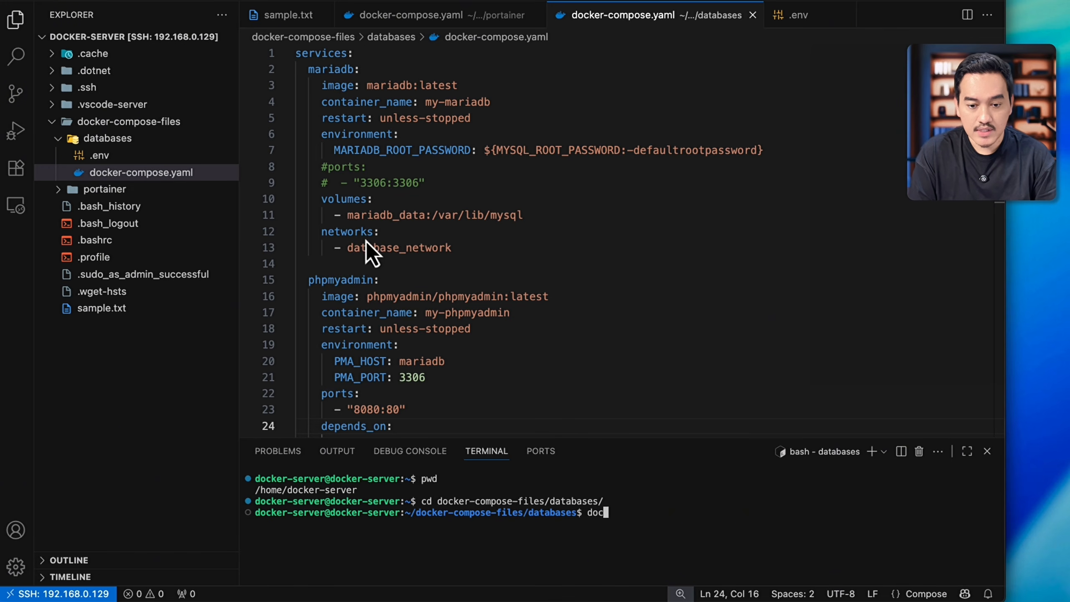
pyautogui.write('ker compose down')
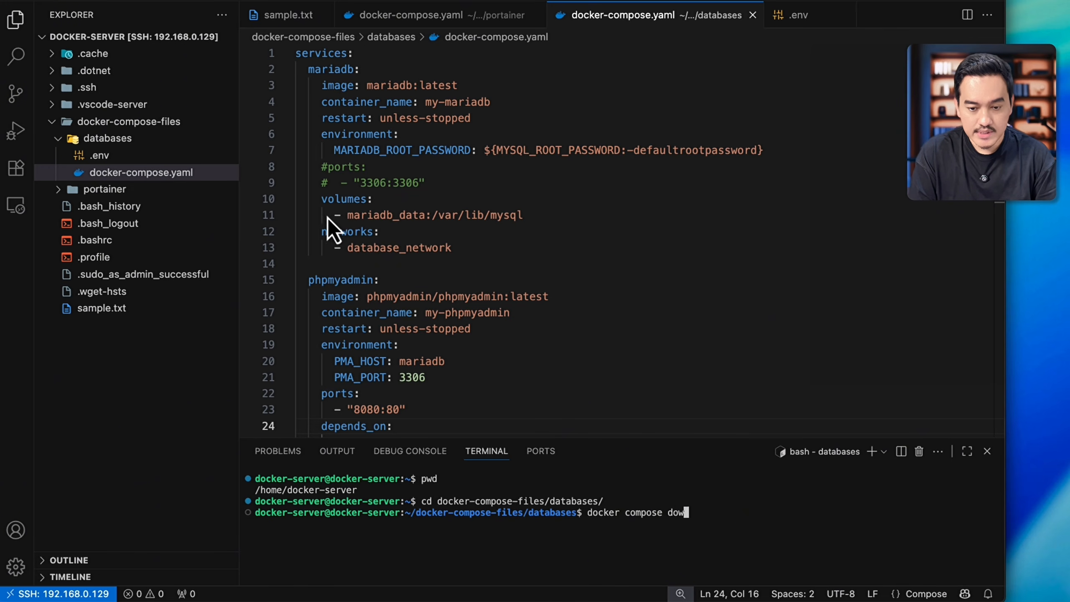
pyautogui.press('Return')
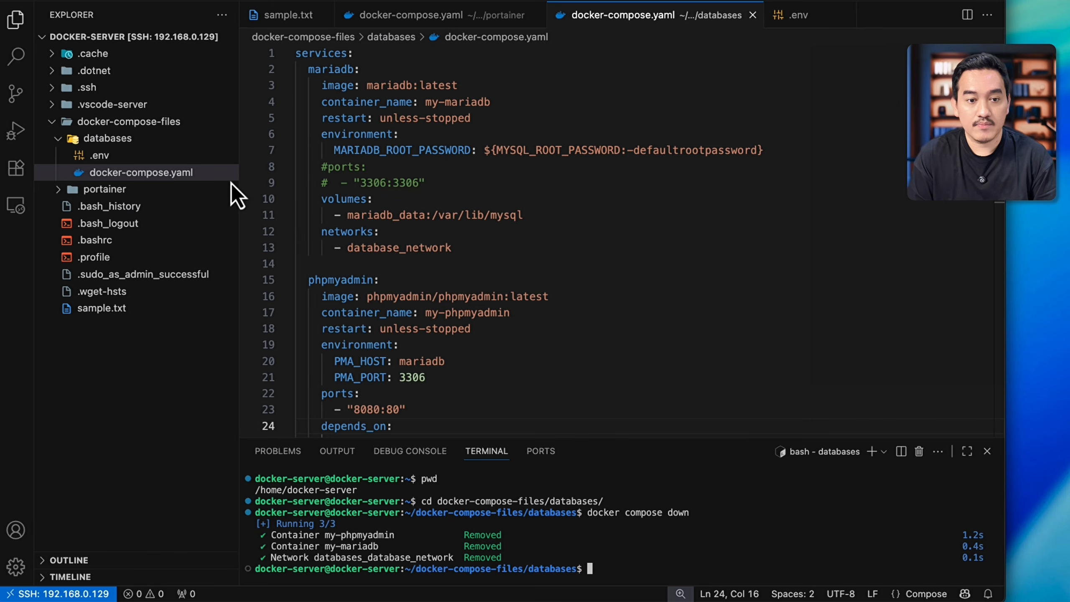
# Step: Switch to Portainer in the browser and check the local environment's container list and image list
pyautogui.press('super+Tab')
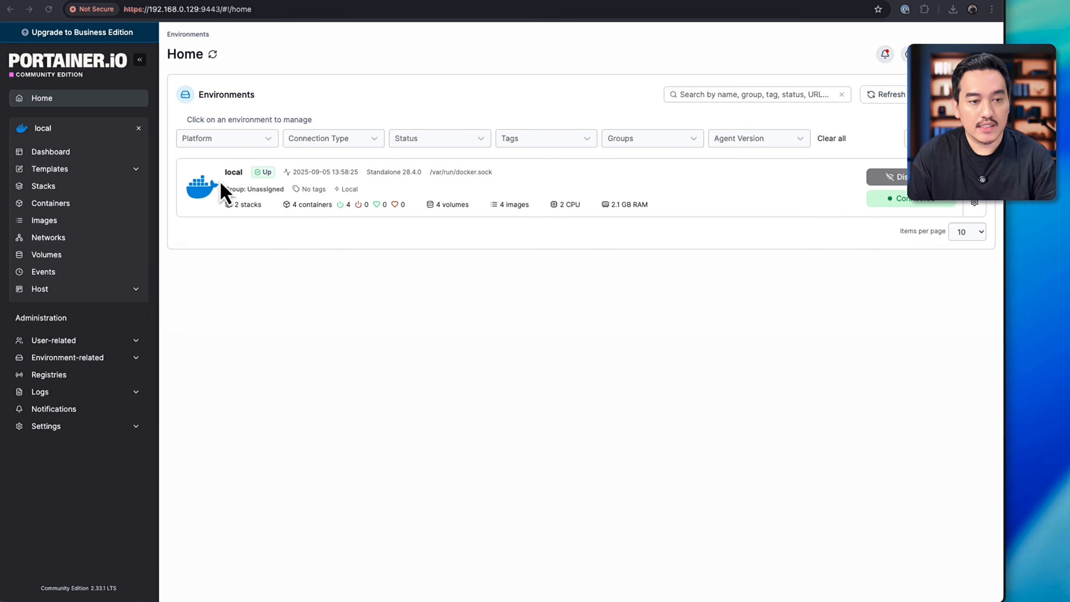
pyautogui.click(221, 181)
pyautogui.click(75, 202)
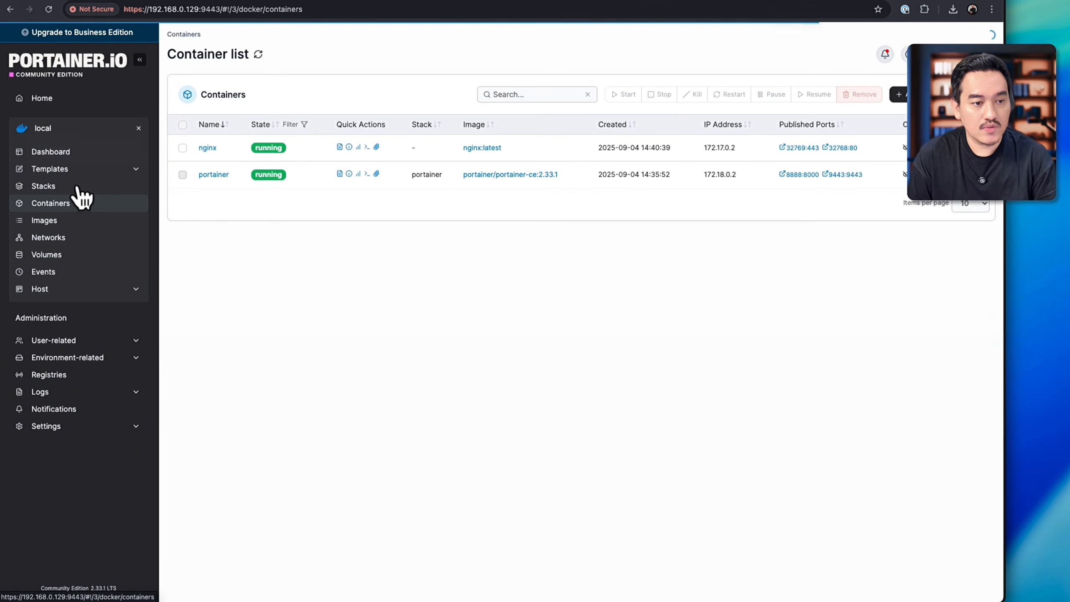
pyautogui.click(79, 220)
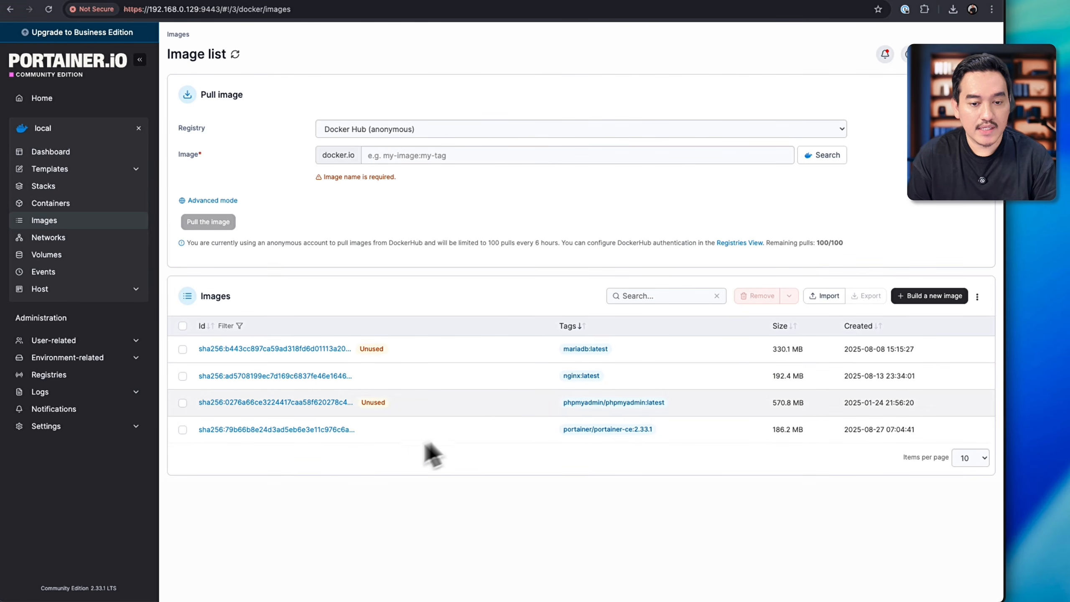
# Step: Remove the unused databases_mariadb_data volume from the local environment
pyautogui.click(47, 254)
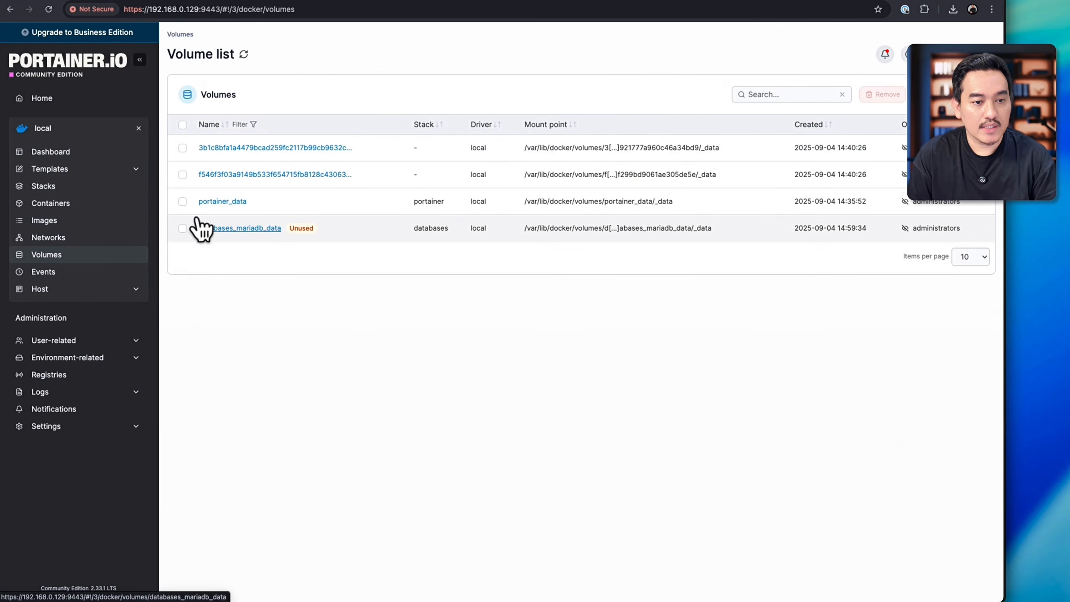
pyautogui.click(183, 228)
pyautogui.click(884, 95)
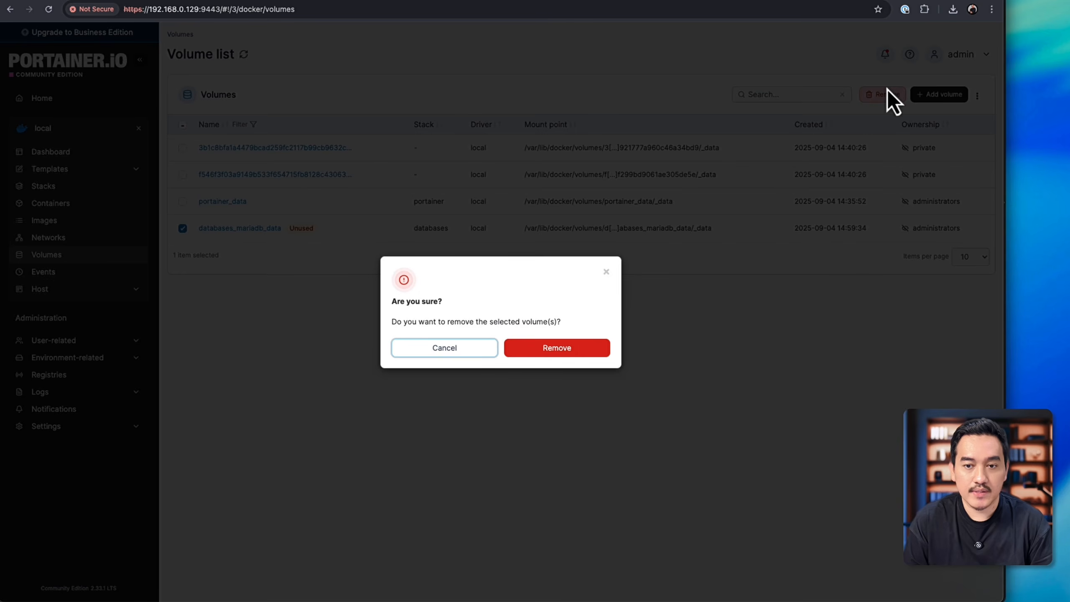
pyautogui.click(596, 344)
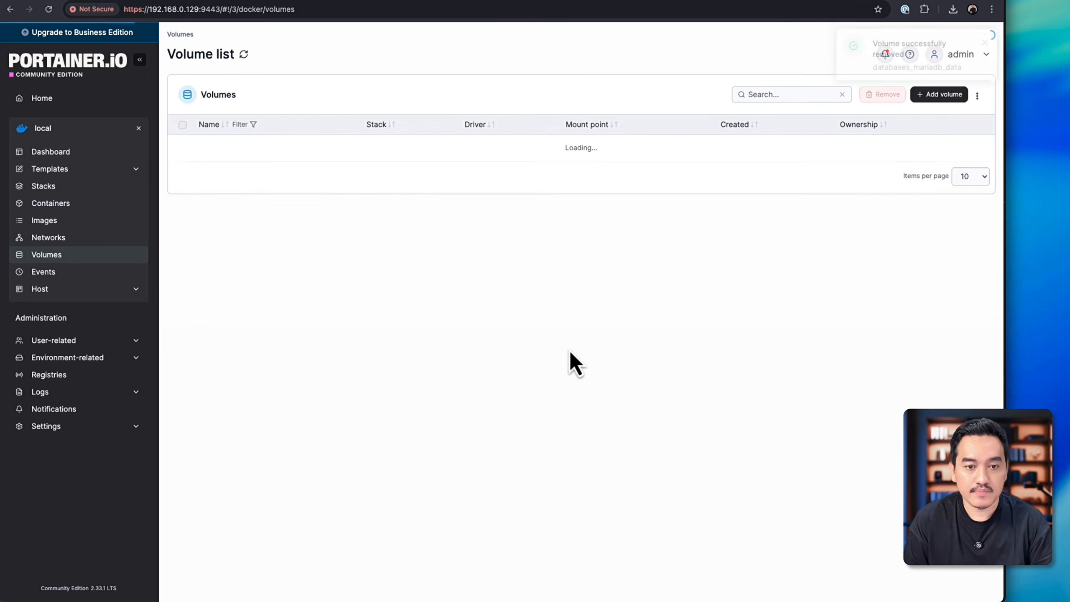
# Step: Create a new Portainer stack named databases and paste the MariaDB and phpMyAdmin compose content into its web editor
pyautogui.click(57, 191)
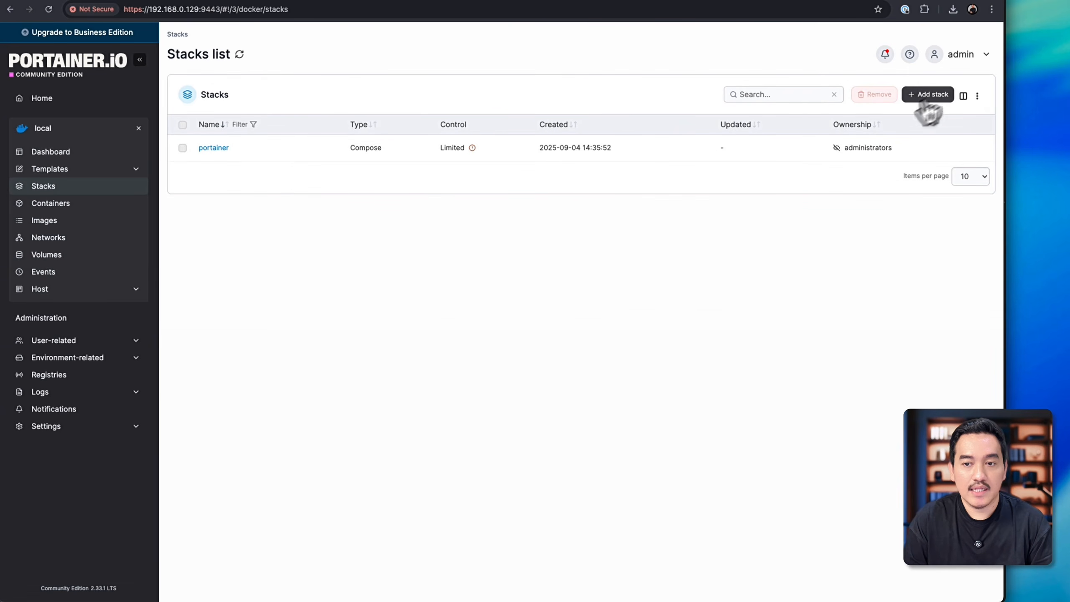
pyautogui.click(924, 96)
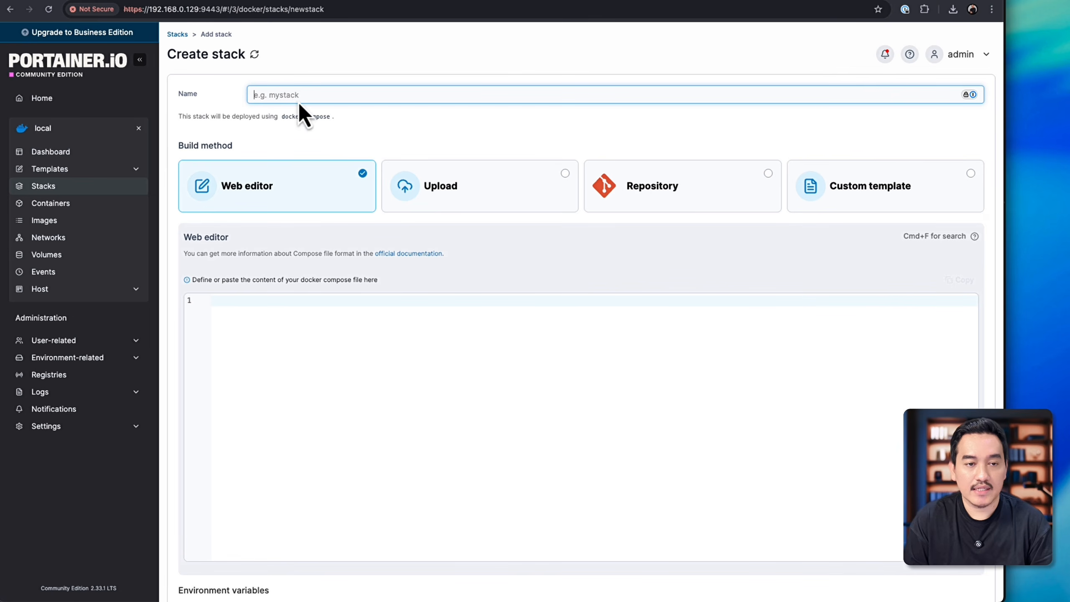
pyautogui.write('database')
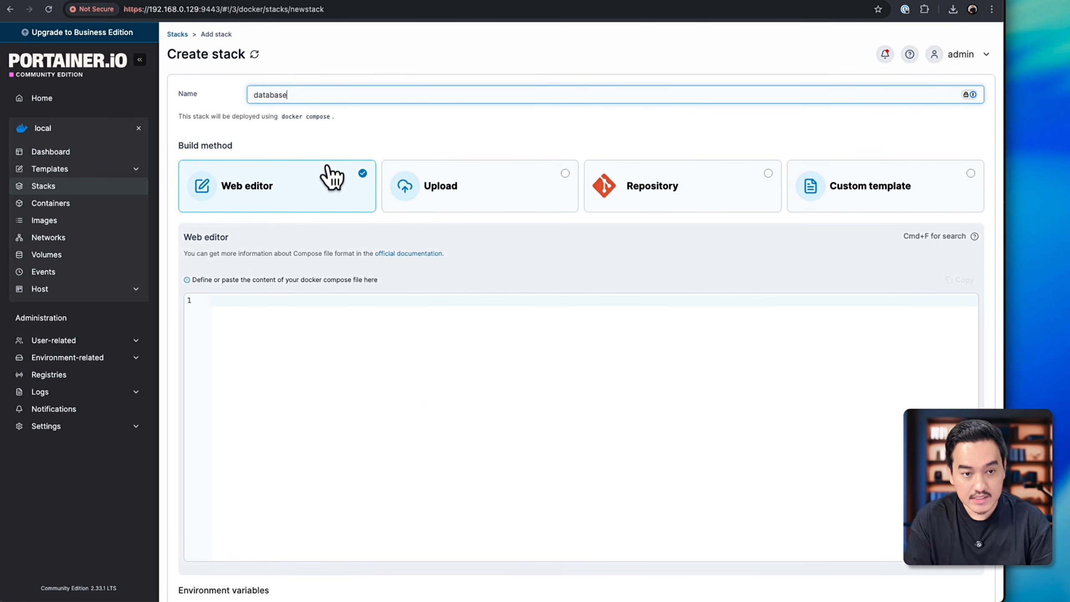
pyautogui.write('s')
pyautogui.click(326, 400)
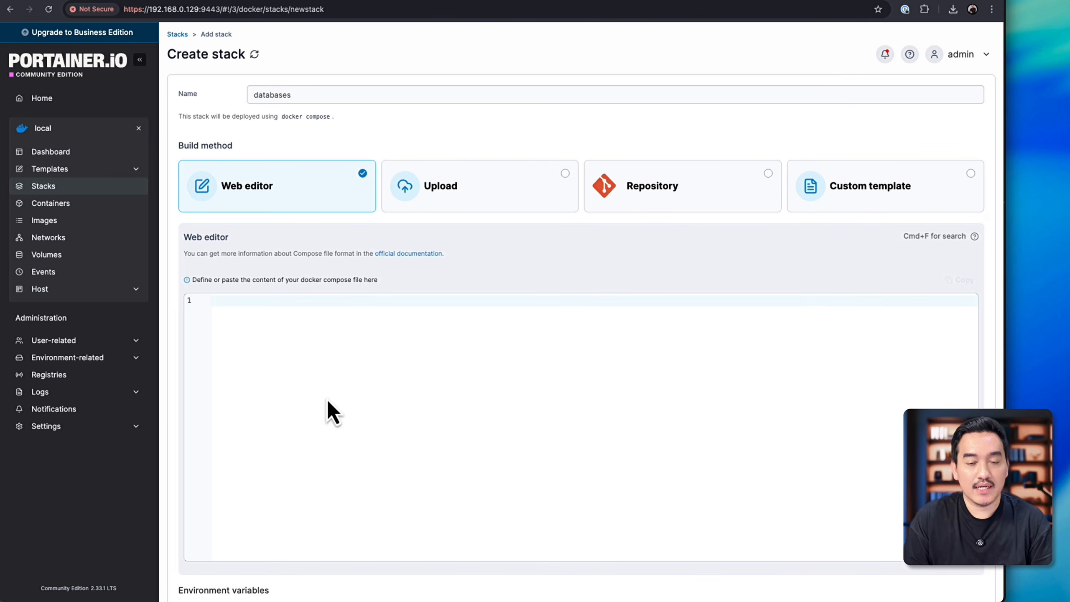
pyautogui.press('super+v')
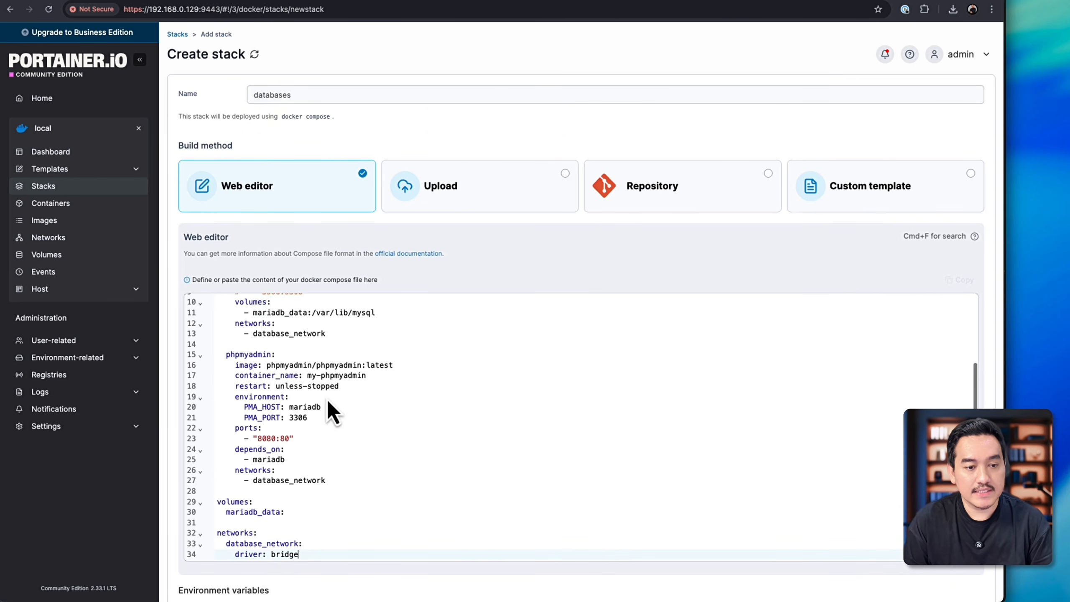
# Step: Add the environment variable MYSQL_ROOT_PASSWORD to the stack, copying its name from the compose content, and enter the database root password as its value
pyautogui.scroll(2, 405, 384)
pyautogui.doubleClick(376, 364)
pyautogui.hotkey('ctrl', 'c')
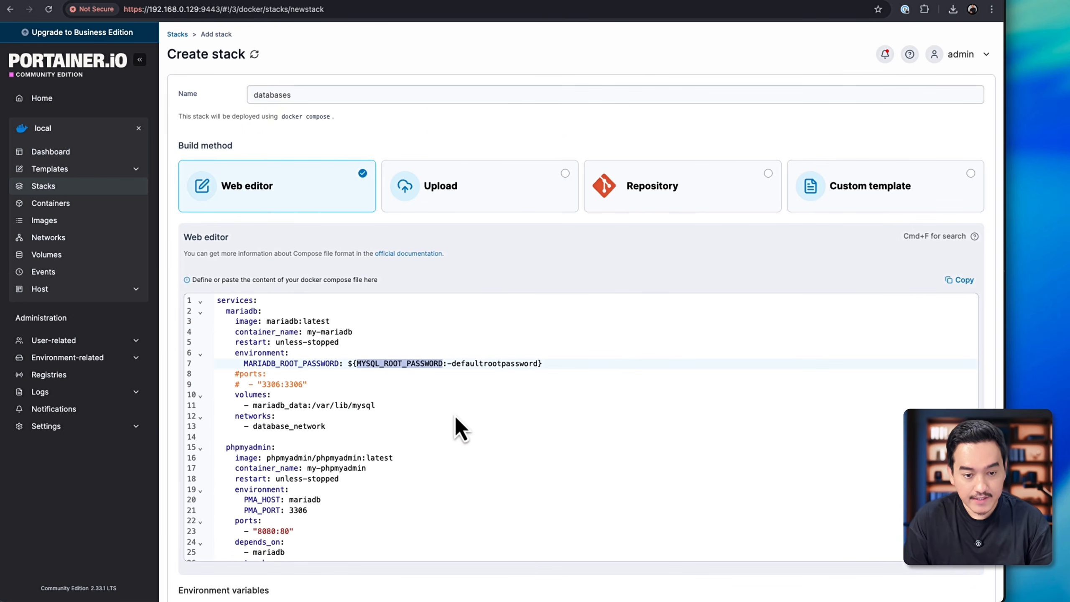
pyautogui.scroll(-1, 455, 415)
pyautogui.scroll(-8, 455, 415)
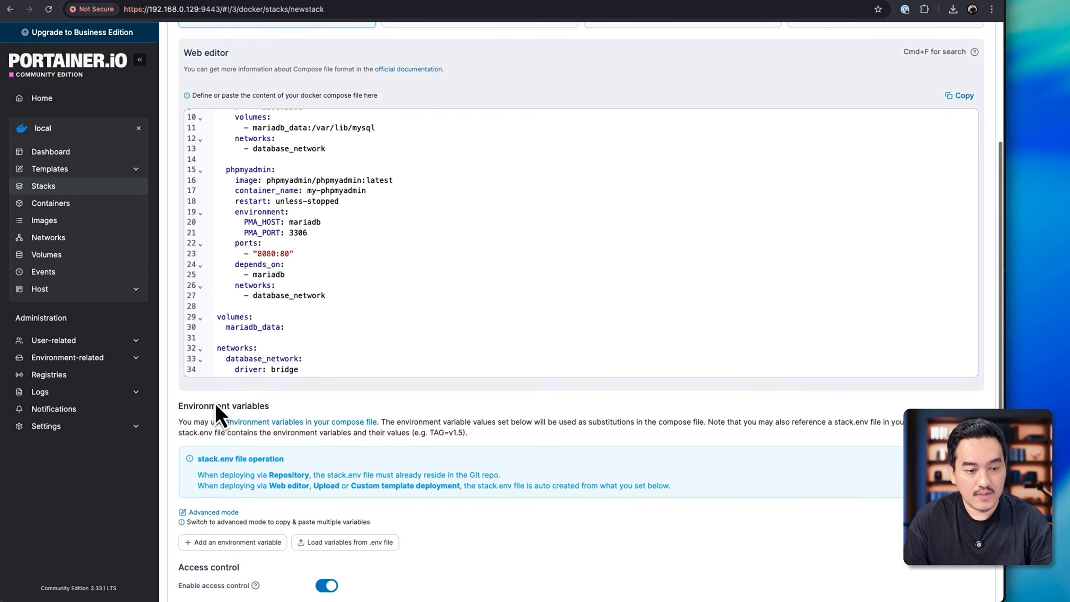
pyautogui.scroll(-2, 219, 409)
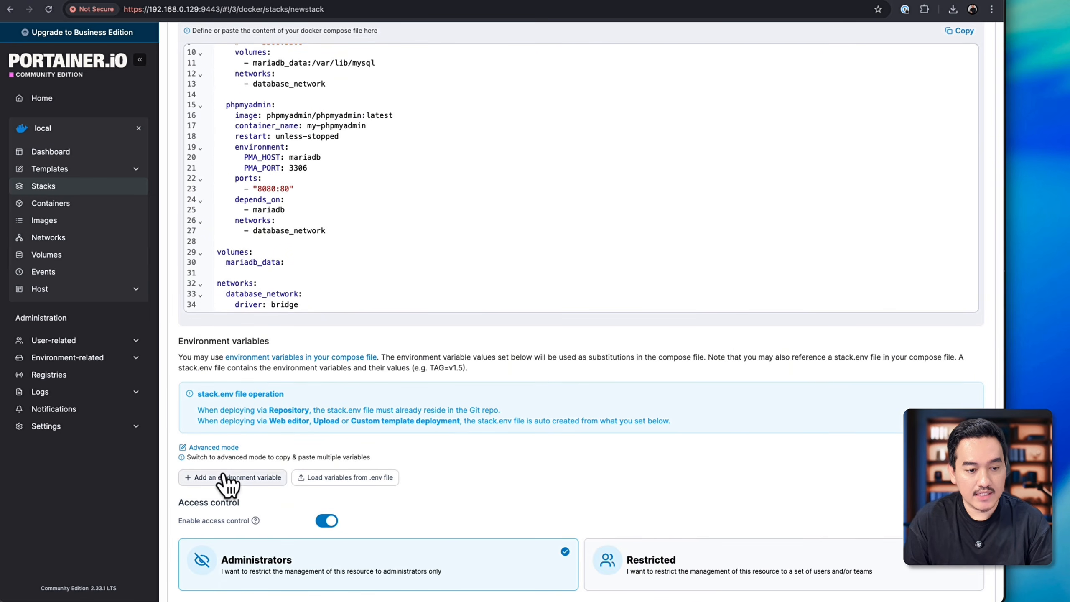
pyautogui.scroll(-2, 226, 483)
pyautogui.click(232, 406)
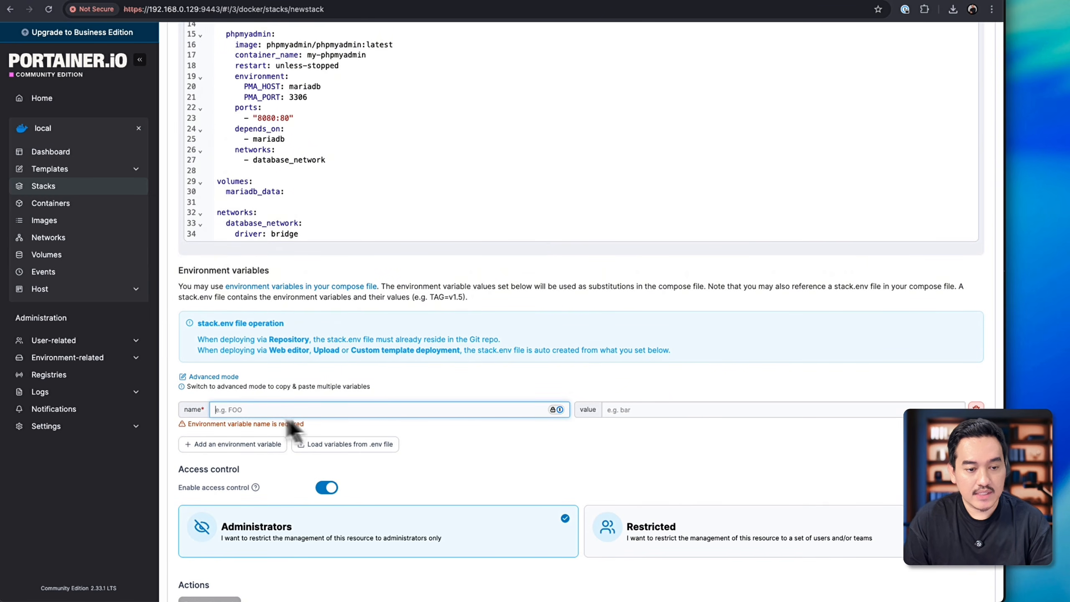
pyautogui.hotkey('ctrl', 'v')
pyautogui.click(623, 410)
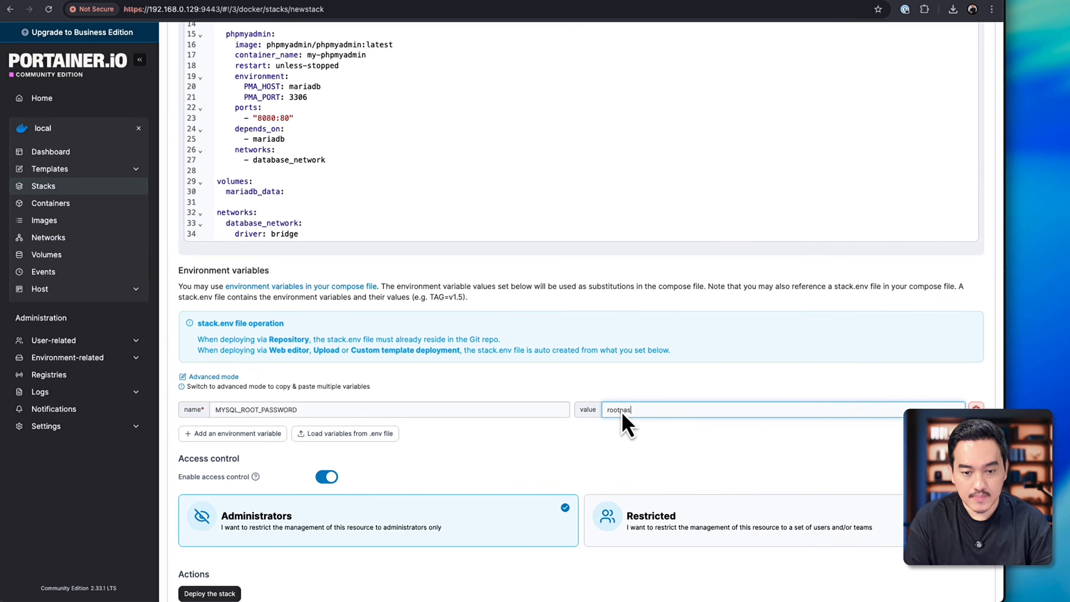
pyautogui.write('rootpassword')
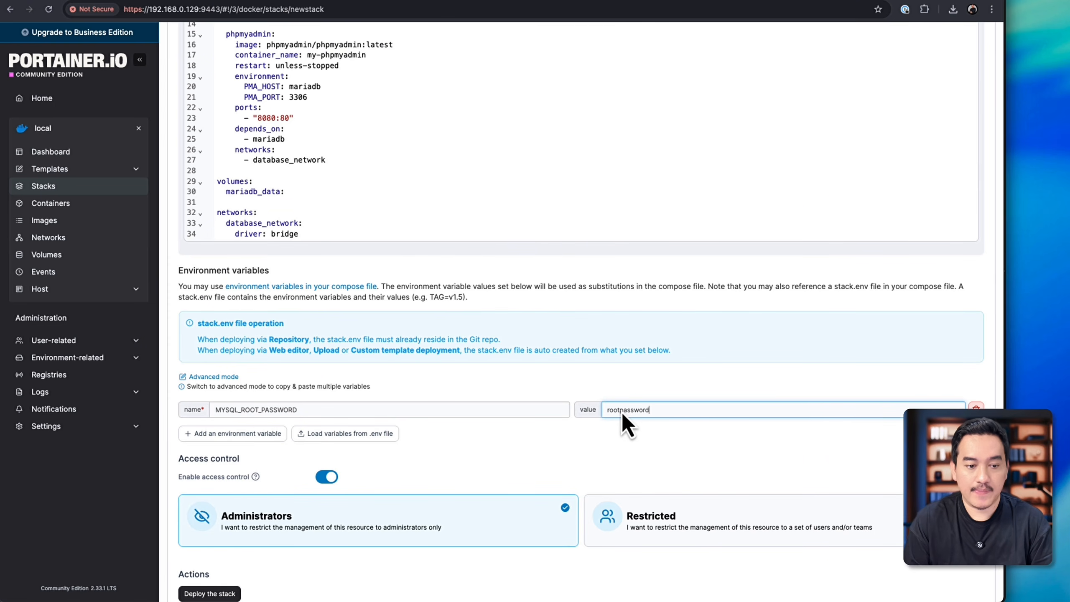
pyautogui.click(493, 445)
# Step: Deploy the databases stack and check its containers in the stack details and the container list
pyautogui.scroll(-1, 493, 445)
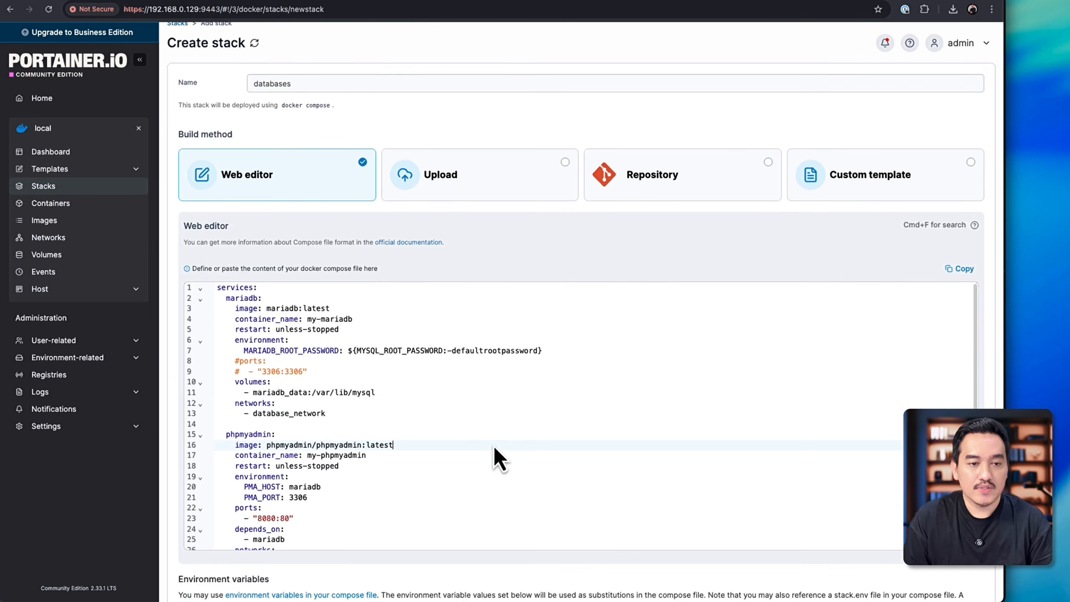
pyautogui.scroll(-10, 493, 445)
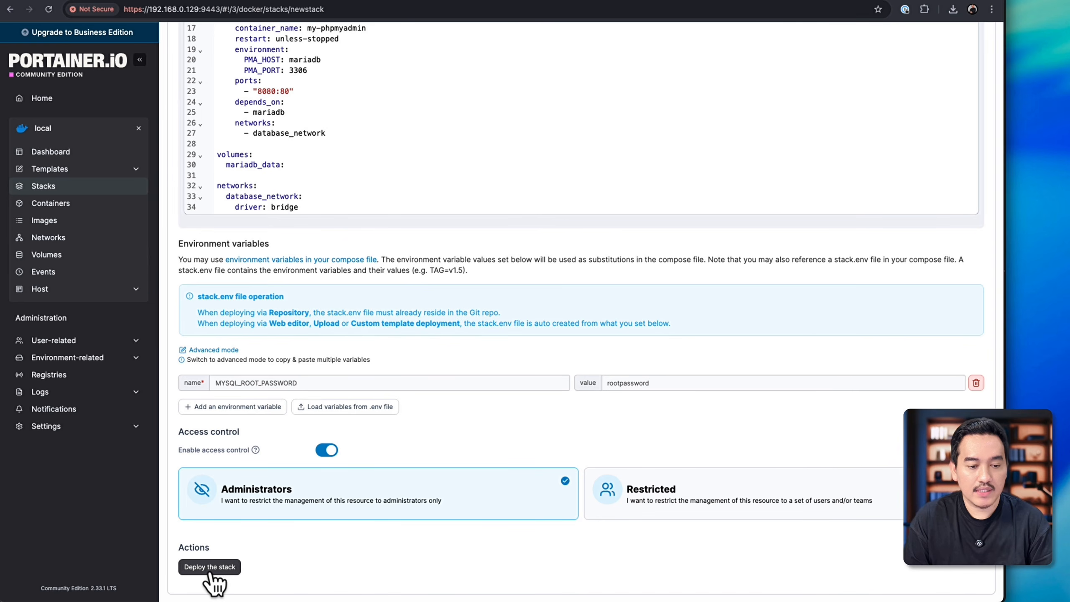
pyautogui.click(215, 573)
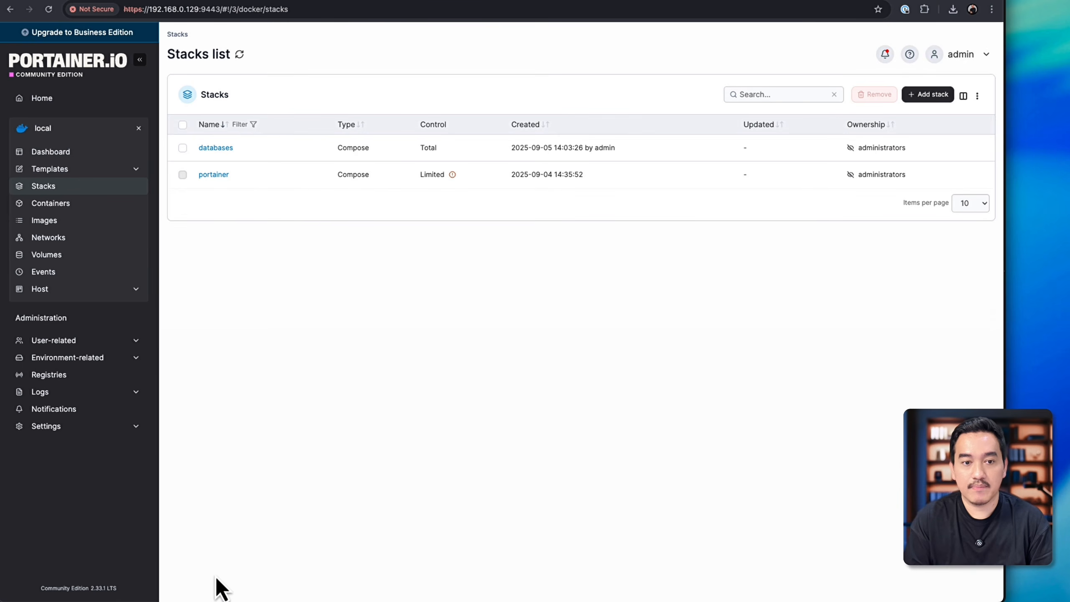
pyautogui.click(214, 148)
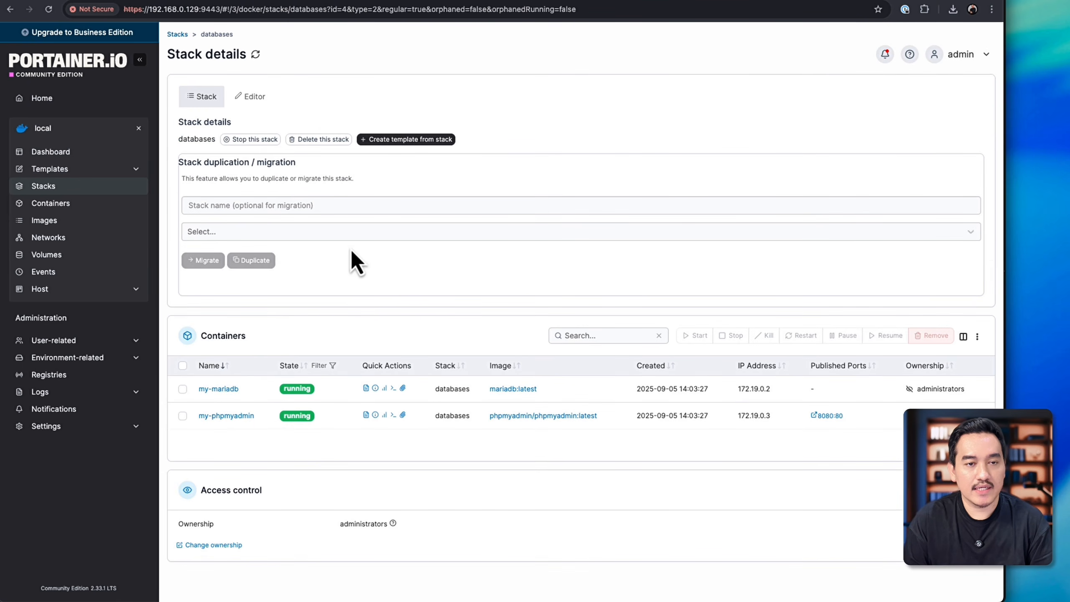
pyautogui.click(21, 204)
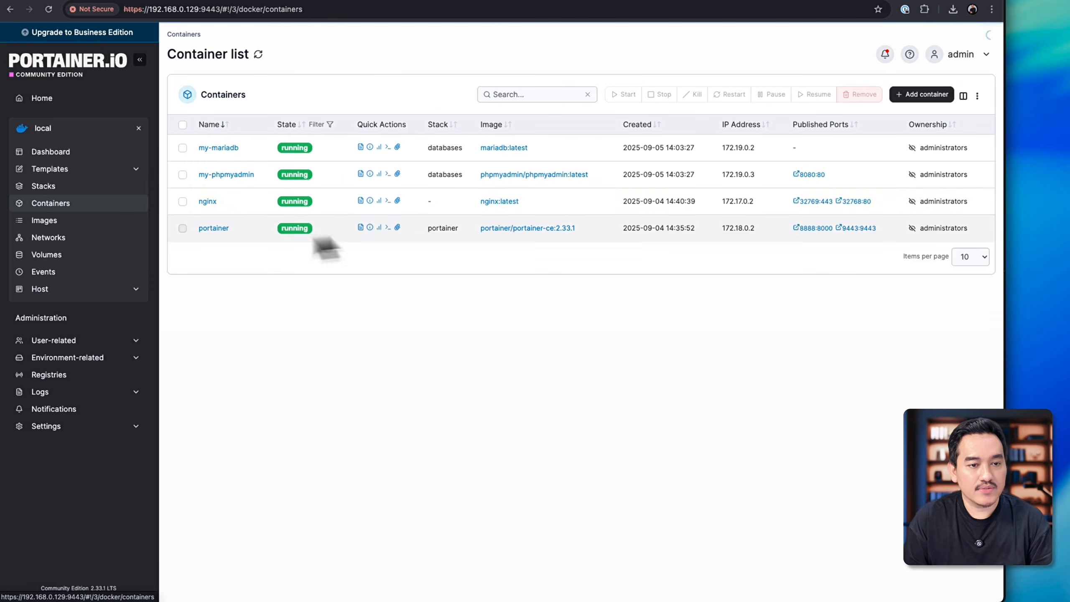
# Step: Reload phpMyAdmin at 192.168.0.129:8080 and log in with username root and the database root password
pyautogui.click(458, 1)
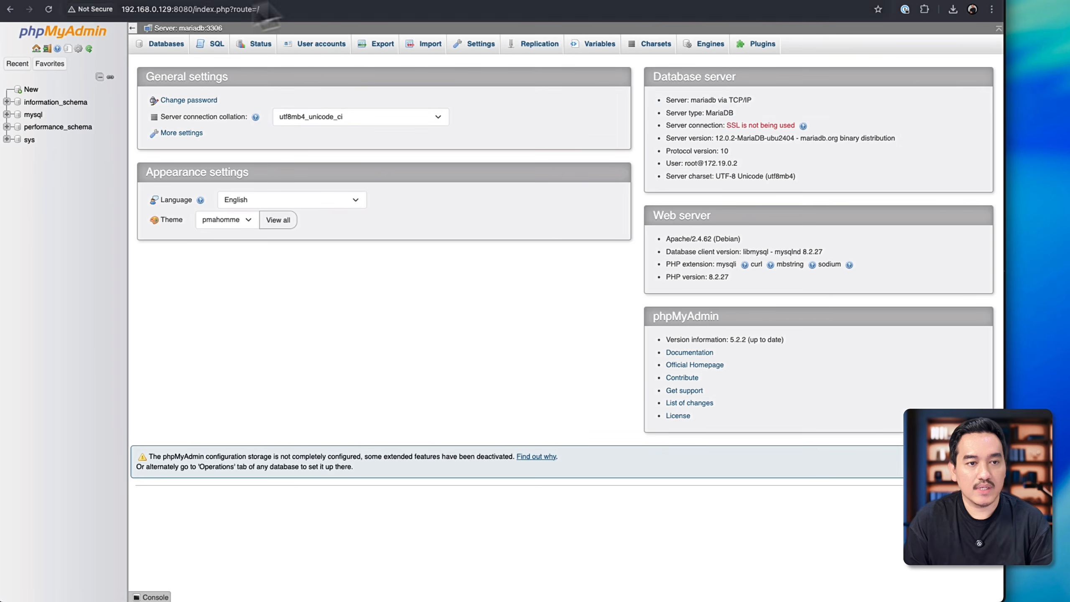
pyautogui.moveTo(196, 10); pyautogui.dragTo(371, 19)
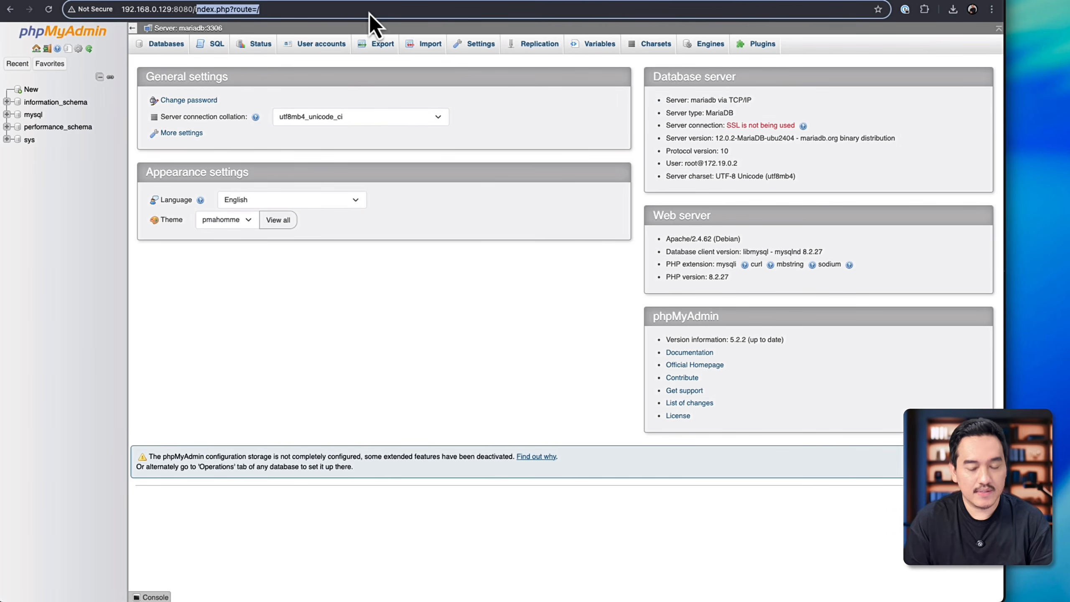
pyautogui.press('BackSpace')
pyautogui.press('Return')
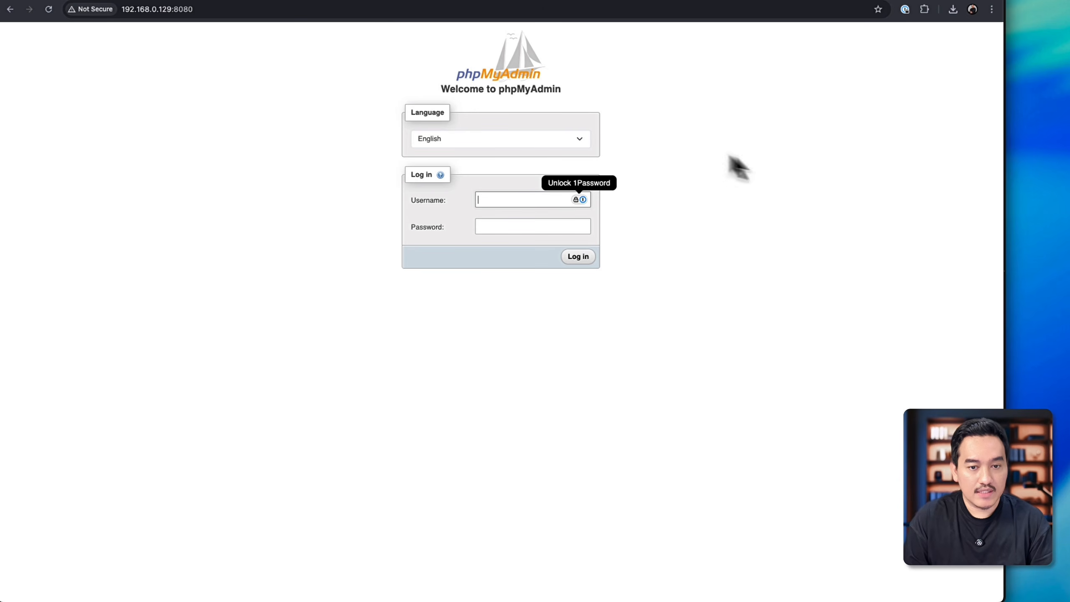
pyautogui.write('root')
pyautogui.press('Tab')
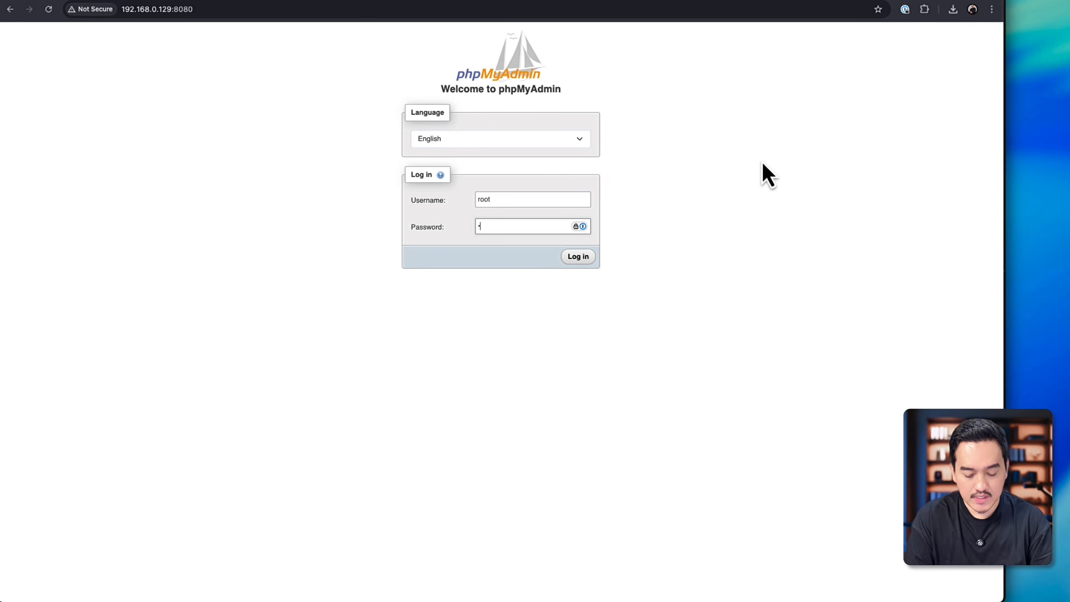
pyautogui.press('Return')
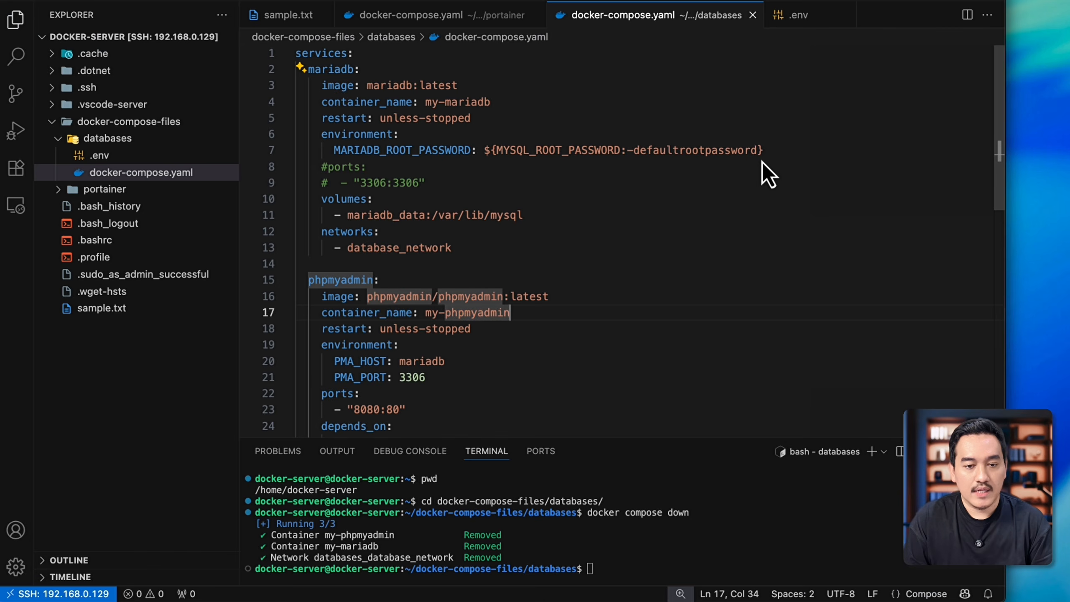
# Step: Review the databases compose file in Visual Studio Code, and return to Portainer to open the databases stack's details
pyautogui.scroll(-5, 615, 326)
pyautogui.scroll(5, 617, 322)
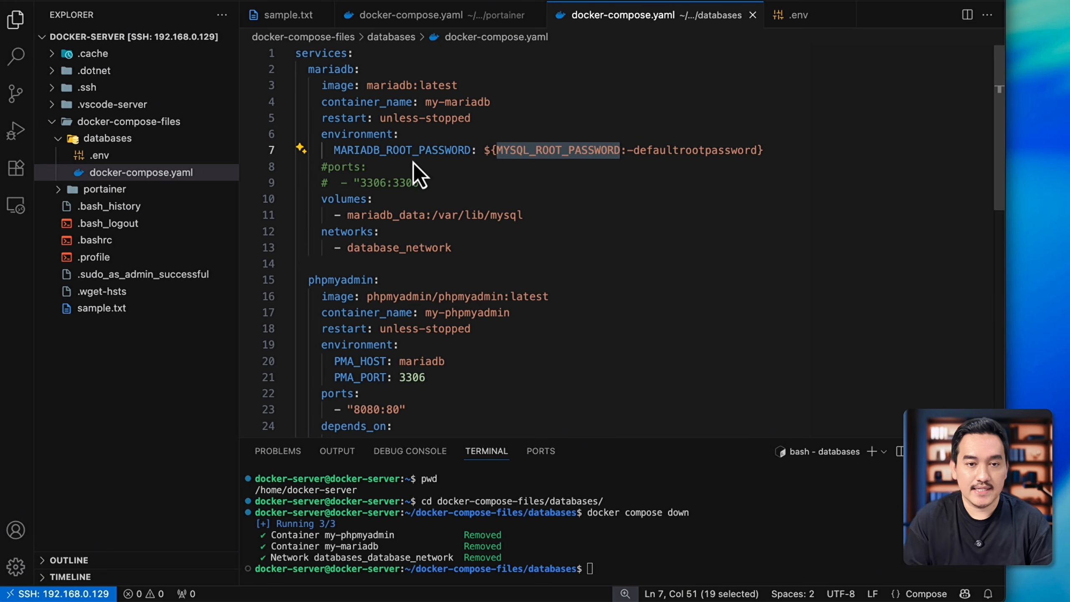
pyautogui.press('super+Tab')
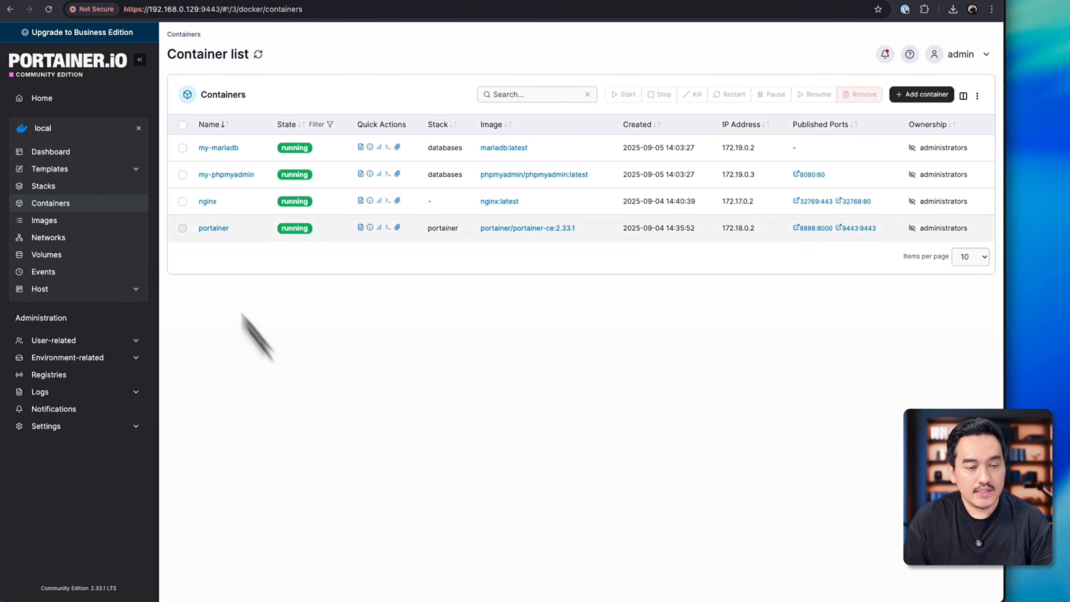
pyautogui.click(63, 187)
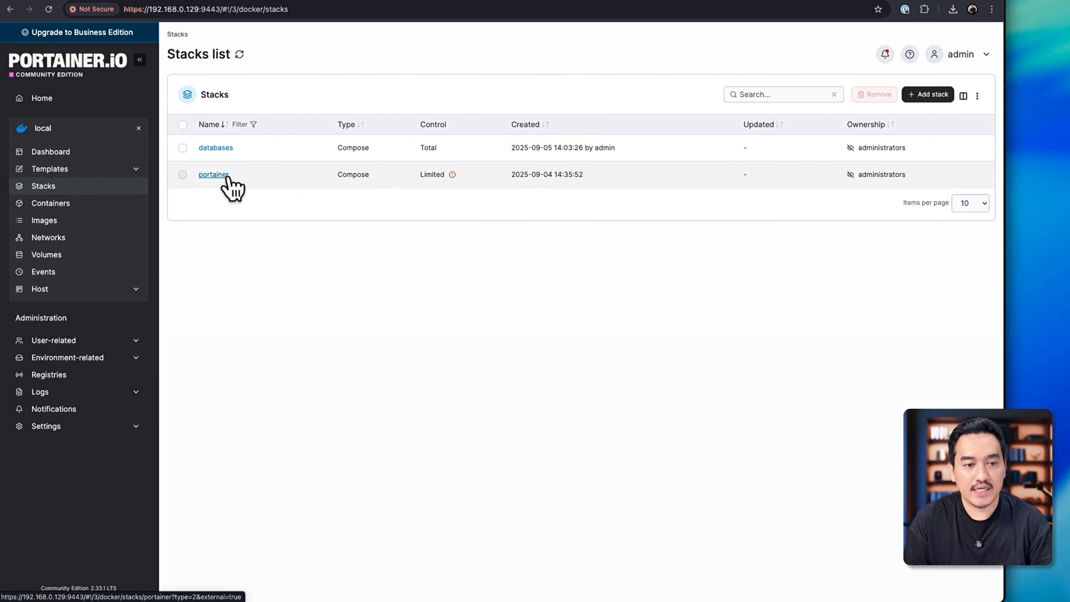
pyautogui.click(215, 148)
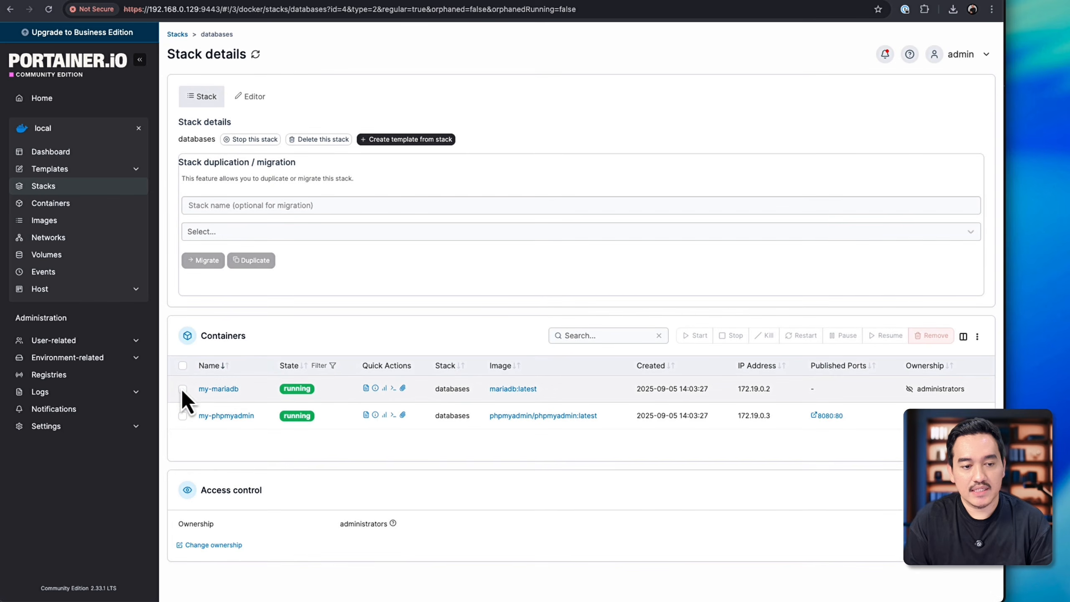
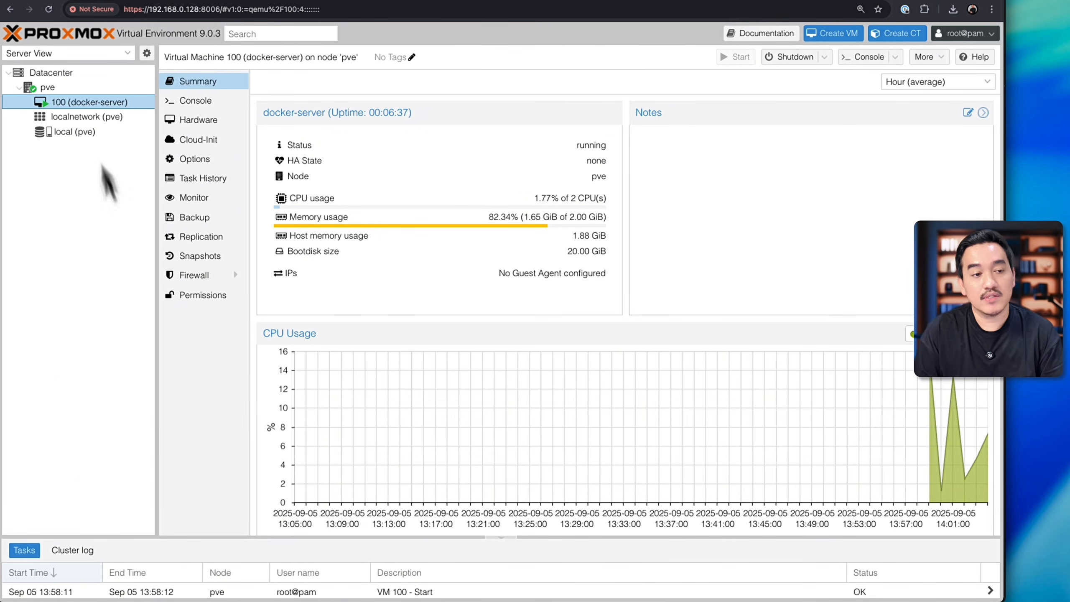
# Step: Reboot the pve node, confirm the reboot, and enlarge the task log to show more entries
pyautogui.click(61, 92)
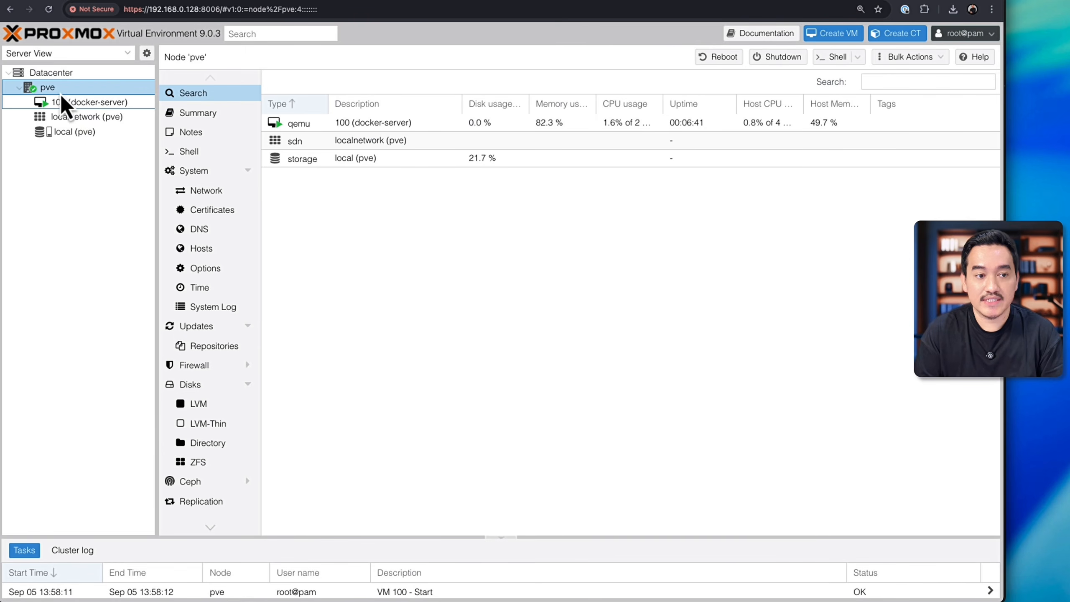
pyautogui.click(83, 102)
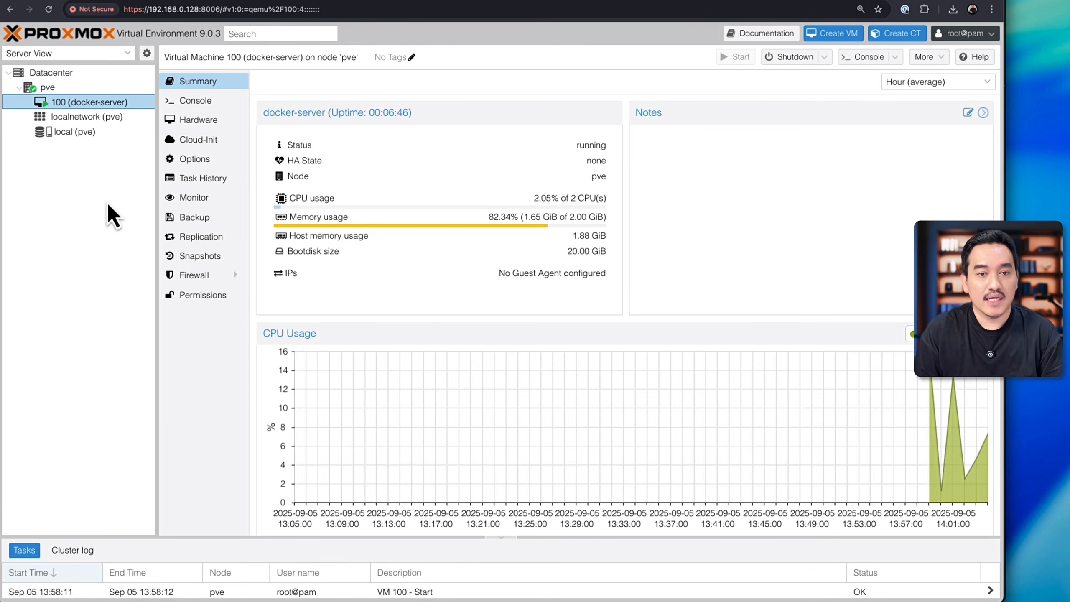
pyautogui.click(77, 92)
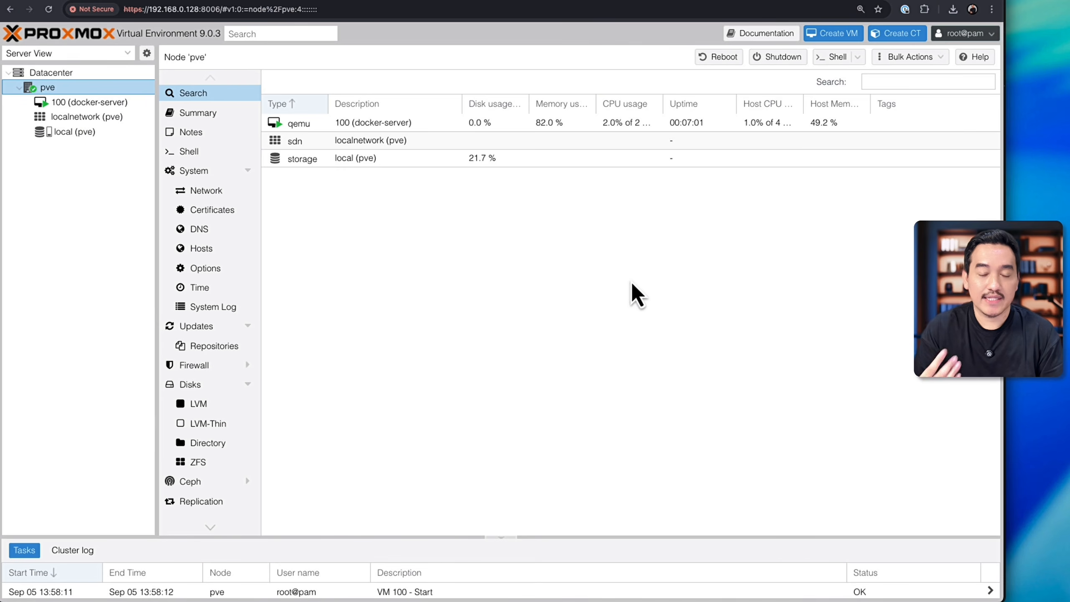
pyautogui.click(723, 59)
pyautogui.click(479, 347)
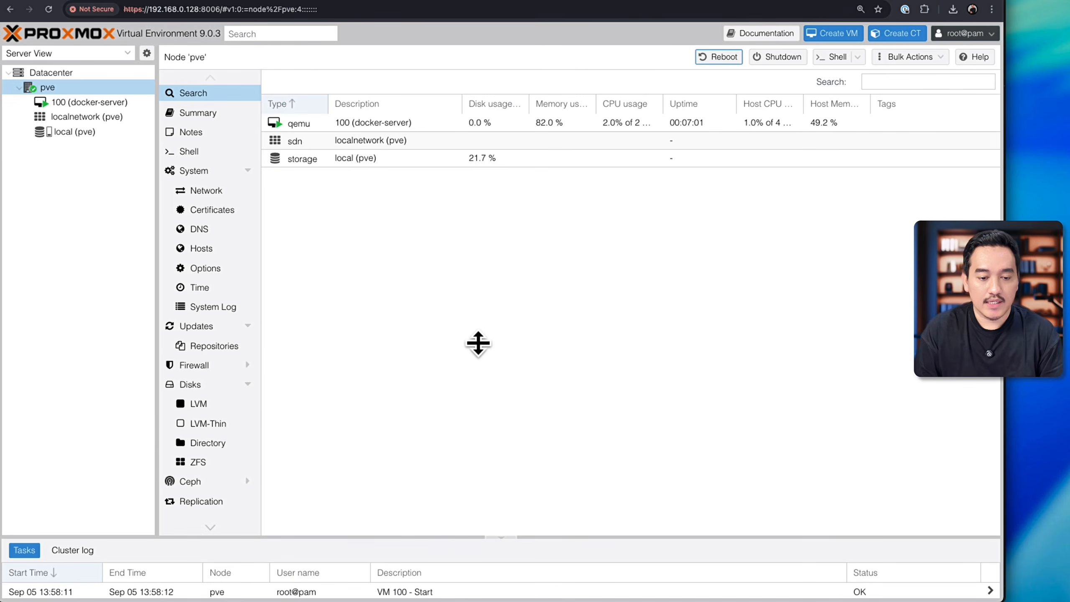
pyautogui.moveTo(478, 537); pyautogui.dragTo(478, 489)
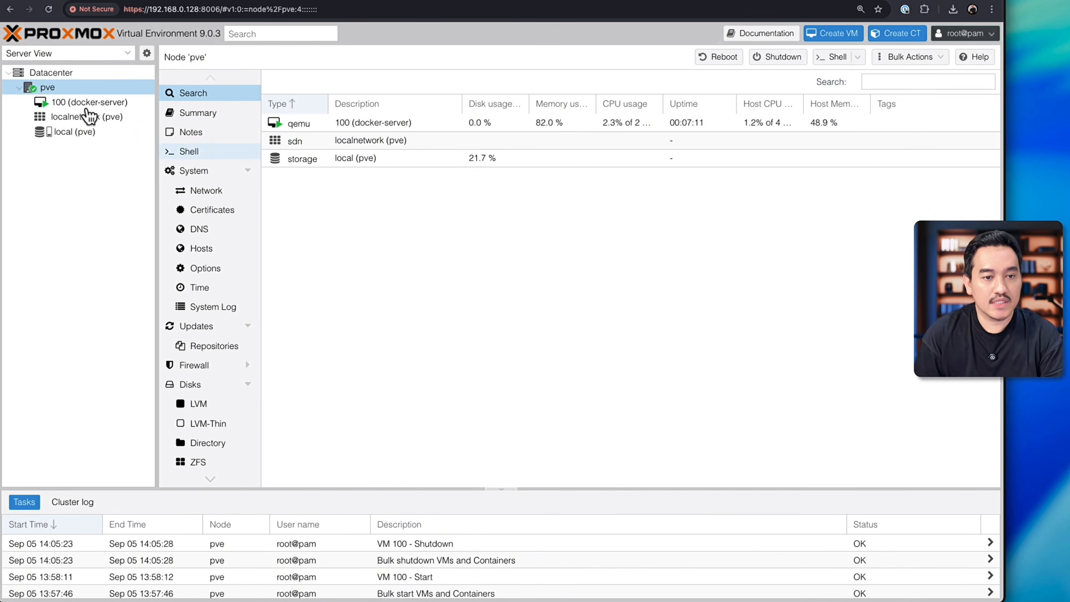
# Step: Open the pve node's shell, and reload the Proxmox web interface from its base address 192.168.0.128:8006
pyautogui.click(225, 150)
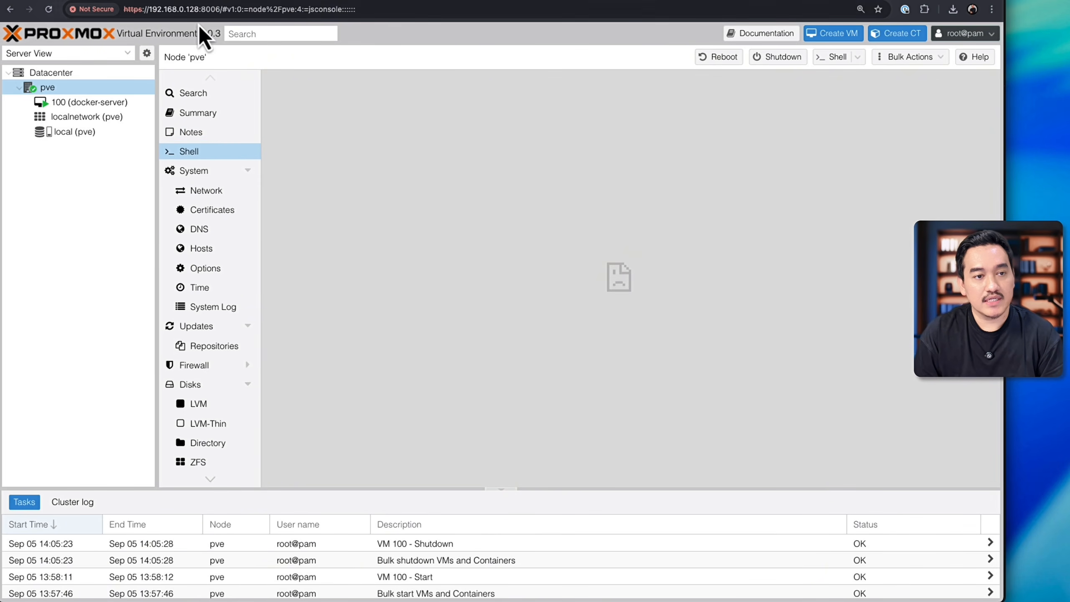
pyautogui.moveTo(221, 11); pyautogui.dragTo(410, 8)
pyautogui.press('BackSpace')
pyautogui.press('Return')
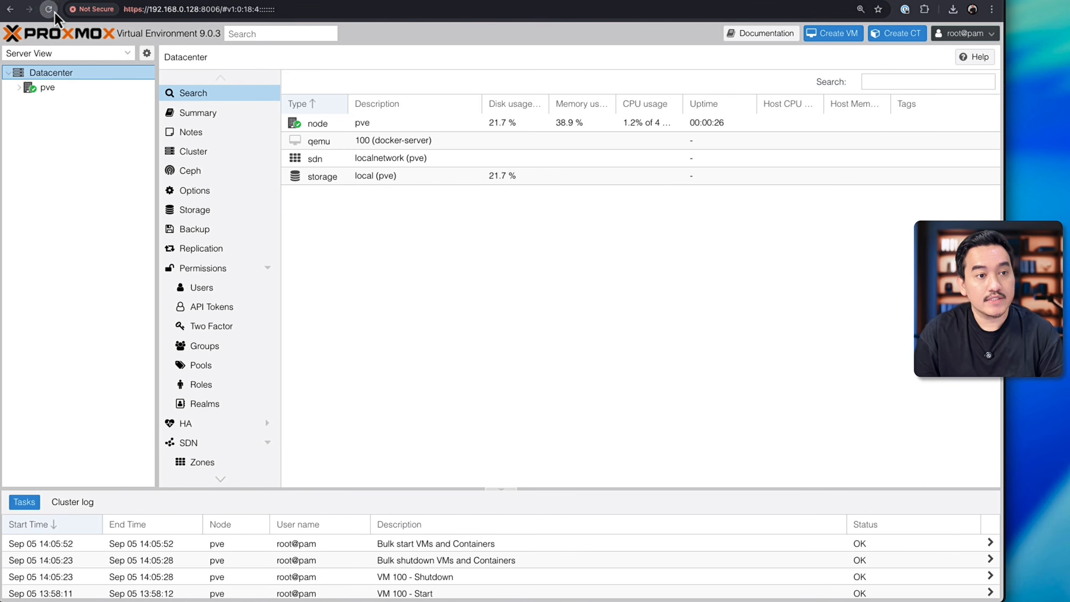
# Step: Check the docker-server VM's summary and console after the reboot, and reload Portainer and phpMyAdmin to test whether they respond
pyautogui.click(23, 89)
pyautogui.click(19, 88)
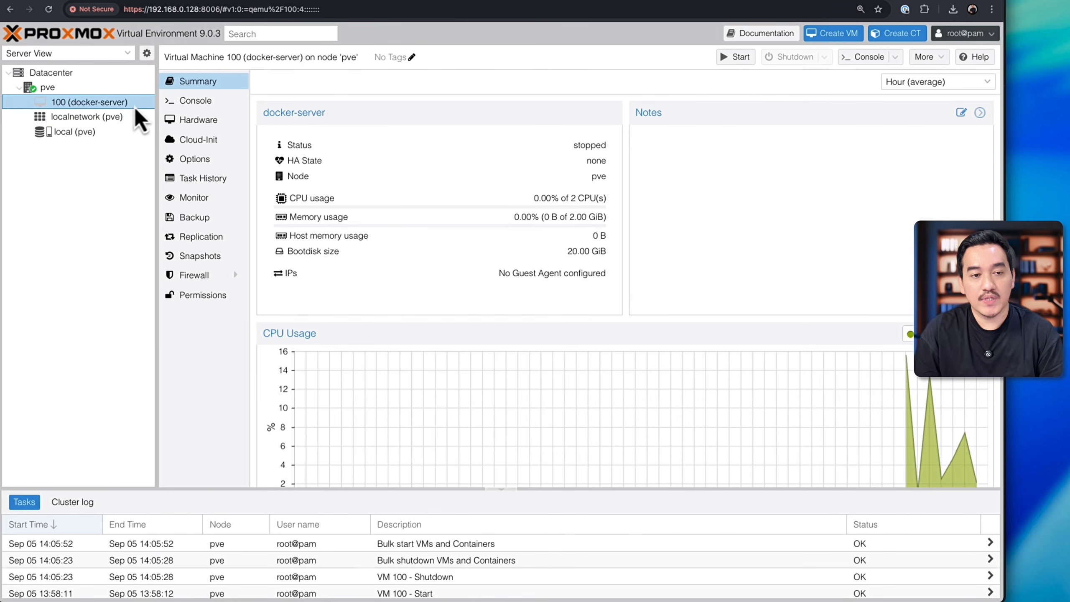
pyautogui.click(226, 103)
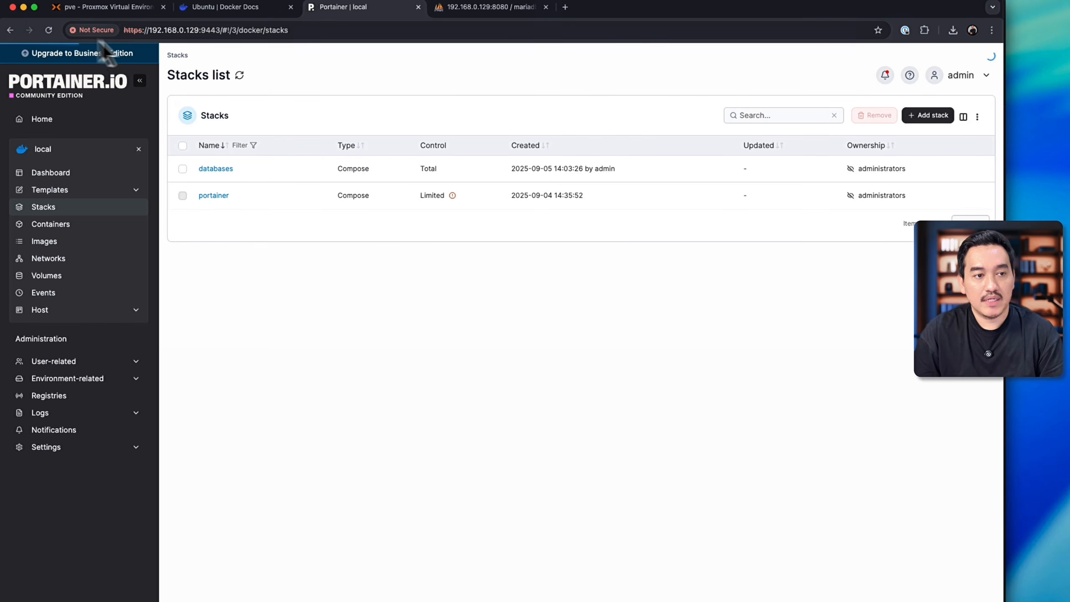
pyautogui.click(49, 30)
pyautogui.click(486, 9)
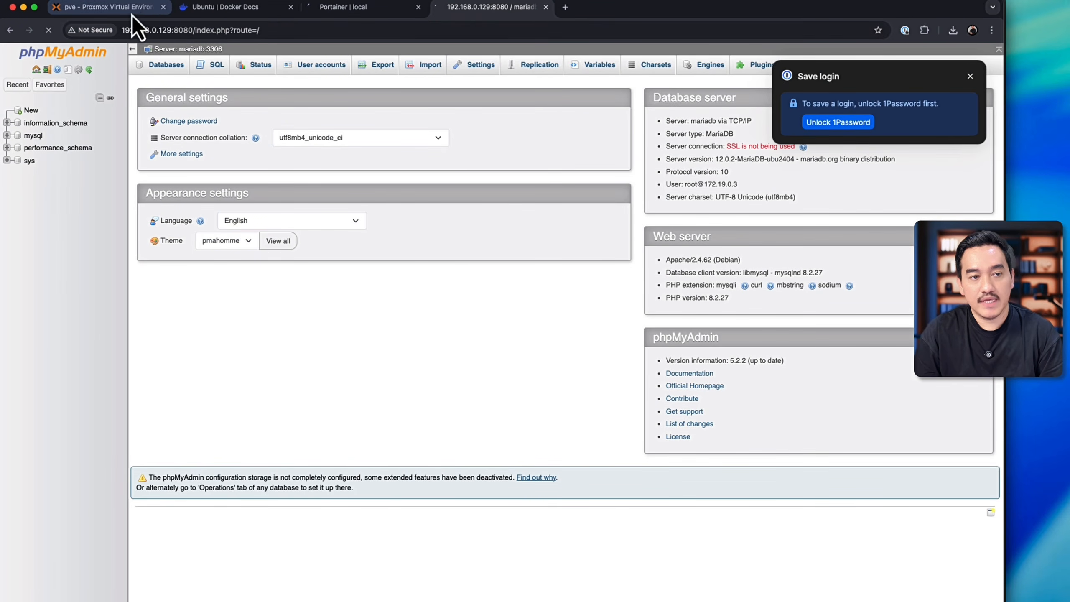
# Step: In Proxmox, enable the Start at boot option for VM 100 (docker-server)
pyautogui.click(105, 7)
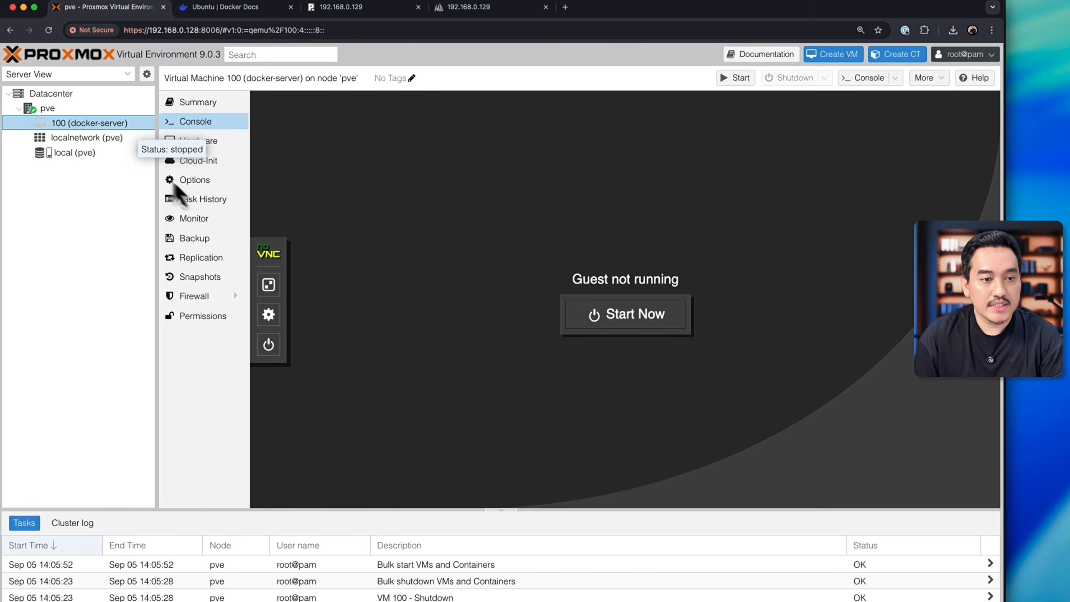
pyautogui.click(209, 182)
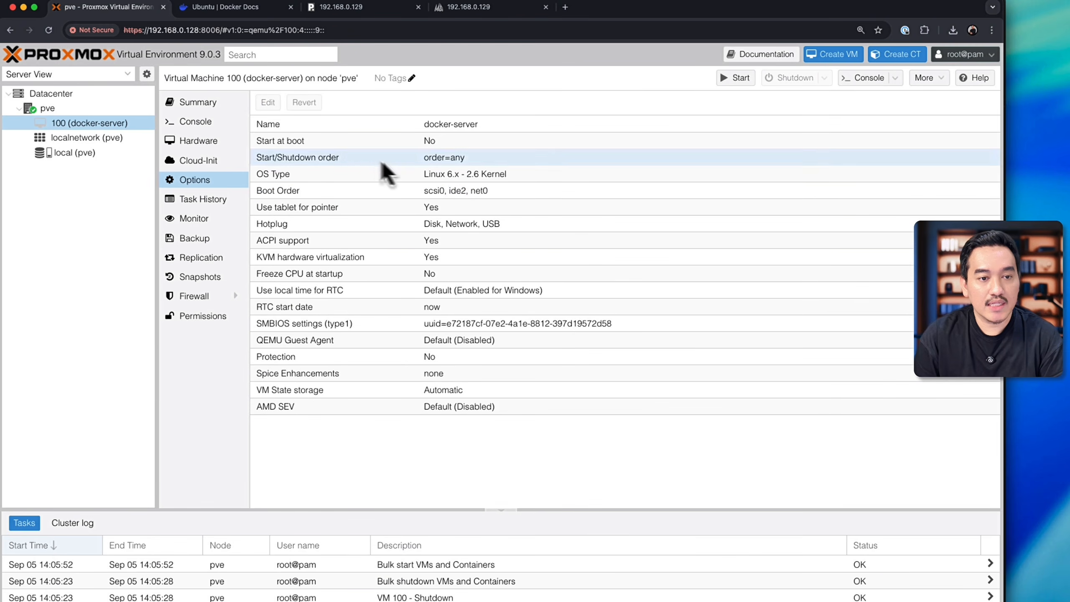
pyautogui.click(317, 144)
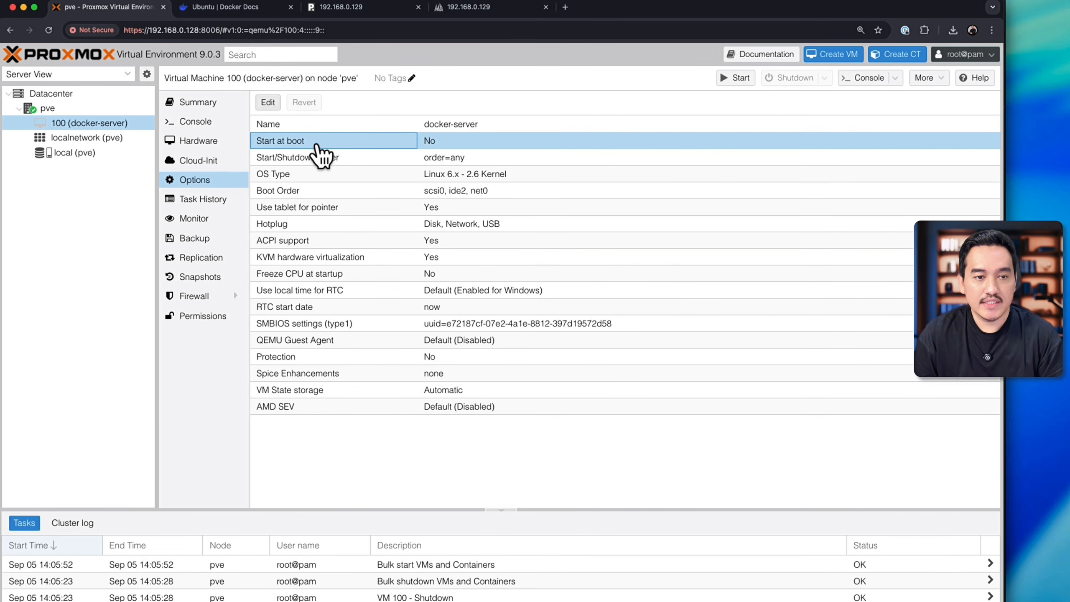
pyautogui.doubleClick(370, 143)
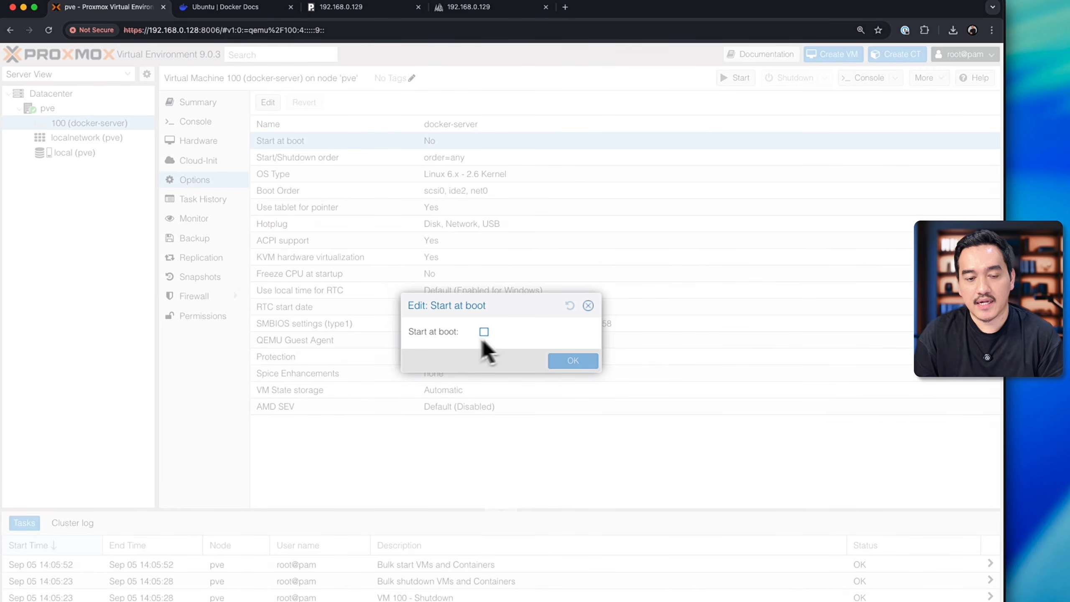
pyautogui.click(484, 333)
pyautogui.click(578, 364)
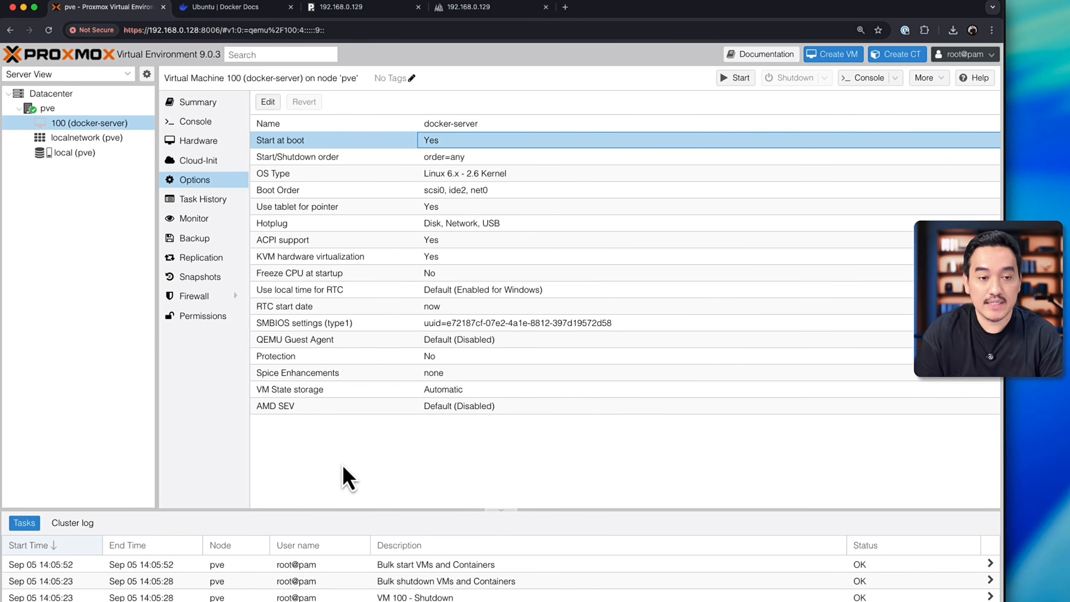
pyautogui.press('Return')
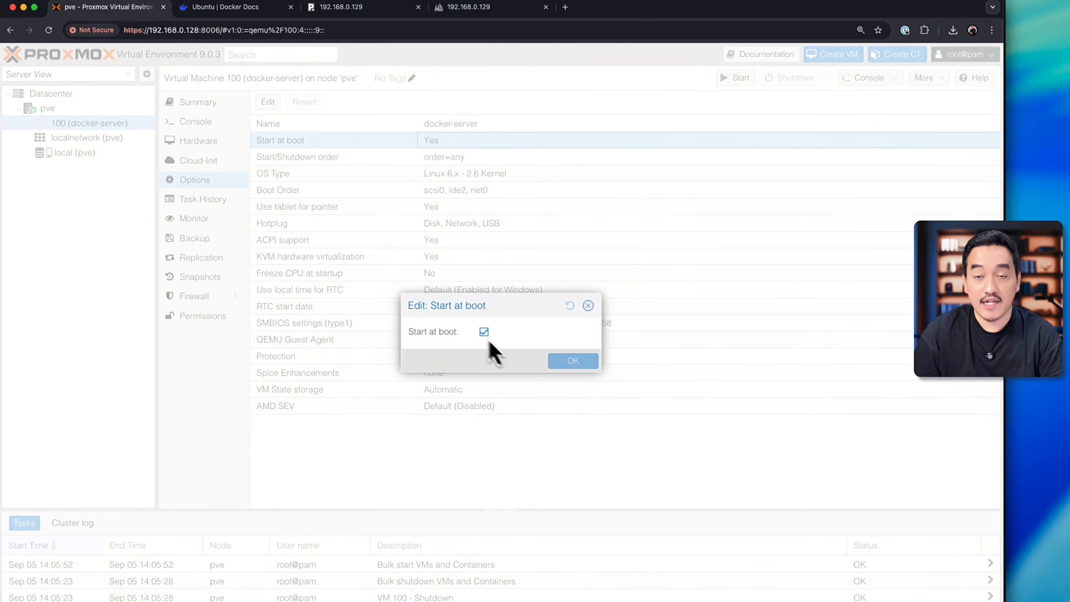
# Step: Reboot the pve node again to test automatic VM startup, and reload the Proxmox web interface
pyautogui.click(87, 110)
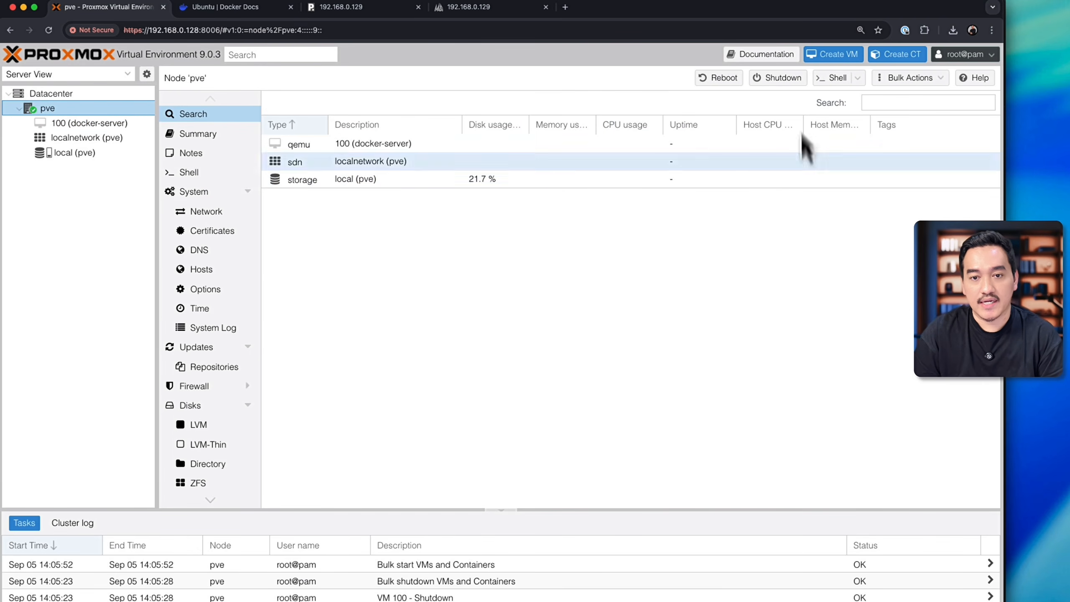
pyautogui.click(717, 80)
pyautogui.click(481, 369)
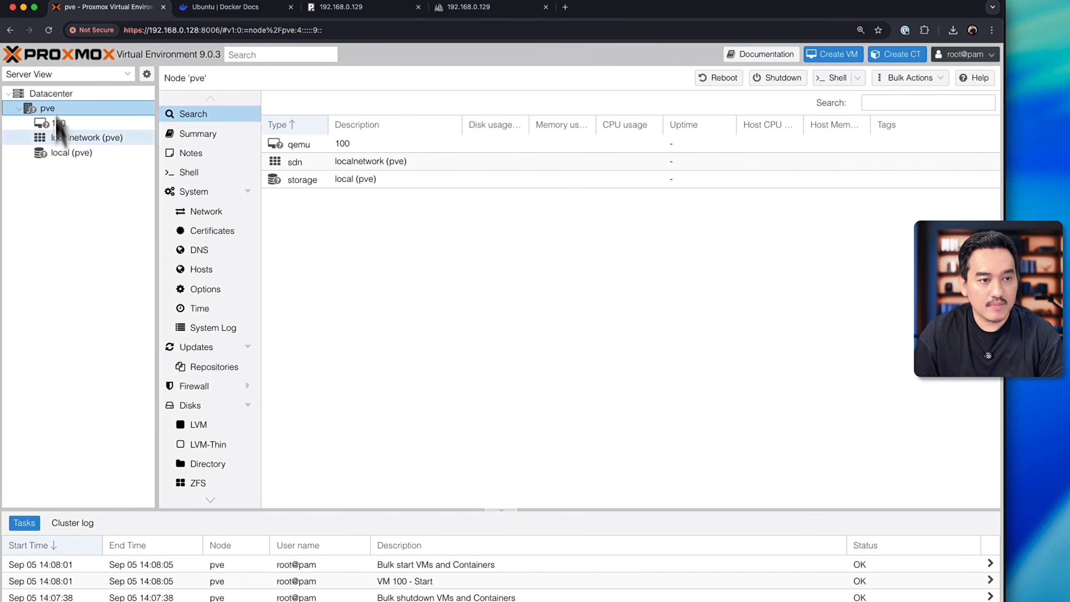
pyautogui.click(49, 29)
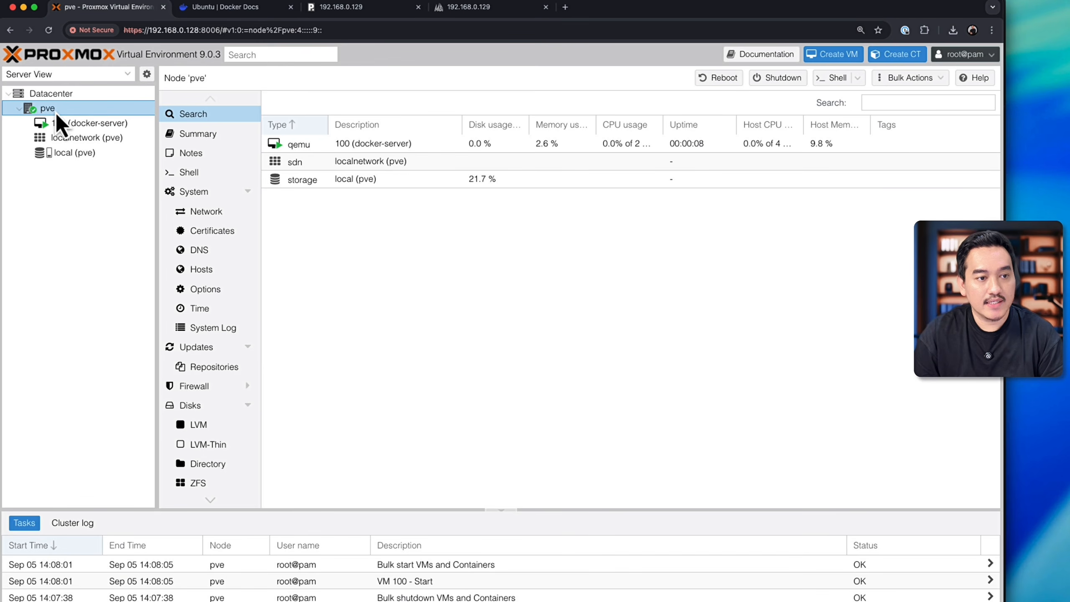
# Step: Check the docker-server VM's status, and reload the Portainer and phpMyAdmin pages to verify that both services start automatically
pyautogui.click(77, 127)
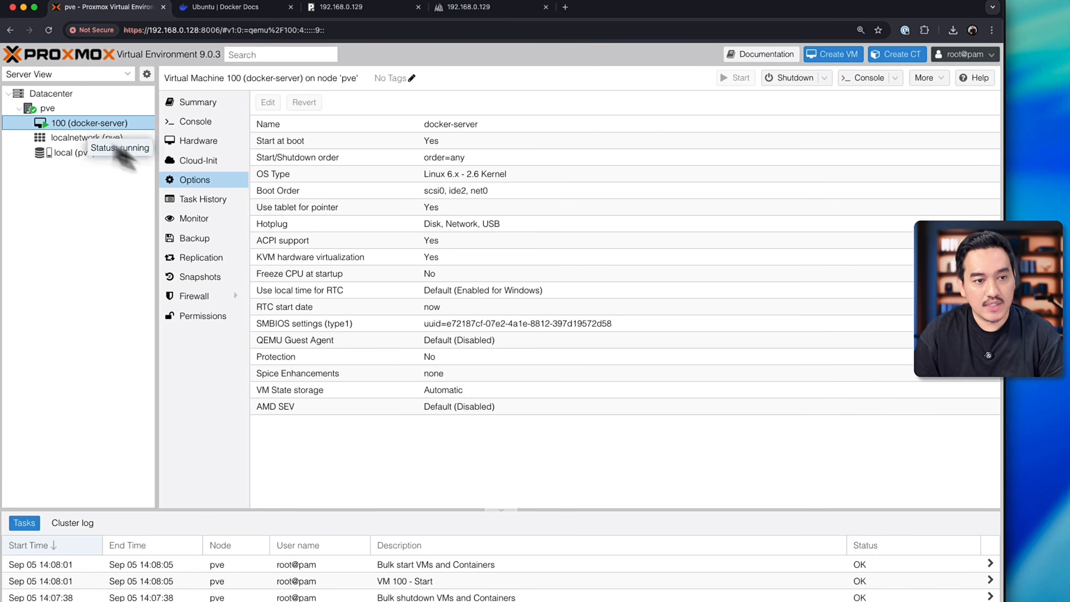
pyautogui.click(358, 9)
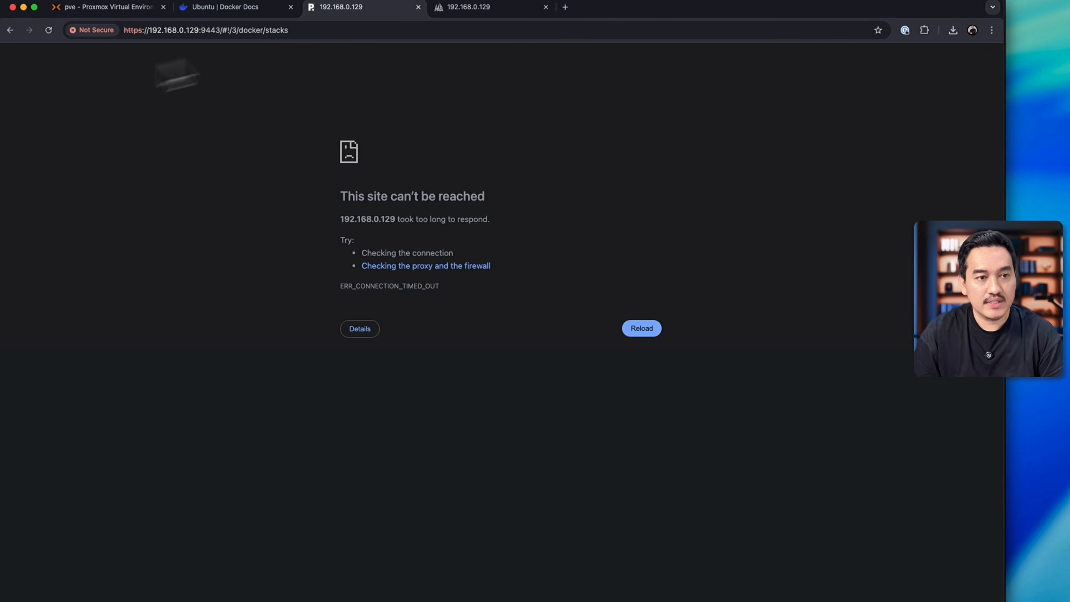
pyautogui.click(47, 32)
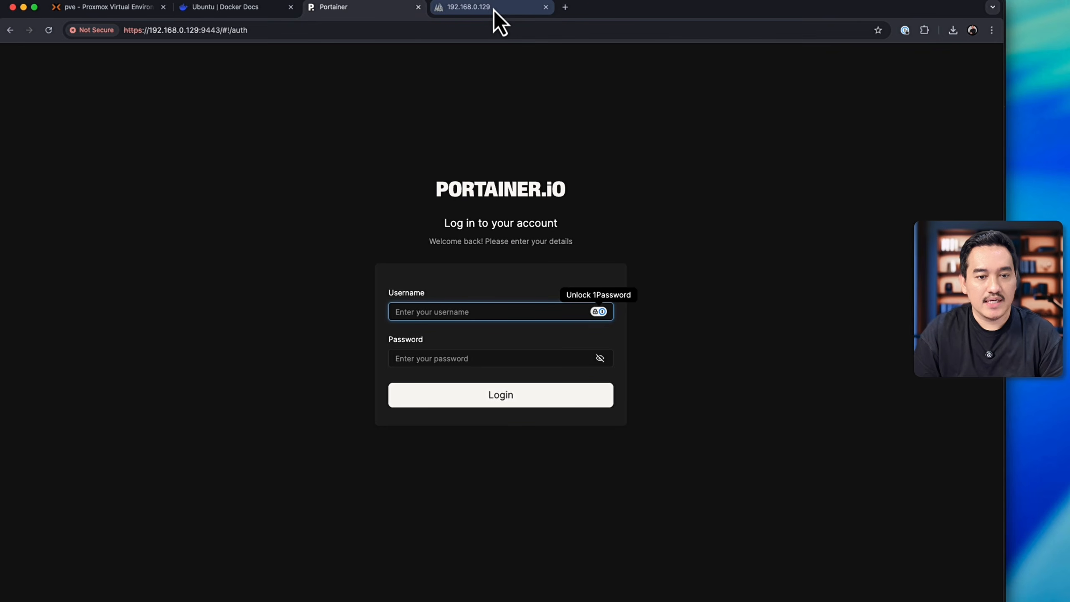
pyautogui.click(496, 10)
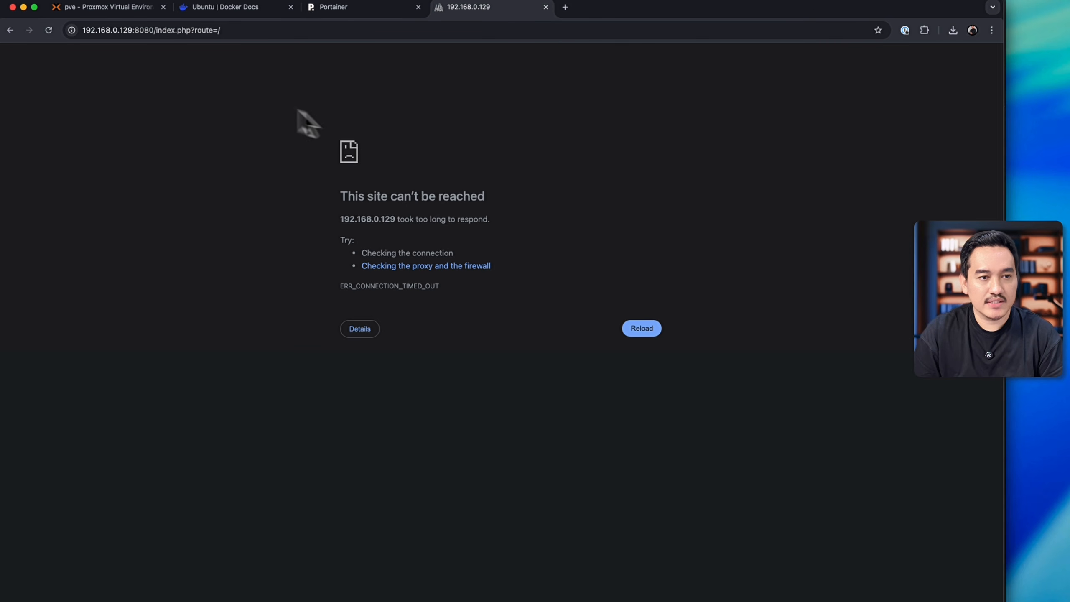
pyautogui.click(47, 31)
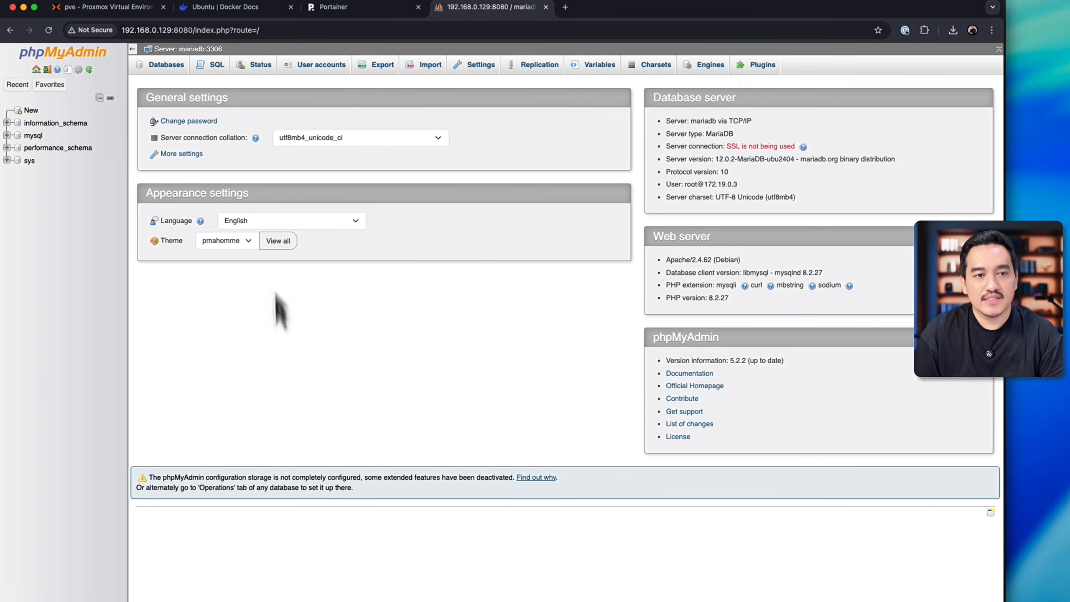